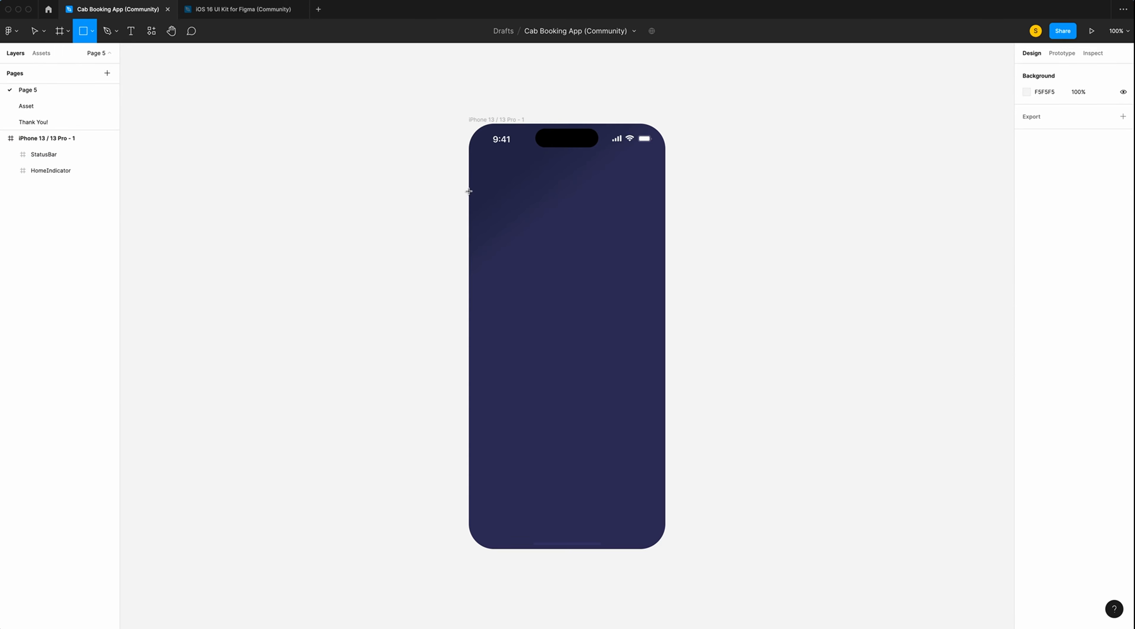
Draw a grey 390-wide rectangle across the phone with height 620 and corner radius 30.
{"action": "left_click_drag", "start_coordinate": [469, 188], "coordinate": [666, 493]}
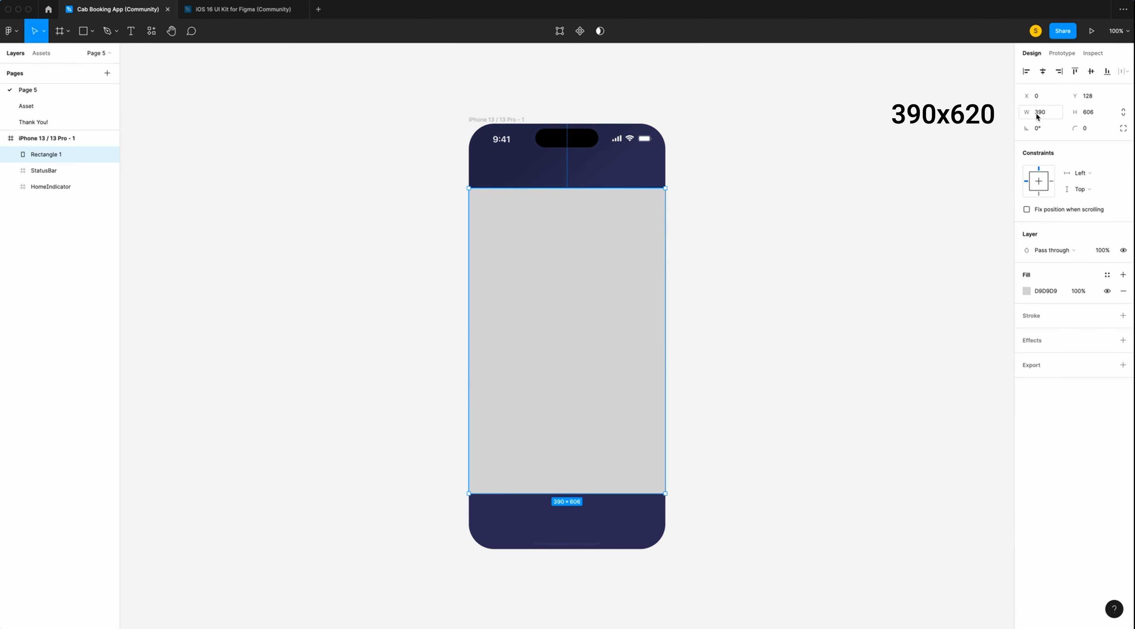
{"action": "left_click", "coordinate": [1109, 112]}
{"action": "type", "text": "6"}
{"action": "key", "text": "Return"}
{"action": "left_click", "coordinate": [1089, 128]}
{"action": "type", "text": "30"}
{"action": "key", "text": "Return"}
Raise the rectangle's top midpoint into a peak and add points on the top edges.
{"action": "double_click", "coordinate": [567, 343]}
{"action": "left_click_drag", "start_coordinate": [567, 188], "coordinate": [520, 190]}
{"action": "left_click", "coordinate": [519, 176]}
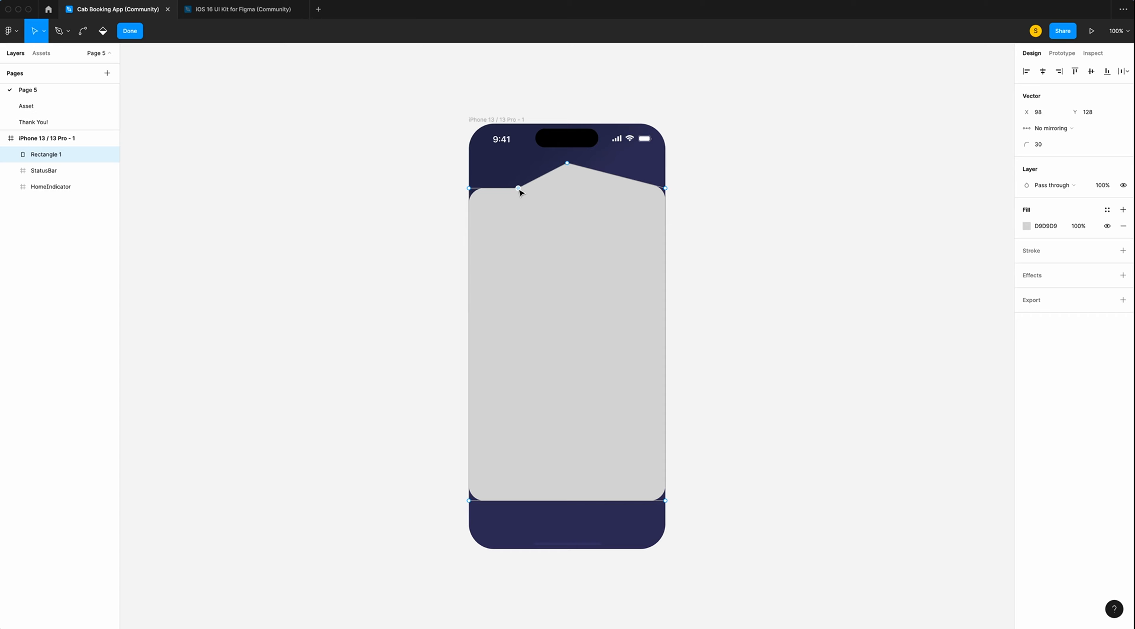
{"action": "key", "text": "super+plus"}
{"action": "scroll", "coordinate": [519, 190], "scroll_direction": "up", "scroll_amount": 7}
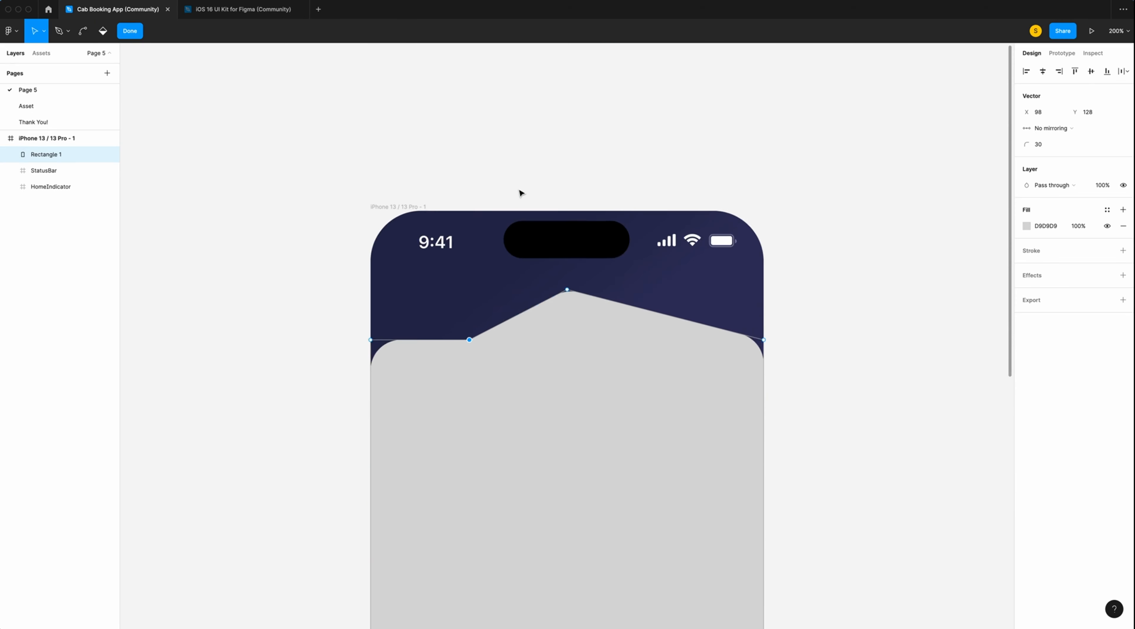
{"action": "key", "text": "super+plus"}
{"action": "left_click", "coordinate": [763, 293]}
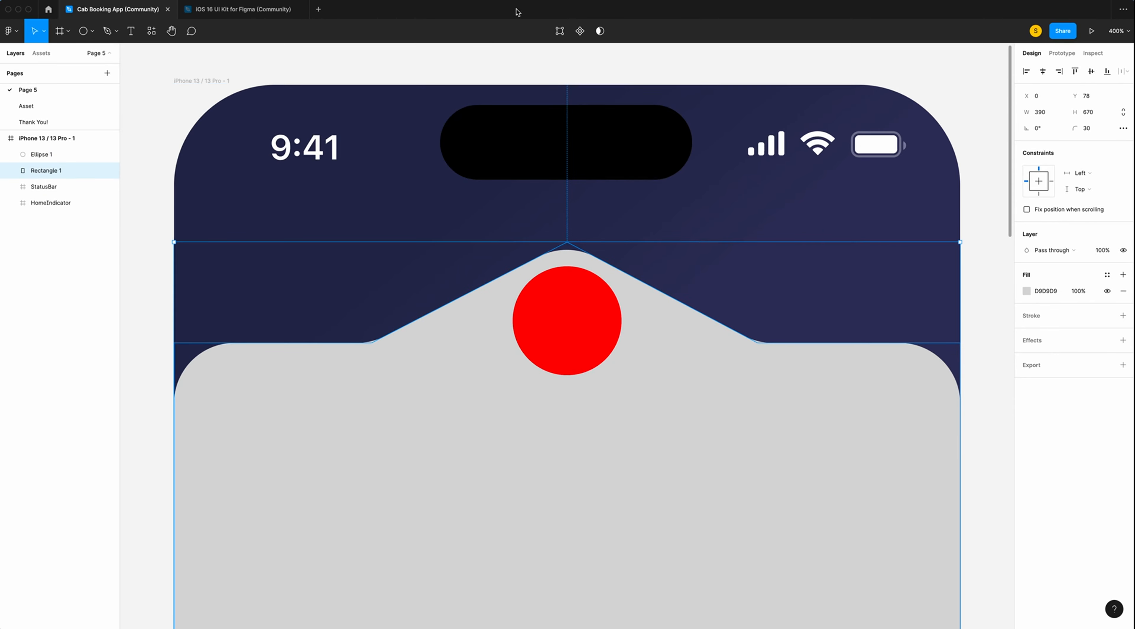
Pull the peak's base points inward and bend its tip into a smooth rounded curve.
{"action": "left_click", "coordinate": [518, 13]}
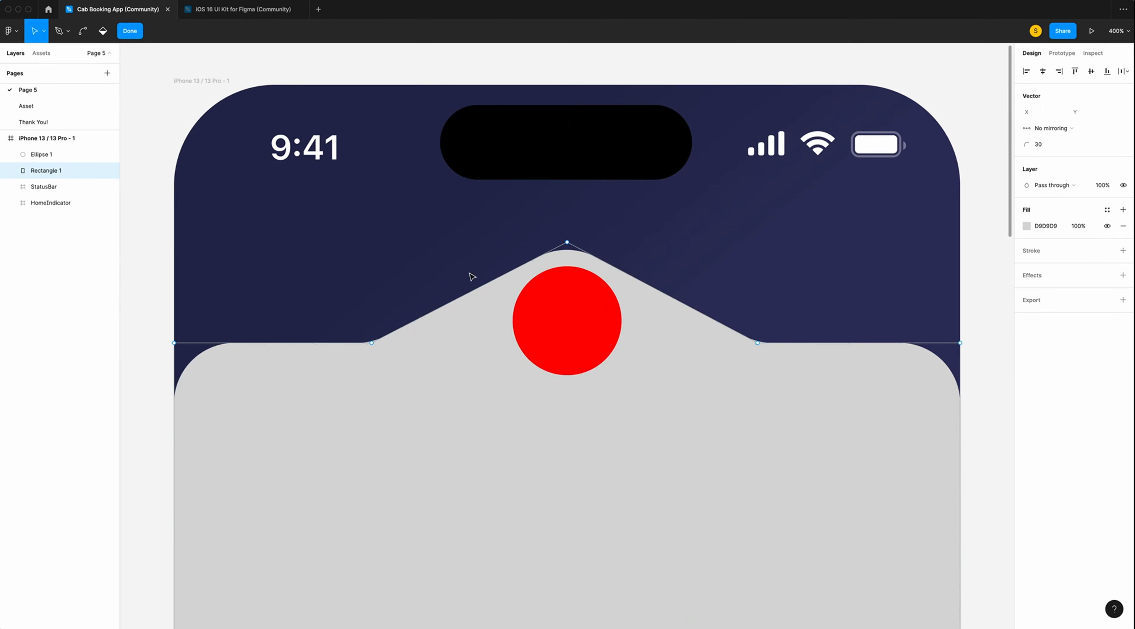
{"action": "scroll", "coordinate": [388, 353], "scroll_direction": "up", "scroll_amount": 2}
{"action": "left_click_drag", "start_coordinate": [380, 360], "coordinate": [446, 356]}
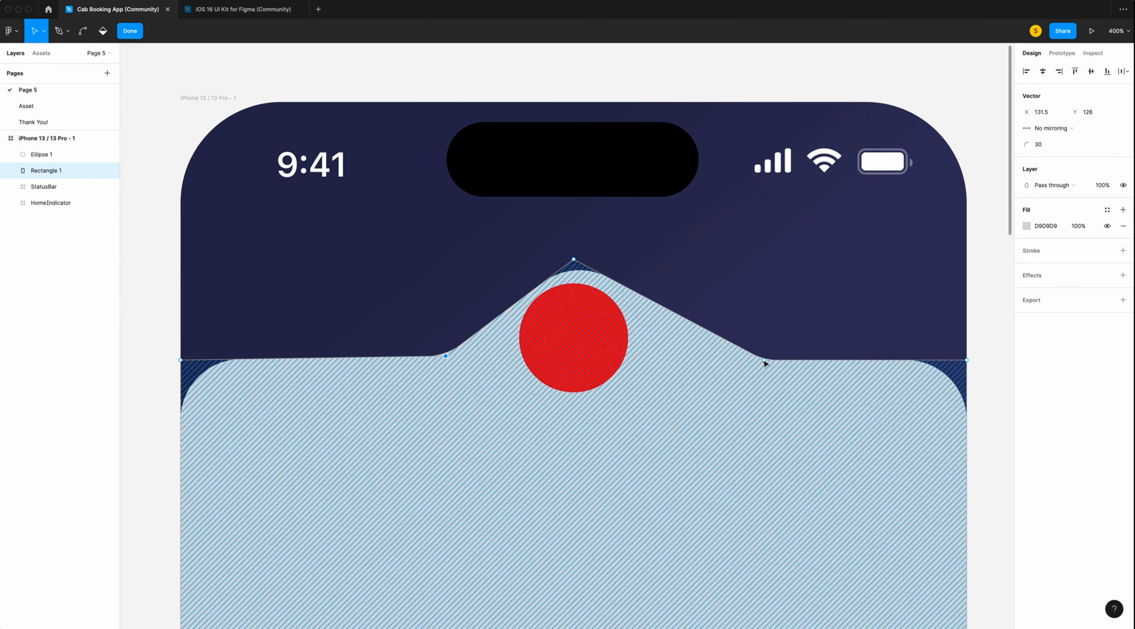
{"action": "left_click_drag", "start_coordinate": [765, 361], "coordinate": [677, 356]}
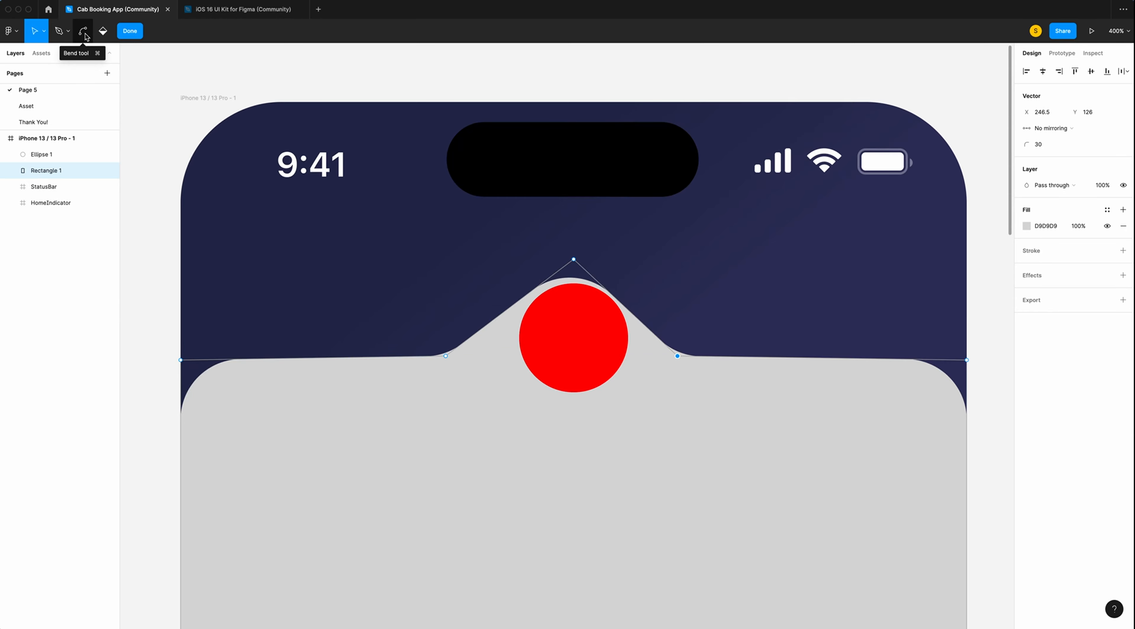
{"action": "left_click", "coordinate": [84, 33]}
{"action": "left_click_drag", "start_coordinate": [573, 259], "coordinate": [630, 261]}
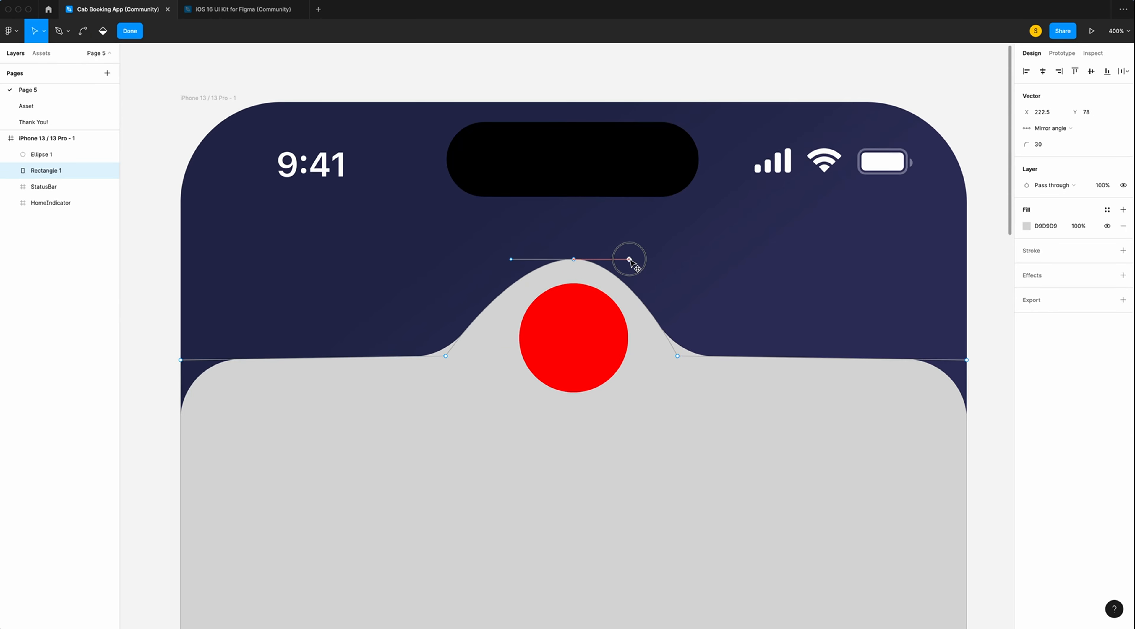
{"action": "left_click_drag", "start_coordinate": [445, 355], "coordinate": [493, 353]}
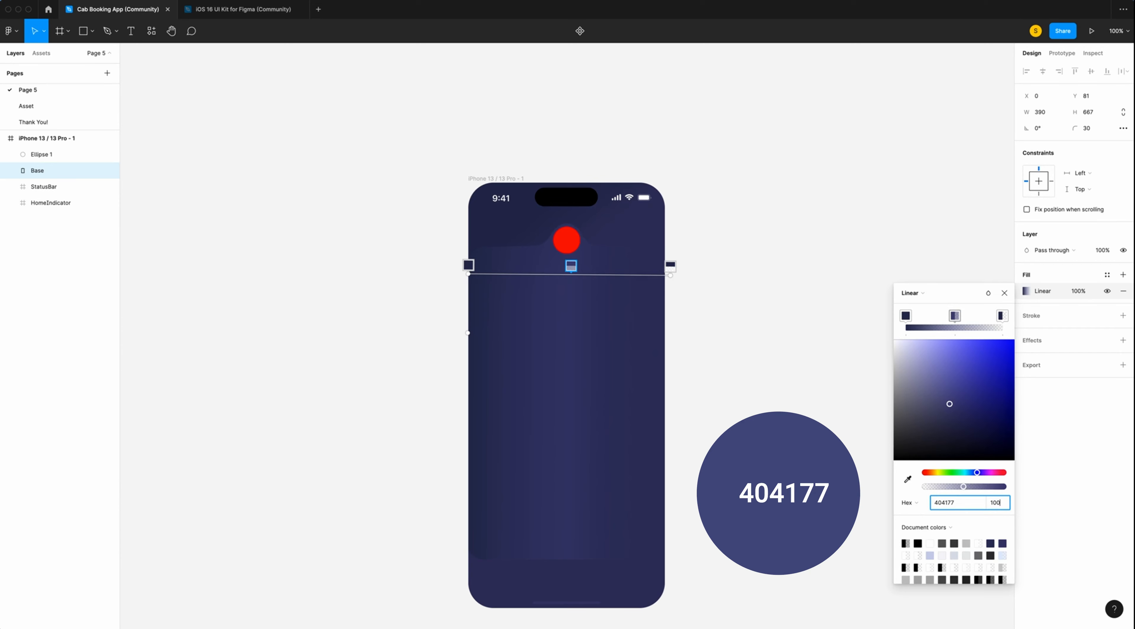
Finish the fill gradient, then give Base a 1 px linear gradient stroke running horizontally.
{"action": "key", "text": "Return"}
{"action": "left_click", "coordinate": [665, 266]}
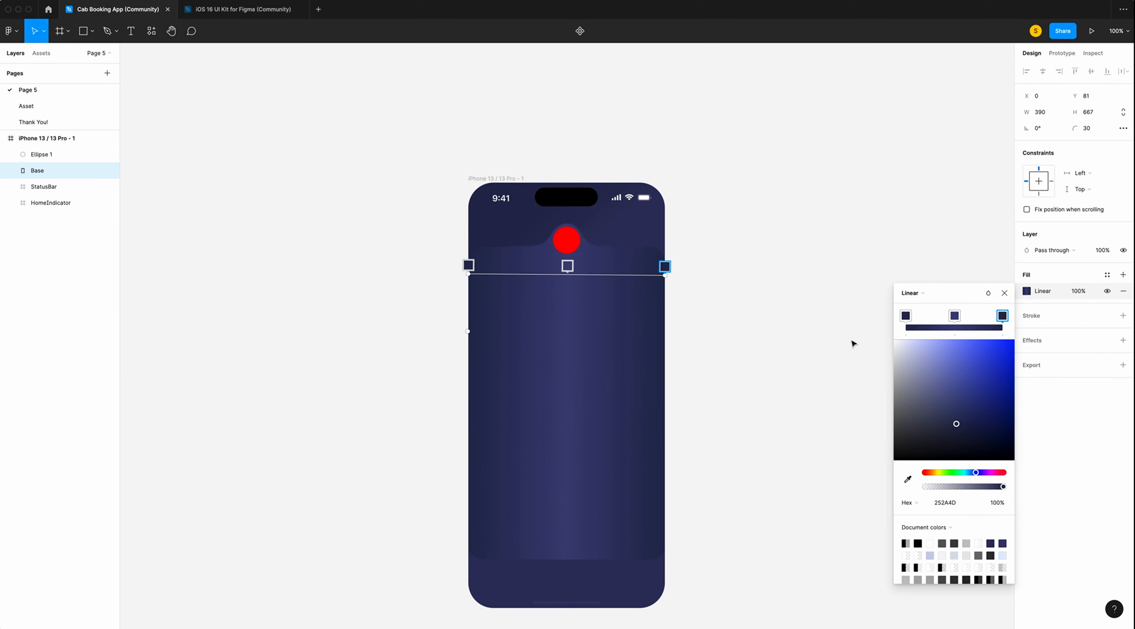
{"action": "left_click", "coordinate": [1123, 314]}
{"action": "left_click", "coordinate": [1026, 331]}
{"action": "left_click", "coordinate": [913, 330]}
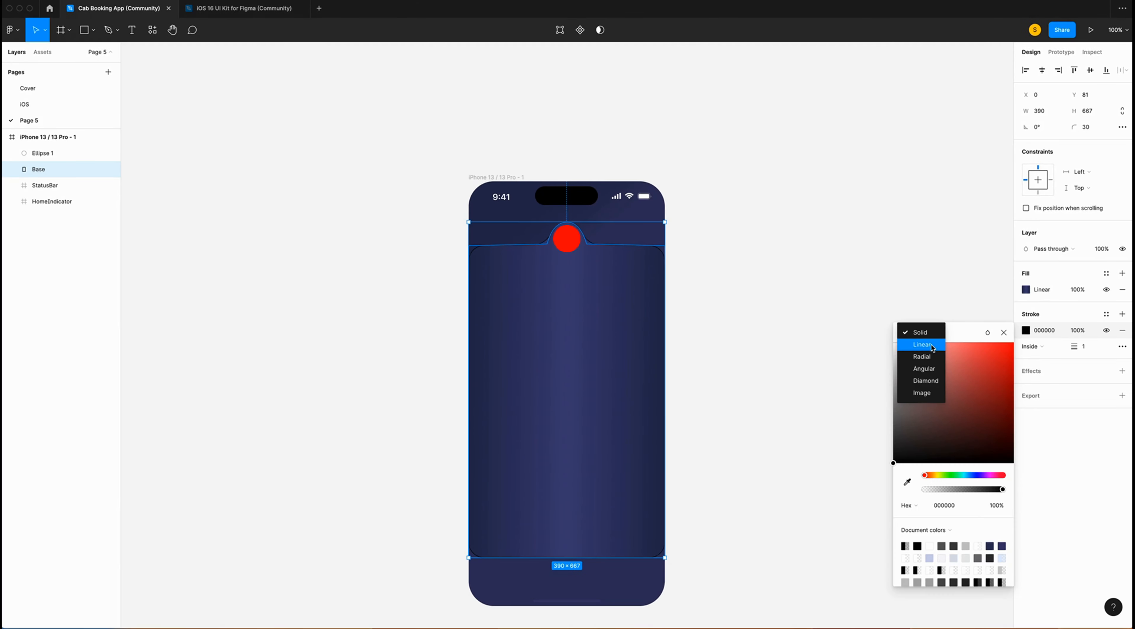
{"action": "left_click", "coordinate": [930, 345]}
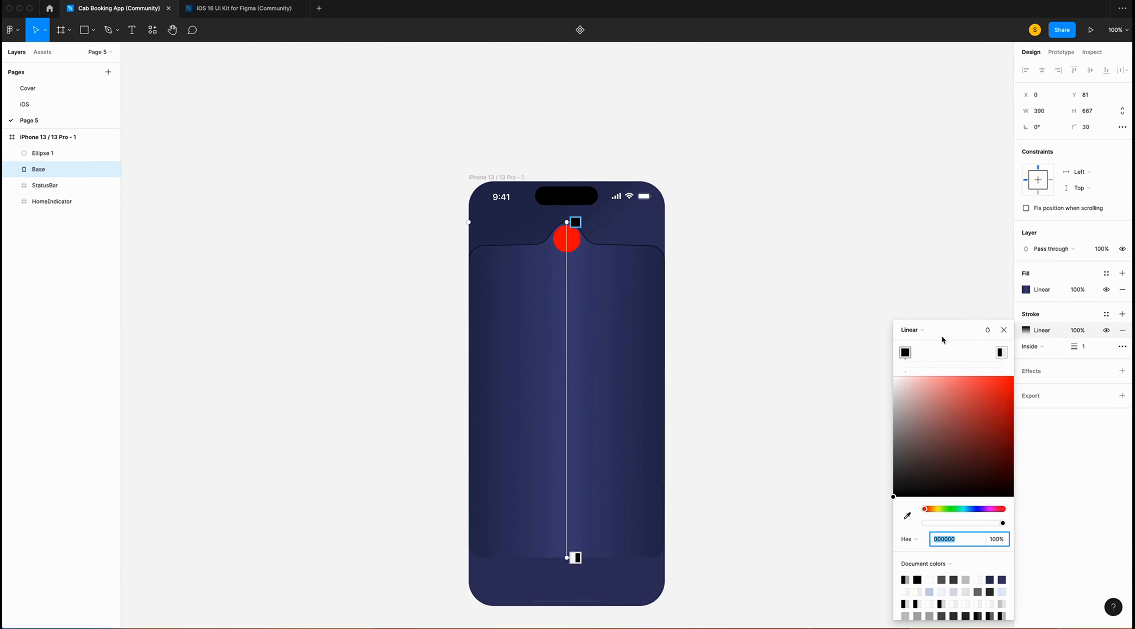
{"action": "left_click_drag", "start_coordinate": [568, 223], "coordinate": [470, 250]}
{"action": "left_click", "coordinate": [574, 554]}
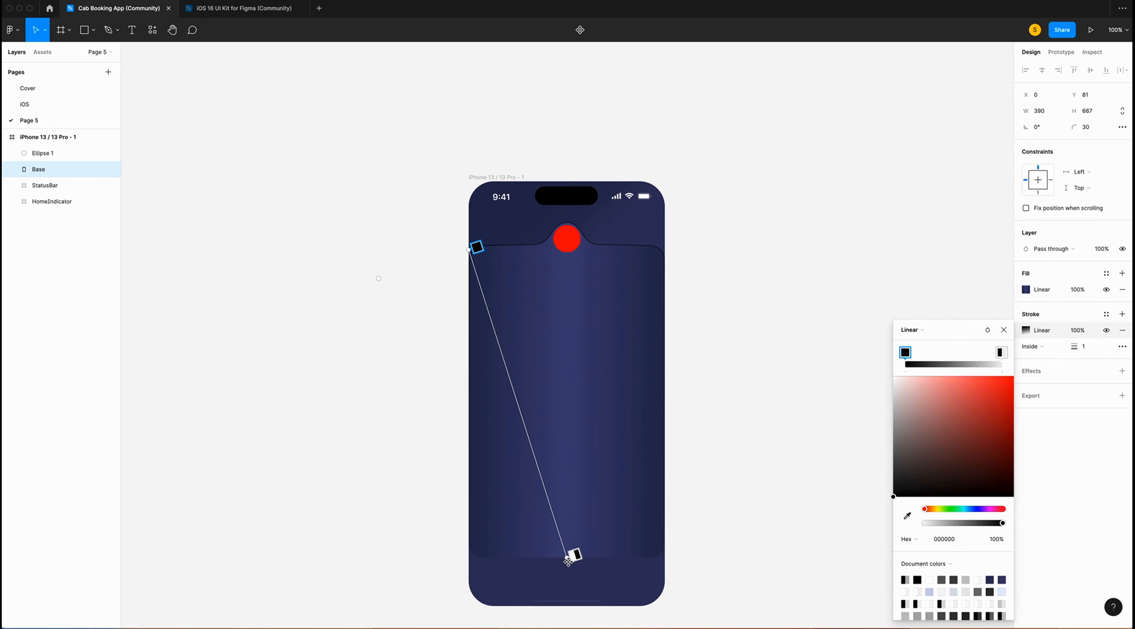
{"action": "mouse_move", "coordinate": [568, 558]}
{"action": "left_mouse_down"}
{"action": "mouse_move", "coordinate": [608, 536]}
{"action": "mouse_move", "coordinate": [666, 250]}
{"action": "left_mouse_up"}
Add two white stops to the stroke gradient and align its ends with the panel edges.
{"action": "left_click", "coordinate": [513, 250]}
{"action": "left_click", "coordinate": [567, 250]}
{"action": "left_click", "coordinate": [617, 250]}
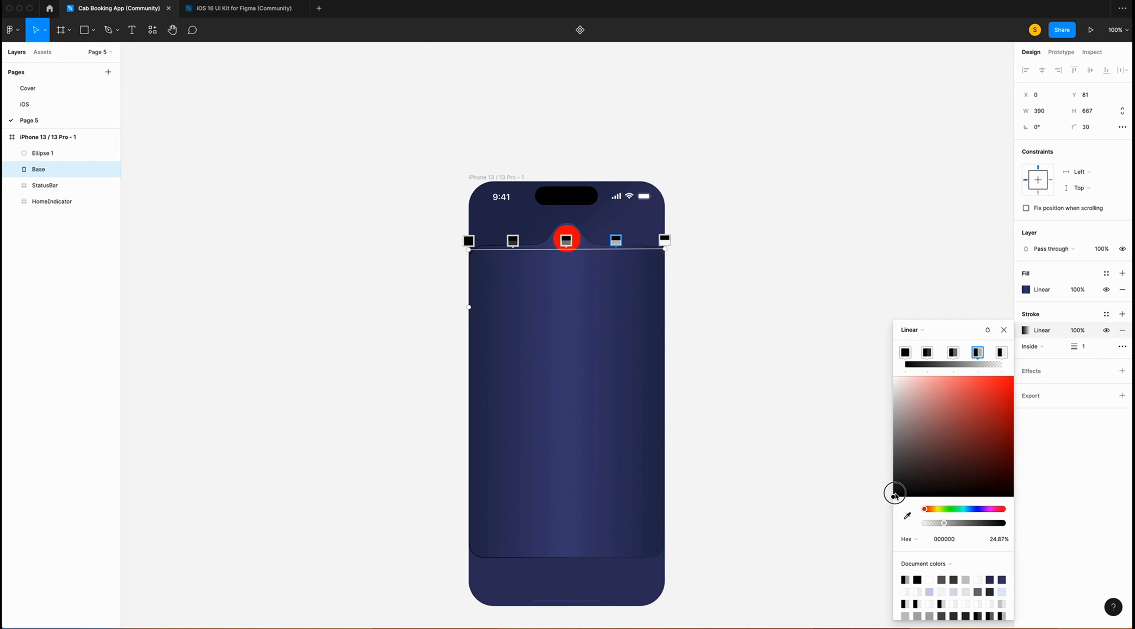
{"action": "left_click_drag", "start_coordinate": [895, 493], "coordinate": [894, 377]}
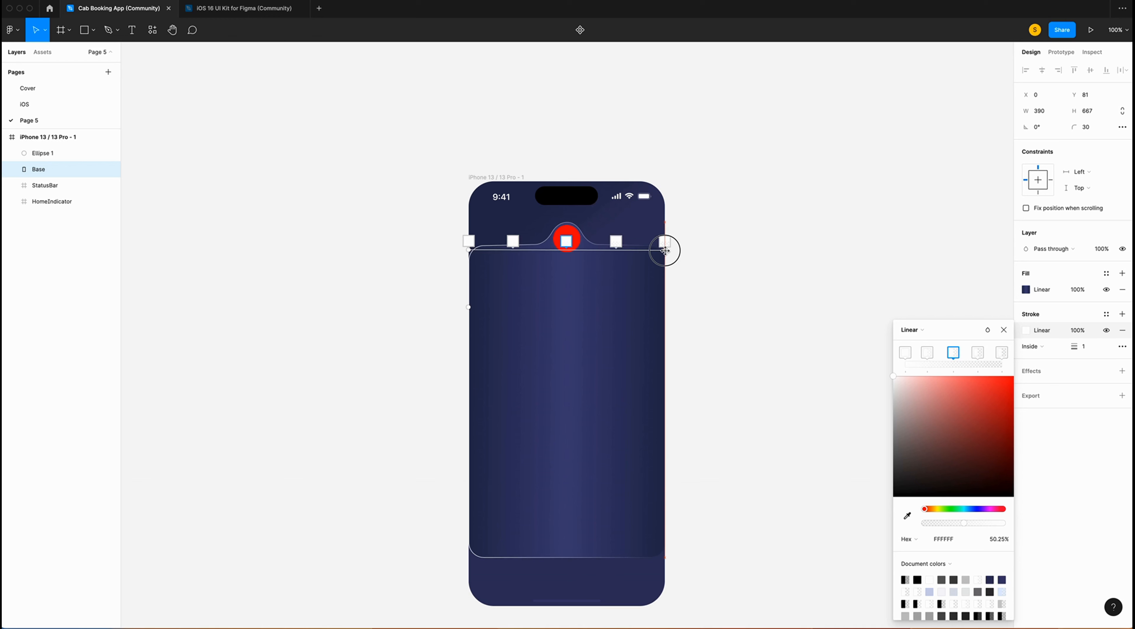
{"action": "left_click_drag", "start_coordinate": [665, 251], "coordinate": [665, 250]}
Set the stroke gradient stop opacities to 0%, 50%, 50%, 50% and 0%.
{"action": "left_click", "coordinate": [468, 241]}
{"action": "left_click", "coordinate": [997, 541]}
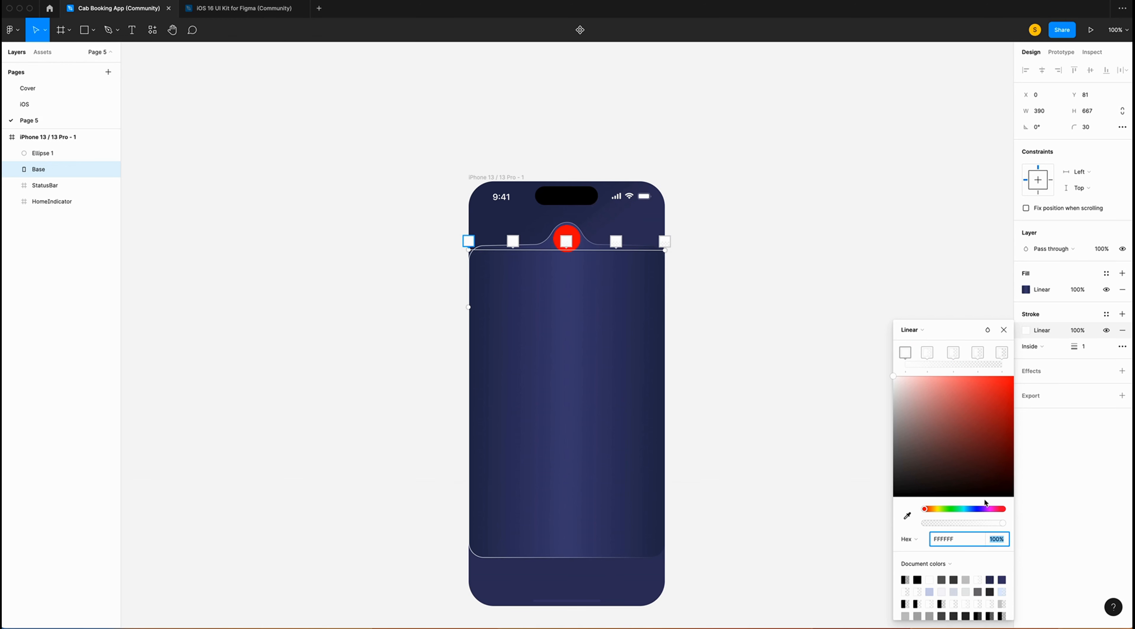
{"action": "type", "text": "0"}
{"action": "left_click", "coordinate": [513, 241]}
{"action": "left_click", "coordinate": [1008, 543]}
{"action": "type", "text": "50"}
{"action": "key", "text": "Return"}
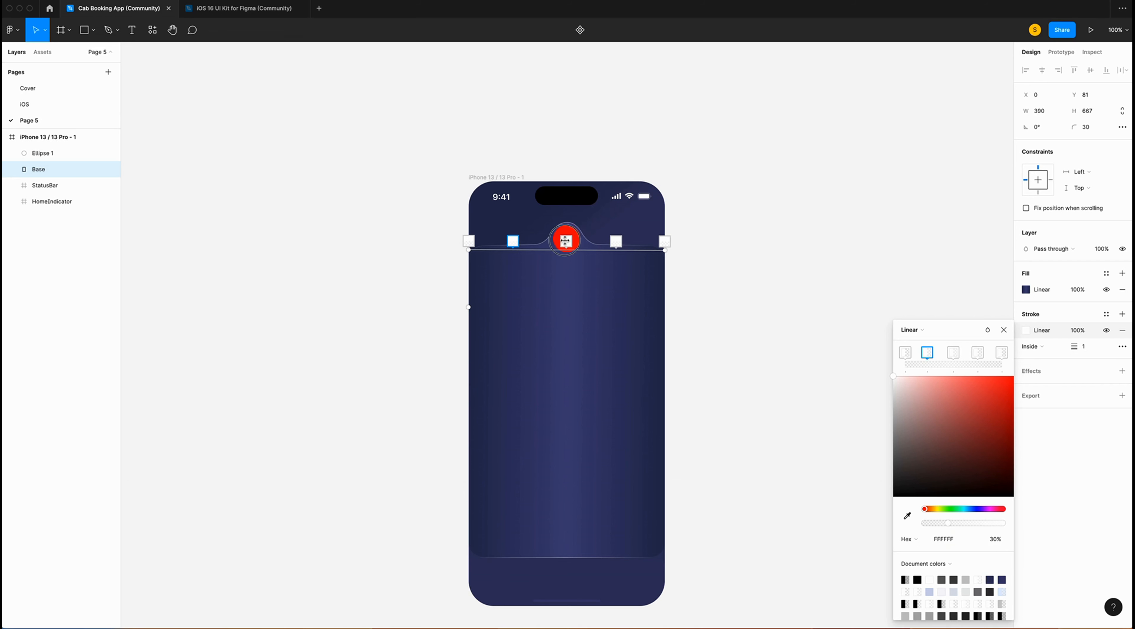
{"action": "left_click", "coordinate": [567, 241]}
{"action": "left_click", "coordinate": [1008, 542]}
{"action": "type", "text": "50"}
{"action": "left_click", "coordinate": [616, 242]}
{"action": "left_click", "coordinate": [1010, 544]}
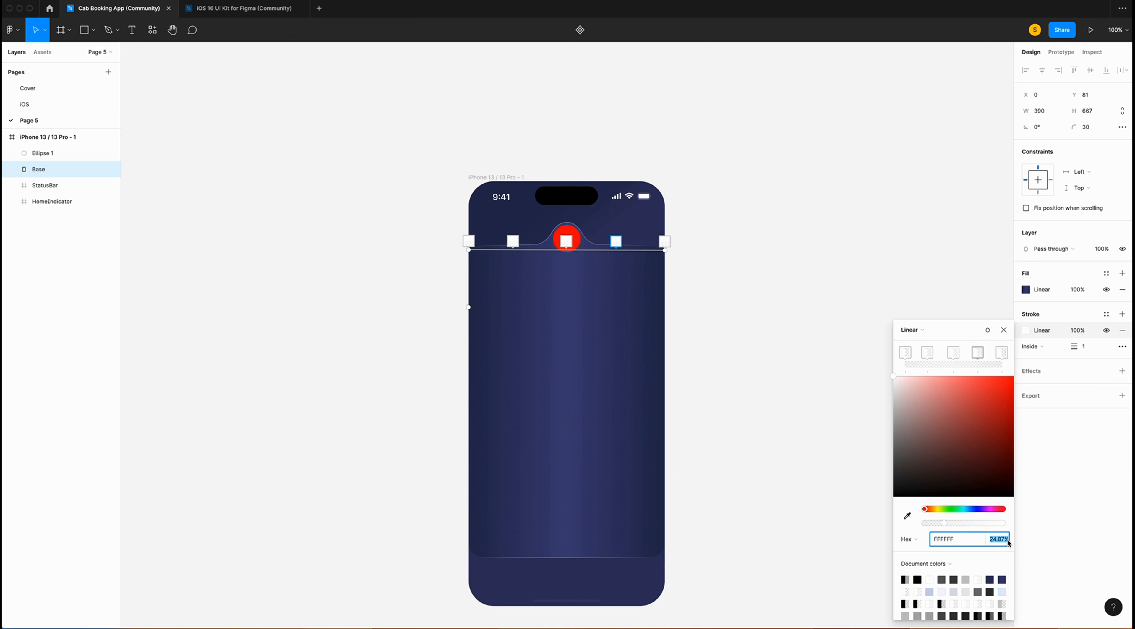
{"action": "type", "text": "50"}
{"action": "key", "text": "Return"}
{"action": "left_click", "coordinate": [665, 242]}
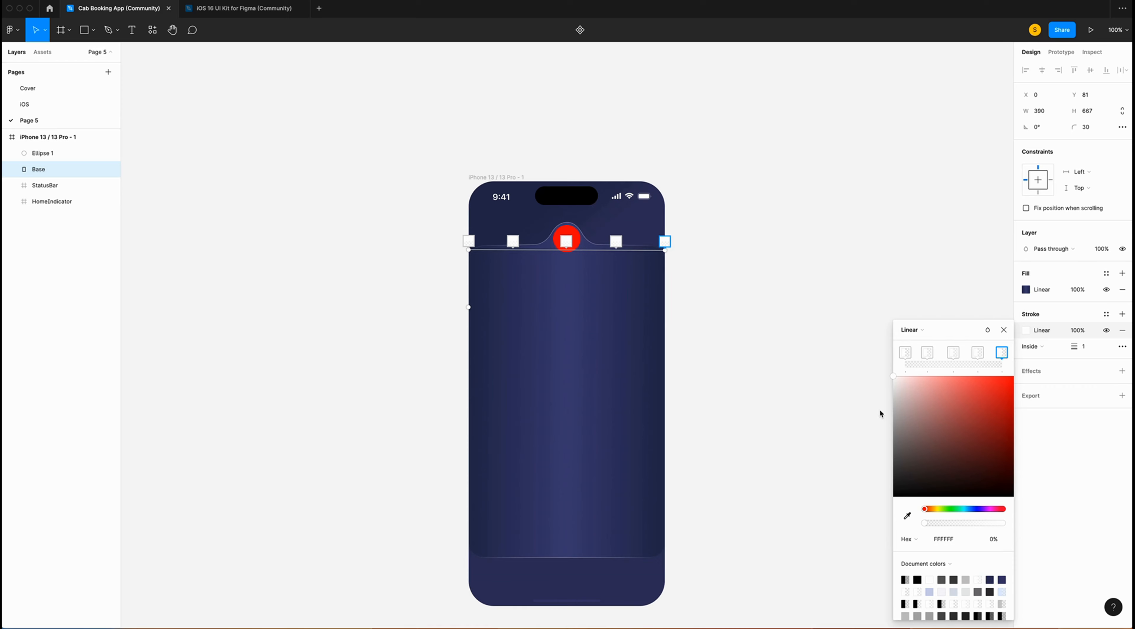
{"action": "scroll", "coordinate": [569, 214], "scroll_direction": "up", "scroll_amount": 5}
{"action": "left_click", "coordinate": [988, 330]}
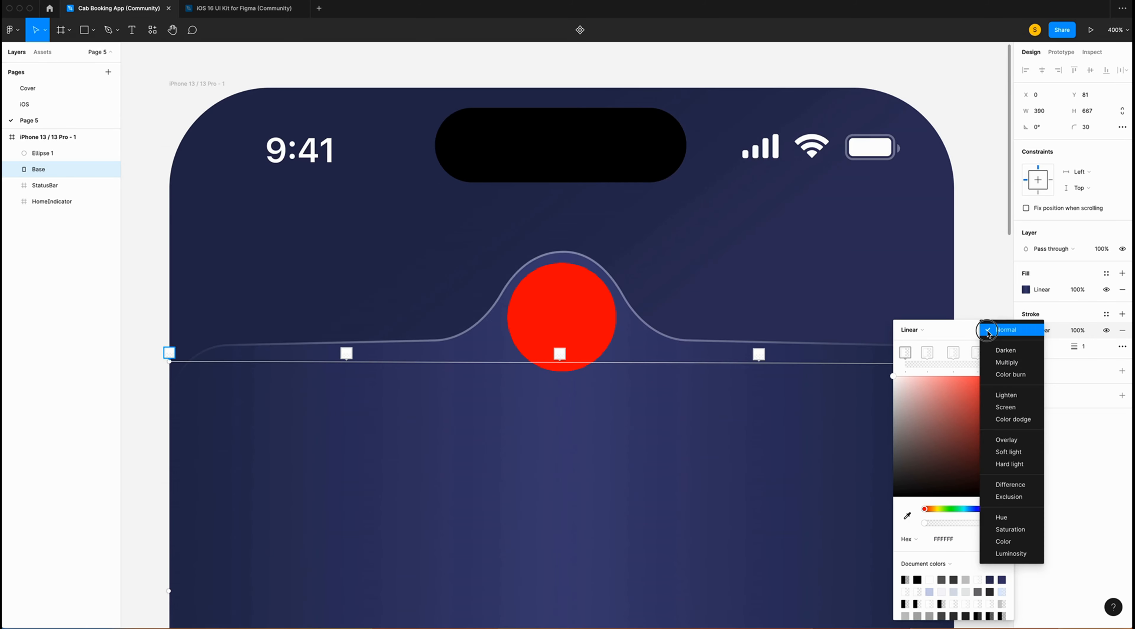
Set the stroke blend to Overlay and add a drop shadow with Y -1 and blur 1.
{"action": "left_click", "coordinate": [1019, 440]}
{"action": "key", "text": "Escape"}
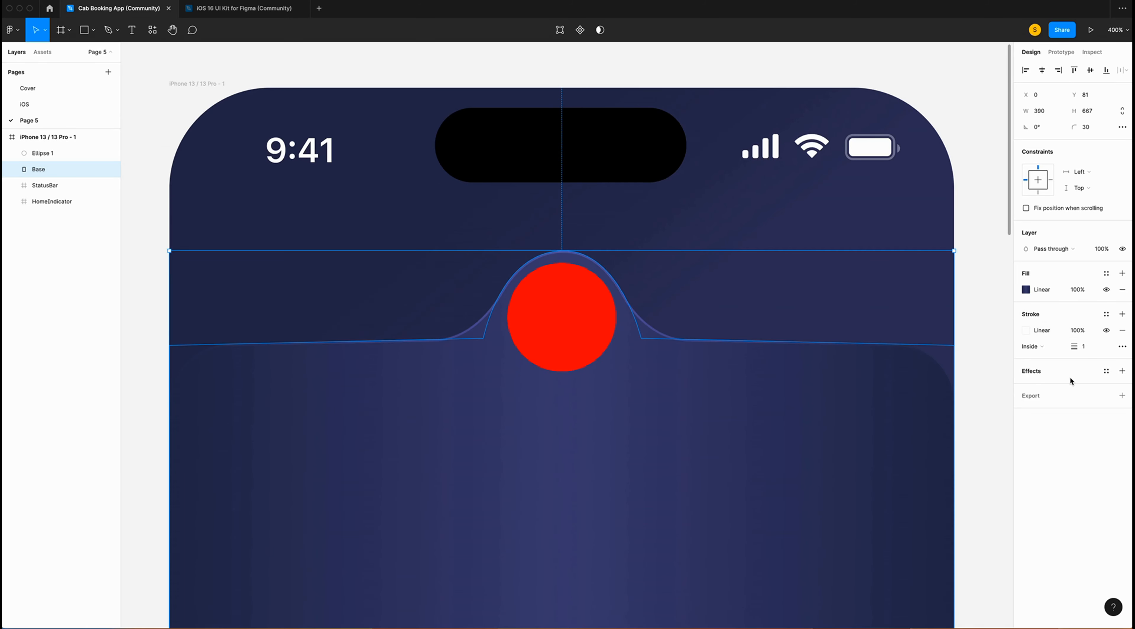
{"action": "left_click", "coordinate": [1123, 371]}
{"action": "left_click", "coordinate": [1026, 387]}
{"action": "left_click", "coordinate": [927, 429]}
{"action": "type", "text": "-1"}
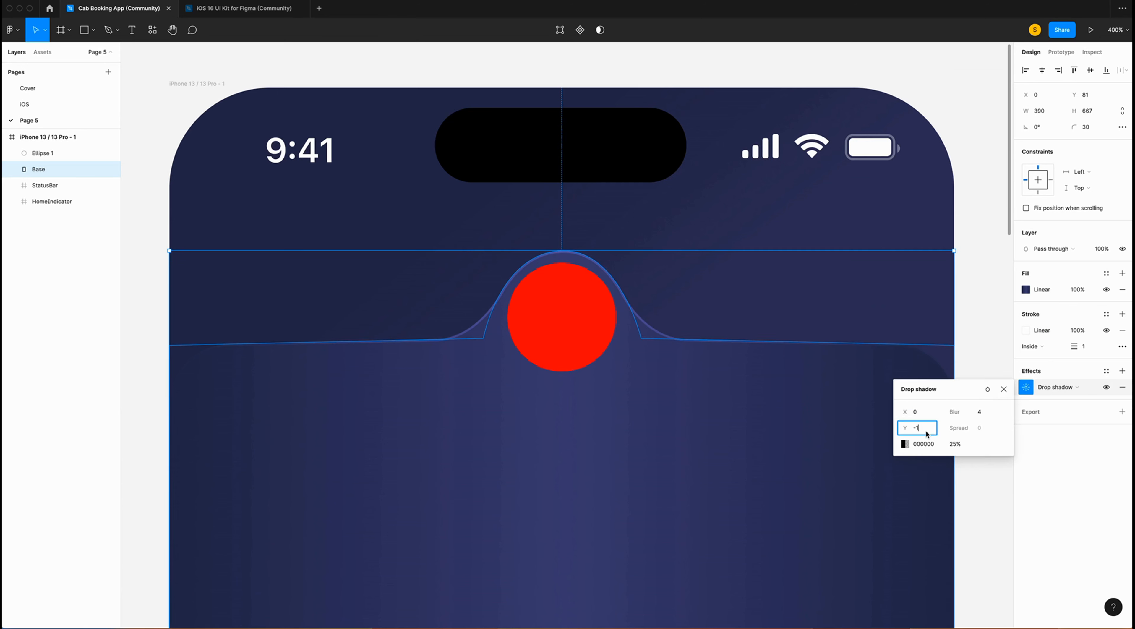
{"action": "left_click", "coordinate": [984, 413]}
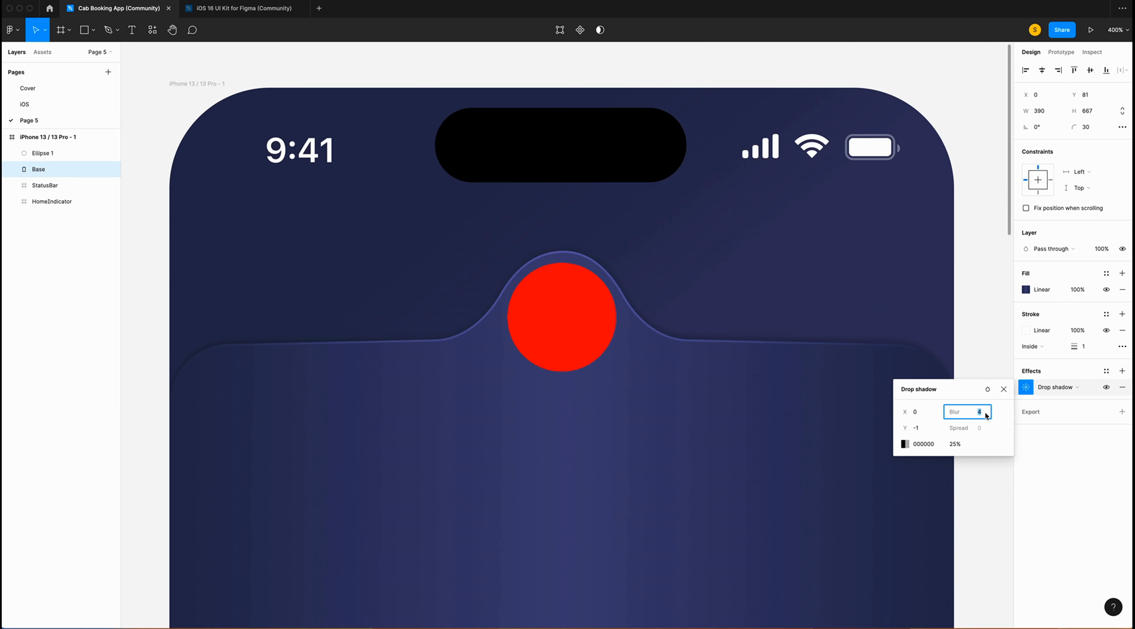
{"action": "type", "text": "1"}
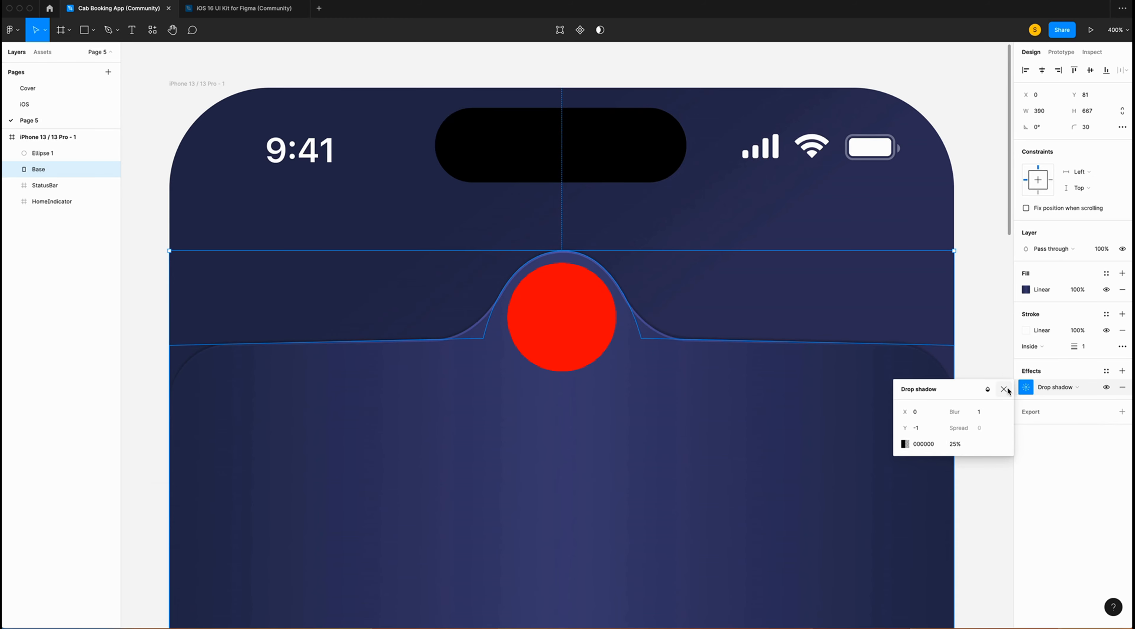
{"action": "left_click", "coordinate": [994, 399]}
Inspect the outline up close, then launch the SF Symbols Browser plugin.
{"action": "key", "text": "super+plus"}
{"action": "scroll", "coordinate": [914, 404], "scroll_direction": "right", "scroll_amount": 9}
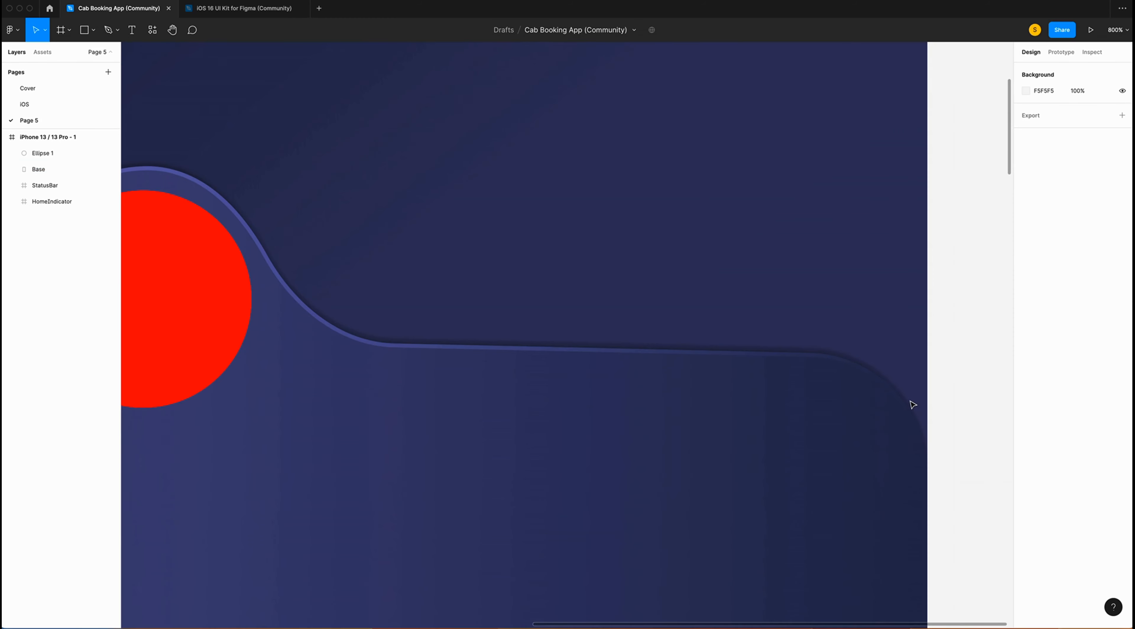
{"action": "scroll", "coordinate": [914, 405], "scroll_direction": "left", "scroll_amount": 14}
{"action": "scroll", "coordinate": [913, 405], "scroll_direction": "left", "scroll_amount": 5}
{"action": "scroll", "coordinate": [914, 405], "scroll_direction": "right", "scroll_amount": 3}
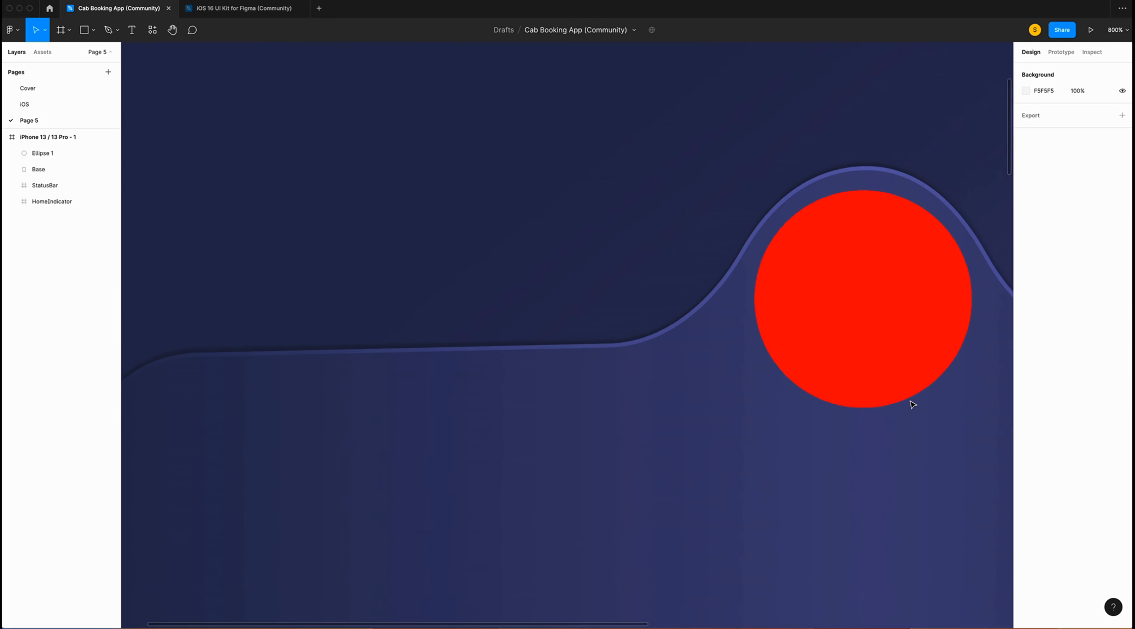
{"action": "key", "text": "super+minus"}
{"action": "key", "text": "super+minus"}
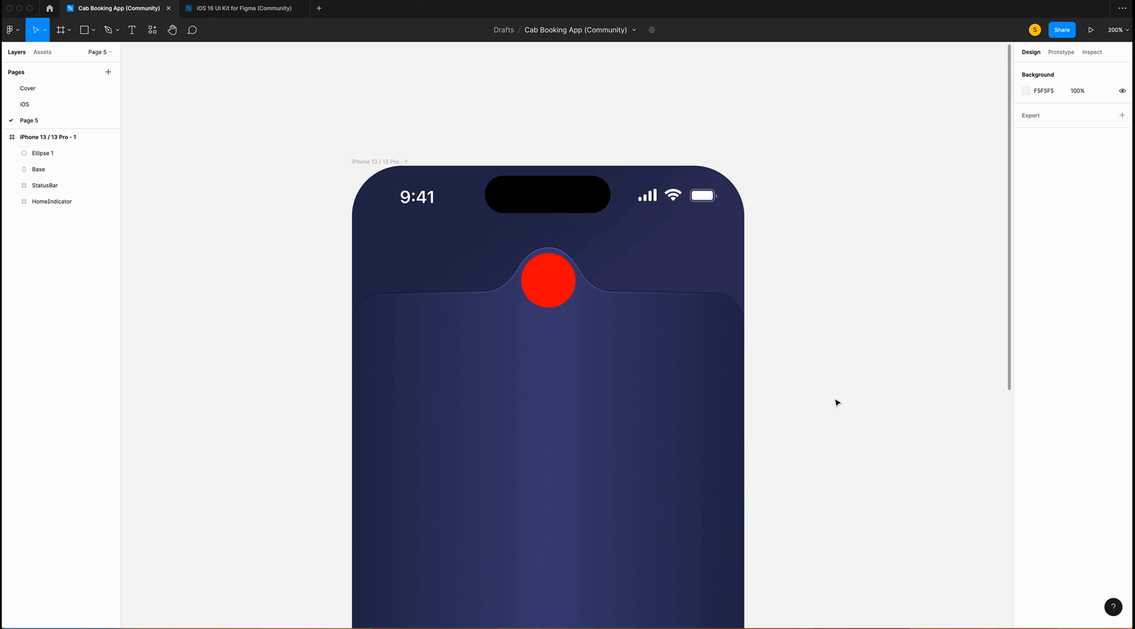
{"action": "scroll", "coordinate": [837, 400], "scroll_direction": "down", "scroll_amount": 1}
{"action": "scroll", "coordinate": [836, 400], "scroll_direction": "right", "scroll_amount": 1}
{"action": "right_click", "coordinate": [792, 346]}
{"action": "left_click", "coordinate": [961, 444]}
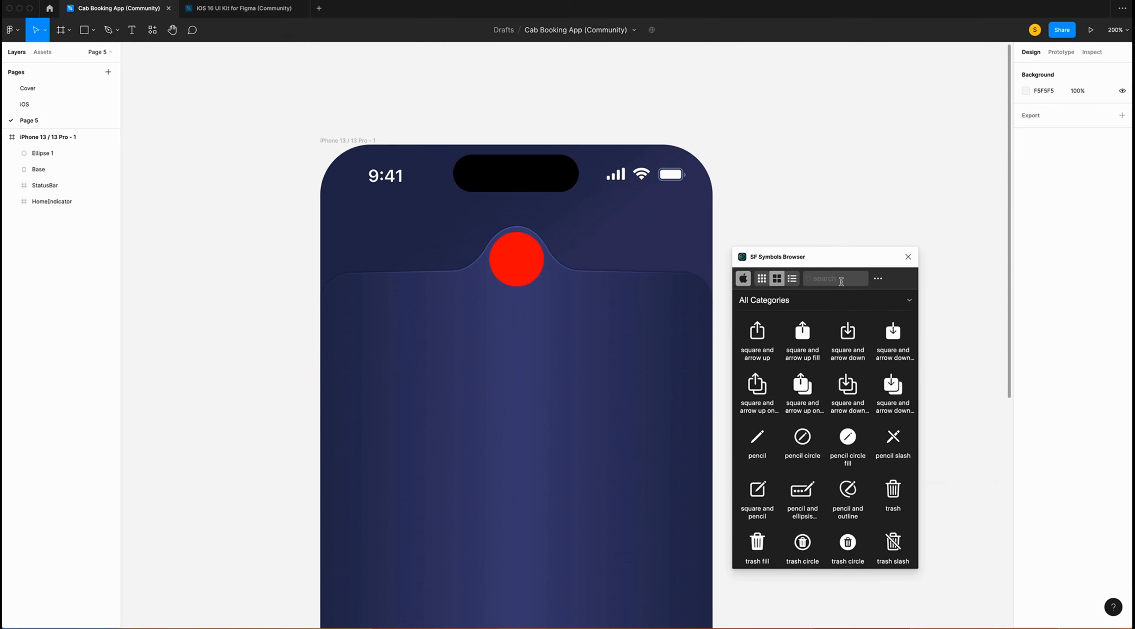
Insert the chevron left symbol from SF Symbols and set its weight to Bold.
{"action": "left_click", "coordinate": [841, 282]}
{"action": "type", "text": "chevron left"}
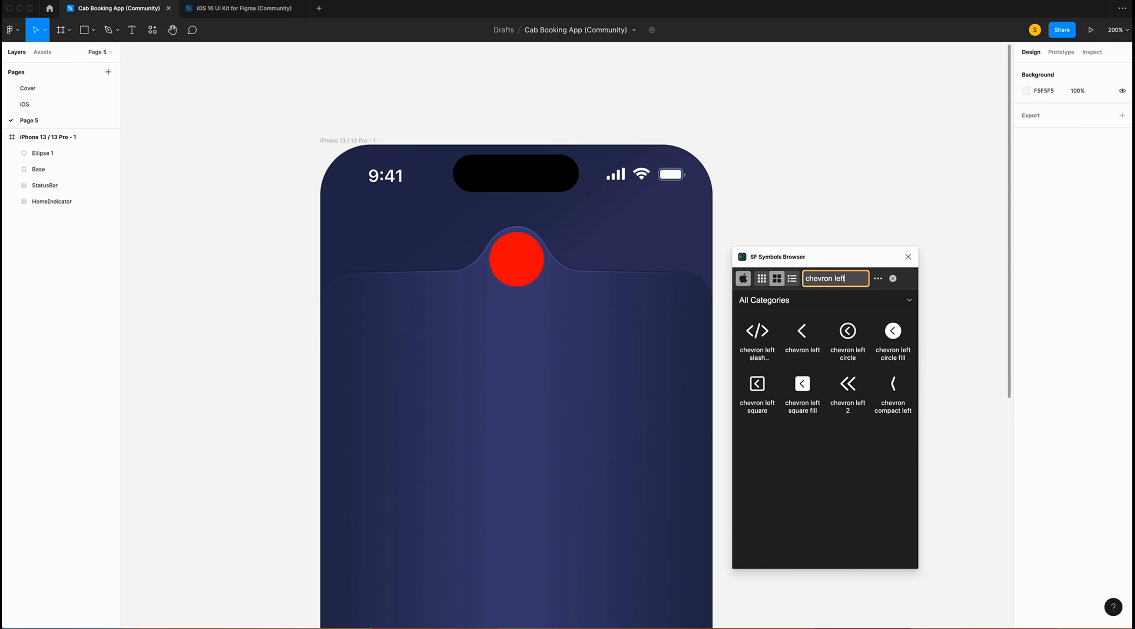
{"action": "left_click", "coordinate": [802, 332]}
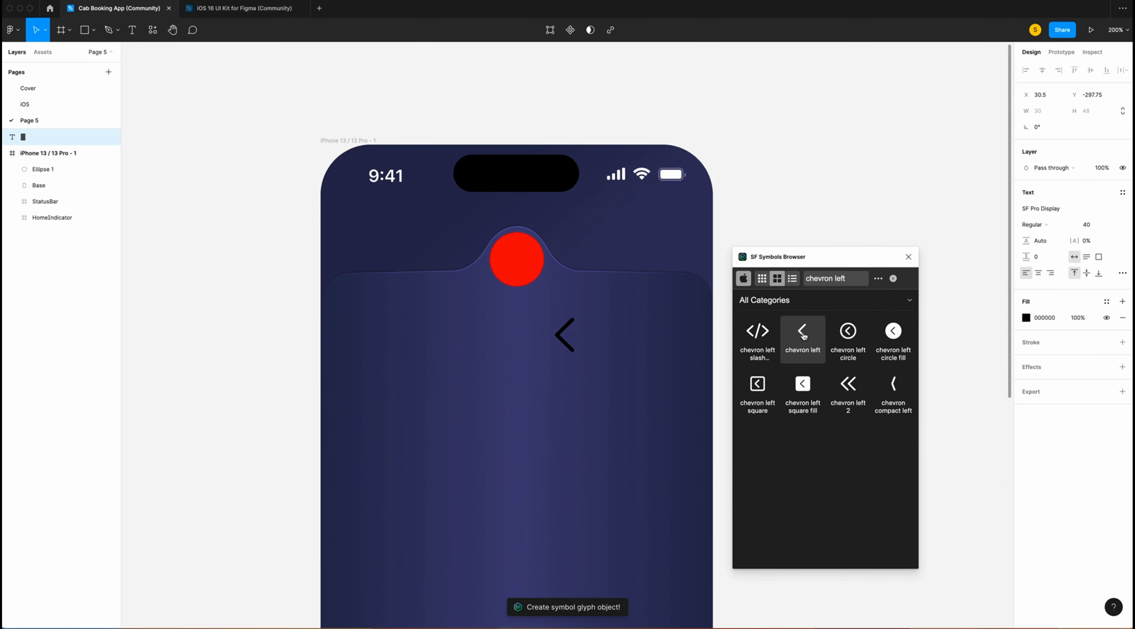
{"action": "left_click", "coordinate": [1050, 227]}
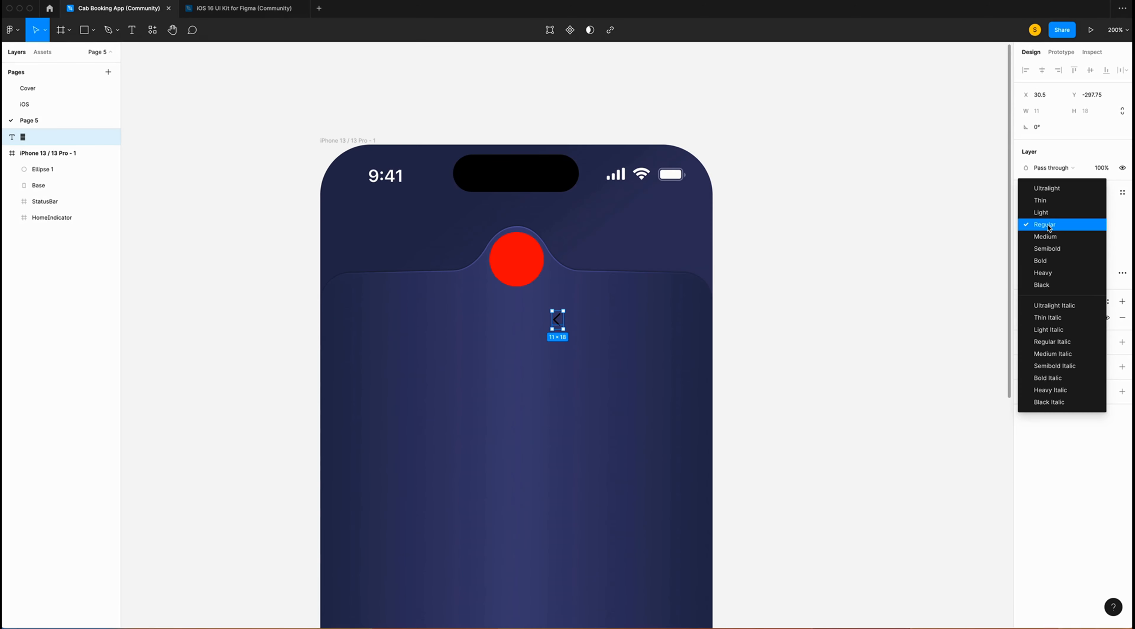
{"action": "left_click", "coordinate": [1048, 261]}
{"action": "key", "text": "Escape"}
On the Asset page, select the plus and chevron icons.
{"action": "scroll", "coordinate": [36, 120], "scroll_direction": "down", "scroll_amount": 2}
{"action": "left_click", "coordinate": [34, 106]}
{"action": "left_click", "coordinate": [798, 209]}
{"action": "left_click", "coordinate": [767, 210], "text": "shift"}
Bring the chevron, plus and person icons onto Page 5, resize them to 17, and fill them white.
{"action": "left_click", "coordinate": [662, 213], "text": "shift"}
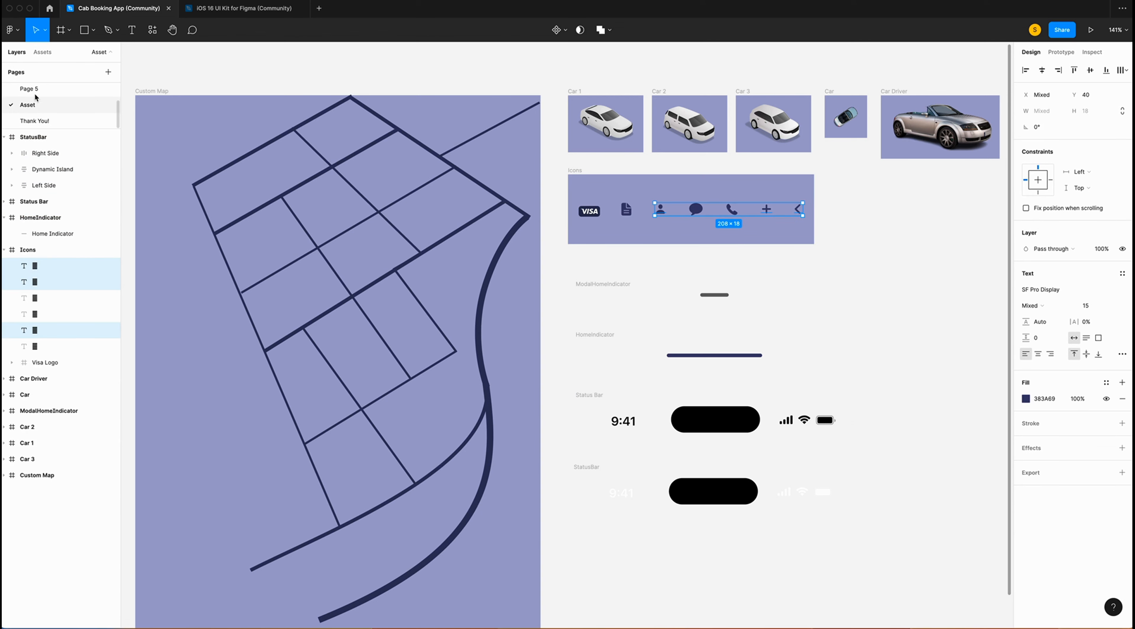
{"action": "left_click", "coordinate": [35, 90]}
{"action": "left_click_drag", "start_coordinate": [670, 270], "coordinate": [797, 327]}
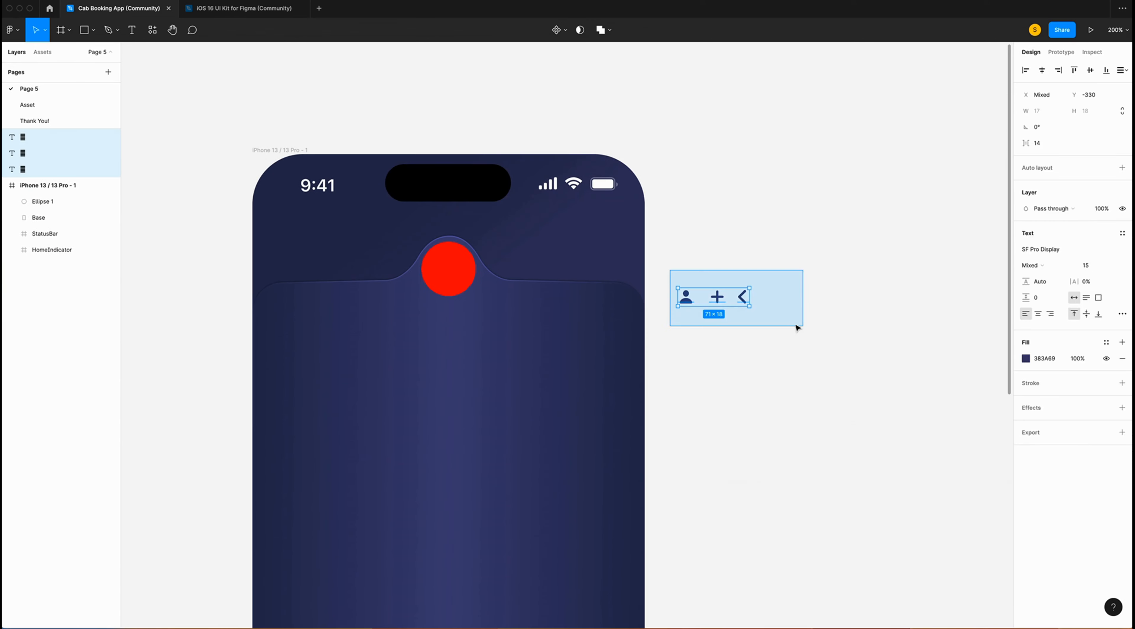
{"action": "left_click", "coordinate": [689, 302]}
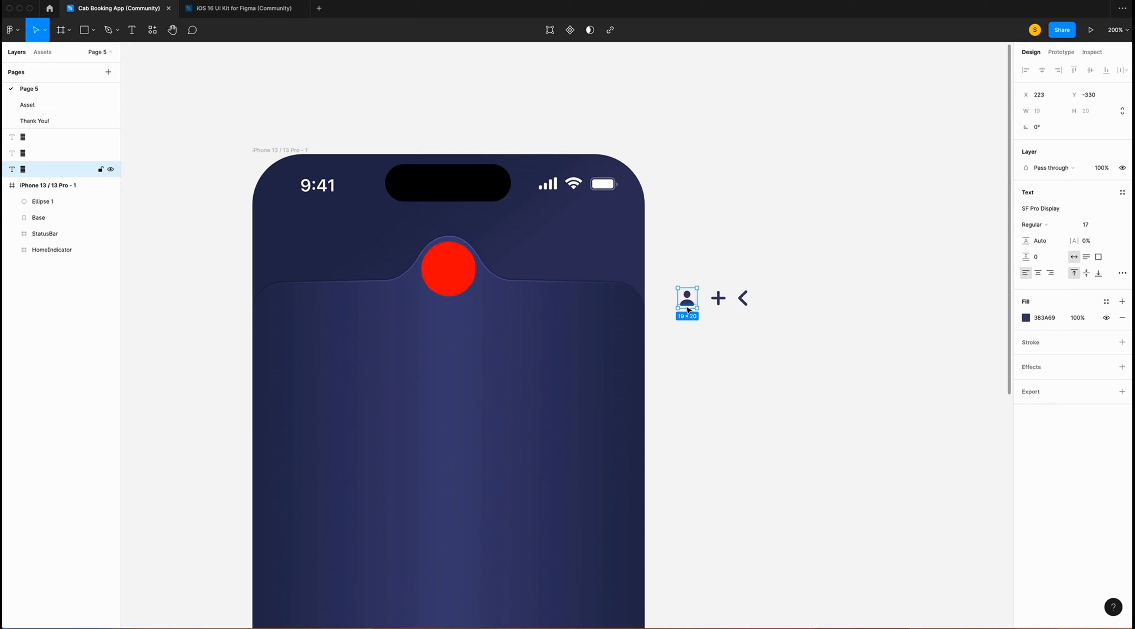
{"action": "left_click", "coordinate": [780, 364]}
{"action": "left_click_drag", "start_coordinate": [780, 364], "coordinate": [669, 279]}
{"action": "left_click", "coordinate": [1025, 317]}
{"action": "left_click_drag", "start_coordinate": [931, 412], "coordinate": [749, 120]}
{"action": "left_click", "coordinate": [837, 347]}
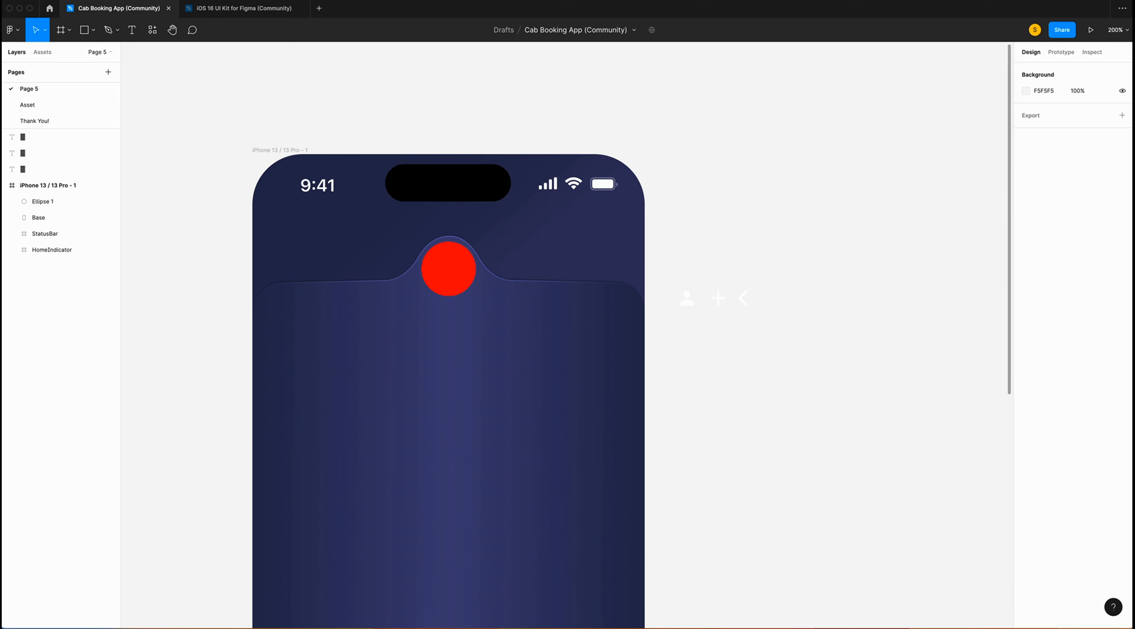
Place the chevron at the top-left, the plus on the red circle, and the person at the top-right.
{"action": "left_click_drag", "start_coordinate": [745, 299], "coordinate": [290, 256]}
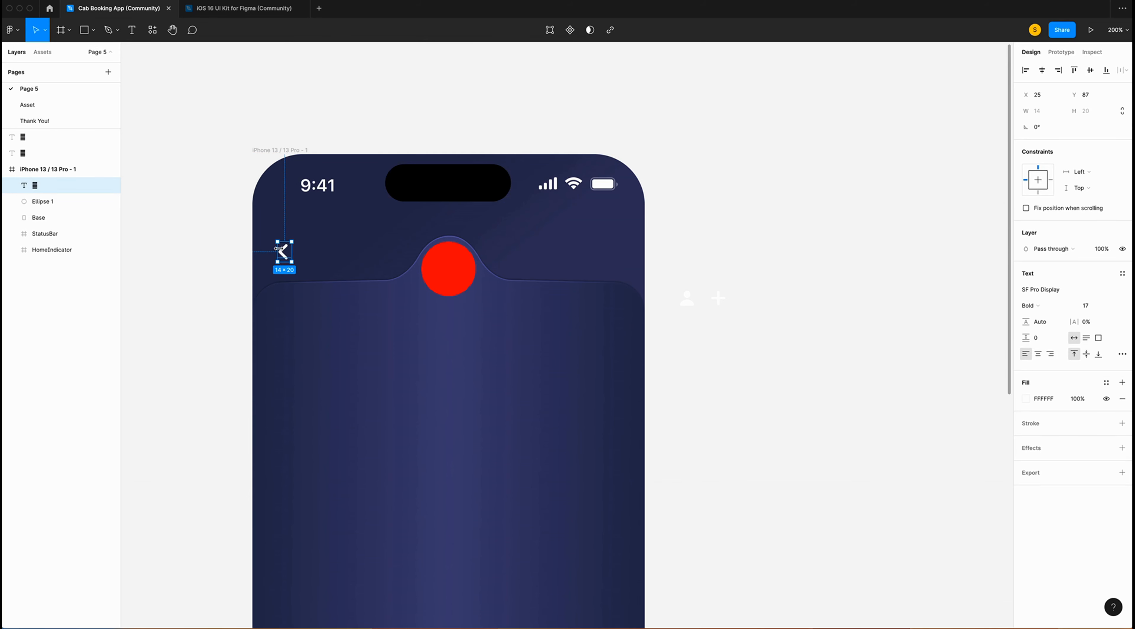
{"action": "left_click_drag", "start_coordinate": [720, 302], "coordinate": [450, 275]}
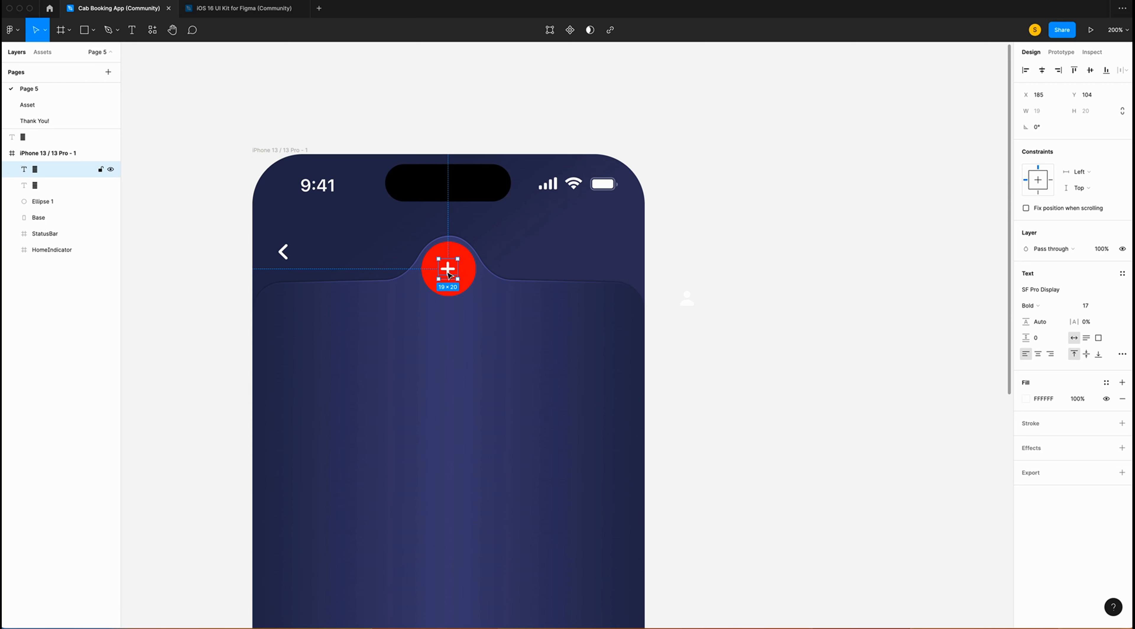
{"action": "left_click_drag", "start_coordinate": [686, 298], "coordinate": [610, 256]}
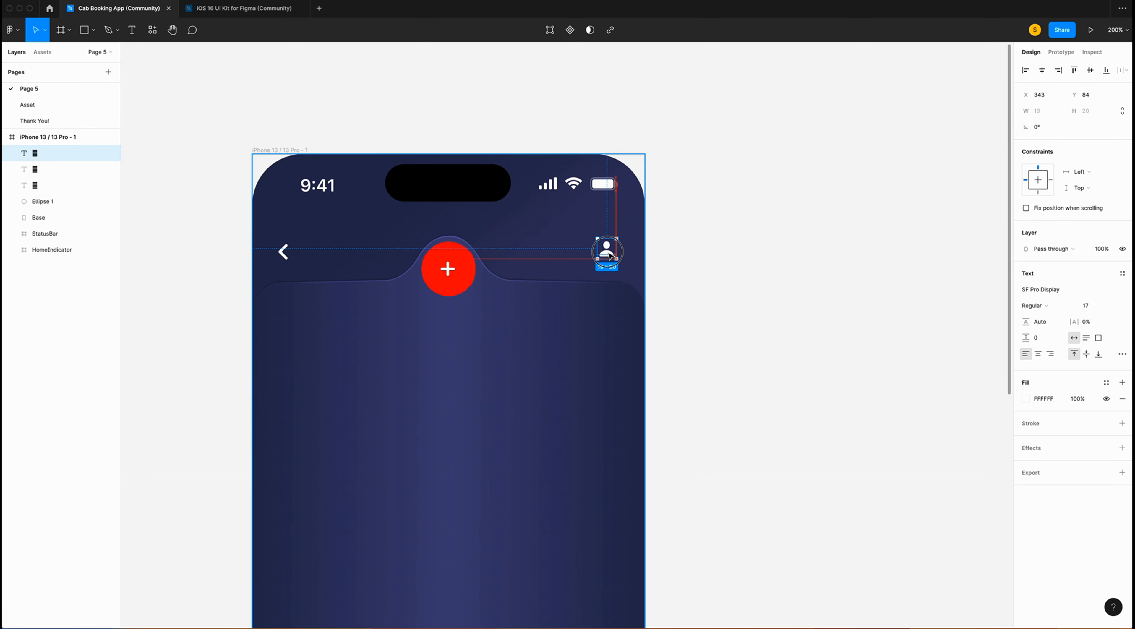
{"action": "key", "text": "super+plus"}
{"action": "scroll", "coordinate": [567, 287], "scroll_direction": "left", "scroll_amount": 5}
{"action": "left_click", "coordinate": [519, 315]}
{"action": "left_click", "coordinate": [1026, 289]}
{"action": "left_click", "coordinate": [913, 292]}
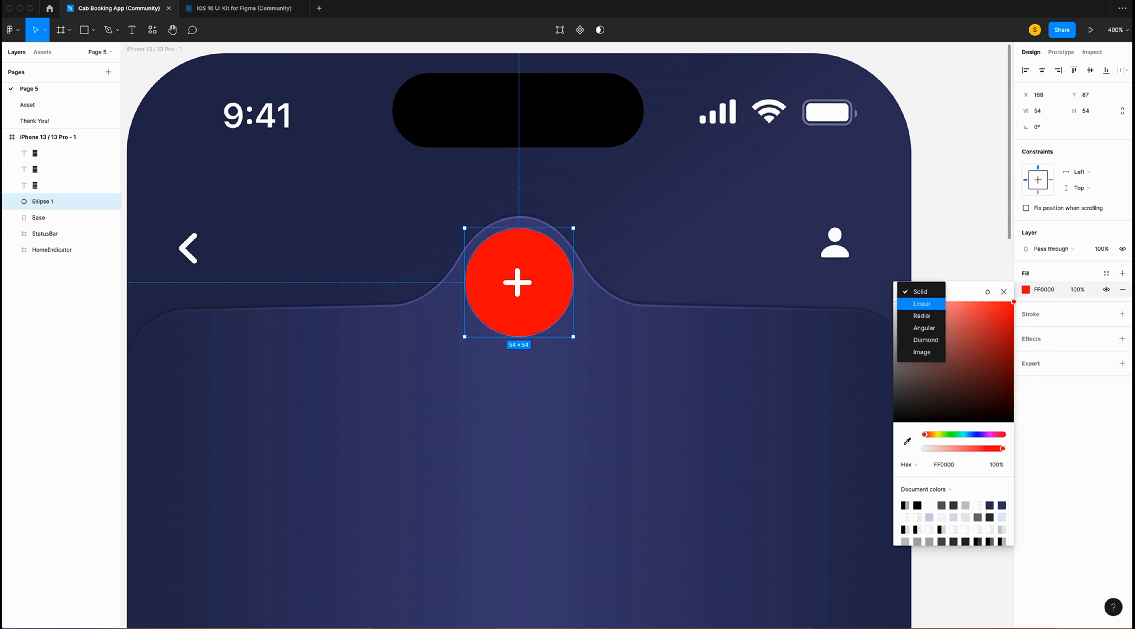
Change the red circle's fill to a linear gradient from 303155 to 5A5B9E and paste a copy.
{"action": "left_click", "coordinate": [927, 308]}
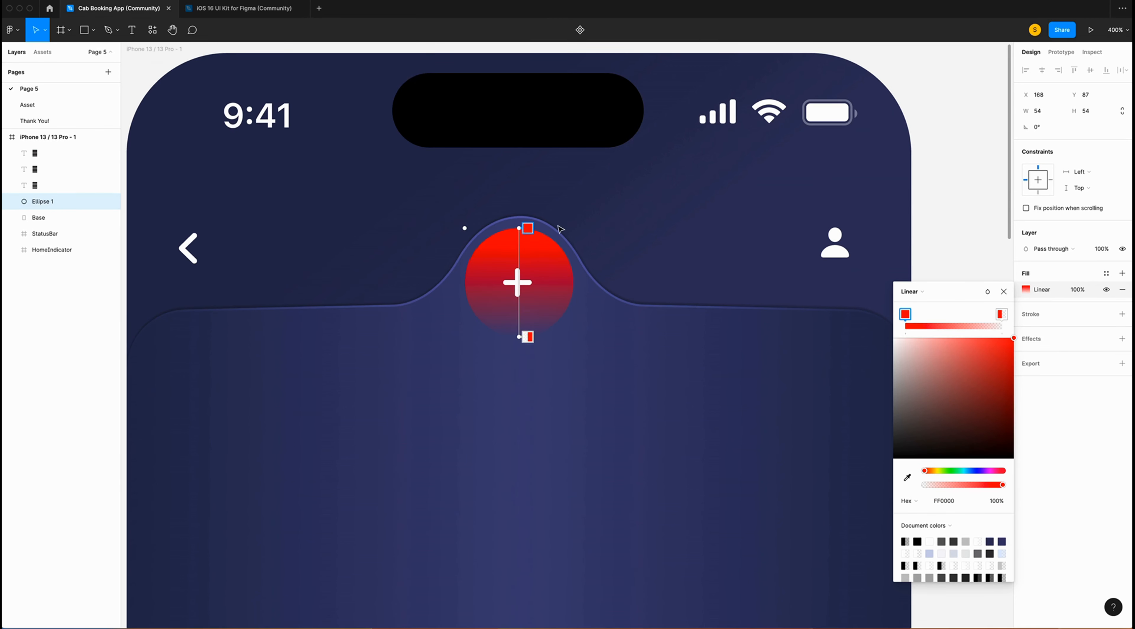
{"action": "left_click", "coordinate": [943, 501]}
{"action": "type", "text": "303155"}
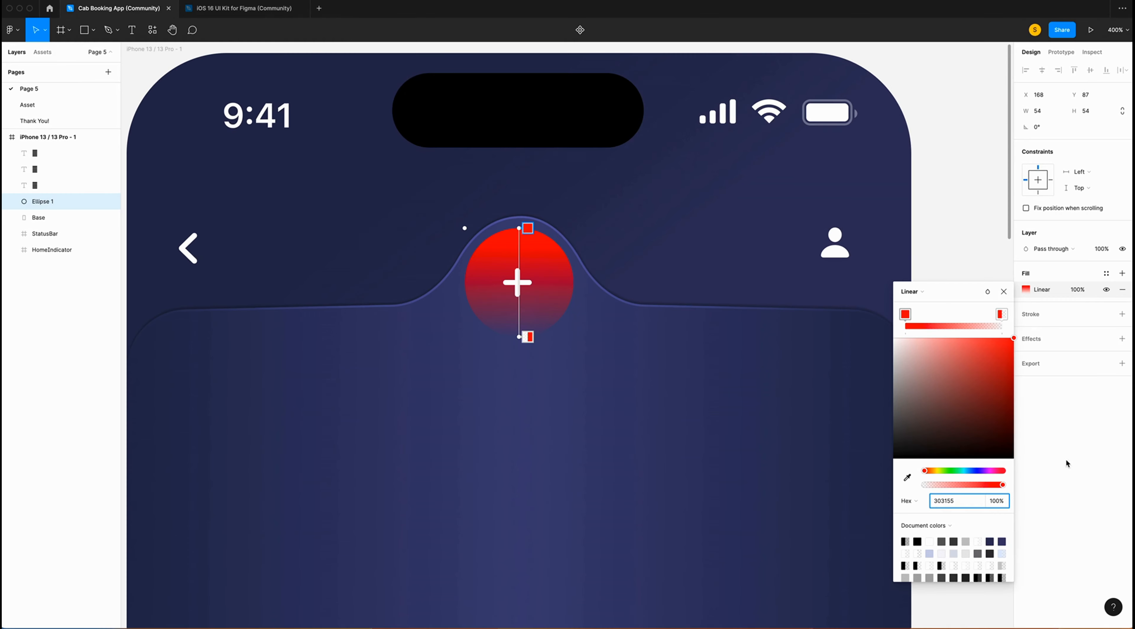
{"action": "left_click", "coordinate": [1001, 314]}
{"action": "type", "text": "5a"}
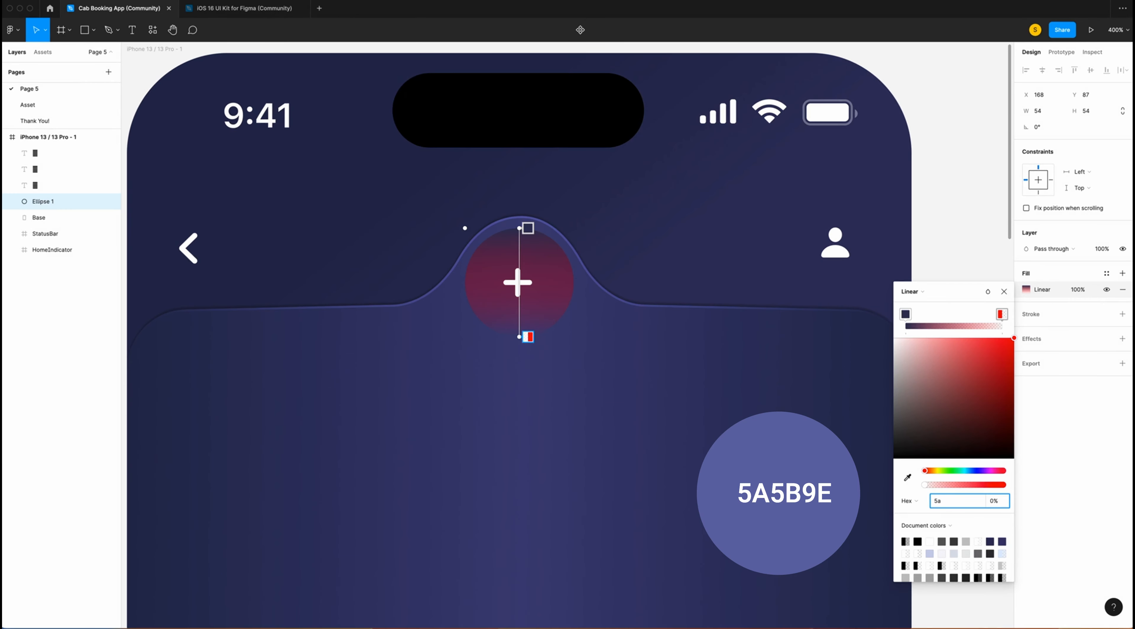
{"action": "type", "text": "5b9e"}
{"action": "key", "text": "super+v"}
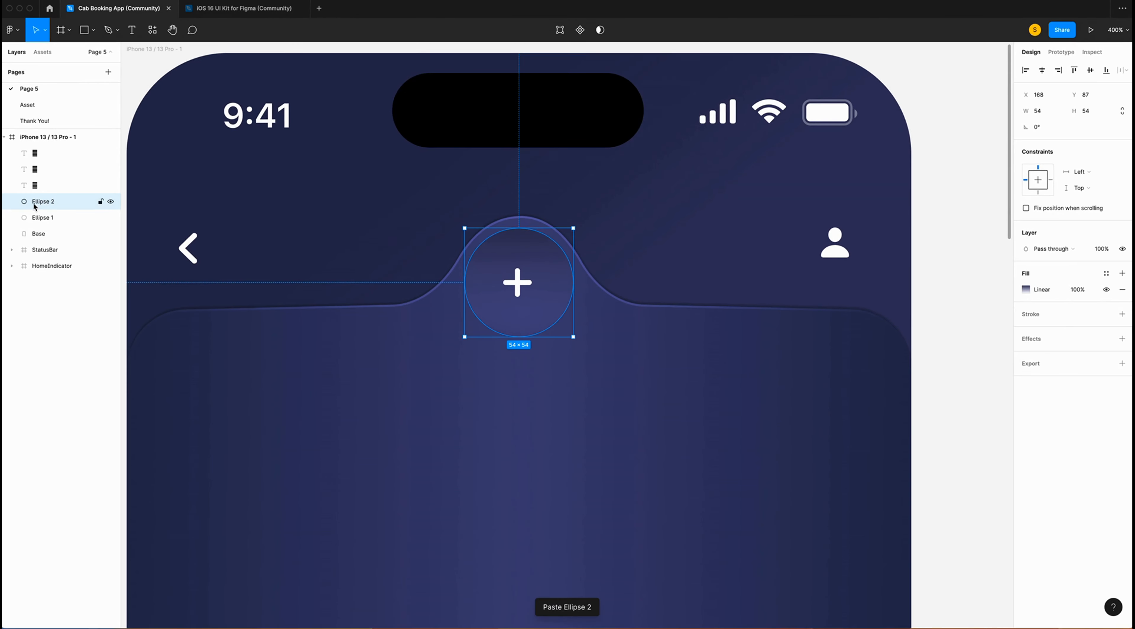
Lock proportions and shrink the circle copy to 44×44.
{"action": "left_click", "coordinate": [1123, 114]}
{"action": "left_click", "coordinate": [1052, 114]}
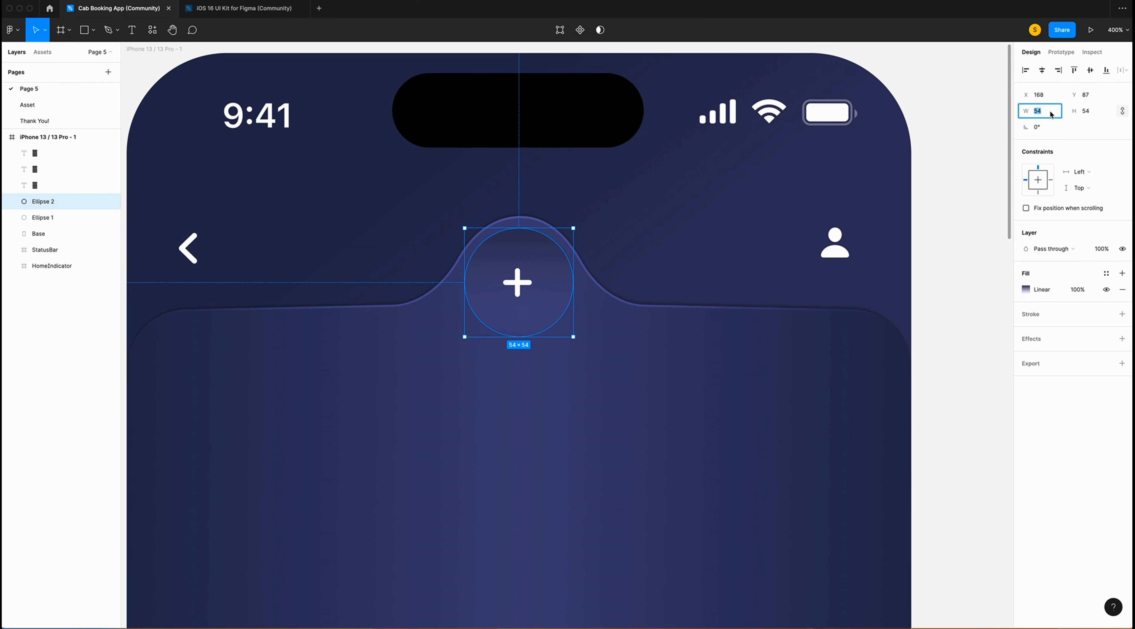
{"action": "type", "text": "44"}
{"action": "key", "text": "Return"}
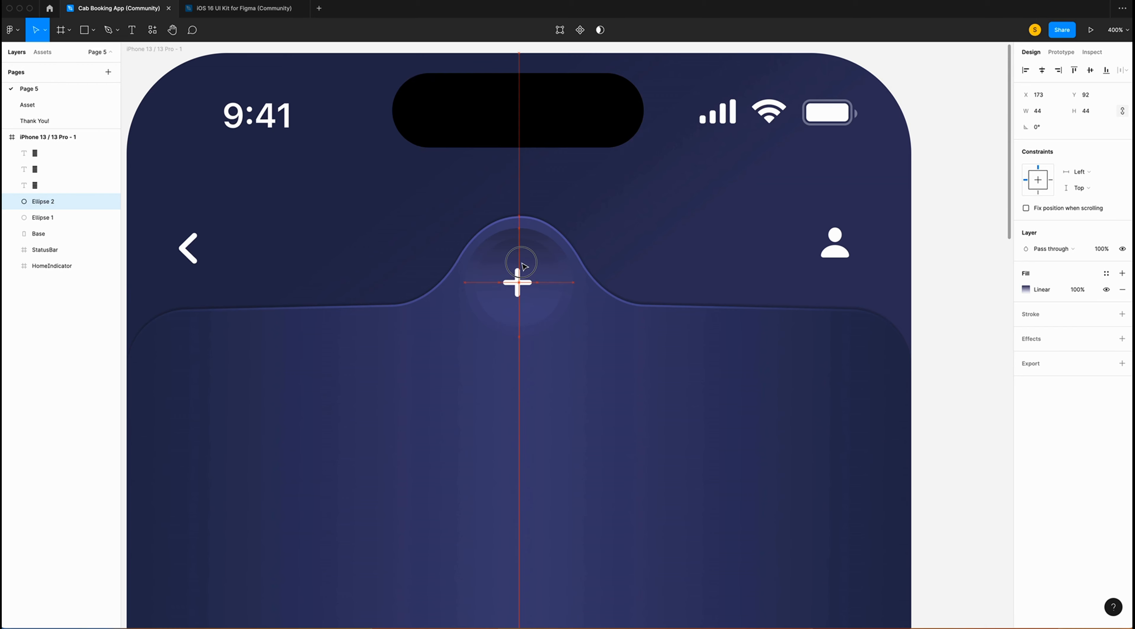
With the copy hidden, set the original circle's gradient end stop to 100% opacity.
{"action": "left_click", "coordinate": [524, 265]}
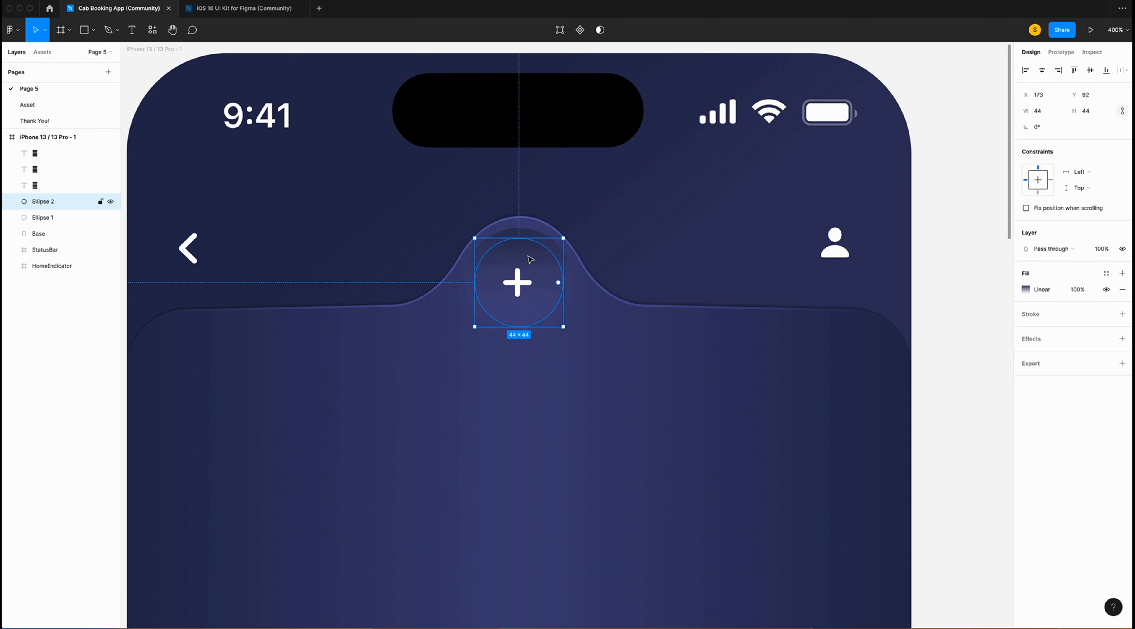
{"action": "left_click", "coordinate": [111, 203]}
{"action": "left_click", "coordinate": [36, 222]}
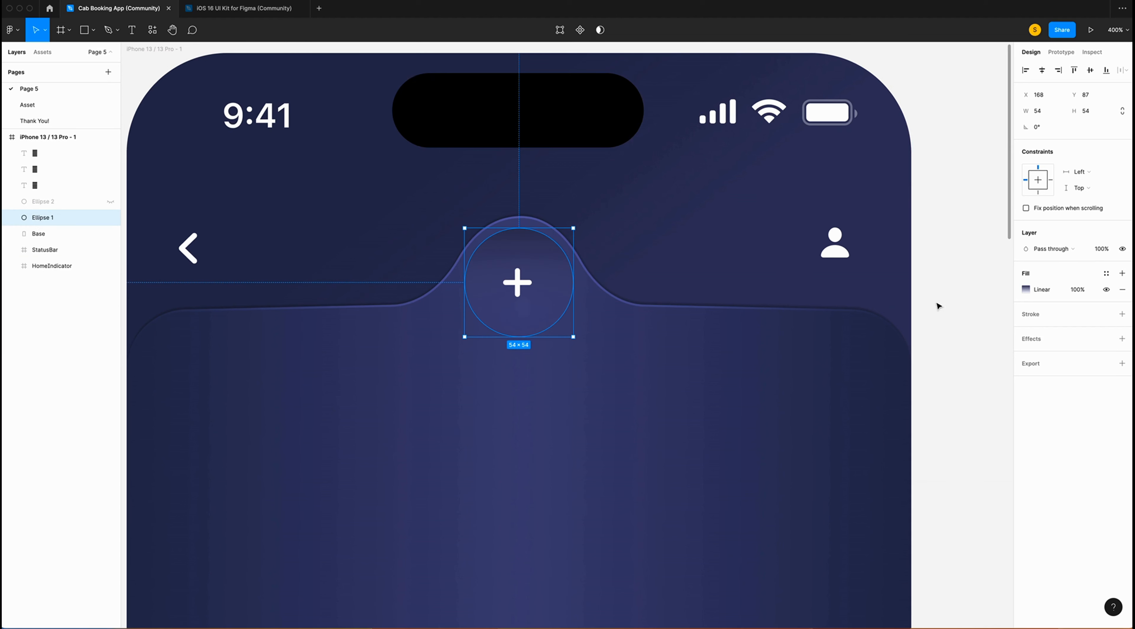
{"action": "left_click", "coordinate": [1027, 289]}
{"action": "left_click", "coordinate": [1002, 314]}
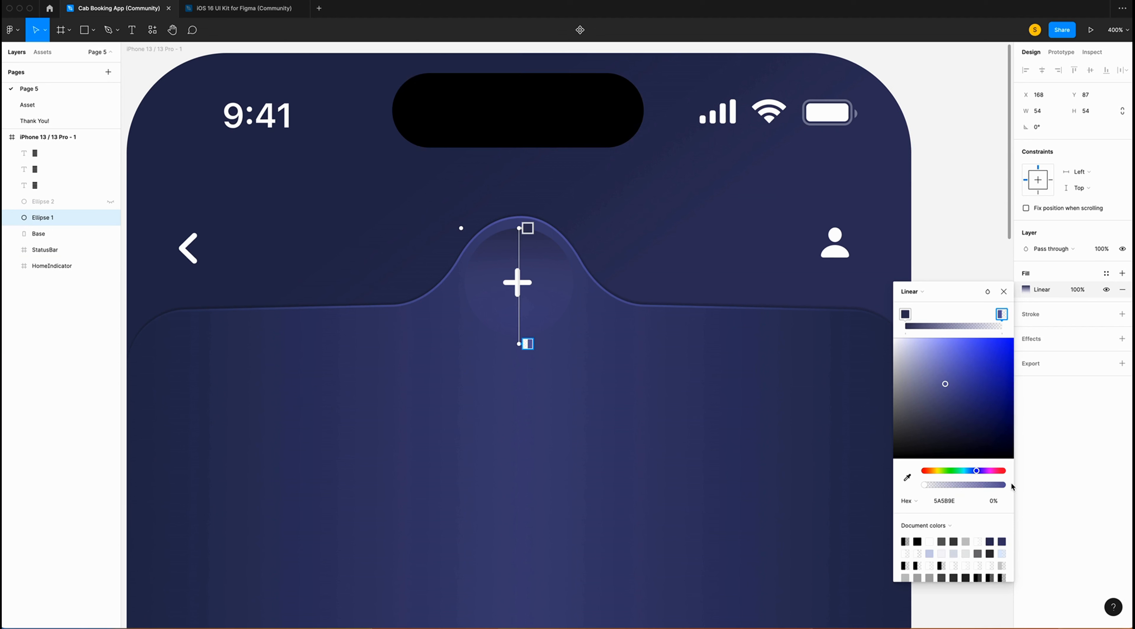
{"action": "left_click", "coordinate": [999, 502]}
{"action": "type", "text": "100"}
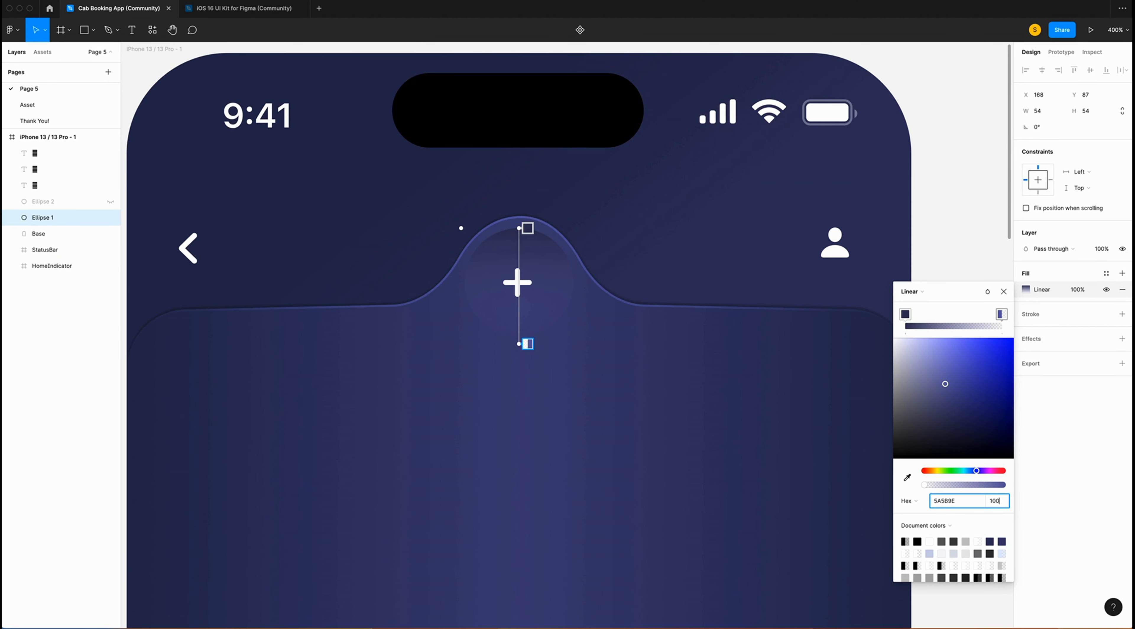
{"action": "left_click", "coordinate": [56, 202]}
{"action": "left_click", "coordinate": [110, 203]}
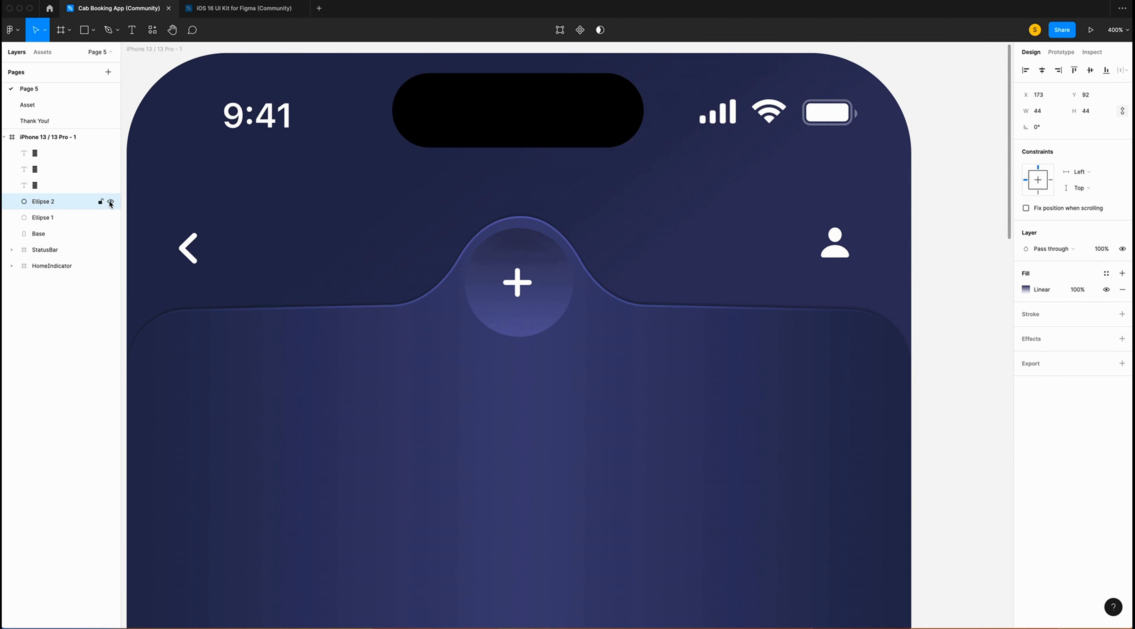
Give the inner circle a fully opaque gradient running from 6366AC to 333461.
{"action": "left_click", "coordinate": [1026, 289]}
{"action": "left_click", "coordinate": [943, 502]}
{"action": "type", "text": "6366AC"}
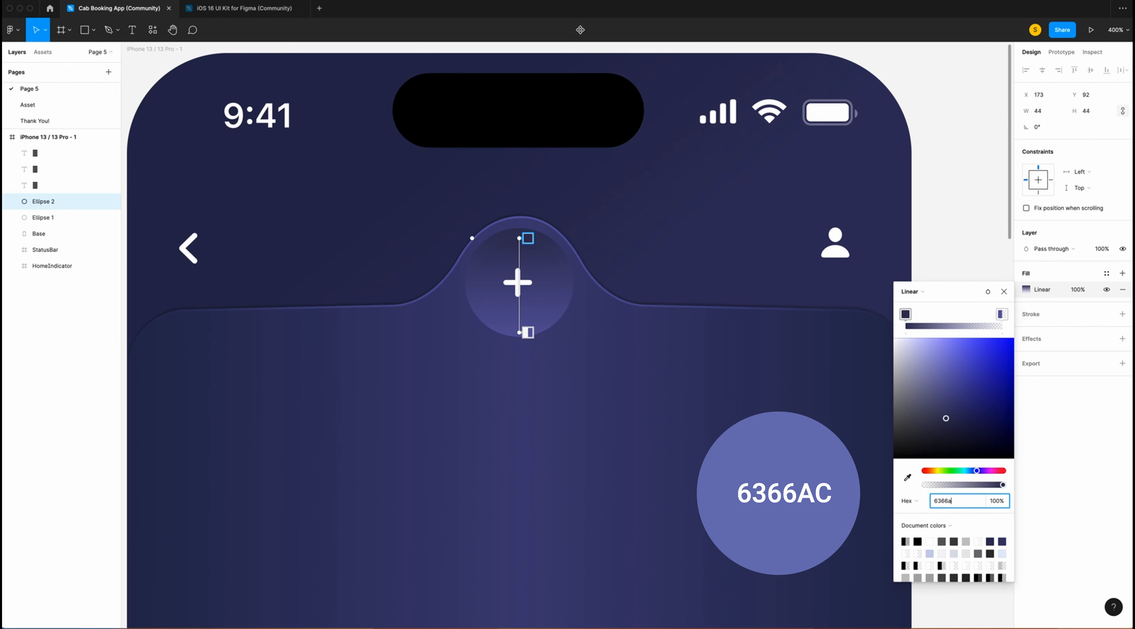
{"action": "key", "text": "Return"}
{"action": "left_click", "coordinate": [1002, 314]}
{"action": "left_click", "coordinate": [995, 501]}
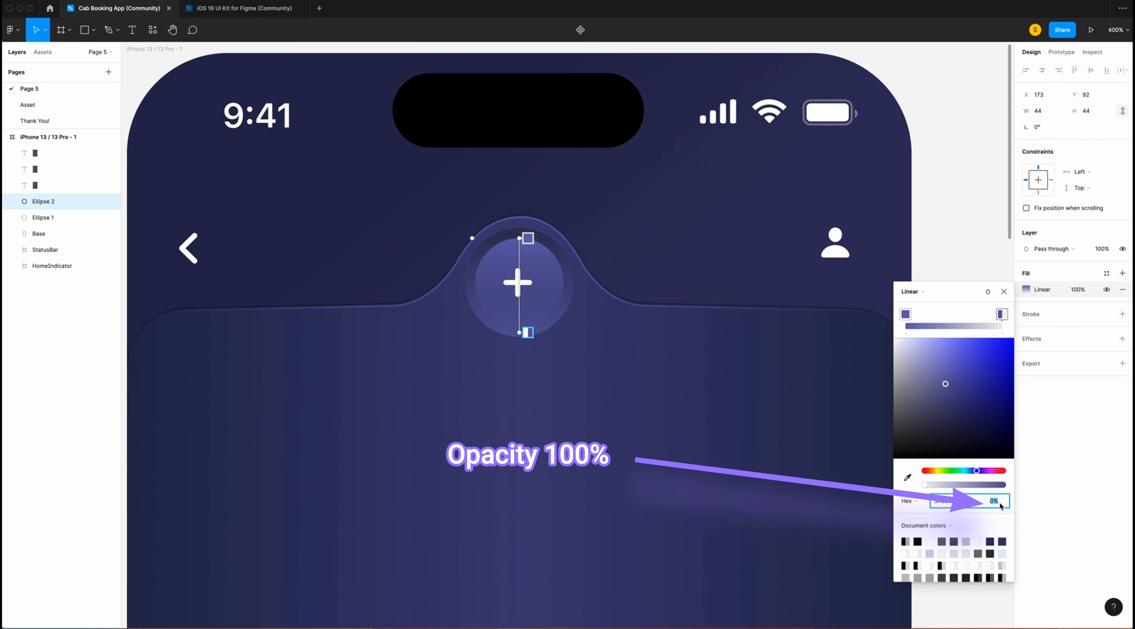
{"action": "type", "text": "100"}
{"action": "left_click", "coordinate": [965, 506]}
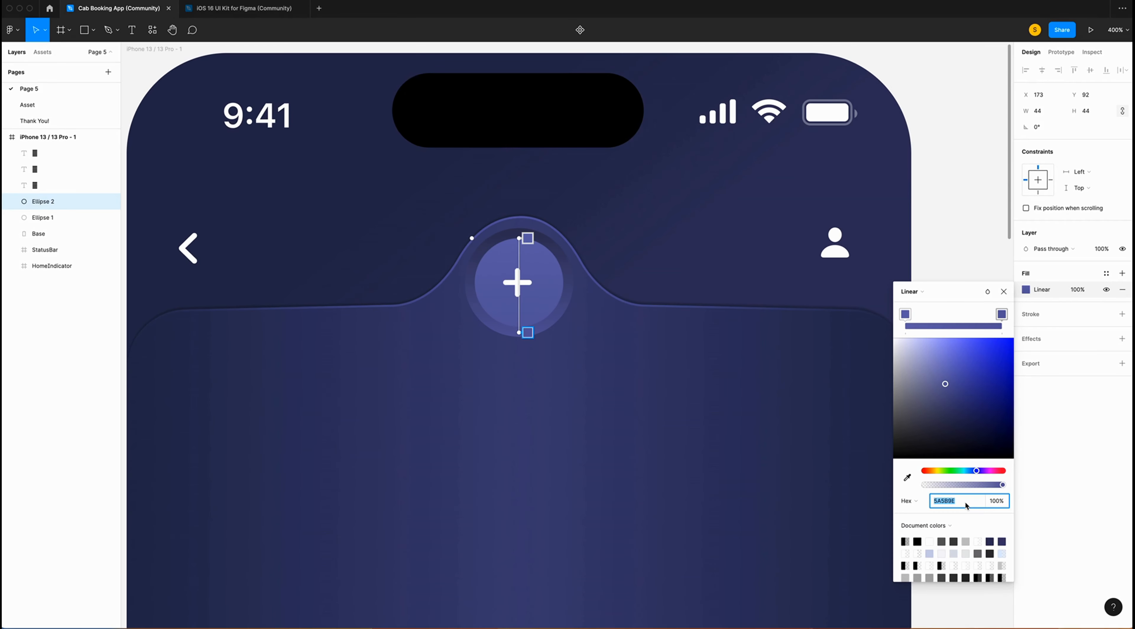
{"action": "type", "text": "333461"}
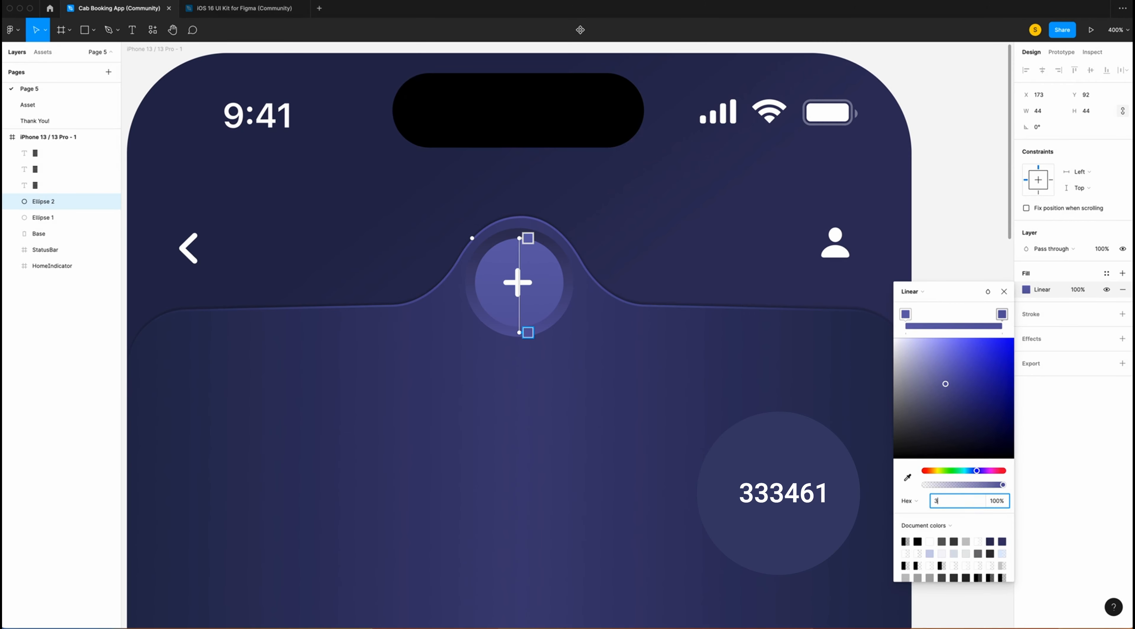
{"action": "key", "text": "Return"}
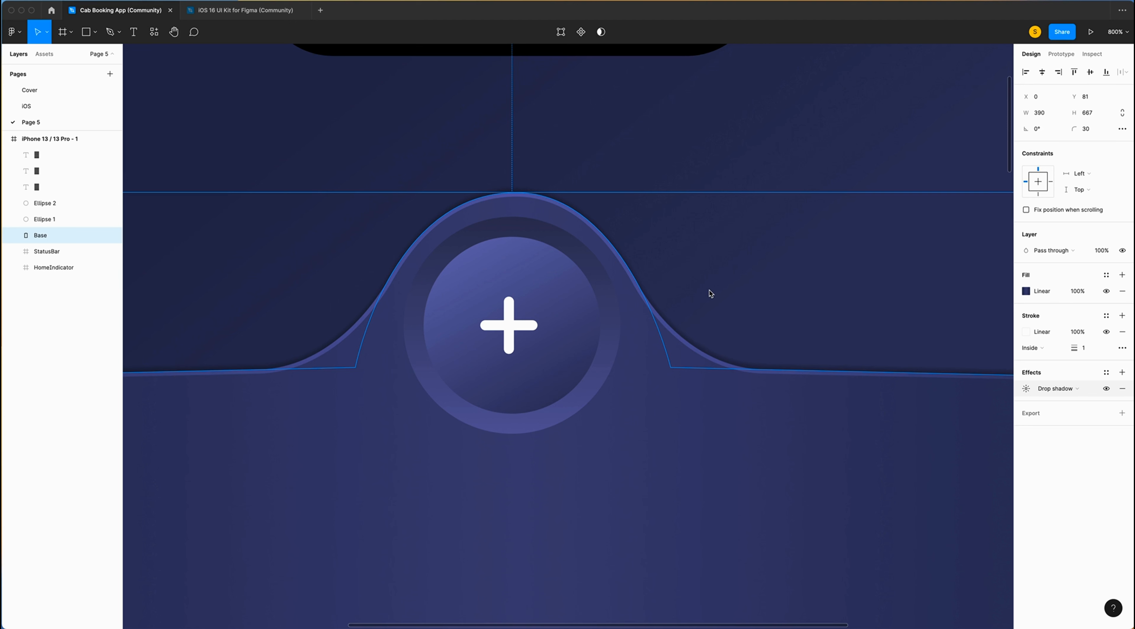
Give Ellipse 1 a linear gradient stroke with both stops at 20% opacity.
{"action": "left_click", "coordinate": [45, 220]}
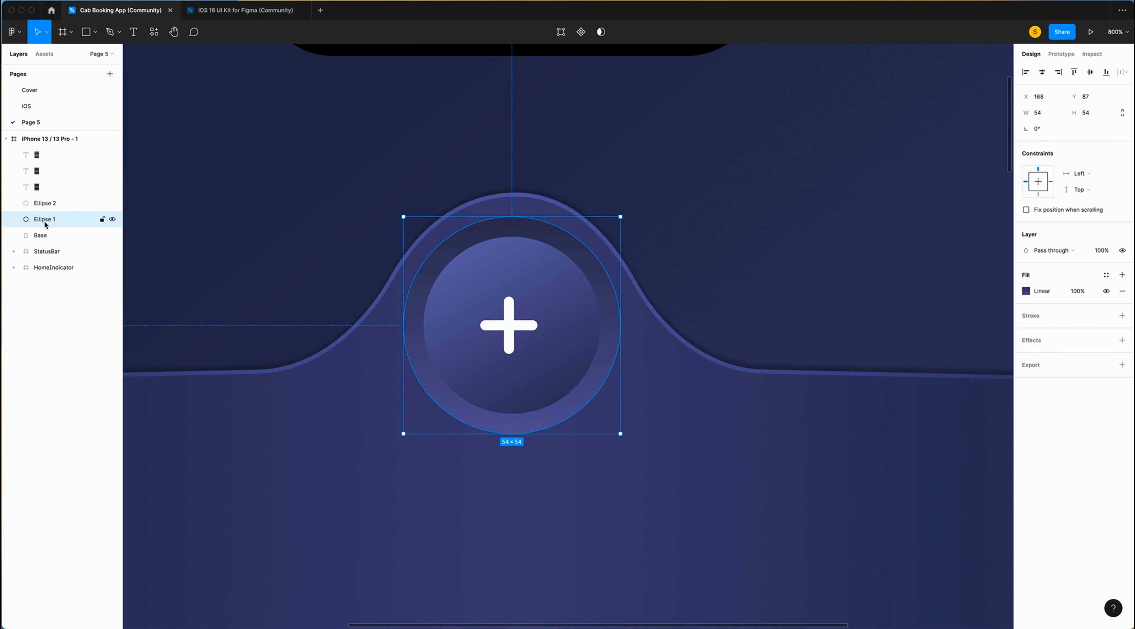
{"action": "left_click", "coordinate": [1122, 316]}
{"action": "left_click", "coordinate": [1026, 331]}
{"action": "left_click", "coordinate": [913, 331]}
{"action": "left_click", "coordinate": [923, 346]}
{"action": "left_click", "coordinate": [520, 217]}
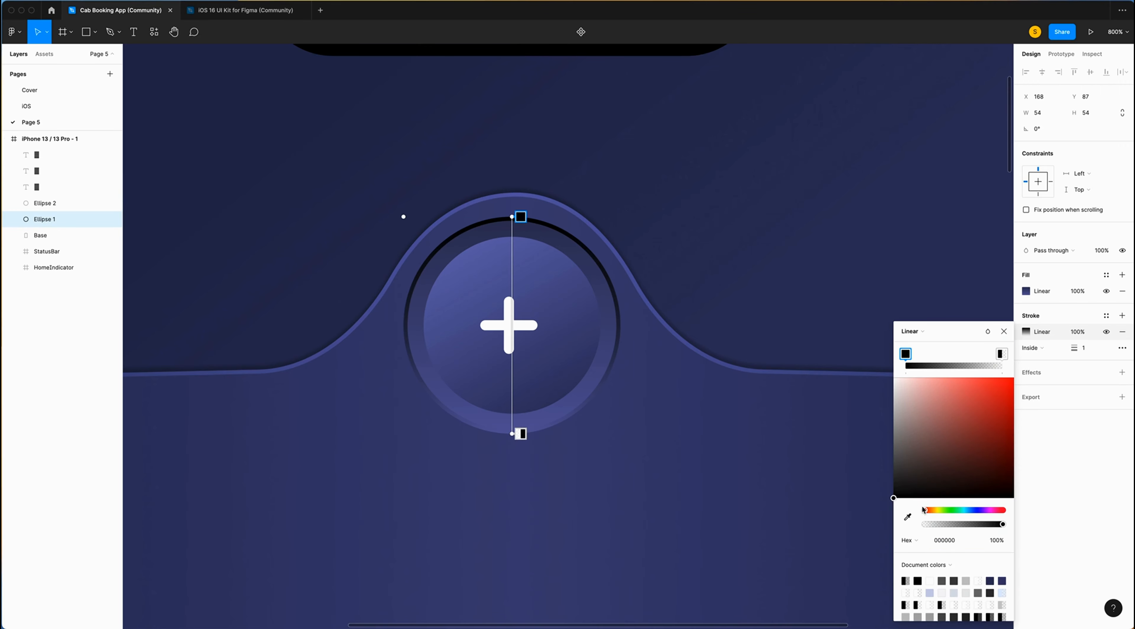
{"action": "left_click", "coordinate": [997, 541]}
{"action": "type", "text": "20"}
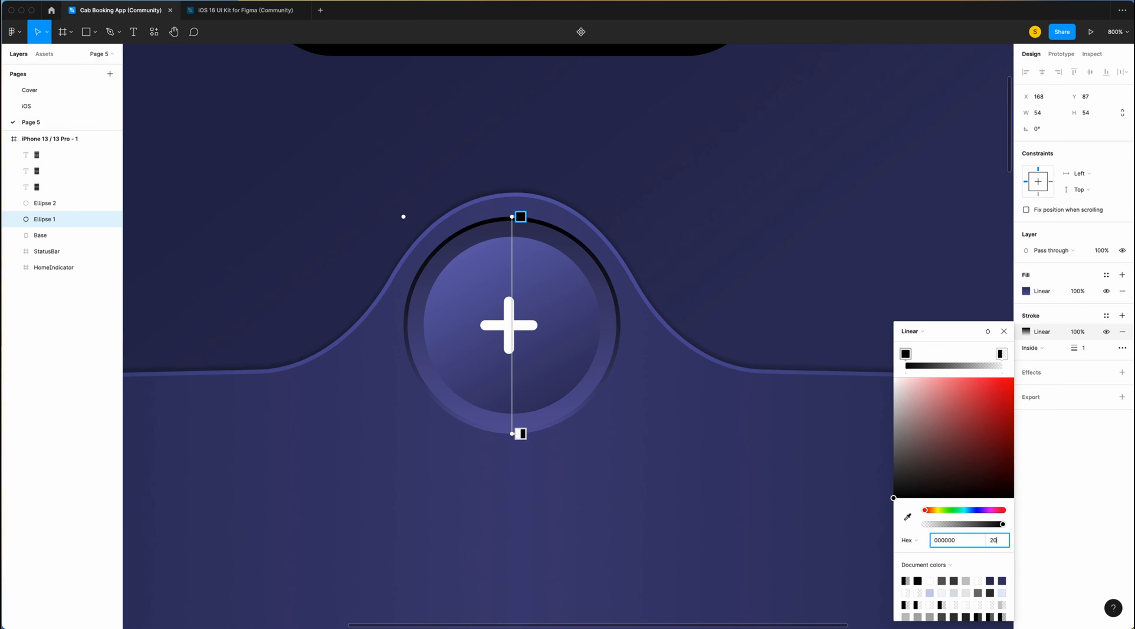
{"action": "key", "text": "Return"}
{"action": "left_click", "coordinate": [521, 433]}
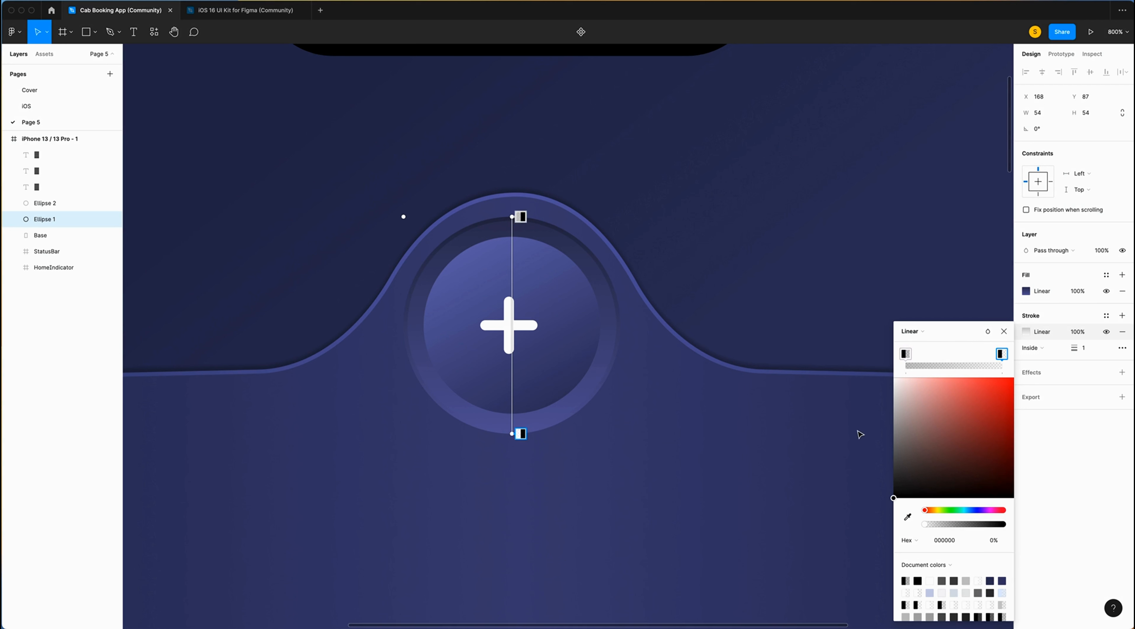
{"action": "left_click_drag", "start_coordinate": [895, 499], "coordinate": [894, 377]}
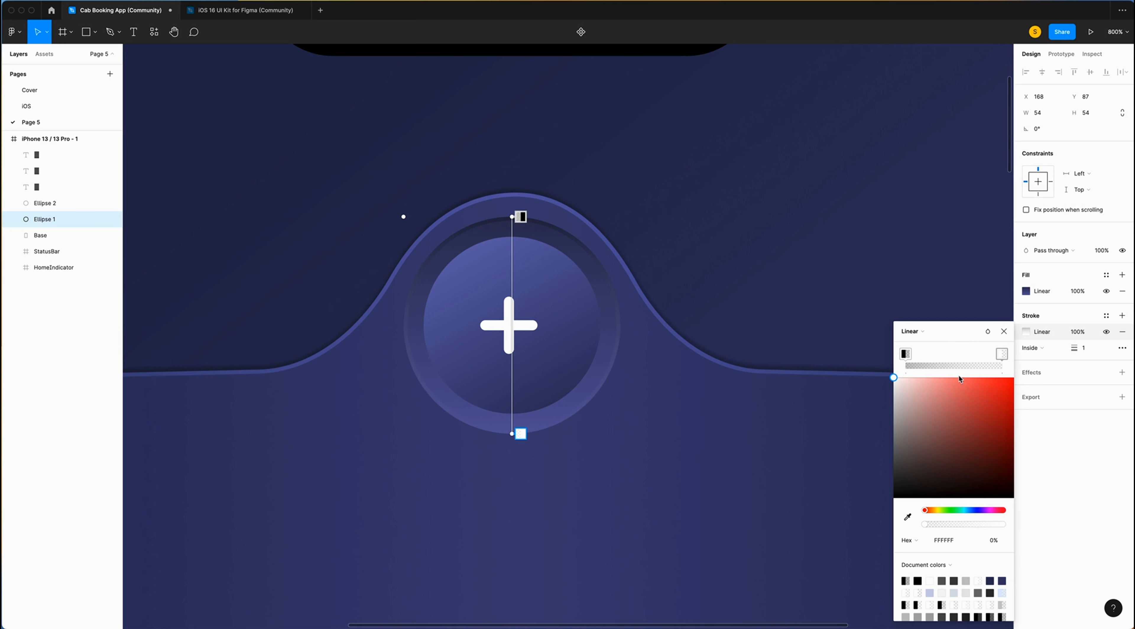
{"action": "left_click", "coordinate": [994, 540]}
{"action": "type", "text": "20"}
{"action": "key", "text": "Return"}
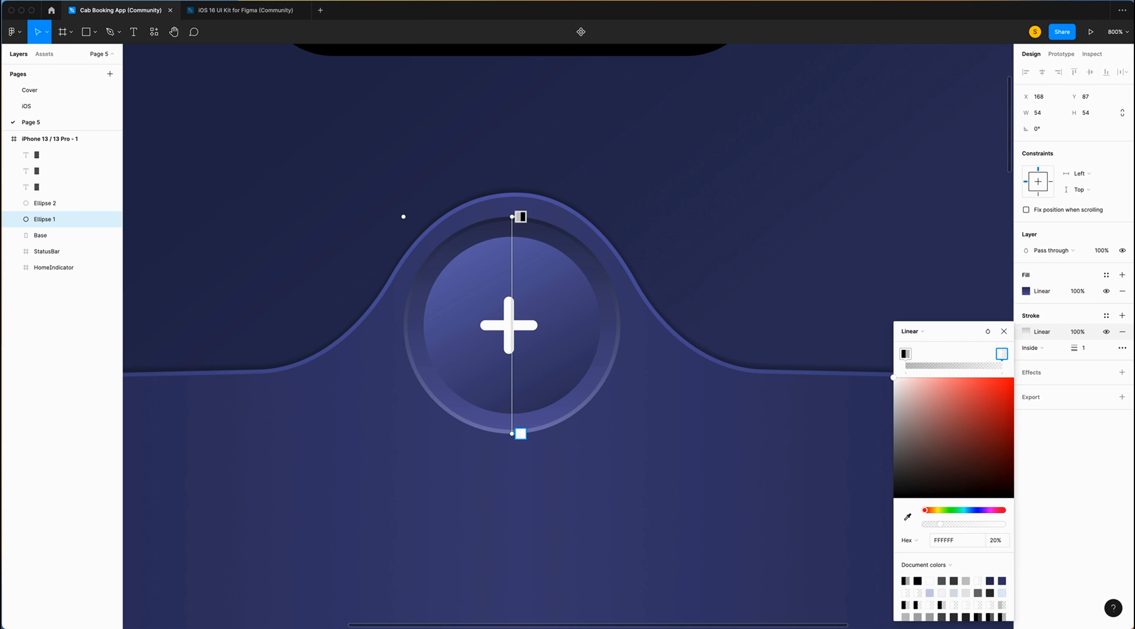
Set Ellipse 1's stroke weight to 0.5 with Overlay blending.
{"action": "left_click", "coordinate": [1087, 348]}
{"action": "type", "text": "0.5"}
{"action": "key", "text": "Return"}
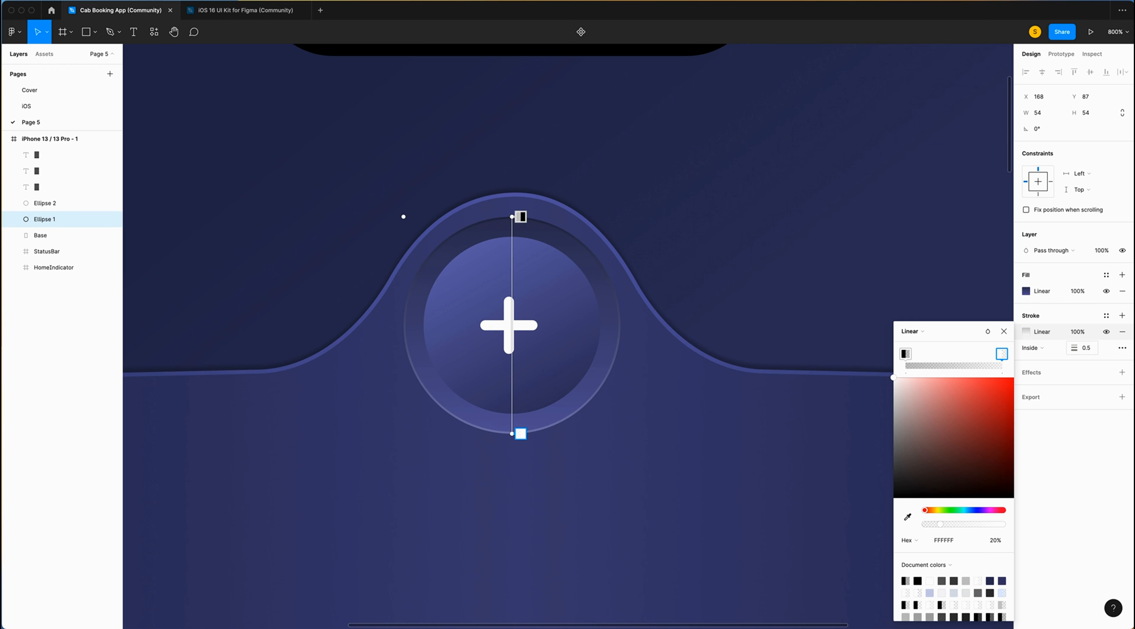
{"action": "left_click", "coordinate": [988, 333]}
{"action": "left_click", "coordinate": [1005, 442]}
Give inner ring Ellipse 2 a linear gradient stroke with both stops at 20% opacity.
{"action": "left_click", "coordinate": [564, 304]}
{"action": "left_click", "coordinate": [1122, 316]}
{"action": "left_click", "coordinate": [1027, 332]}
{"action": "left_click", "coordinate": [912, 331]}
{"action": "left_click", "coordinate": [914, 344]}
{"action": "mouse_move", "coordinate": [894, 498]}
{"action": "left_mouse_down"}
{"action": "mouse_move", "coordinate": [892, 431]}
{"action": "mouse_move", "coordinate": [859, 292]}
{"action": "left_mouse_up"}
{"action": "left_click", "coordinate": [994, 540]}
{"action": "type", "text": "20"}
{"action": "key", "text": "Return"}
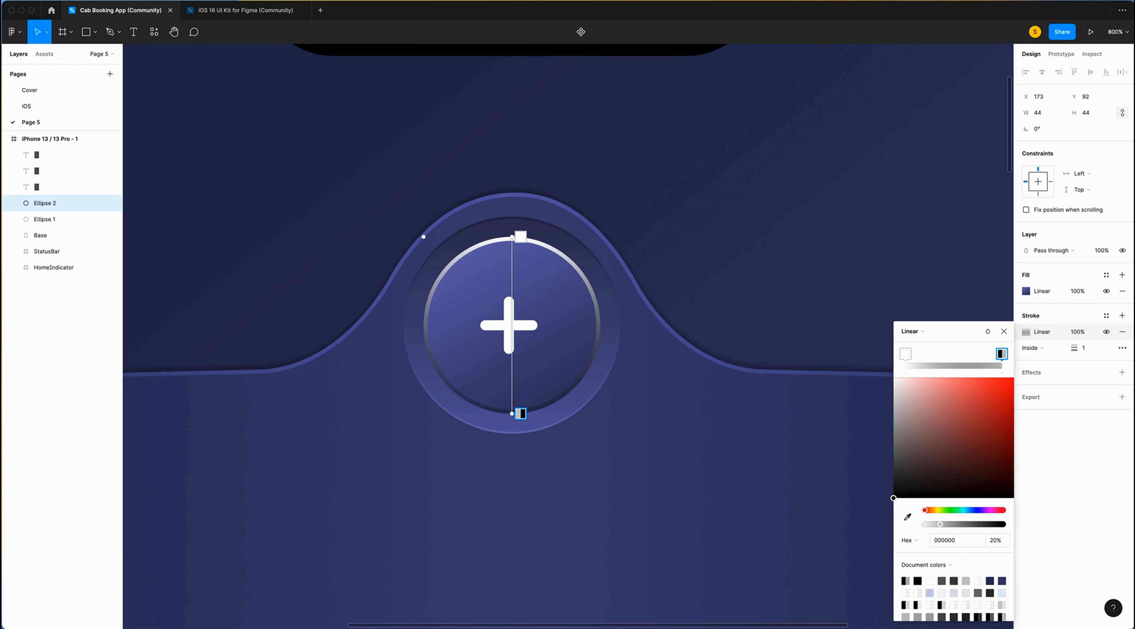
{"action": "left_click", "coordinate": [906, 354]}
{"action": "left_click", "coordinate": [1004, 541]}
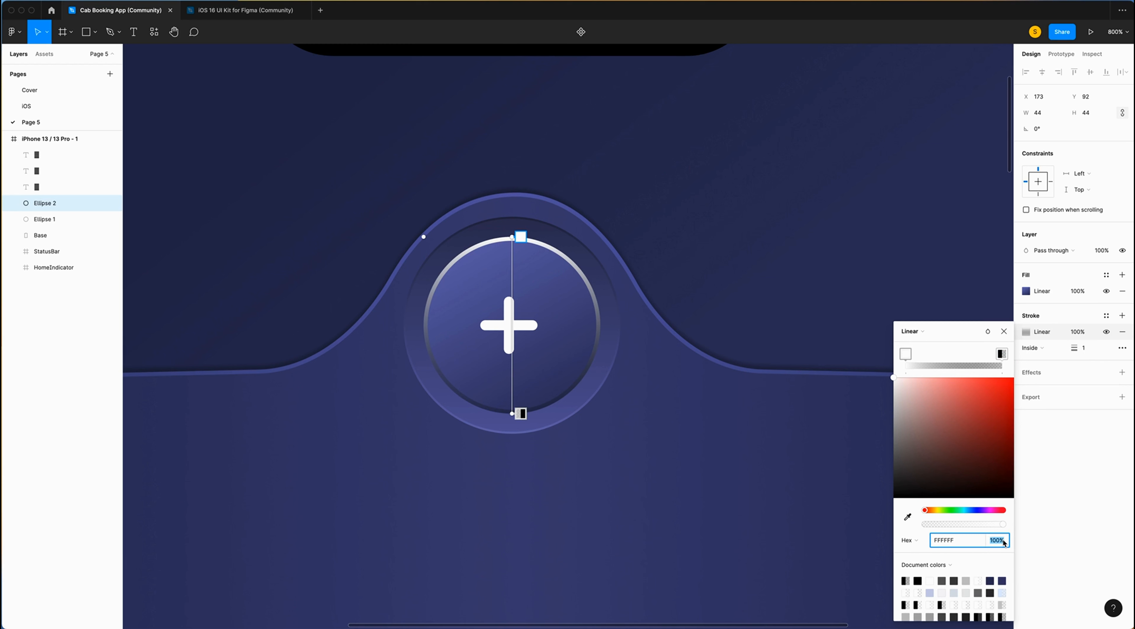
{"action": "type", "text": "20"}
{"action": "key", "text": "Return"}
Set Ellipse 2's stroke weight to 0.2 and pick its blend mode.
{"action": "left_click", "coordinate": [1084, 348]}
{"action": "type", "text": "0"}
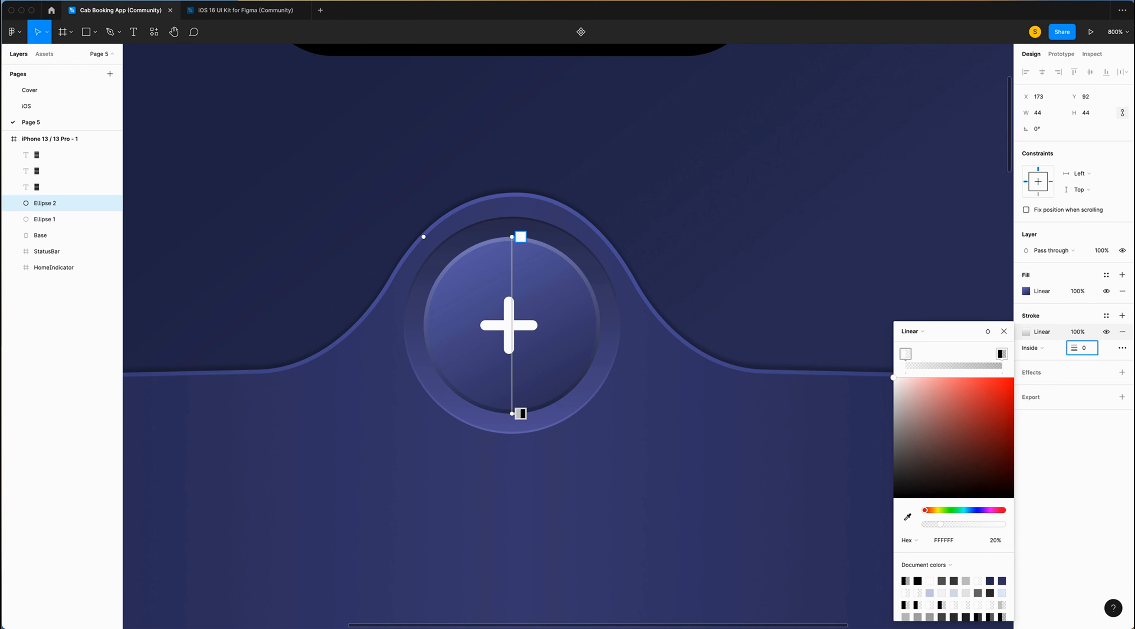
{"action": "type", "text": ".2"}
{"action": "key", "text": "Return"}
{"action": "left_click", "coordinate": [988, 331]}
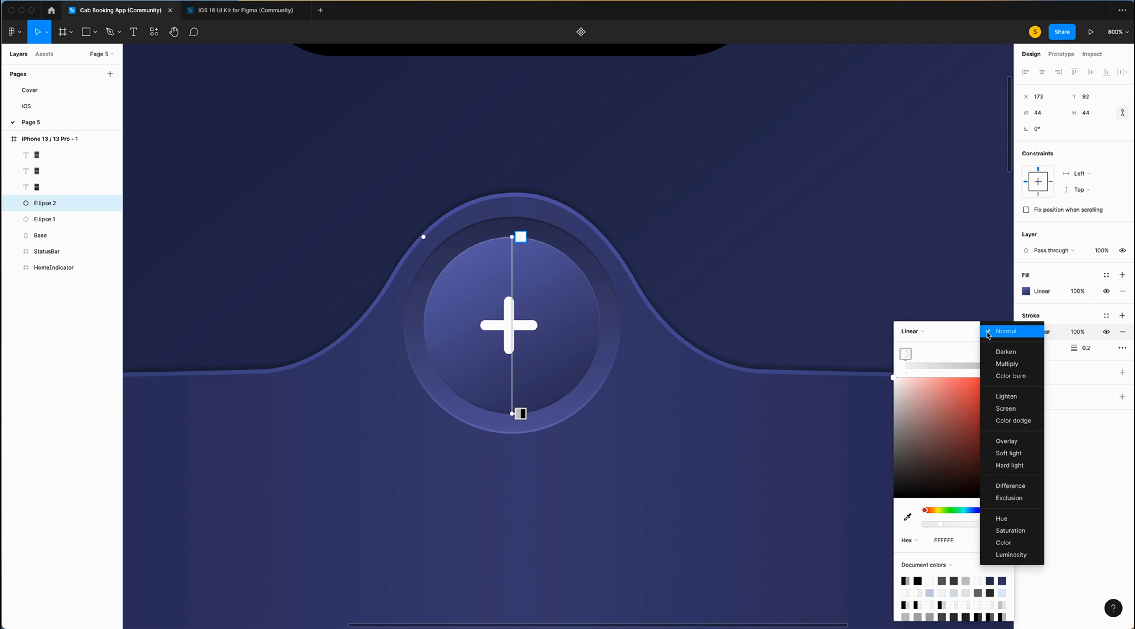
{"action": "left_click", "coordinate": [1017, 448]}
{"action": "left_click", "coordinate": [803, 470]}
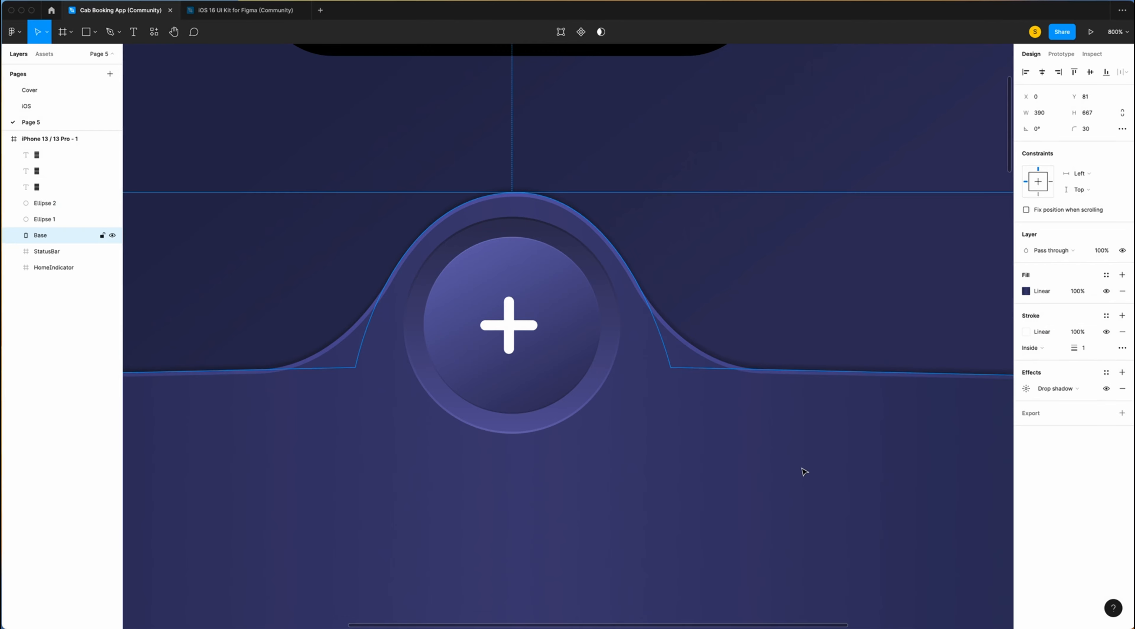
Group Ellipse 1, Ellipse 2 and the + sign with Cmd+G, then start renaming Group 1.
{"action": "key", "text": "plus"}
{"action": "scroll", "coordinate": [803, 471], "scroll_direction": "left", "scroll_amount": 2}
{"action": "scroll", "coordinate": [804, 471], "scroll_direction": "up", "scroll_amount": 1}
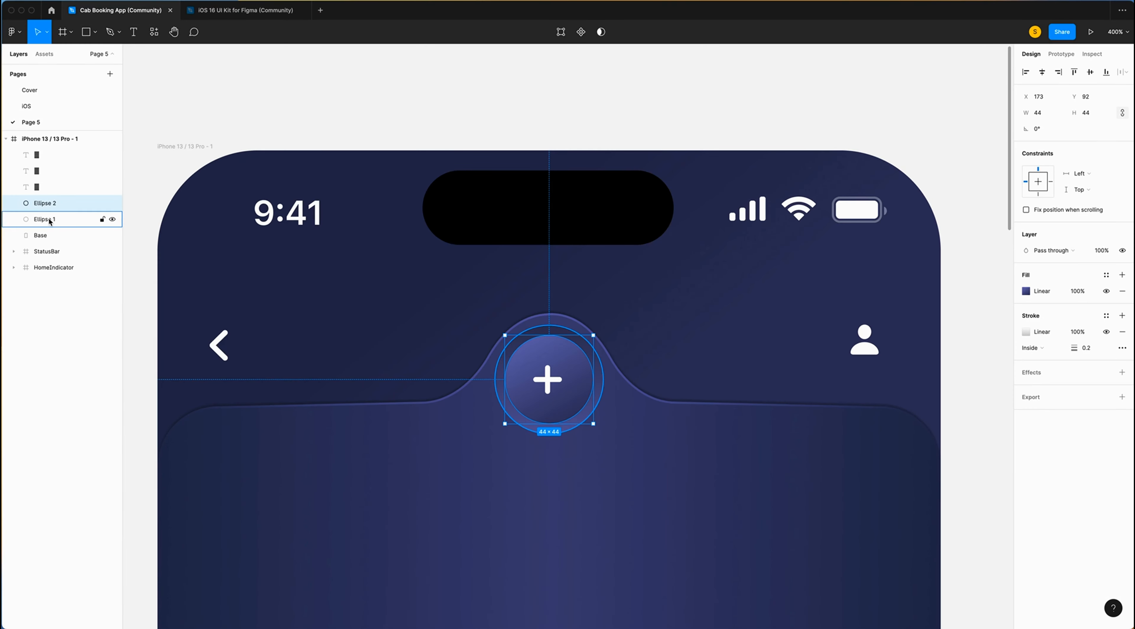
{"action": "left_click", "coordinate": [49, 222], "text": "shift"}
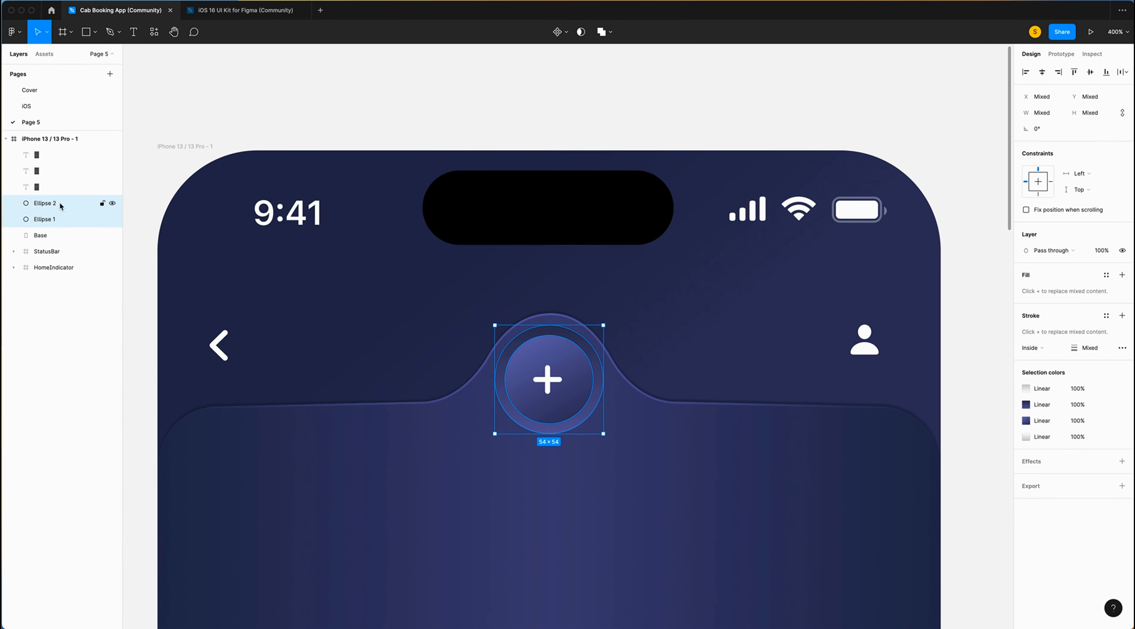
{"action": "left_click", "coordinate": [553, 380], "text": "shift"}
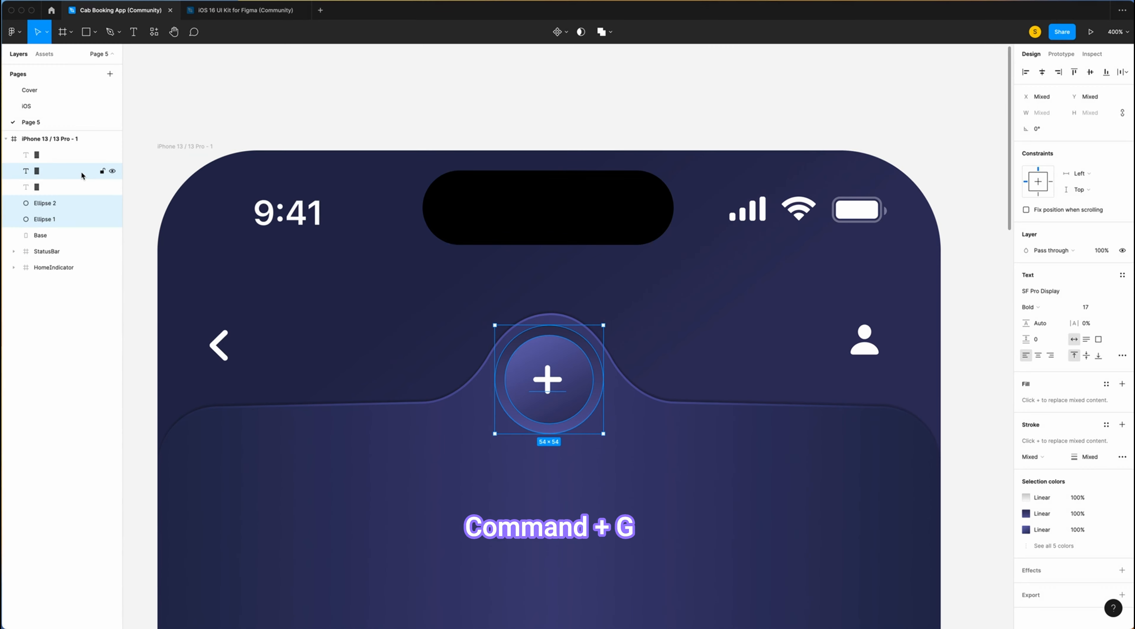
{"action": "key", "text": "super+g"}
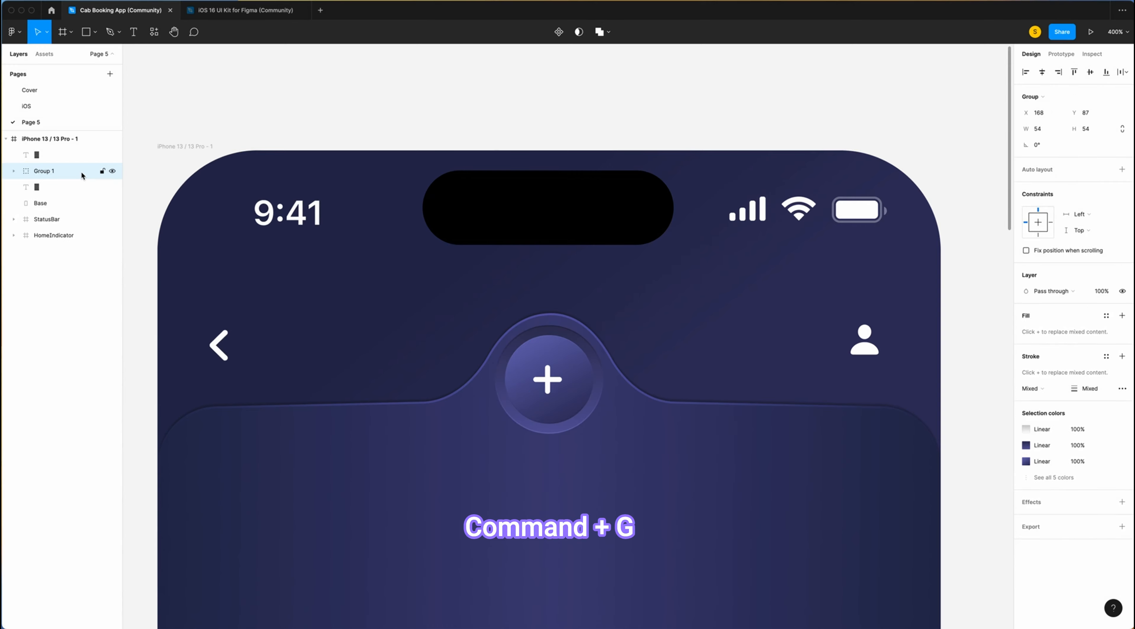
{"action": "right_click", "coordinate": [52, 175]}
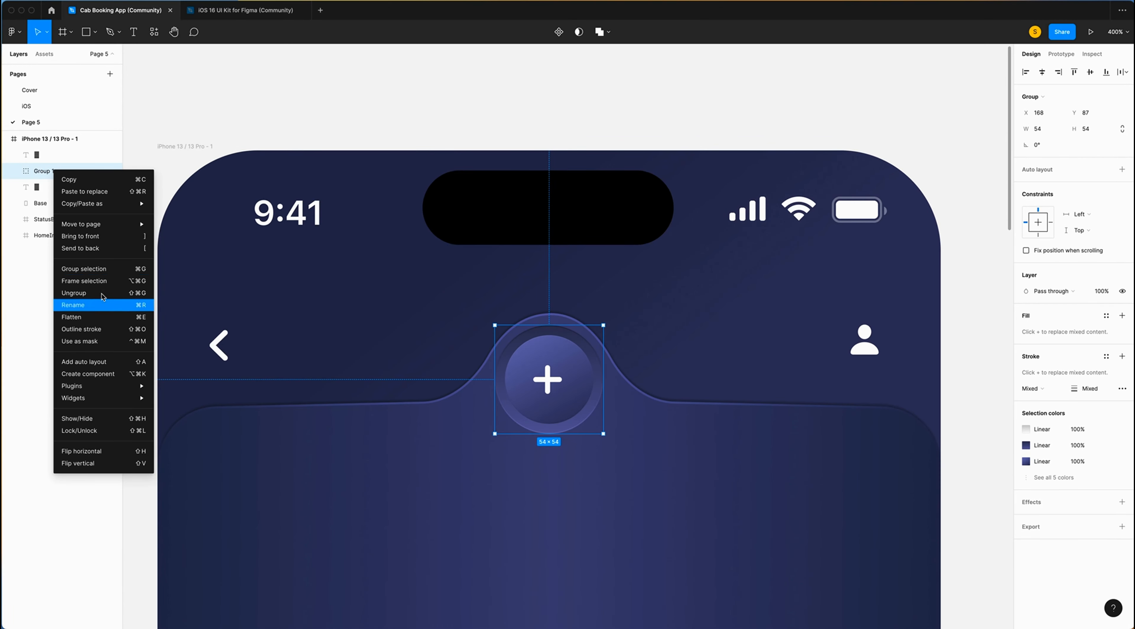
{"action": "mouse_move", "coordinate": [106, 203]}
{"action": "left_click", "coordinate": [44, 175]}
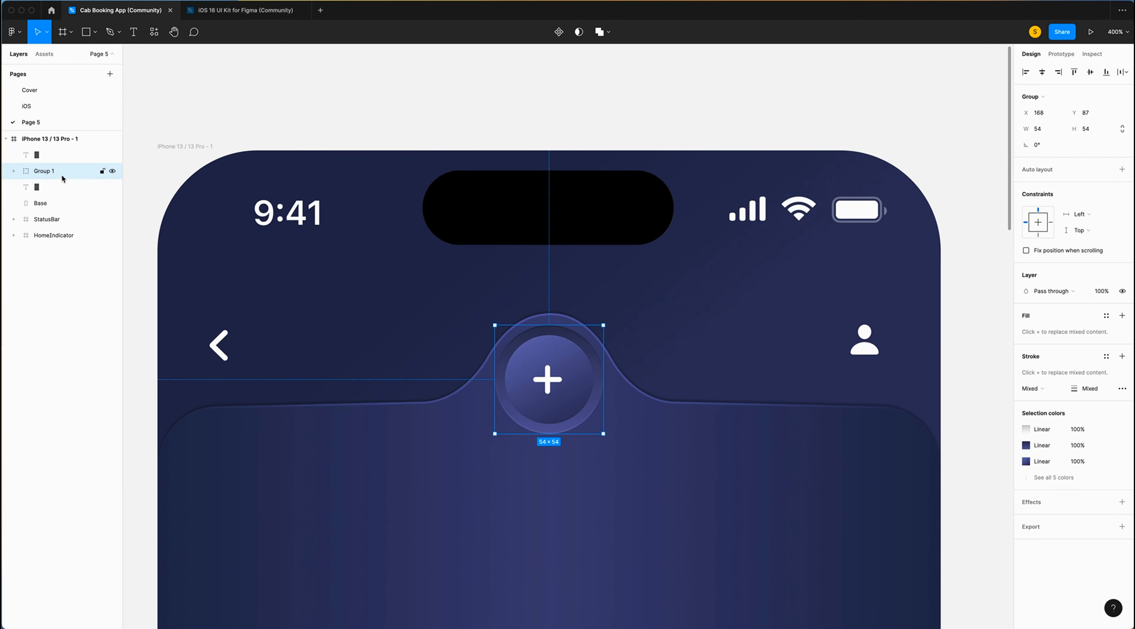
{"action": "double_click", "coordinate": [62, 174]}
Name the group Plus Button, then wrap the back chevron in a centred 44×44 auto-layout frame.
{"action": "type", "text": "Plus Button"}
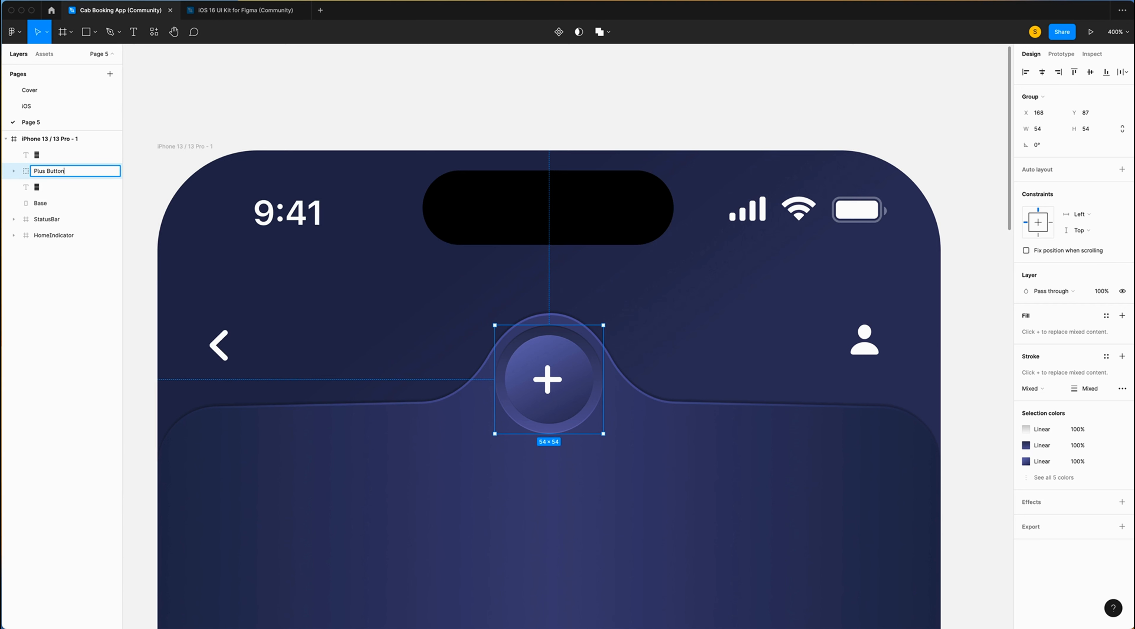
{"action": "left_click", "coordinate": [40, 189]}
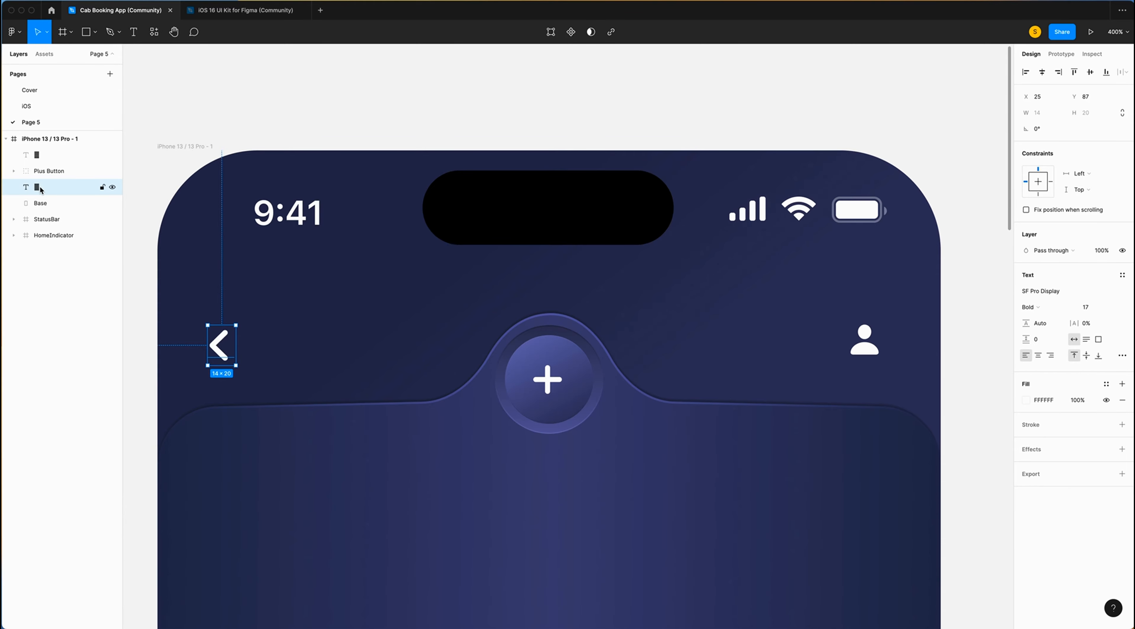
{"action": "key", "text": "shift+a"}
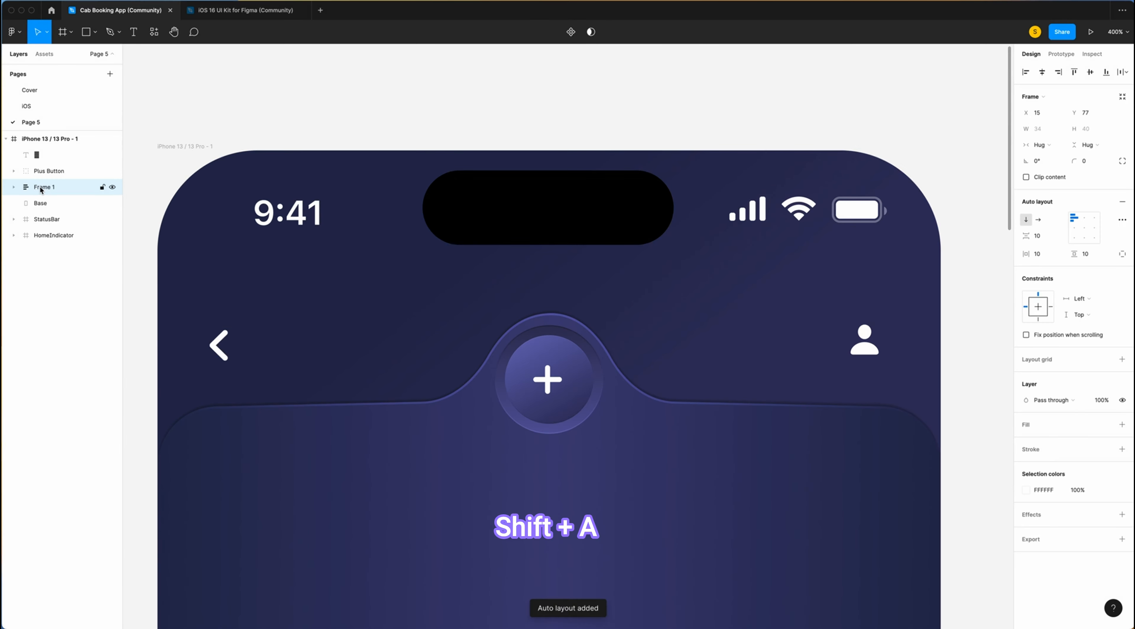
{"action": "left_click", "coordinate": [1056, 145]}
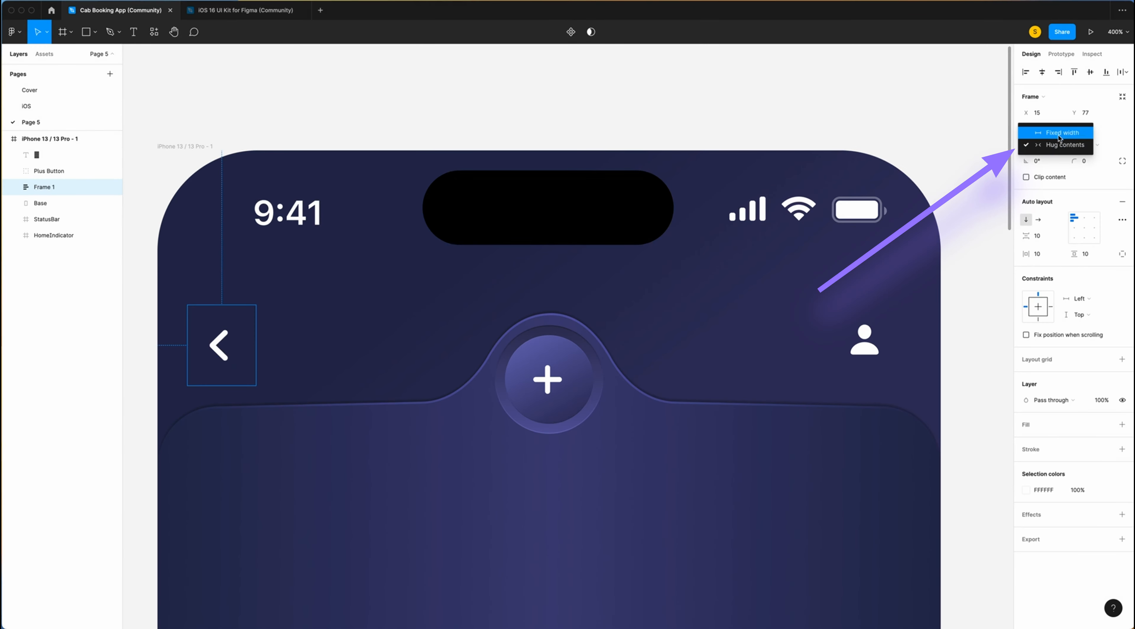
{"action": "left_click", "coordinate": [1057, 145]}
{"action": "left_click", "coordinate": [1085, 145]}
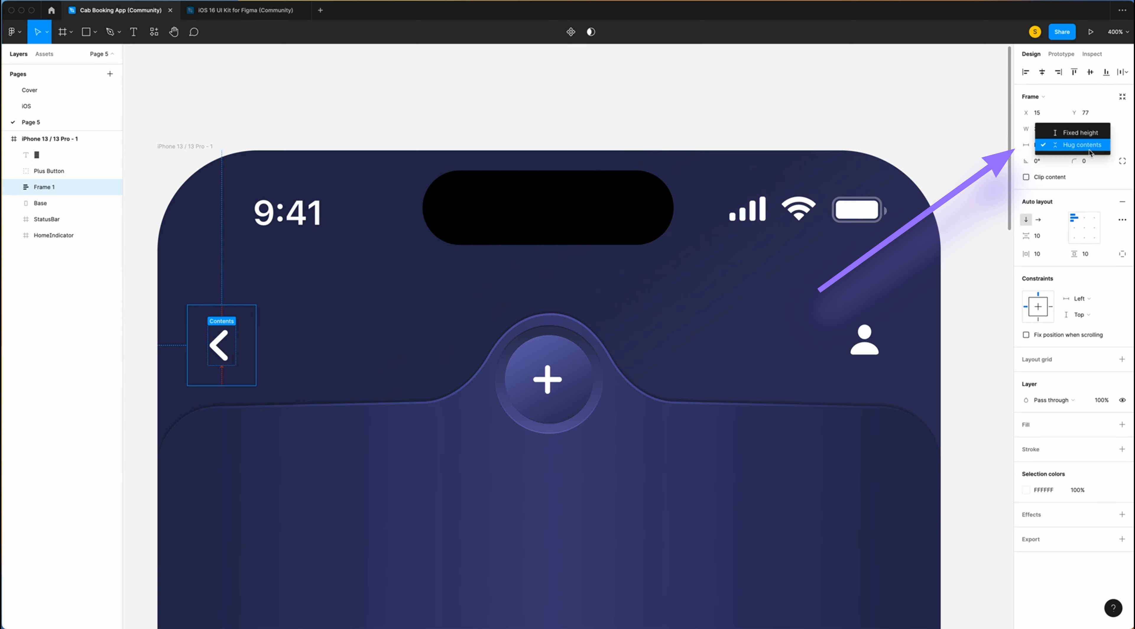
{"action": "left_click", "coordinate": [1082, 133]}
{"action": "type", "text": "44"}
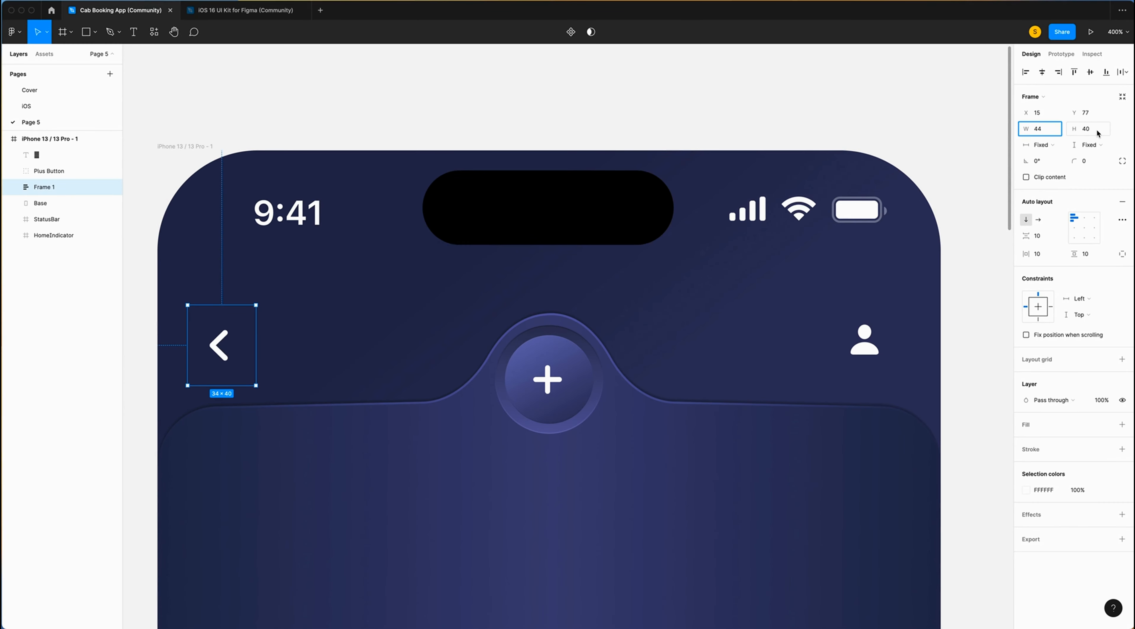
{"action": "left_click", "coordinate": [1094, 130]}
{"action": "type", "text": "44"}
{"action": "key", "text": "Return"}
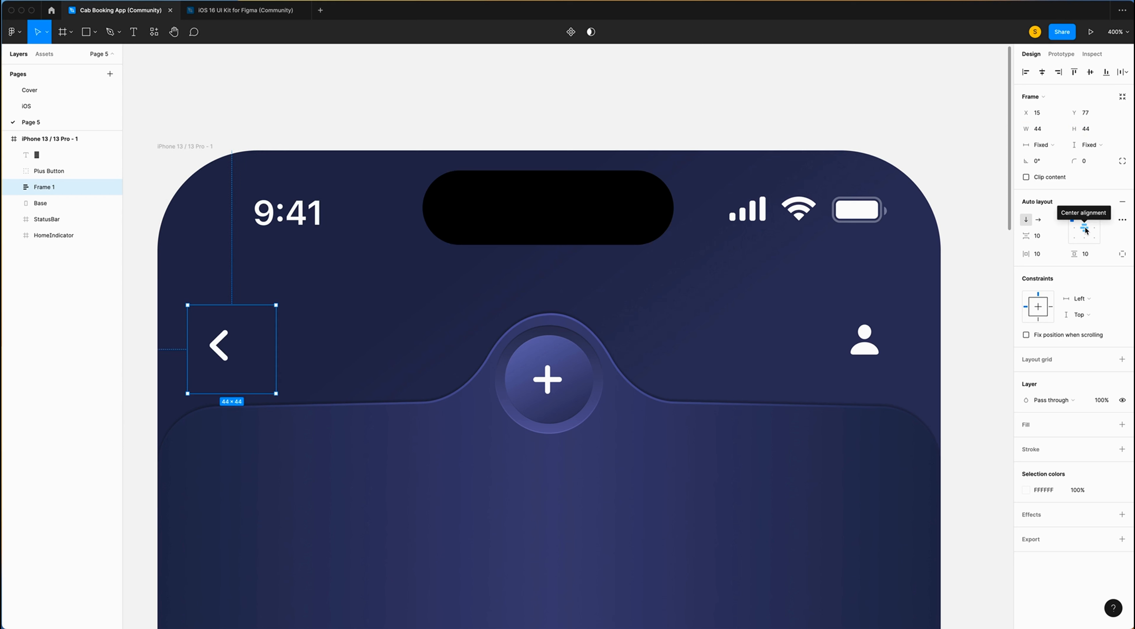
{"action": "left_click", "coordinate": [1085, 228]}
Wrap the person icon in a centred 44×44 auto-layout frame.
{"action": "left_click", "coordinate": [866, 340]}
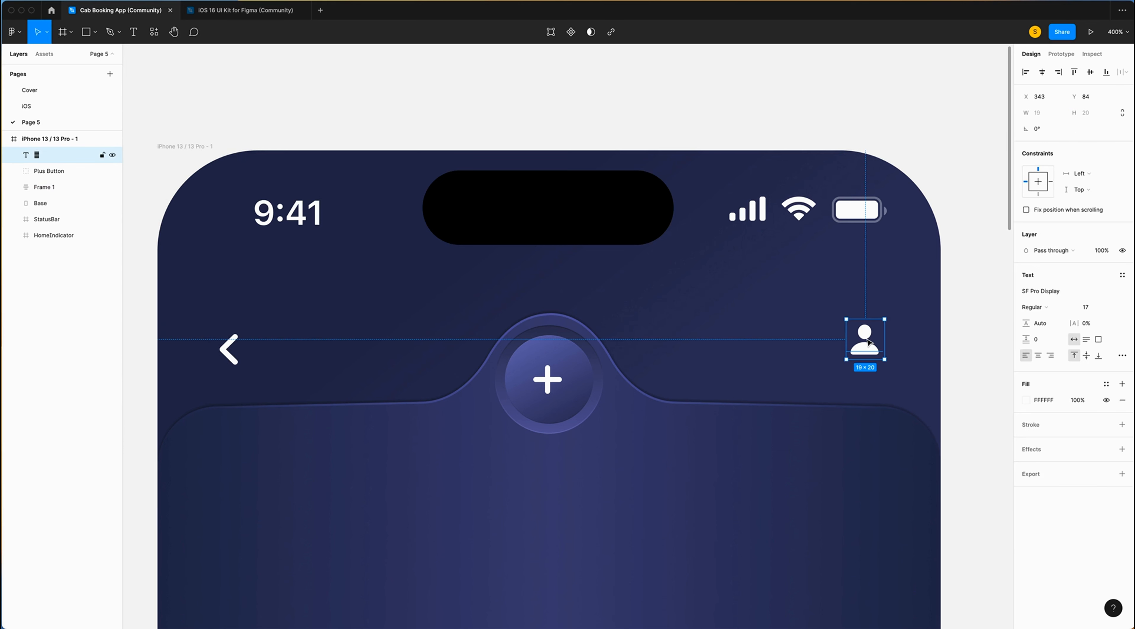
{"action": "key", "text": "shift+a"}
{"action": "left_click", "coordinate": [1045, 129]}
{"action": "type", "text": "44"}
{"action": "left_click", "coordinate": [1084, 228]}
Rename the two frames Account Button and Arrow Back Button.
{"action": "double_click", "coordinate": [44, 155]}
{"action": "type", "text": "Account Button"}
{"action": "double_click", "coordinate": [44, 204]}
{"action": "type", "text": "Arrow Back Button"}
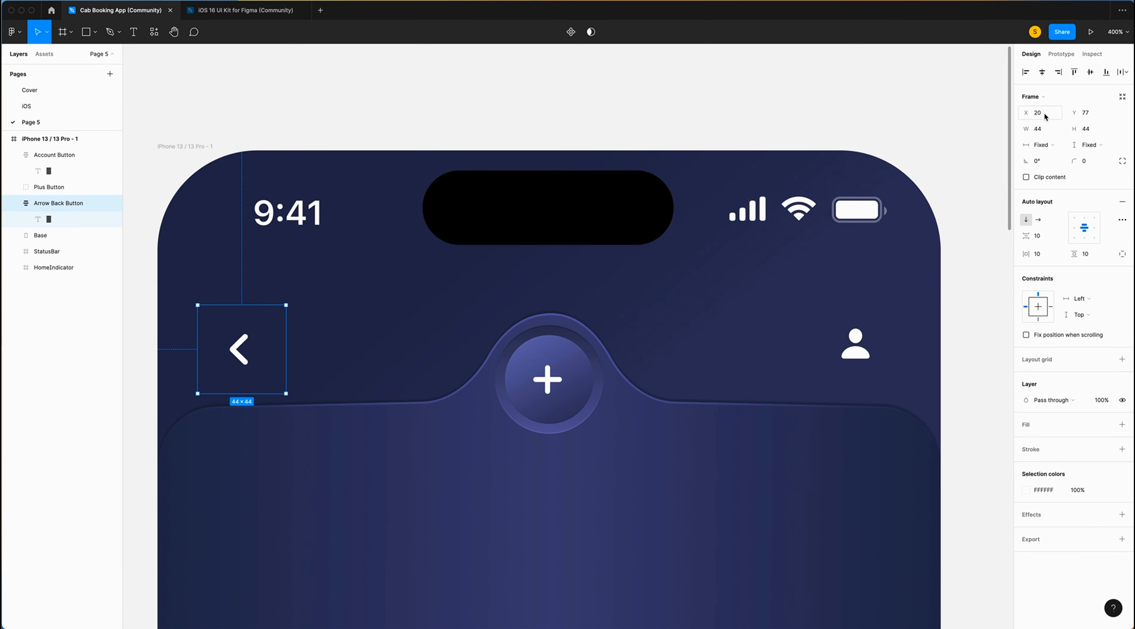
Position the back button at X 30, Y 59 and the Account Button at X 316, Y 59.
{"action": "left_click", "coordinate": [1045, 113]}
{"action": "type", "text": "30"}
{"action": "key", "text": "Return"}
{"action": "left_click", "coordinate": [1100, 115]}
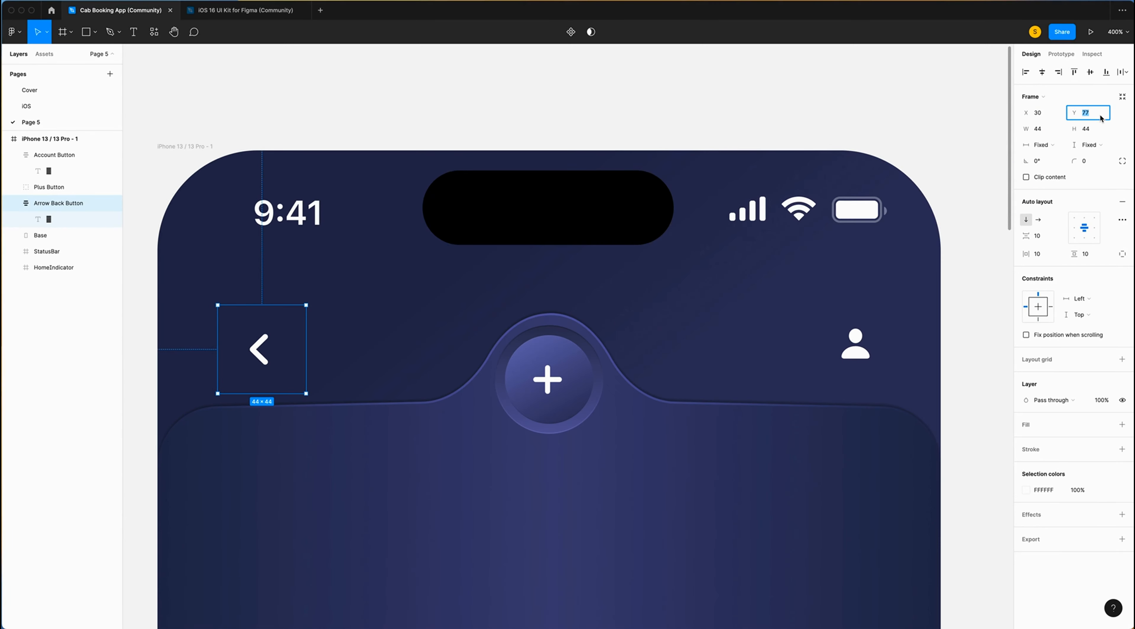
{"action": "type", "text": "59"}
{"action": "key", "text": "Return"}
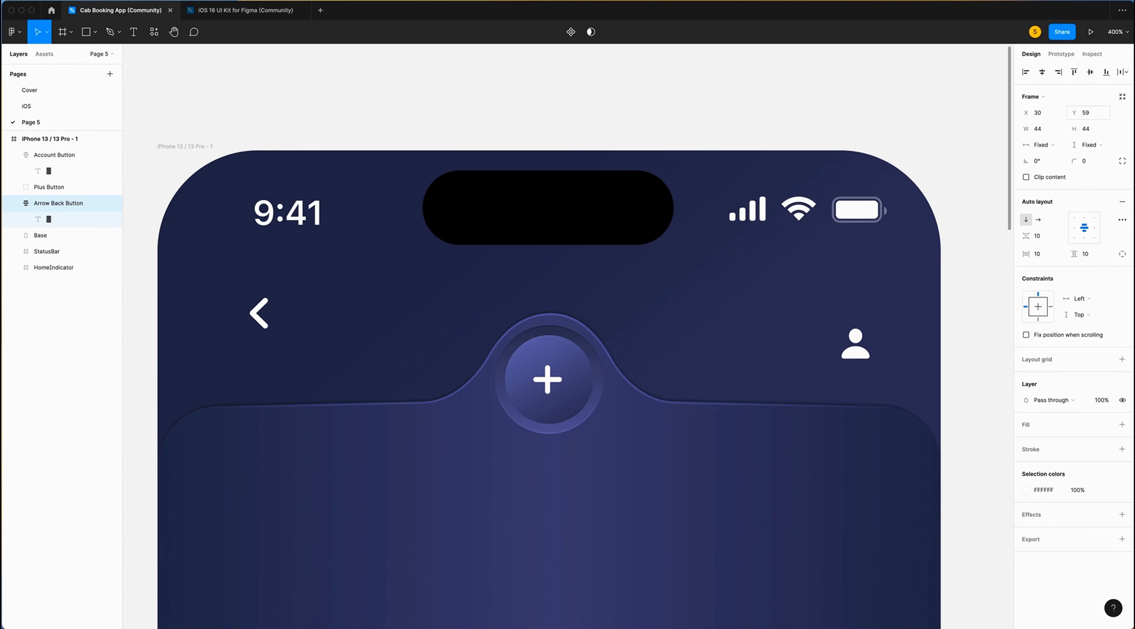
{"action": "left_click", "coordinate": [859, 340]}
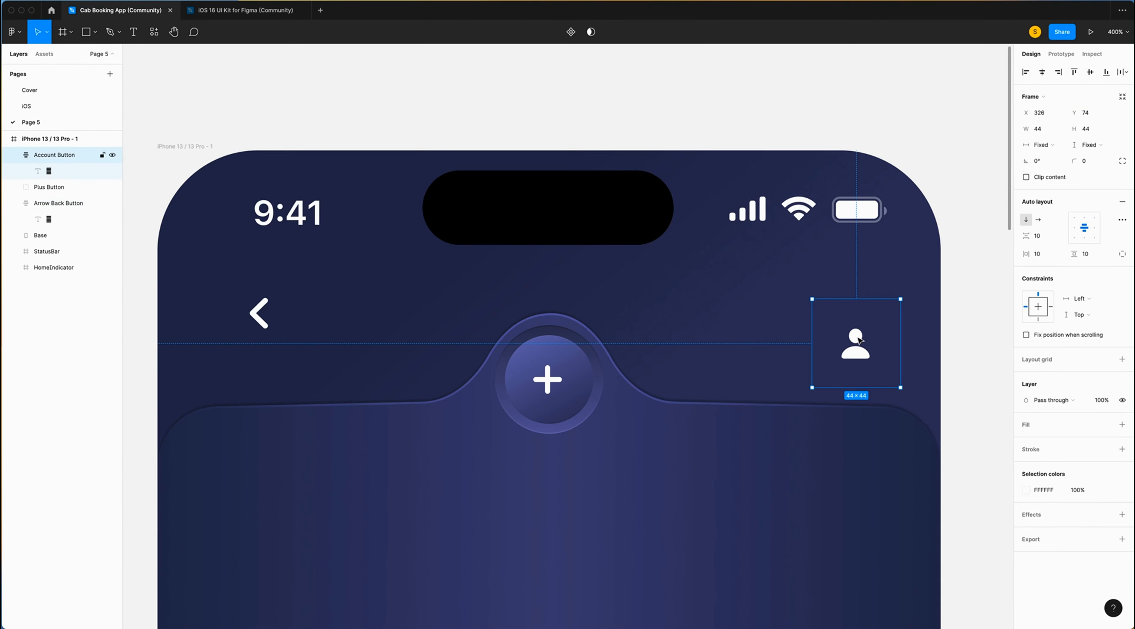
{"action": "left_click", "coordinate": [1049, 115]}
{"action": "type", "text": "316"}
{"action": "left_click", "coordinate": [1088, 115]}
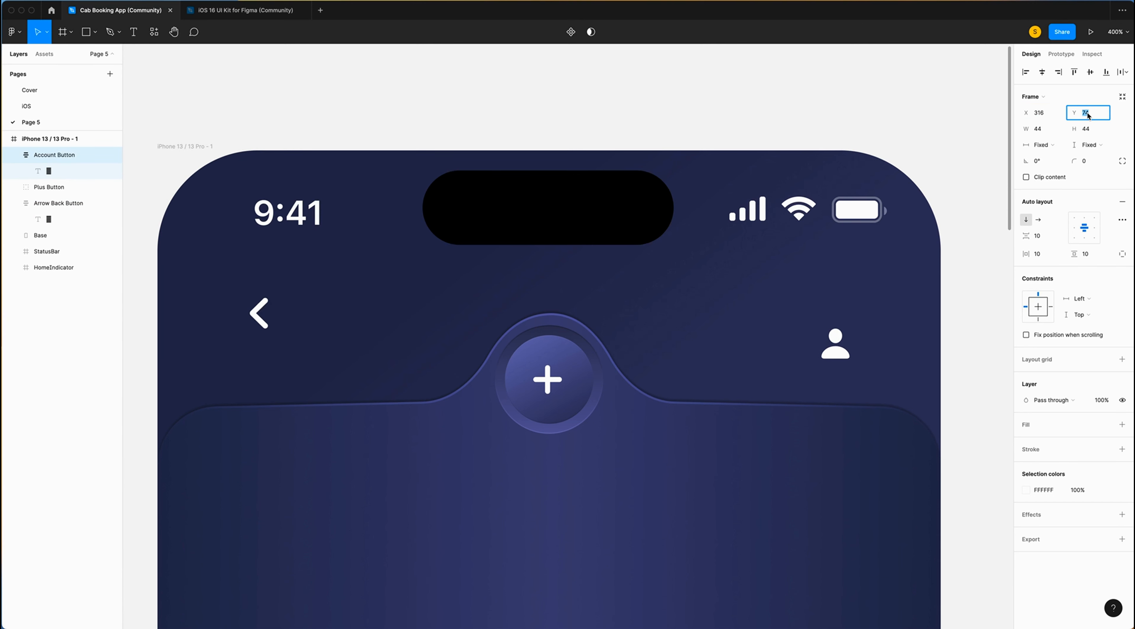
{"action": "type", "text": "59"}
Group Account Button, Plus Button and Arrow Back Button together.
{"action": "left_click", "coordinate": [140, 156]}
{"action": "left_click", "coordinate": [13, 154]}
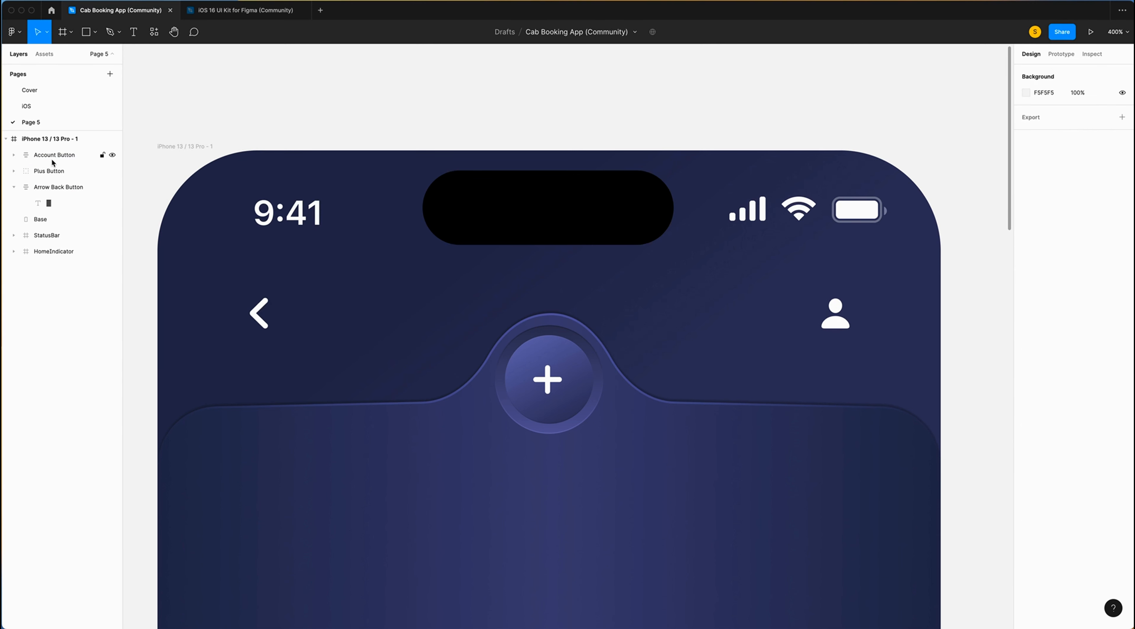
{"action": "left_click", "coordinate": [44, 155]}
{"action": "left_click", "coordinate": [46, 176], "text": "shift"}
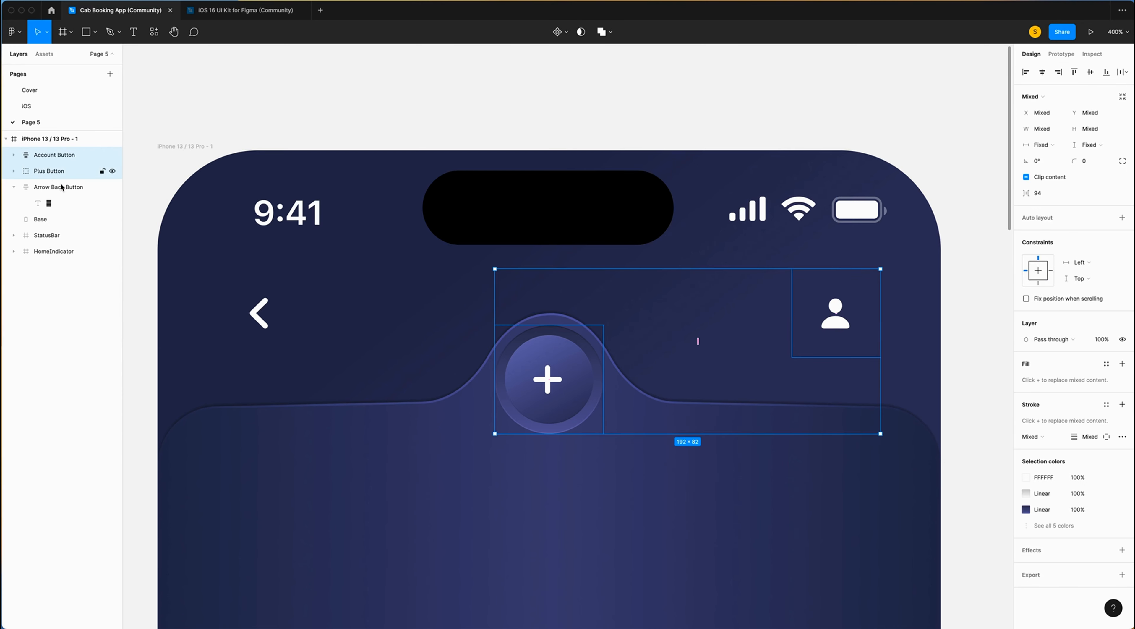
{"action": "left_click", "coordinate": [56, 189], "text": "shift"}
{"action": "key", "text": "super+g"}
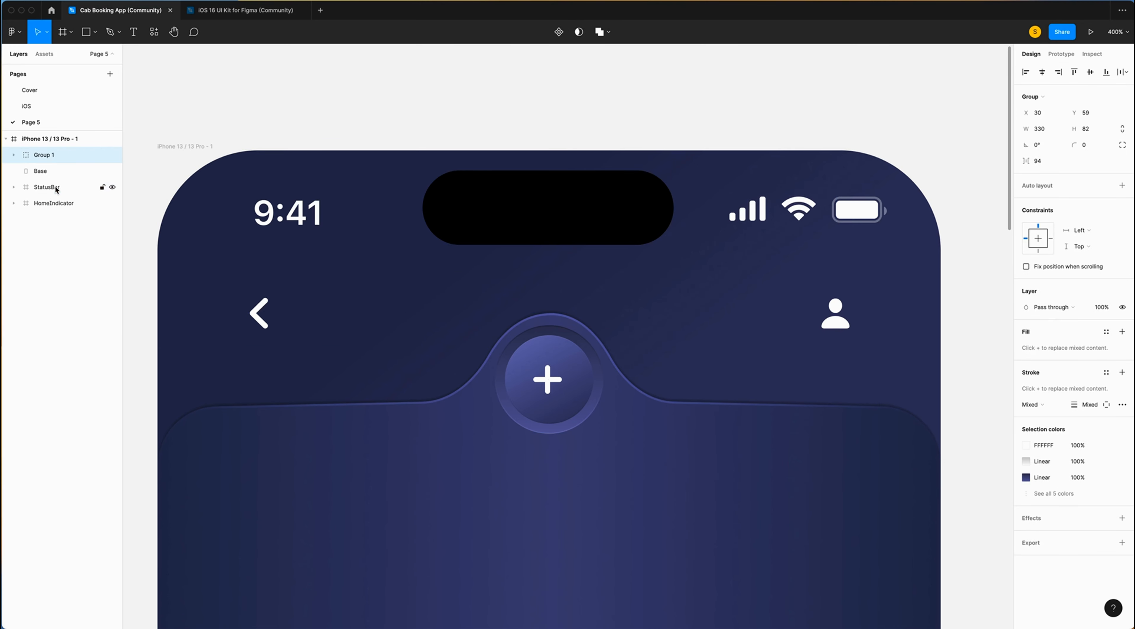
Name the group Top Navigation and copy the Lines group from Custom Map into Page 5's iPhone frame.
{"action": "double_click", "coordinate": [44, 154]}
{"action": "type", "text": "Top Nav"}
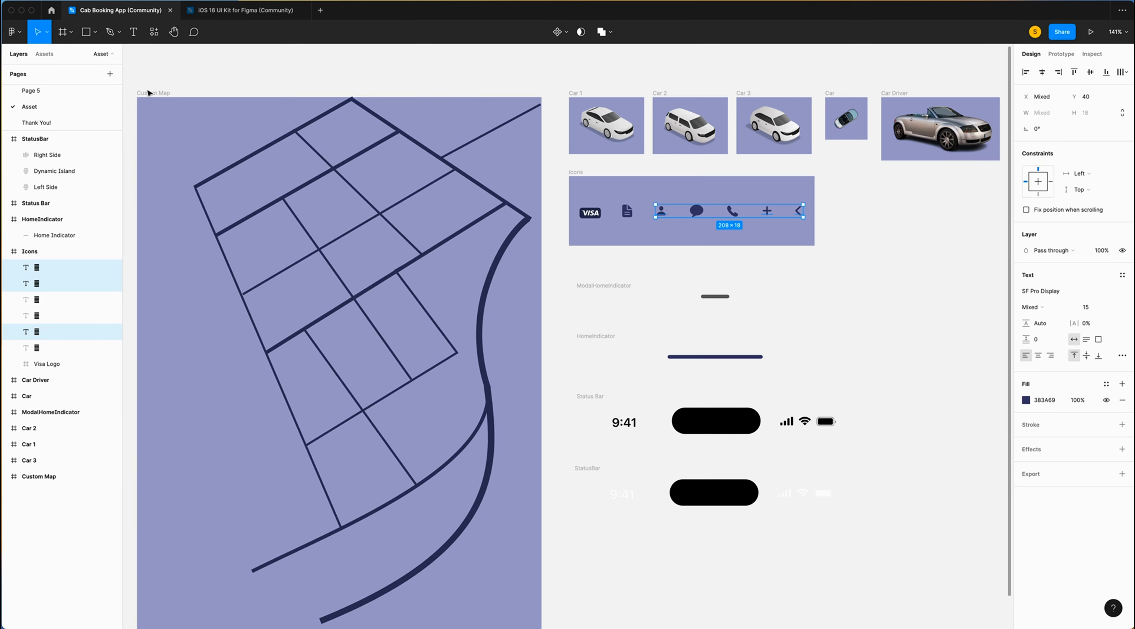
{"action": "left_click", "coordinate": [150, 93]}
{"action": "key", "text": "Return"}
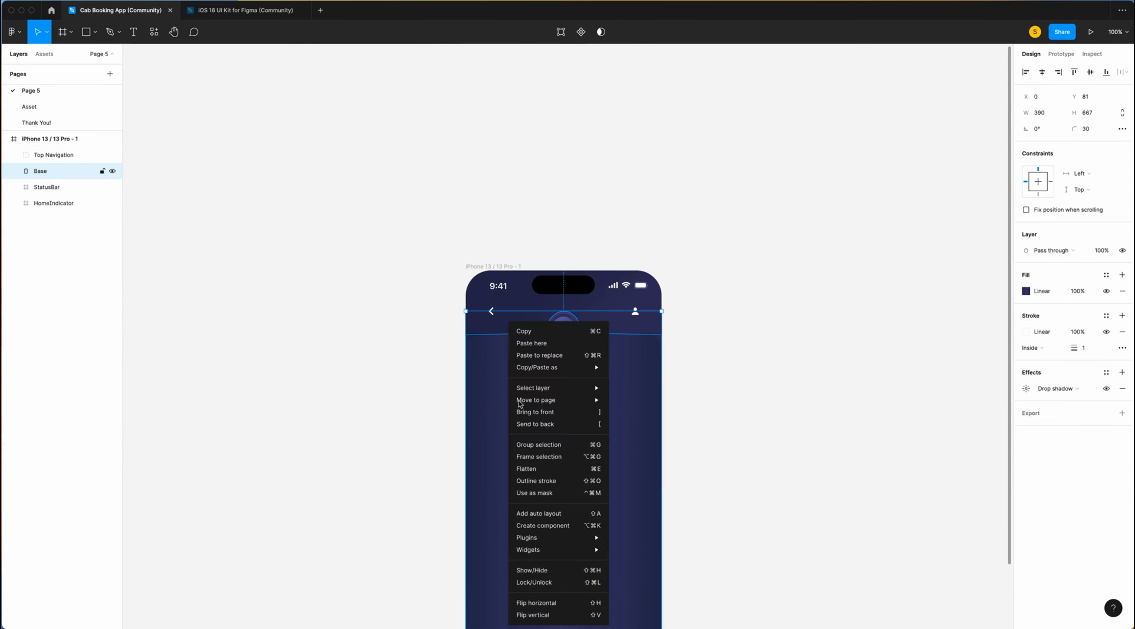
{"action": "left_click", "coordinate": [520, 335]}
{"action": "scroll", "coordinate": [210, 331], "scroll_direction": "down", "scroll_amount": 5}
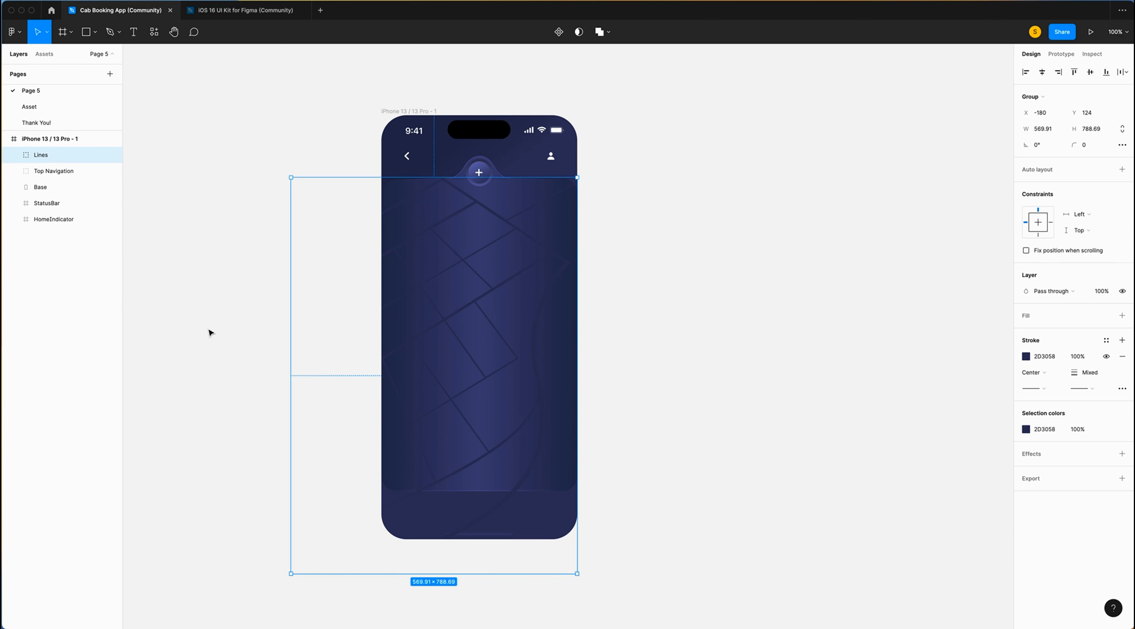
Move Lines beneath Top Navigation and duplicate Base as 'Base used as mask'.
{"action": "left_click", "coordinate": [41, 161]}
{"action": "left_click_drag", "start_coordinate": [39, 160], "coordinate": [41, 178]}
{"action": "left_click", "coordinate": [40, 188]}
{"action": "key", "text": "super+c"}
{"action": "key", "text": "super+v"}
{"action": "double_click", "coordinate": [59, 189]}
{"action": "left_click", "coordinate": [58, 189]}
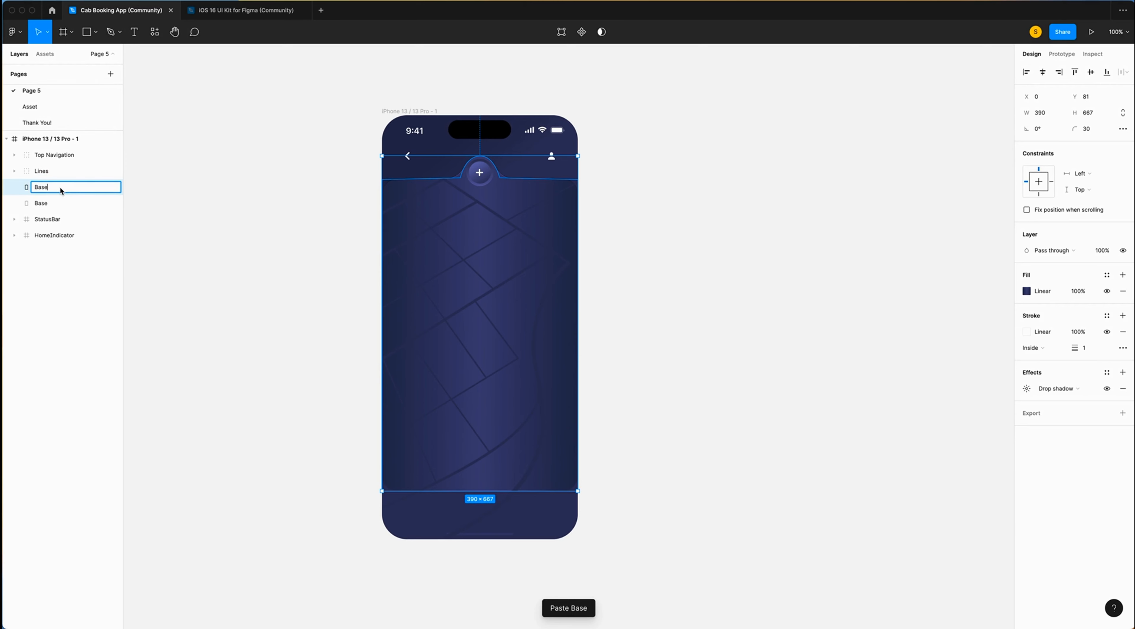
{"action": "type", "text": "used as mask"}
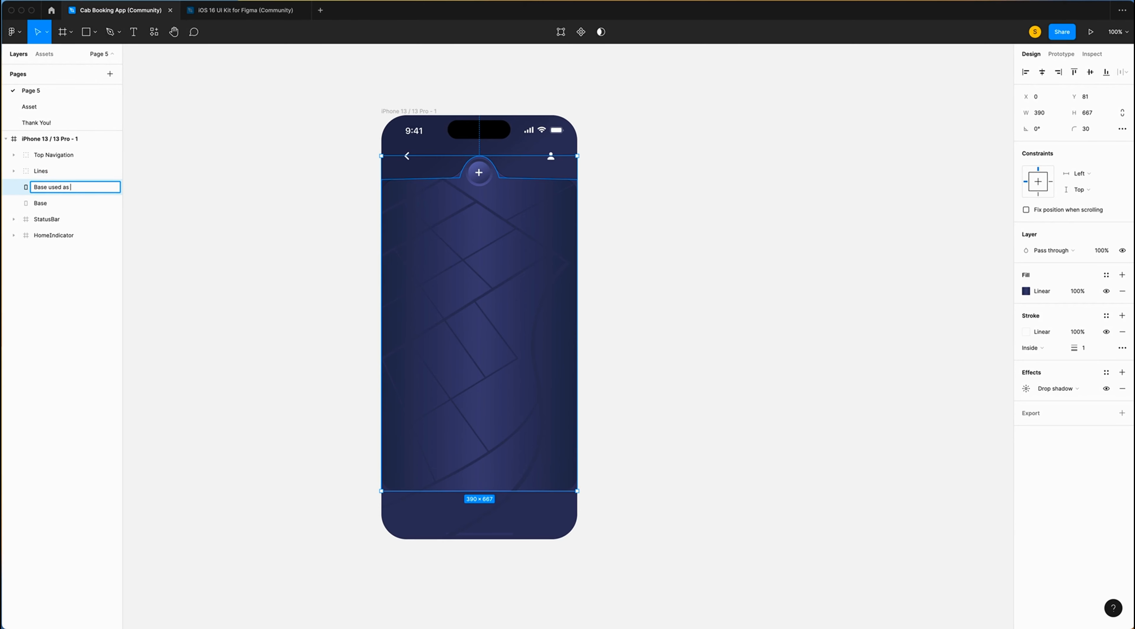
Group Lines, the mask copy and Base into a group named Map.
{"action": "left_click", "coordinate": [38, 175]}
{"action": "left_click", "coordinate": [57, 186], "text": "shift"}
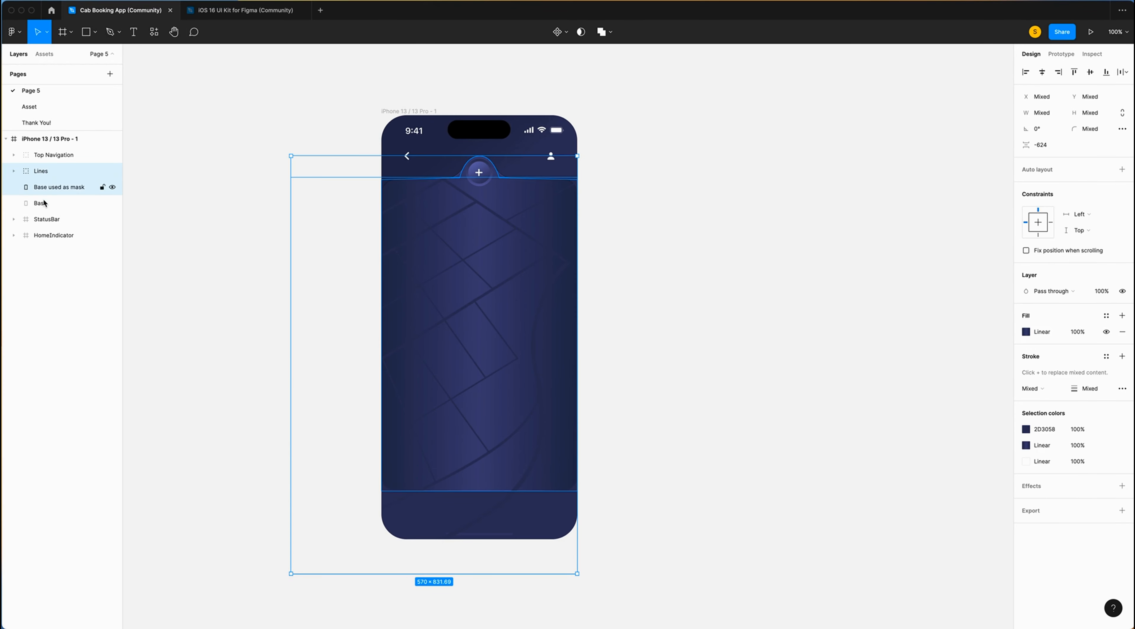
{"action": "key", "text": "super+g"}
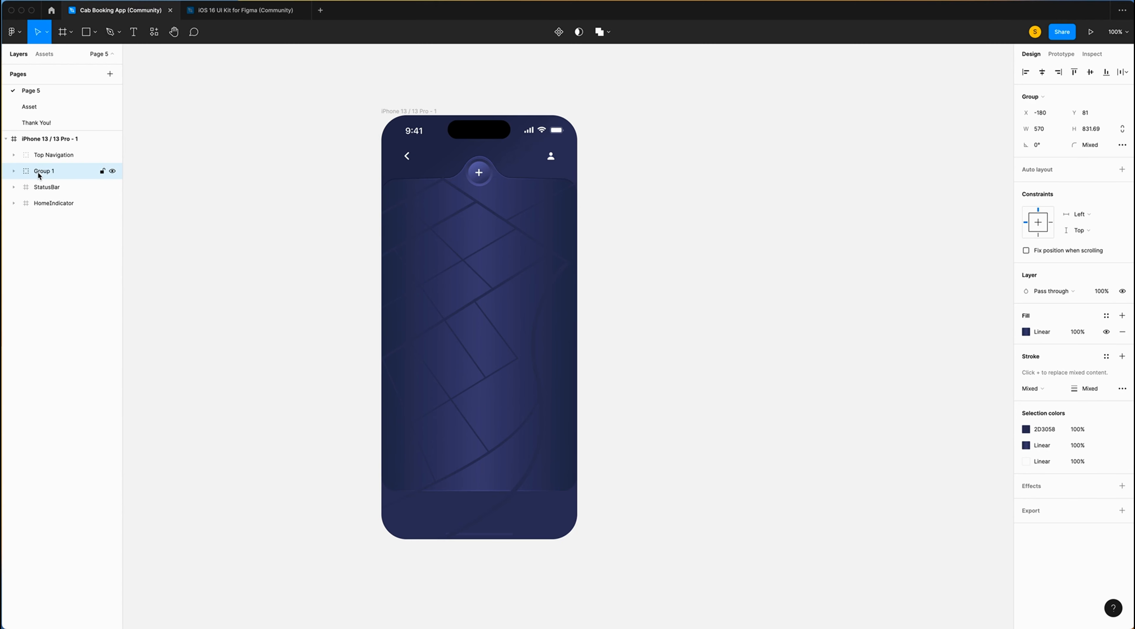
{"action": "double_click", "coordinate": [39, 172]}
{"action": "type", "text": "Map"}
{"action": "key", "text": "Return"}
Use the 'Base used as mask' layer as a mask to clip the lines.
{"action": "left_click", "coordinate": [13, 171]}
{"action": "left_click", "coordinate": [63, 205]}
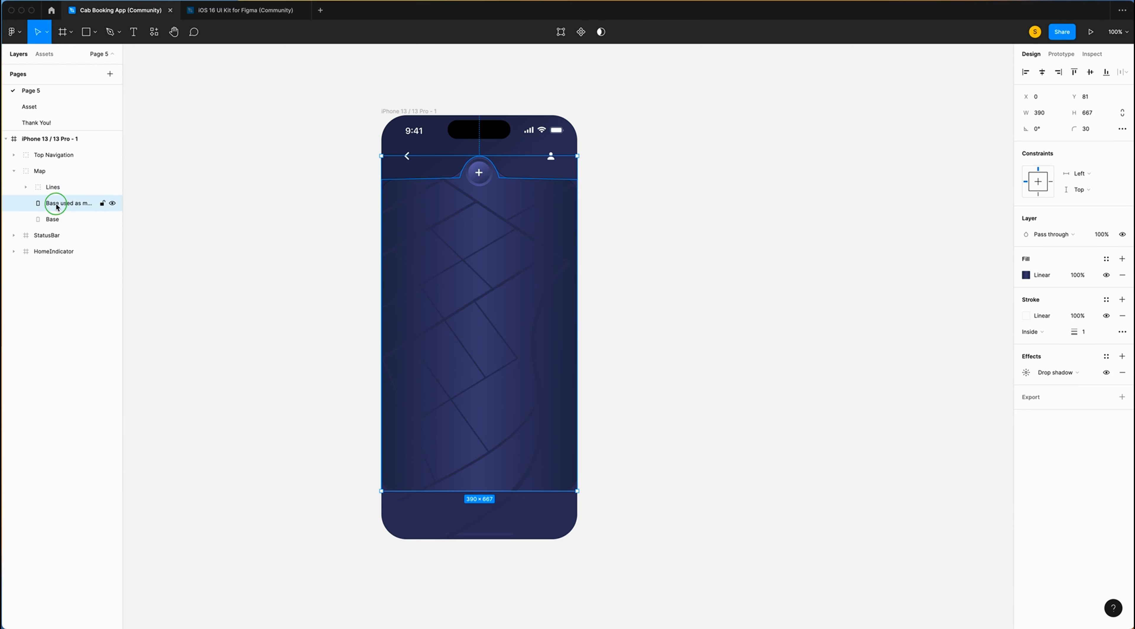
{"action": "right_click", "coordinate": [57, 203]}
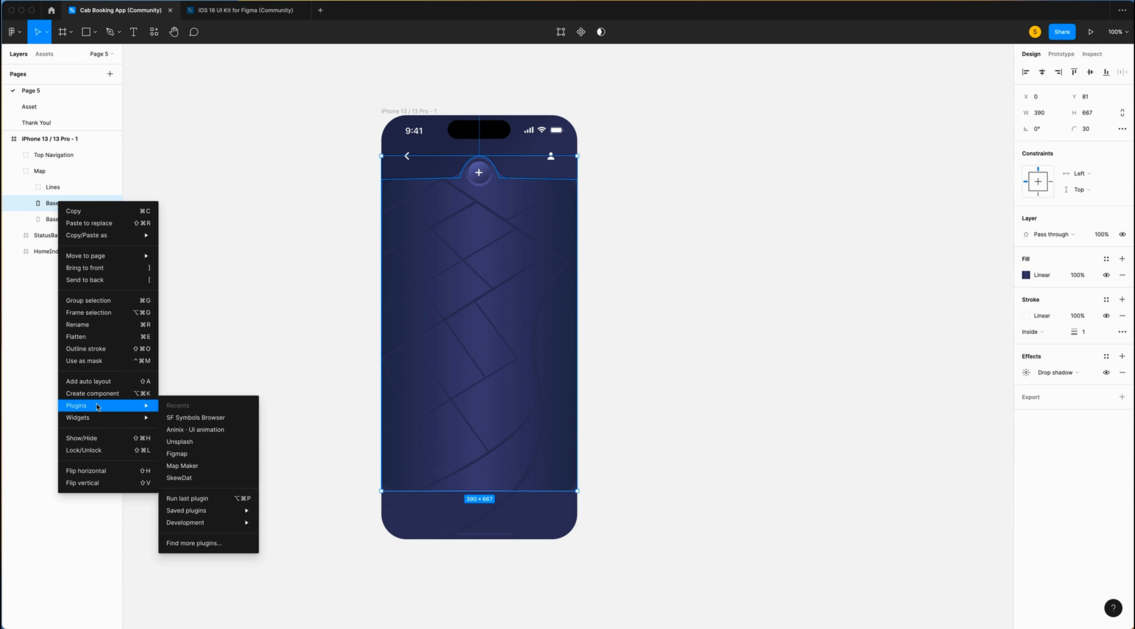
{"action": "left_click", "coordinate": [91, 362]}
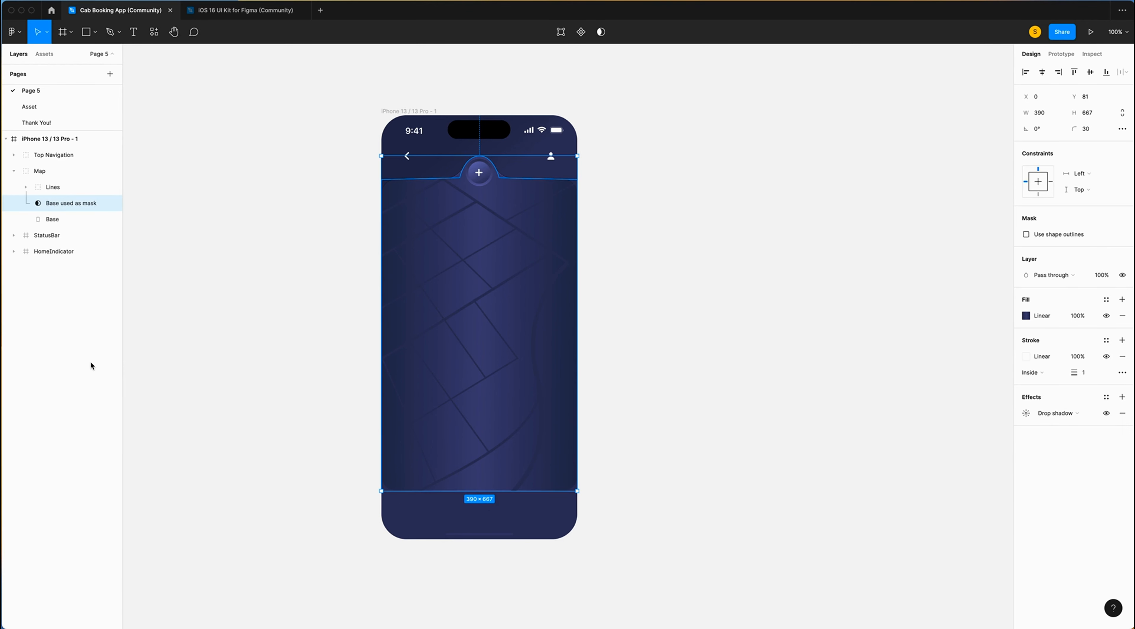
{"action": "left_click", "coordinate": [181, 379]}
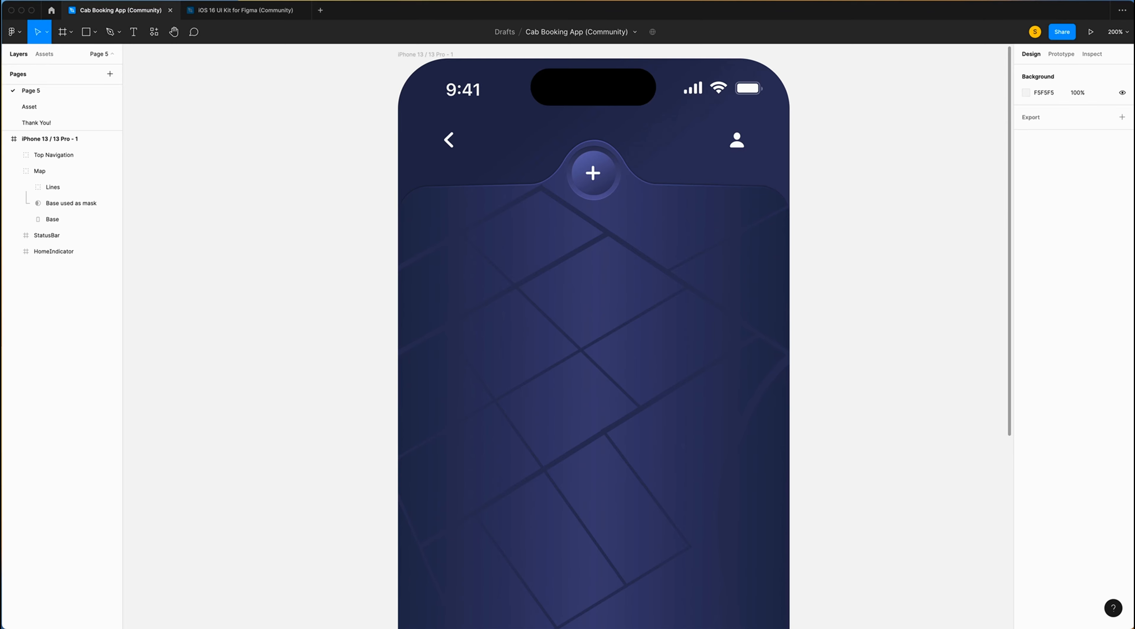
Draw a 15×15 circle on the map filled with 0BDBFB.
{"action": "key", "text": "super+equal"}
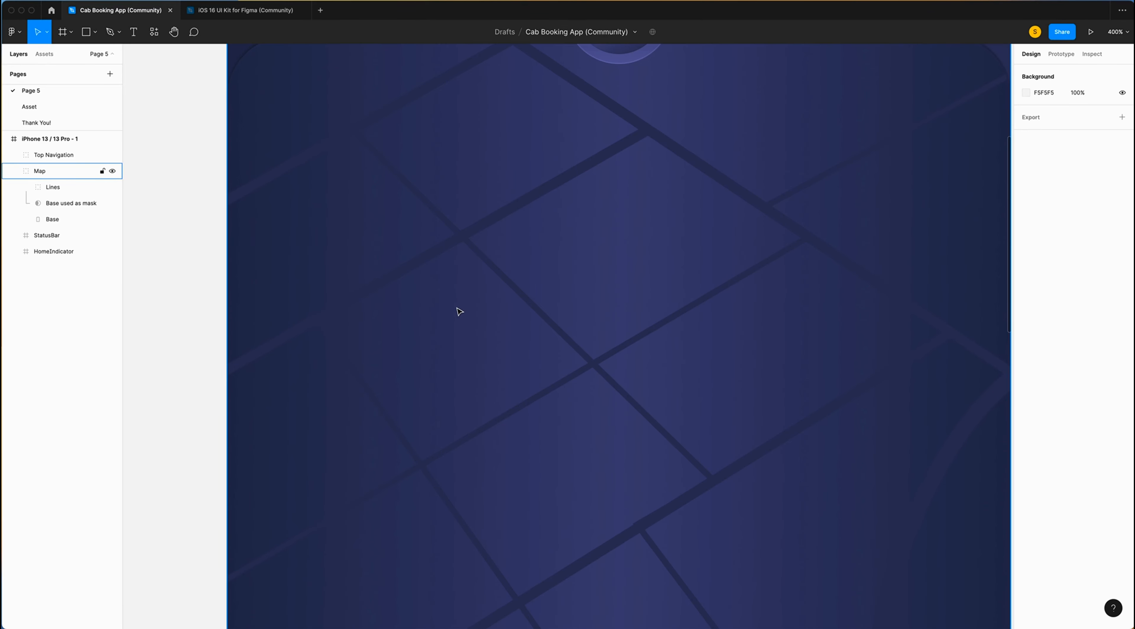
{"action": "key", "text": "o"}
{"action": "left_click", "coordinate": [1048, 115]}
{"action": "mouse_move", "coordinate": [595, 305]}
{"action": "left_mouse_down"}
{"action": "mouse_move", "coordinate": [470, 190]}
{"action": "mouse_move", "coordinate": [550, 258]}
{"action": "left_mouse_up"}
{"action": "type", "text": "15"}
{"action": "key", "text": "Tab"}
{"action": "type", "text": "15"}
{"action": "left_click", "coordinate": [1123, 113]}
{"action": "left_click", "coordinate": [1046, 291]}
{"action": "type", "text": "0"}
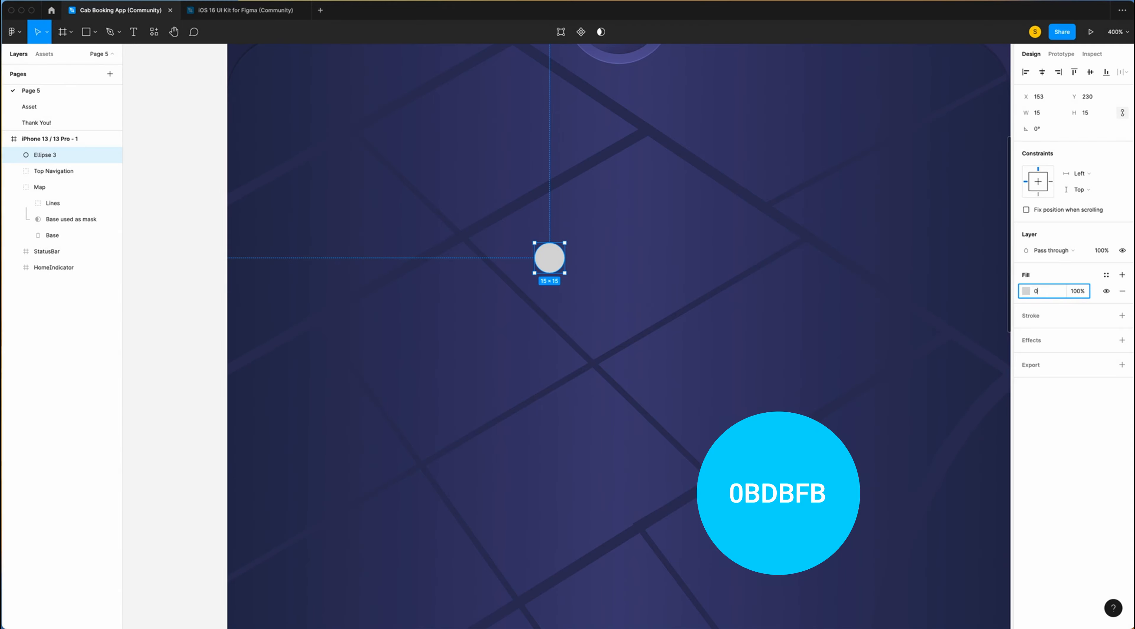
{"action": "type", "text": "bdbfb"}
{"action": "key", "text": "Return"}
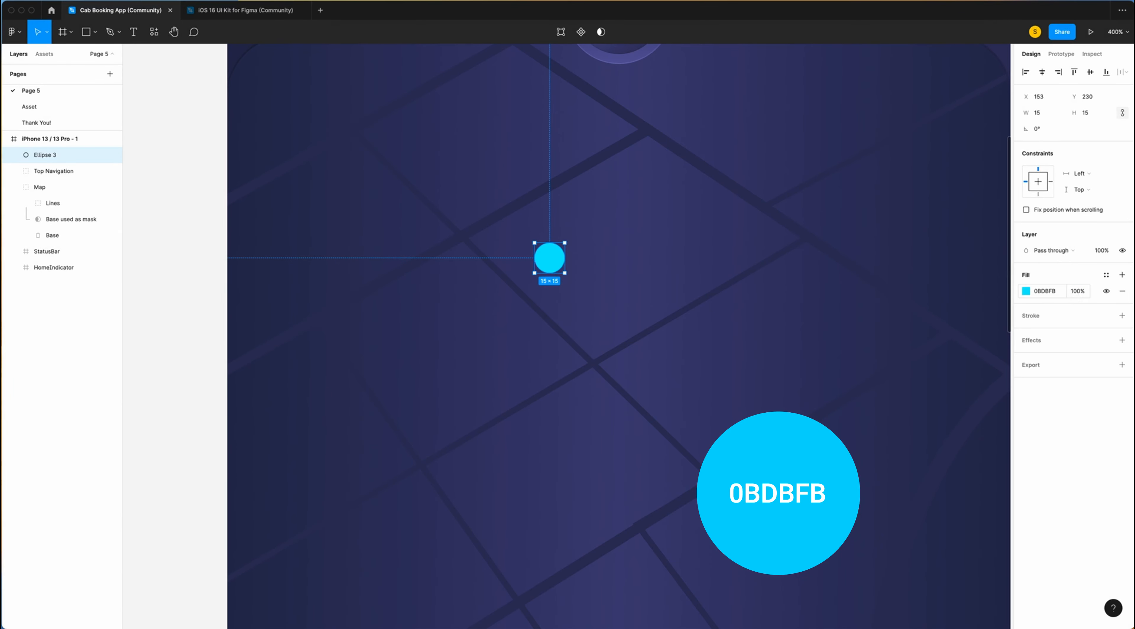
Add a white FFFFFF stroke to the circle and duplicate it.
{"action": "left_click", "coordinate": [1123, 316]}
{"action": "left_click", "coordinate": [1027, 332]}
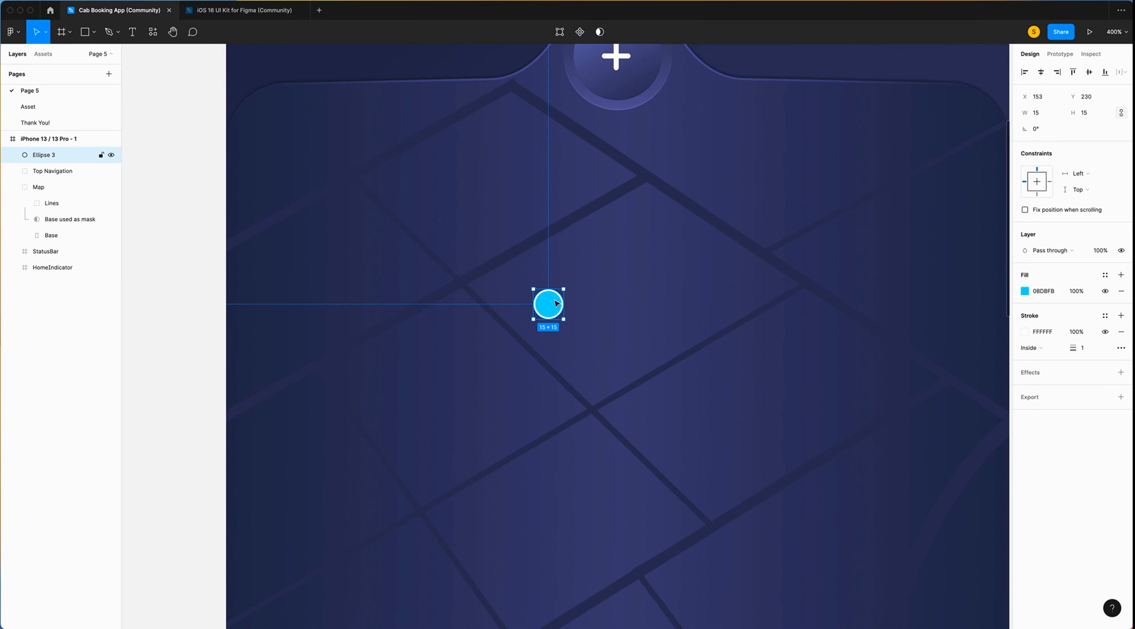
{"action": "key", "text": "super+c"}
{"action": "key", "text": "super+v"}
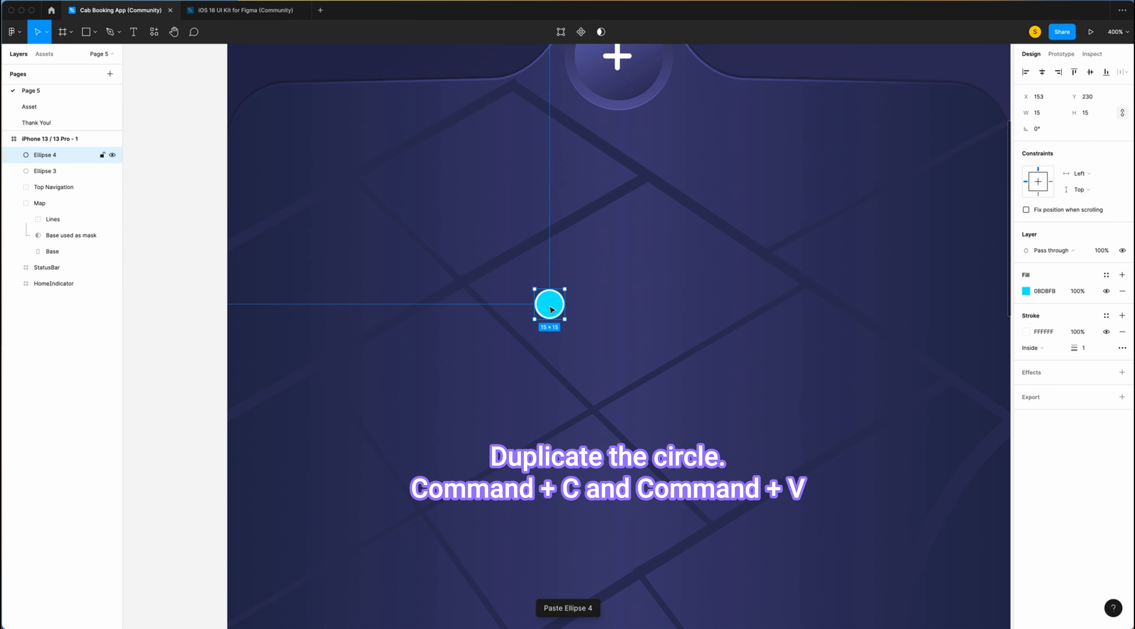
Resize the circle copy to 32×32, place it beneath Ellipse 3, and center it there.
{"action": "left_click", "coordinate": [1045, 116]}
{"action": "type", "text": "32"}
{"action": "key", "text": "Return"}
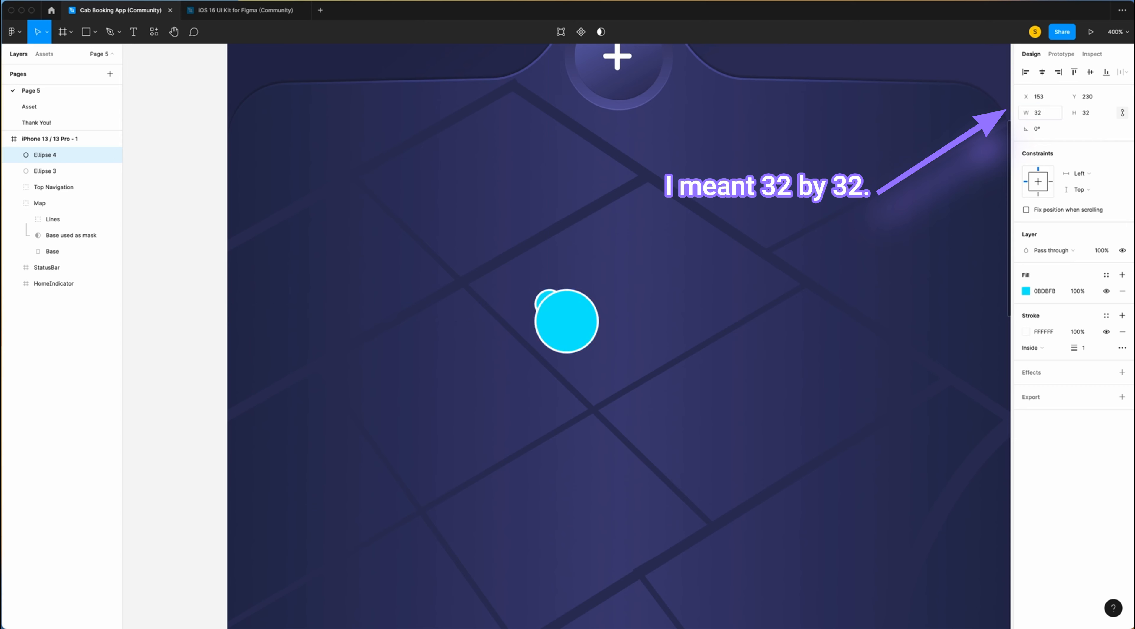
{"action": "left_click", "coordinate": [47, 157]}
{"action": "left_click_drag", "start_coordinate": [48, 157], "coordinate": [46, 172]}
{"action": "left_click_drag", "start_coordinate": [577, 328], "coordinate": [559, 314]}
Give Ellipse 4 a 40% fill opacity, no stroke, and a background blur effect.
{"action": "left_click", "coordinate": [1078, 291]}
{"action": "type", "text": "40"}
{"action": "key", "text": "Return"}
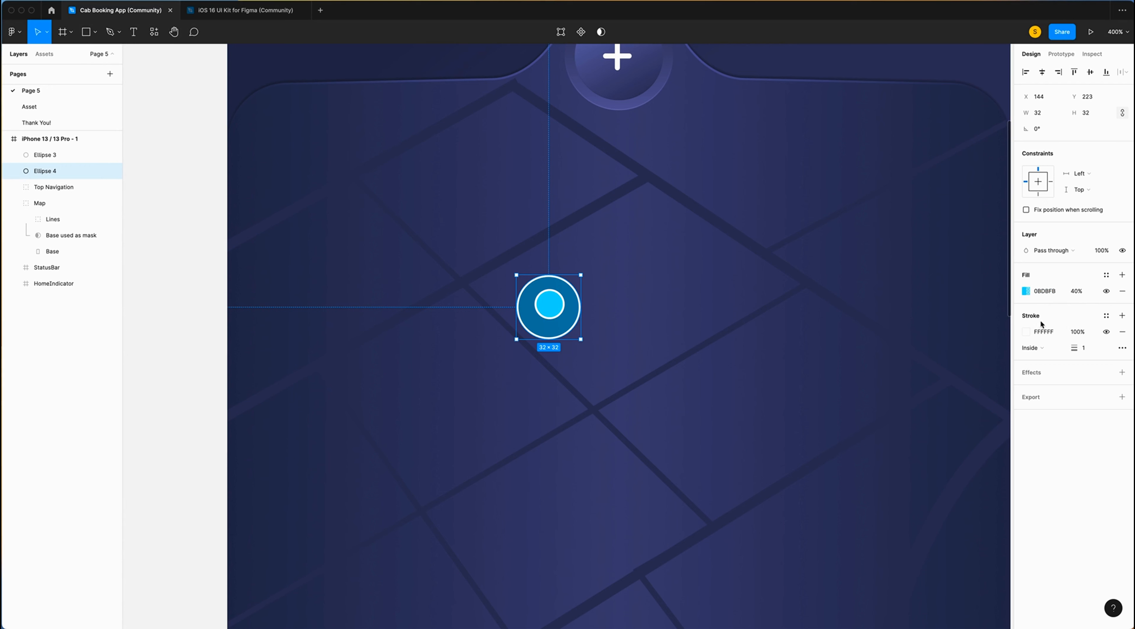
{"action": "left_click", "coordinate": [1123, 333]}
{"action": "left_click", "coordinate": [1032, 341]}
{"action": "left_click", "coordinate": [1055, 358]}
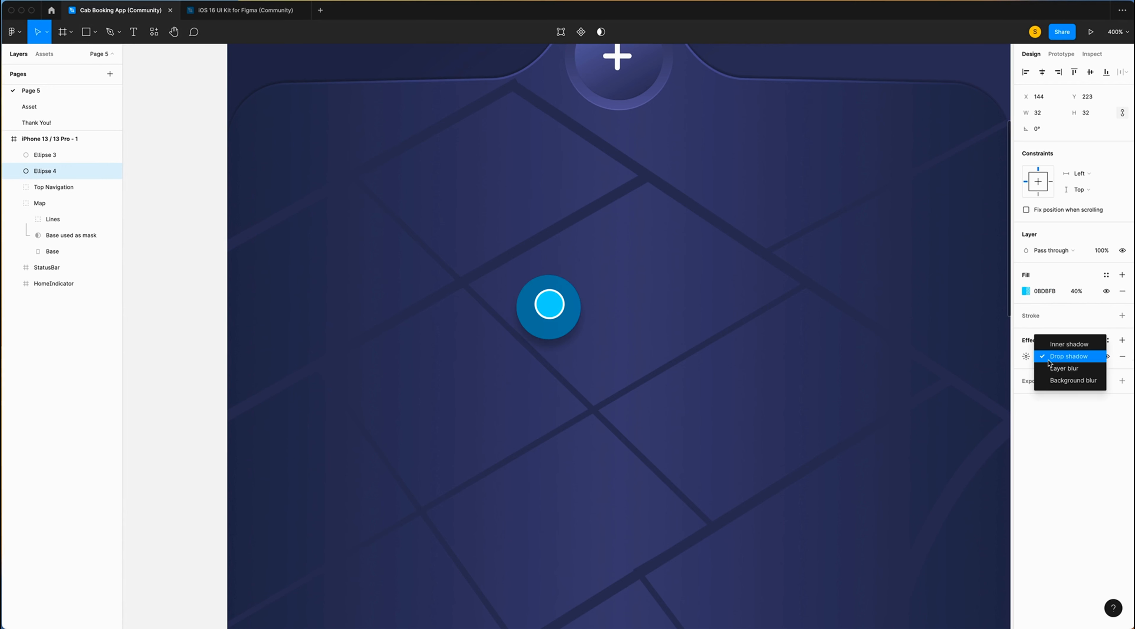
{"action": "left_click", "coordinate": [1058, 380]}
{"action": "left_click", "coordinate": [46, 172]}
{"action": "key", "text": "Up"}
{"action": "key", "text": "Up"}
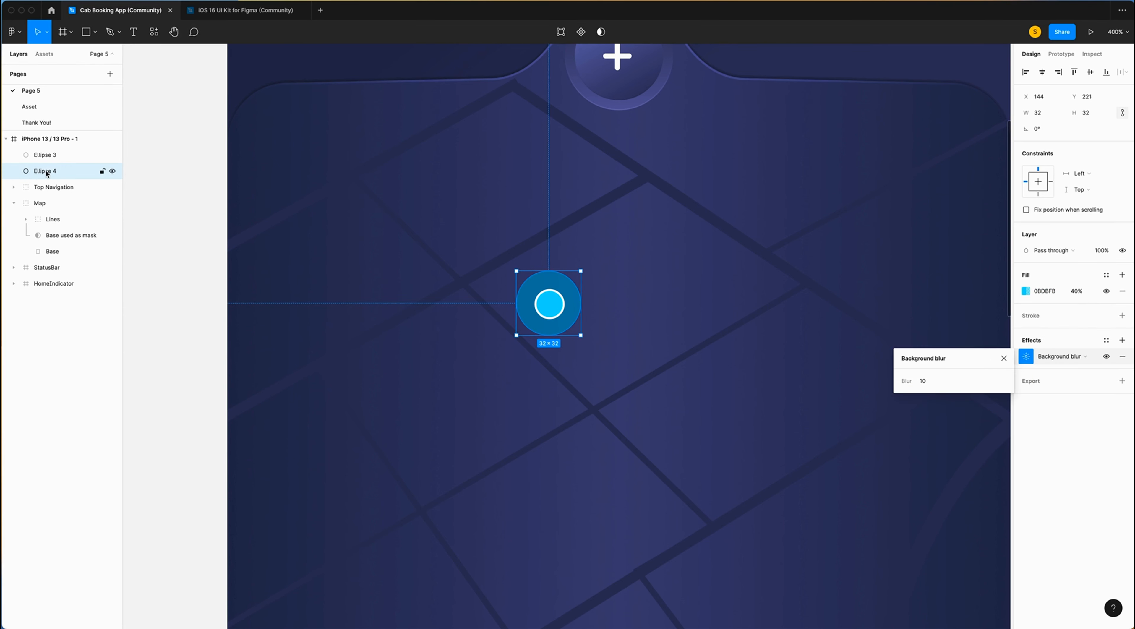
Duplicate the 32 px halo and resize the copy to 44×44.
{"action": "key", "text": "super+c"}
{"action": "key", "text": "super+v"}
{"action": "left_click_drag", "start_coordinate": [45, 172], "coordinate": [46, 179]}
{"action": "left_click", "coordinate": [1039, 113]}
{"action": "type", "text": "44"}
{"action": "key", "text": "Return"}
Center the 44 px circle around the others and set its fill opacity to 10%.
{"action": "left_click_drag", "start_coordinate": [593, 322], "coordinate": [581, 310]}
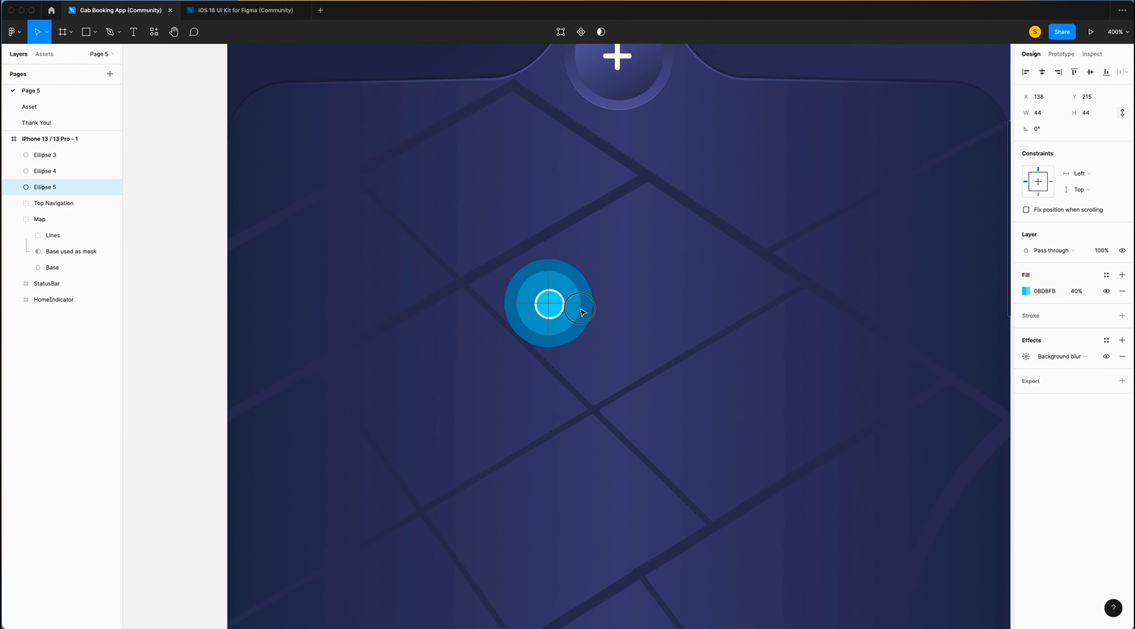
{"action": "left_click", "coordinate": [1080, 292]}
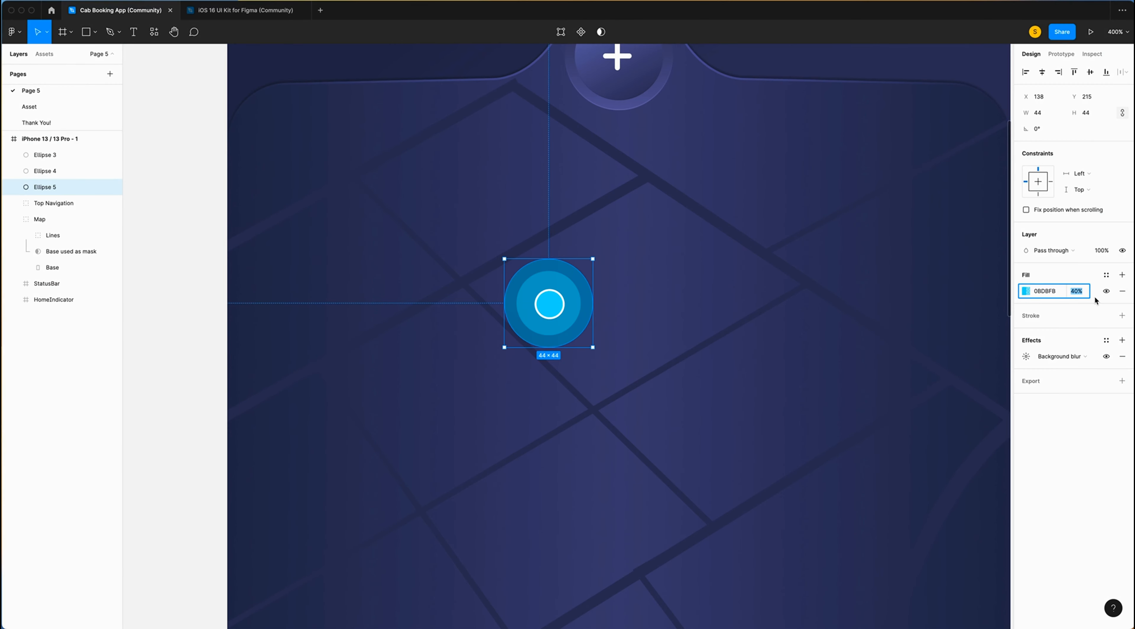
{"action": "type", "text": "10"}
{"action": "key", "text": "Return"}
Frame the three circles as 'Current Location Icon' and center Ellipse 3 horizontally and vertically.
{"action": "left_click", "coordinate": [45, 155], "text": "shift"}
{"action": "key", "text": "super+alt+g"}
{"action": "double_click", "coordinate": [45, 155]}
{"action": "type", "text": "Current Location Icon"}
{"action": "key", "text": "Return"}
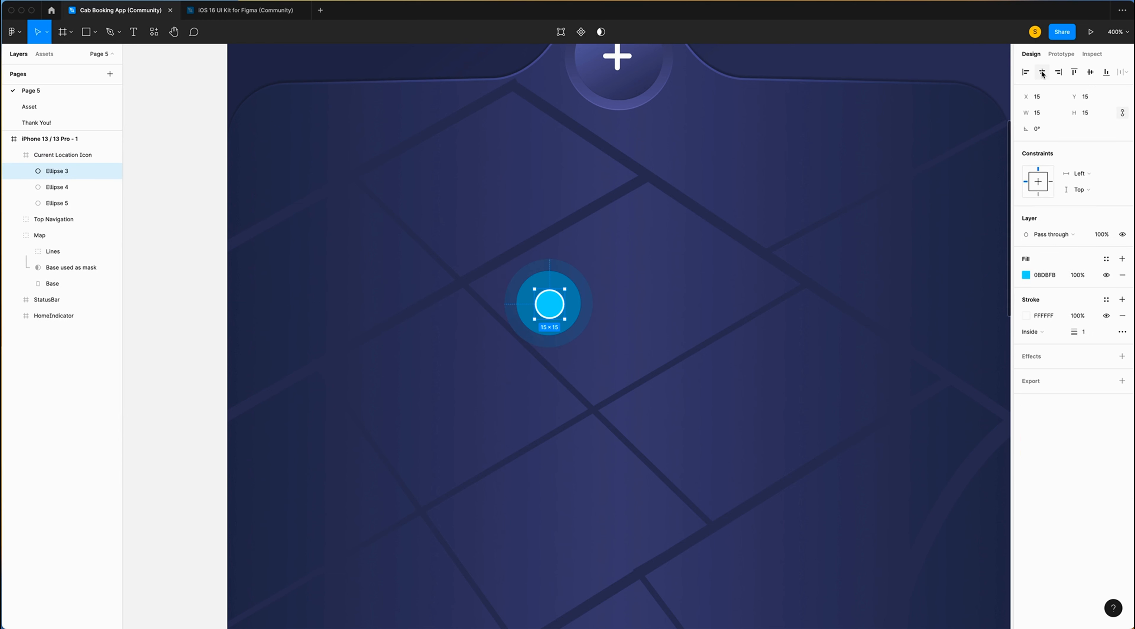
{"action": "left_click", "coordinate": [1043, 72]}
{"action": "left_click", "coordinate": [1090, 72]}
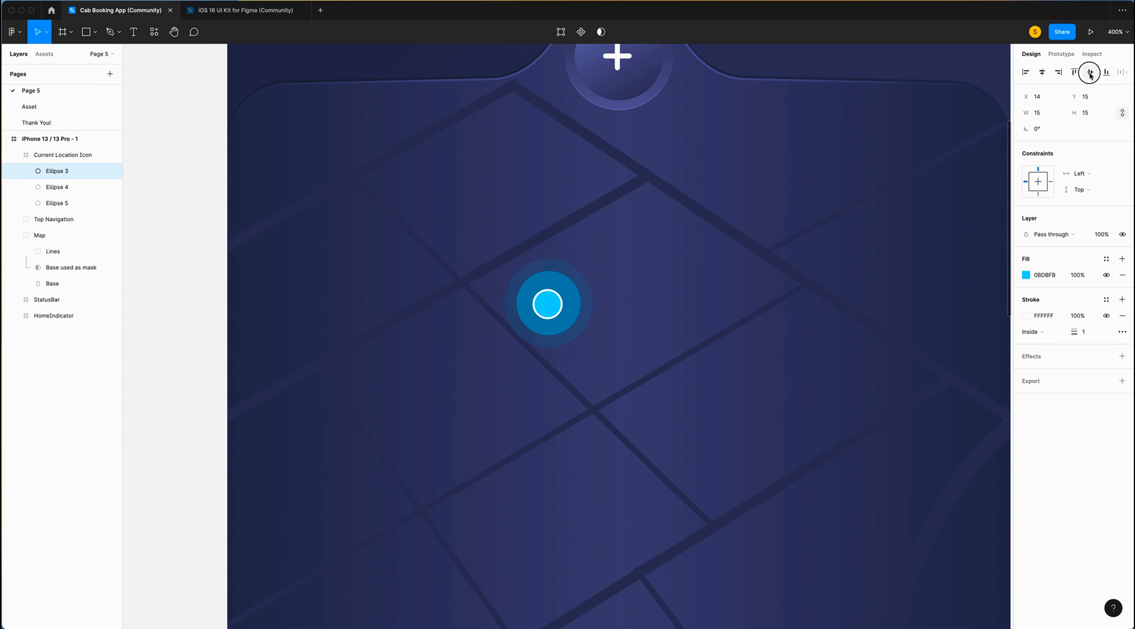
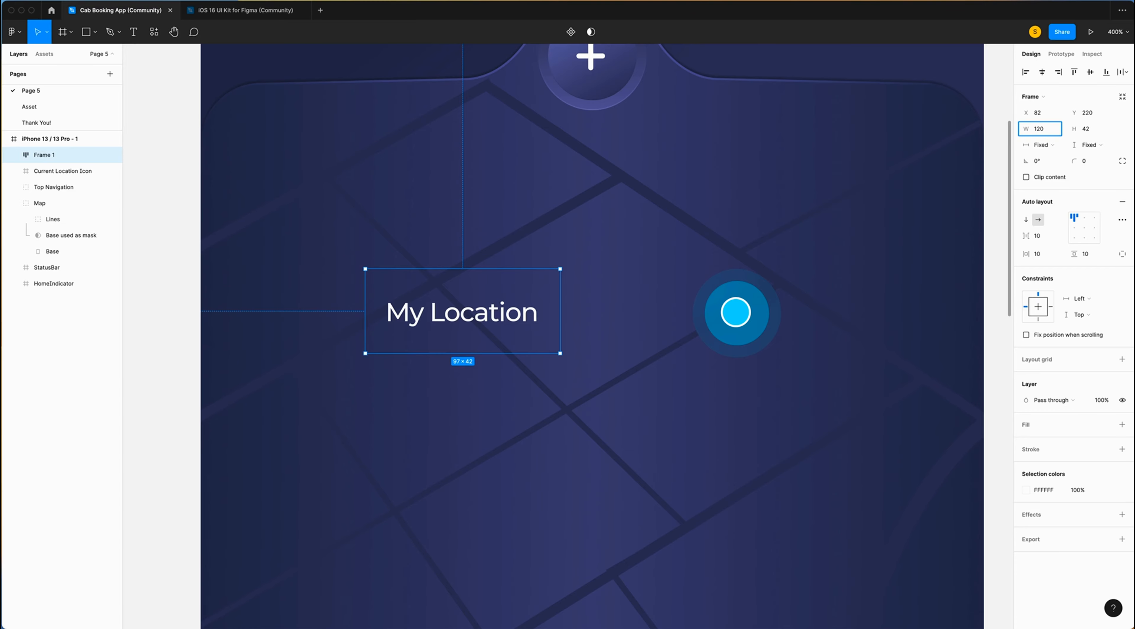
Resize the label frame to 120×44, center its text, and rename it 'Location'.
{"action": "key", "text": "Return"}
{"action": "left_click", "coordinate": [1094, 130]}
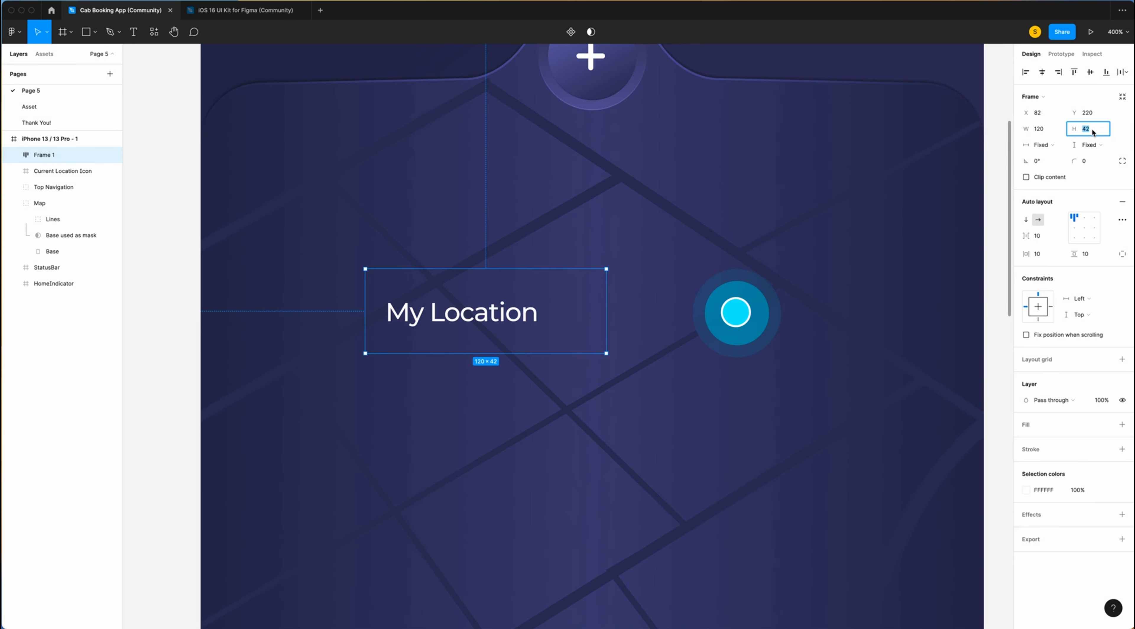
{"action": "type", "text": "44"}
{"action": "key", "text": "Return"}
{"action": "left_click", "coordinate": [1084, 227]}
{"action": "double_click", "coordinate": [60, 157]}
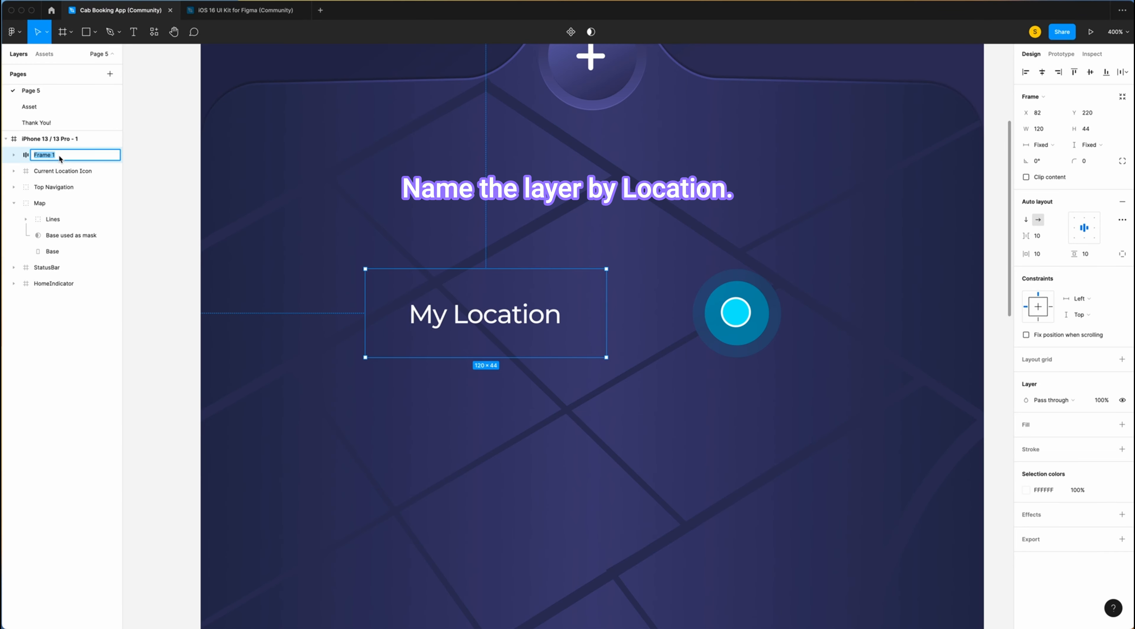
{"action": "type", "text": "Location"}
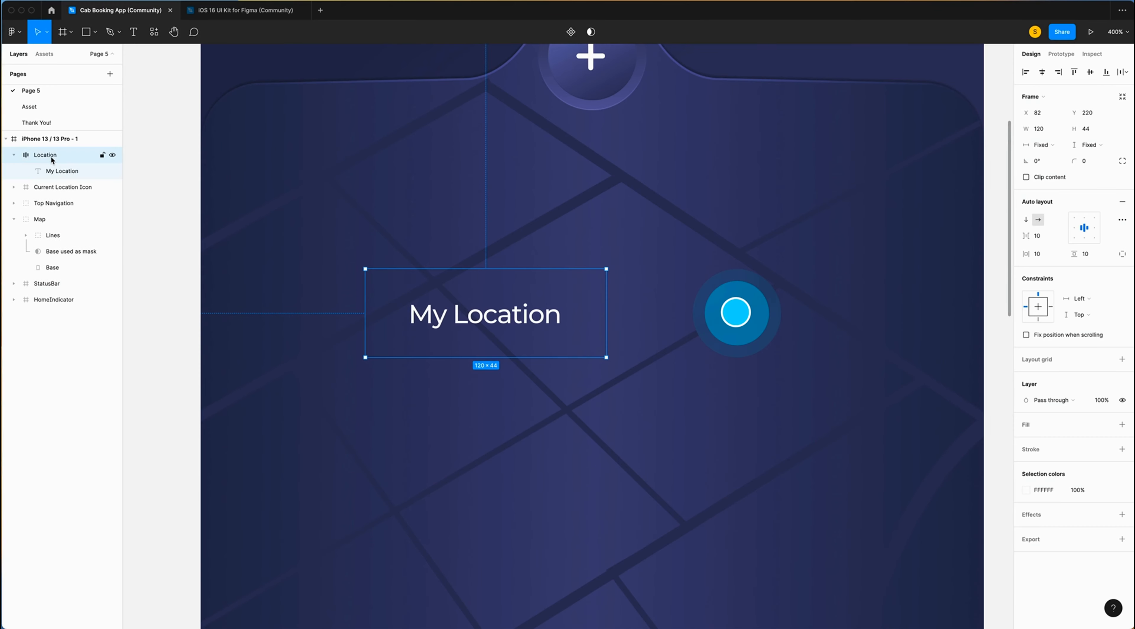
{"action": "key", "text": "Return"}
Wrap the label and location icon in an auto layout frame with 0 gap.
{"action": "left_click", "coordinate": [65, 189], "text": "shift"}
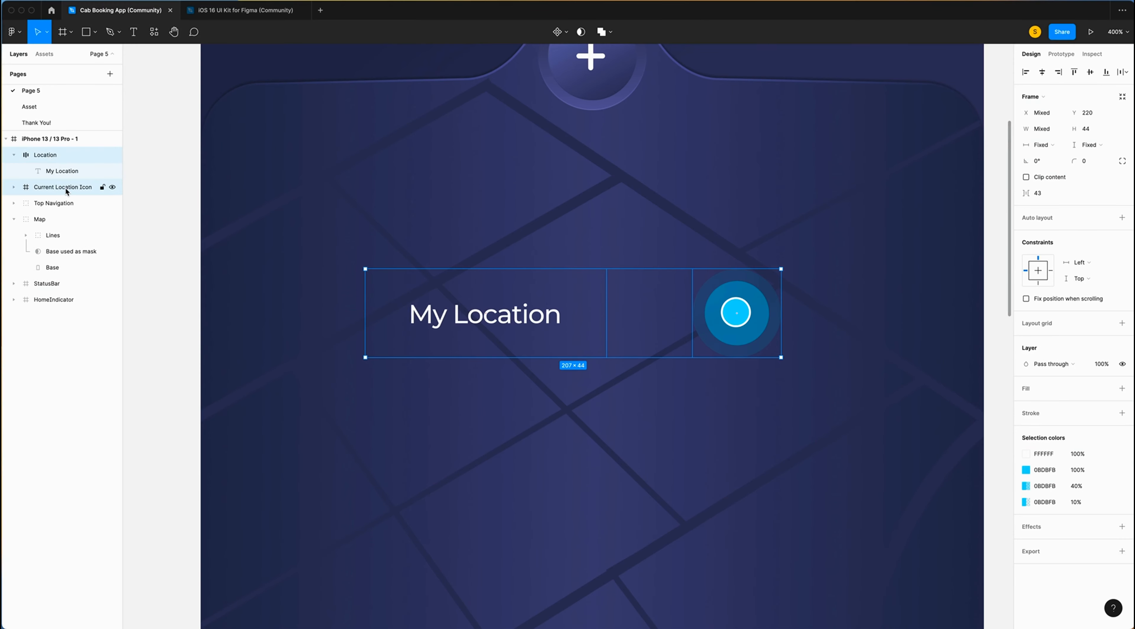
{"action": "key", "text": "shift+a"}
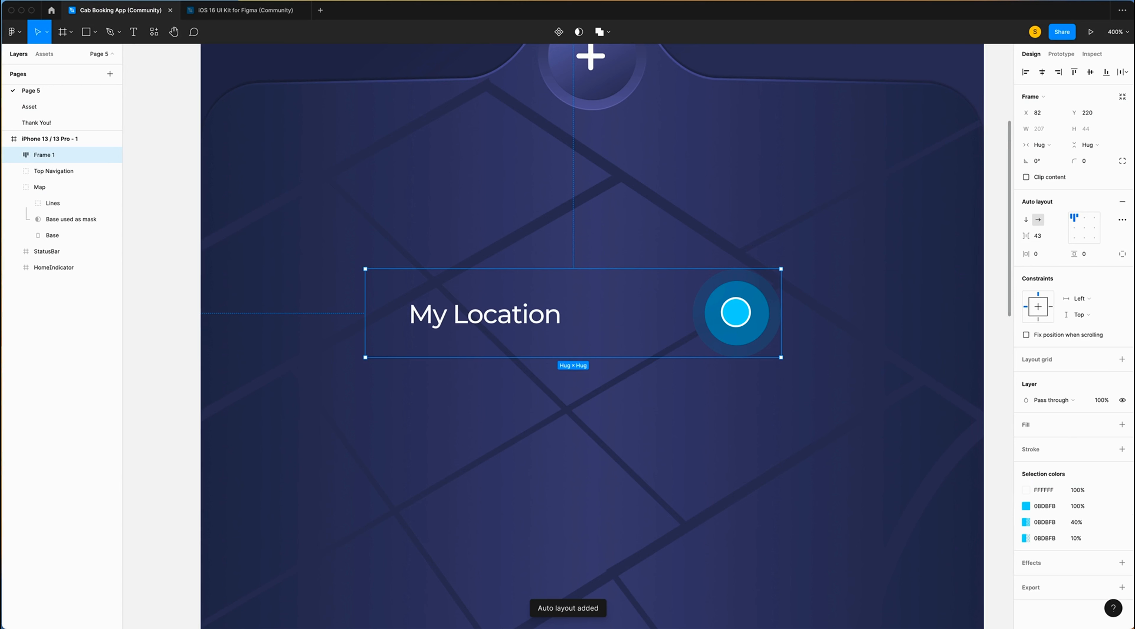
{"action": "left_click", "coordinate": [1052, 241]}
{"action": "type", "text": "0"}
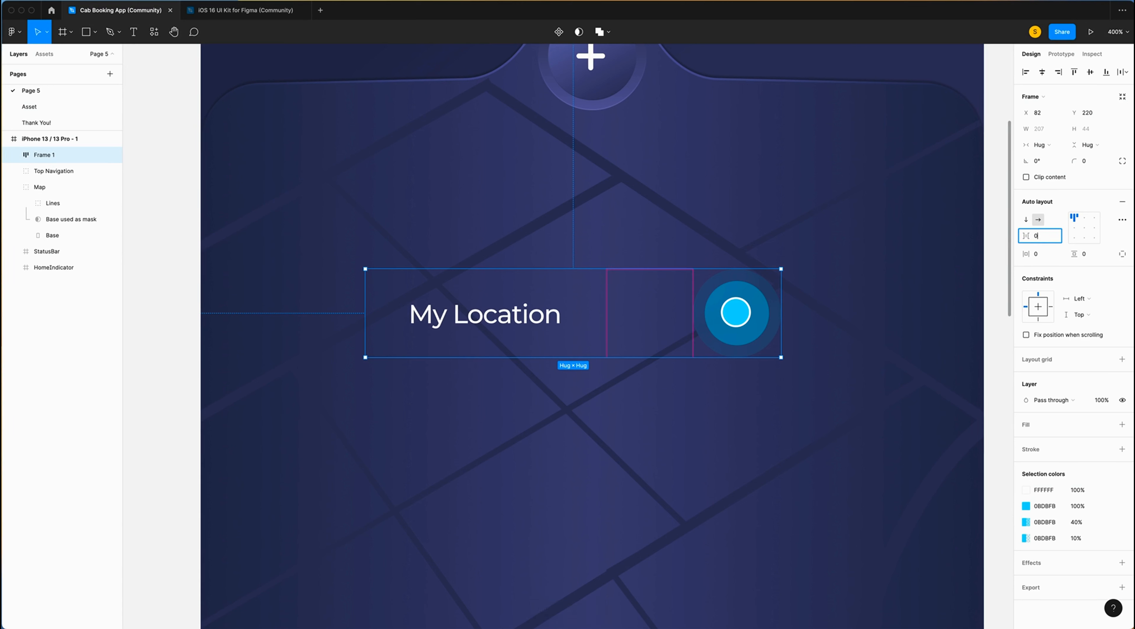
{"action": "key", "text": "Return"}
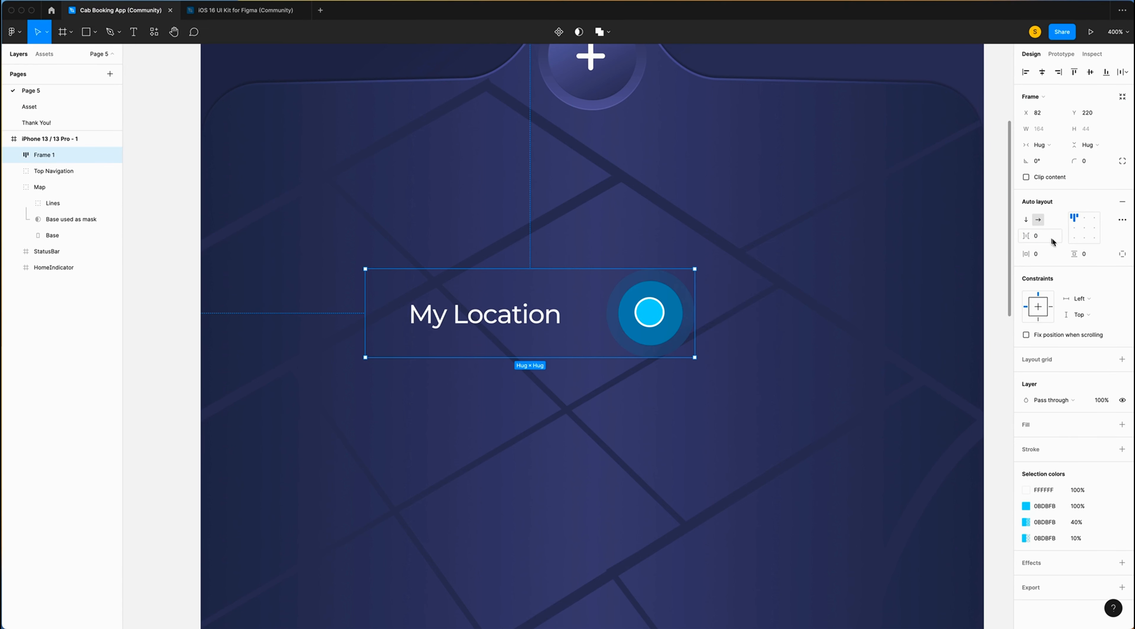
Give the frame a 30% white fill and corner radius 50 to form a pill.
{"action": "left_click", "coordinate": [1122, 425]}
{"action": "left_click", "coordinate": [1077, 441]}
{"action": "type", "text": "30"}
{"action": "left_click", "coordinate": [1084, 161]}
{"action": "type", "text": "50"}
{"action": "key", "text": "Return"}
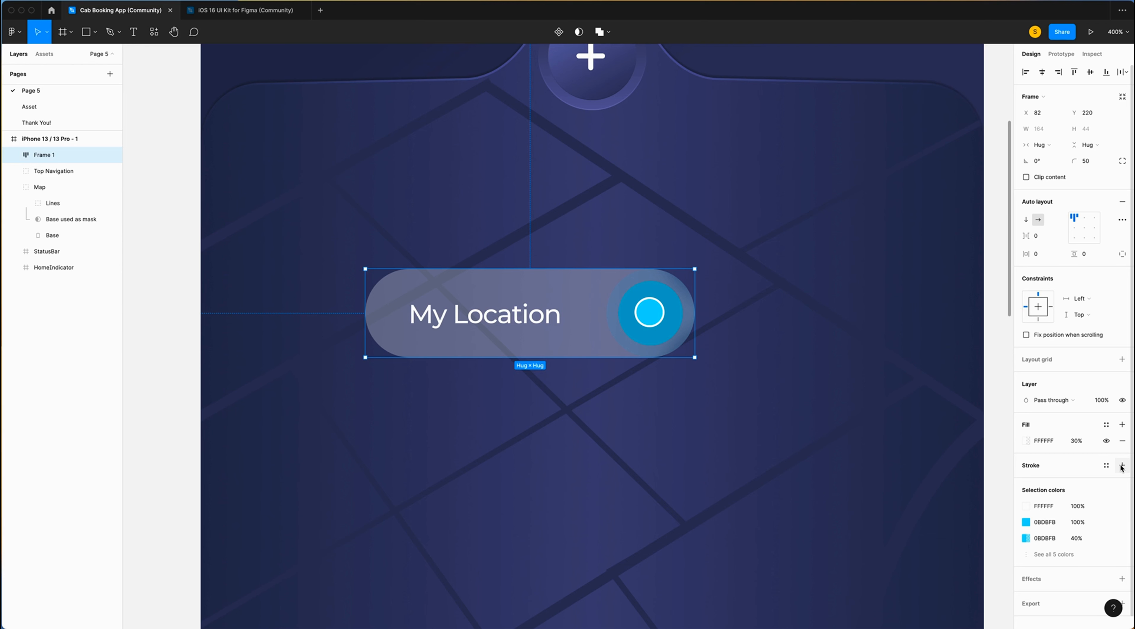
Add a white outline to the pill at 30% opacity.
{"action": "left_click", "coordinate": [1123, 466]}
{"action": "left_click", "coordinate": [1026, 482]}
{"action": "left_click", "coordinate": [1078, 482]}
{"action": "type", "text": "30"}
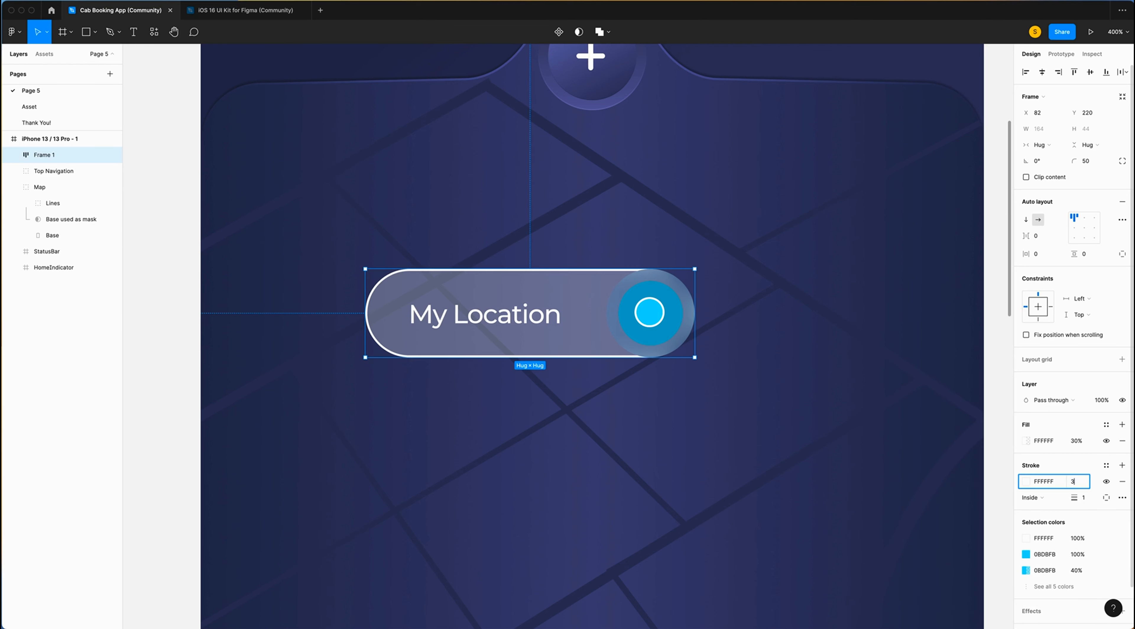
{"action": "key", "text": "Return"}
Add a background blur and a drop shadow with Y offset 30 and blur 30.
{"action": "scroll", "coordinate": [1075, 529], "scroll_direction": "down", "scroll_amount": 2}
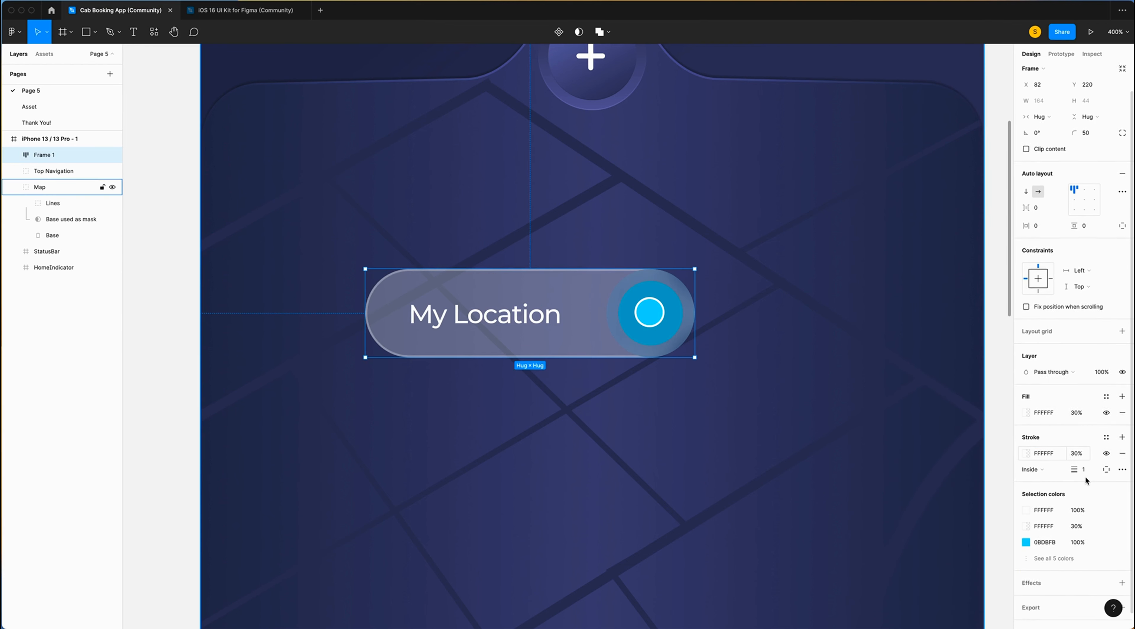
{"action": "left_click", "coordinate": [1123, 566]}
{"action": "left_click", "coordinate": [1123, 567]}
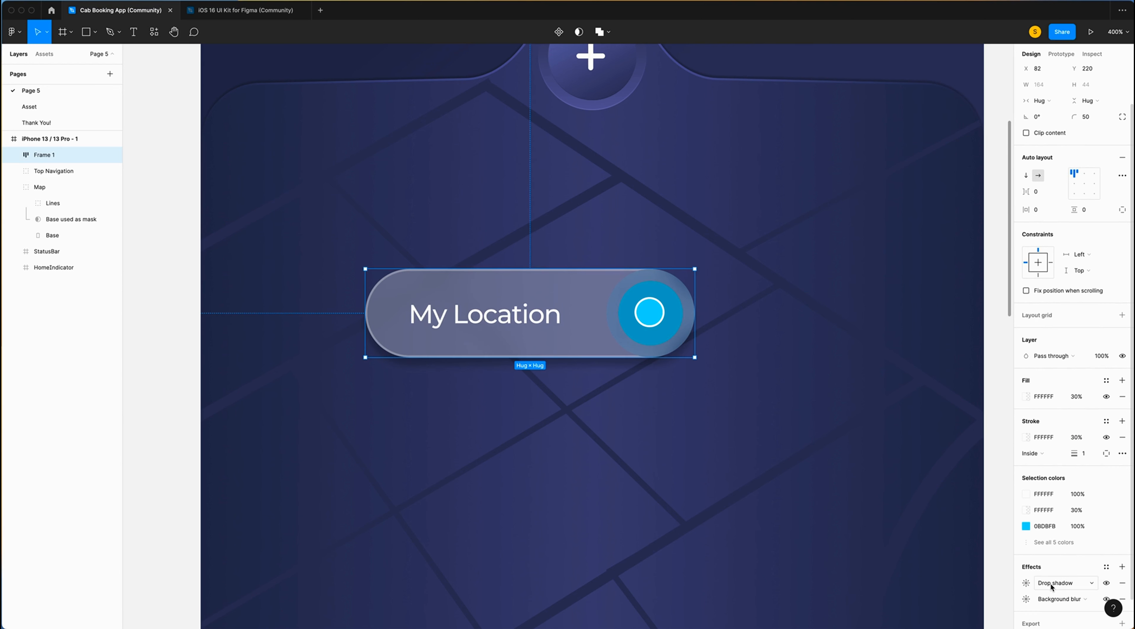
{"action": "left_click", "coordinate": [1026, 583]}
{"action": "left_click", "coordinate": [918, 569]}
{"action": "type", "text": "30"}
{"action": "key", "text": "Tab"}
{"action": "type", "text": "30"}
{"action": "key", "text": "Return"}
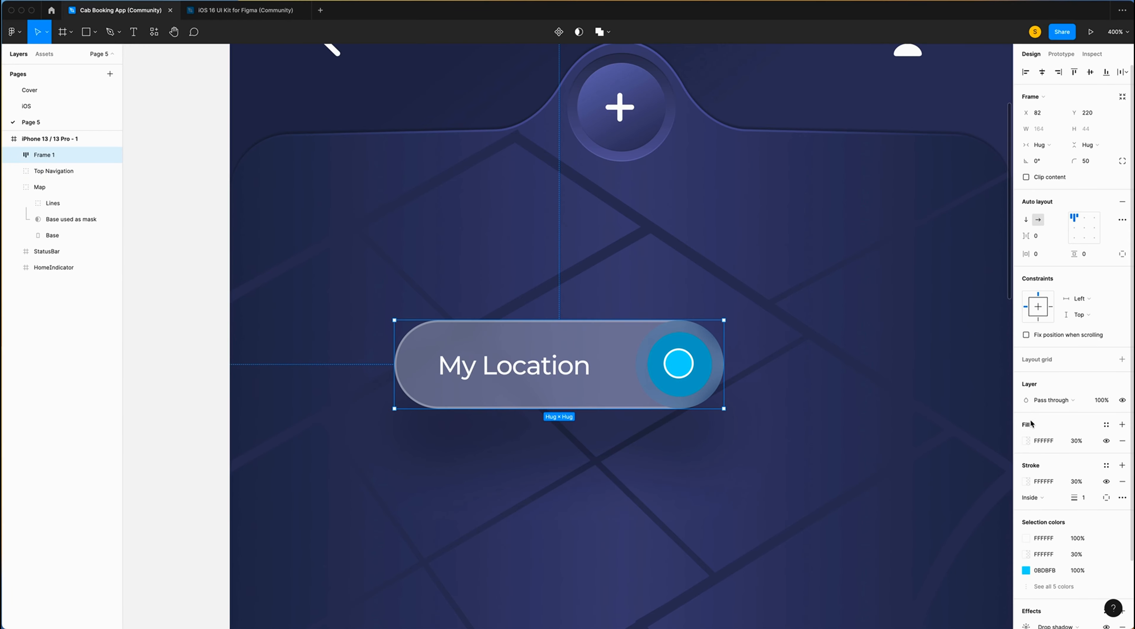
Lower the pill's fill opacity to 10%, leaving the outline blend mode unchanged.
{"action": "left_click", "coordinate": [1075, 442]}
{"action": "type", "text": "10"}
{"action": "key", "text": "Return"}
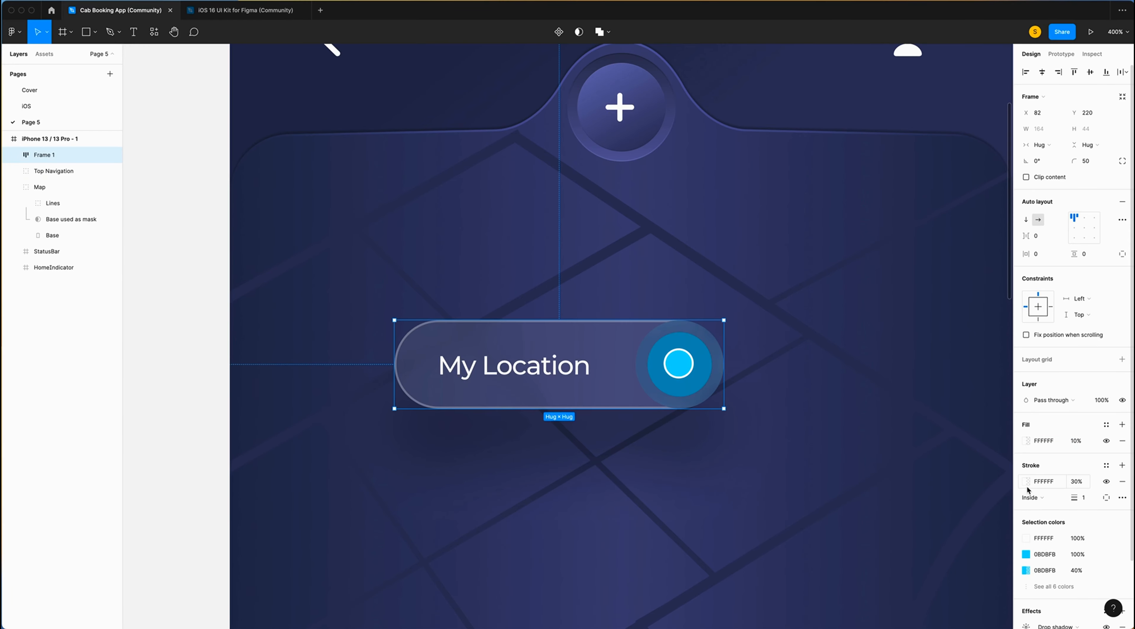
{"action": "left_click", "coordinate": [1027, 482]}
{"action": "left_click", "coordinate": [988, 367]}
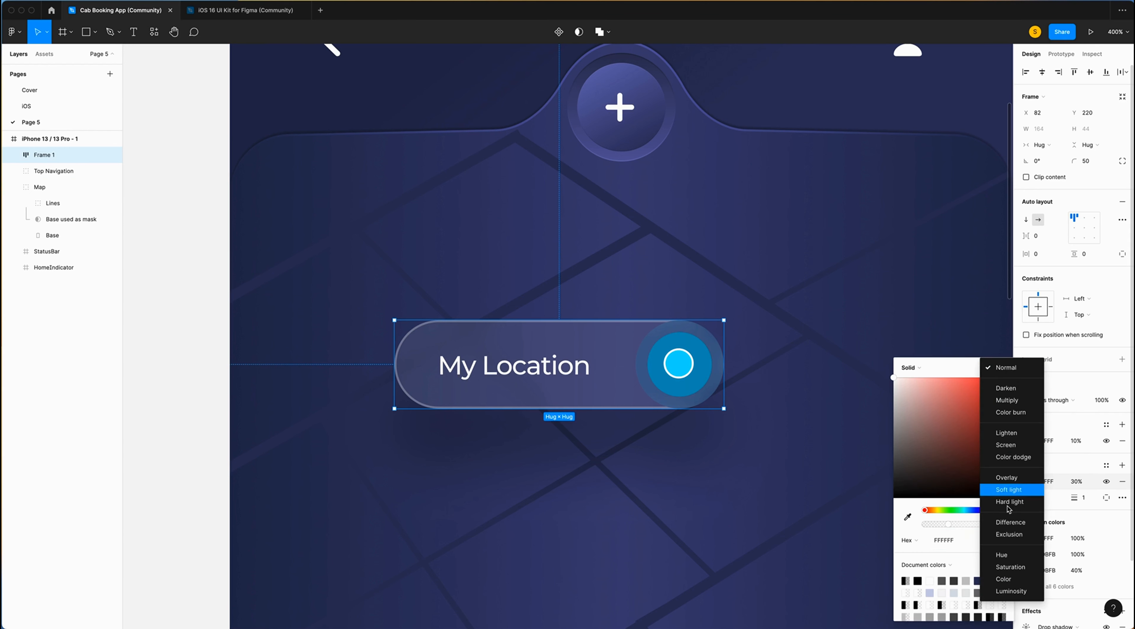
{"action": "left_click", "coordinate": [1008, 478]}
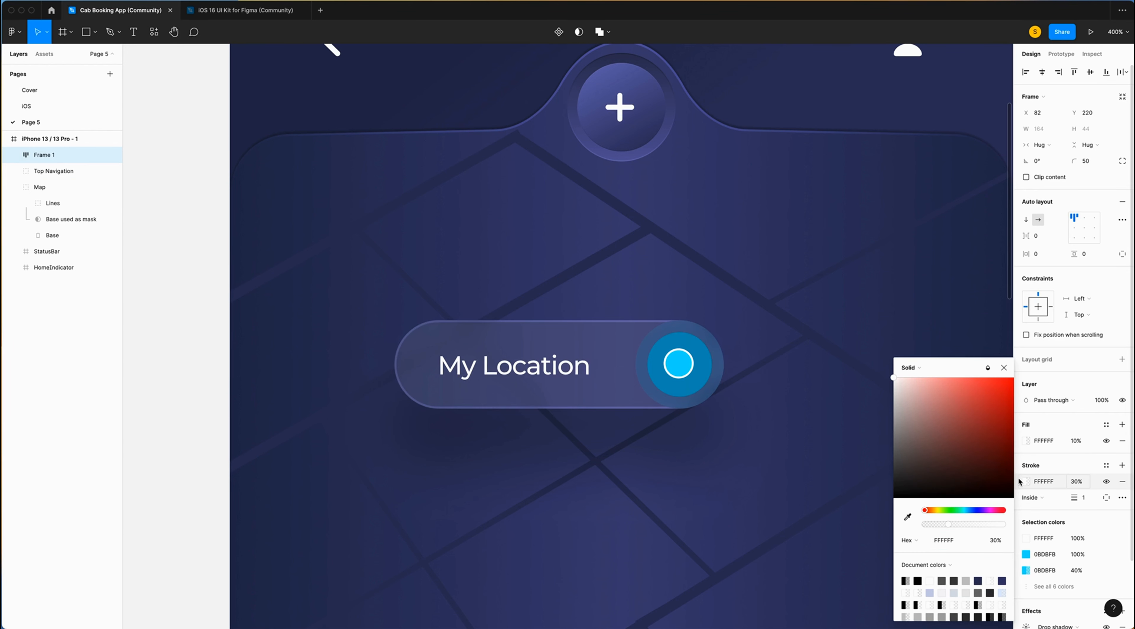
Rename the pill 'My Location', then paste a copy and shift it down.
{"action": "key", "text": "super+minus"}
{"action": "double_click", "coordinate": [45, 155]}
{"action": "type", "text": "My Location"}
{"action": "key", "text": "Return"}
{"action": "key", "text": "super+c"}
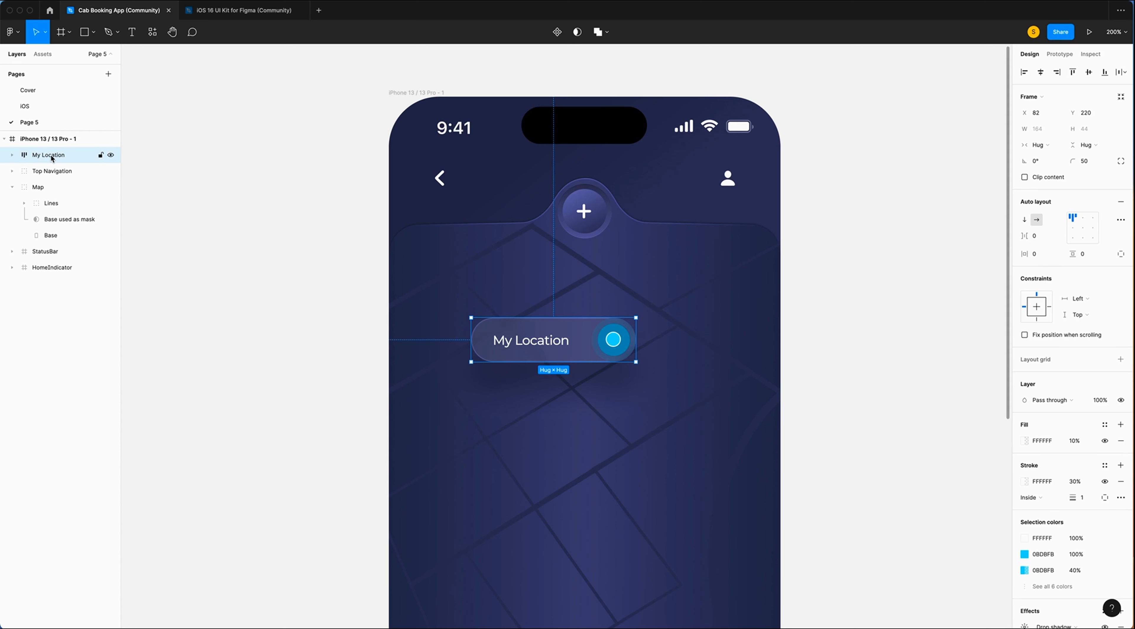
{"action": "key", "text": "super+v"}
{"action": "key", "text": "shift+Down"}
{"action": "key", "text": "shift+Down"}
{"action": "key", "text": "shift+Down"}
{"action": "key", "text": "shift+Down"}
{"action": "key", "text": "shift+Down"}
{"action": "key", "text": "shift+Down"}
{"action": "key", "text": "shift+Down"}
{"action": "key", "text": "shift+Down"}
{"action": "key", "text": "shift+Down"}
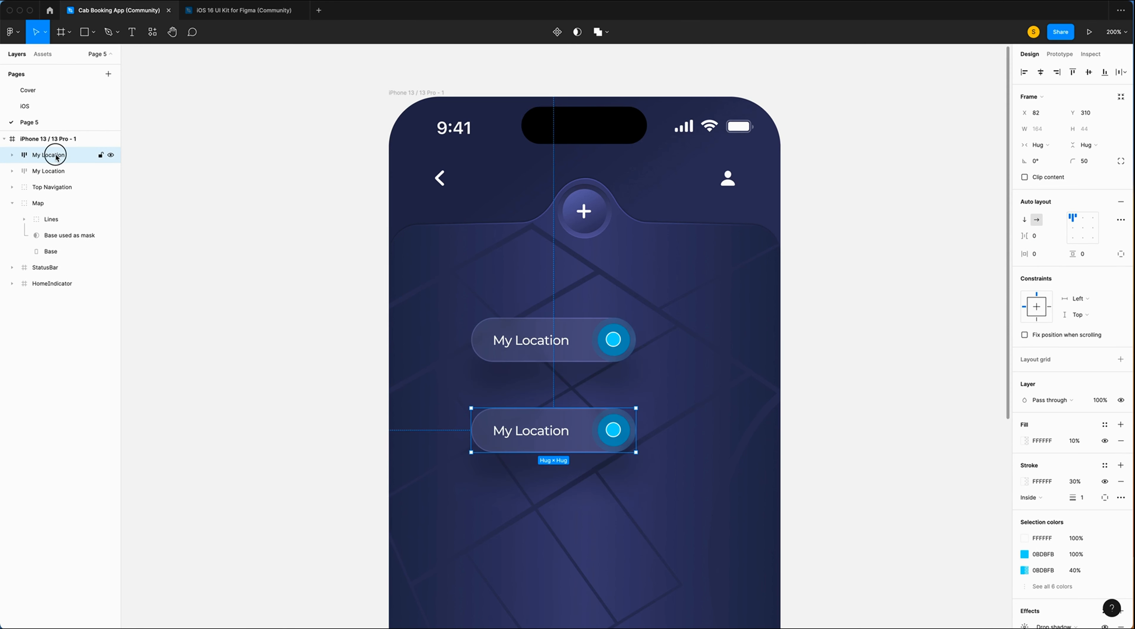
Rename the copy 'My Destination' and change its label to 'Old Port of Montreal'.
{"action": "double_click", "coordinate": [55, 155]}
{"action": "left_click", "coordinate": [66, 156]}
{"action": "left_click_drag", "start_coordinate": [73, 157], "coordinate": [42, 158]}
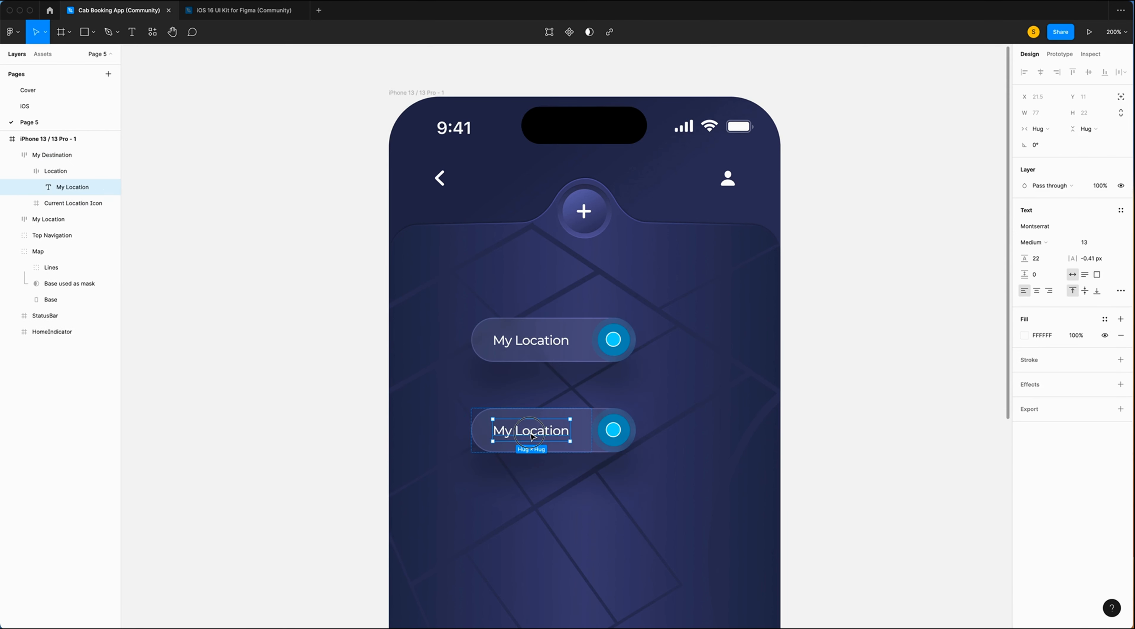
{"action": "double_click", "coordinate": [530, 433]}
{"action": "type", "text": "Old Port of Montreal"}
{"action": "key", "text": "Escape"}
{"action": "key", "text": "Escape"}
{"action": "scroll", "coordinate": [605, 335], "scroll_direction": "left", "scroll_amount": 1}
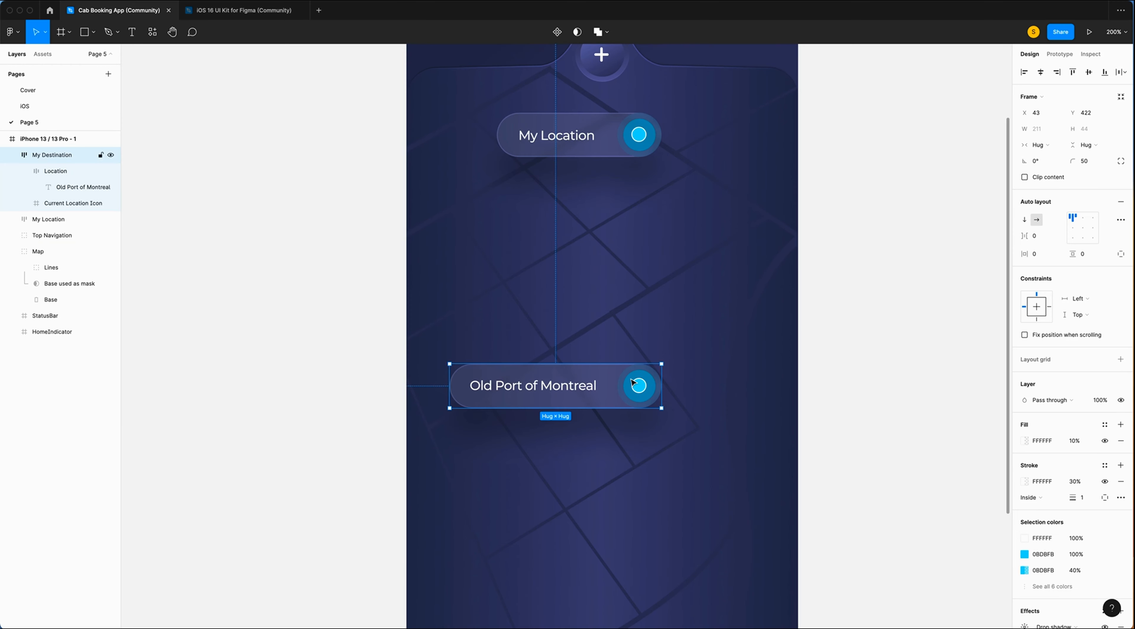
Draw a line out from the My Location icon and enter point editing.
{"action": "left_click", "coordinate": [639, 385]}
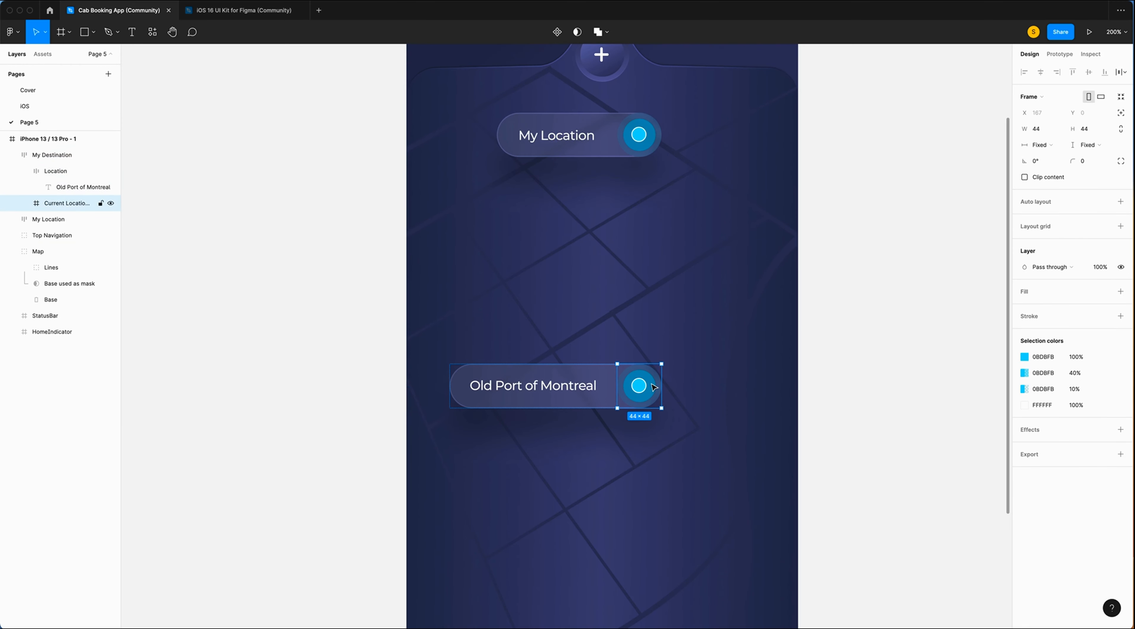
{"action": "left_click_drag", "start_coordinate": [642, 194], "coordinate": [589, 295]}
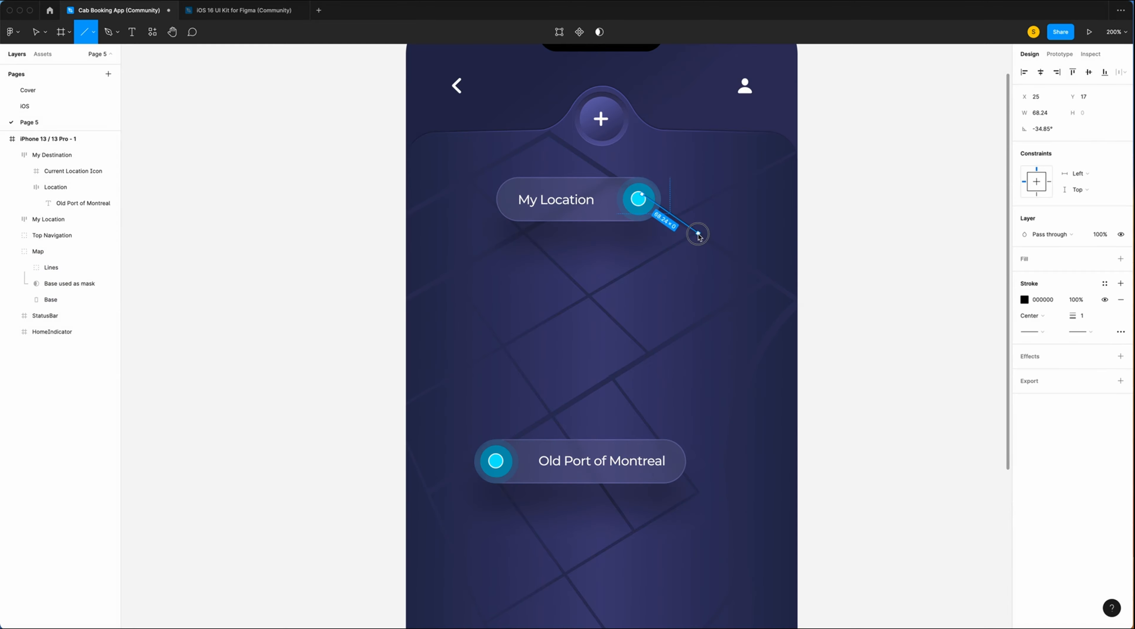
{"action": "key", "text": "Return"}
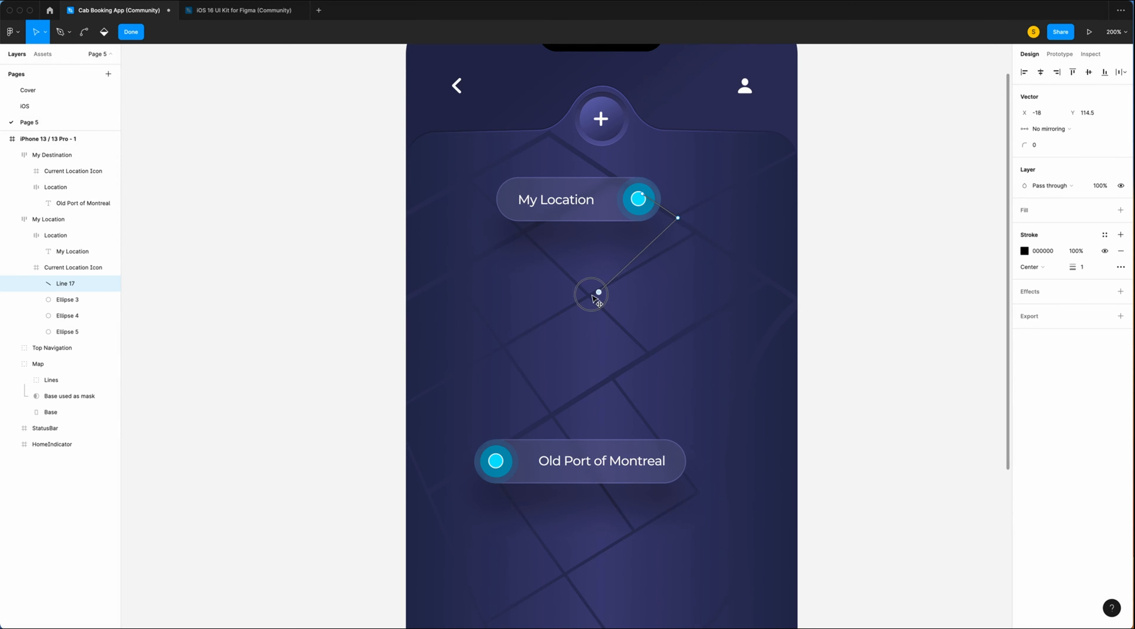
Bend the line with a corner, color it the icon's cyan, and set thickness 2.
{"action": "left_click", "coordinate": [698, 232]}
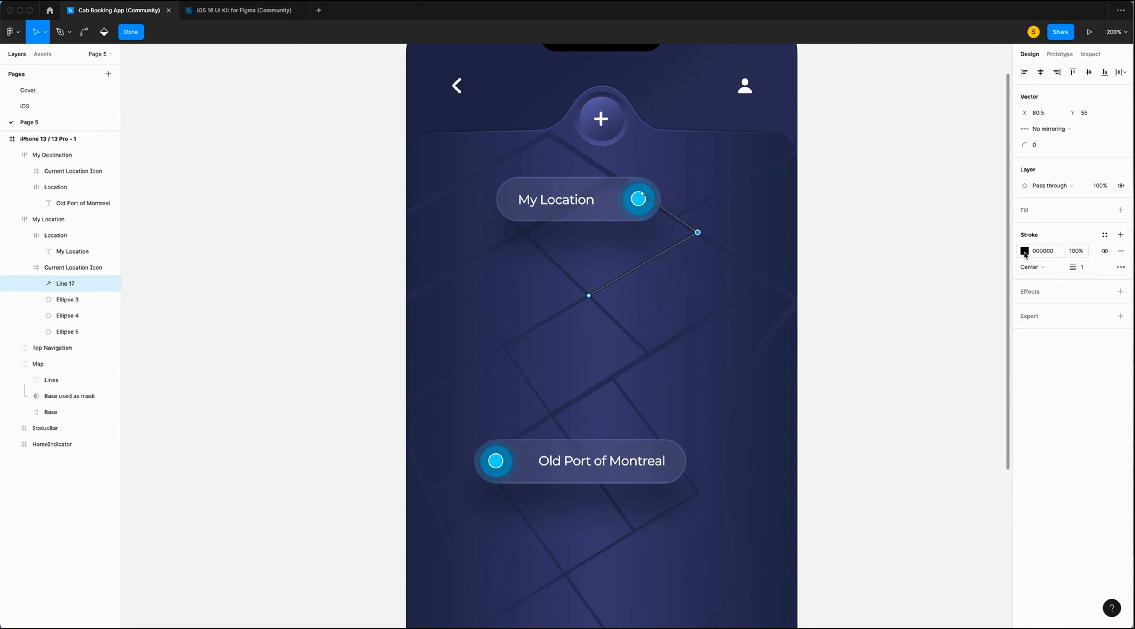
{"action": "key", "text": "ctrl+c"}
{"action": "left_click", "coordinate": [641, 199]}
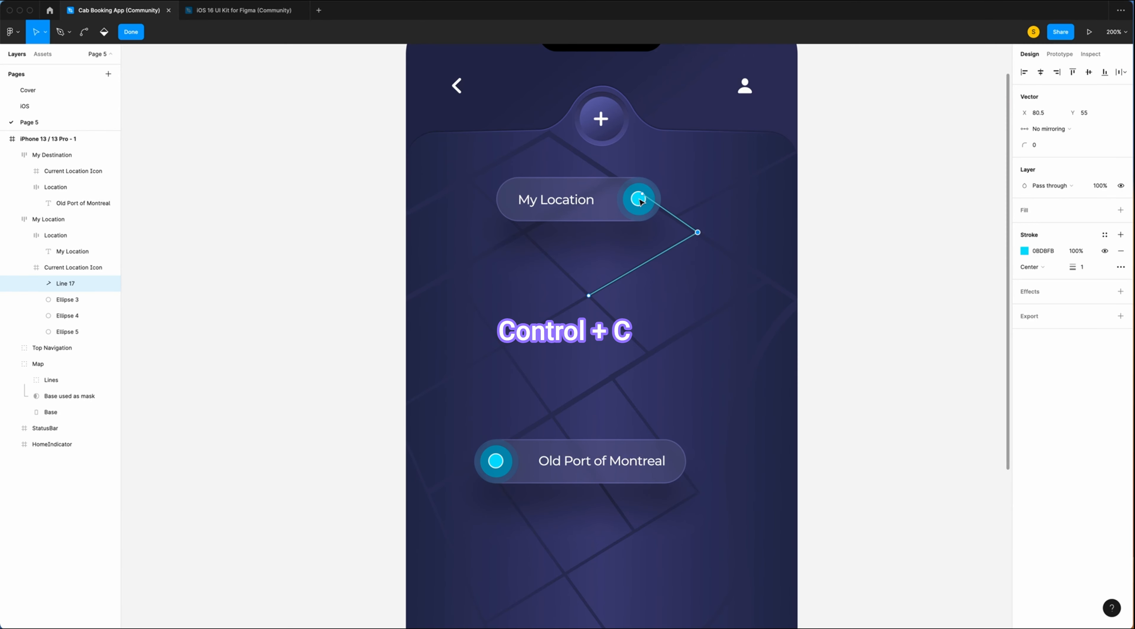
{"action": "left_click", "coordinate": [1083, 267]}
{"action": "type", "text": "2"}
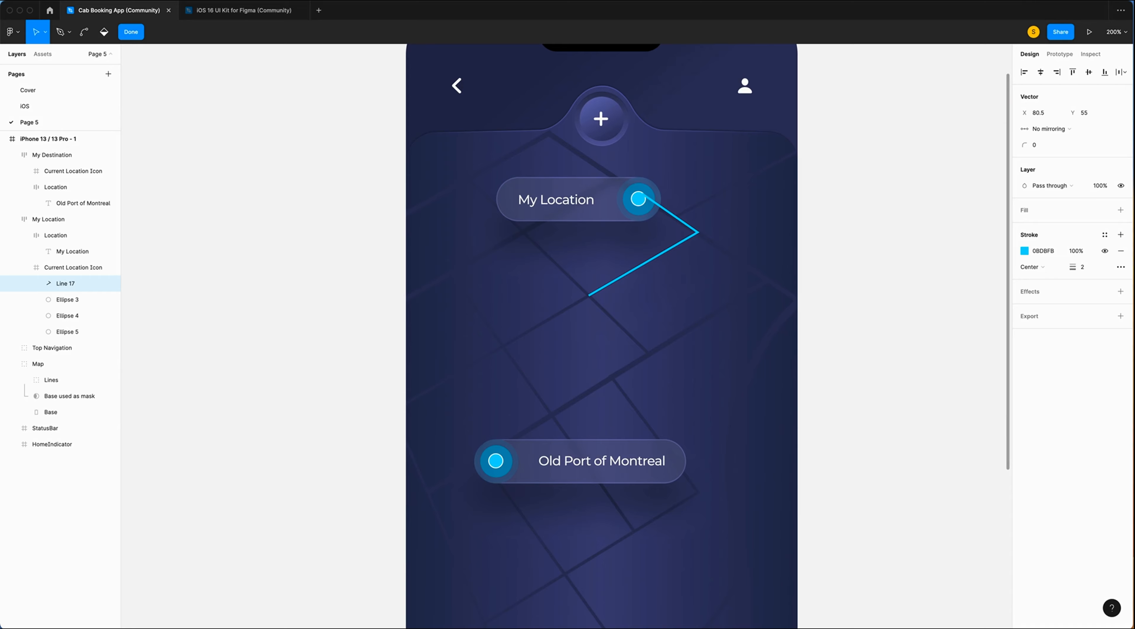
{"action": "key", "text": "Escape"}
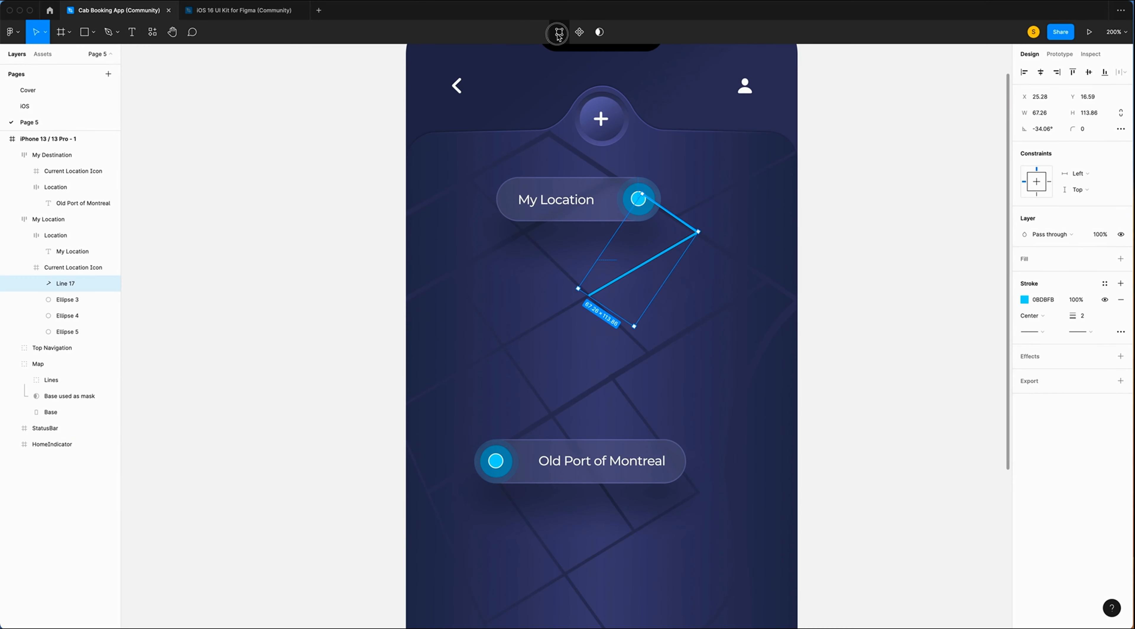
Extend the route from its lower end with another bend to Old Port of Montreal.
{"action": "left_click", "coordinate": [560, 32]}
{"action": "left_click", "coordinate": [590, 296]}
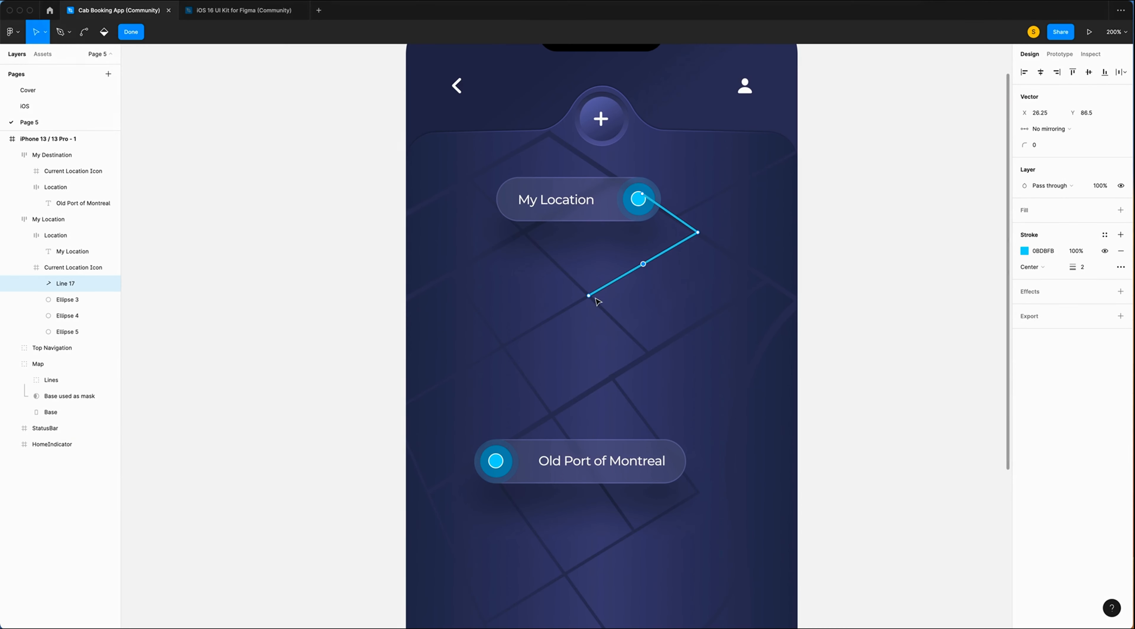
{"action": "left_click", "coordinate": [650, 352]}
{"action": "left_click", "coordinate": [514, 438]}
{"action": "scroll", "coordinate": [659, 256], "scroll_direction": "up", "scroll_amount": 5}
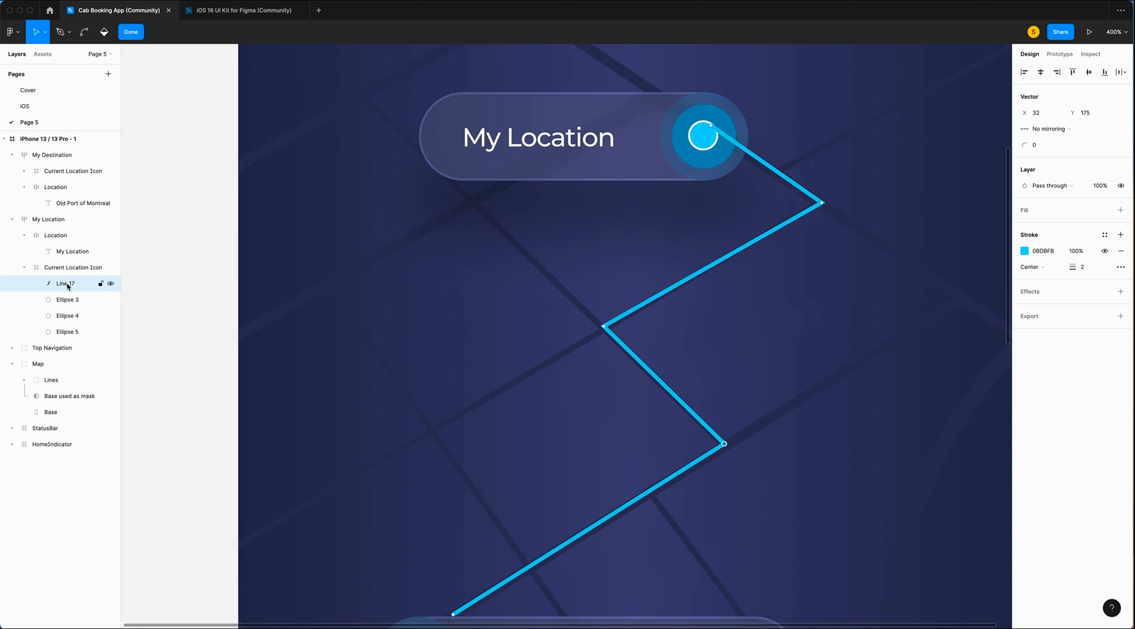
Move the route line layer under the phone frame and give it rounded ends.
{"action": "left_click_drag", "start_coordinate": [49, 147], "coordinate": [56, 195]}
{"action": "scroll", "coordinate": [710, 145], "scroll_direction": "up", "scroll_amount": 1}
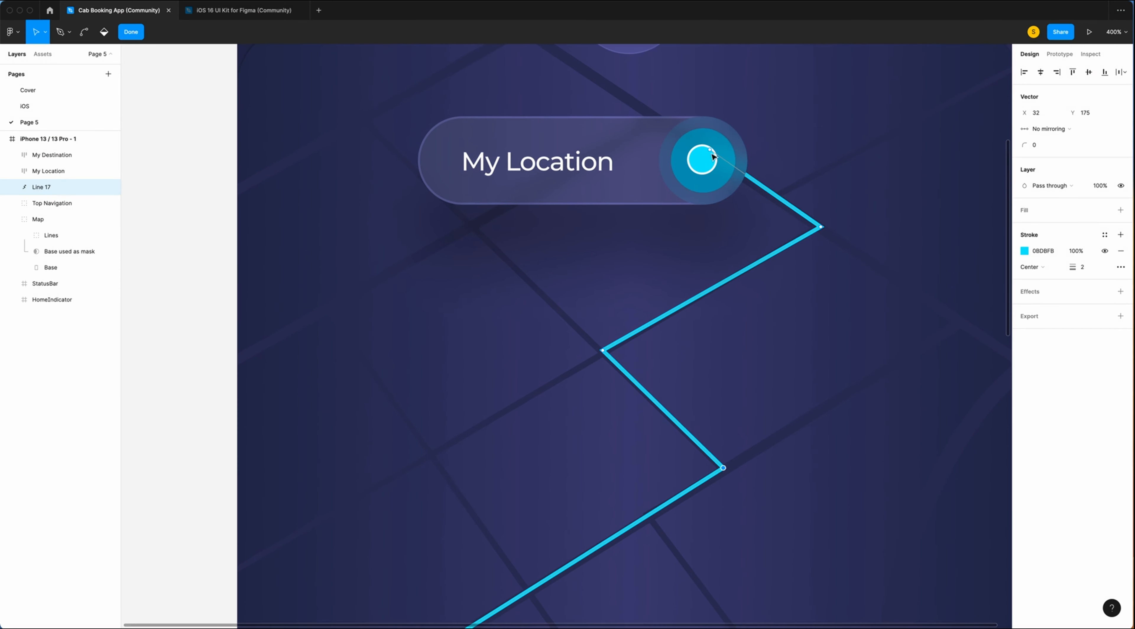
{"action": "left_click_drag", "start_coordinate": [709, 148], "coordinate": [702, 151]}
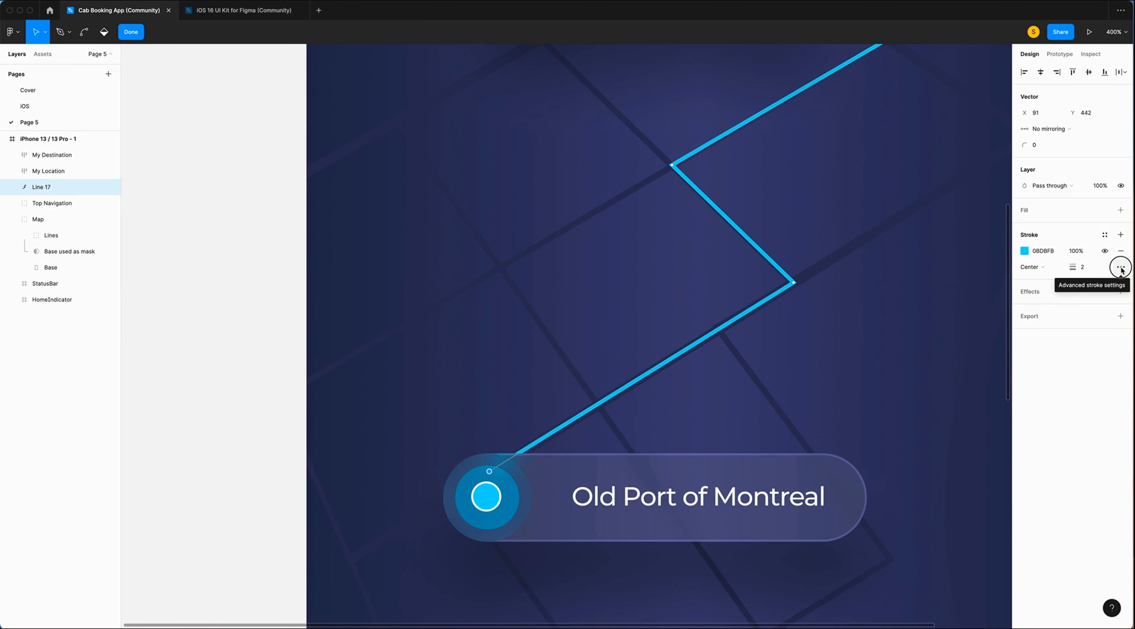
{"action": "left_click", "coordinate": [1121, 267]}
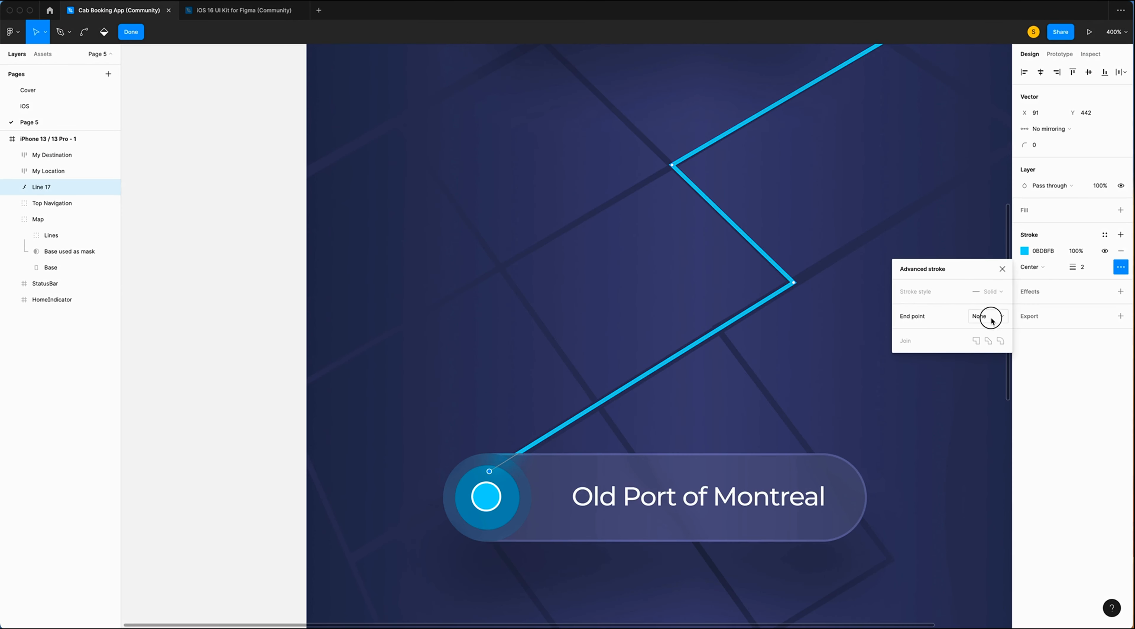
{"action": "left_click", "coordinate": [983, 321]}
{"action": "left_click", "coordinate": [1008, 398]}
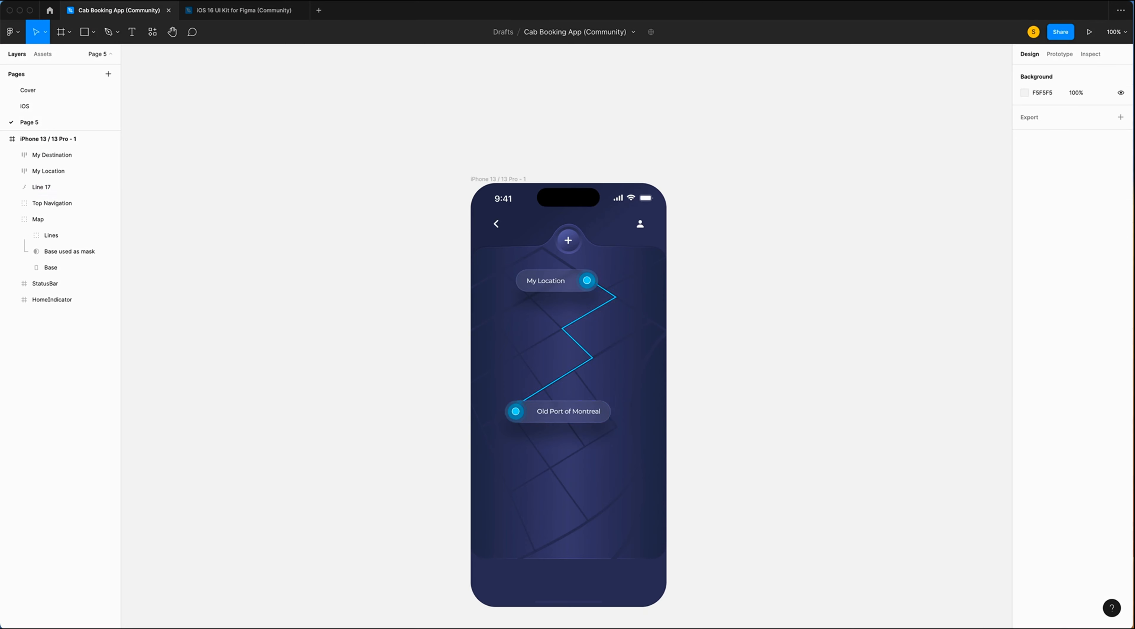
Move My Destination, My Location and the route line into the Map group, then collapse it.
{"action": "left_click", "coordinate": [48, 155]}
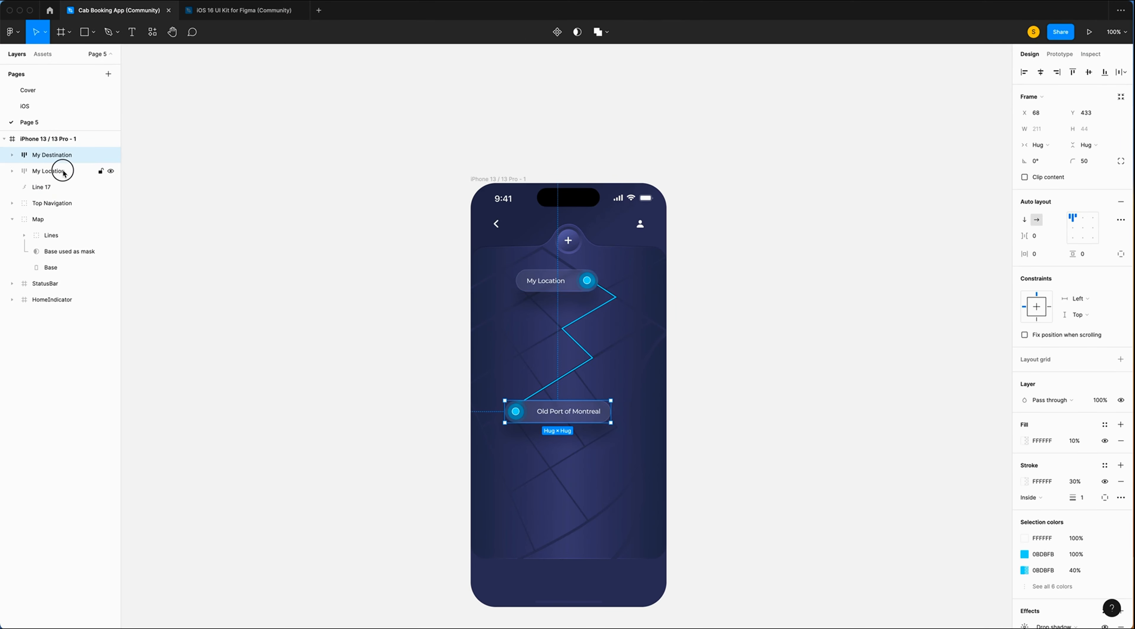
{"action": "left_click", "coordinate": [58, 171], "text": "shift"}
{"action": "left_click", "coordinate": [54, 189], "text": "shift"}
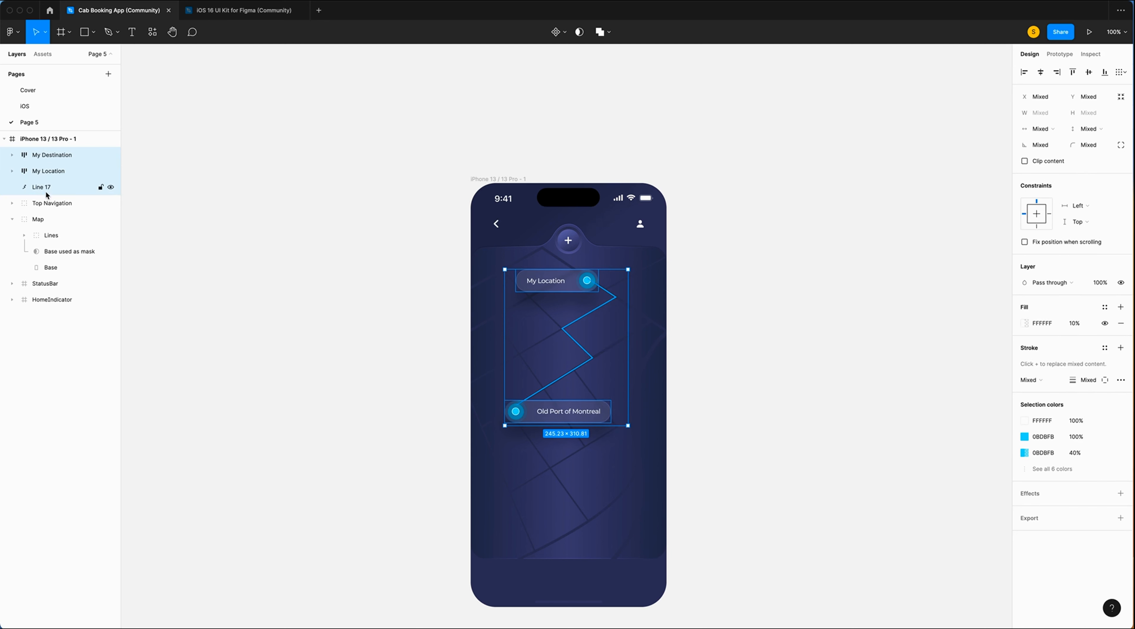
{"action": "left_click_drag", "start_coordinate": [69, 181], "coordinate": [47, 227]}
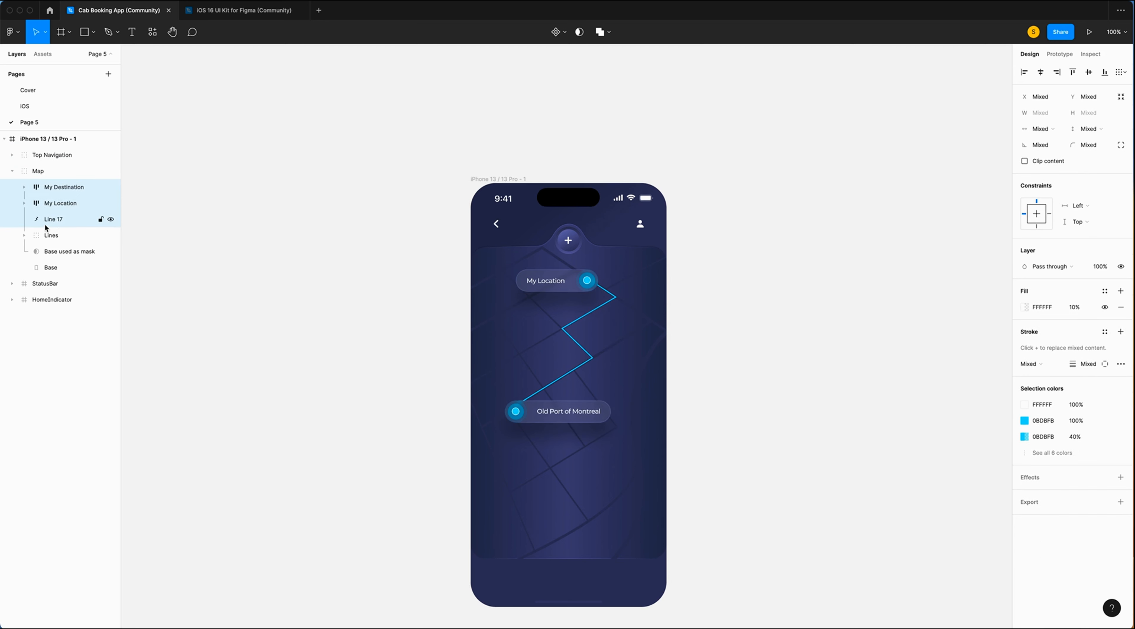
{"action": "left_click", "coordinate": [11, 172]}
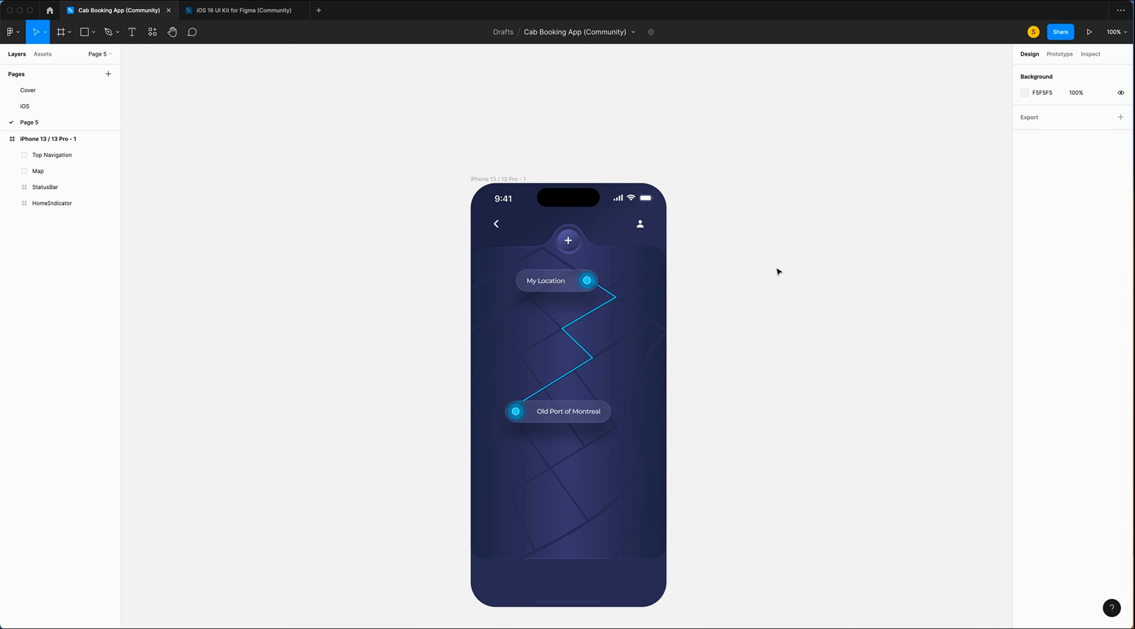
Draw a rectangle across the phone's lower part, 320 tall with 30 corner radius.
{"action": "scroll", "coordinate": [719, 334], "scroll_direction": "up", "scroll_amount": 5}
{"action": "left_click", "coordinate": [92, 31]}
{"action": "left_click", "coordinate": [102, 56]}
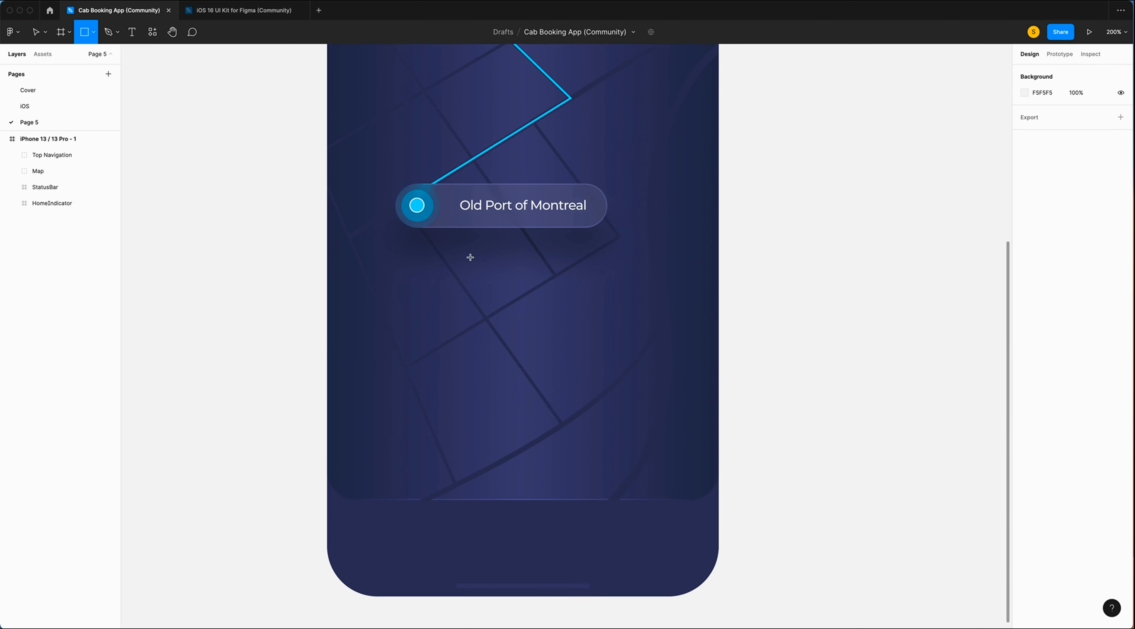
{"action": "left_click_drag", "start_coordinate": [327, 248], "coordinate": [719, 526]}
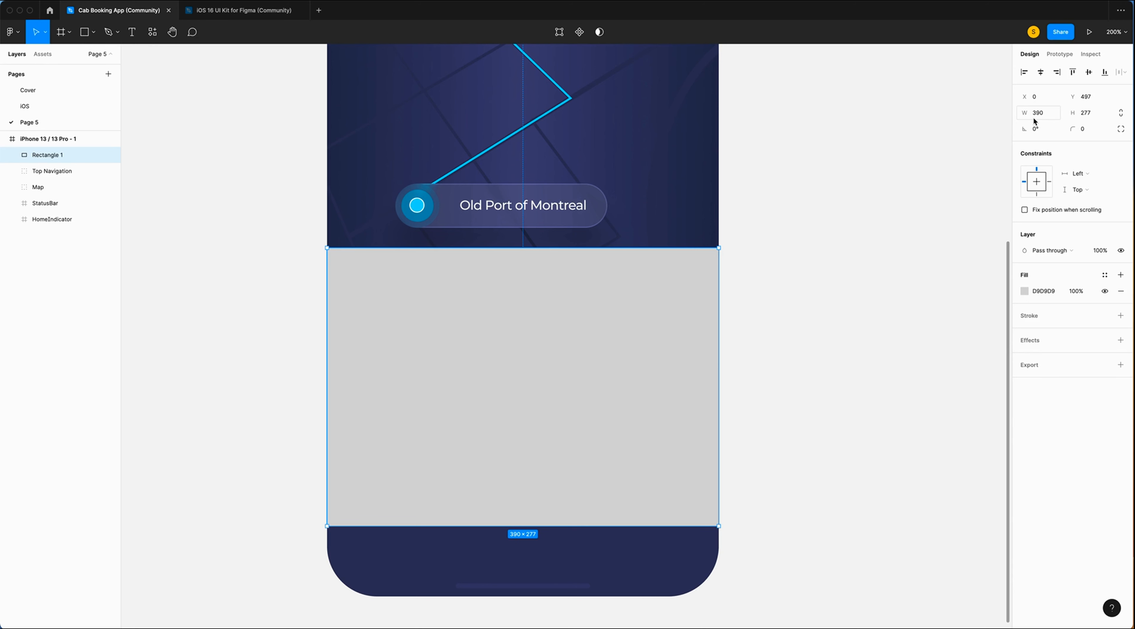
{"action": "left_click", "coordinate": [1092, 114]}
{"action": "type", "text": "320"}
{"action": "key", "text": "Return"}
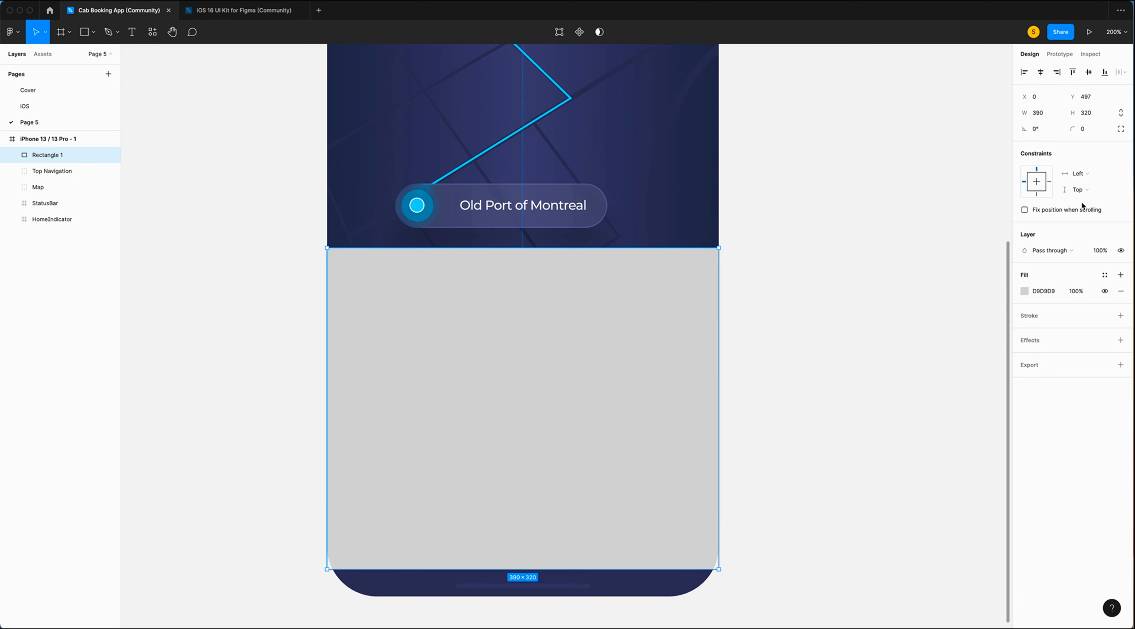
{"action": "left_click", "coordinate": [1088, 128]}
{"action": "type", "text": "30"}
{"action": "key", "text": "Return"}
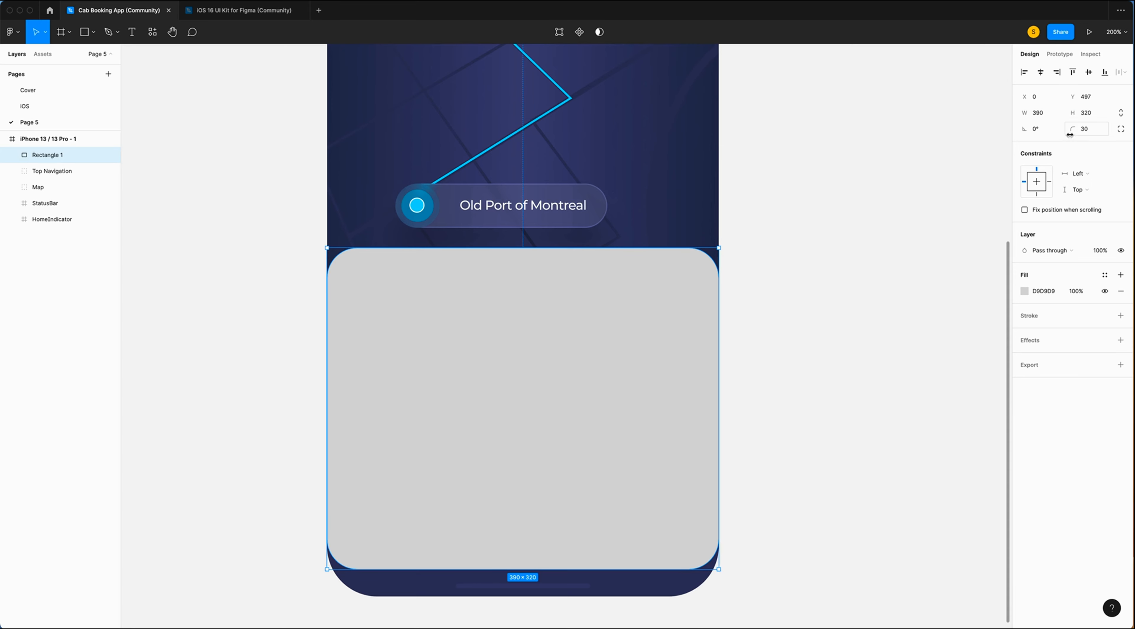
Fill the panel with a linear gradient from CED2E9 to B0B9E5.
{"action": "left_click", "coordinate": [1024, 291]}
{"action": "left_click", "coordinate": [908, 293]}
{"action": "left_click", "coordinate": [911, 307]}
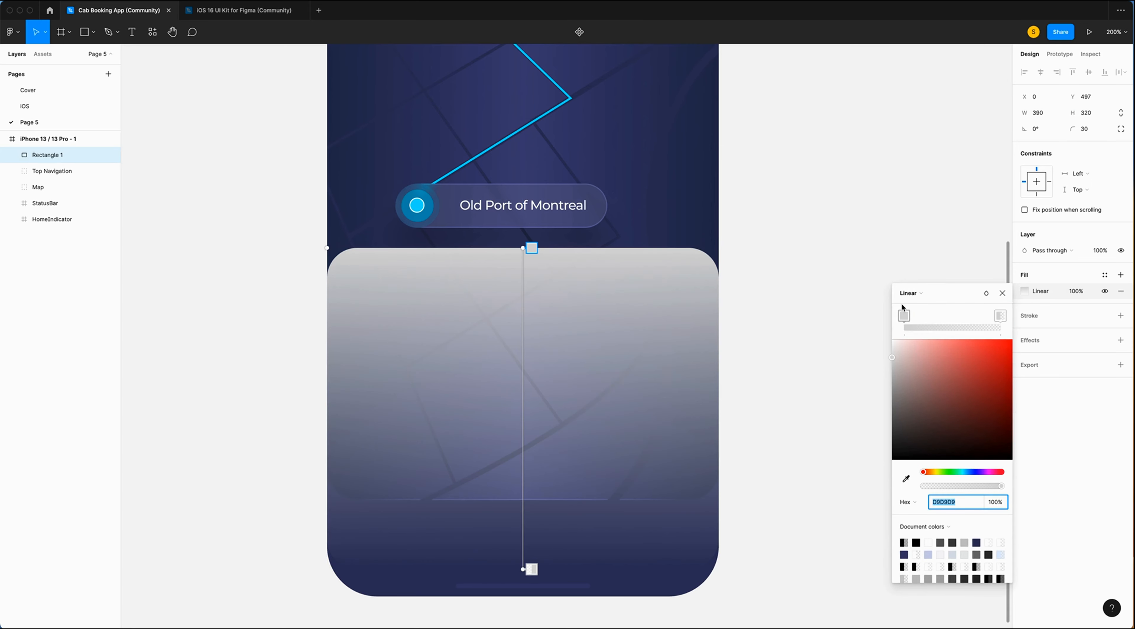
{"action": "left_click", "coordinate": [961, 503]}
{"action": "type", "text": "CED2E9"}
{"action": "key", "text": "Return"}
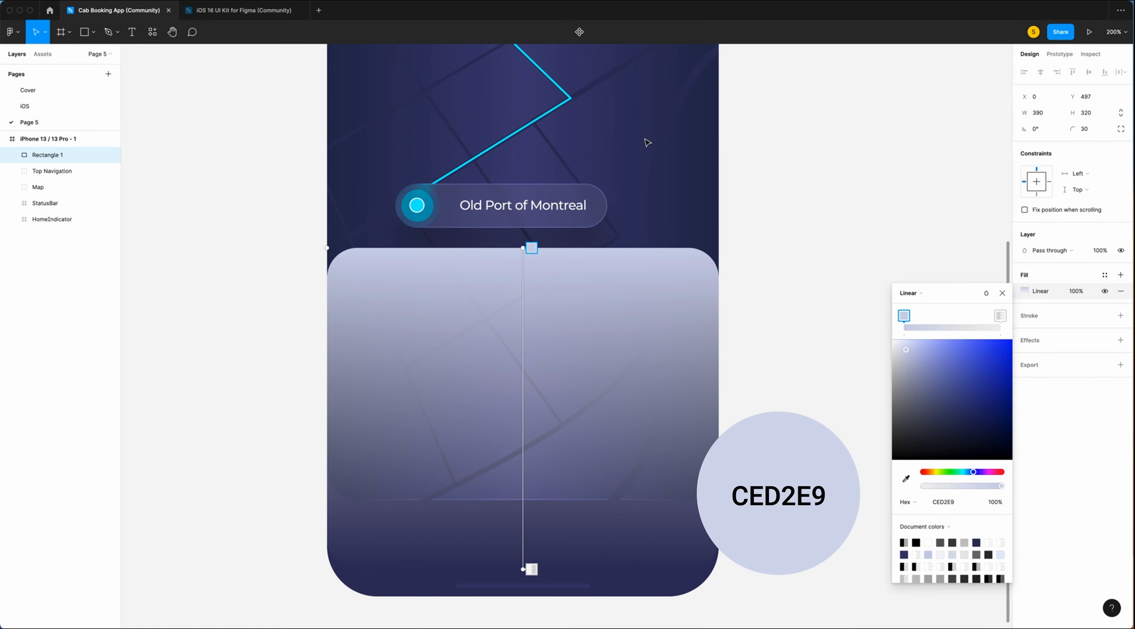
{"action": "left_click", "coordinate": [533, 569]}
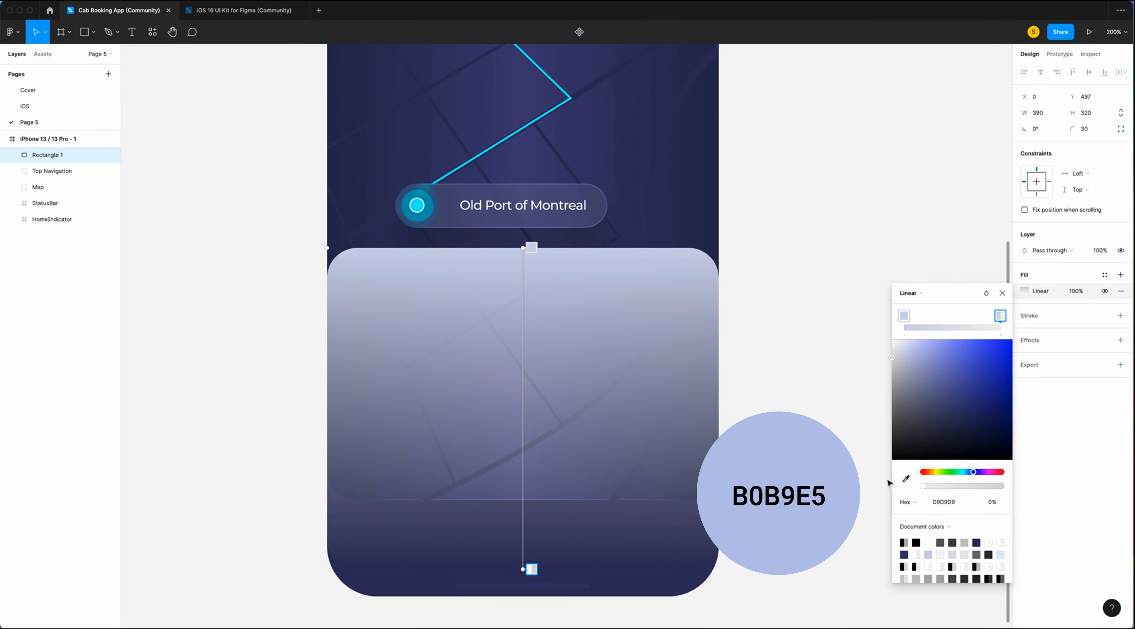
{"action": "left_click", "coordinate": [957, 503]}
{"action": "type", "text": "b0-b"}
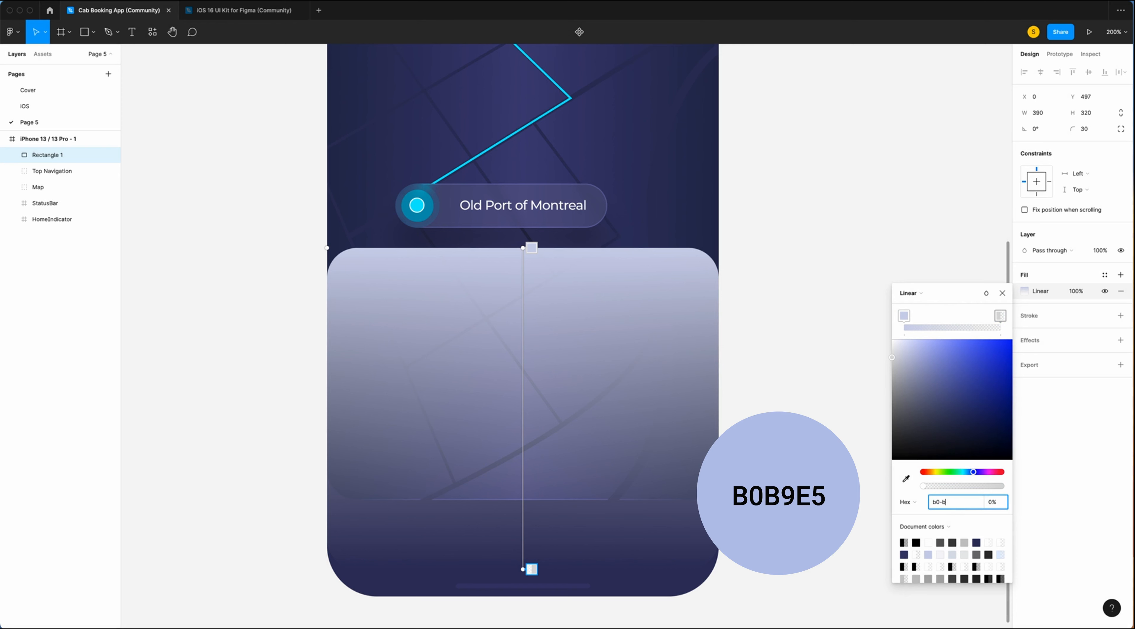
{"action": "type", "text": "9e5"}
{"action": "key", "text": "Return"}
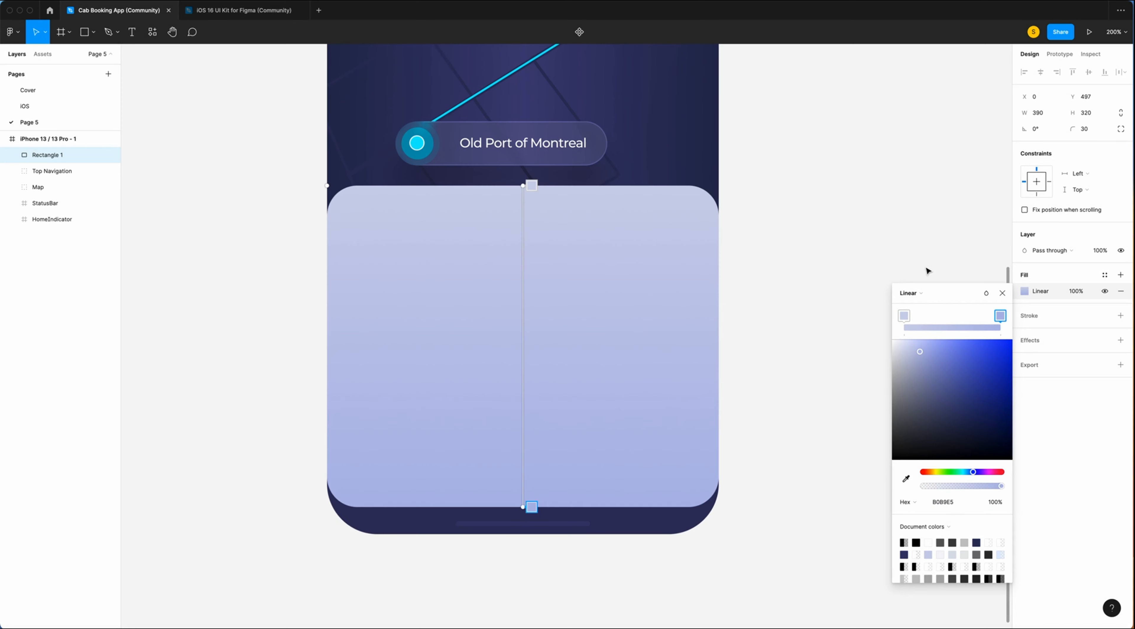
{"action": "left_click", "coordinate": [1003, 293]}
Layer a second, shorter linear gradient fill B0B9E5 to C6CCE9 at 100%, and add a stroke.
{"action": "left_click", "coordinate": [1122, 277]}
{"action": "left_click", "coordinate": [1025, 291]}
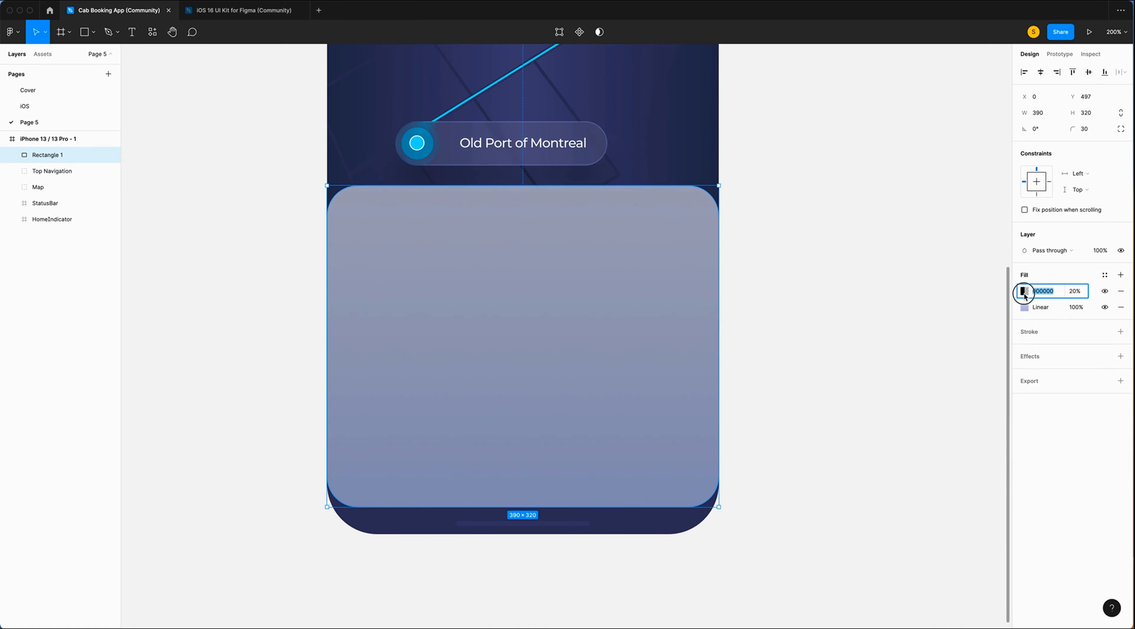
{"action": "left_click", "coordinate": [910, 293]}
{"action": "left_click", "coordinate": [914, 309]}
{"action": "left_click_drag", "start_coordinate": [525, 506], "coordinate": [528, 282]}
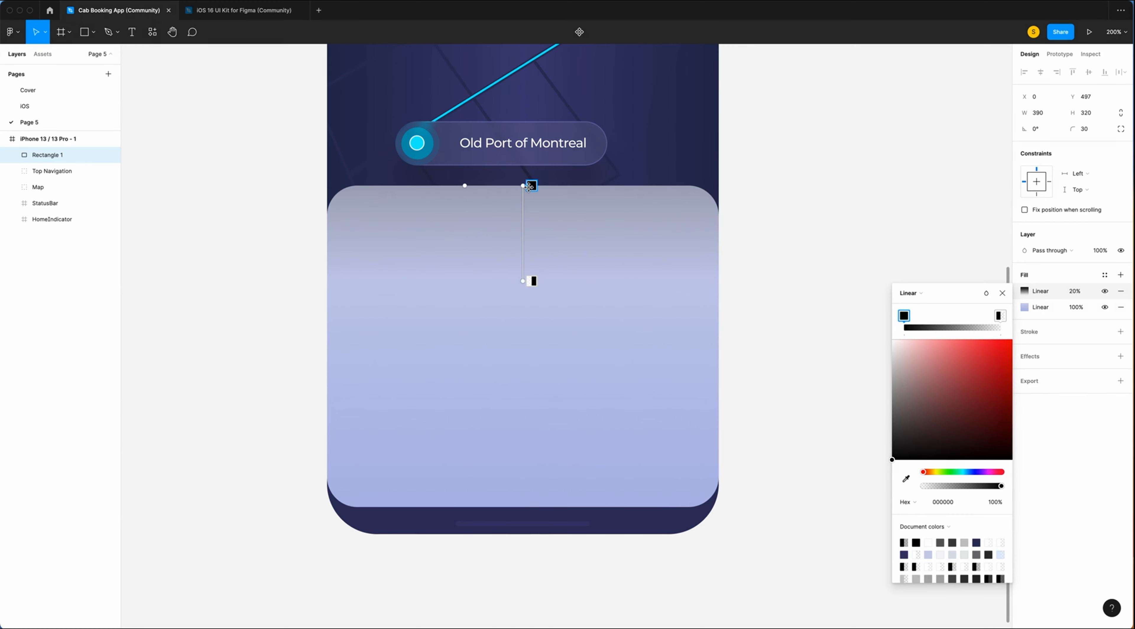
{"action": "left_click", "coordinate": [961, 502]}
{"action": "type", "text": "b0"}
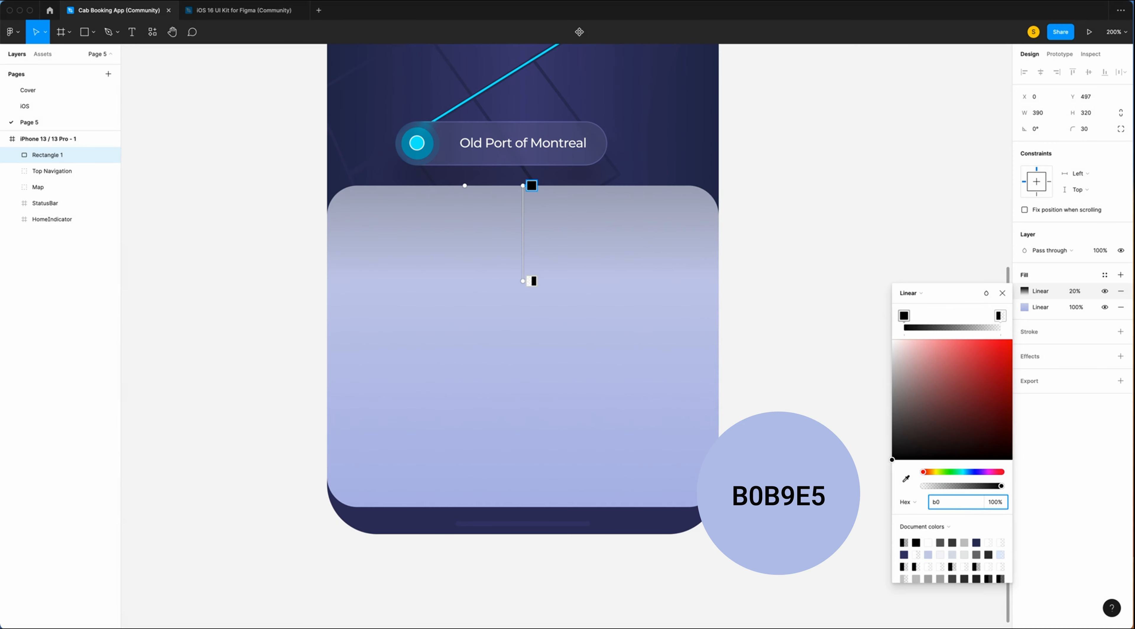
{"action": "type", "text": "b9e5"}
{"action": "key", "text": "Return"}
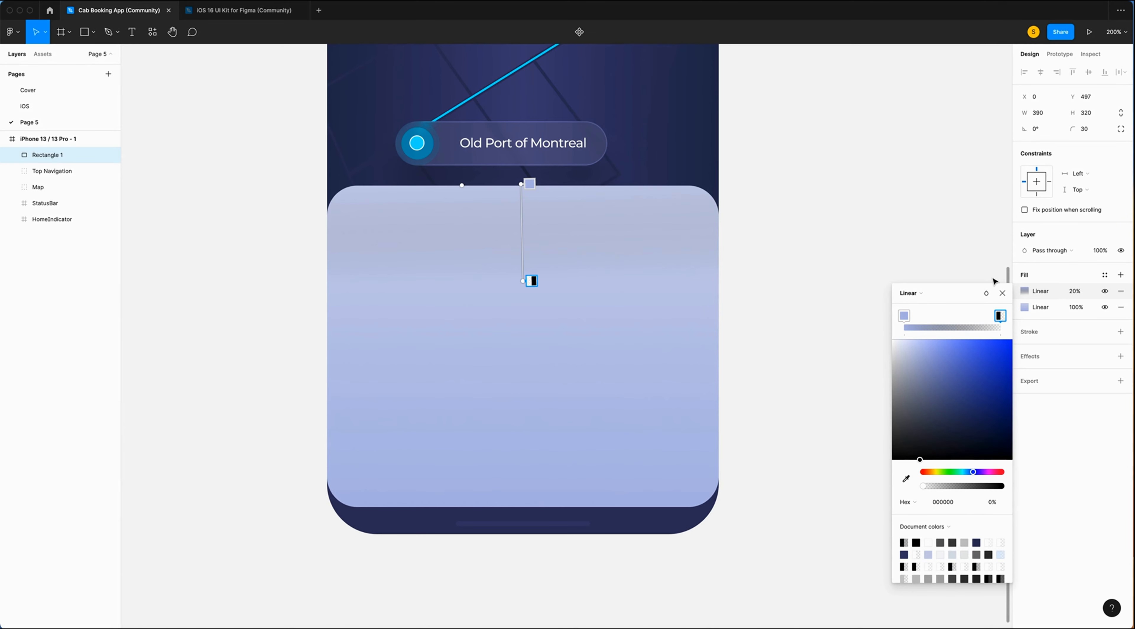
{"action": "left_click", "coordinate": [950, 499]}
{"action": "type", "text": "c6cc"}
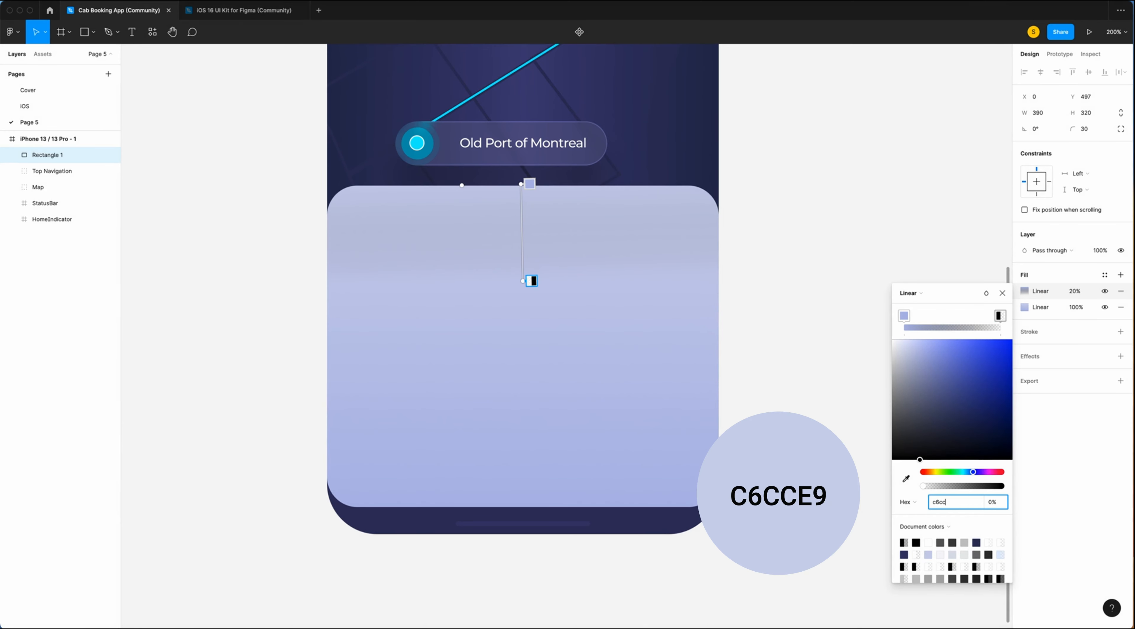
{"action": "type", "text": "e9"}
{"action": "key", "text": "Return"}
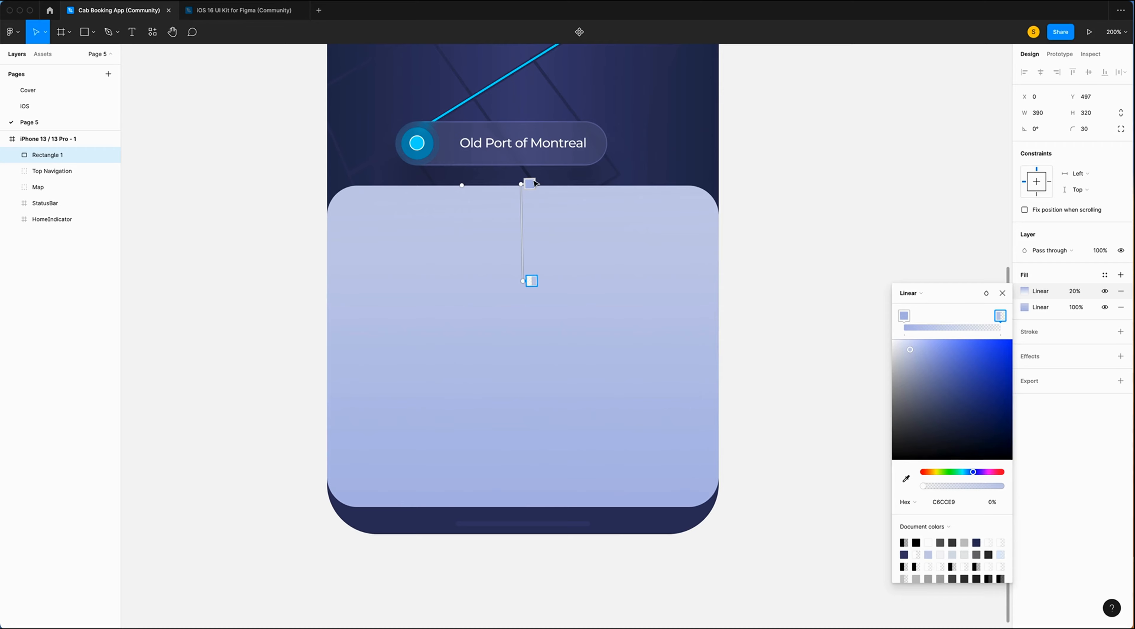
{"action": "left_click", "coordinate": [1080, 294]}
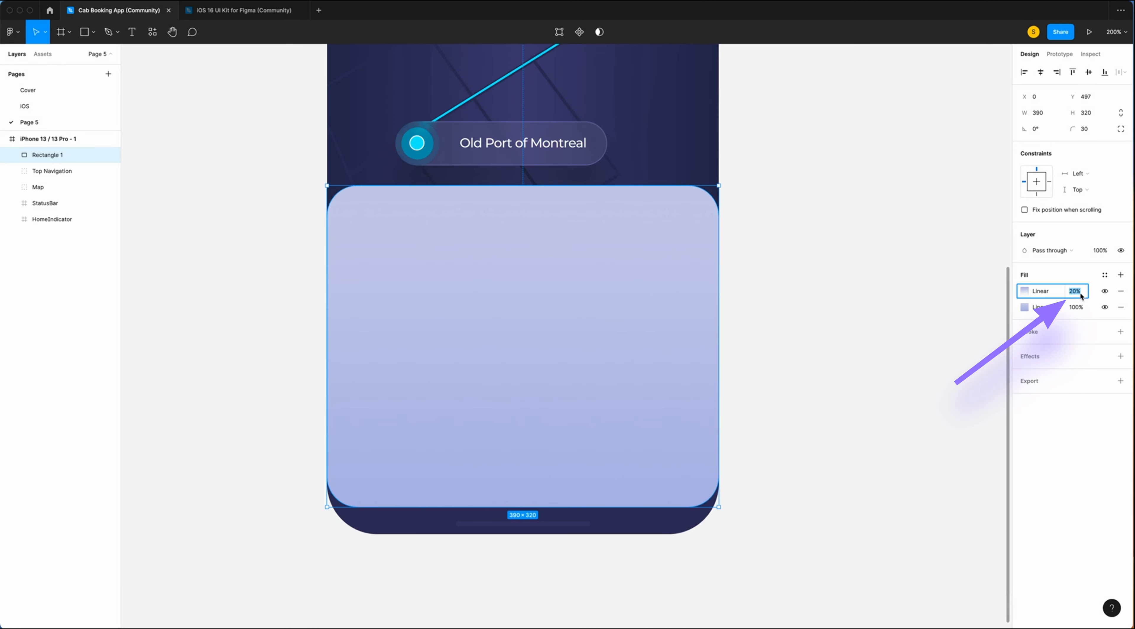
{"action": "type", "text": "100"}
{"action": "key", "text": "Return"}
{"action": "scroll", "coordinate": [418, 117], "scroll_direction": "up", "scroll_amount": 1}
{"action": "left_click", "coordinate": [1121, 332]}
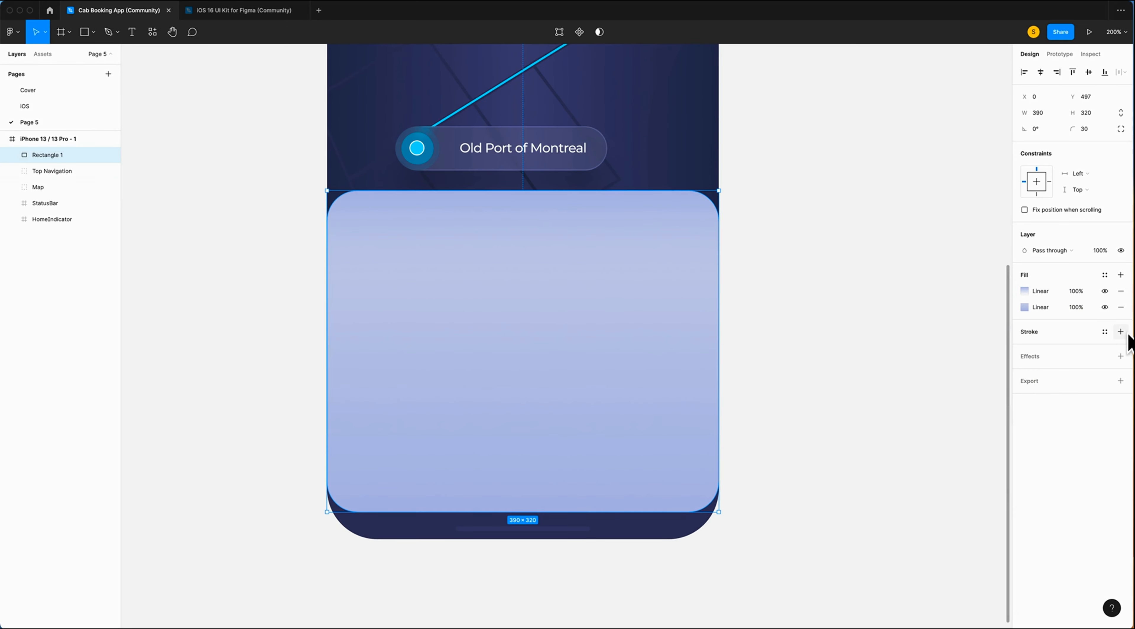
Make the stroke a white-to-transparent linear gradient shortened toward the top edge.
{"action": "left_click", "coordinate": [1025, 347]}
{"action": "left_click", "coordinate": [930, 352]}
{"action": "left_click", "coordinate": [932, 363]}
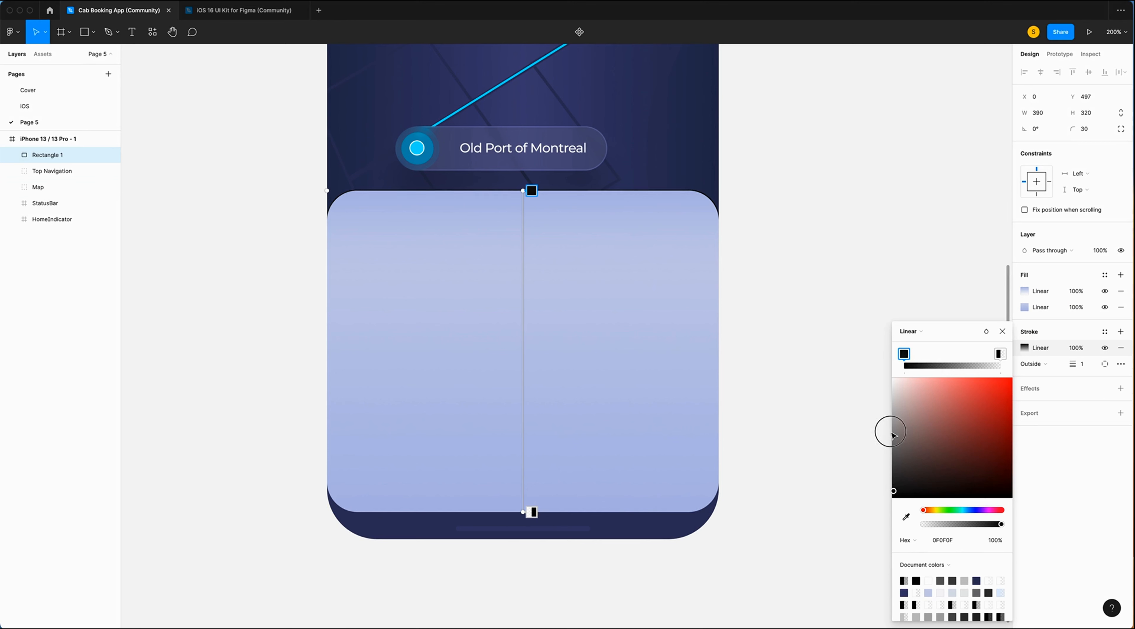
{"action": "left_click", "coordinate": [1000, 354]}
{"action": "left_click_drag", "start_coordinate": [893, 498], "coordinate": [854, 269]}
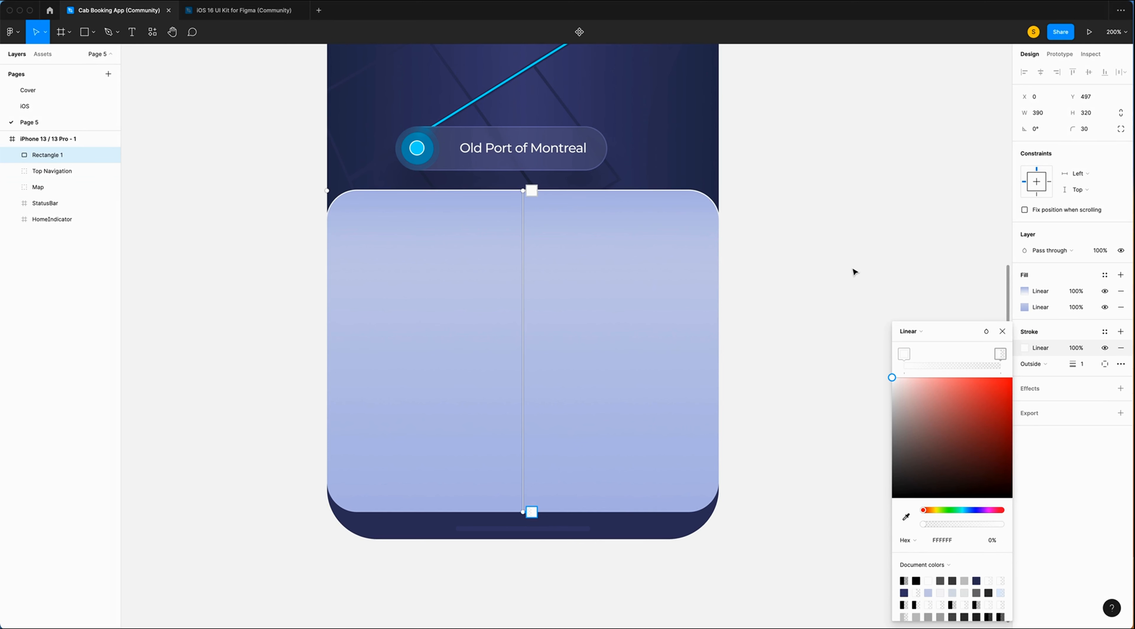
{"action": "left_click_drag", "start_coordinate": [523, 512], "coordinate": [526, 251]}
{"action": "left_click", "coordinate": [905, 354]}
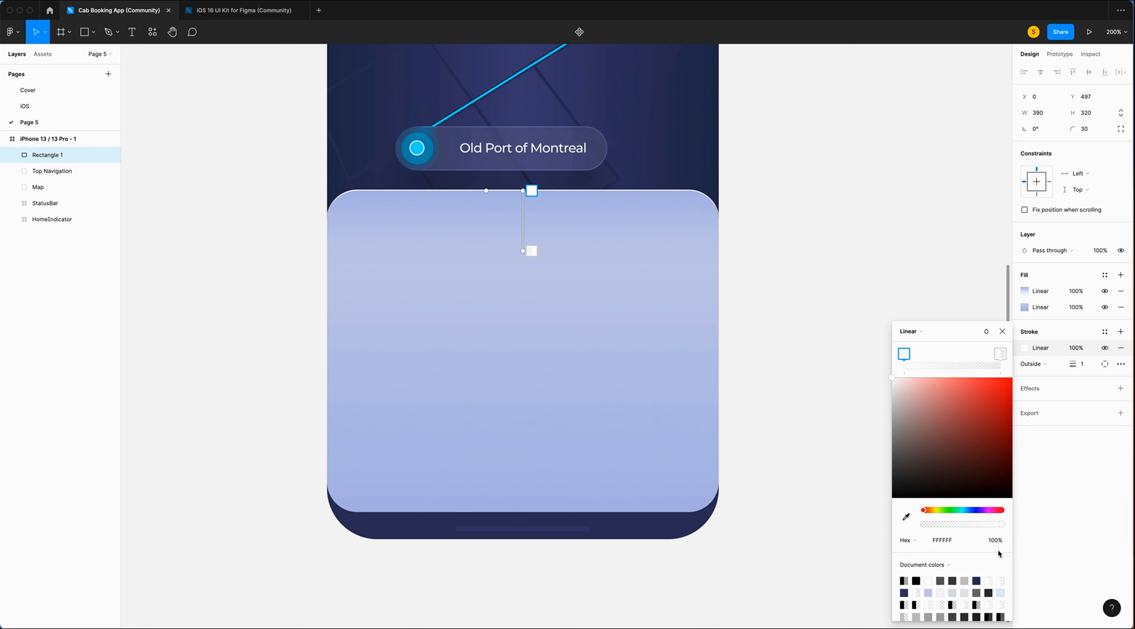
{"action": "left_click", "coordinate": [1005, 544]}
{"action": "double_click", "coordinate": [1001, 541]}
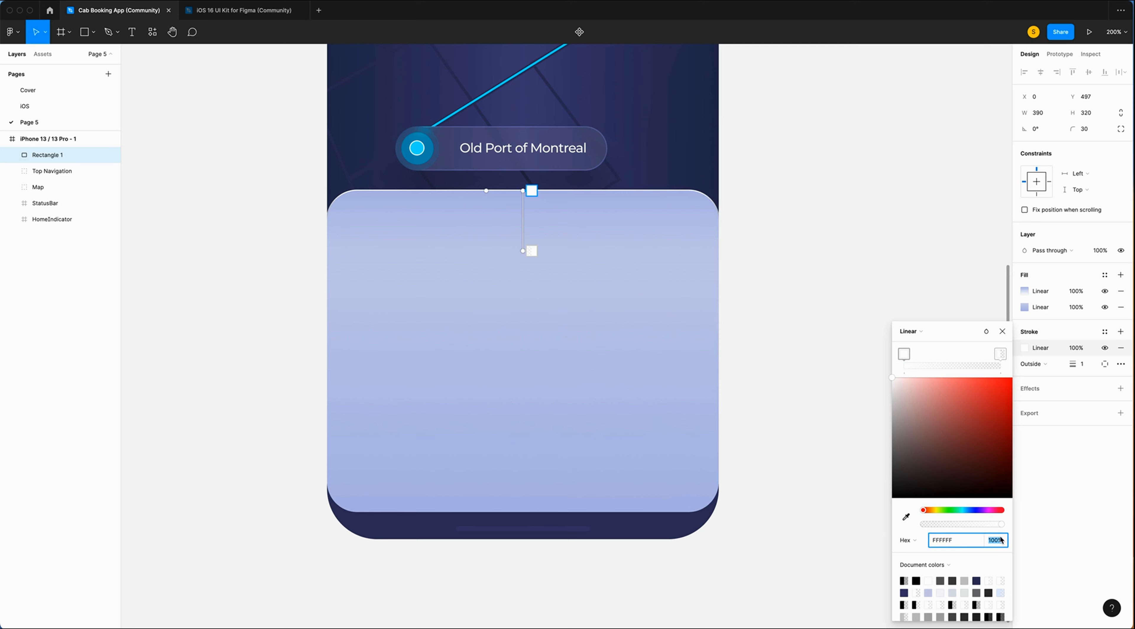
{"action": "scroll", "coordinate": [961, 331], "scroll_direction": "up", "scroll_amount": 3}
Set the stroke's blend mode to Soft light and position it Inside.
{"action": "left_click", "coordinate": [986, 332]}
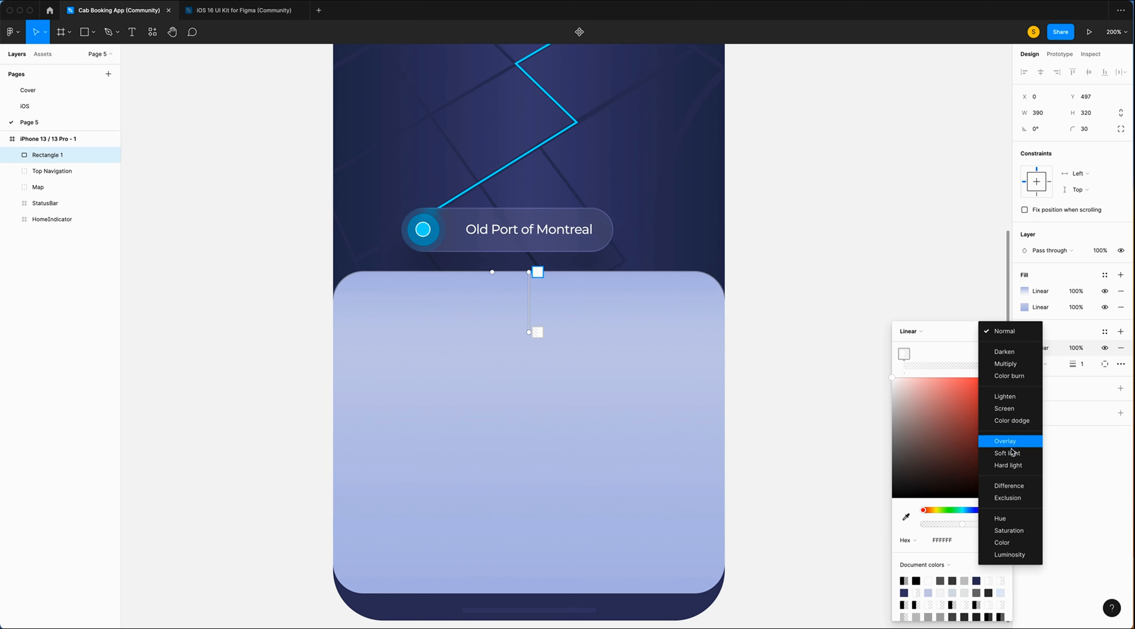
{"action": "left_click", "coordinate": [1010, 453]}
{"action": "left_click", "coordinate": [1041, 364]}
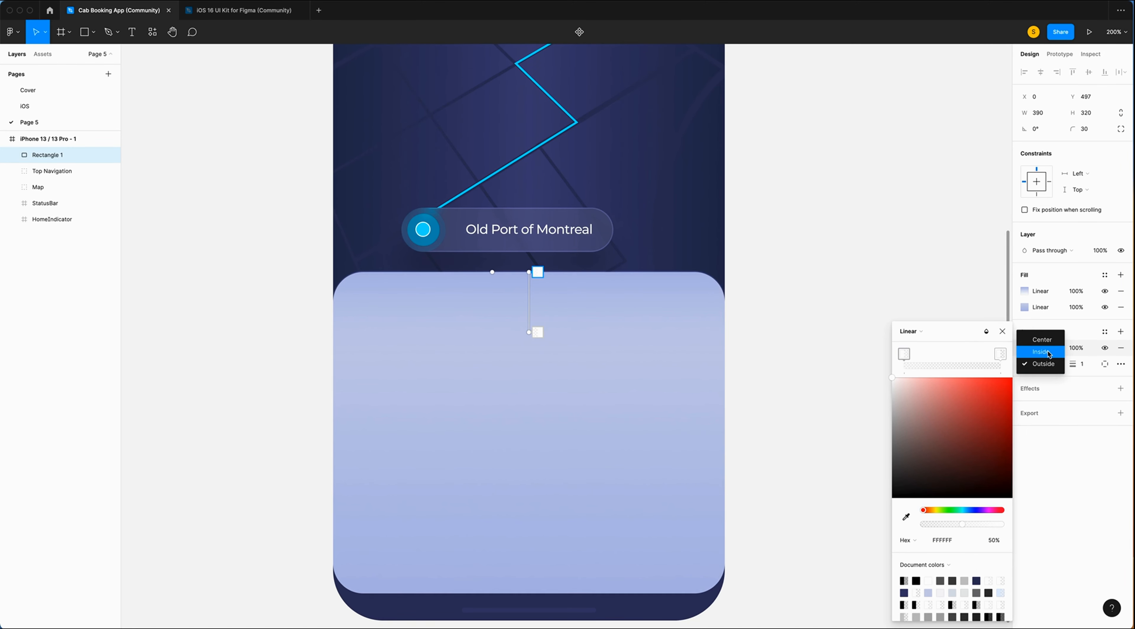
{"action": "left_click", "coordinate": [1050, 354]}
{"action": "left_click", "coordinate": [1003, 331]}
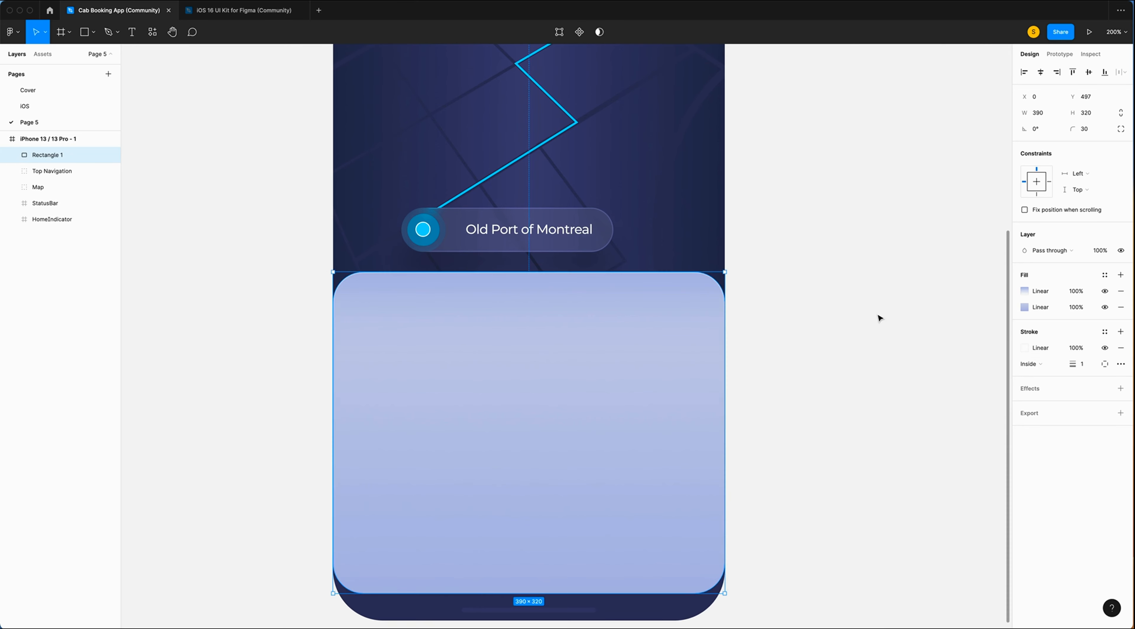
{"action": "key", "text": "Escape"}
{"action": "scroll", "coordinate": [508, 452], "scroll_direction": "up", "scroll_amount": 5, "text": "ctrl"}
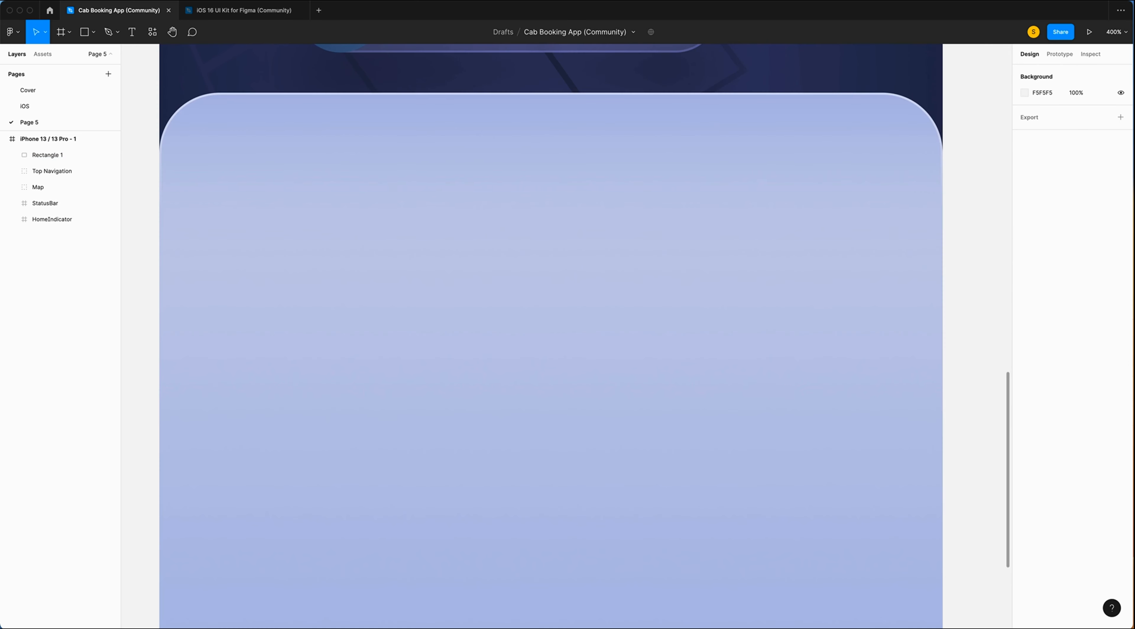
Paste the ModalHomeIndicator into the phone frame and move it up to Y 463.
{"action": "right_click", "coordinate": [376, 301]}
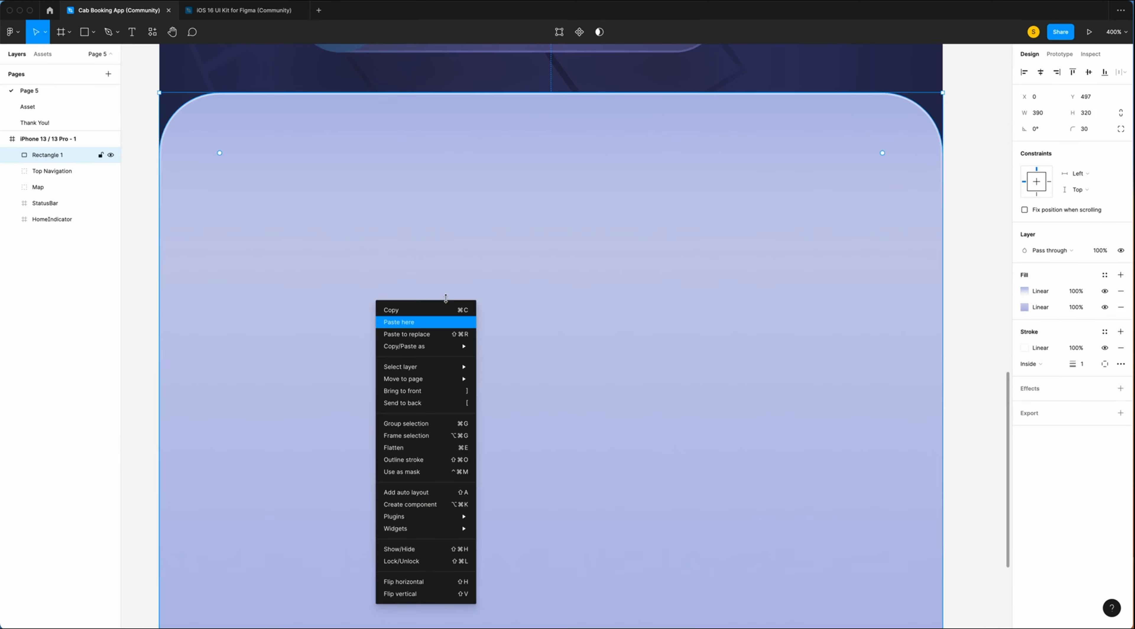
{"action": "left_click", "coordinate": [397, 319]}
{"action": "scroll", "coordinate": [397, 320], "scroll_direction": "down", "scroll_amount": 5}
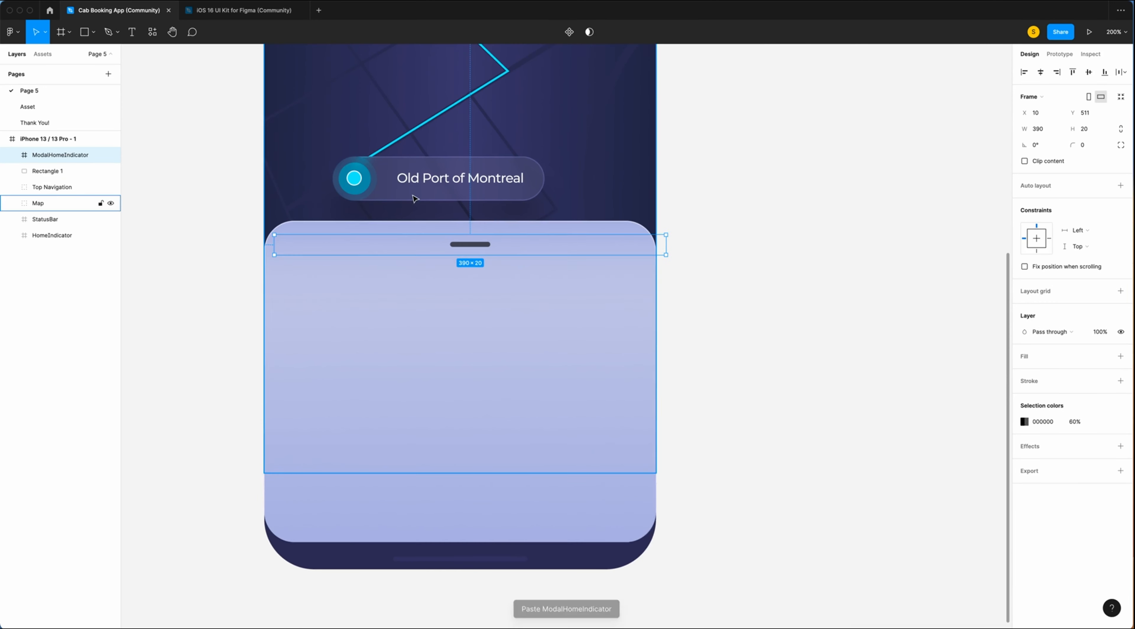
{"action": "scroll", "coordinate": [709, 271], "scroll_direction": "left", "scroll_amount": 2}
{"action": "left_click", "coordinate": [710, 271]}
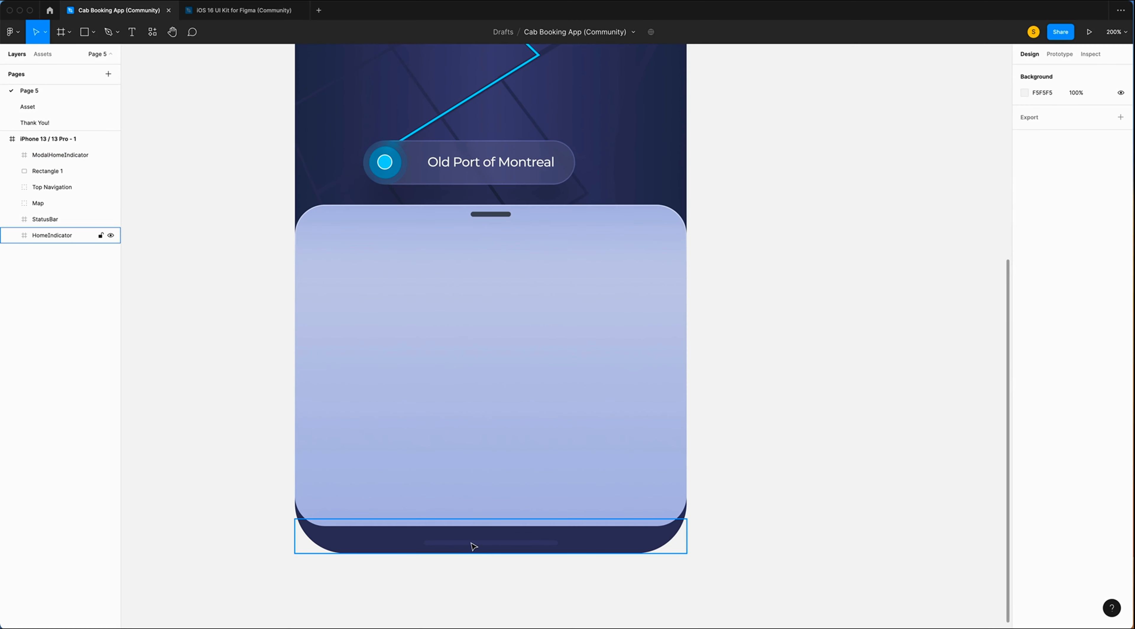
{"action": "left_click", "coordinate": [490, 551]}
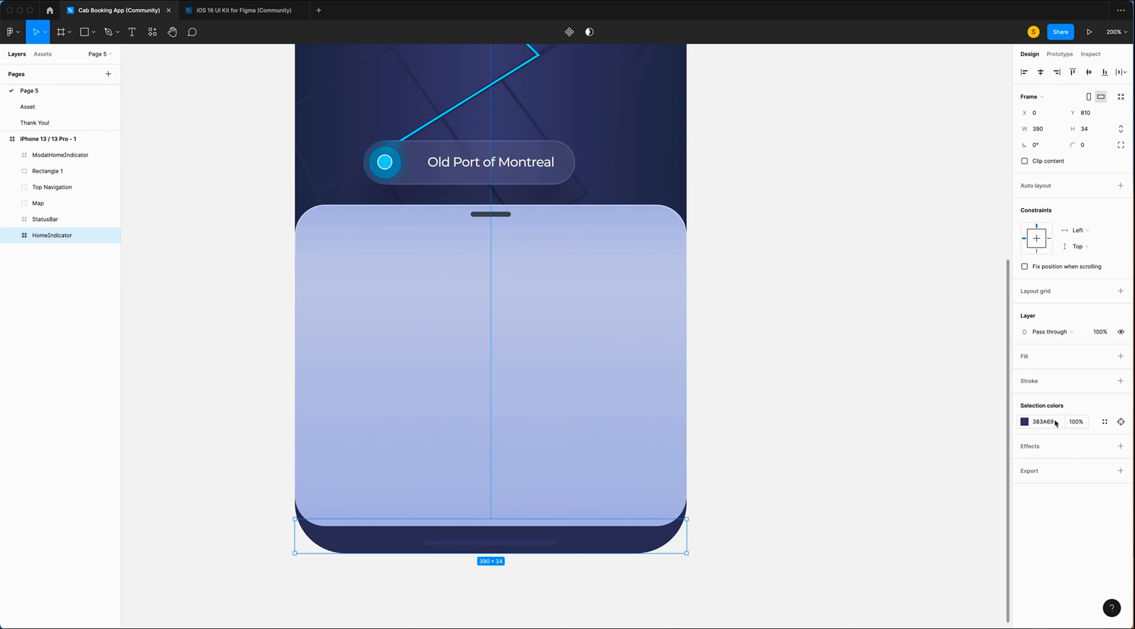
{"action": "left_click", "coordinate": [1095, 116]}
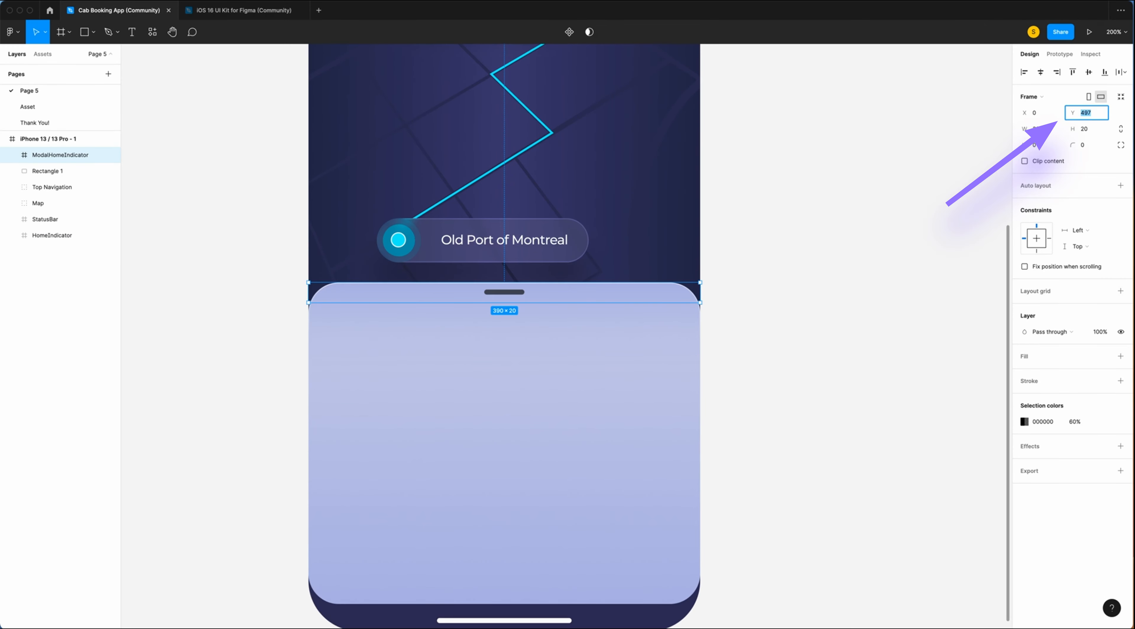
{"action": "type", "text": "463"}
{"action": "key", "text": "Return"}
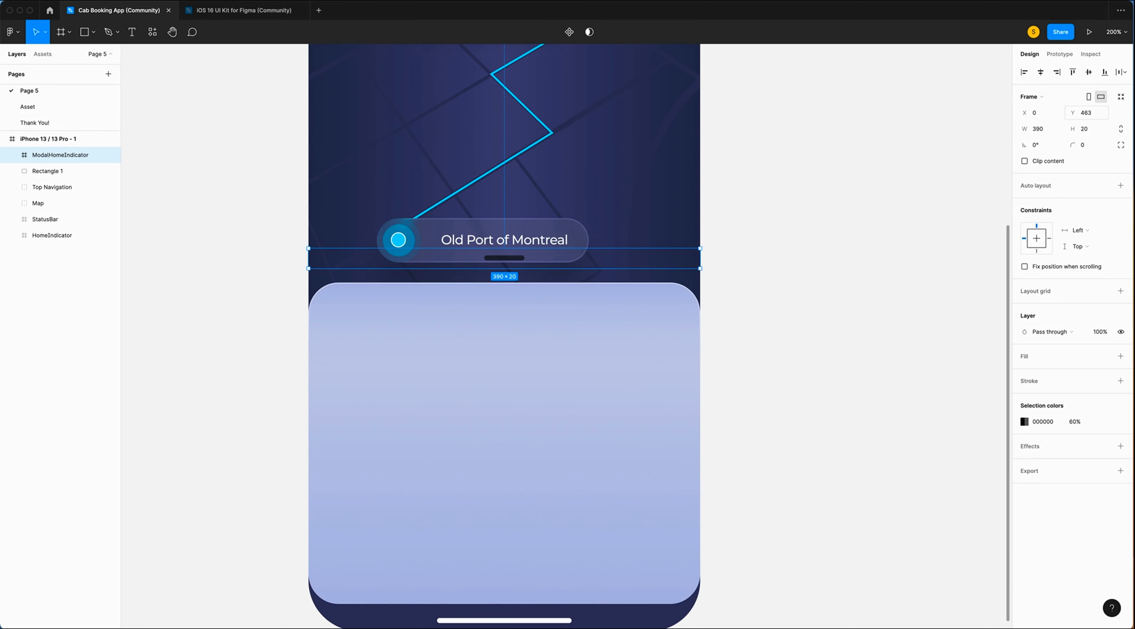
Drag the lavender panel rectangle up and rename its layer Base.
{"action": "left_click", "coordinate": [495, 375]}
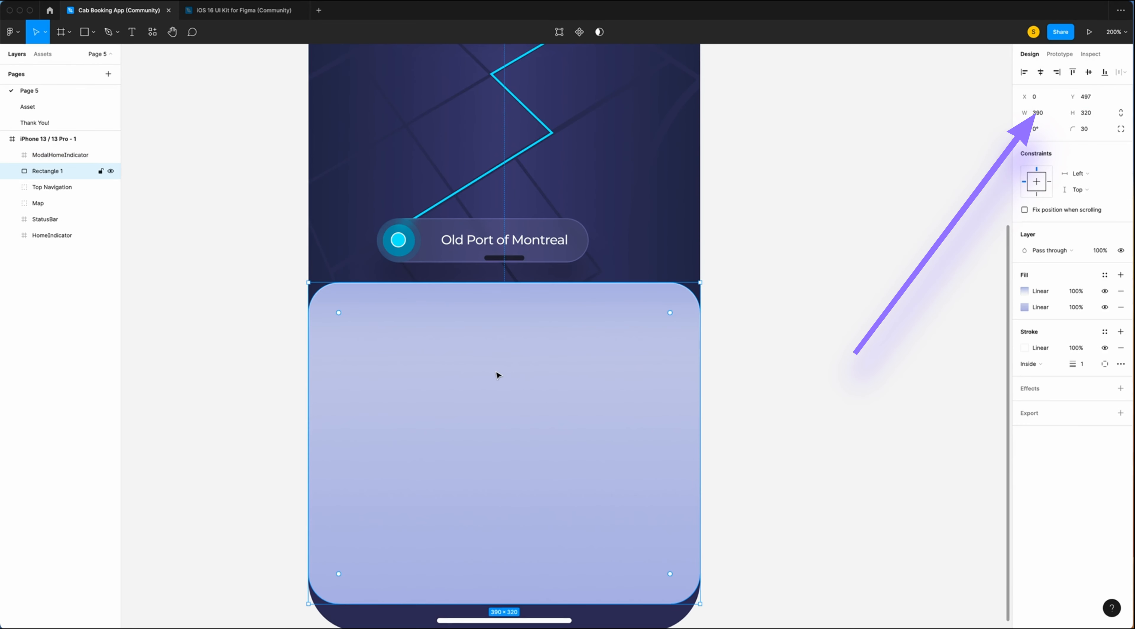
{"action": "left_click_drag", "start_coordinate": [497, 375], "coordinate": [497, 341]}
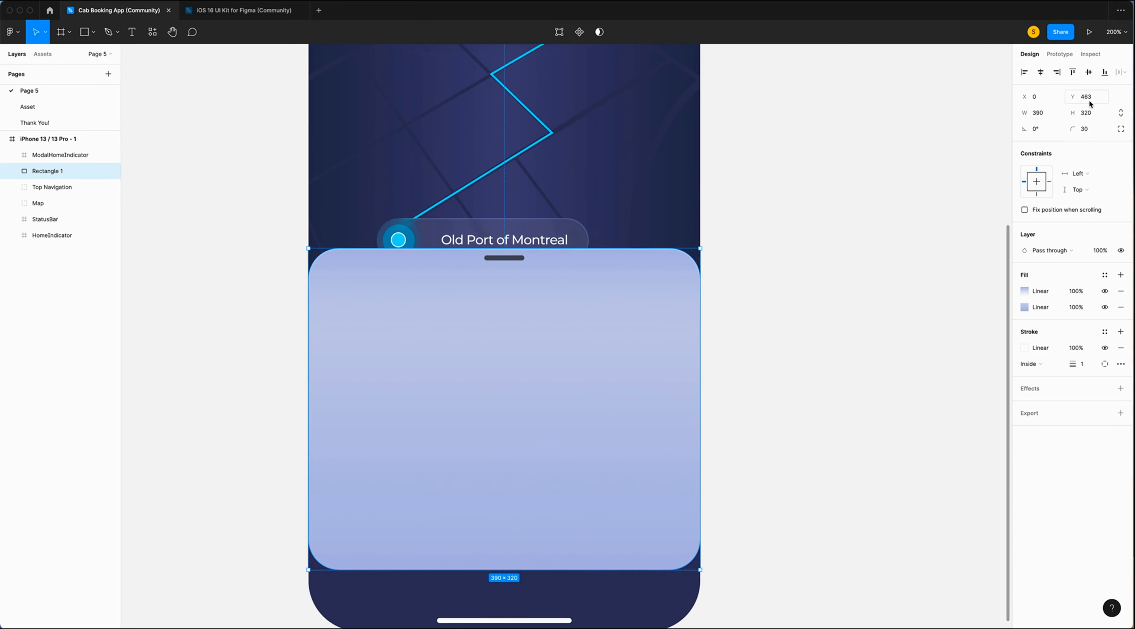
{"action": "double_click", "coordinate": [50, 171]}
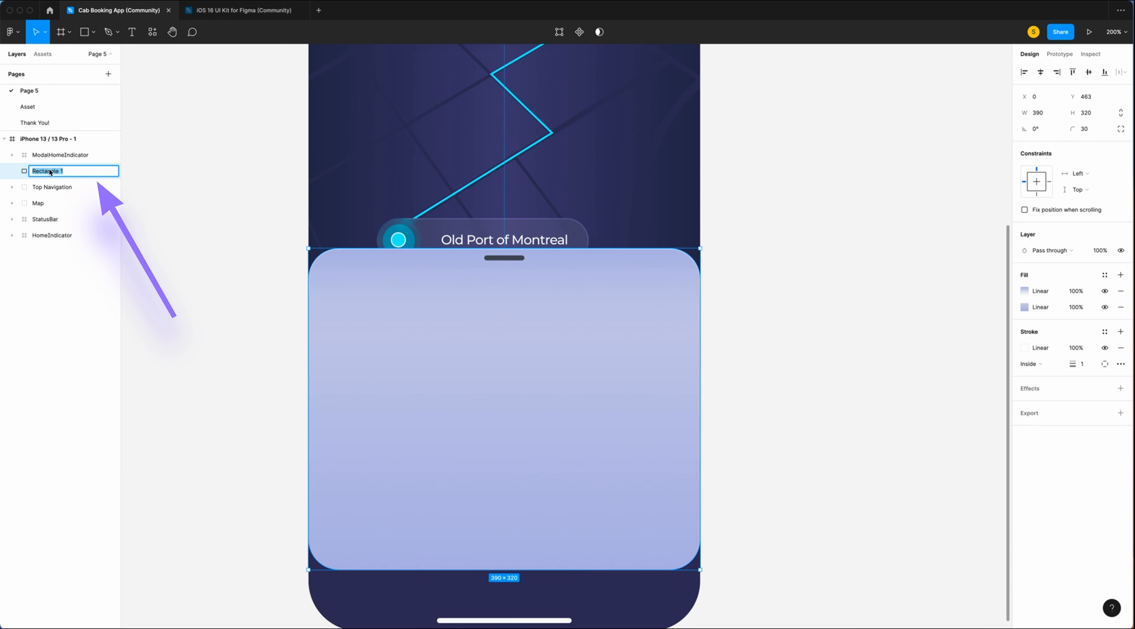
{"action": "type", "text": "Base"}
{"action": "key", "text": "Return"}
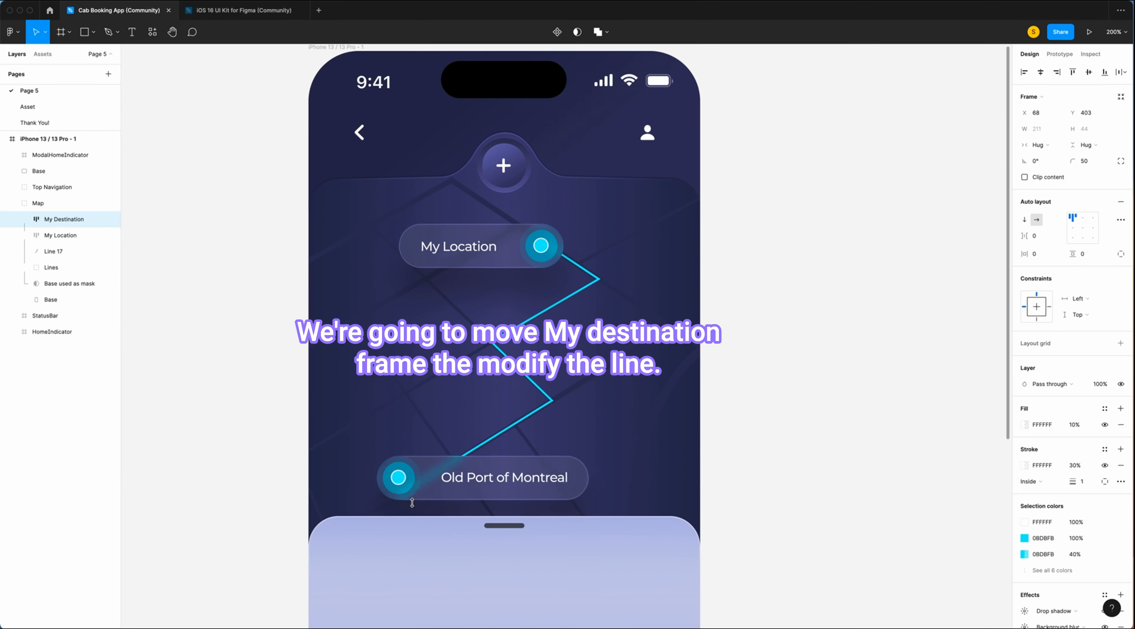
Drag Base's bottom-middle point upward so its bottom edge curves into an arch.
{"action": "left_click", "coordinate": [413, 481]}
{"action": "left_click", "coordinate": [167, 208]}
{"action": "scroll", "coordinate": [823, 330], "scroll_direction": "down", "scroll_amount": 5}
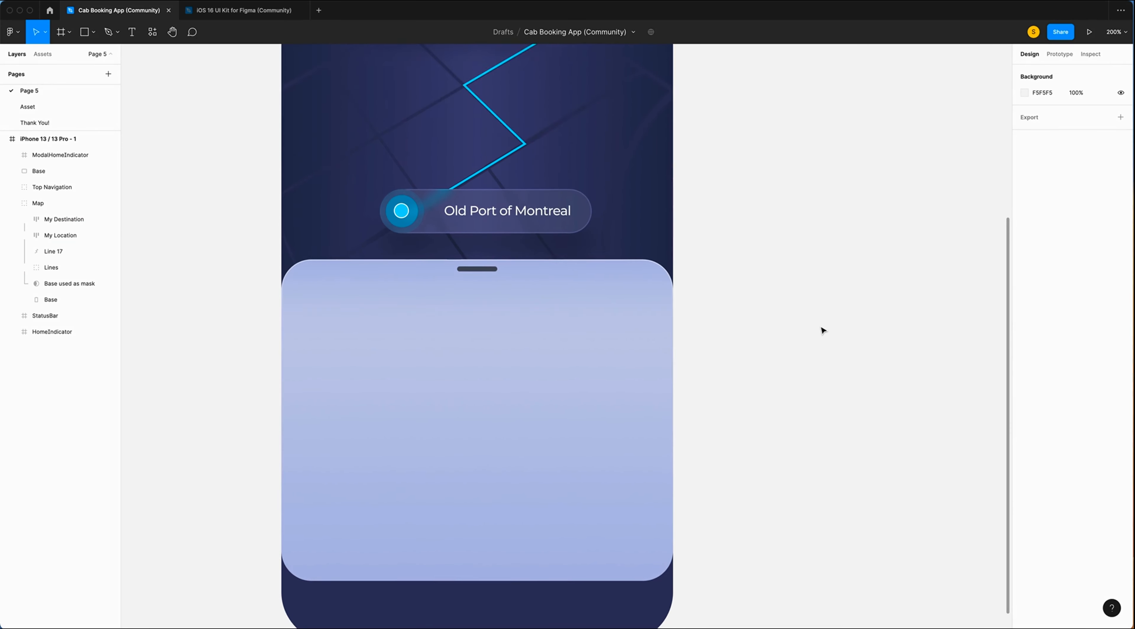
{"action": "scroll", "coordinate": [823, 331], "scroll_direction": "down", "scroll_amount": 2}
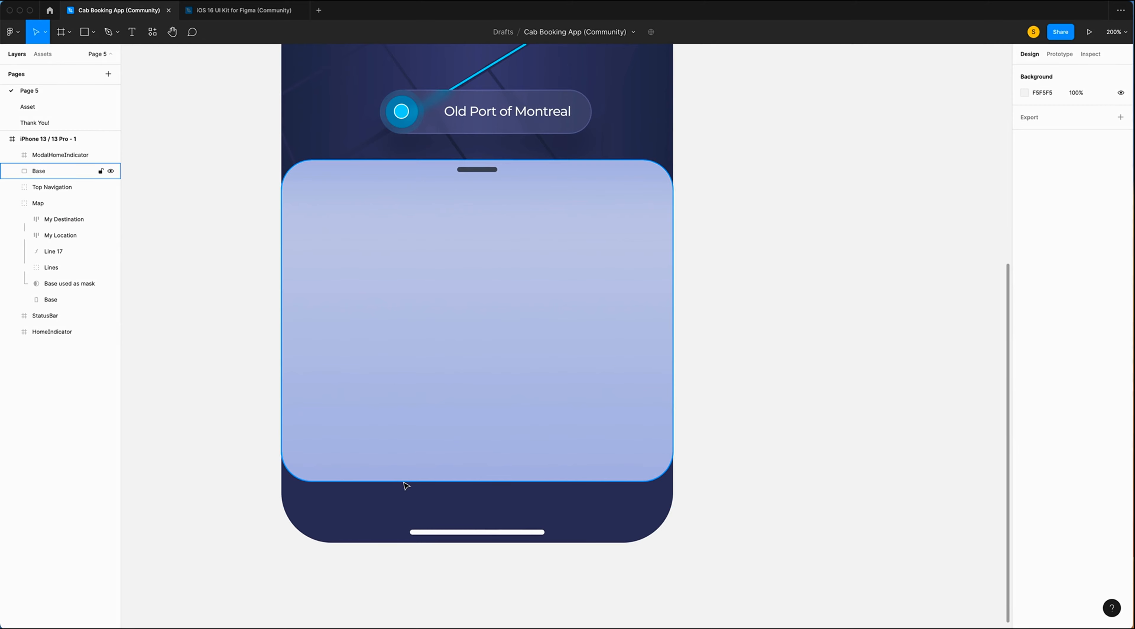
{"action": "left_click", "coordinate": [431, 430]}
{"action": "left_click", "coordinate": [558, 31]}
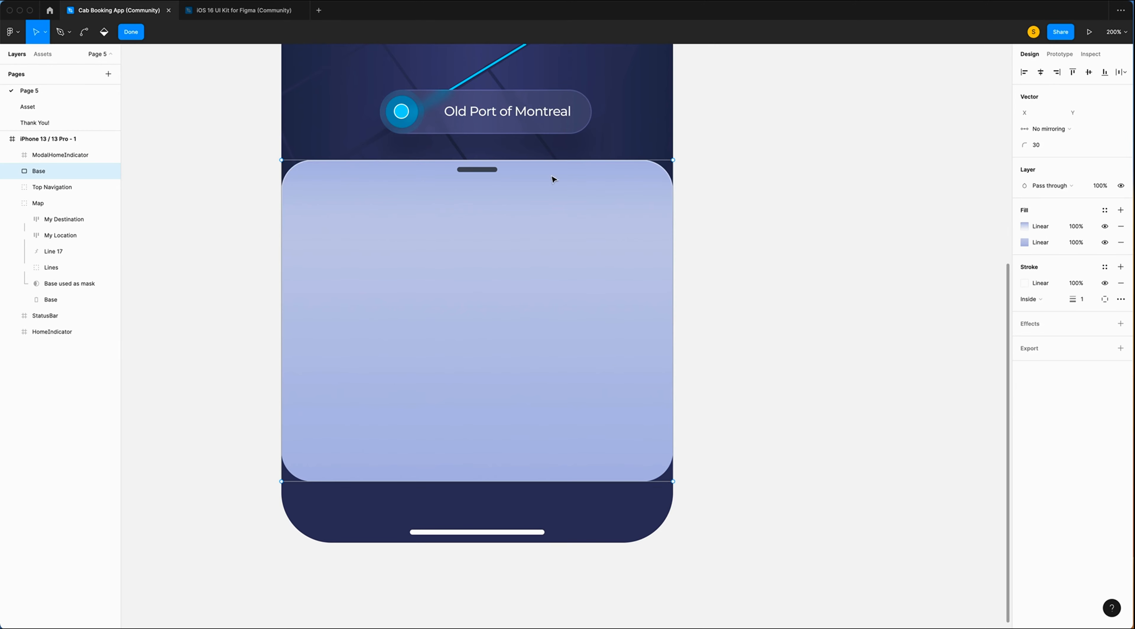
{"action": "left_click", "coordinate": [477, 482]}
{"action": "left_click_drag", "start_coordinate": [478, 482], "coordinate": [477, 459]}
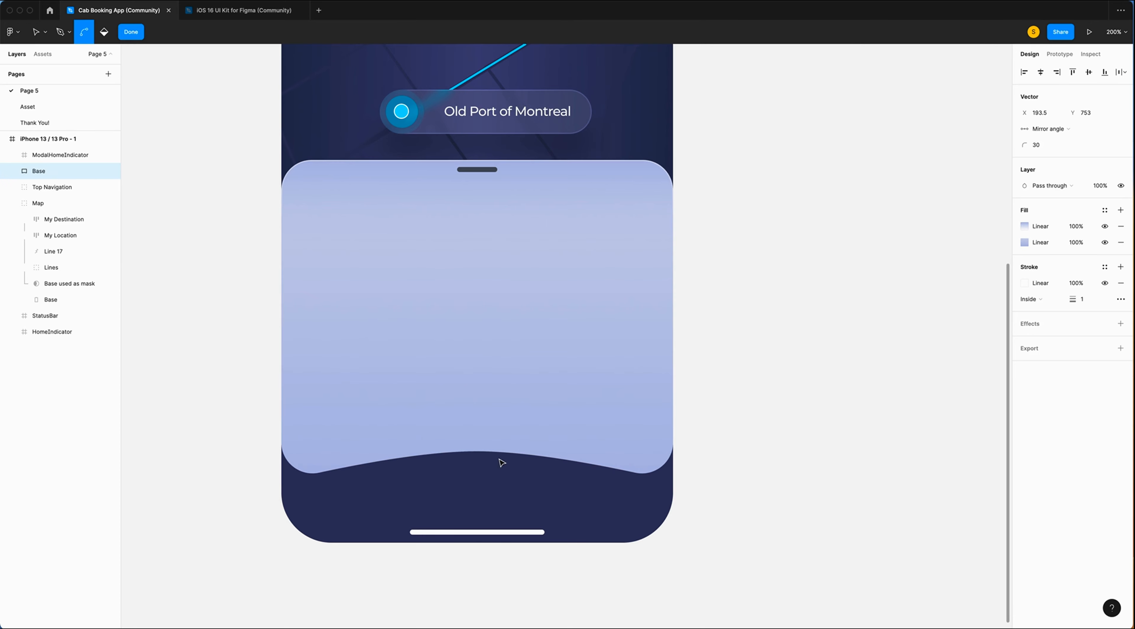
{"action": "key", "text": "Escape"}
{"action": "key", "text": "Escape"}
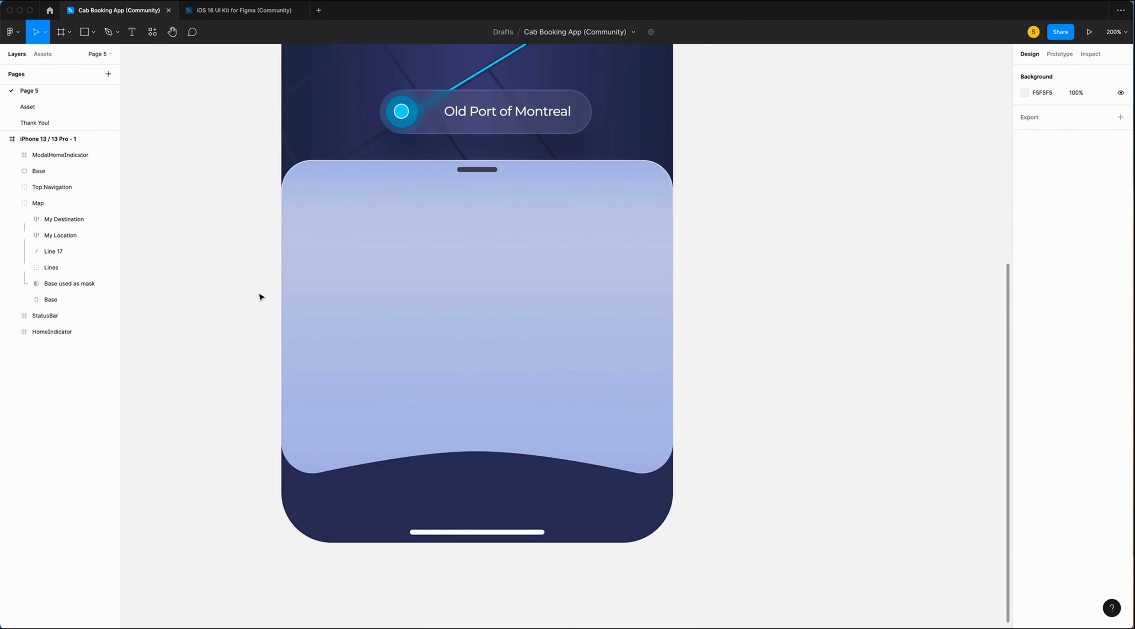
Draw a 255×50 oval near the phone's bottom and position it under the panel's curve.
{"action": "key", "text": "o"}
{"action": "left_click_drag", "start_coordinate": [352, 475], "coordinate": [585, 516]}
{"action": "left_click", "coordinate": [1049, 113]}
{"action": "type", "text": "255"}
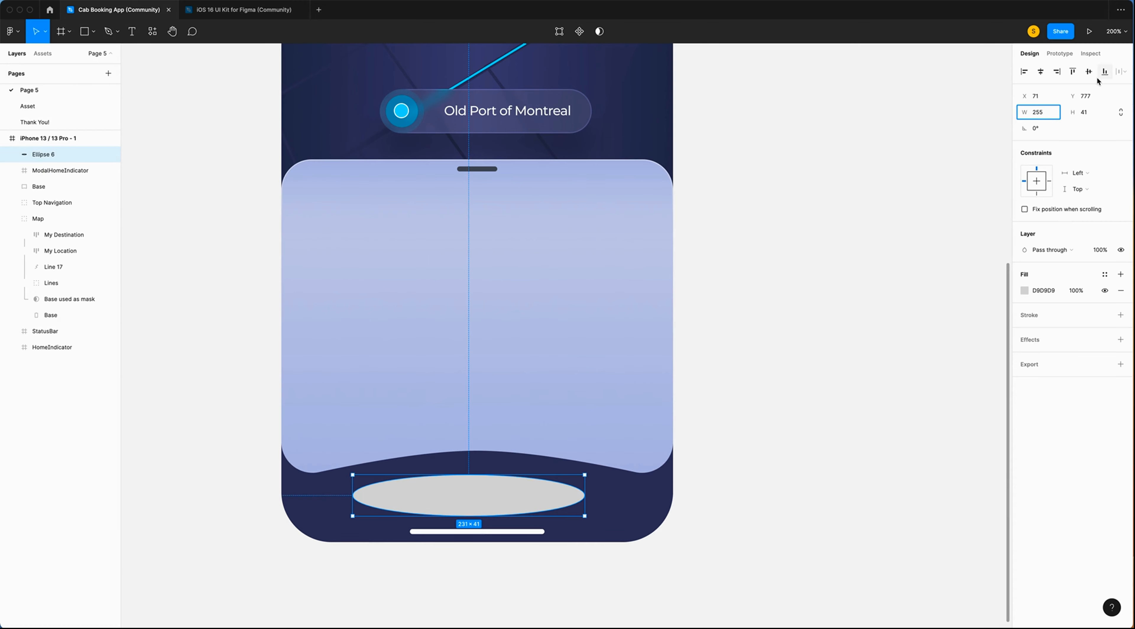
{"action": "left_click", "coordinate": [1095, 113]}
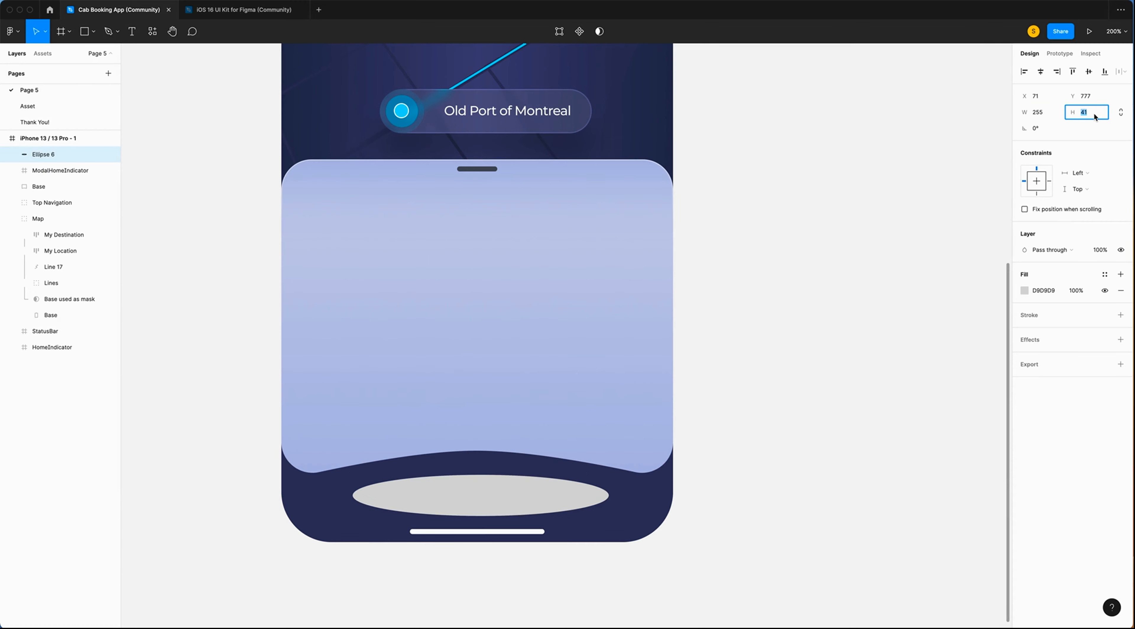
{"action": "type", "text": "50"}
{"action": "key", "text": "Return"}
{"action": "left_click_drag", "start_coordinate": [479, 514], "coordinate": [472, 501]}
Edit Base's points to widen its bottom curve around the oval.
{"action": "left_click", "coordinate": [488, 408]}
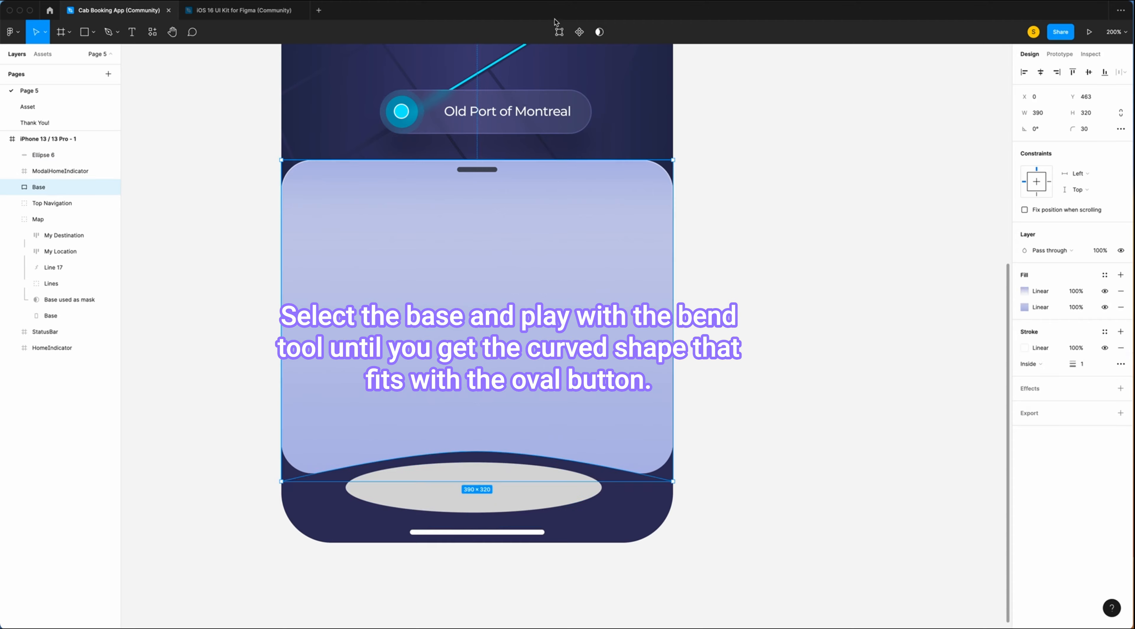
{"action": "left_click", "coordinate": [559, 31]}
{"action": "left_click", "coordinate": [477, 451]}
{"action": "left_click_drag", "start_coordinate": [411, 452], "coordinate": [370, 453]}
{"action": "key", "text": "super+equal"}
{"action": "scroll", "coordinate": [563, 451], "scroll_direction": "down", "scroll_amount": 4}
{"action": "key", "text": "Escape"}
Nudge the oval up slightly and raise the peak of Base's curve to match.
{"action": "left_click", "coordinate": [512, 468]}
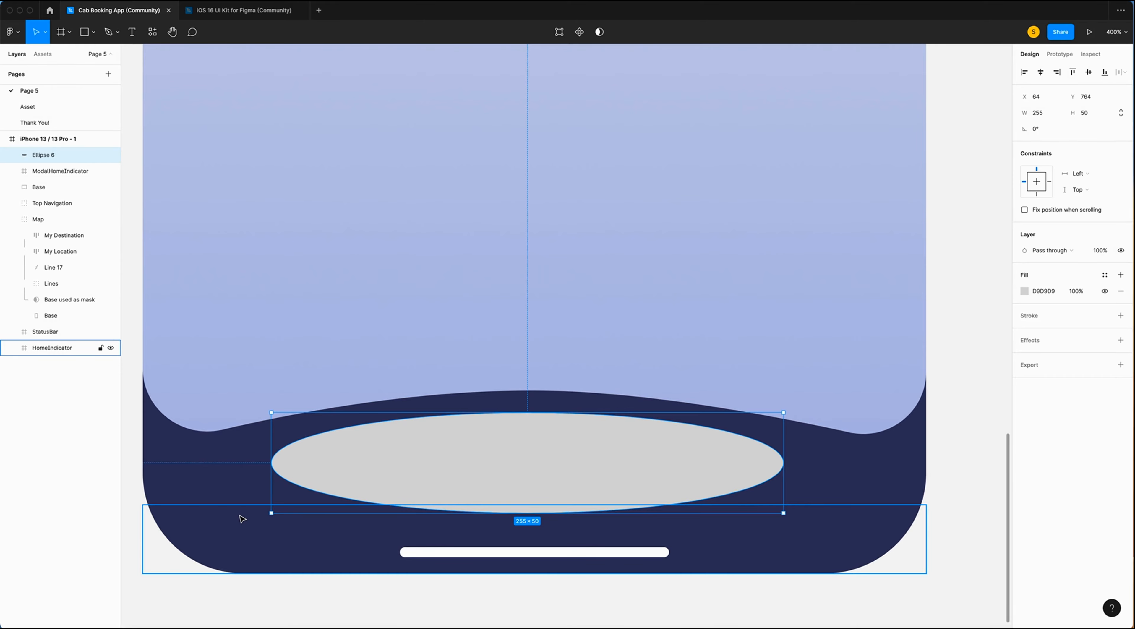
{"action": "key", "text": "Up"}
{"action": "key", "text": "Up"}
{"action": "key", "text": "Up"}
{"action": "key", "text": "Up"}
{"action": "key", "text": "alt"}
{"action": "scroll", "coordinate": [533, 402], "scroll_direction": "up", "scroll_amount": 1}
{"action": "double_click", "coordinate": [532, 402]}
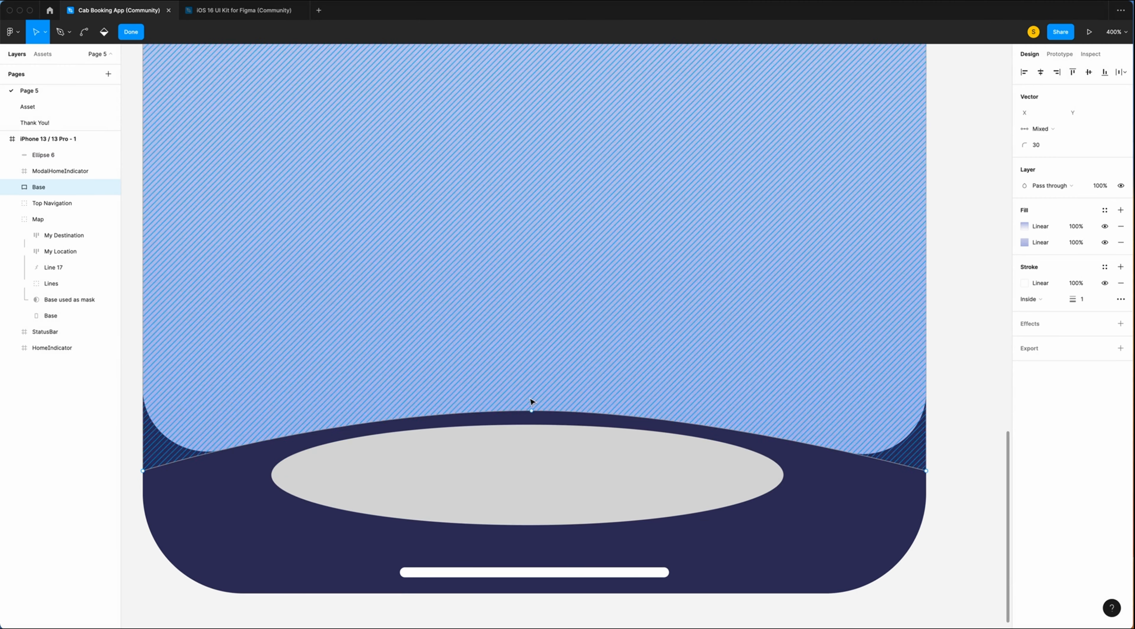
{"action": "left_click_drag", "start_coordinate": [532, 410], "coordinate": [532, 404]}
{"action": "double_click", "coordinate": [963, 382]}
{"action": "key", "text": "super+minus"}
{"action": "scroll", "coordinate": [963, 383], "scroll_direction": "up", "scroll_amount": 4}
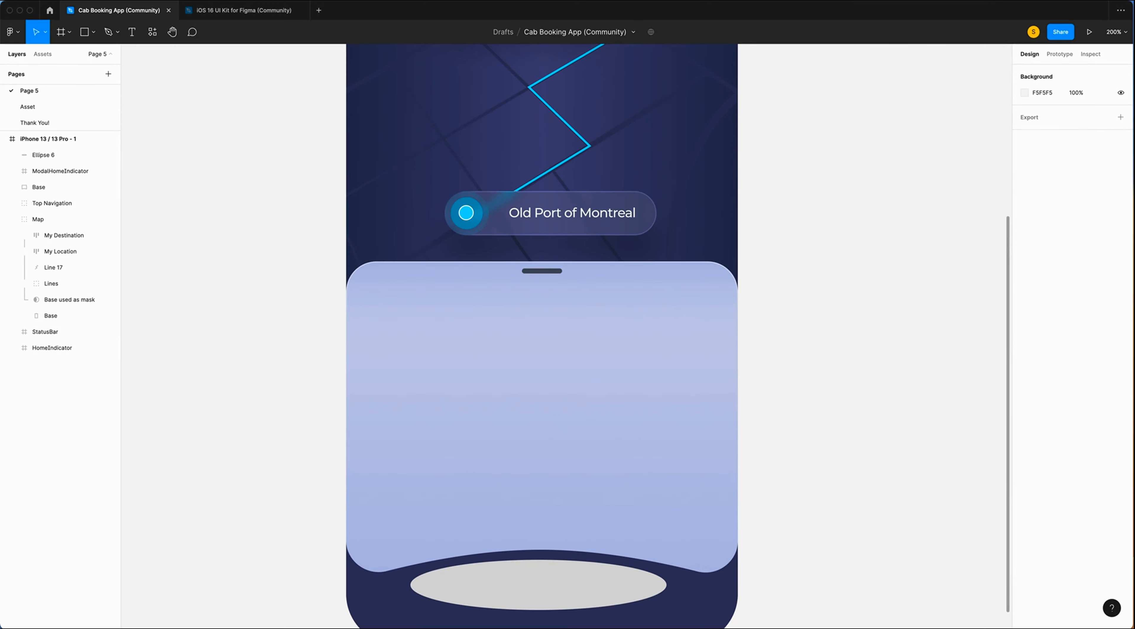
Draw a 106×140 card rectangle on the lavender panel.
{"action": "key", "text": "r"}
{"action": "left_click_drag", "start_coordinate": [375, 313], "coordinate": [457, 402]}
{"action": "left_click", "coordinate": [1038, 112]}
{"action": "type", "text": "106"}
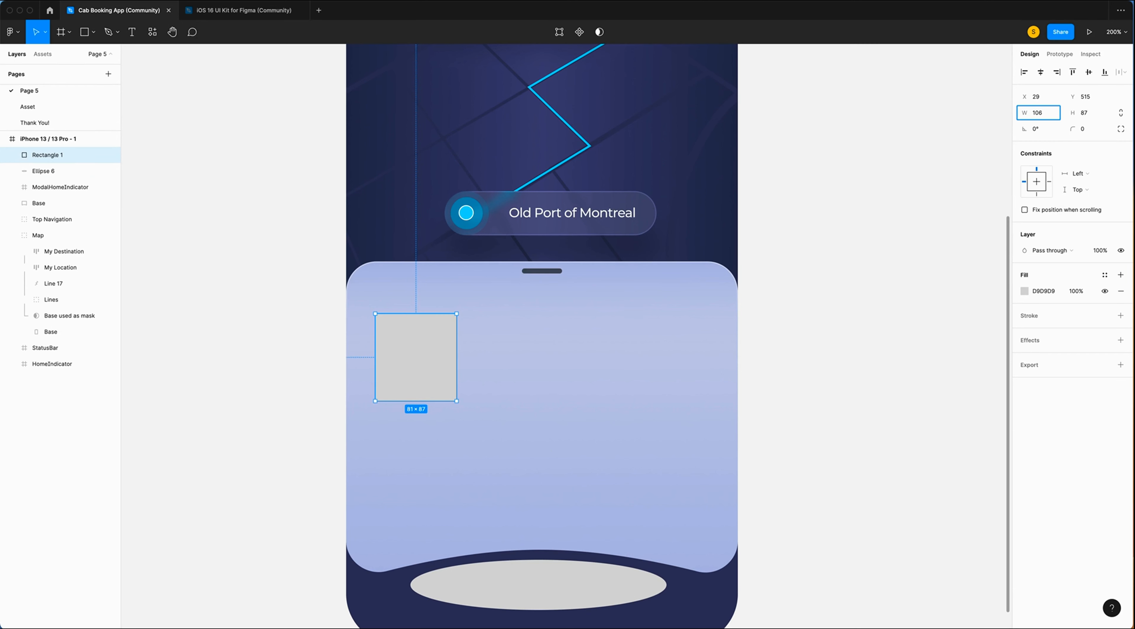
{"action": "key", "text": "Tab"}
{"action": "type", "text": "1"}
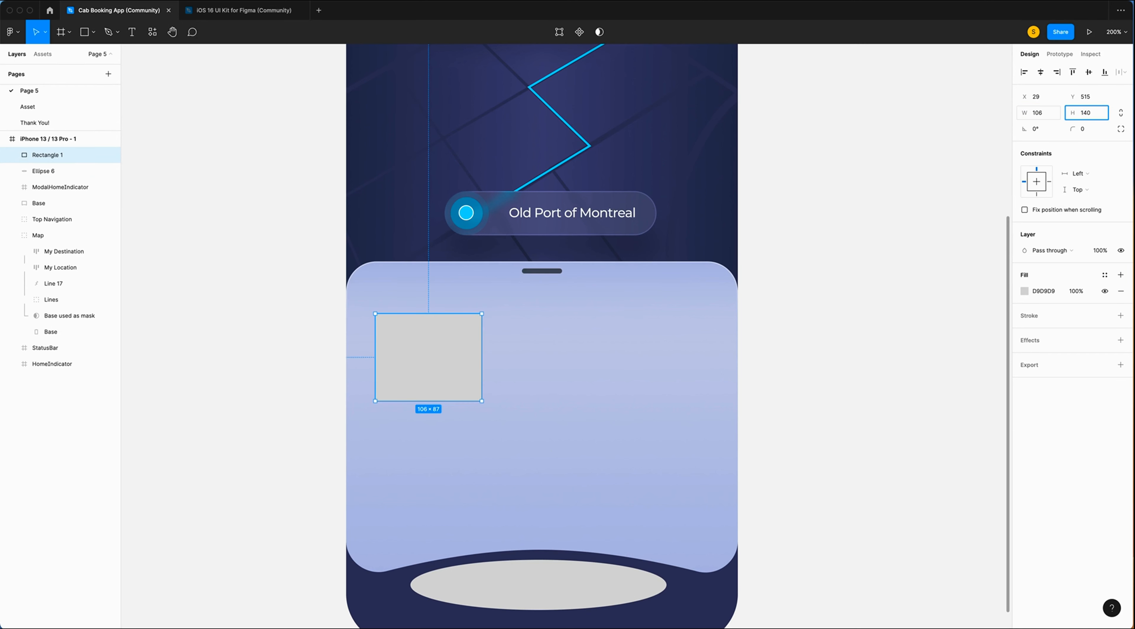
{"action": "key", "text": "Return"}
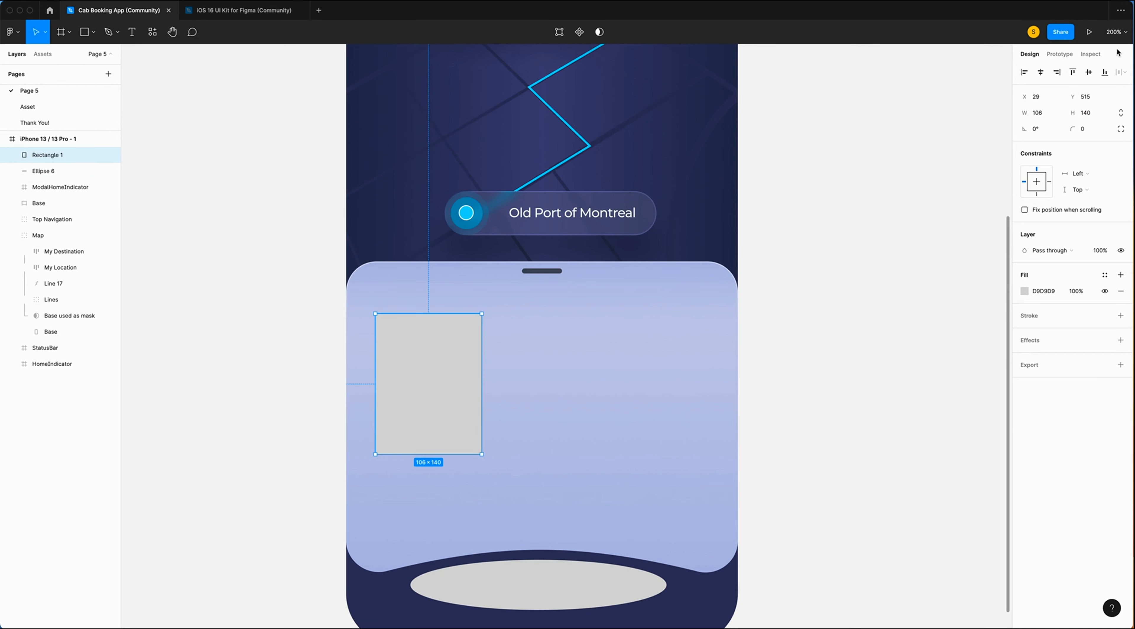
Give the card independent corner radii of 30, 30, 10 and 10.
{"action": "left_click", "coordinate": [1122, 129]}
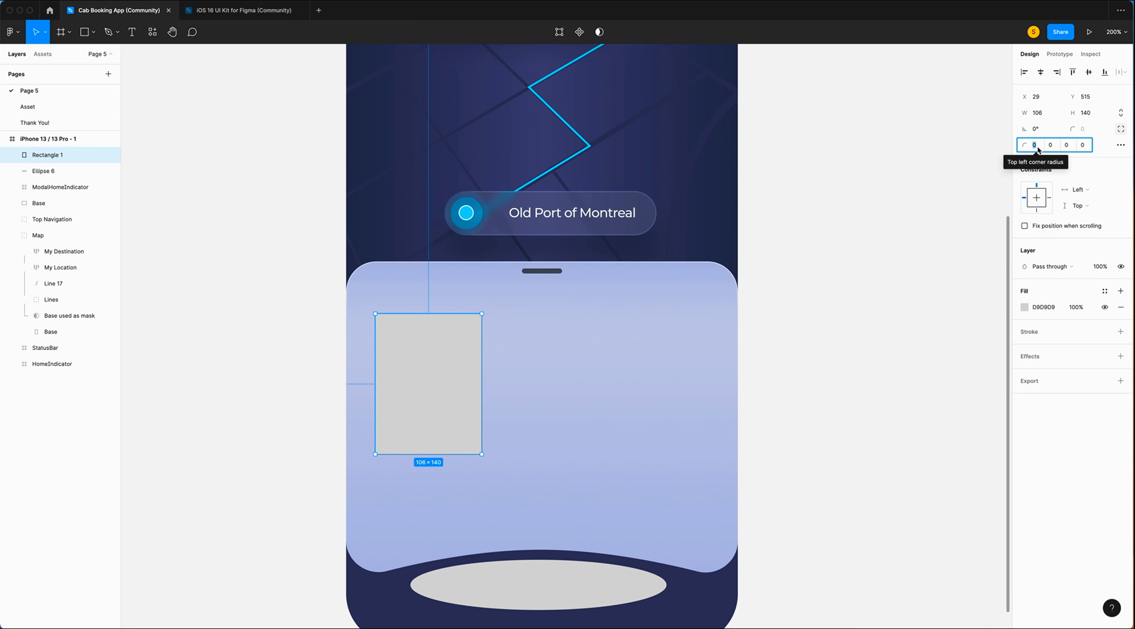
{"action": "type", "text": "30"}
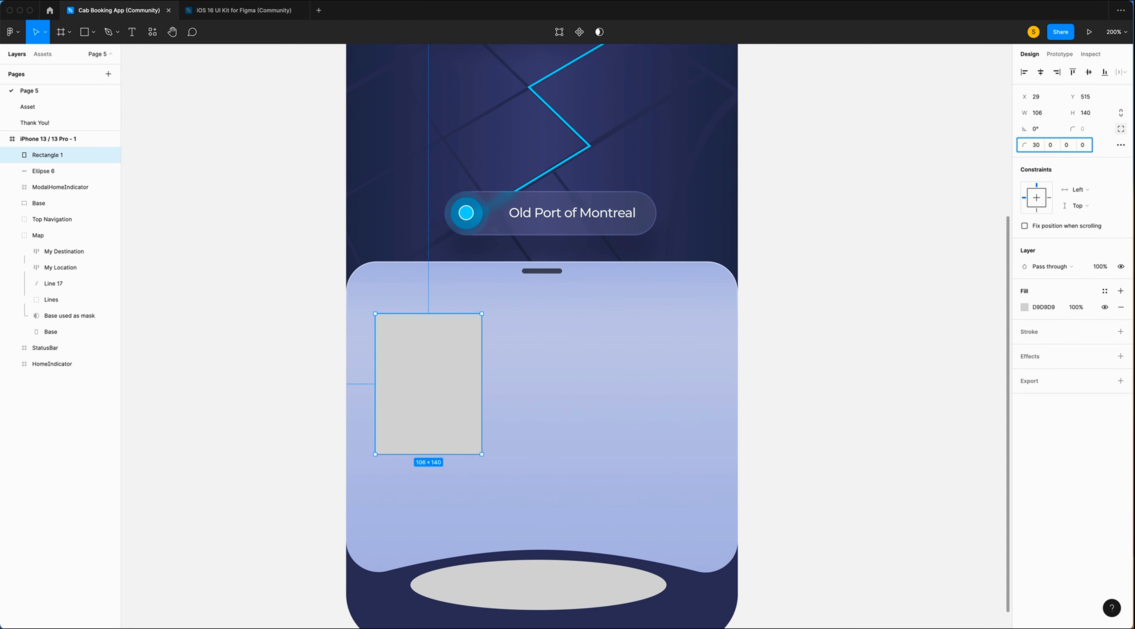
{"action": "left_click", "coordinate": [1054, 145]}
{"action": "type", "text": "30"}
{"action": "left_click", "coordinate": [1069, 146]}
{"action": "type", "text": "1"}
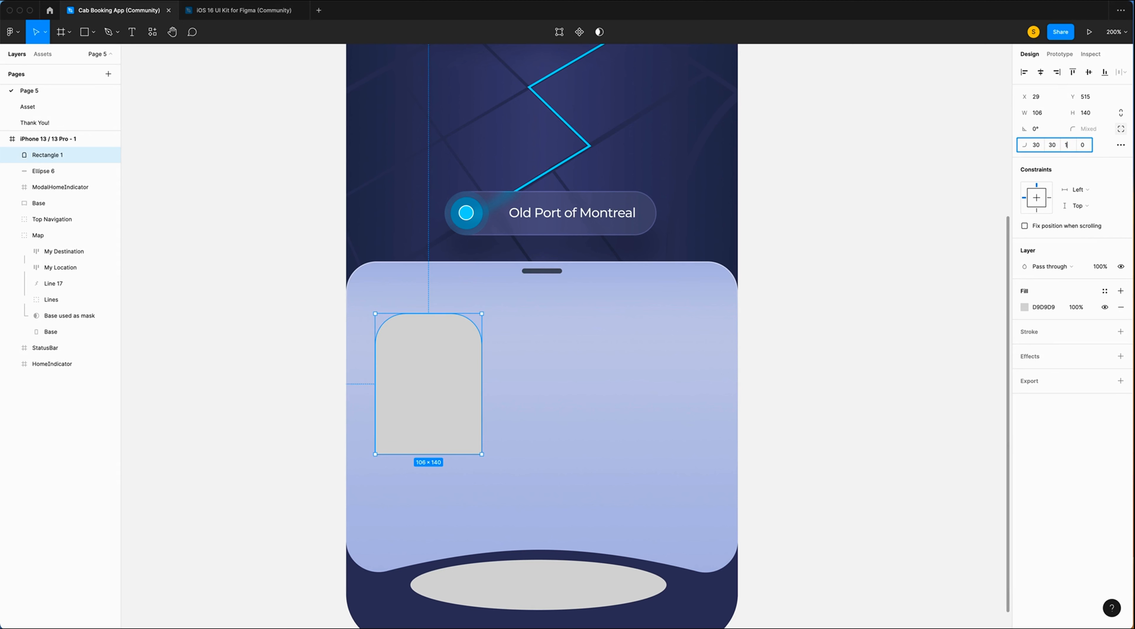
{"action": "type", "text": "0"}
{"action": "left_click", "coordinate": [1086, 146]}
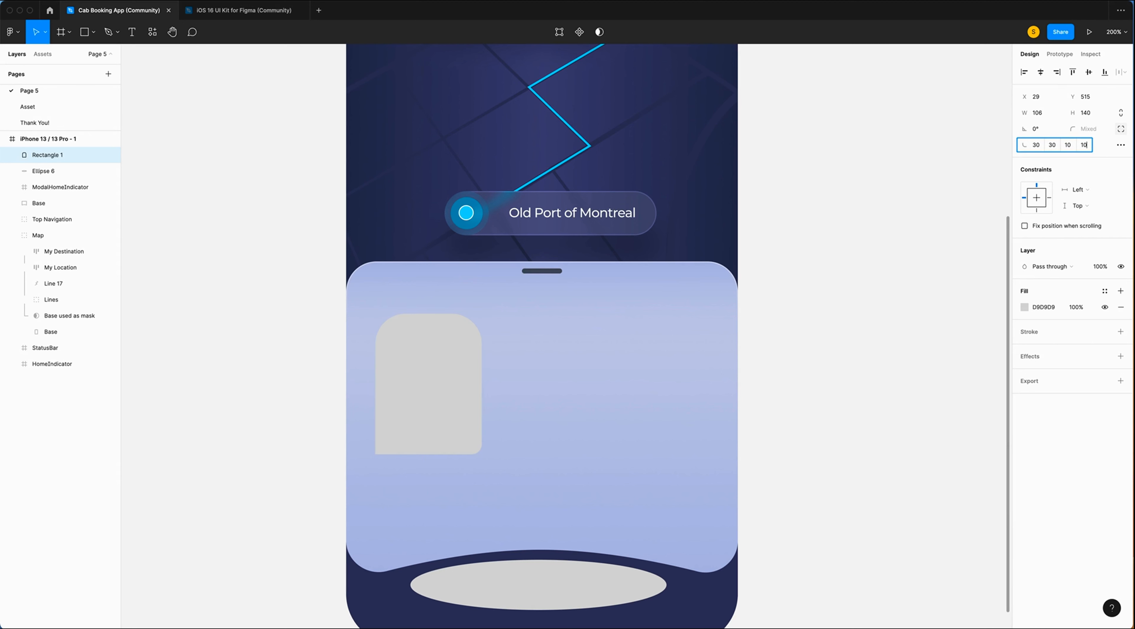
{"action": "type", "text": "10"}
{"action": "key", "text": "Return"}
Set the card's fill colour to E0E2F0.
{"action": "left_click", "coordinate": [1049, 308]}
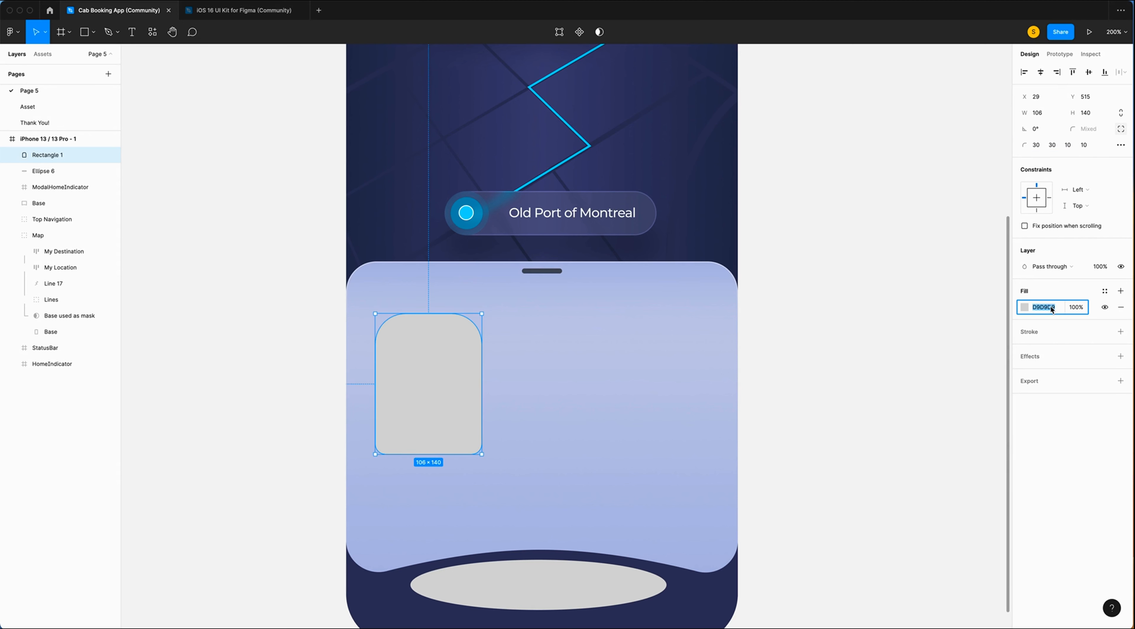
{"action": "type", "text": "e"}
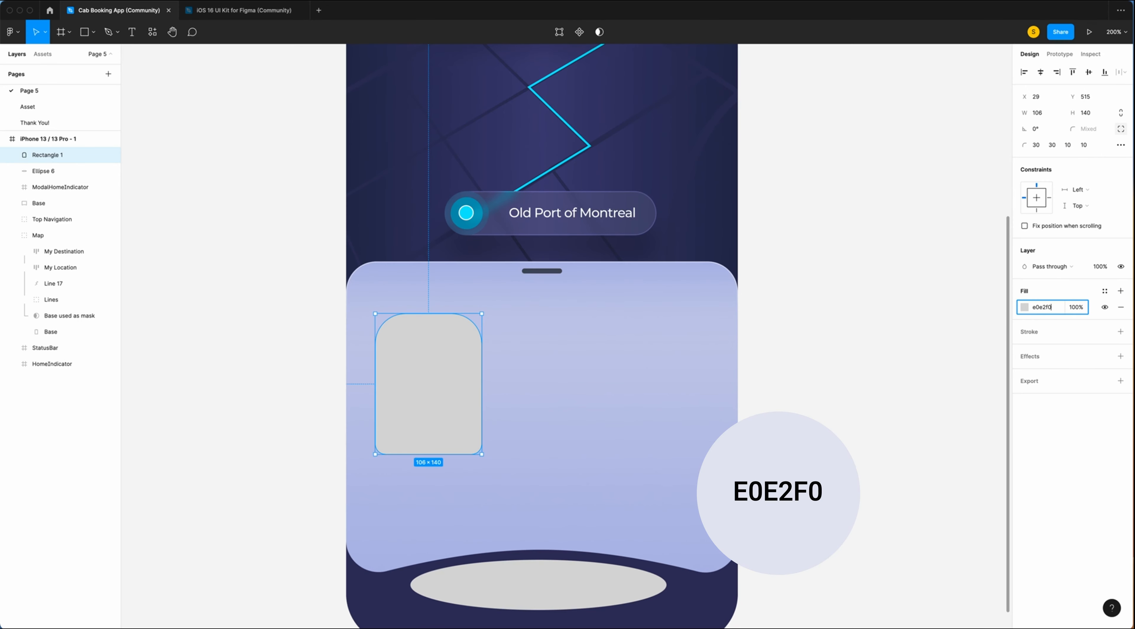
{"action": "type", "text": "0e2f0"}
{"action": "key", "text": "Return"}
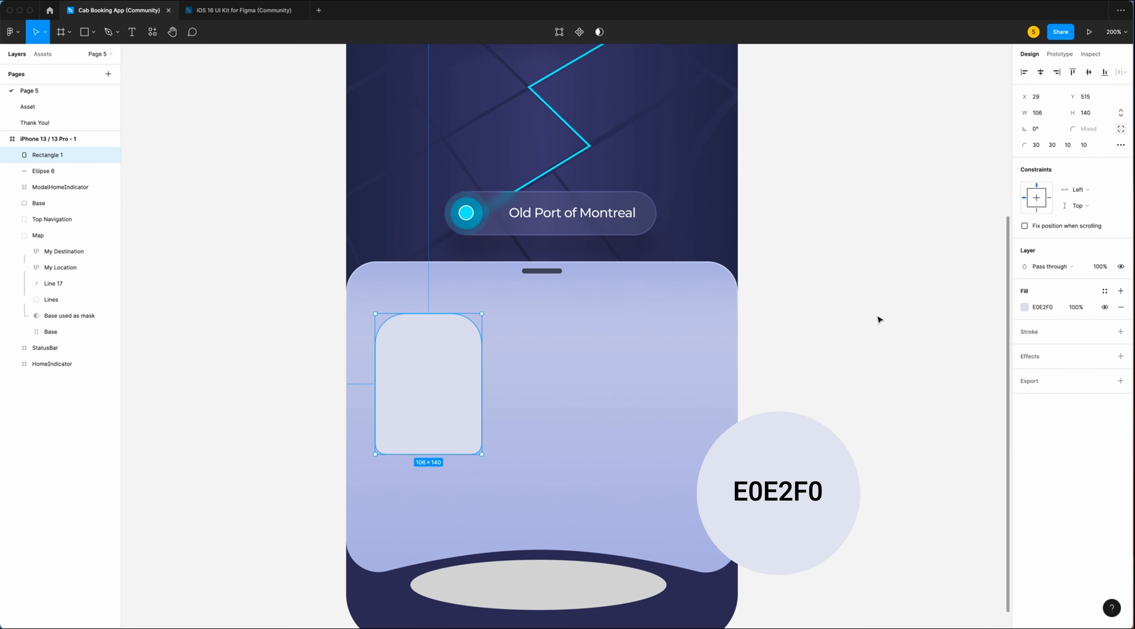
Add a white linear-gradient stroke, top stop at 50% opacity and bottom stop at 20%.
{"action": "left_click", "coordinate": [1122, 332]}
{"action": "left_click", "coordinate": [1025, 348]}
{"action": "left_click", "coordinate": [908, 331]}
{"action": "left_click", "coordinate": [909, 364]}
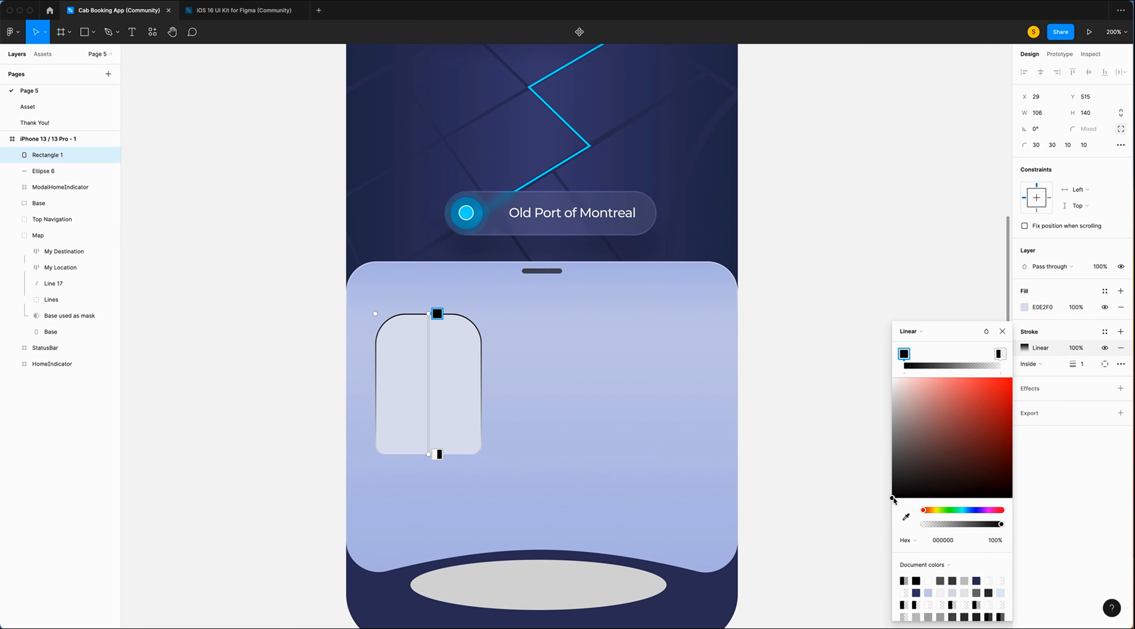
{"action": "left_click_drag", "start_coordinate": [895, 500], "coordinate": [806, 246]}
{"action": "left_click", "coordinate": [997, 541]}
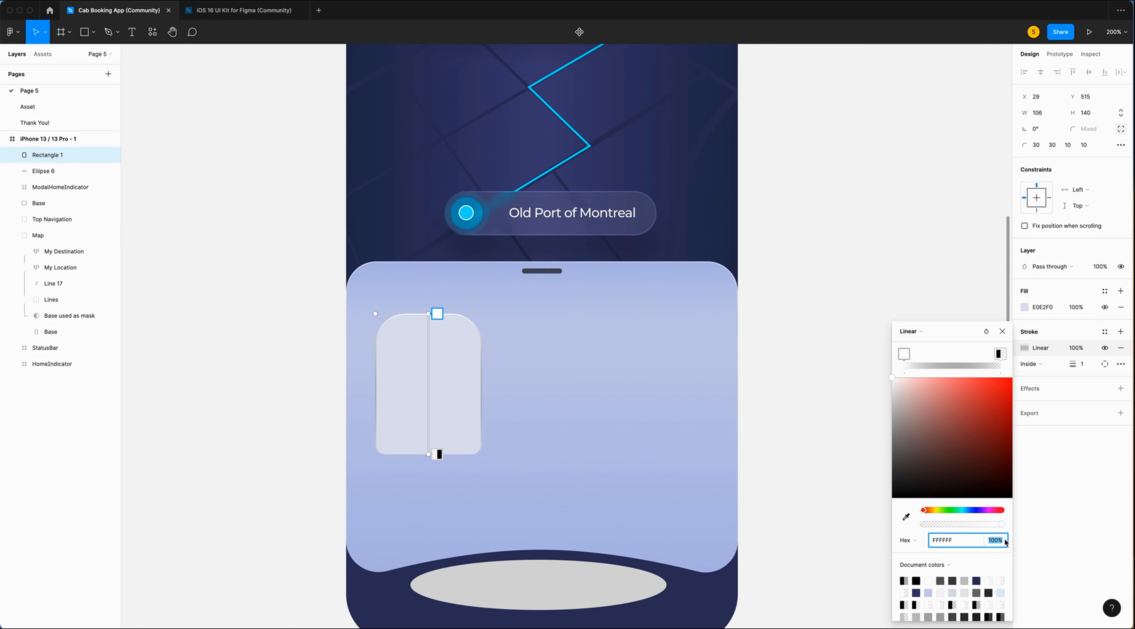
{"action": "type", "text": "50"}
{"action": "key", "text": "Return"}
{"action": "left_click", "coordinate": [438, 455]}
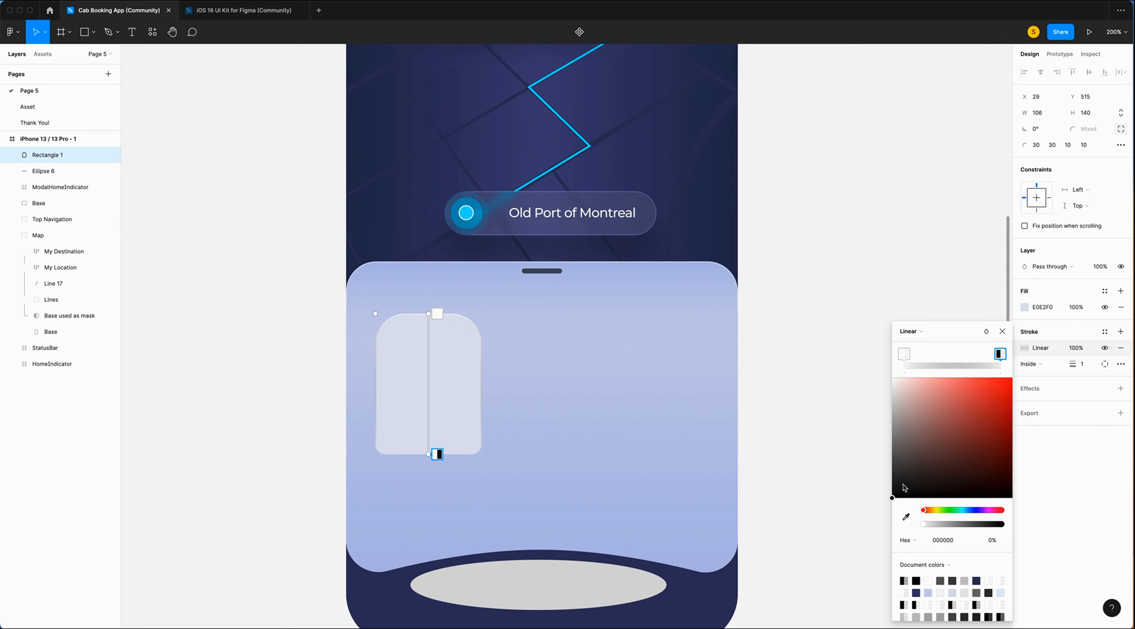
{"action": "mouse_move", "coordinate": [893, 499]}
{"action": "left_mouse_down"}
{"action": "mouse_move", "coordinate": [855, 278]}
{"action": "mouse_move", "coordinate": [834, 232]}
{"action": "left_mouse_up"}
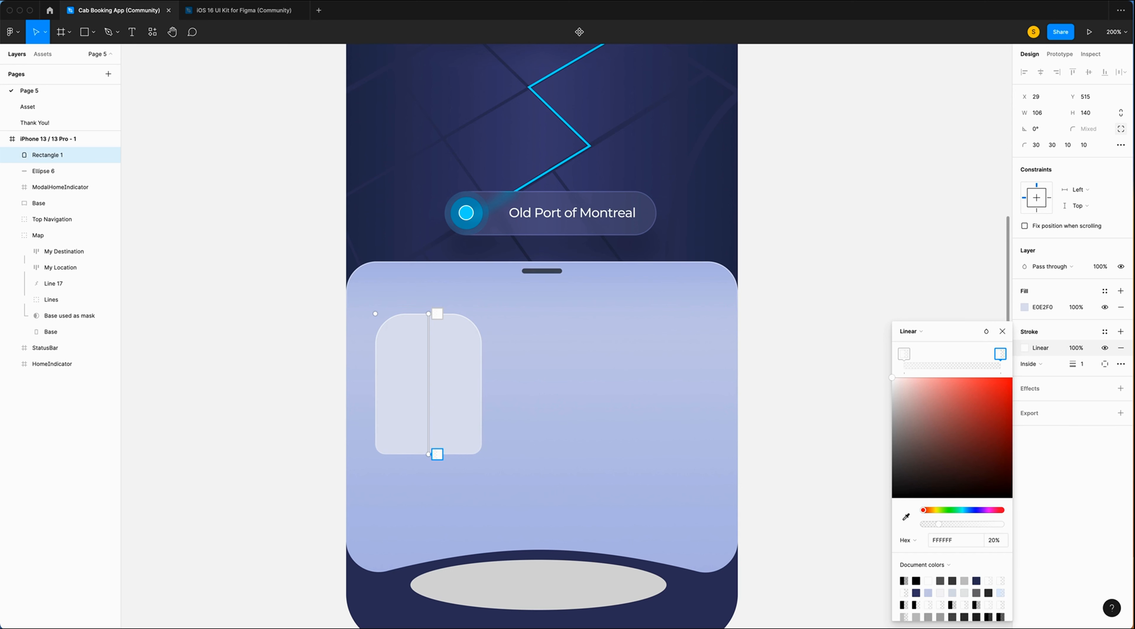
{"action": "left_click", "coordinate": [588, 401]}
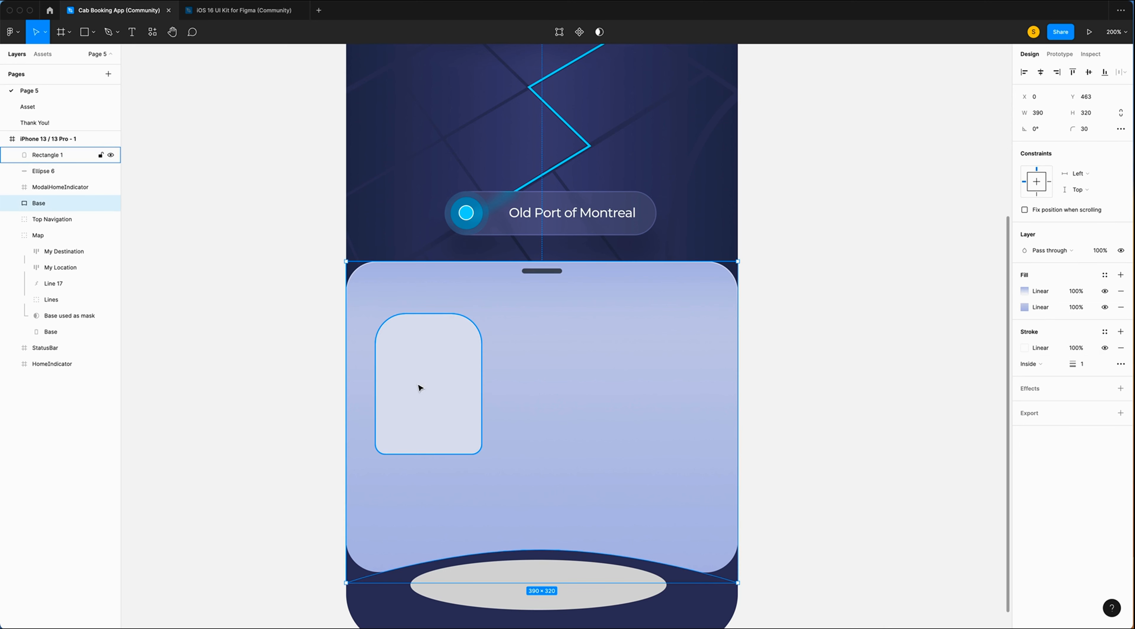
Bring the Car 1 frame from the Asset page onto the card, remove its lavender fill, and nudge it up.
{"action": "left_click", "coordinate": [27, 107]}
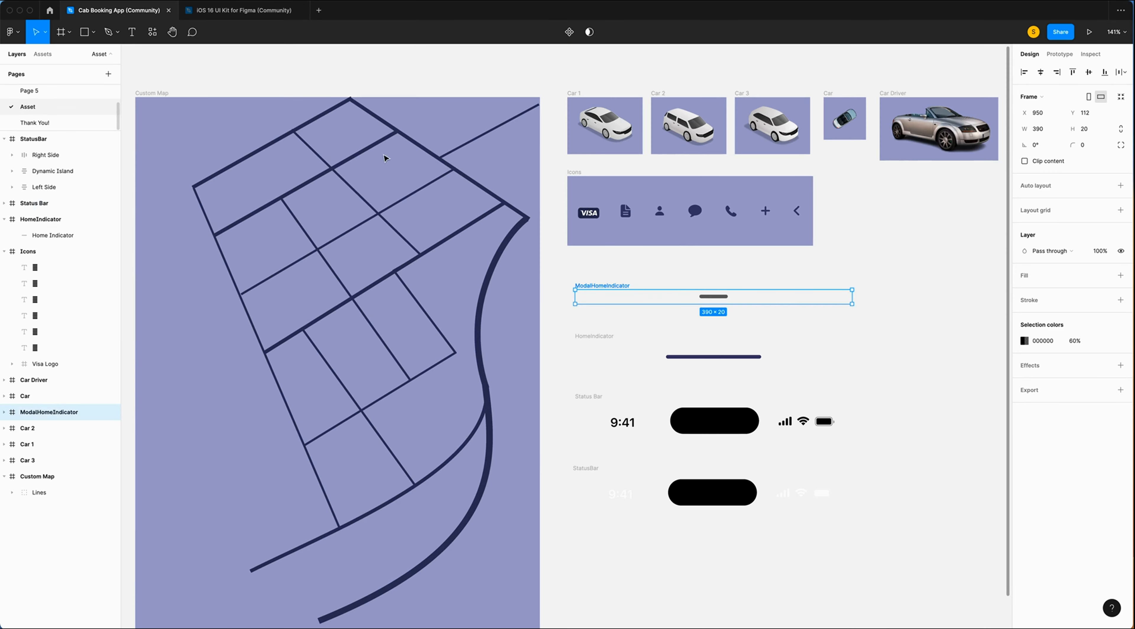
{"action": "scroll", "coordinate": [661, 236], "scroll_direction": "up", "scroll_amount": 5}
{"action": "scroll", "coordinate": [661, 235], "scroll_direction": "right", "scroll_amount": 3}
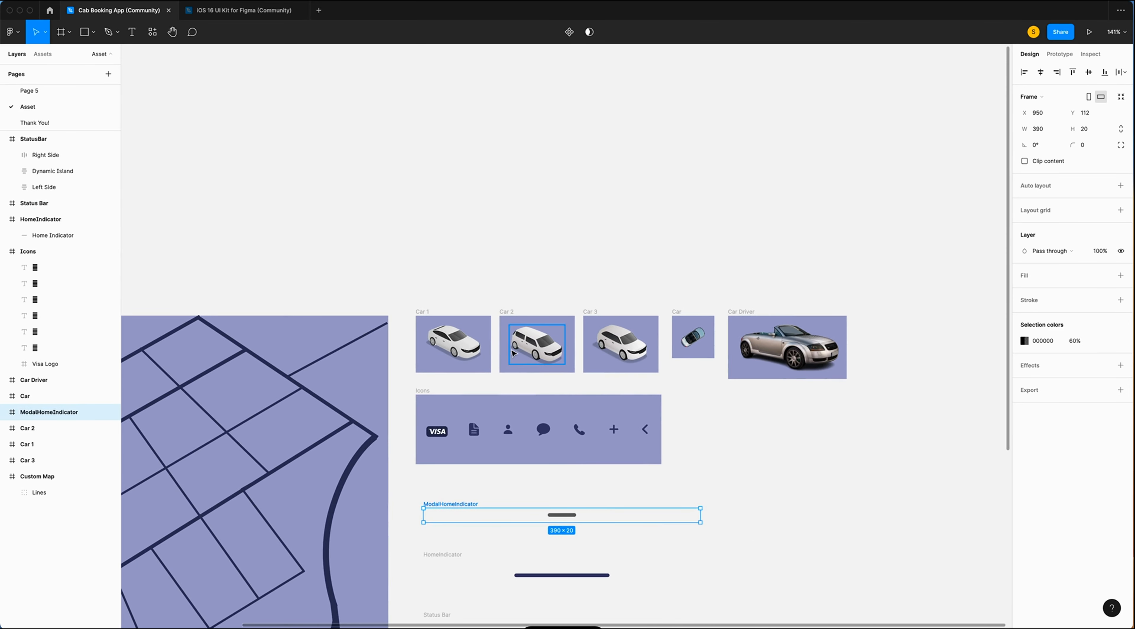
{"action": "left_click", "coordinate": [467, 349]}
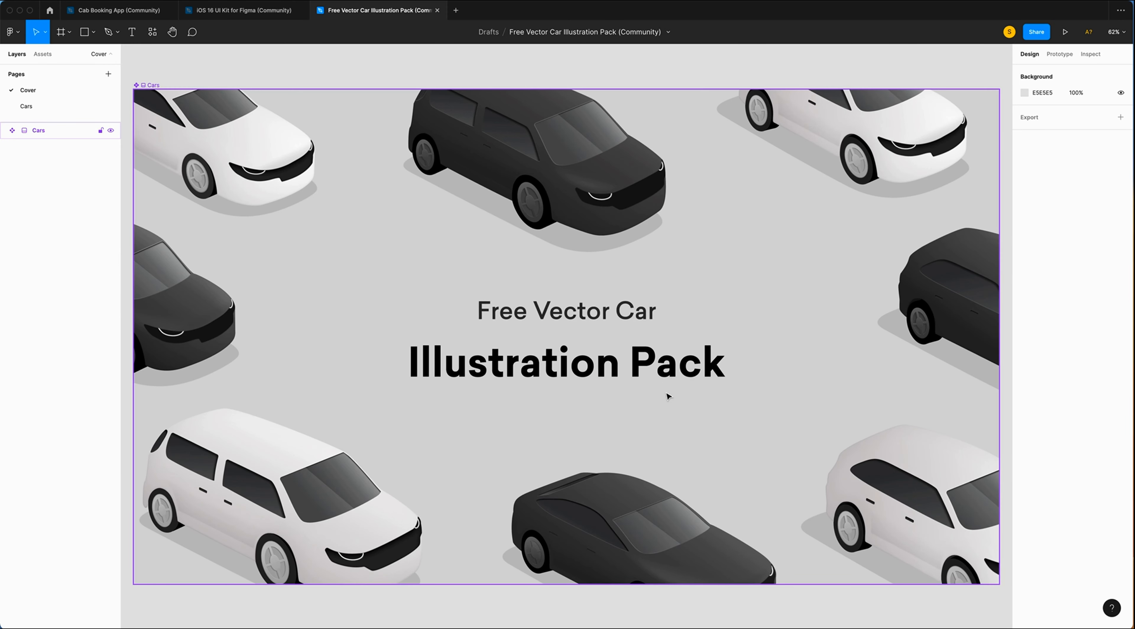
{"action": "left_click", "coordinate": [121, 14]}
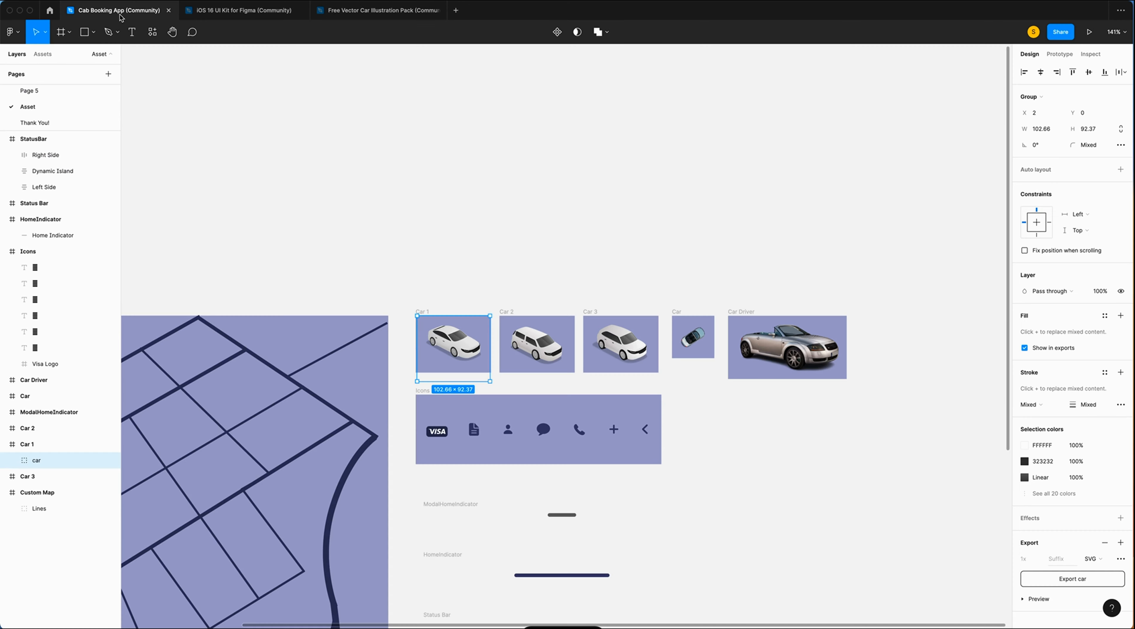
{"action": "left_click", "coordinate": [505, 351]}
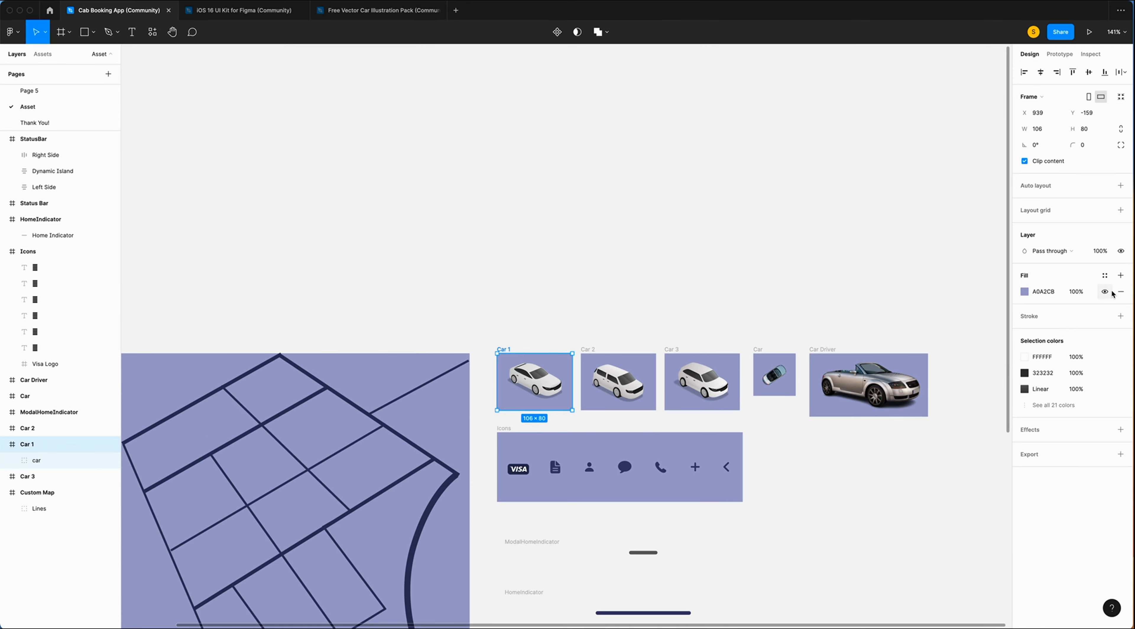
{"action": "left_click", "coordinate": [1121, 292]}
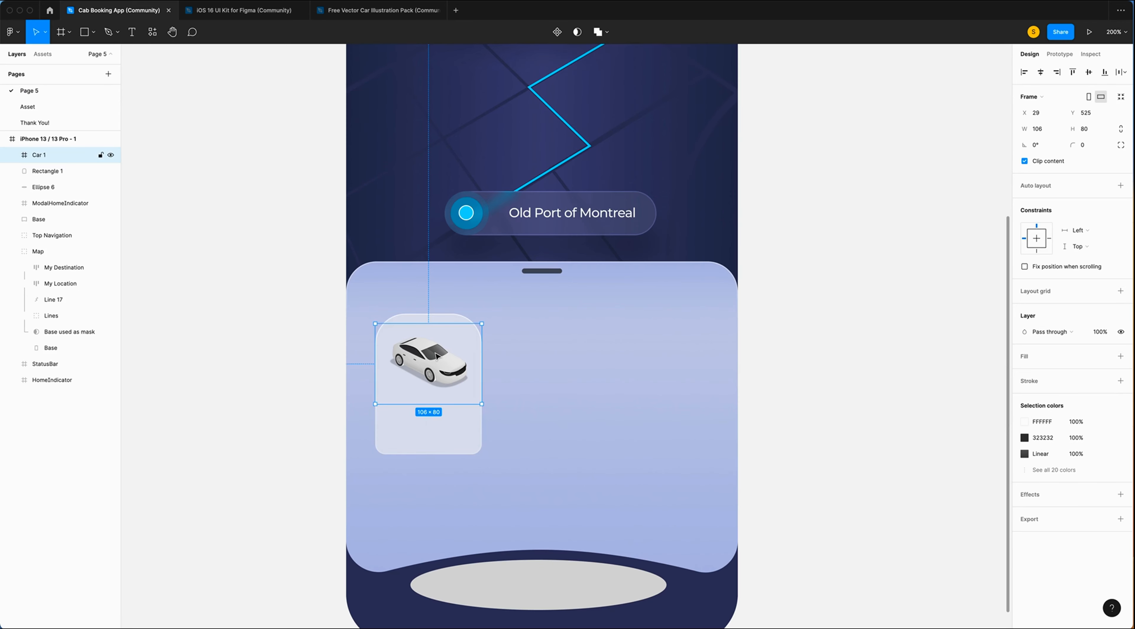
{"action": "key", "text": "shift+Up"}
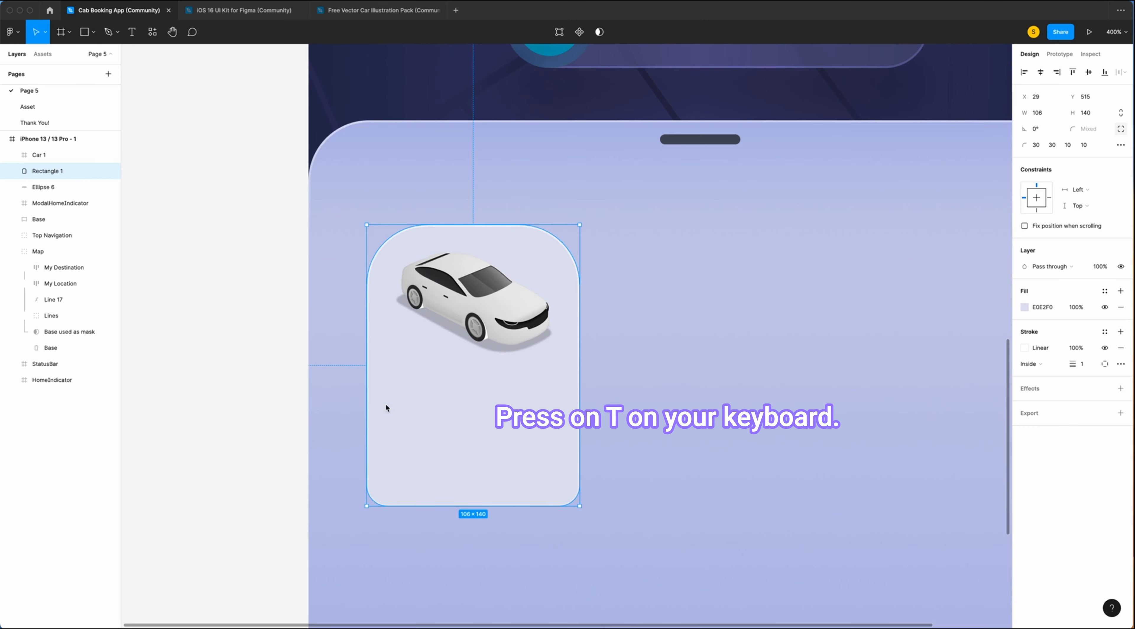
Add a bold 15 px 'Compact' title below the car and nudge it up.
{"action": "key", "text": "t"}
{"action": "left_click_drag", "start_coordinate": [381, 407], "coordinate": [474, 442]}
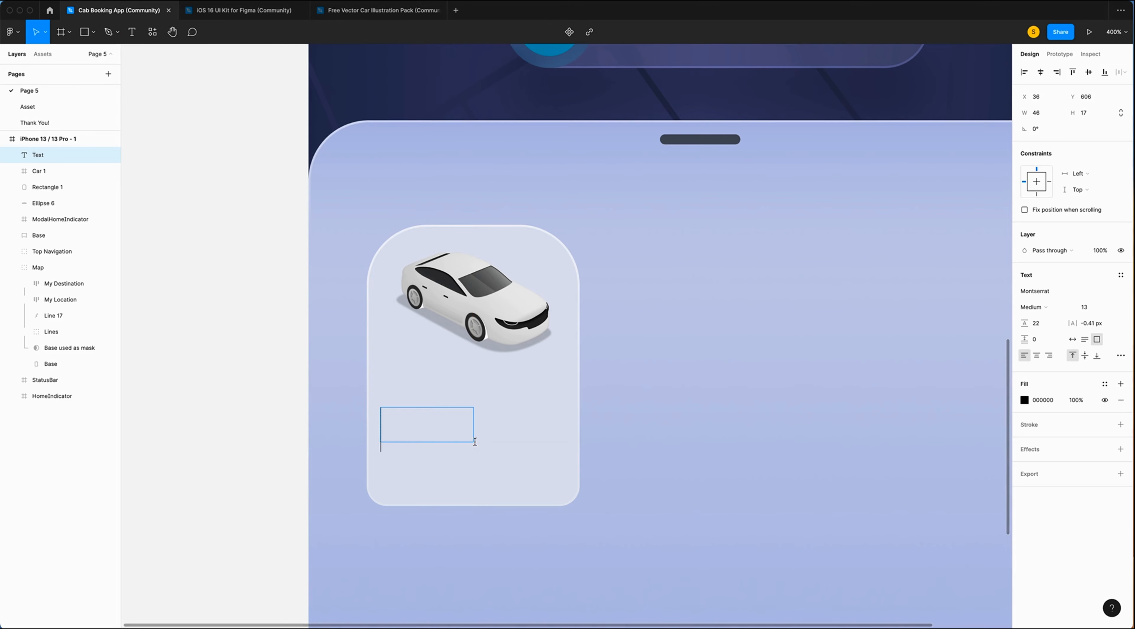
{"action": "type", "text": "Compact"}
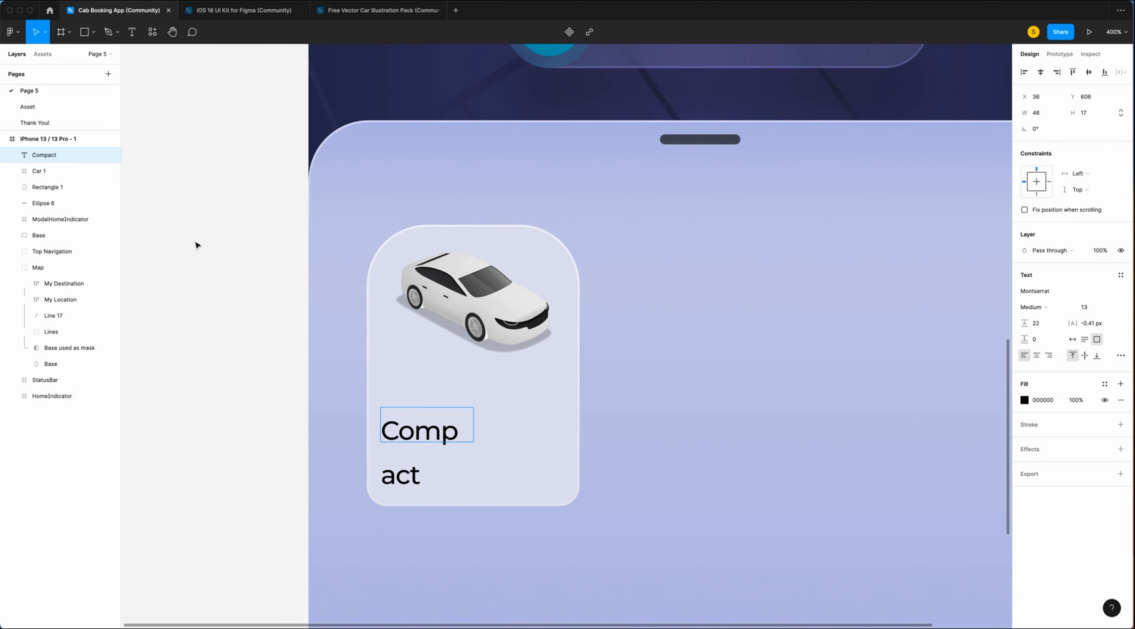
{"action": "left_click", "coordinate": [1073, 339]}
{"action": "left_click_drag", "start_coordinate": [497, 430], "coordinate": [347, 421]}
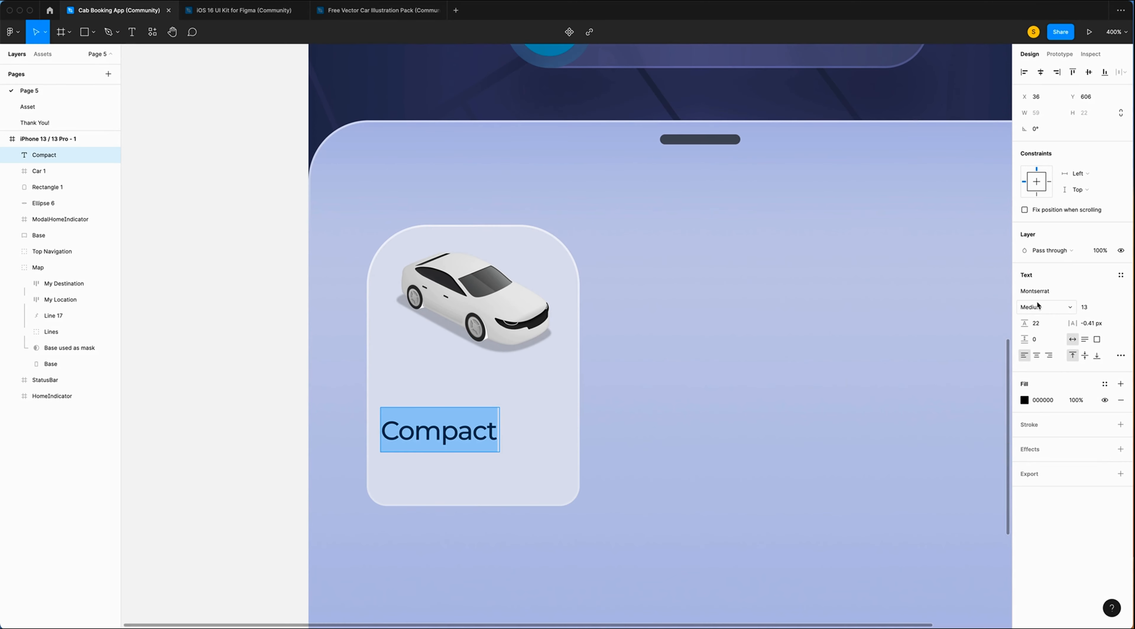
{"action": "left_click", "coordinate": [1040, 305]}
{"action": "left_click", "coordinate": [1039, 331]}
{"action": "left_click", "coordinate": [1089, 308]}
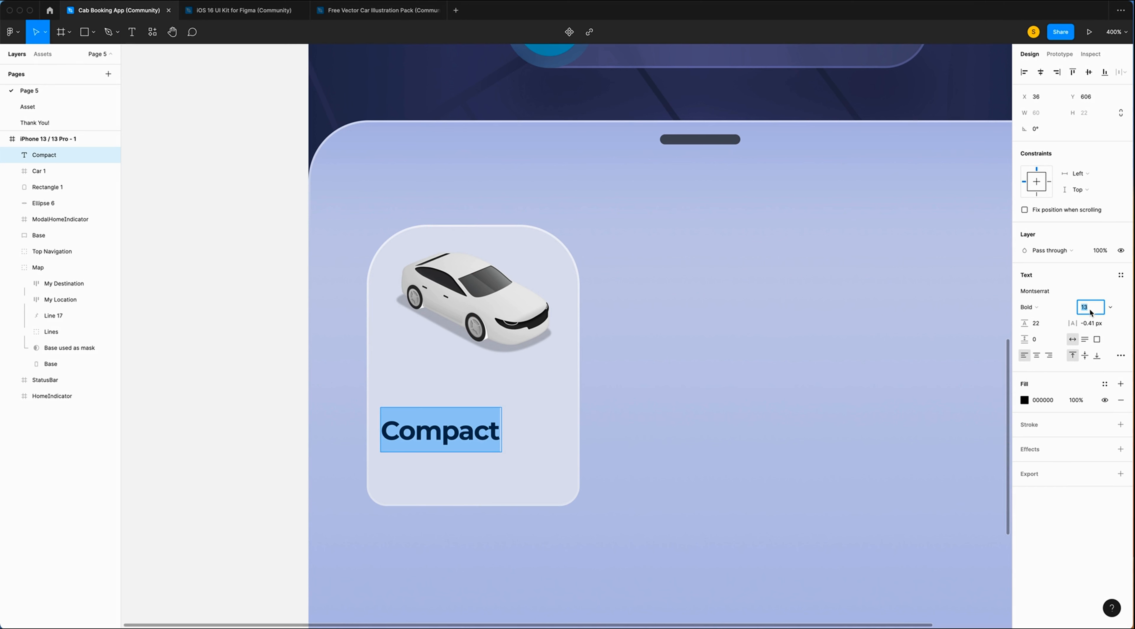
{"action": "type", "text": "15"}
{"action": "key", "text": "Return"}
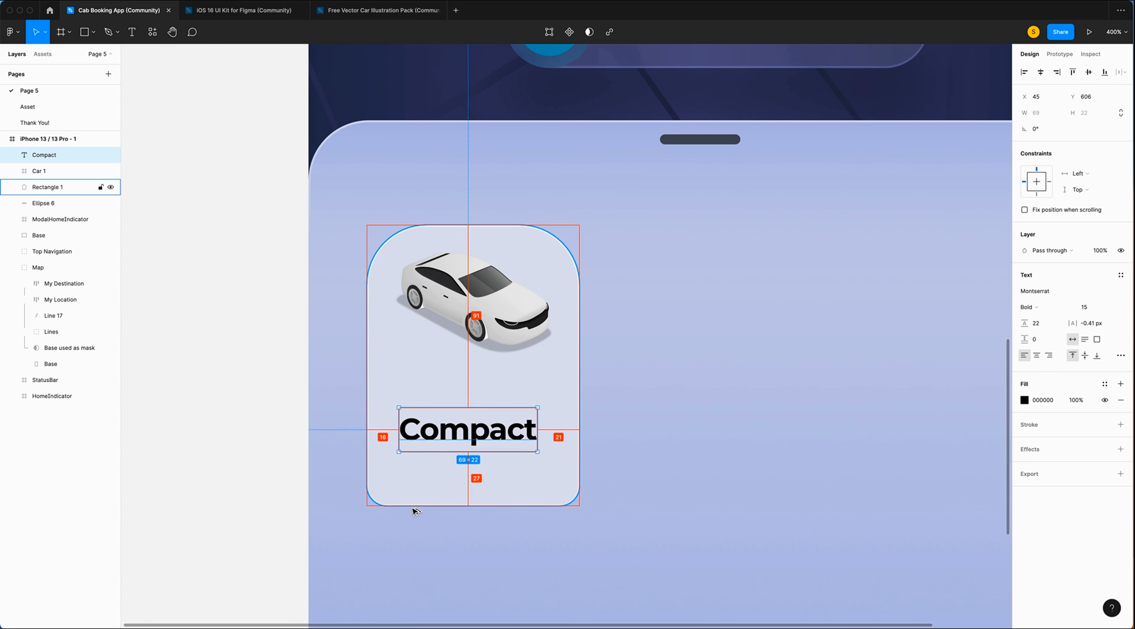
{"action": "key", "text": "Up"}
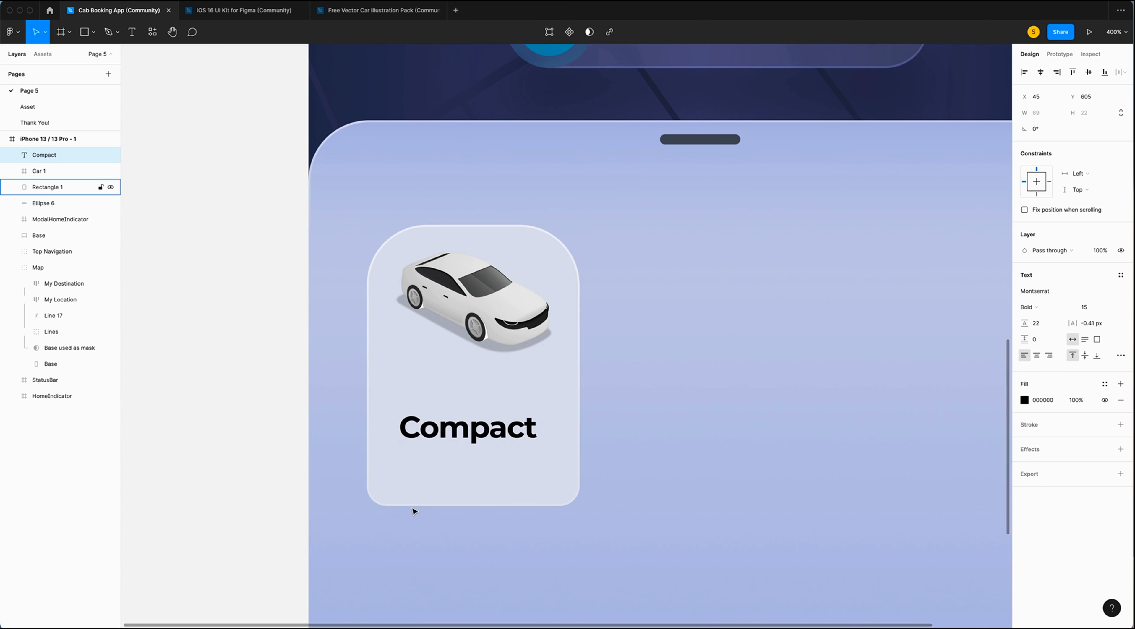
{"action": "key", "text": "Up"}
{"action": "key", "text": "Up"}
{"action": "key", "text": "Up"}
{"action": "key", "text": "Up"}
{"action": "key", "text": "Up"}
{"action": "key", "text": "Up"}
{"action": "key", "text": "Up"}
{"action": "key", "text": "Up"}
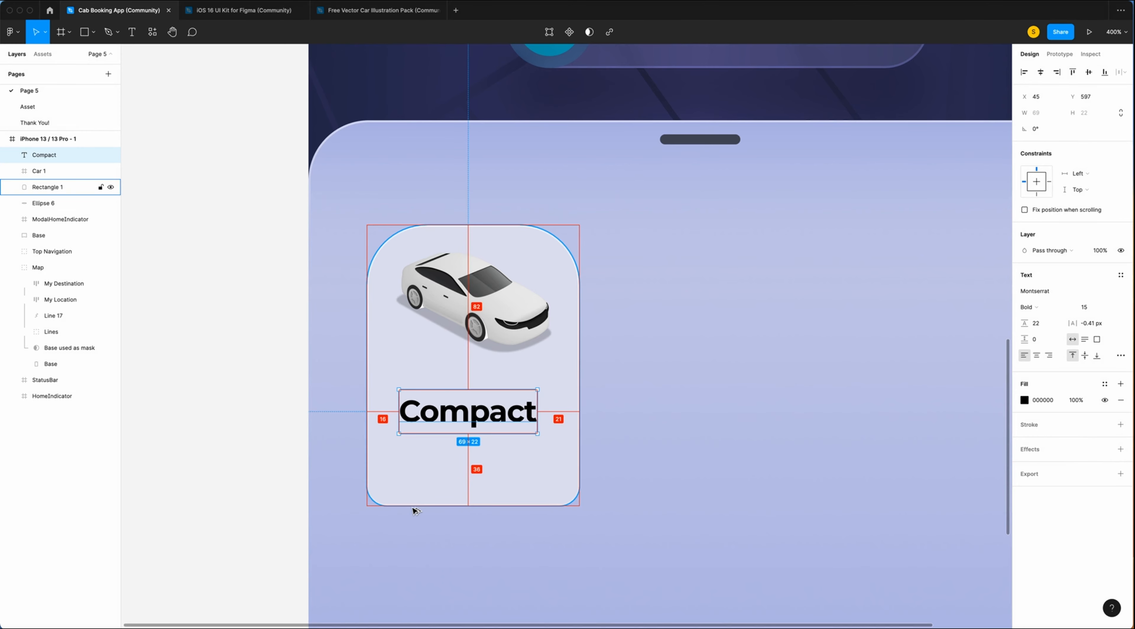
Duplicate the title beneath as '$ 20.54' at size 13 with 60% fill opacity.
{"action": "key", "text": "super+v"}
{"action": "key", "text": "shift+Down"}
{"action": "key", "text": "shift+Down"}
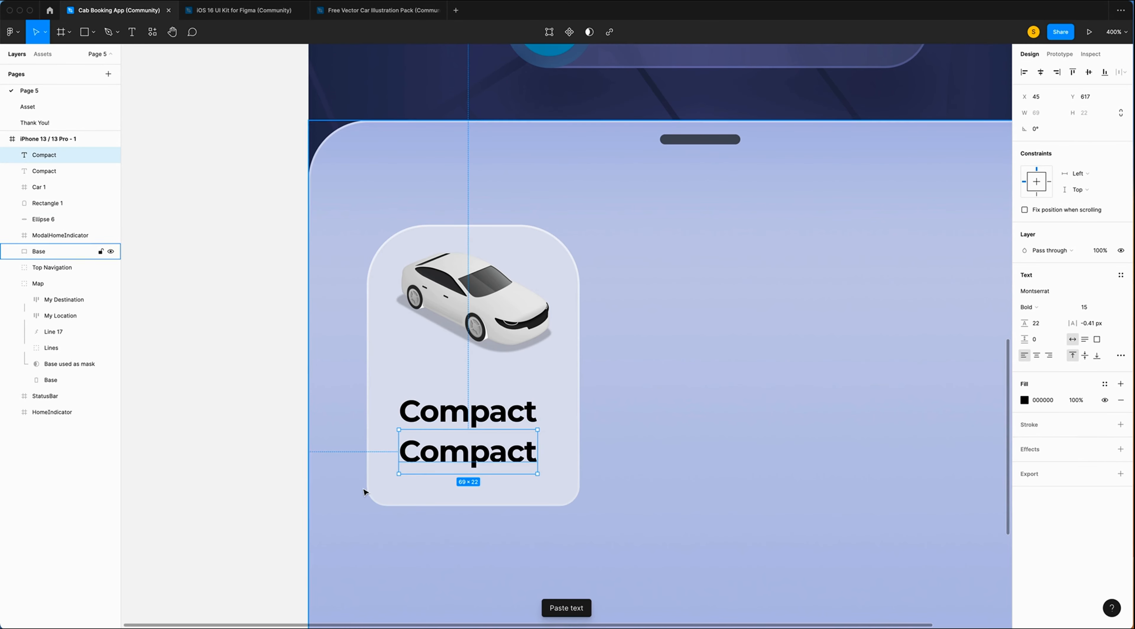
{"action": "key", "text": "Return"}
{"action": "type", "text": "$"}
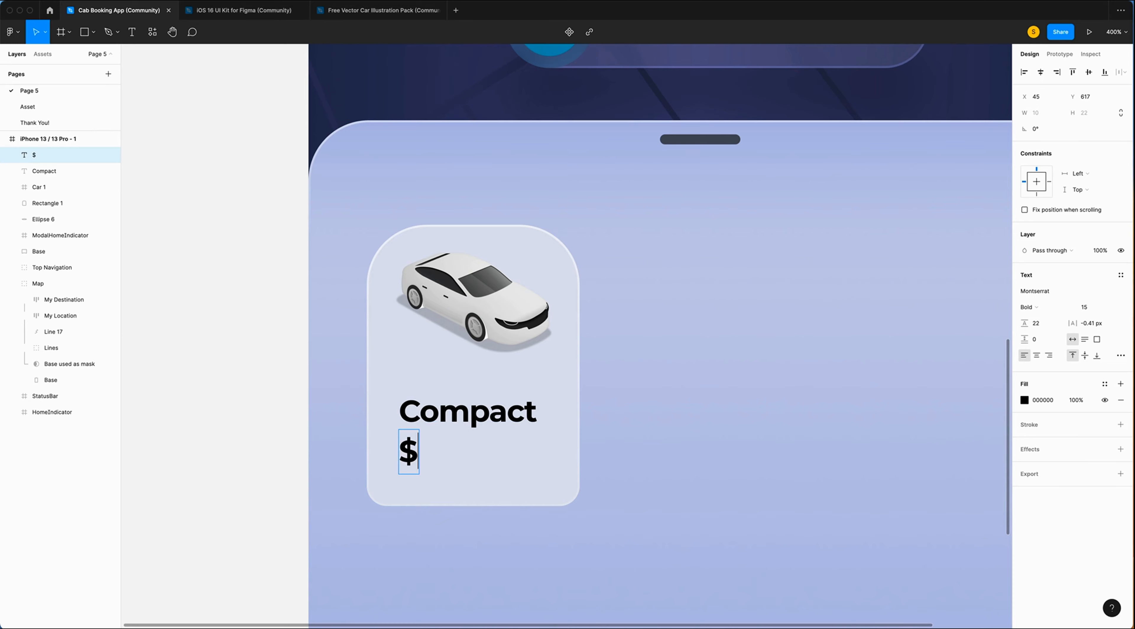
{"action": "type", "text": " 20.54"}
{"action": "key", "text": "super+a"}
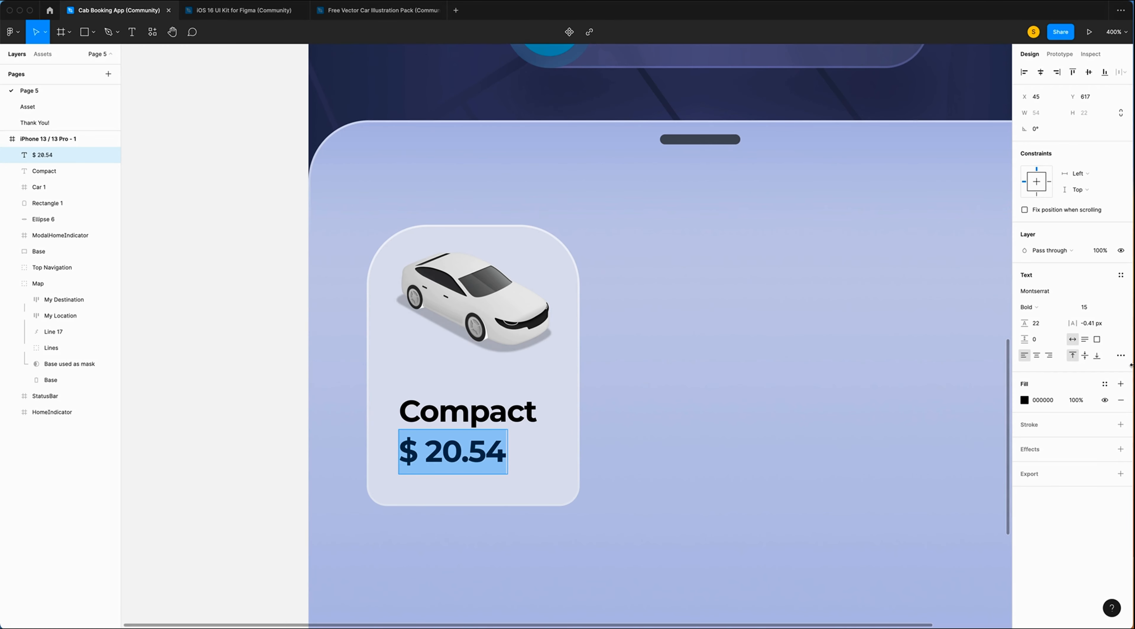
{"action": "left_click", "coordinate": [1100, 311]}
{"action": "type", "text": "13"}
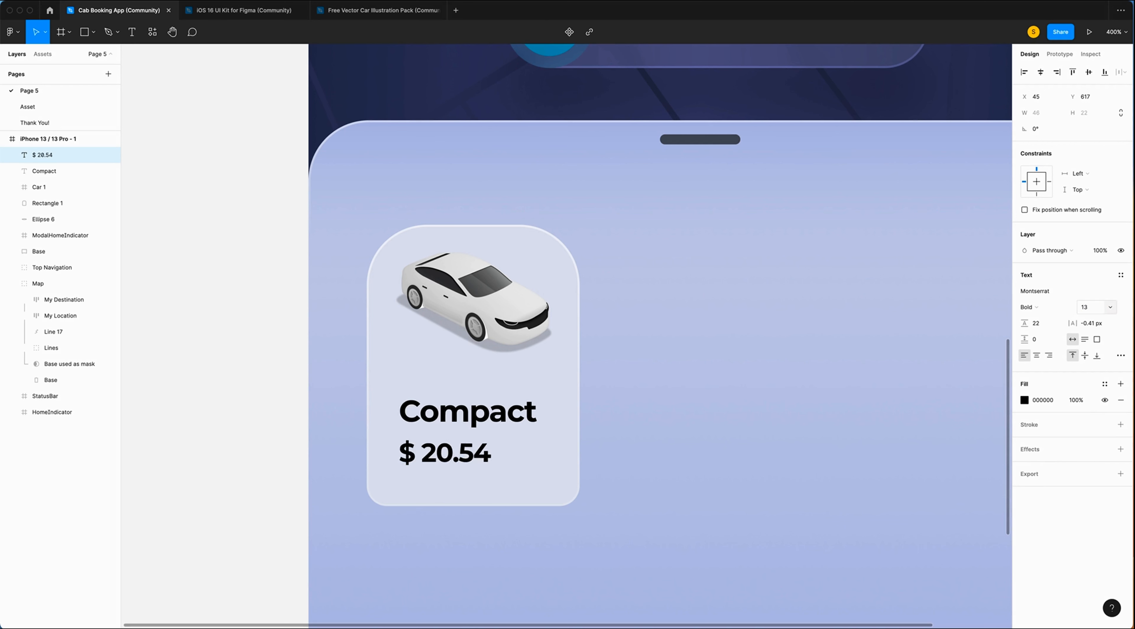
{"action": "left_click", "coordinate": [1085, 402]}
{"action": "type", "text": "60"}
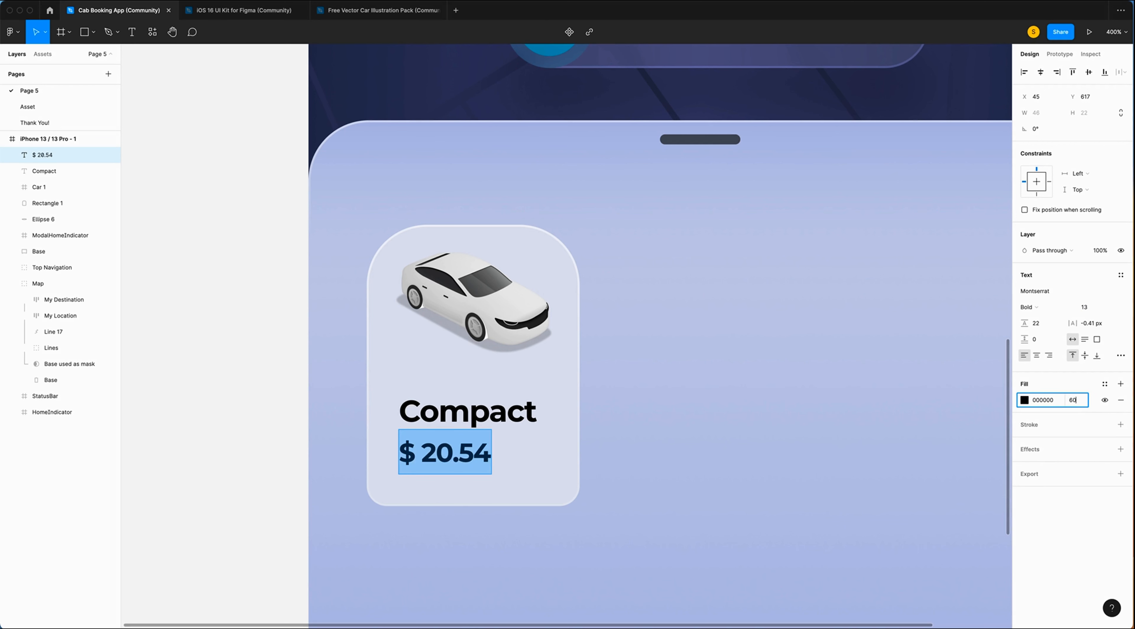
{"action": "key", "text": "Return"}
Rename the card rectangle layer to Base.
{"action": "double_click", "coordinate": [47, 203]}
{"action": "type", "text": "Base"}
{"action": "key", "text": "Return"}
{"action": "left_click", "coordinate": [49, 188], "text": "super"}
Group the card's four layers and name the group Compact.
{"action": "left_click", "coordinate": [56, 173], "text": "super"}
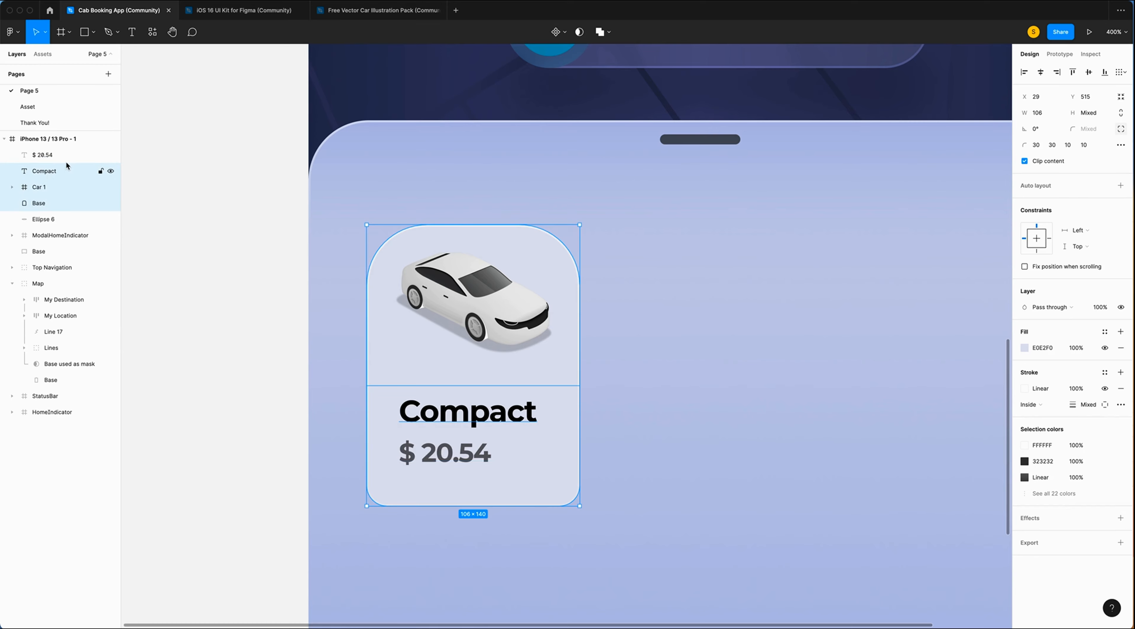
{"action": "left_click", "coordinate": [45, 158], "text": "super"}
{"action": "key", "text": "super+g"}
{"action": "double_click", "coordinate": [45, 155]}
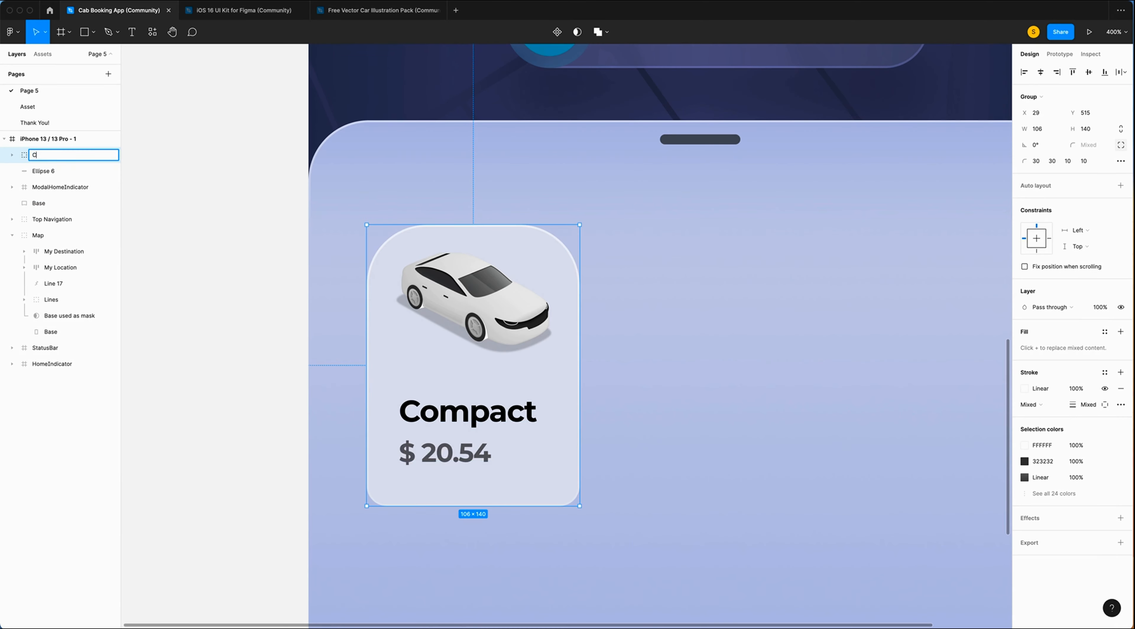
{"action": "type", "text": "Compact"}
{"action": "key", "text": "Return"}
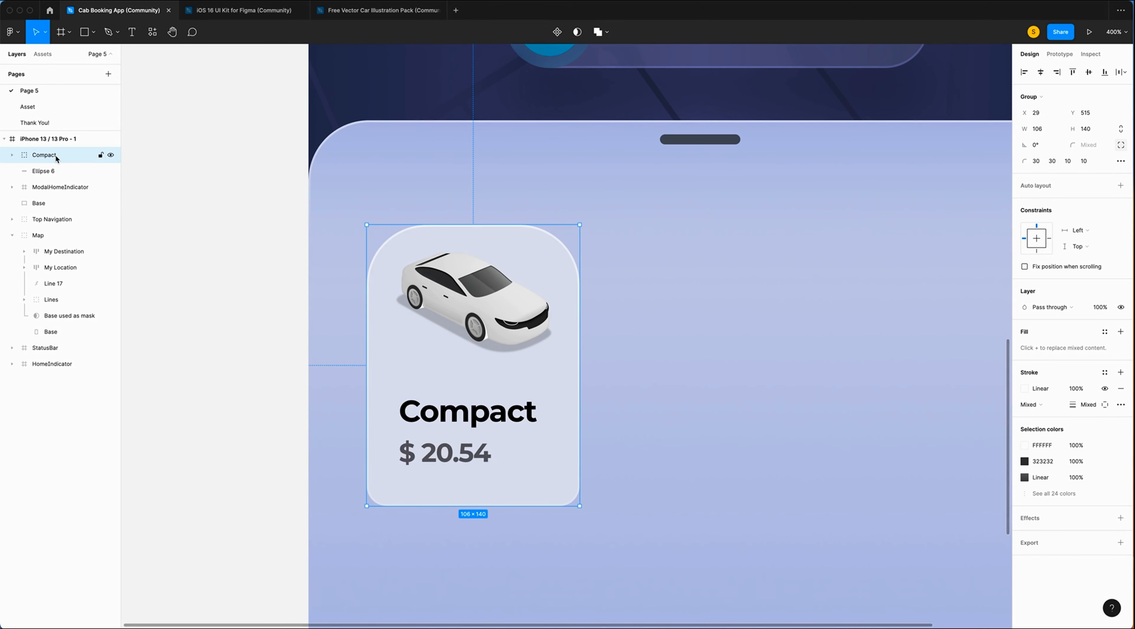
Duplicate the Compact card into three and arrange them in a centred auto-layout row with 16 spacing.
{"action": "key", "text": "super+c"}
{"action": "key", "text": "super+v"}
{"action": "key", "text": "super+v"}
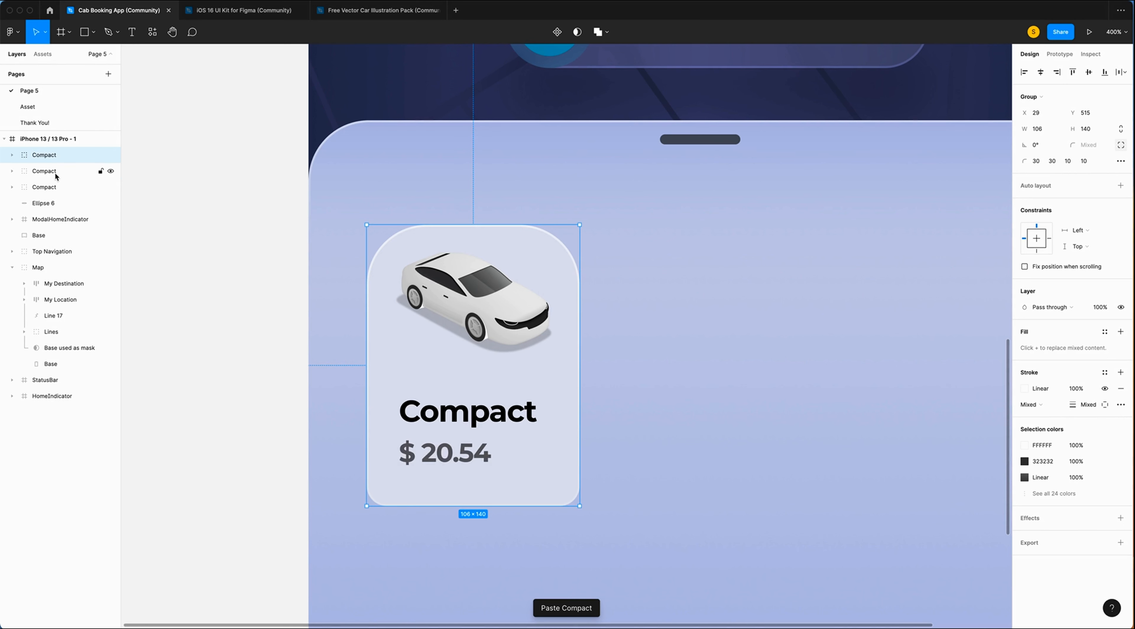
{"action": "left_click", "coordinate": [39, 186], "text": "shift"}
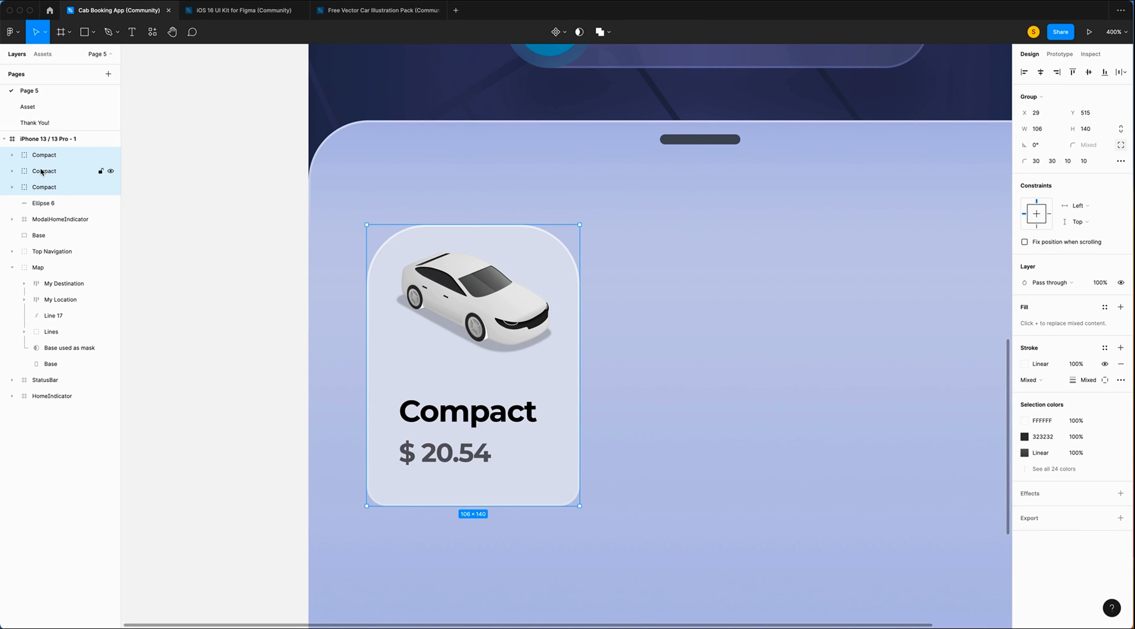
{"action": "key", "text": "shift+a"}
{"action": "left_click", "coordinate": [1039, 238]}
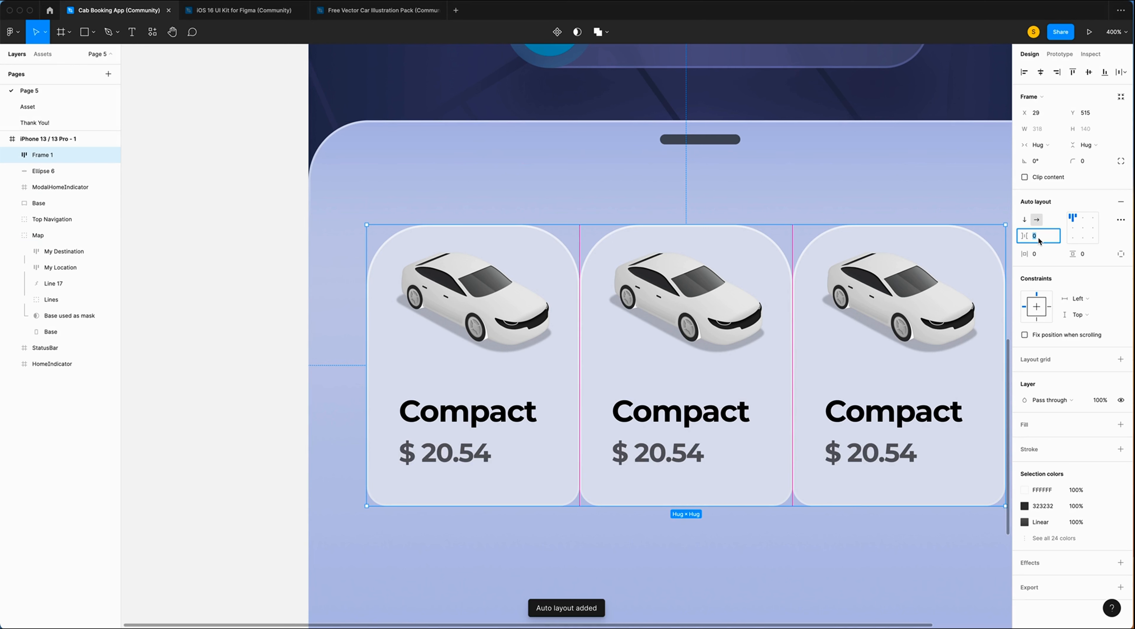
{"action": "type", "text": "16"}
{"action": "key", "text": "Return"}
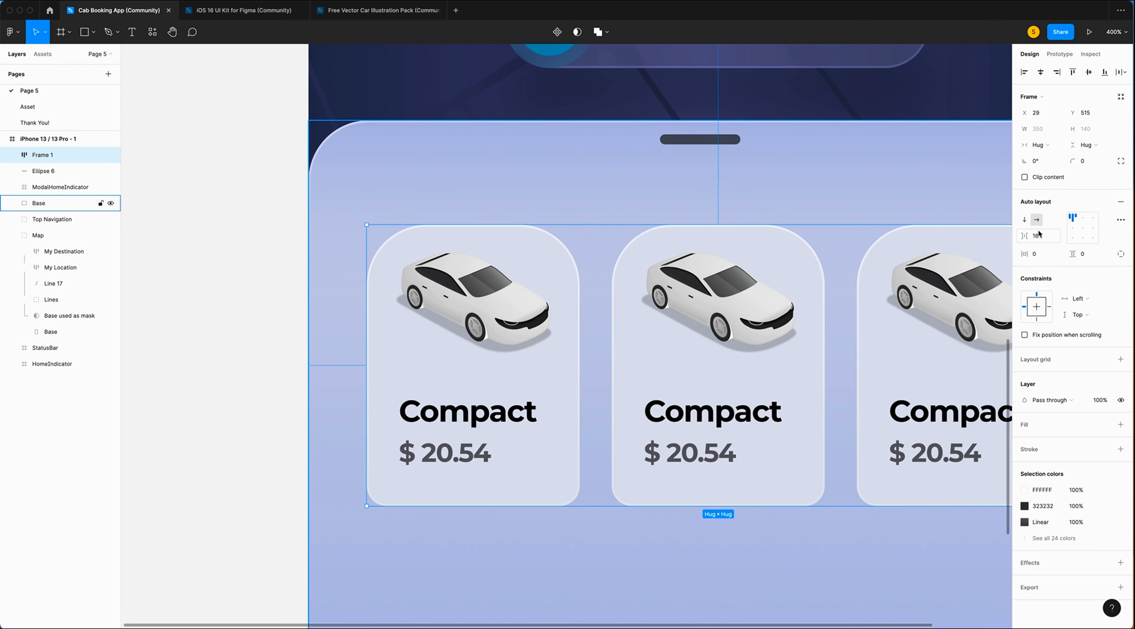
{"action": "left_click", "coordinate": [1043, 75]}
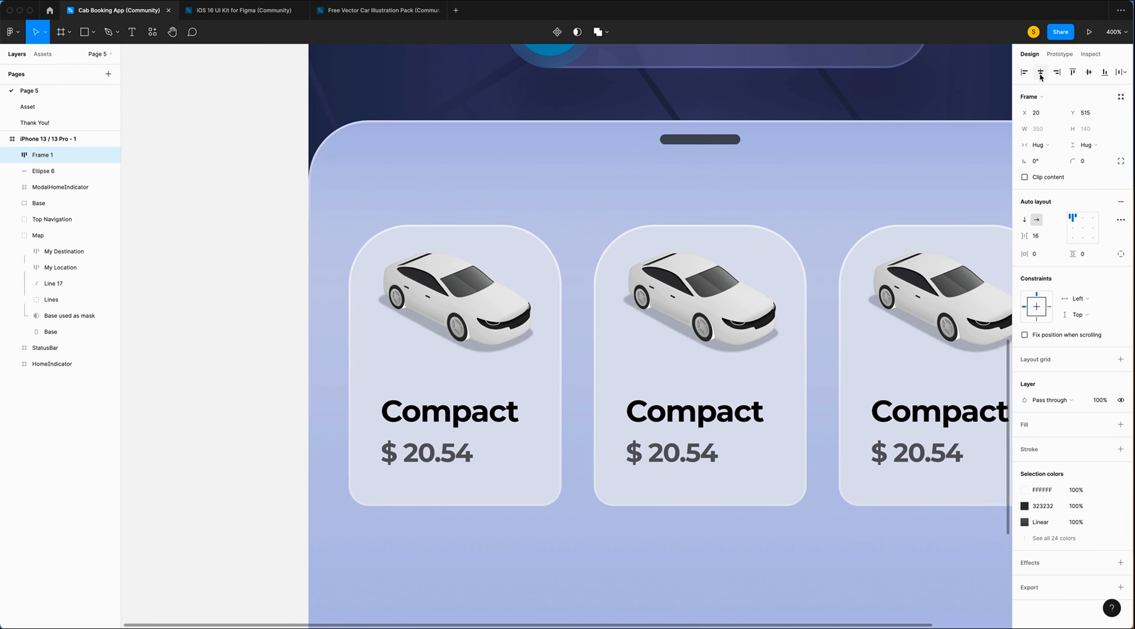
{"action": "scroll", "coordinate": [545, 524], "scroll_direction": "right", "scroll_amount": 8}
{"action": "left_click", "coordinate": [544, 524]}
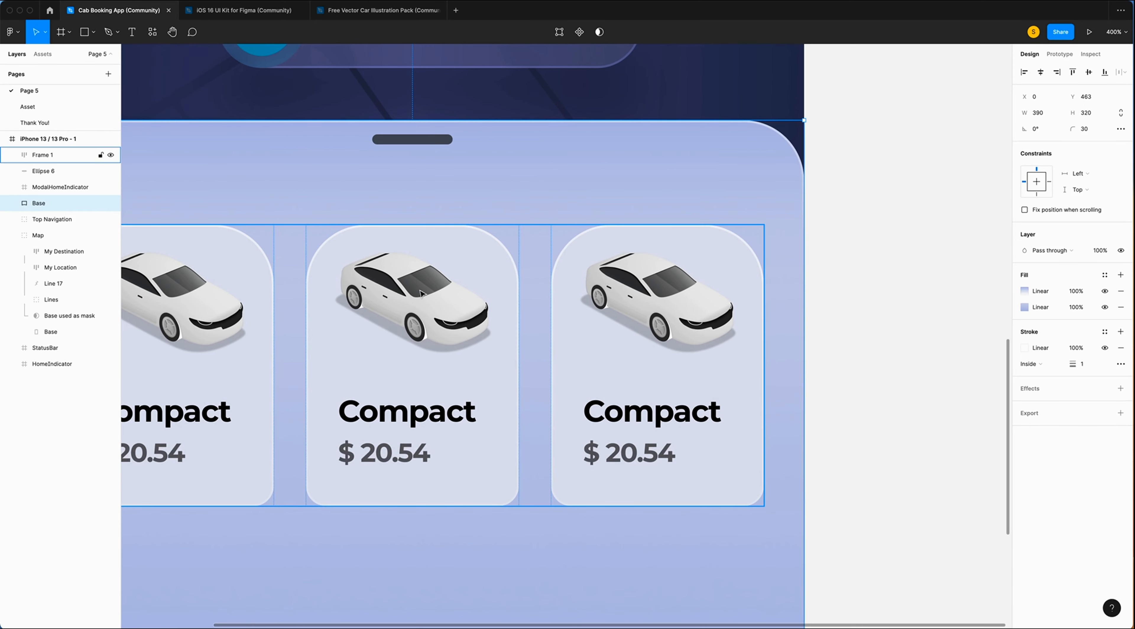
{"action": "left_click", "coordinate": [27, 106]}
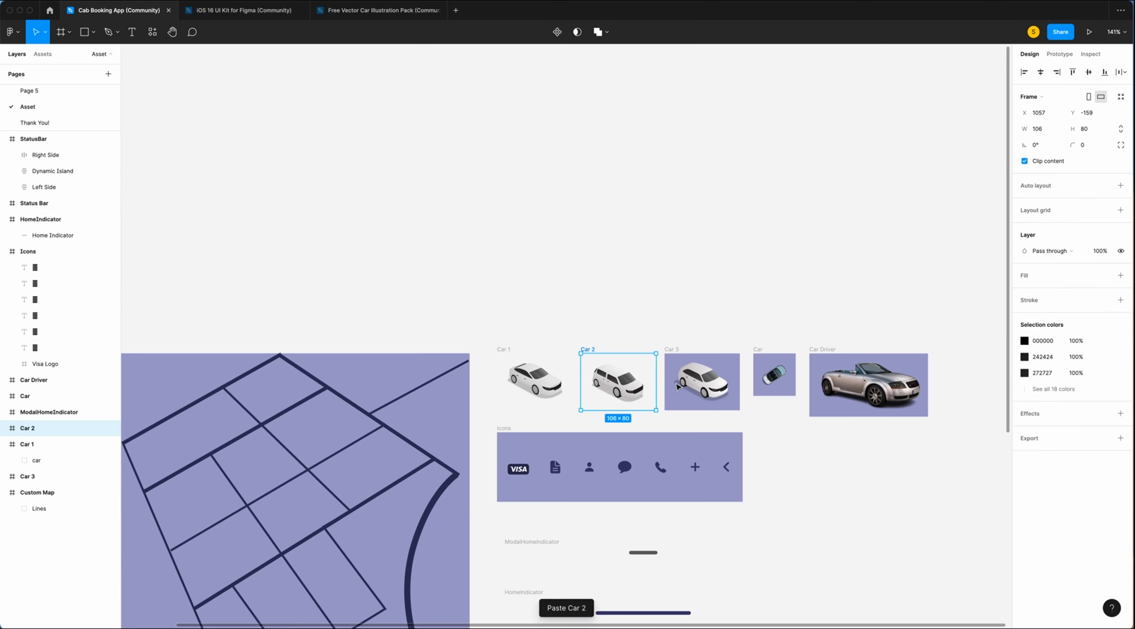
Copy the Car 3 illustration into the third card and retitle it 'Prenium'.
{"action": "right_click", "coordinate": [706, 379]}
{"action": "left_click", "coordinate": [744, 320]}
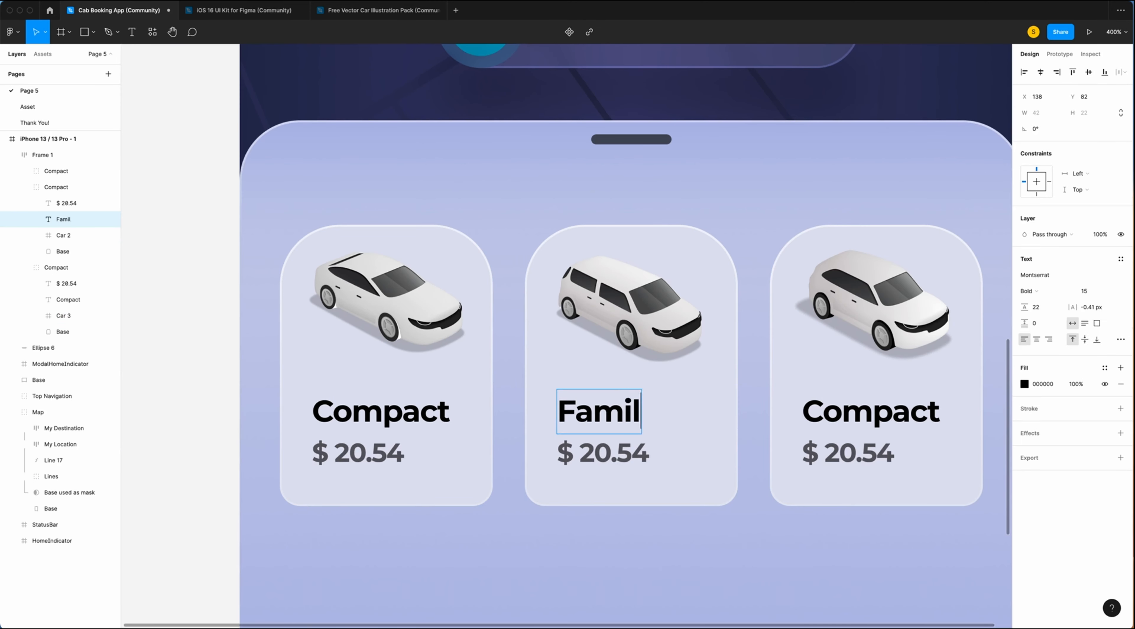
{"action": "type", "text": "y"}
{"action": "double_click", "coordinate": [846, 411]}
{"action": "type", "text": "Prenium"}
{"action": "key", "text": "Escape"}
{"action": "scroll", "coordinate": [617, 374], "scroll_direction": "right", "scroll_amount": 3}
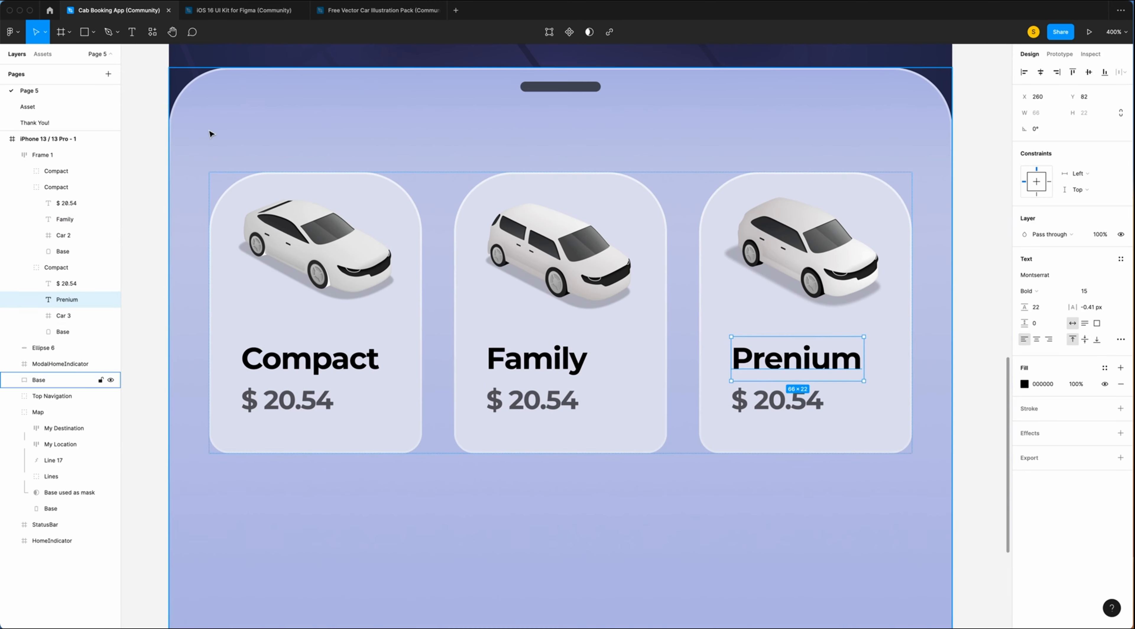
Change the middle card's price to $ 30.48 and the third card's price to $ 40.89.
{"action": "left_click", "coordinate": [525, 400]}
{"action": "double_click", "coordinate": [524, 400]}
{"action": "type", "text": "30"}
{"action": "double_click", "coordinate": [562, 400]}
{"action": "type", "text": "48"}
{"action": "left_click", "coordinate": [771, 400]}
{"action": "double_click", "coordinate": [771, 400]}
{"action": "type", "text": "40"}
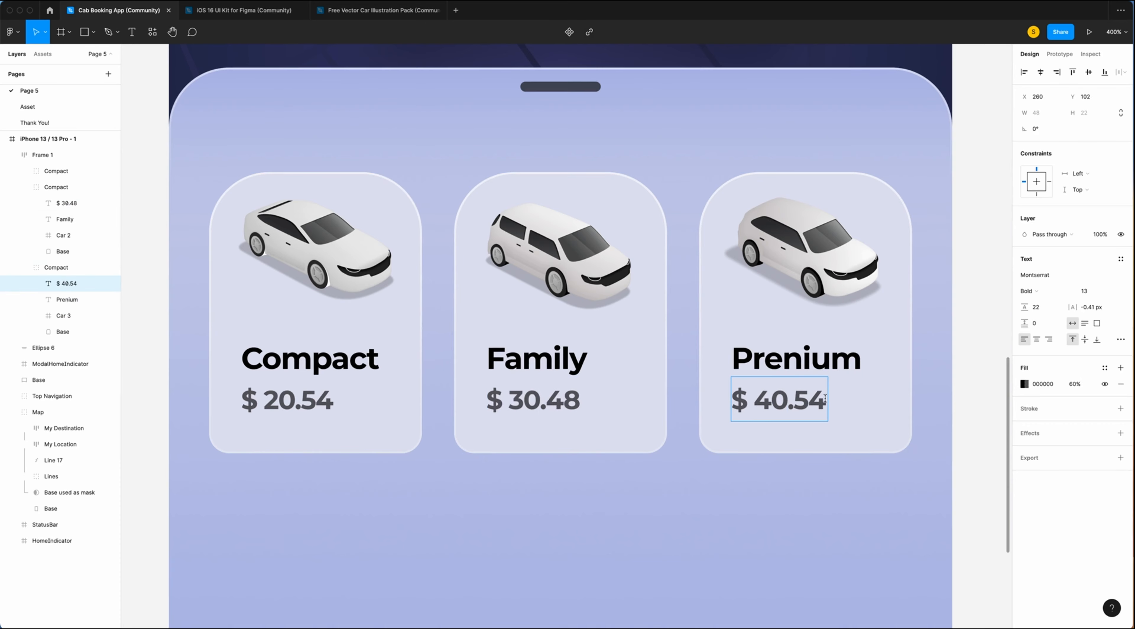
{"action": "double_click", "coordinate": [811, 401]}
{"action": "type", "text": "89"}
{"action": "key", "text": "Escape"}
Add a 'Choose a ride' heading above the cards on one line at font size 17.
{"action": "key", "text": "t"}
{"action": "left_click_drag", "start_coordinate": [228, 94], "coordinate": [376, 142]}
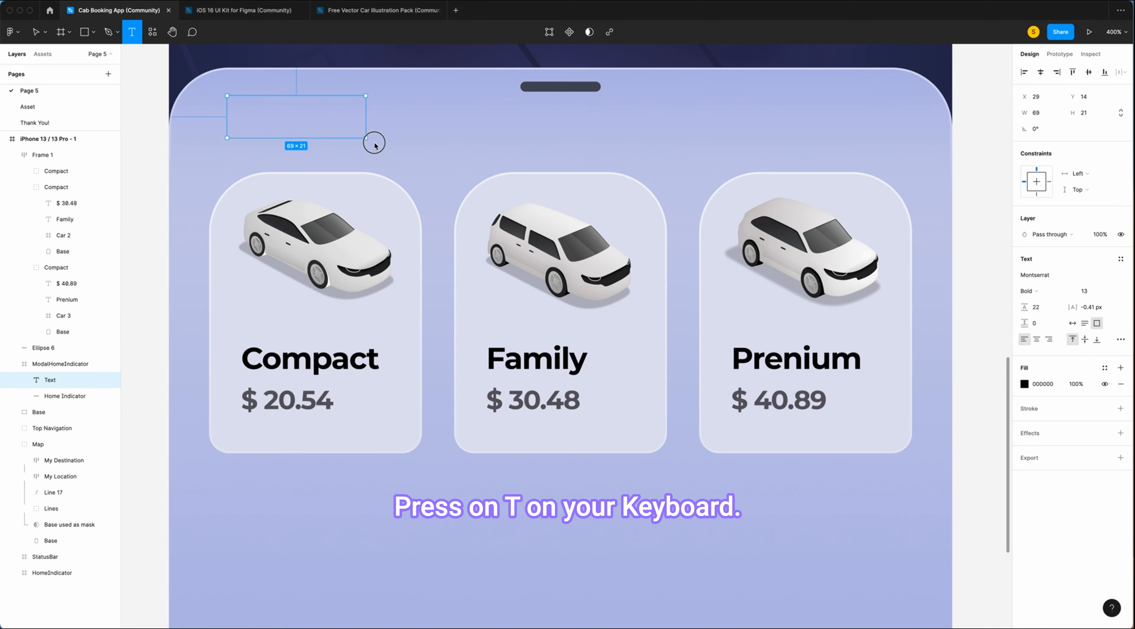
{"action": "type", "text": "Choose a ride"}
{"action": "left_click", "coordinate": [1072, 324]}
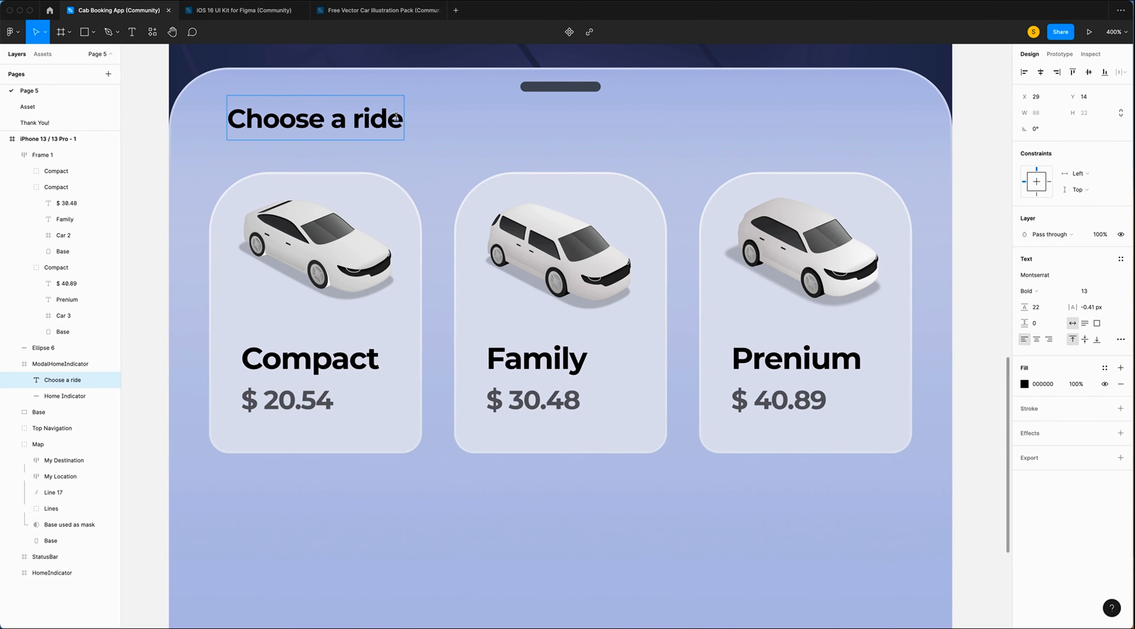
{"action": "left_click_drag", "start_coordinate": [402, 118], "coordinate": [228, 116]}
{"action": "left_click", "coordinate": [1085, 291]}
{"action": "type", "text": "17"}
Rename the cards group 'car', wrap it with the heading in auto layout, and nudge it down.
{"action": "left_click", "coordinate": [12, 155]}
{"action": "double_click", "coordinate": [43, 155]}
{"action": "type", "text": "car"}
{"action": "key", "text": "Return"}
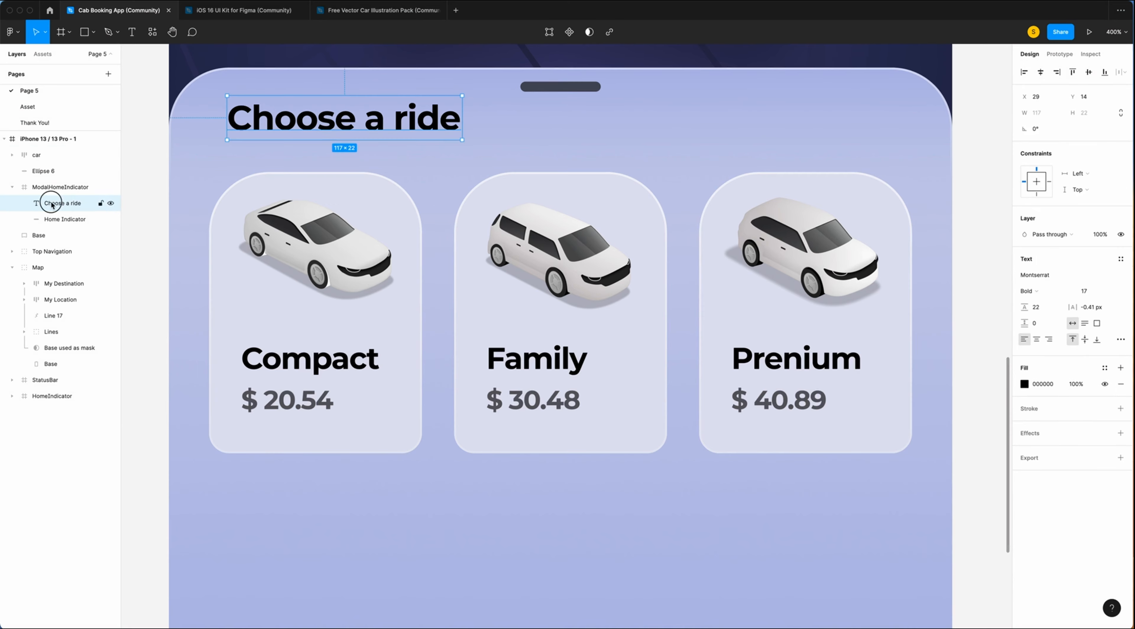
{"action": "left_click_drag", "start_coordinate": [51, 202], "coordinate": [43, 150]}
{"action": "left_click", "coordinate": [34, 170], "text": "shift"}
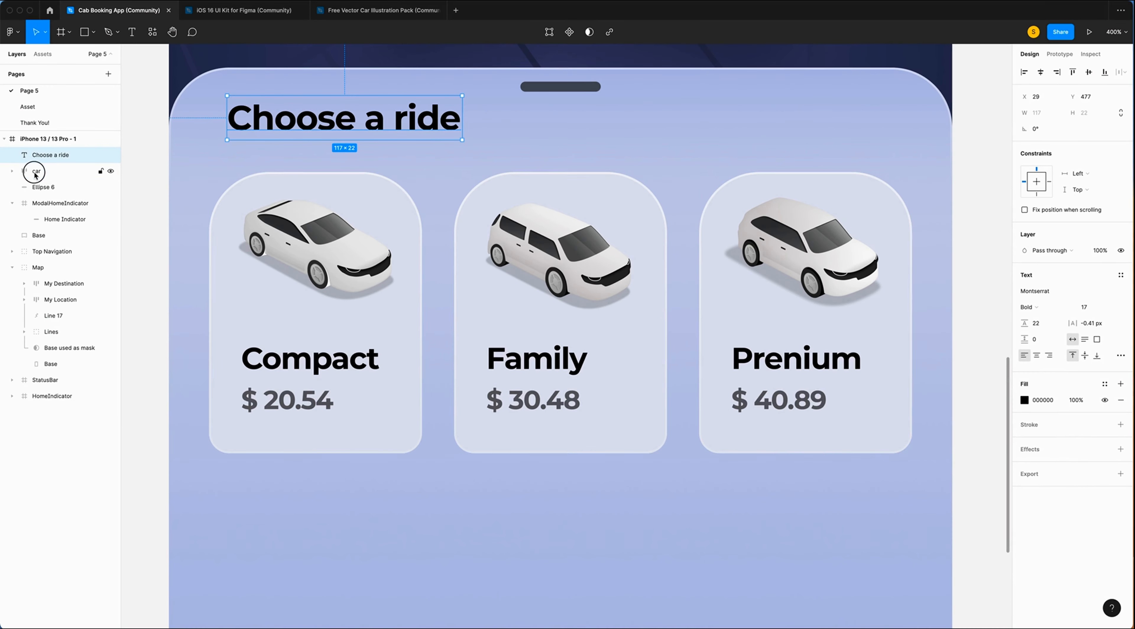
{"action": "key", "text": "shift+a"}
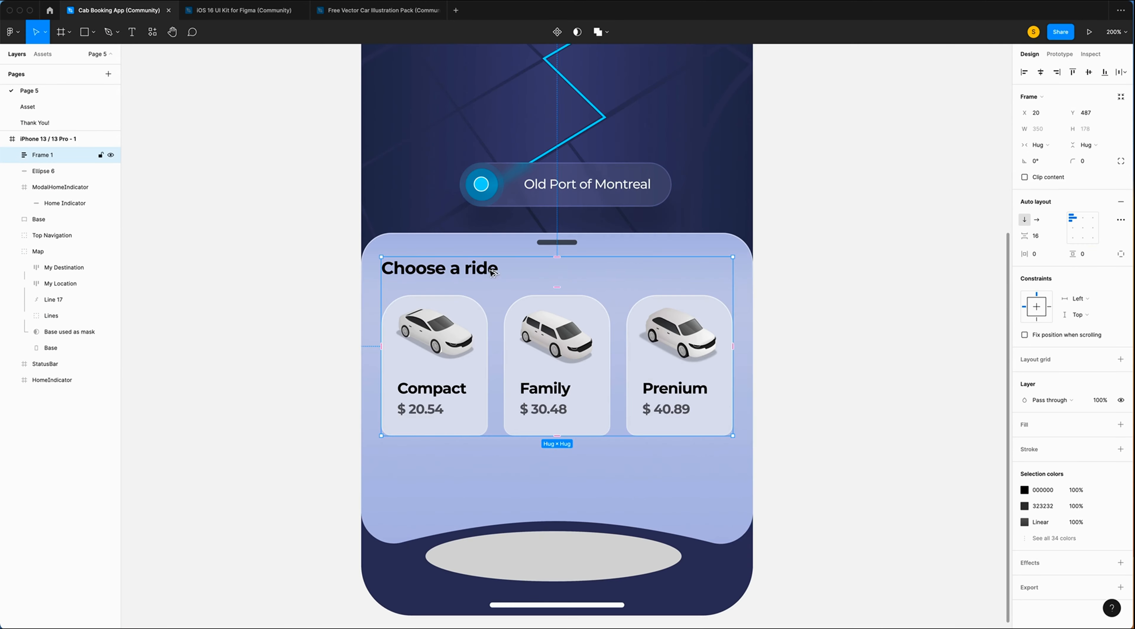
{"action": "key", "text": "alt"}
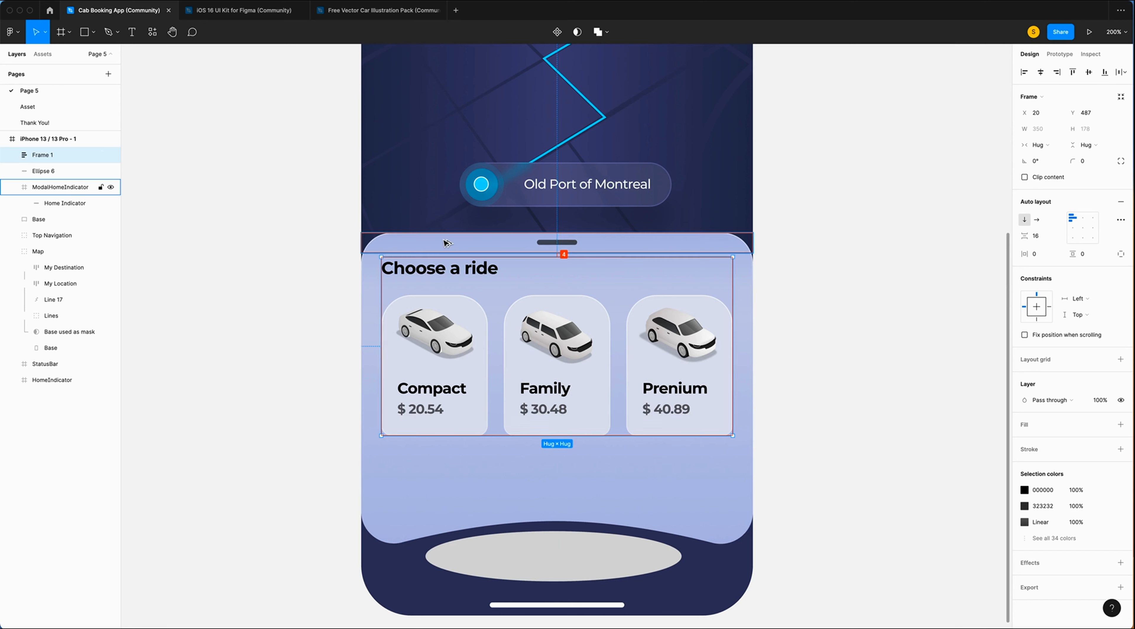
{"action": "key", "text": "Down"}
{"action": "key", "text": "Down"}
{"action": "key", "text": "Down"}
{"action": "key", "text": "Down"}
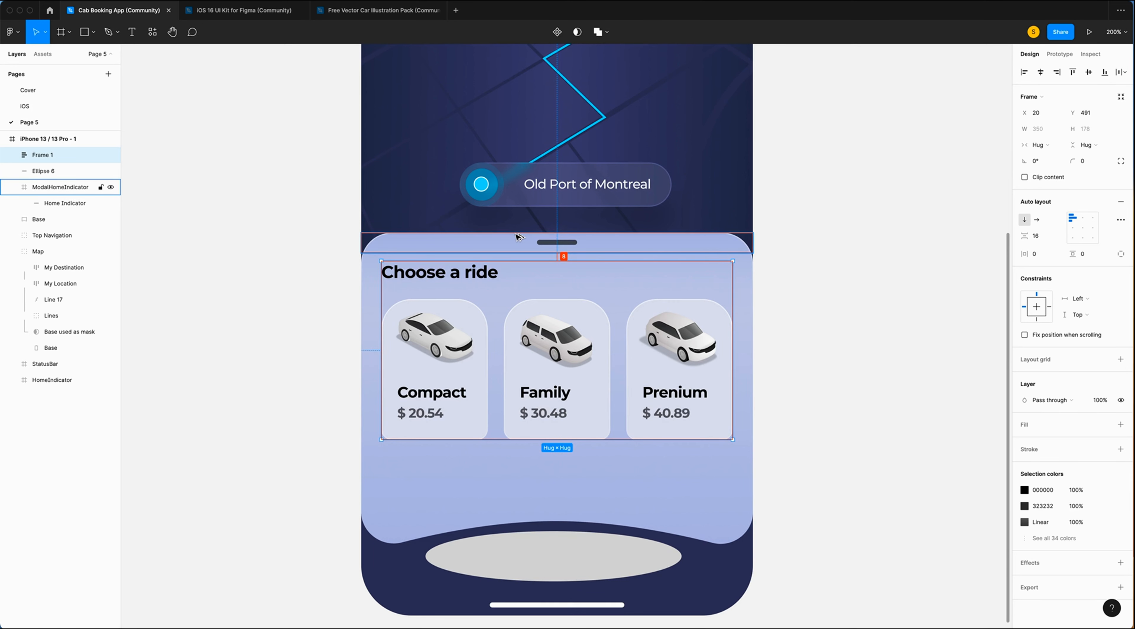
{"action": "left_click", "coordinate": [816, 317]}
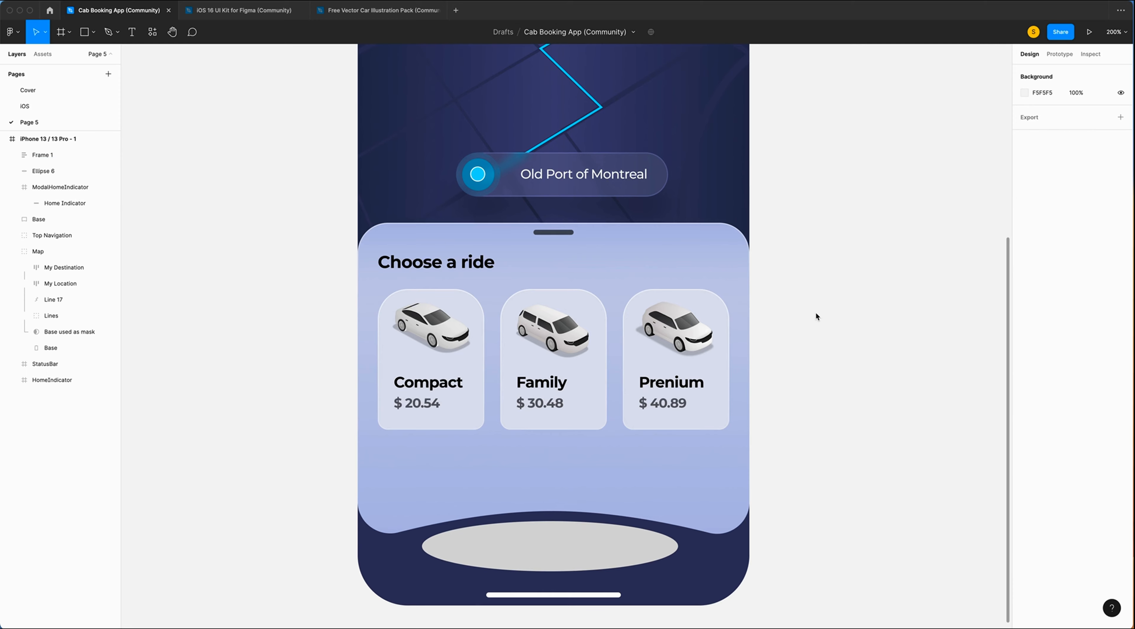
Give the Prenium card a drop shadow in 969CBC at 100% opacity.
{"action": "left_click", "coordinate": [715, 297]}
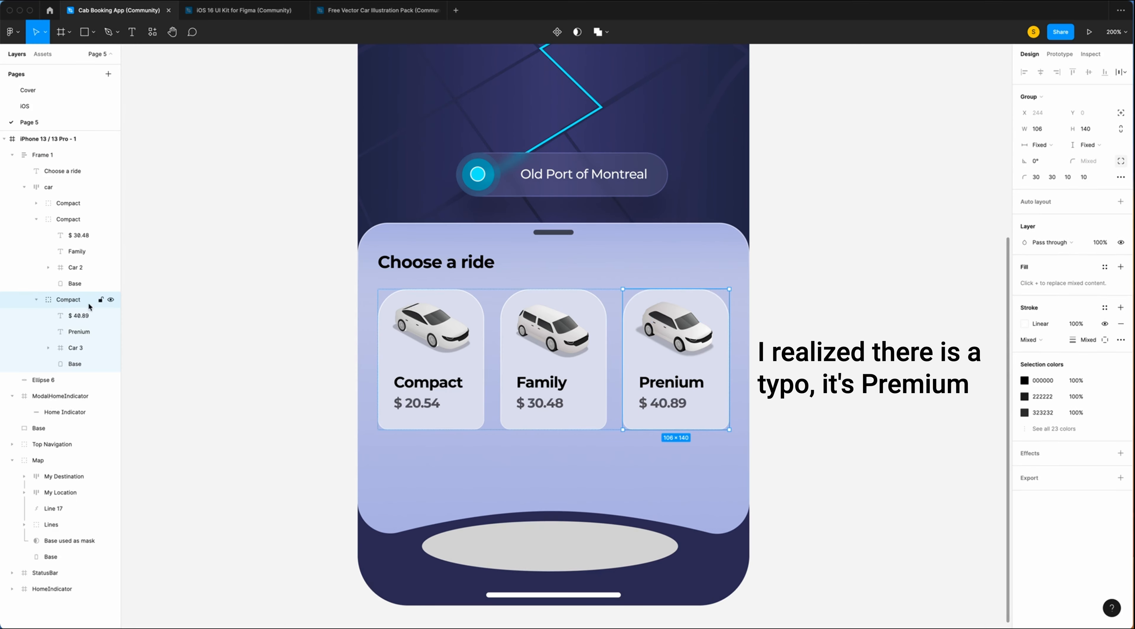
{"action": "left_click", "coordinate": [1121, 453]}
{"action": "left_click", "coordinate": [1024, 470]}
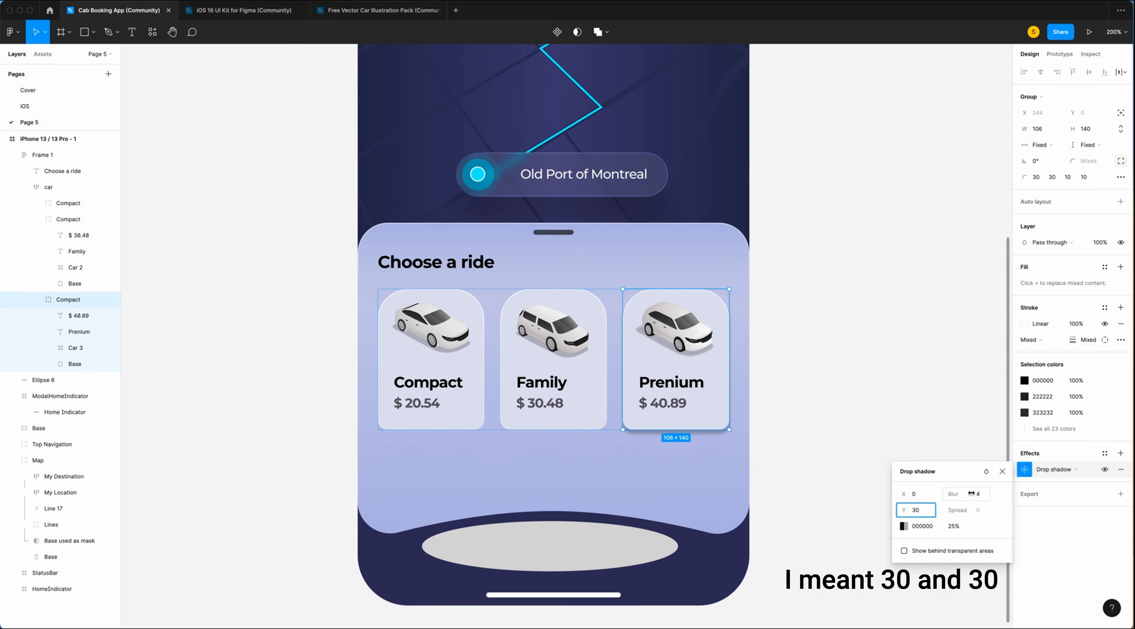
{"action": "left_click", "coordinate": [935, 529]}
{"action": "type", "text": "969CBC"}
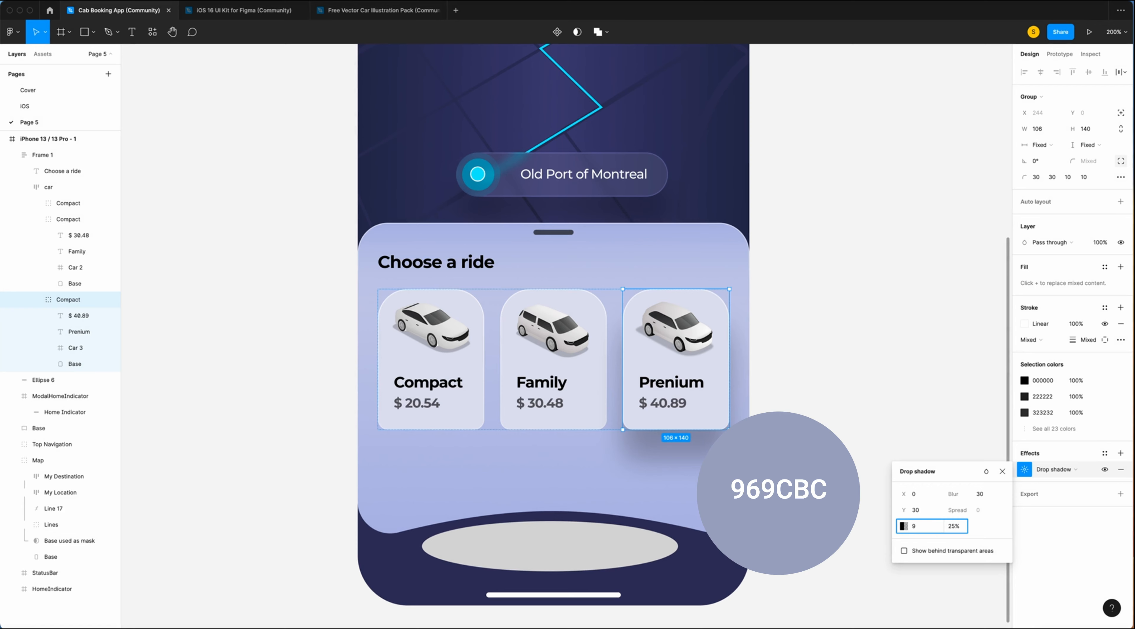
{"action": "left_click", "coordinate": [962, 526]}
{"action": "type", "text": "100"}
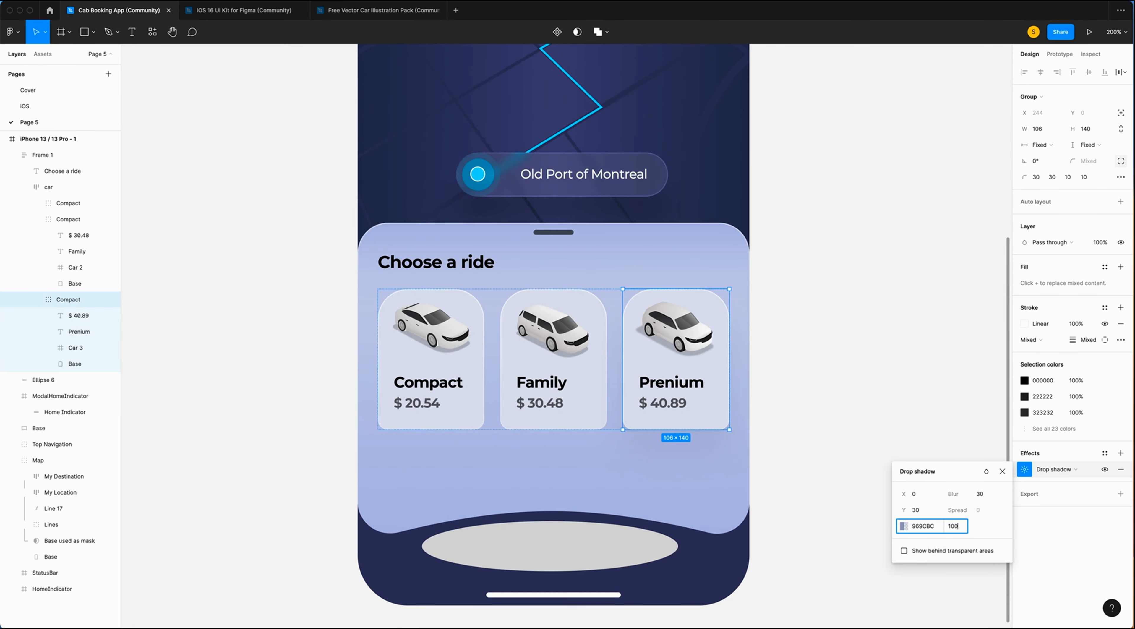
{"action": "key", "text": "Return"}
Change the Prenium card's base fill to the near-white F6F6FB.
{"action": "left_click", "coordinate": [73, 364]}
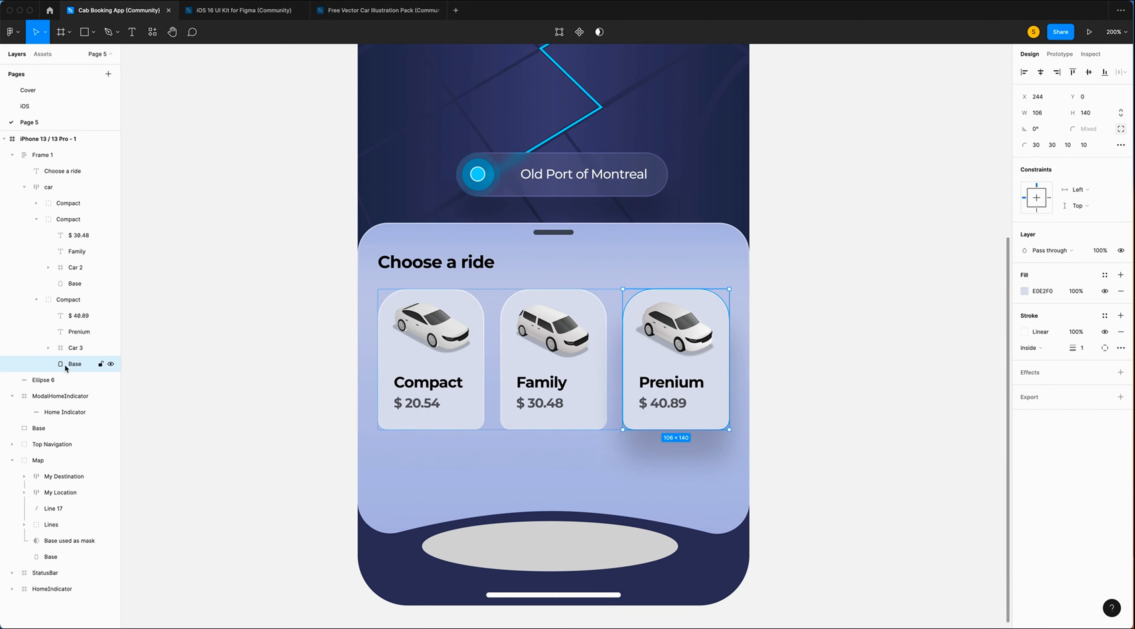
{"action": "left_click", "coordinate": [1026, 292]}
{"action": "left_click", "coordinate": [1043, 291]}
{"action": "type", "text": "f6f6"}
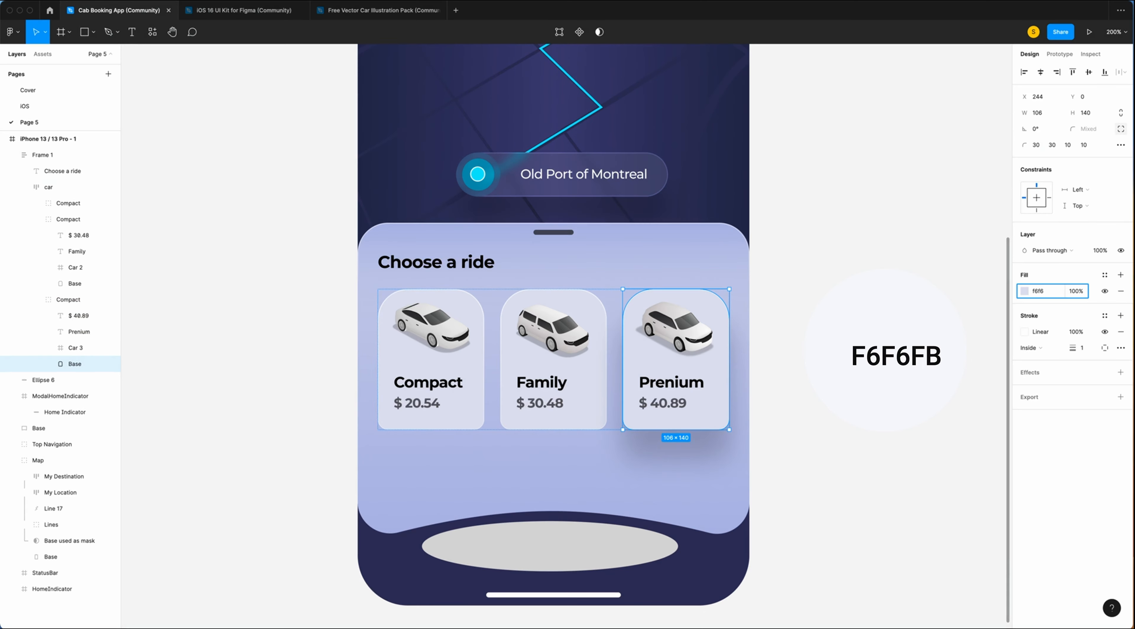
{"action": "key", "text": "Return"}
{"action": "key", "text": "Escape"}
{"action": "scroll", "coordinate": [553, 308], "scroll_direction": "down", "scroll_amount": 1}
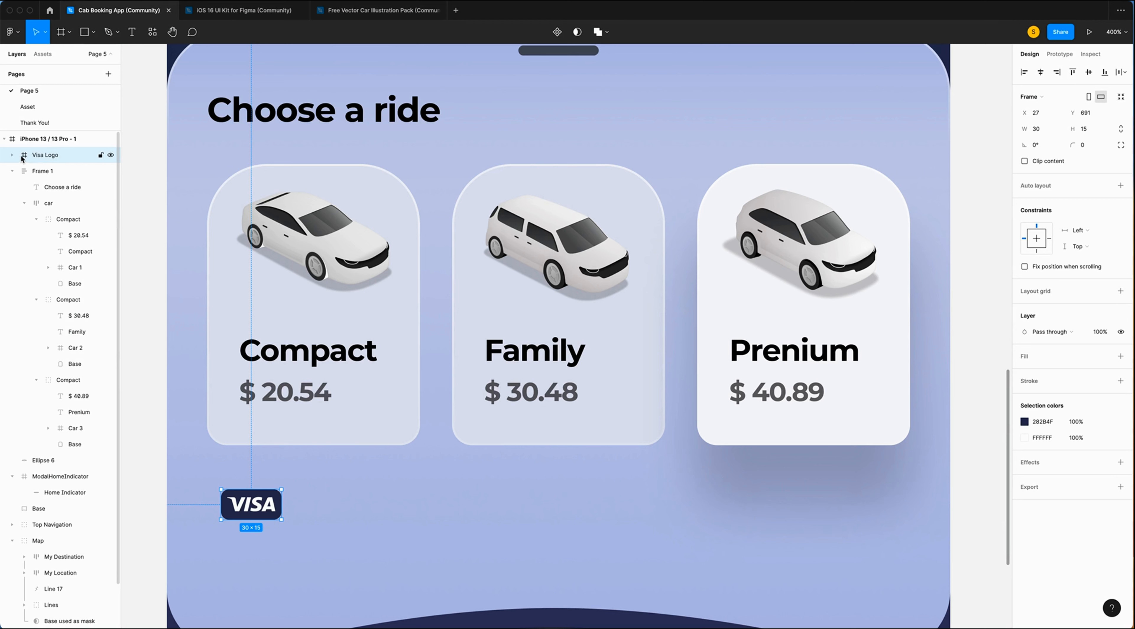
Rename the heading-and-cards group to 'Choose a ride'.
{"action": "left_click", "coordinate": [44, 170]}
{"action": "left_click", "coordinate": [12, 171]}
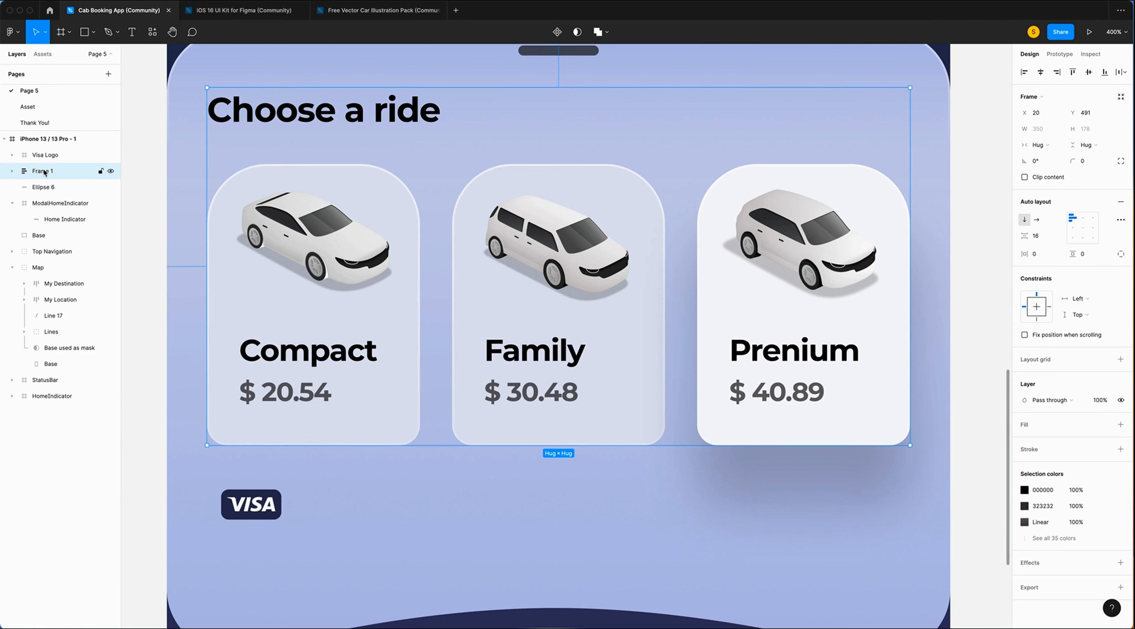
{"action": "double_click", "coordinate": [45, 172]}
{"action": "type", "text": "Choosen"}
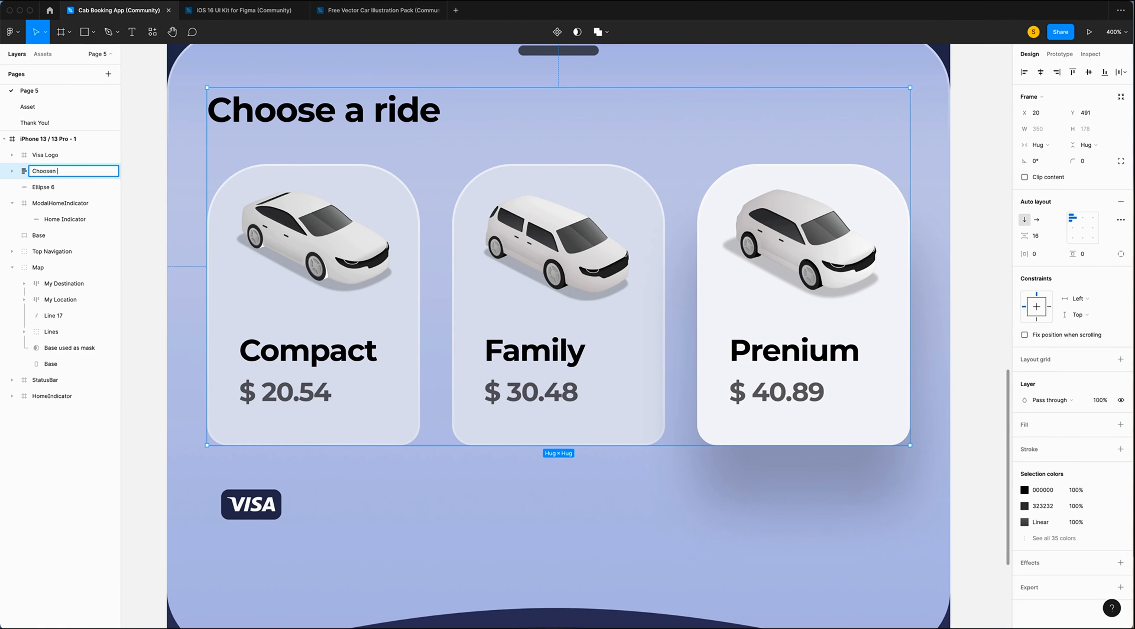
{"action": "type", "text": "ride"}
{"action": "left_click", "coordinate": [300, 507]}
Draw a small black (000) dot beside the VISA logo and paste copies of it.
{"action": "key", "text": "o"}
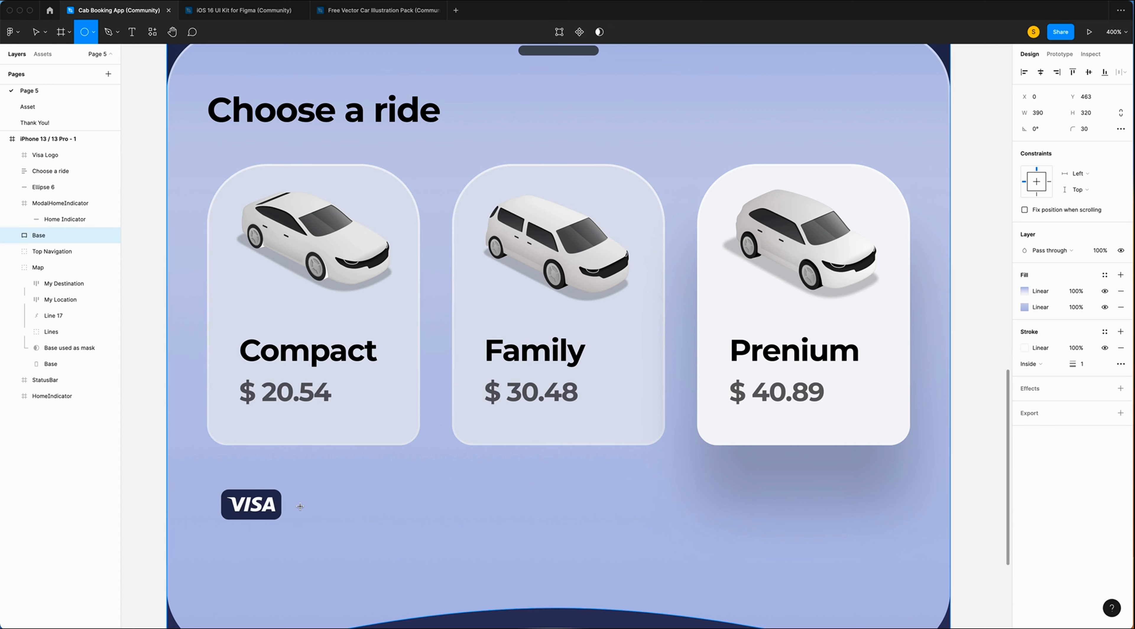
{"action": "left_click_drag", "start_coordinate": [294, 505], "coordinate": [300, 510]}
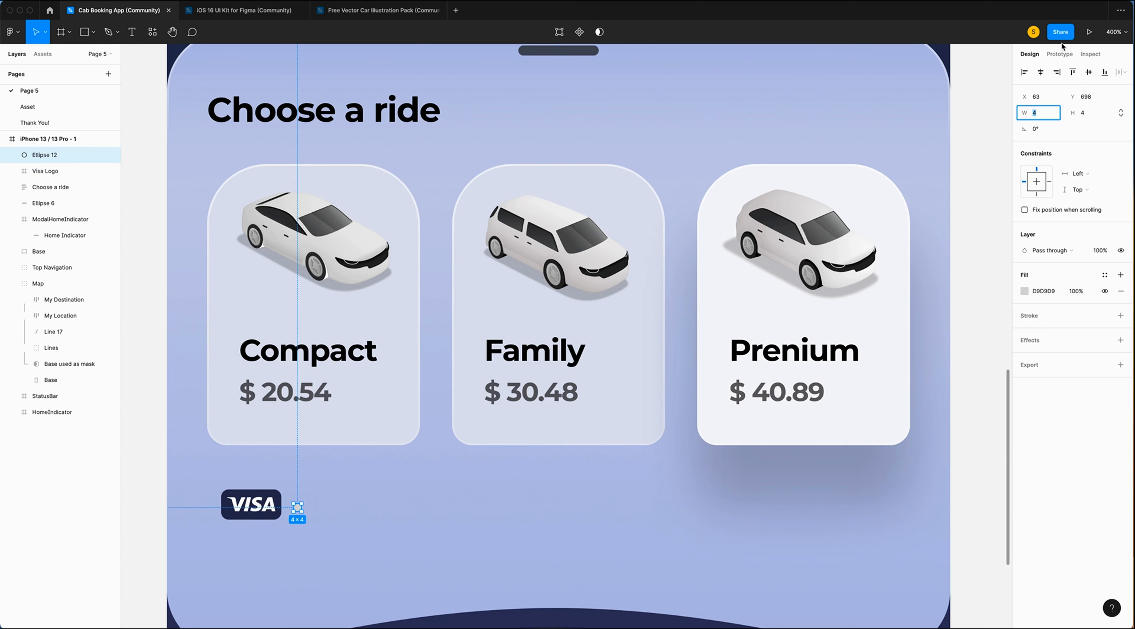
{"action": "left_click", "coordinate": [1024, 293]}
{"action": "type", "text": "000"}
{"action": "scroll", "coordinate": [507, 513], "scroll_direction": "up", "scroll_amount": 10}
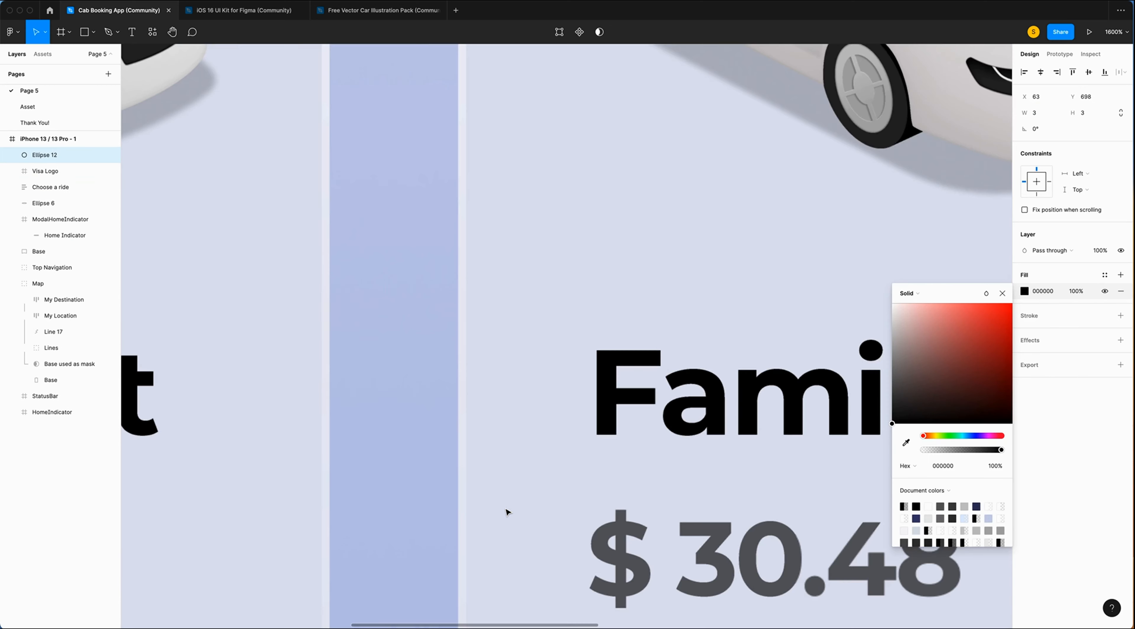
{"action": "key", "text": "Escape"}
{"action": "key", "text": "ctrl+c"}
{"action": "key", "text": "ctrl+v"}
{"action": "key", "text": "ctrl+v"}
{"action": "key", "text": "ctrl+v"}
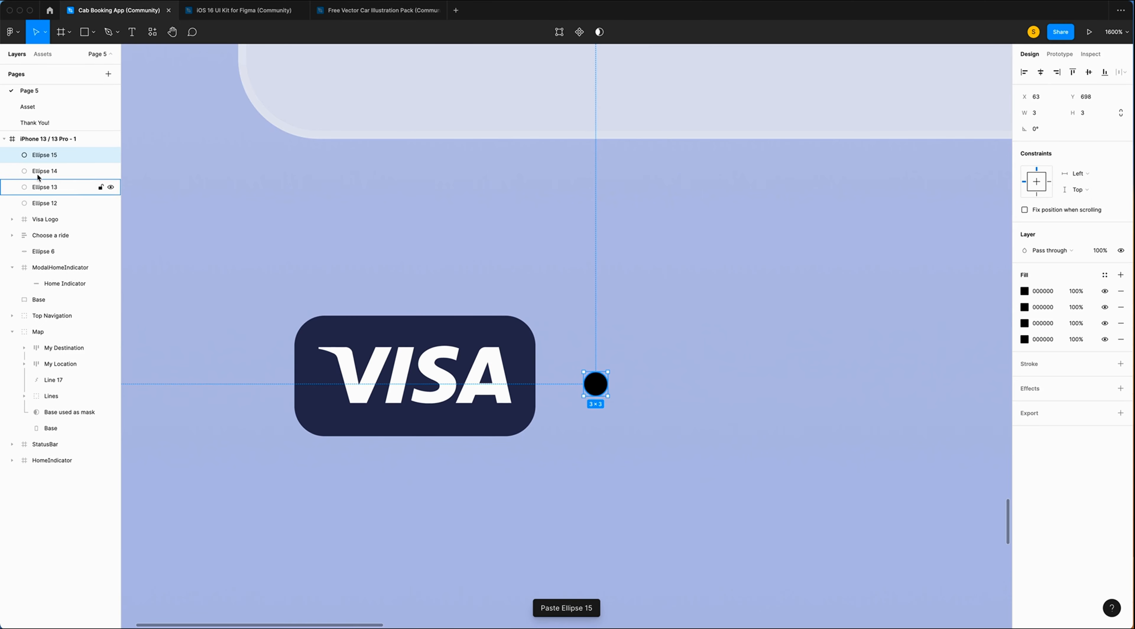
Arrange the four dots in a horizontal auto layout with a gap of 2.
{"action": "left_click", "coordinate": [44, 203], "text": "shift"}
{"action": "key", "text": "shift+a"}
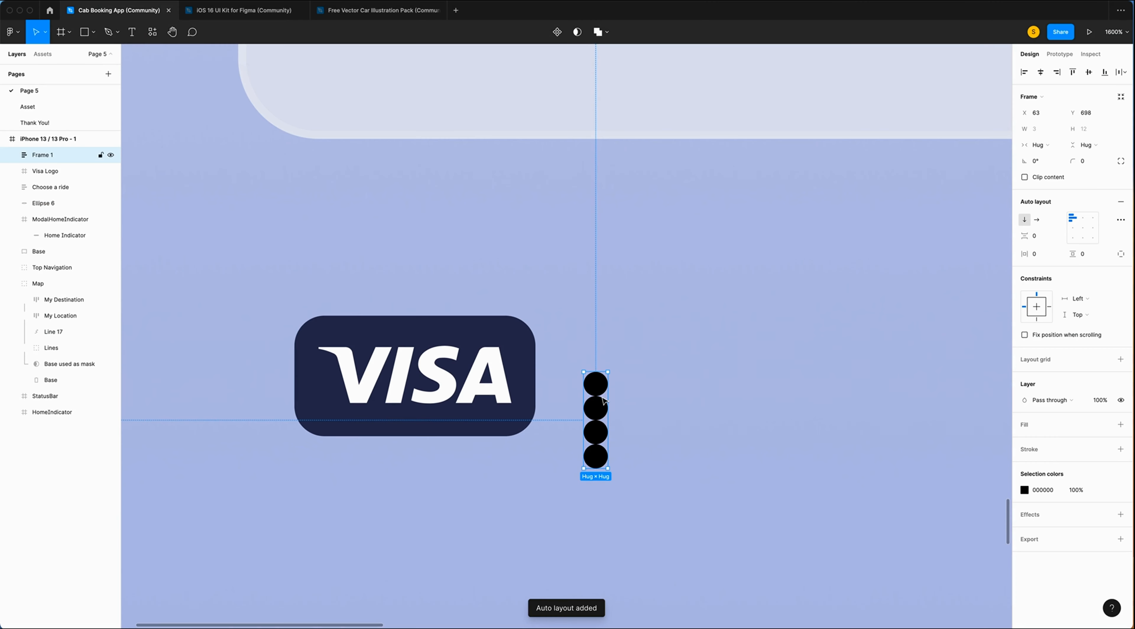
{"action": "left_click", "coordinate": [1037, 220]}
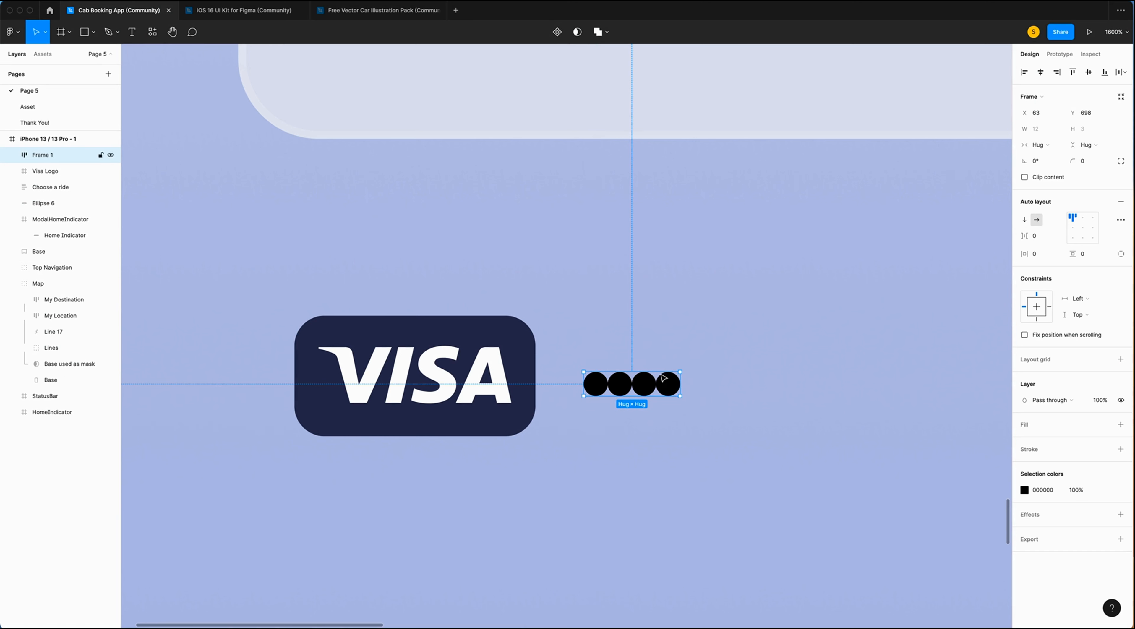
{"action": "left_click", "coordinate": [1044, 239]}
{"action": "type", "text": "2"}
{"action": "key", "text": "Return"}
Add '4025' text after the dots and wrap logo, dots and number in auto layout.
{"action": "key", "text": "super+minus"}
{"action": "key", "text": "t"}
{"action": "left_click", "coordinate": [583, 355]}
{"action": "type", "text": "4025"}
{"action": "key", "text": "Escape"}
{"action": "left_click", "coordinate": [53, 190], "text": "shift"}
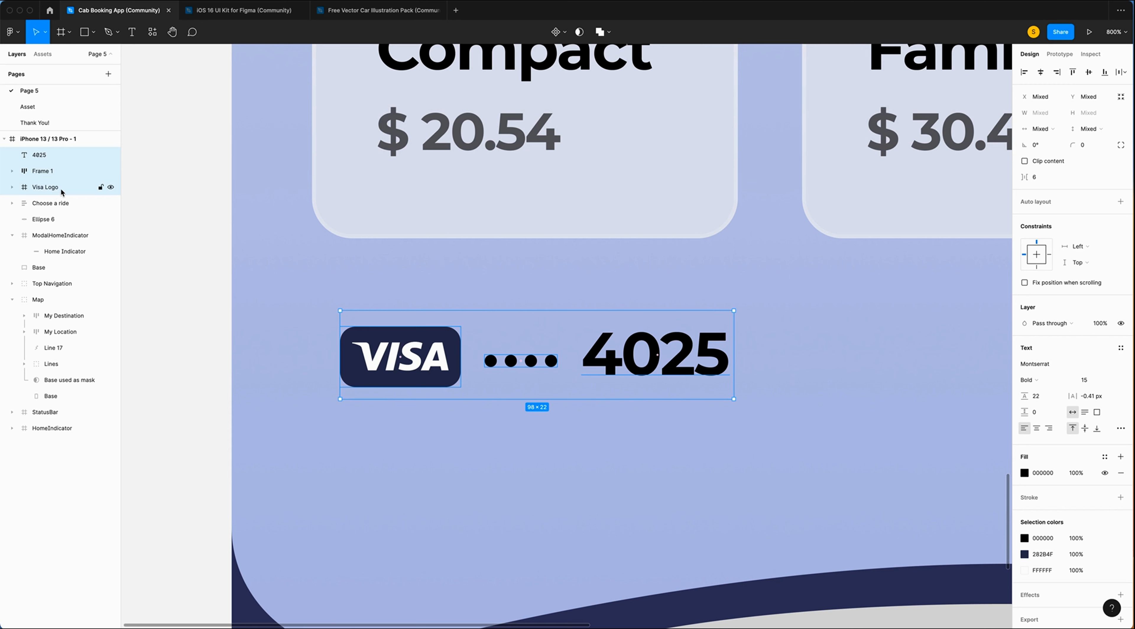
{"action": "key", "text": "shift+a"}
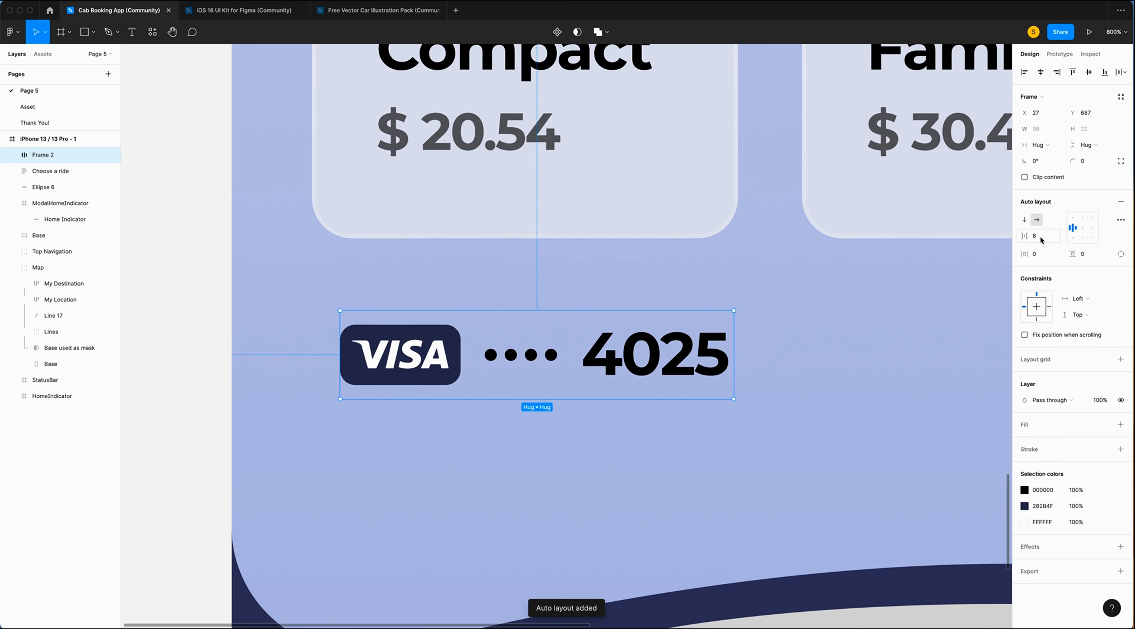
Paste a chevron at the right end of the payment row.
{"action": "key", "text": "super+minus"}
{"action": "key", "text": "super+minus"}
{"action": "key", "text": "t"}
{"action": "left_click", "coordinate": [752, 438]}
{"action": "key", "text": "super+v"}
{"action": "key", "text": "Escape"}
{"action": "left_click", "coordinate": [44, 172], "text": "shift"}
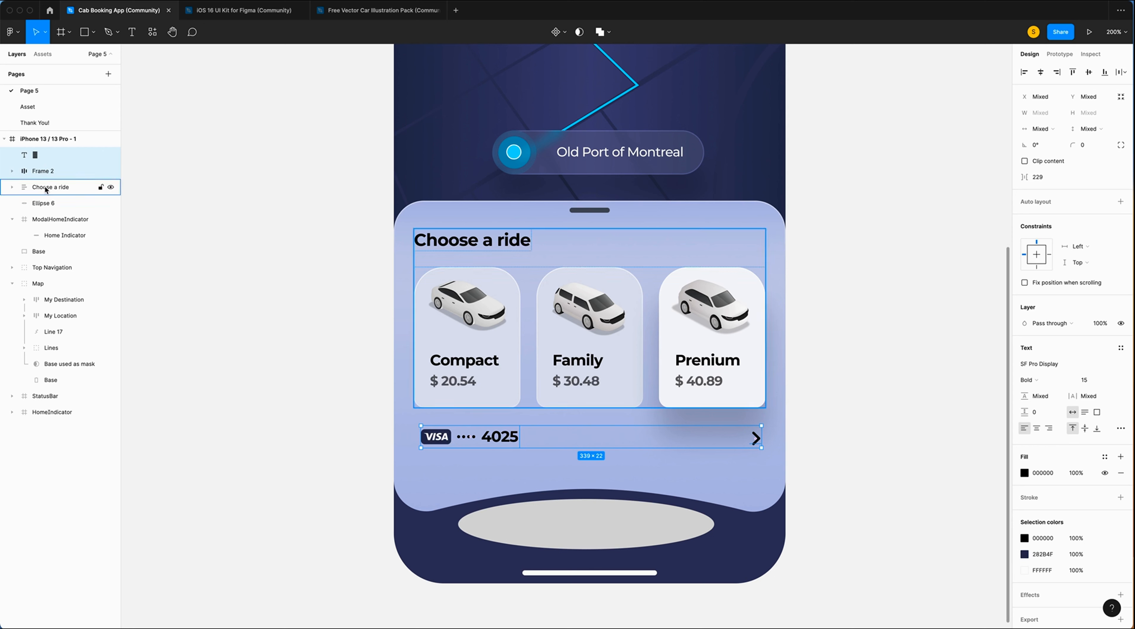
Wrap the chevron and card-number row in auto layout with 10 horizontal and 20 vertical padding.
{"action": "left_click", "coordinate": [42, 158]}
{"action": "left_click", "coordinate": [47, 174], "text": "shift"}
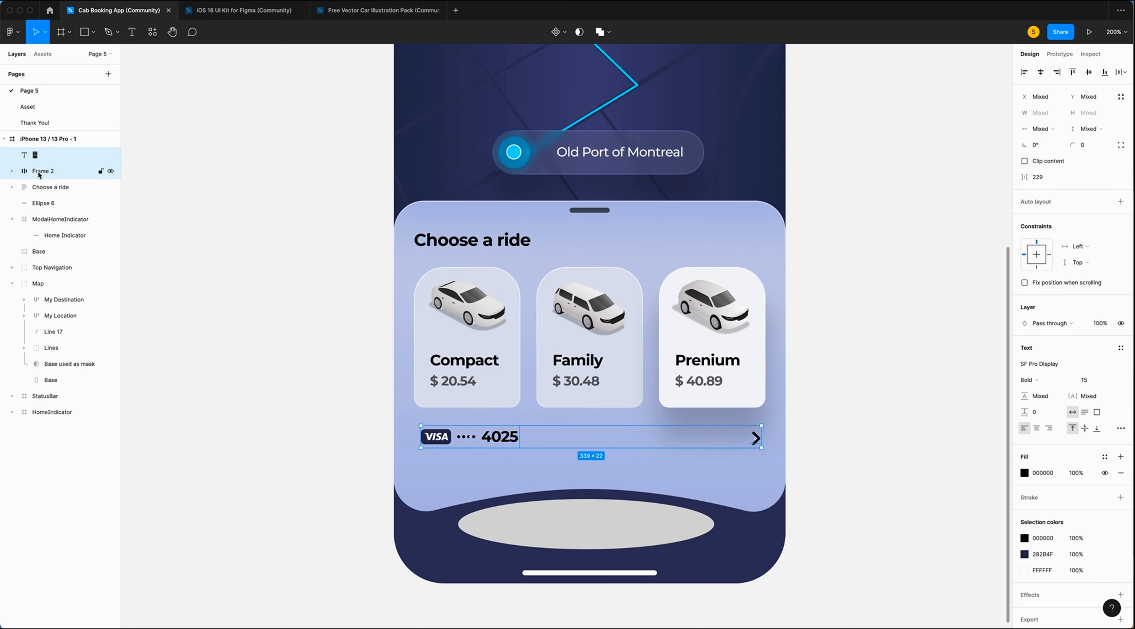
{"action": "key", "text": "shift+a"}
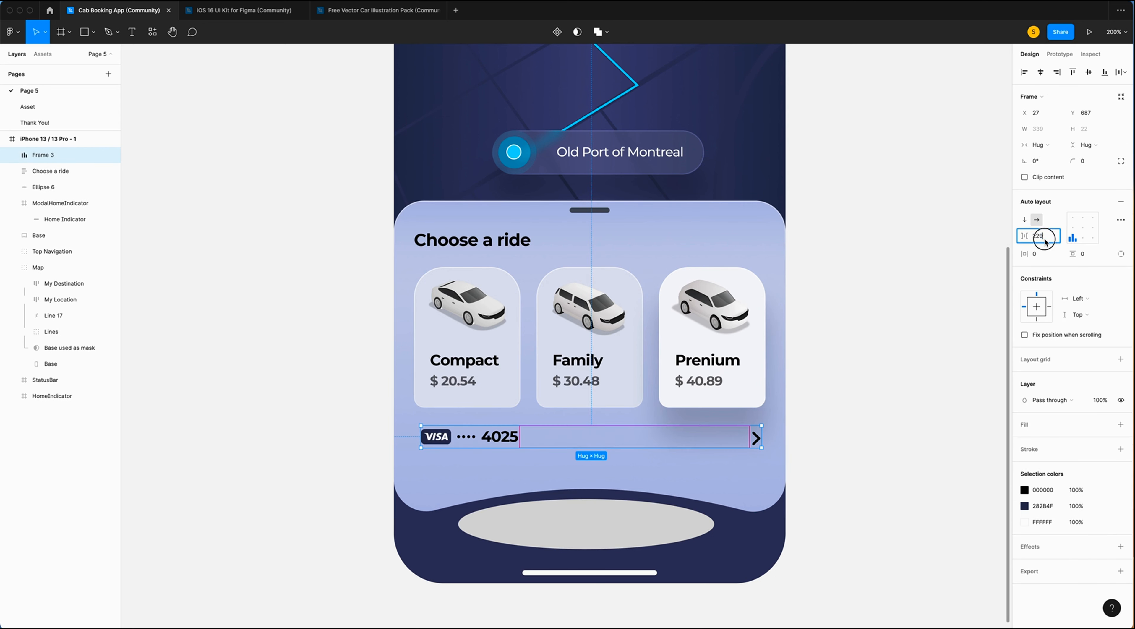
{"action": "left_click", "coordinate": [1034, 241]}
{"action": "type", "text": "21"}
{"action": "key", "text": "Return"}
{"action": "left_click", "coordinate": [1041, 255]}
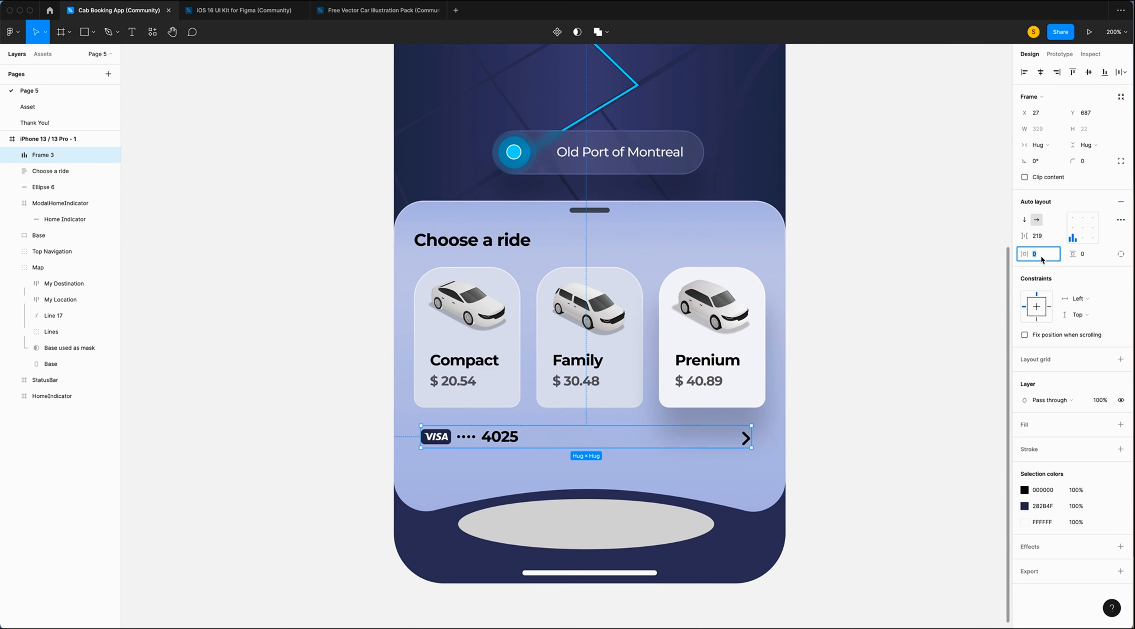
{"action": "type", "text": "10"}
{"action": "left_click", "coordinate": [1093, 258]}
{"action": "type", "text": "20"}
{"action": "key", "text": "Return"}
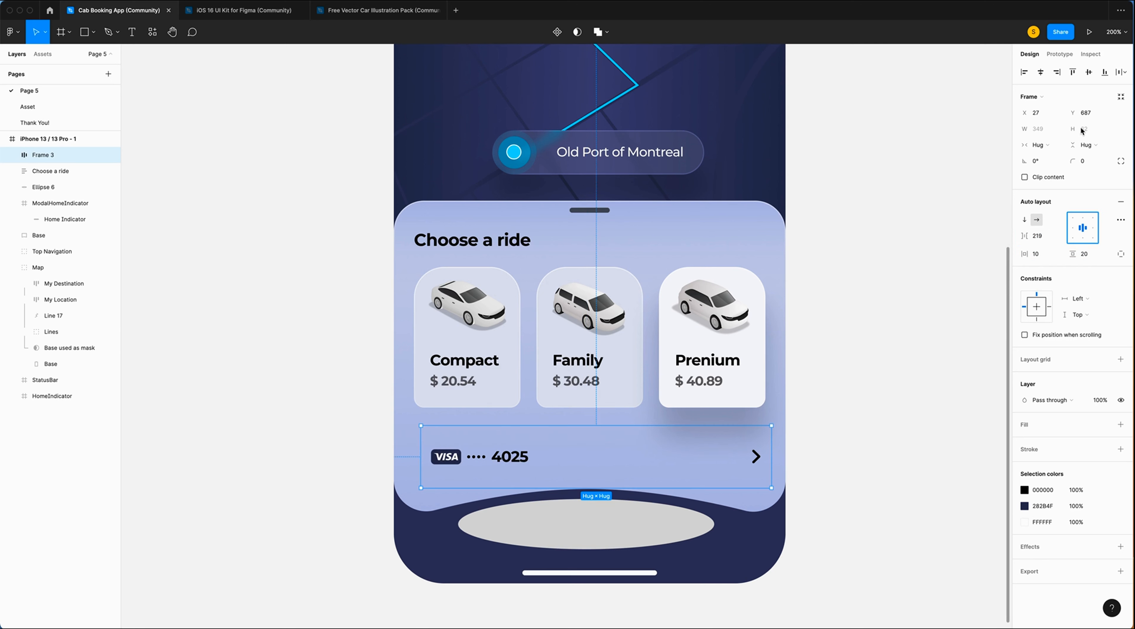
Give the payment row a fixed height and a fixed 350 width, and add a fill.
{"action": "left_click", "coordinate": [1088, 145]}
{"action": "left_click", "coordinate": [1100, 132]}
{"action": "left_click", "coordinate": [1093, 130]}
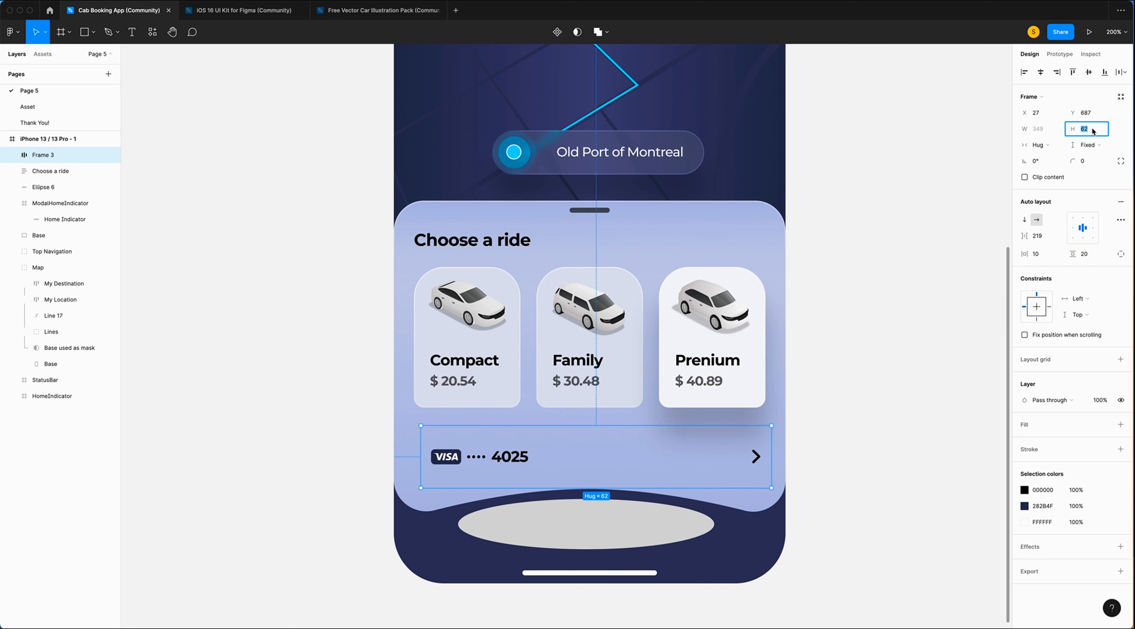
{"action": "left_click", "coordinate": [1041, 145]}
{"action": "left_click", "coordinate": [1055, 135]}
{"action": "left_click", "coordinate": [1041, 129]}
{"action": "type", "text": "350"}
{"action": "left_click", "coordinate": [1121, 424]}
Copy the Compact card base's styling and paste it onto the payment row.
{"action": "left_click", "coordinate": [498, 343], "text": "super"}
{"action": "right_click", "coordinate": [76, 283]}
{"action": "mouse_move", "coordinate": [148, 318]}
{"action": "left_click", "coordinate": [210, 360]}
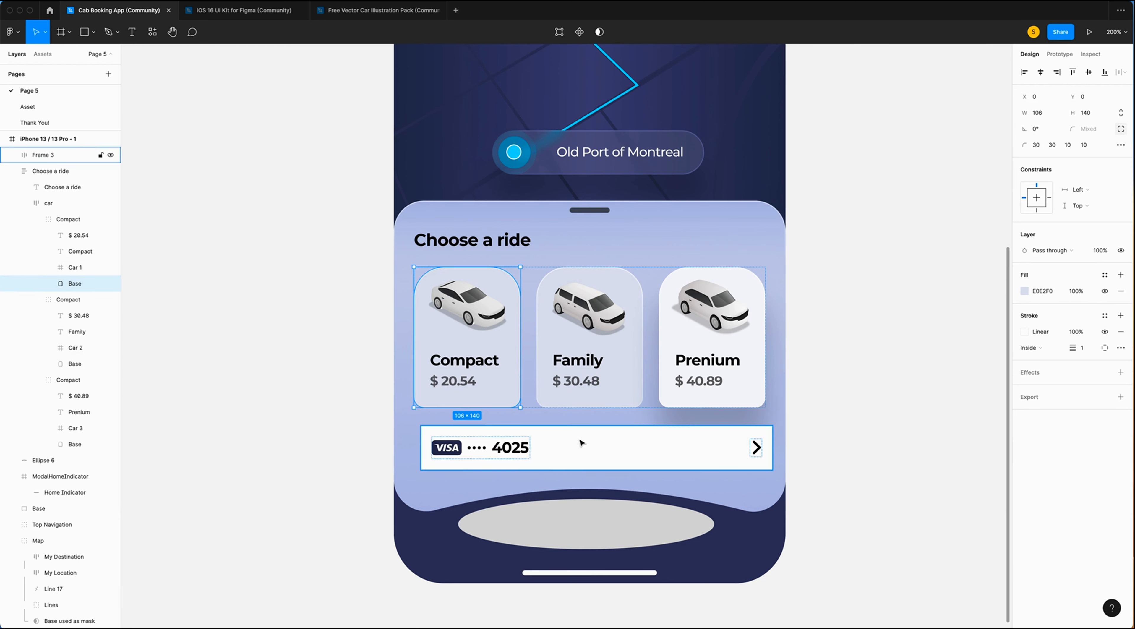
{"action": "left_click", "coordinate": [591, 440]}
{"action": "right_click", "coordinate": [592, 440]}
{"action": "mouse_move", "coordinate": [617, 336]}
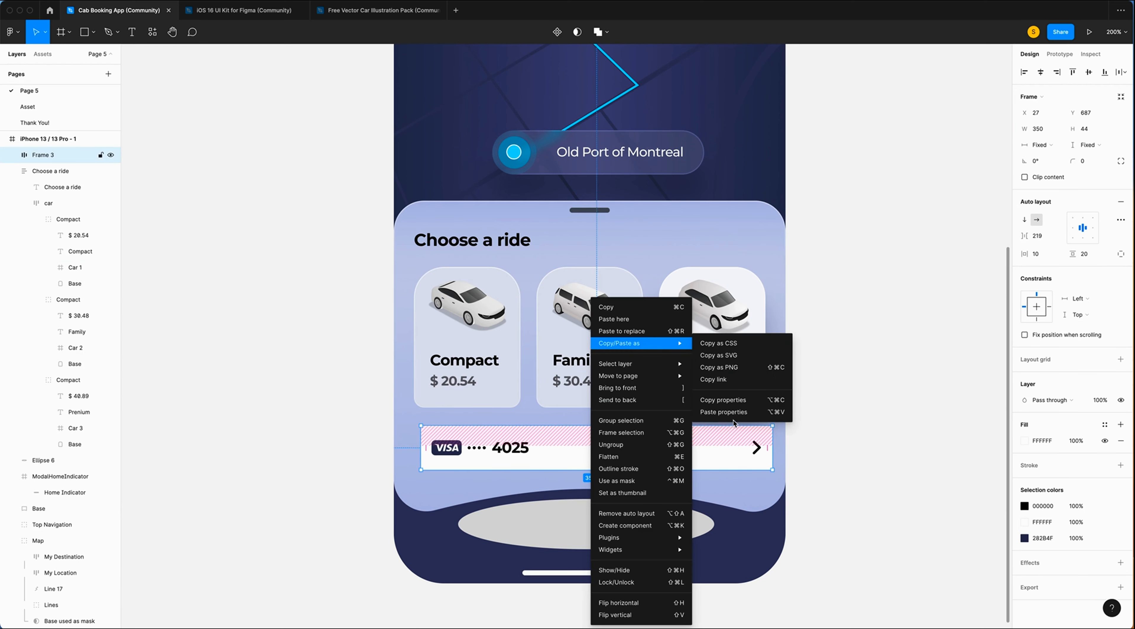
{"action": "left_click", "coordinate": [733, 412]}
Set the payment row's corner radius and widen the heading-to-cards spacing to 24.
{"action": "left_click", "coordinate": [1093, 162]}
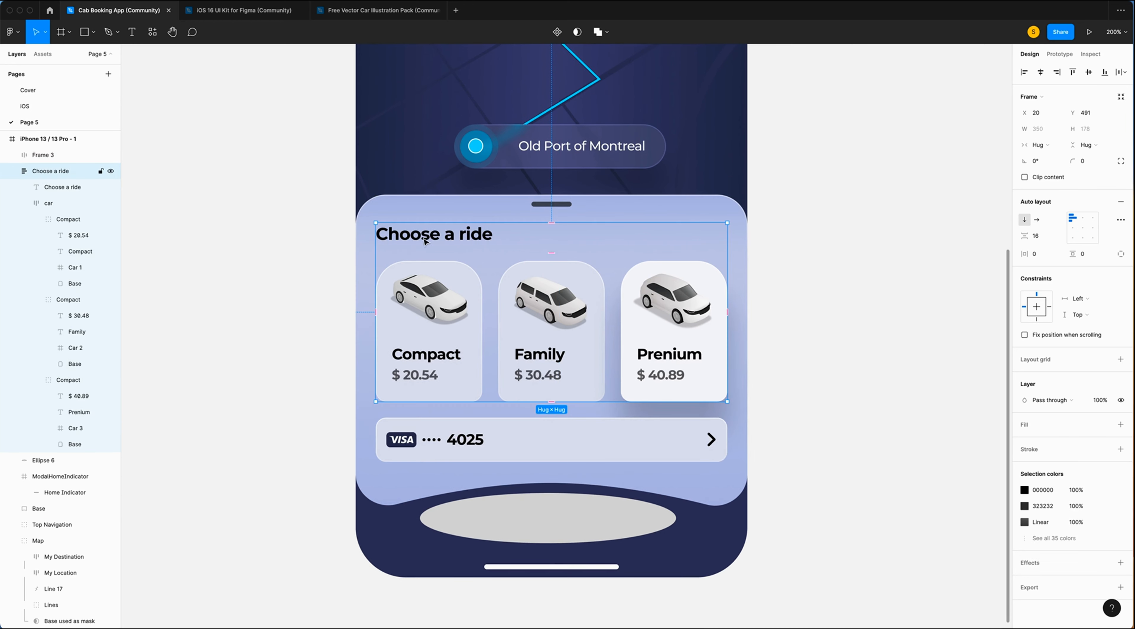
{"action": "left_click", "coordinate": [1038, 238]}
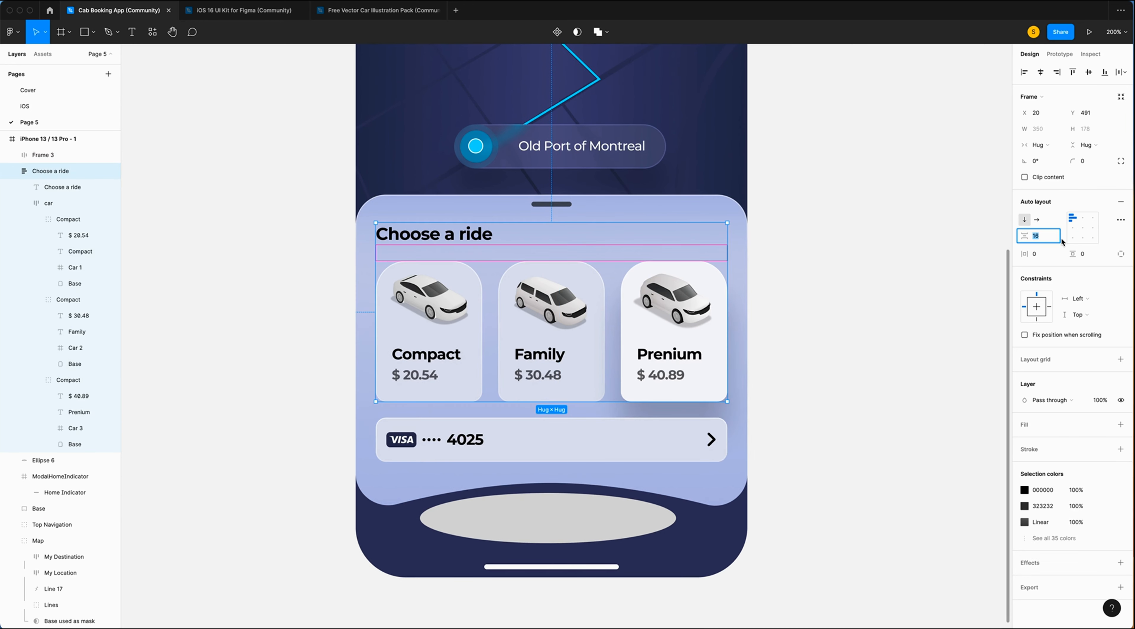
{"action": "type", "text": "20.54"}
{"action": "key", "text": "Return"}
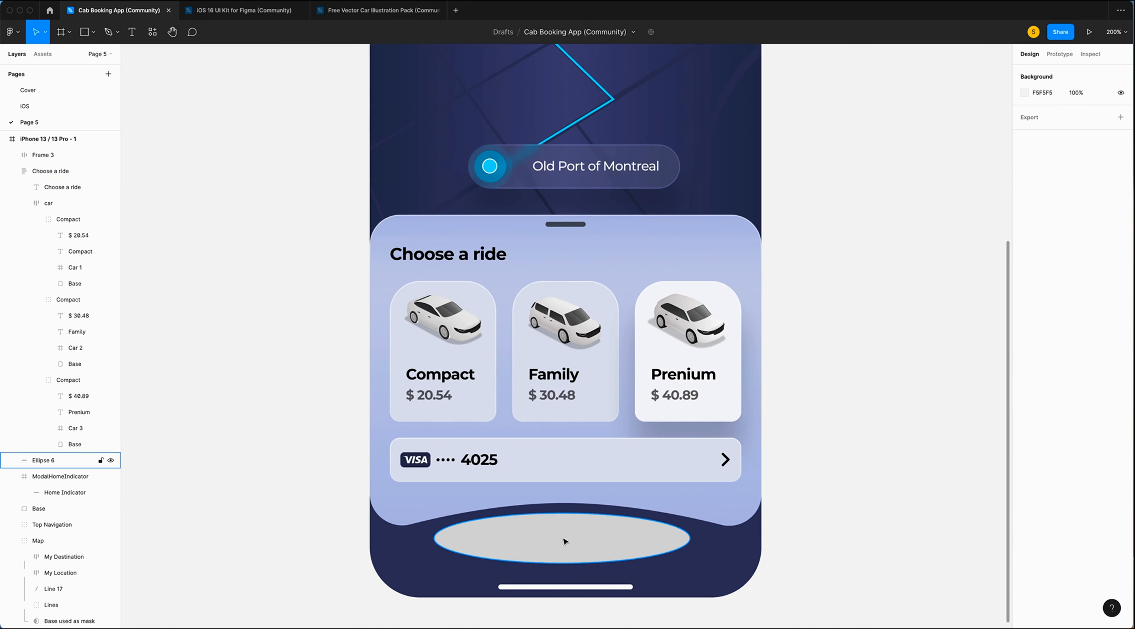
Switch the grey oval's fill to a linear gradient starting at E0E5FF.
{"action": "left_click", "coordinate": [565, 542]}
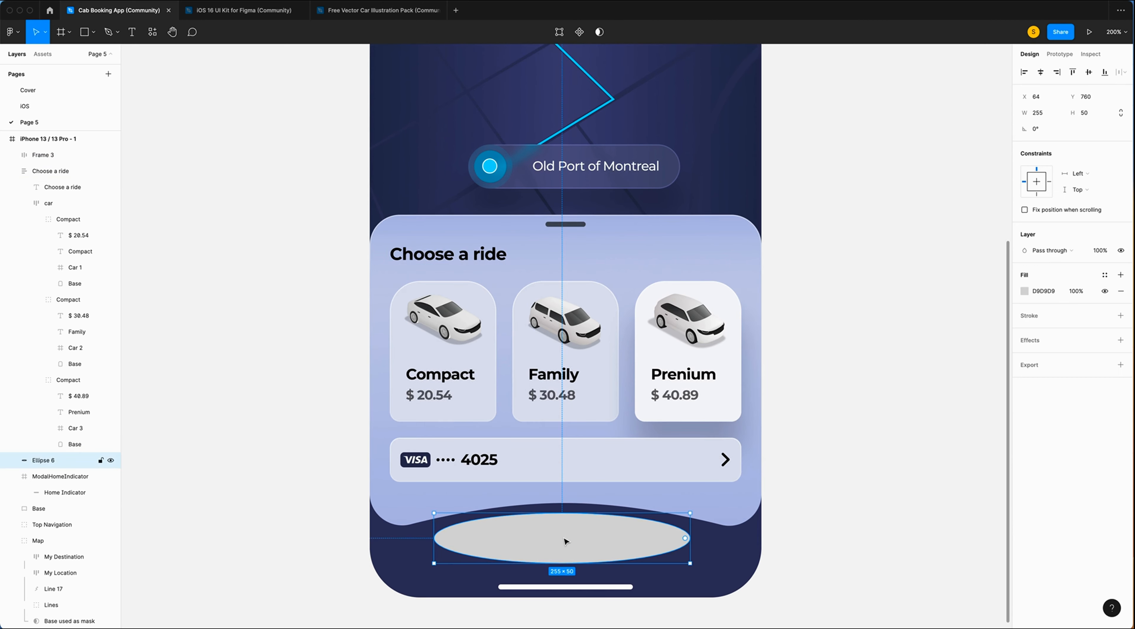
{"action": "scroll", "coordinate": [563, 537], "scroll_direction": "down", "scroll_amount": 2}
{"action": "left_click", "coordinate": [1025, 291]}
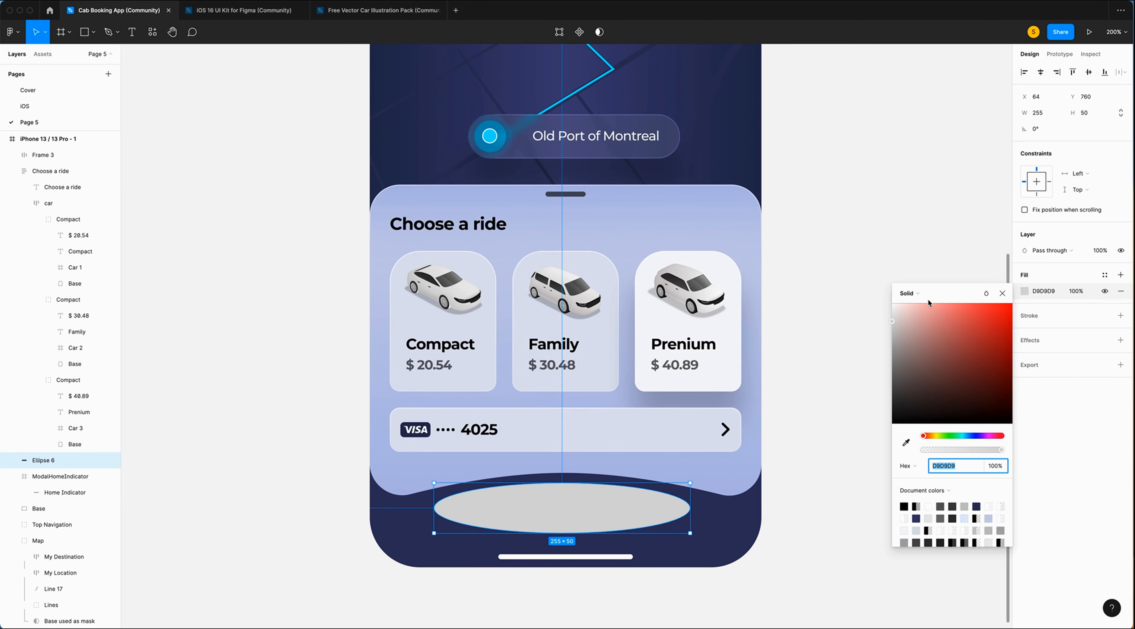
{"action": "left_click", "coordinate": [908, 293]}
{"action": "left_click", "coordinate": [911, 305]}
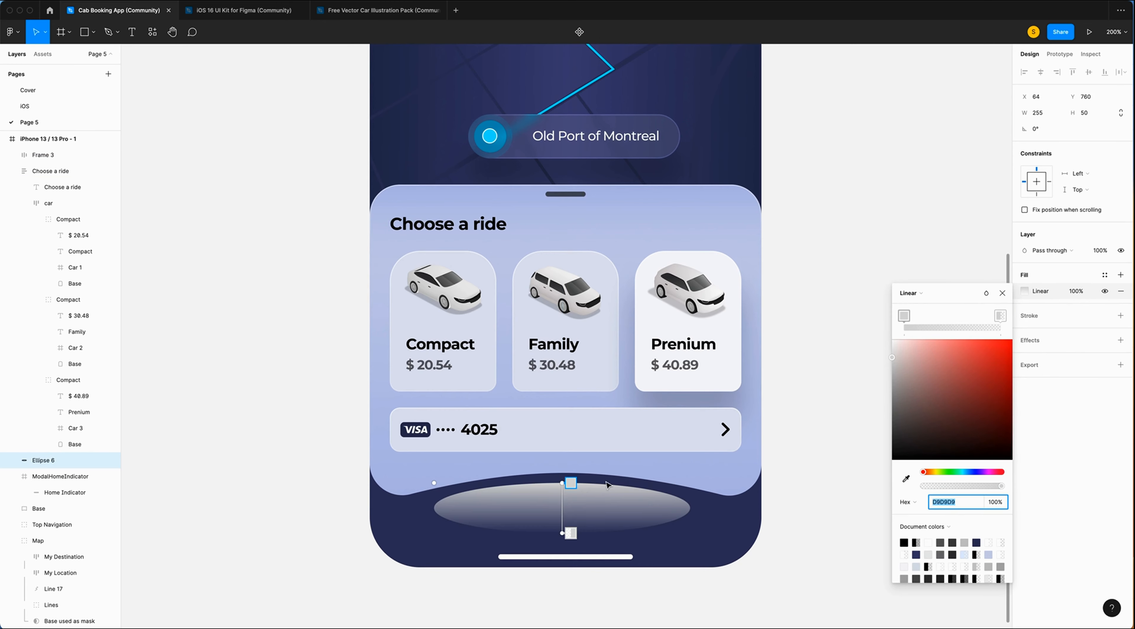
{"action": "left_click", "coordinate": [965, 507]}
{"action": "type", "text": "e0"}
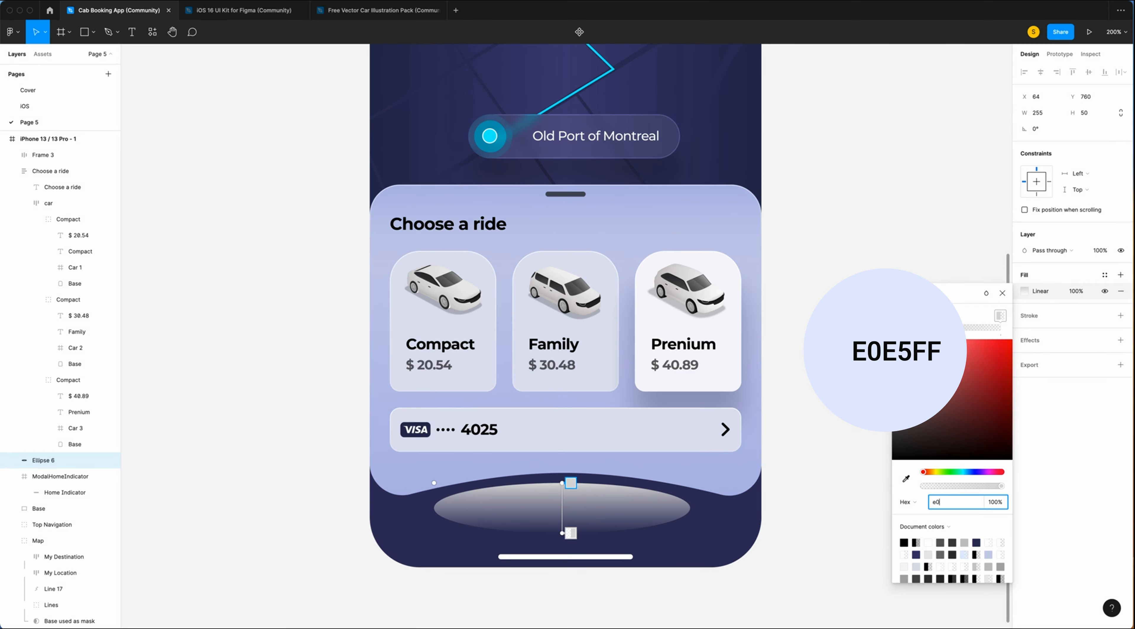
{"action": "type", "text": "e5ff"}
{"action": "key", "text": "Return"}
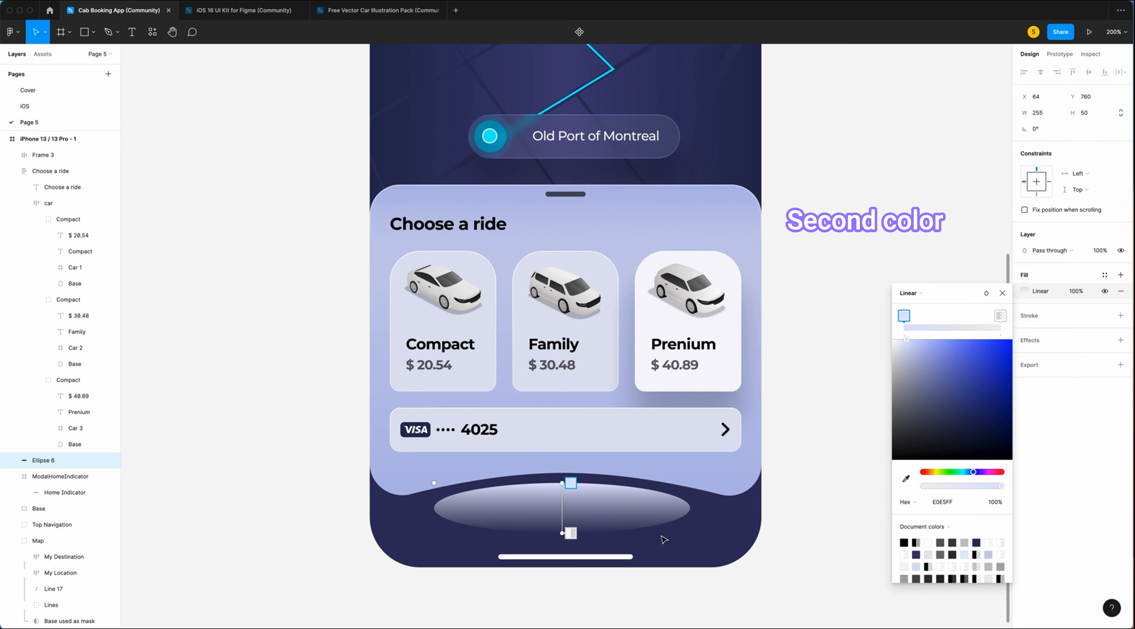
Set the gradient's bottom stop to BFC7EC at 100% opacity.
{"action": "left_click", "coordinate": [571, 533]}
{"action": "left_click", "coordinate": [966, 505]}
{"action": "type", "text": "b"}
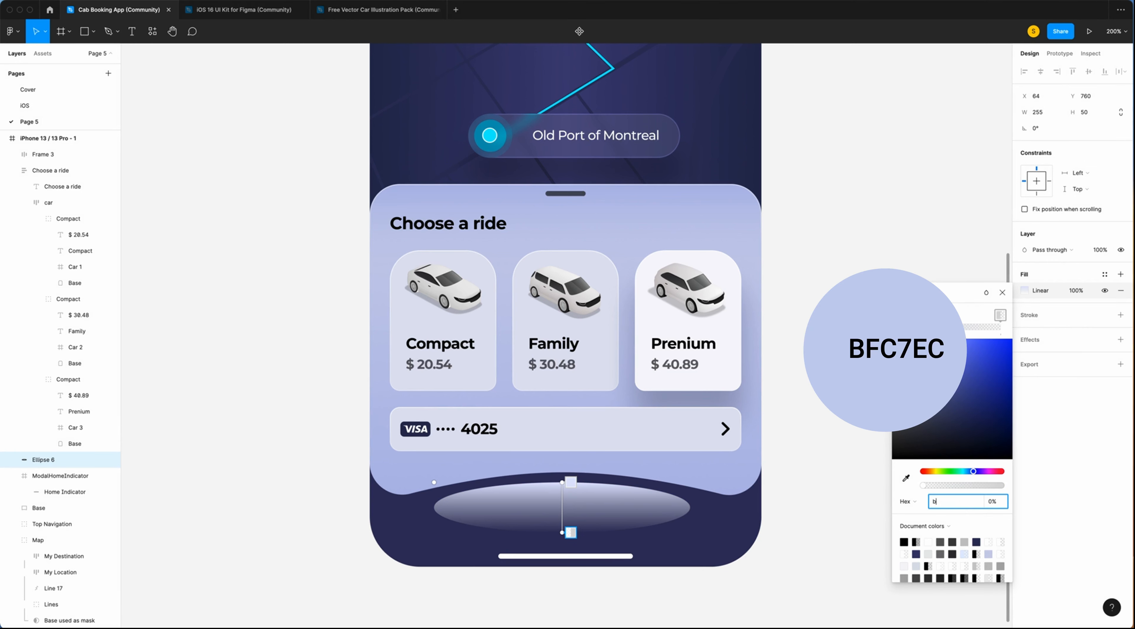
{"action": "type", "text": "fc7ec"}
{"action": "key", "text": "Tab"}
{"action": "type", "text": "100"}
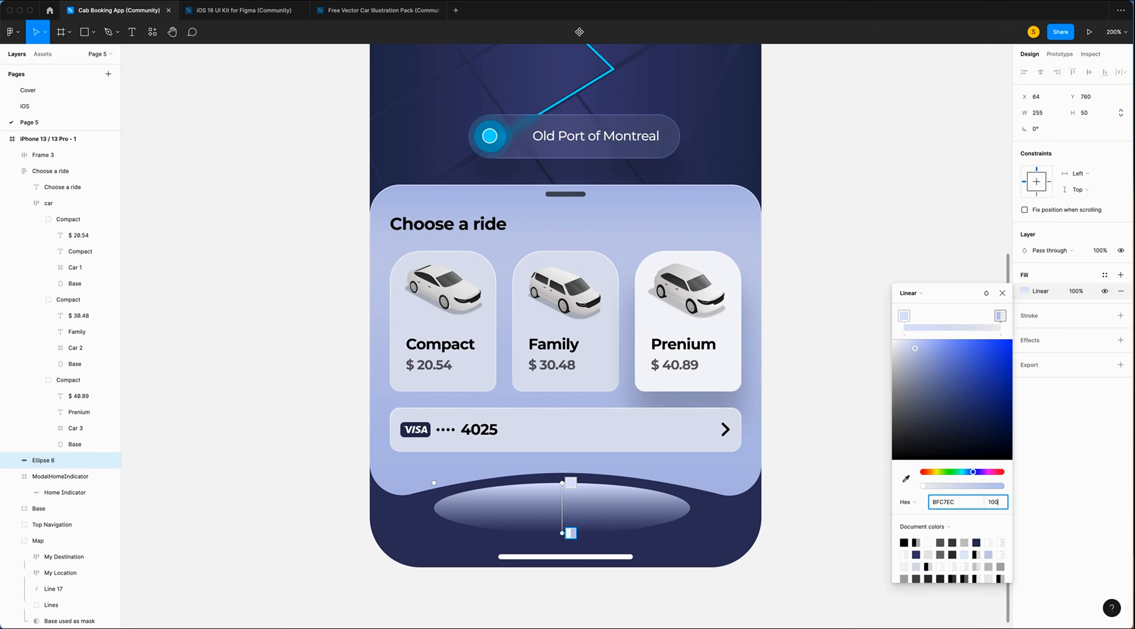
{"action": "key", "text": "Return"}
{"action": "key", "text": "Escape"}
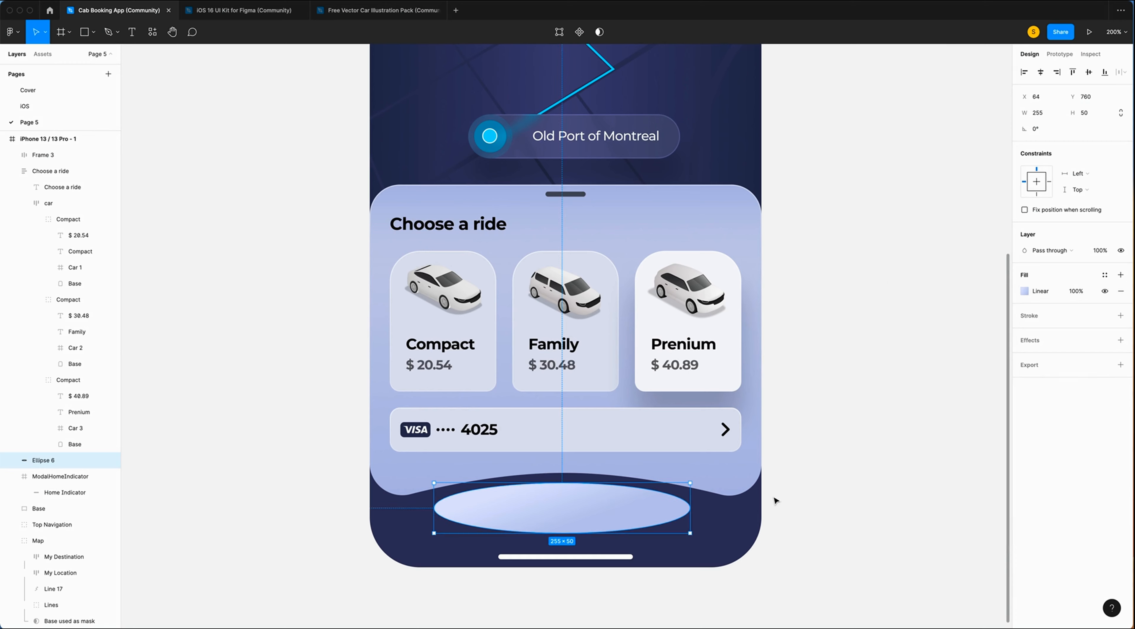
{"action": "key", "text": "Escape"}
Add a single-line 'Book Now' text label on top of the lavender oval.
{"action": "key", "text": "t"}
{"action": "left_click_drag", "start_coordinate": [518, 498], "coordinate": [595, 517]}
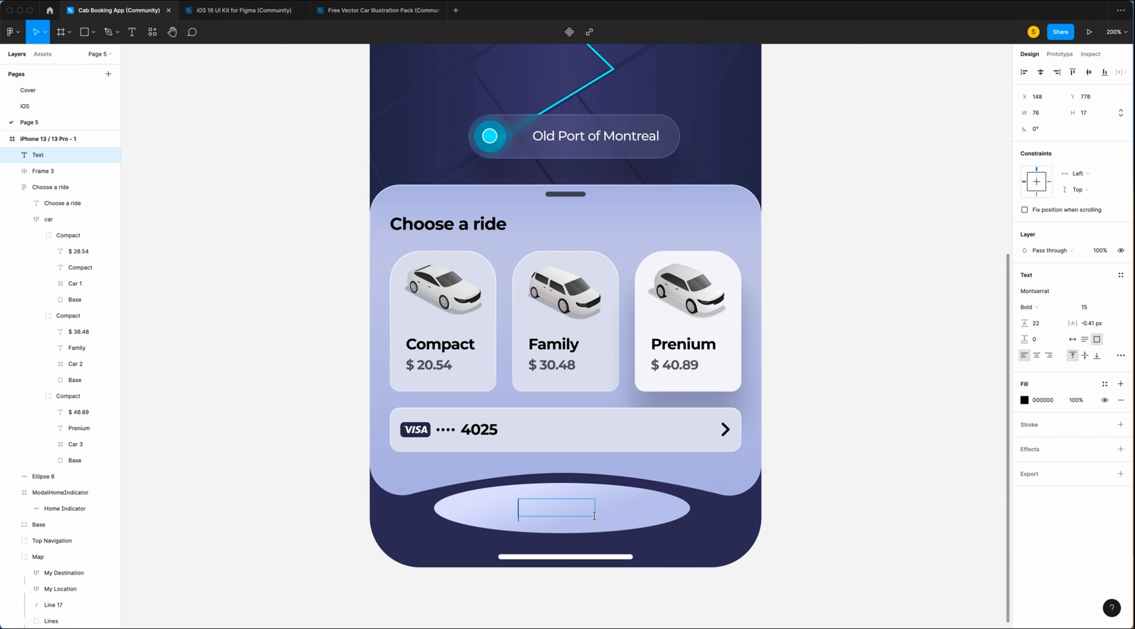
{"action": "type", "text": "Book Now"}
{"action": "key", "text": "Escape"}
{"action": "left_click", "coordinate": [1073, 339]}
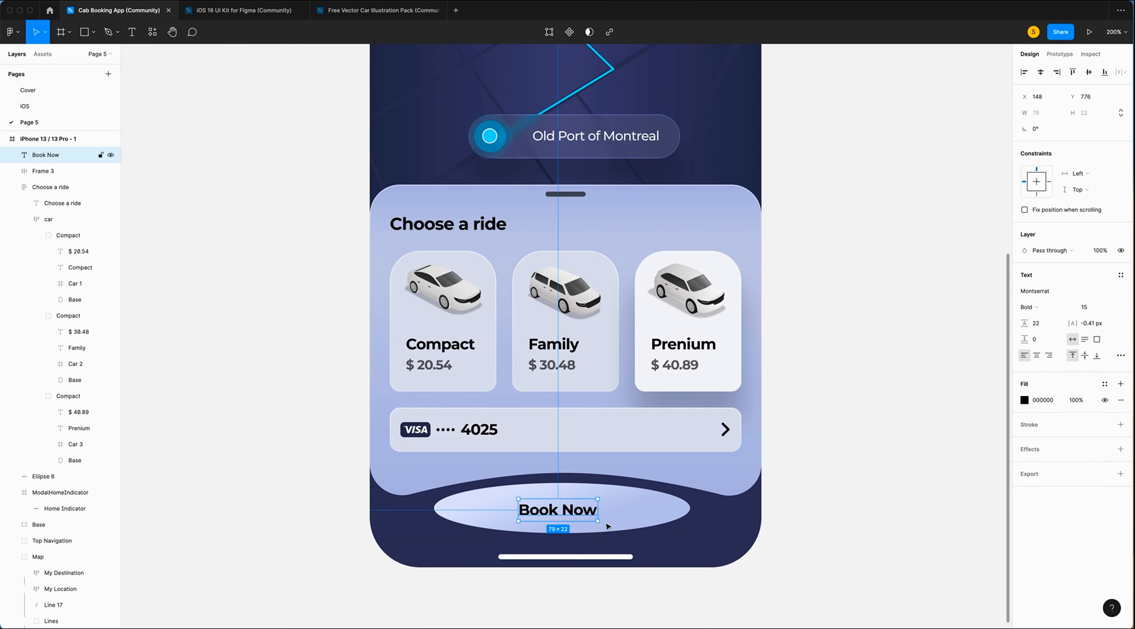
Group the label with the oval and name the group 'Book Now Button'.
{"action": "left_click", "coordinate": [645, 517], "text": "shift"}
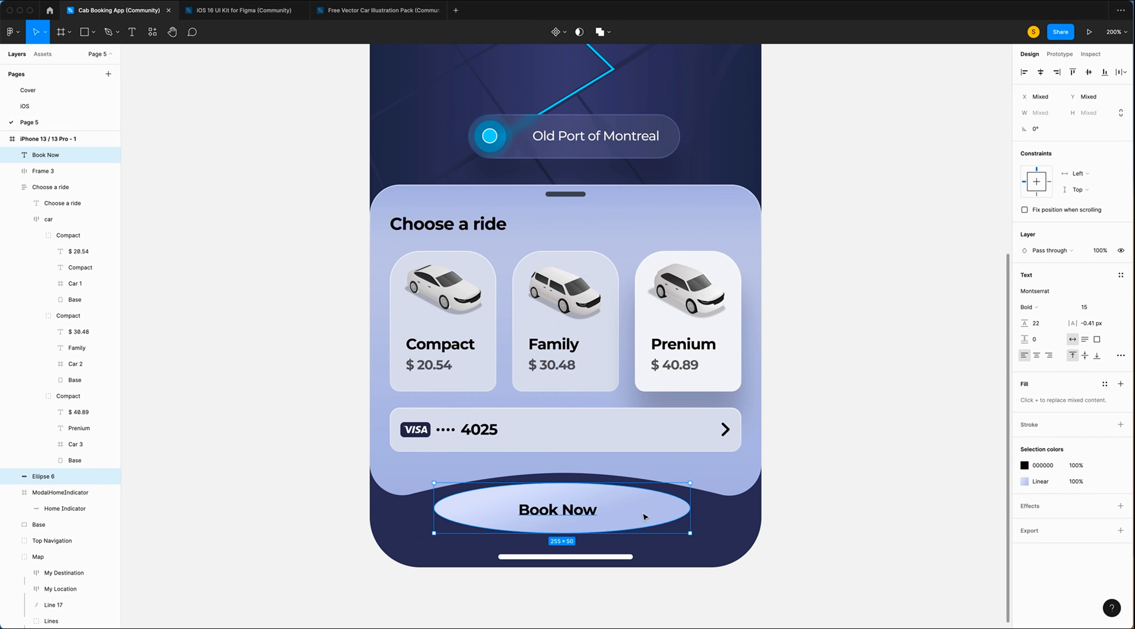
{"action": "key", "text": "super+g"}
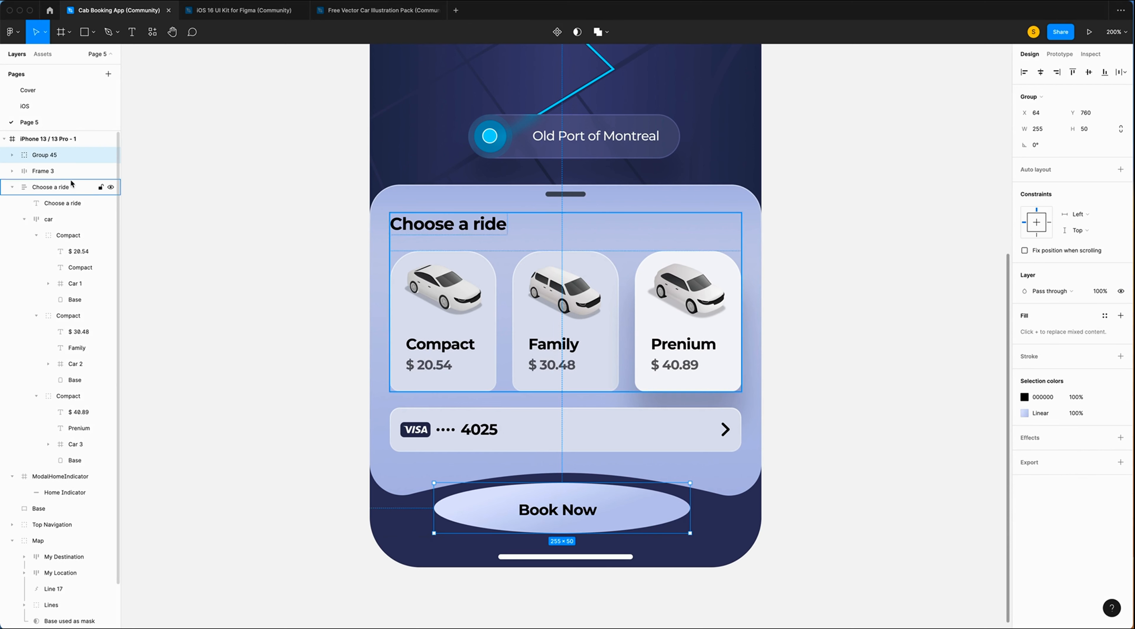
{"action": "double_click", "coordinate": [40, 155]}
{"action": "type", "text": "Book Now b"}
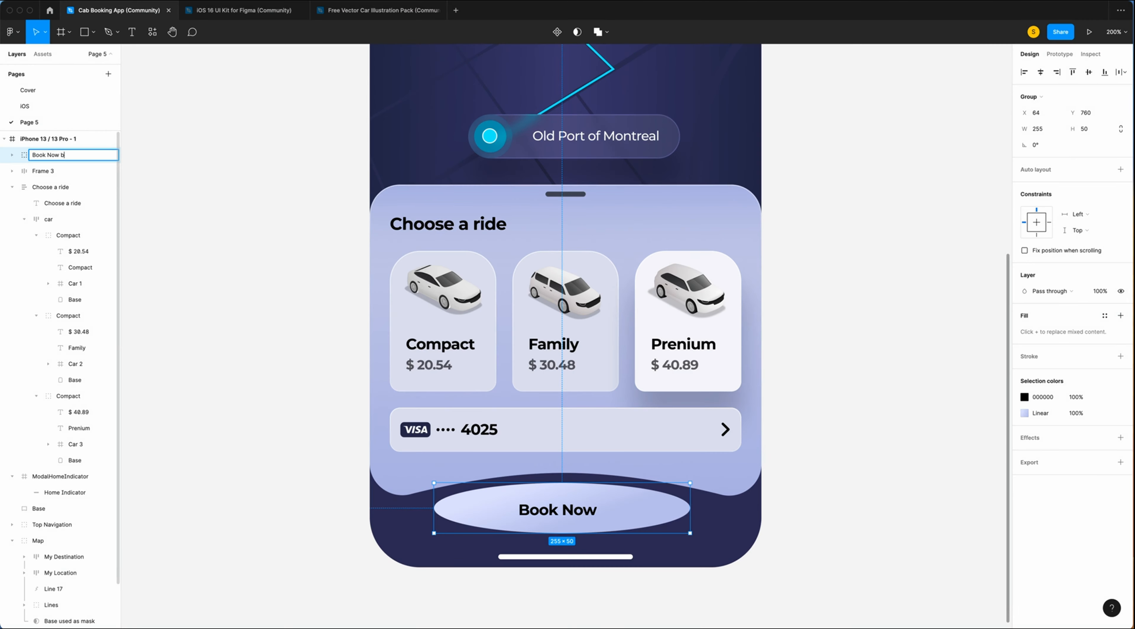
{"action": "key", "text": "BackSpace"}
{"action": "type", "text": "Button"}
{"action": "key", "text": "Return"}
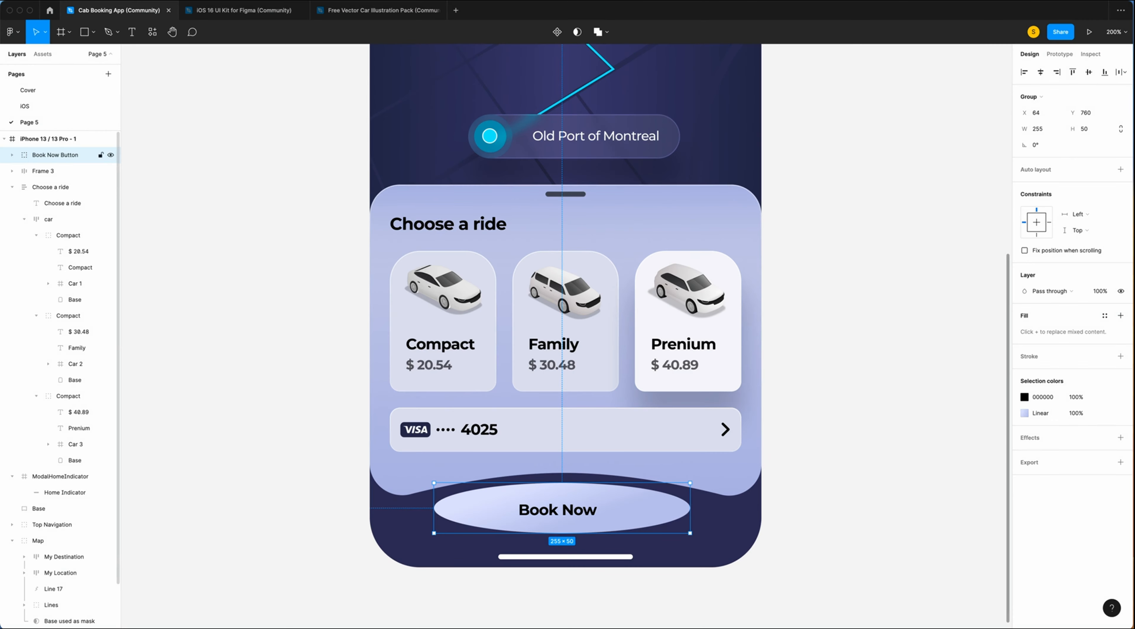
Centre the Book Now text horizontally and vertically on the oval.
{"action": "left_click", "coordinate": [12, 156]}
{"action": "left_click", "coordinate": [49, 171]}
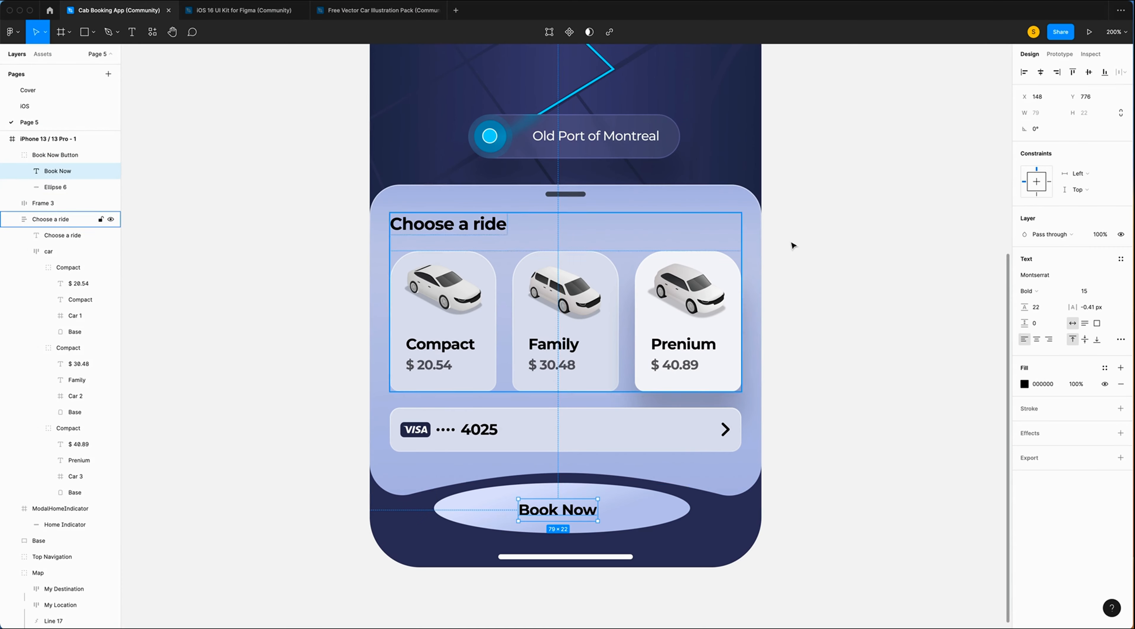
{"action": "left_click", "coordinate": [1041, 71]}
{"action": "left_click", "coordinate": [1089, 72]}
{"action": "left_click", "coordinate": [891, 534]}
Give the Book Now Button group a drop shadow with Y offset 20 and blur 30.
{"action": "left_click", "coordinate": [657, 512]}
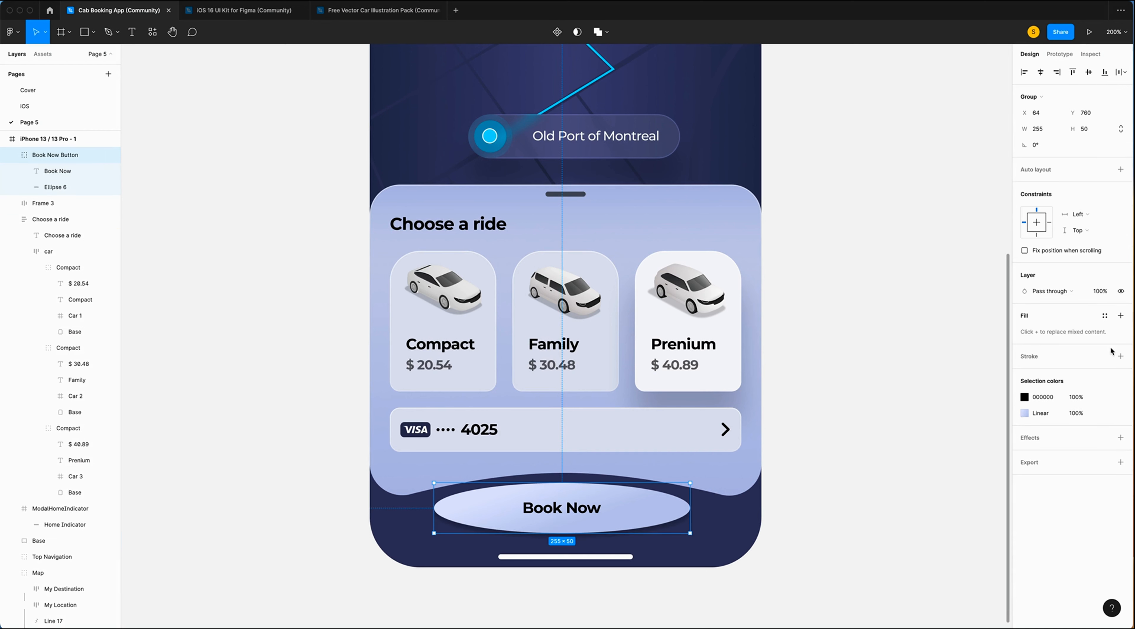
{"action": "left_click", "coordinate": [1121, 438]}
{"action": "left_click", "coordinate": [1025, 454]}
{"action": "left_click", "coordinate": [927, 498]}
{"action": "type", "text": "20"}
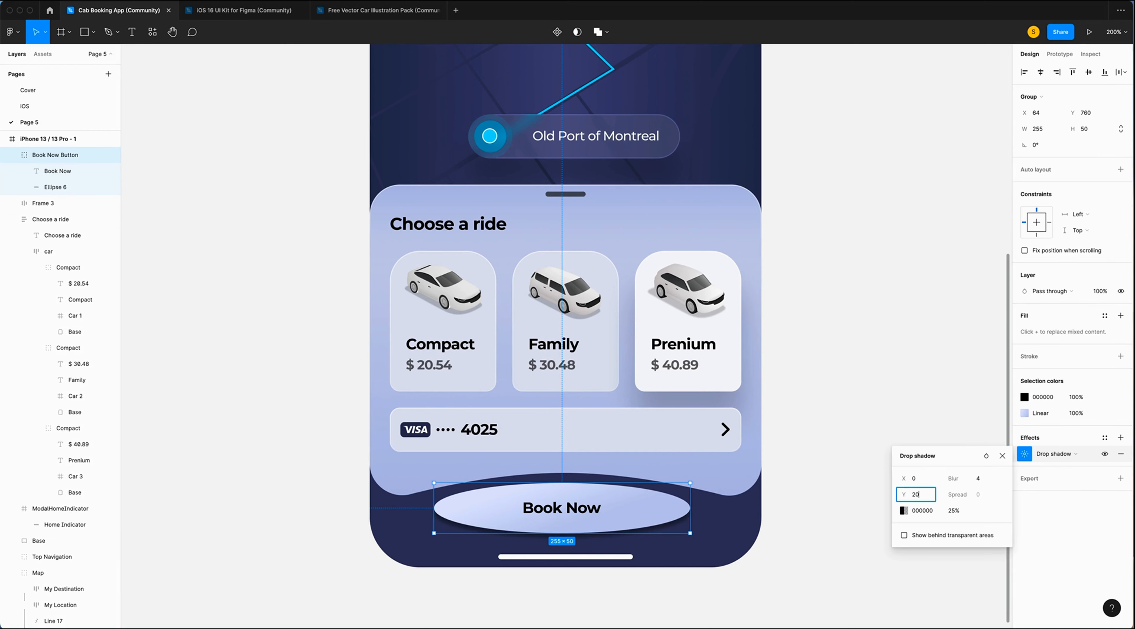
{"action": "key", "text": "Return"}
{"action": "left_click", "coordinate": [984, 480]}
{"action": "type", "text": "20"}
{"action": "key", "text": "Return"}
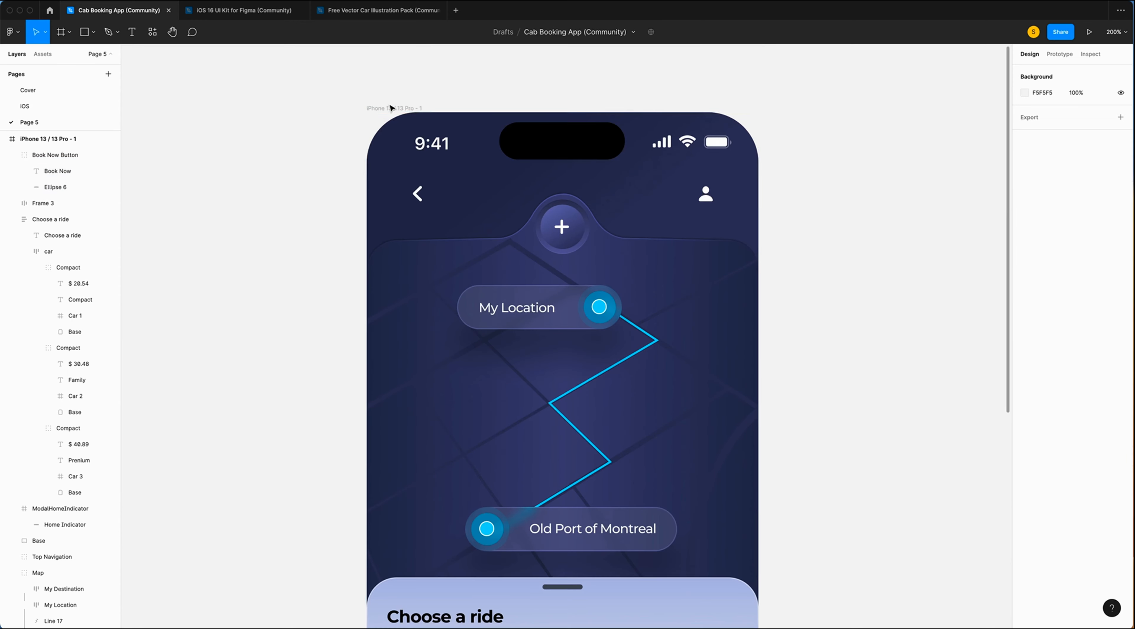
{"action": "left_click", "coordinate": [391, 108]}
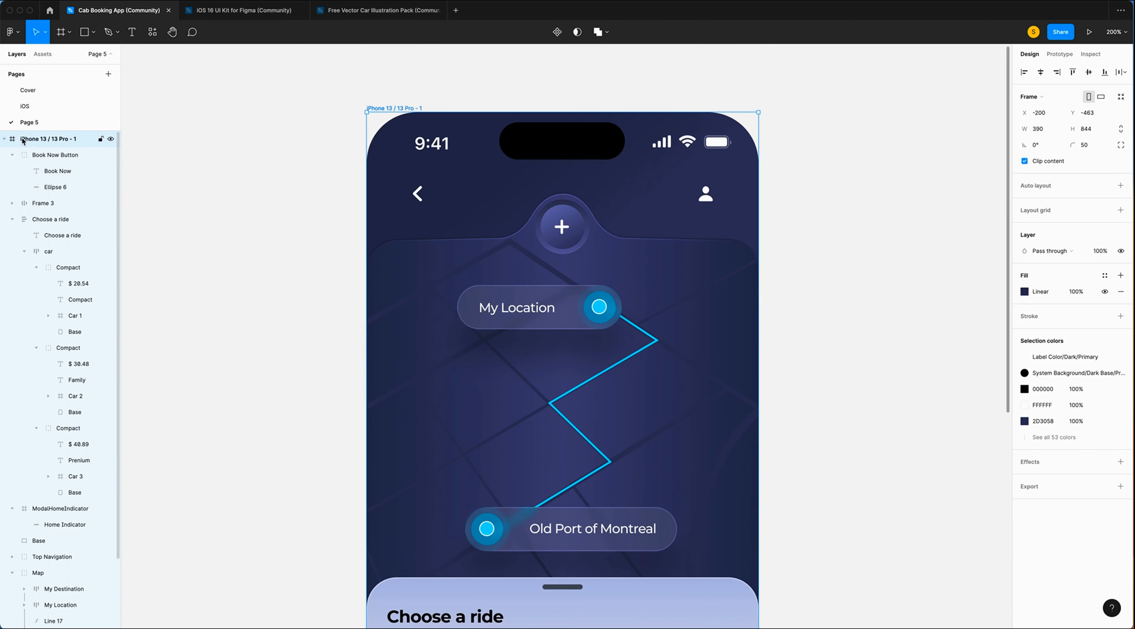
Rename the iPhone 13 frame to 'Chosen Ride', then view and reselect the finished screen.
{"action": "double_click", "coordinate": [41, 139]}
{"action": "type", "text": "Chosen Ride"}
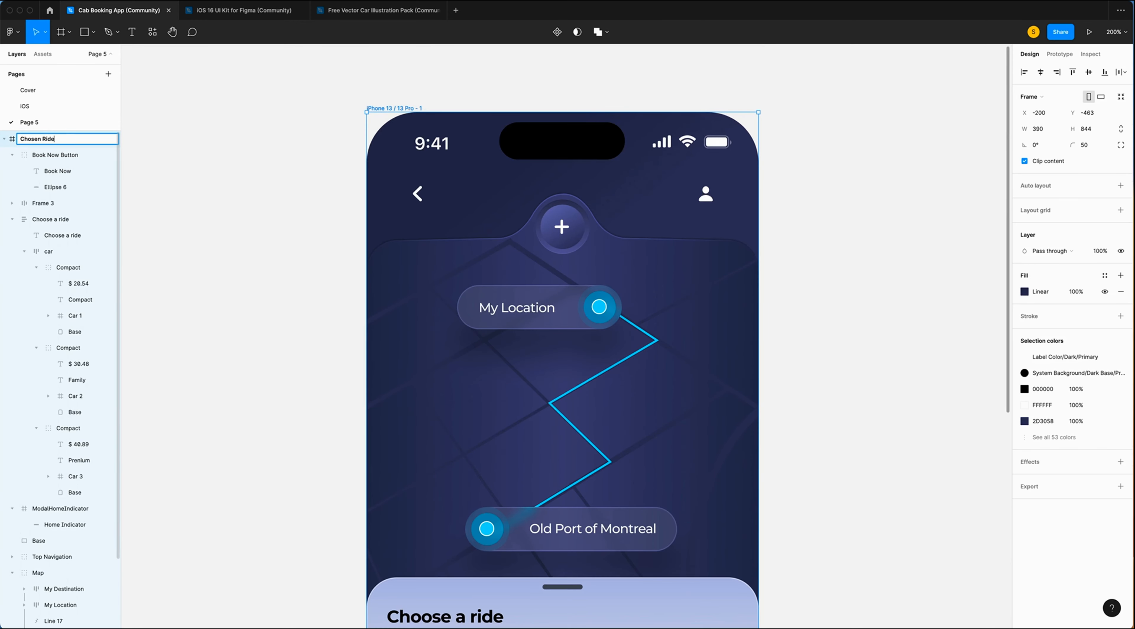
{"action": "key", "text": "Return"}
{"action": "left_click", "coordinate": [355, 241]}
{"action": "scroll", "coordinate": [357, 240], "scroll_direction": "down", "scroll_amount": 1}
{"action": "scroll", "coordinate": [357, 241], "scroll_direction": "down", "scroll_amount": 5}
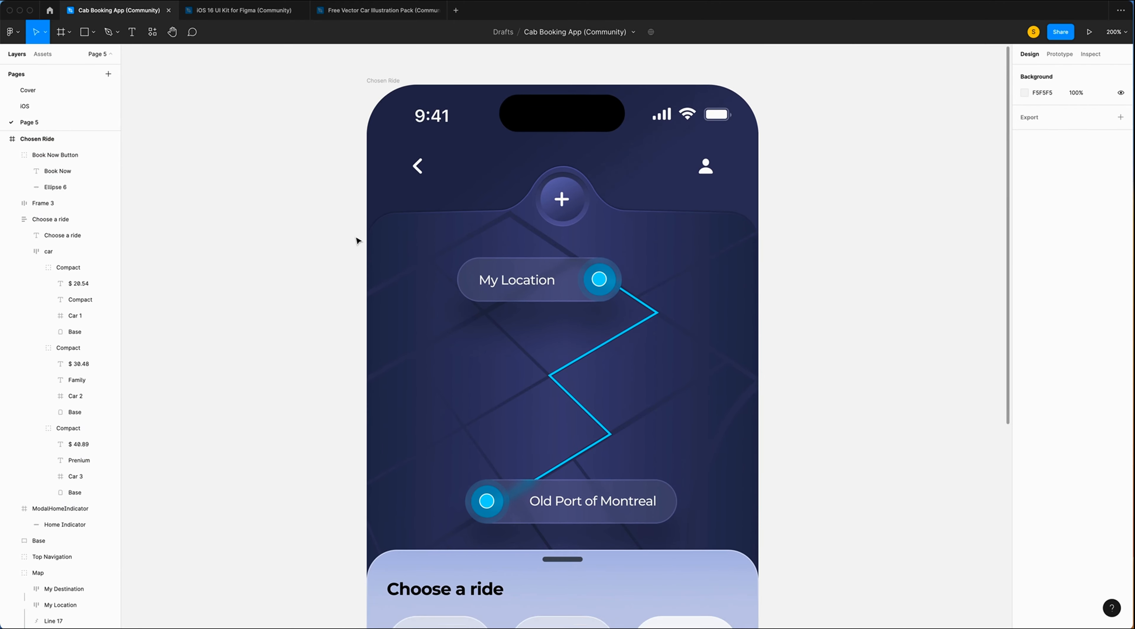
{"action": "scroll", "coordinate": [358, 240], "scroll_direction": "down", "scroll_amount": 4}
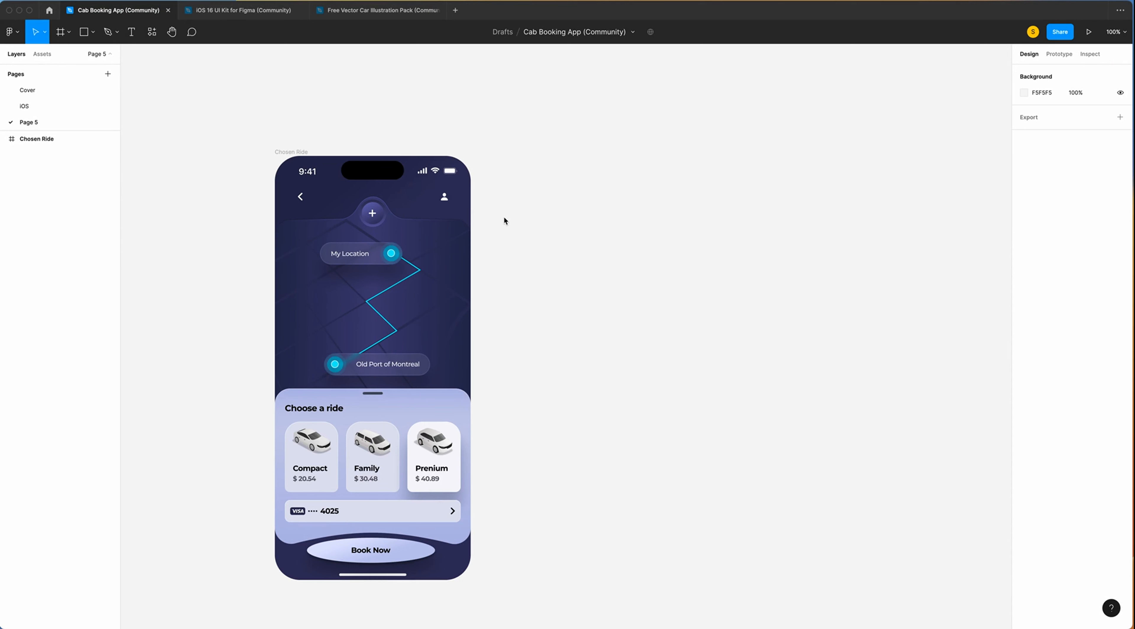
{"action": "left_click_drag", "start_coordinate": [295, 153], "coordinate": [326, 156]}
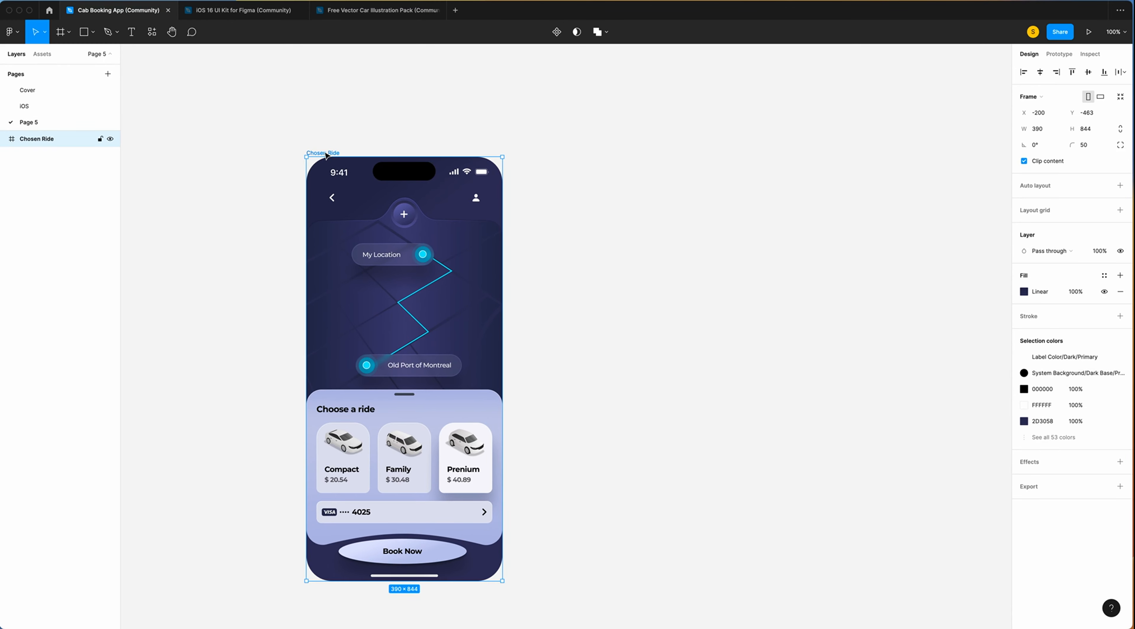
Paste a duplicate of Chosen Ride and delete its bottom sheet: Book Now, VISA row, ride sheet, indicator, base.
{"action": "key", "text": "ctrl+v"}
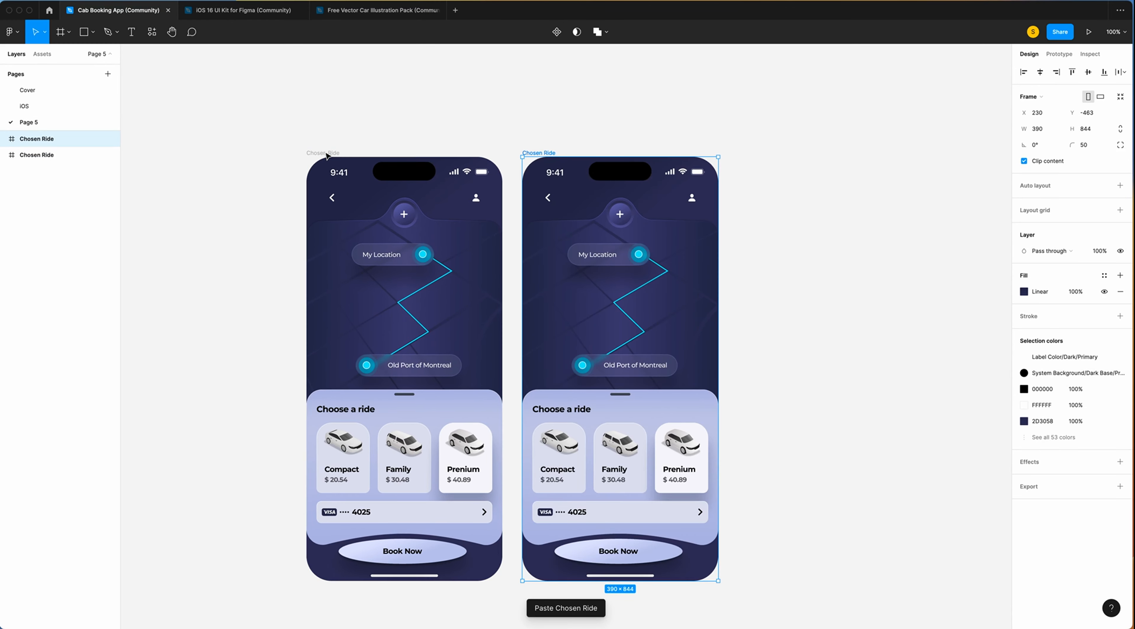
{"action": "scroll", "coordinate": [745, 216], "scroll_direction": "right", "scroll_amount": 2}
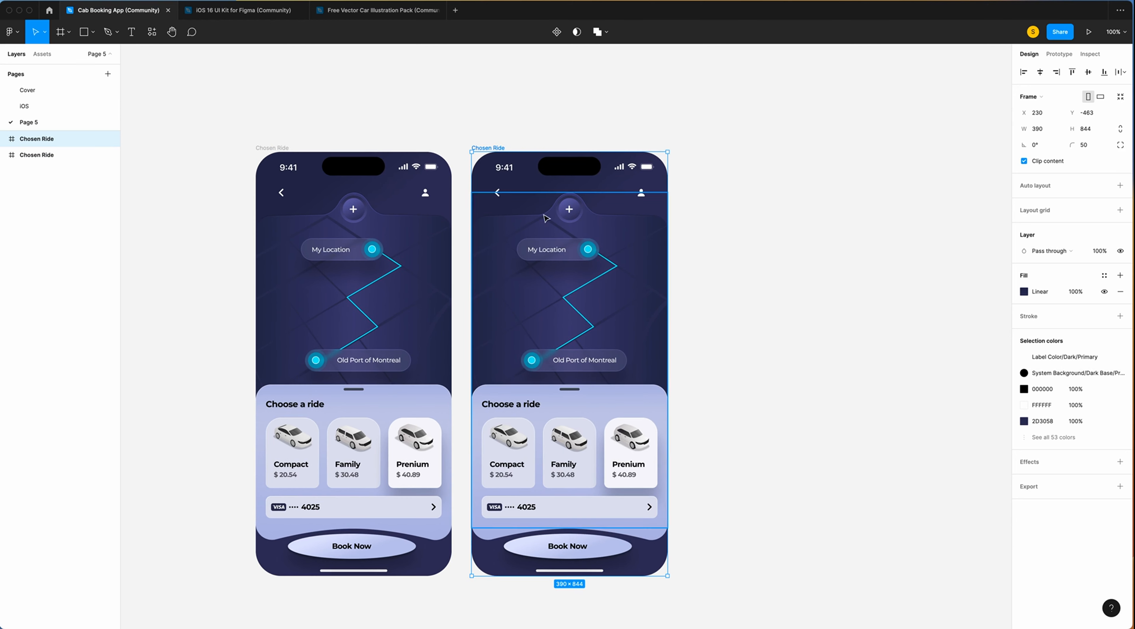
{"action": "left_click", "coordinate": [567, 547]}
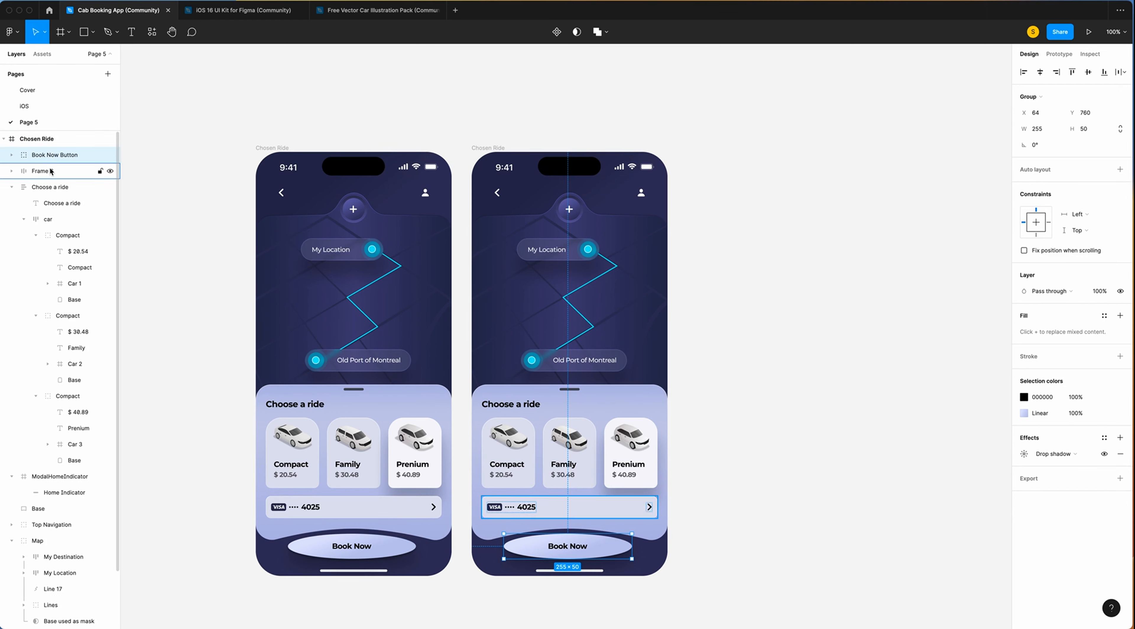
{"action": "left_click", "coordinate": [51, 172], "text": "shift"}
{"action": "left_click", "coordinate": [50, 187], "text": "shift"}
{"action": "left_click", "coordinate": [53, 203], "text": "shift"}
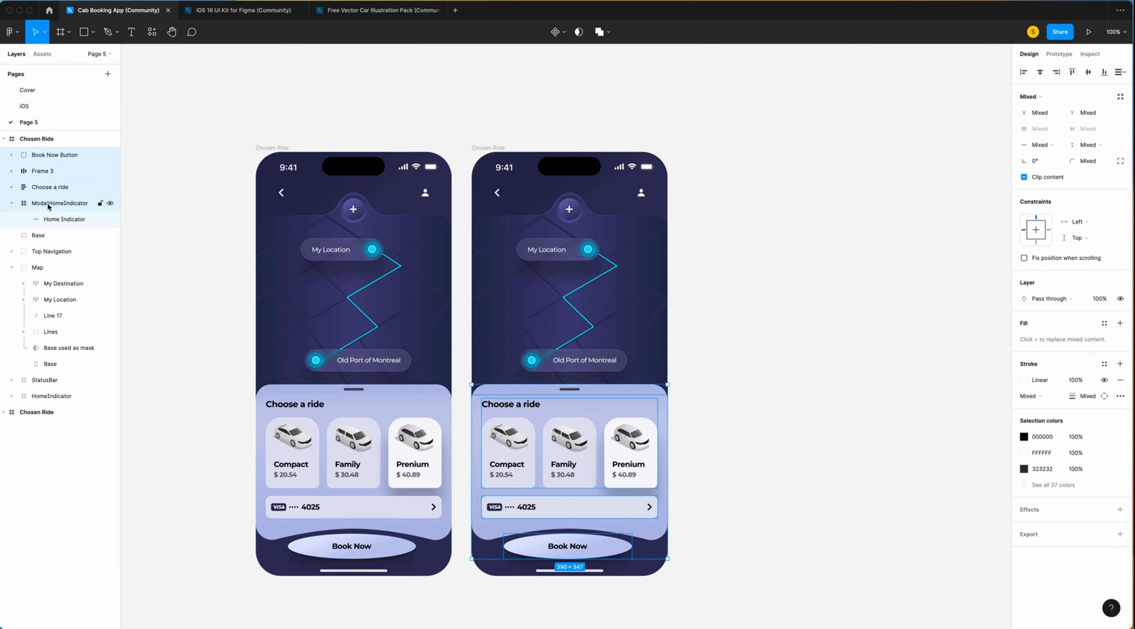
{"action": "left_click", "coordinate": [53, 218], "text": "shift"}
{"action": "key", "text": "Delete"}
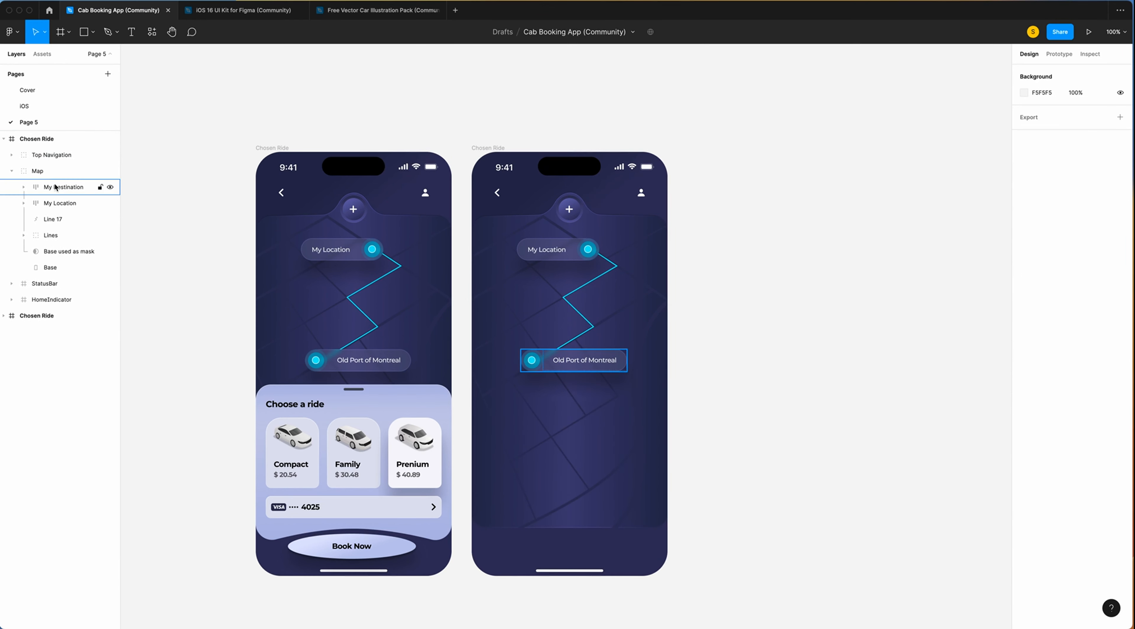
Delete the copy's route markers and Line 17, and hide its Map layer.
{"action": "left_click", "coordinate": [50, 157]}
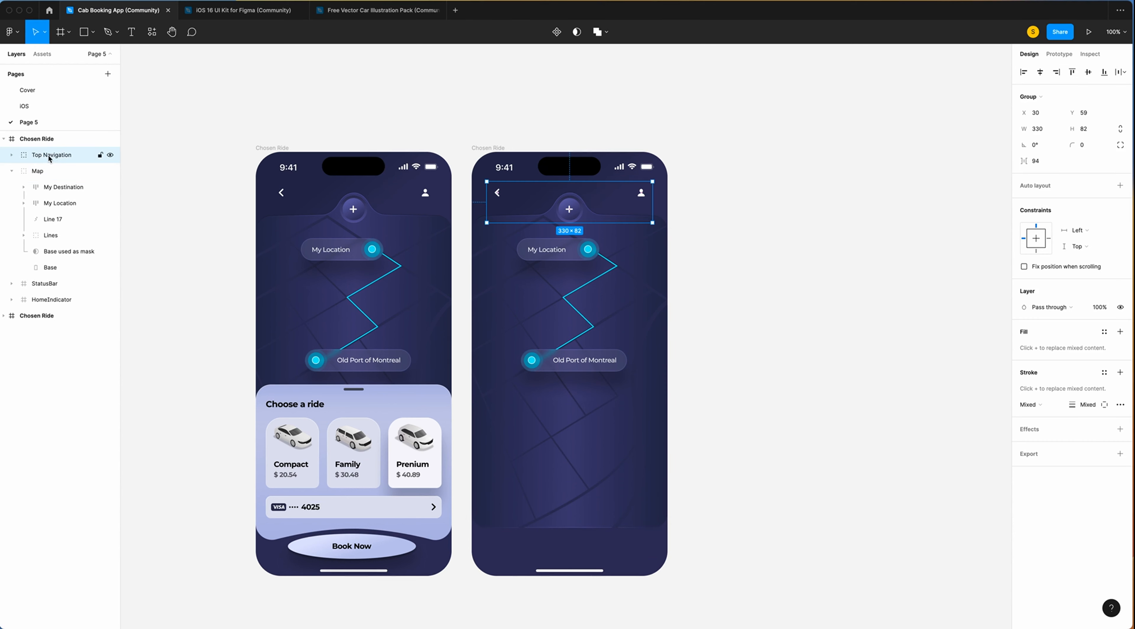
{"action": "left_click", "coordinate": [48, 173]}
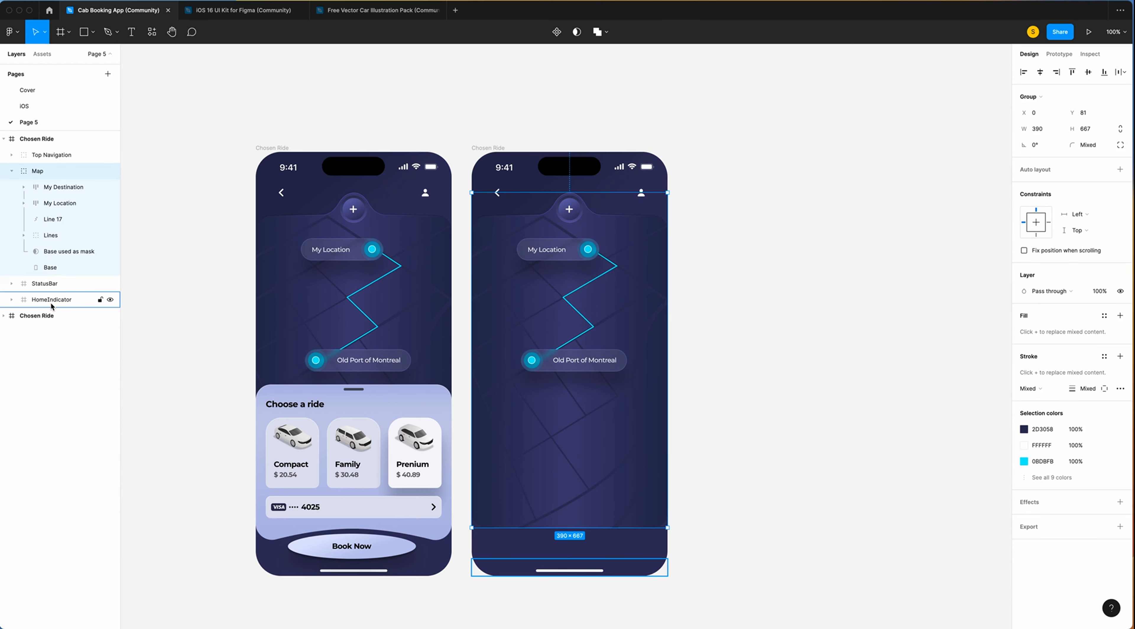
{"action": "left_click", "coordinate": [63, 188]}
{"action": "left_click", "coordinate": [53, 219], "text": "shift"}
{"action": "key", "text": "Delete"}
{"action": "left_click", "coordinate": [12, 171]}
{"action": "left_click", "coordinate": [38, 172]}
{"action": "left_click", "coordinate": [111, 171]}
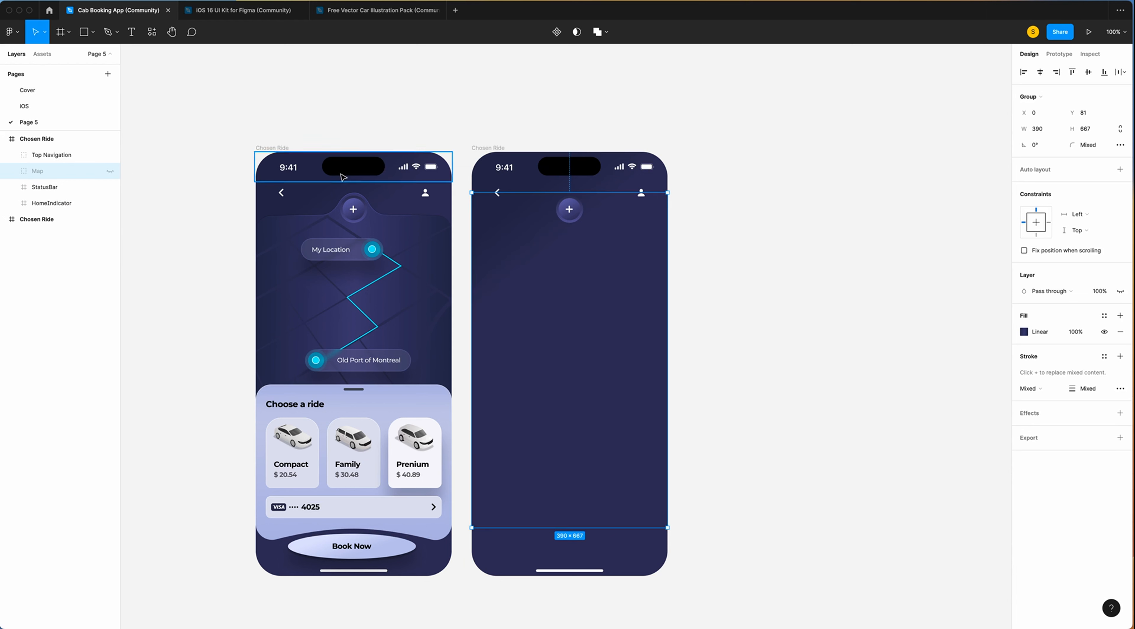
{"action": "left_click", "coordinate": [496, 149]}
{"action": "left_click", "coordinate": [1024, 292]}
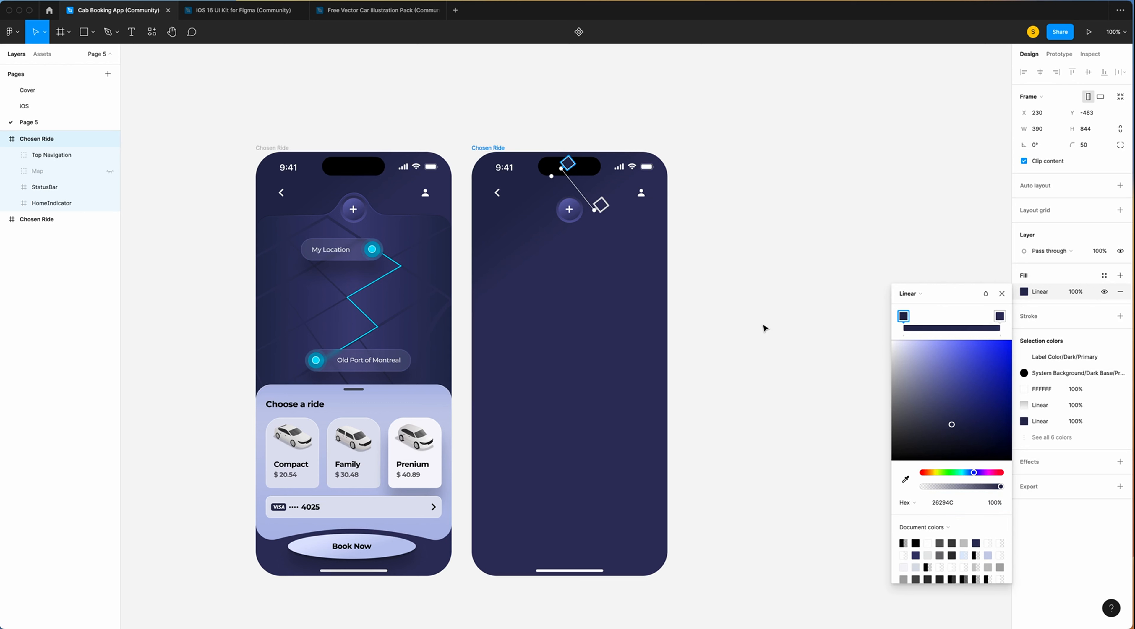
Change the copy's background gradient stops to C0C7E9 and B1B8DE.
{"action": "left_click", "coordinate": [963, 505]}
{"action": "type", "text": "c"}
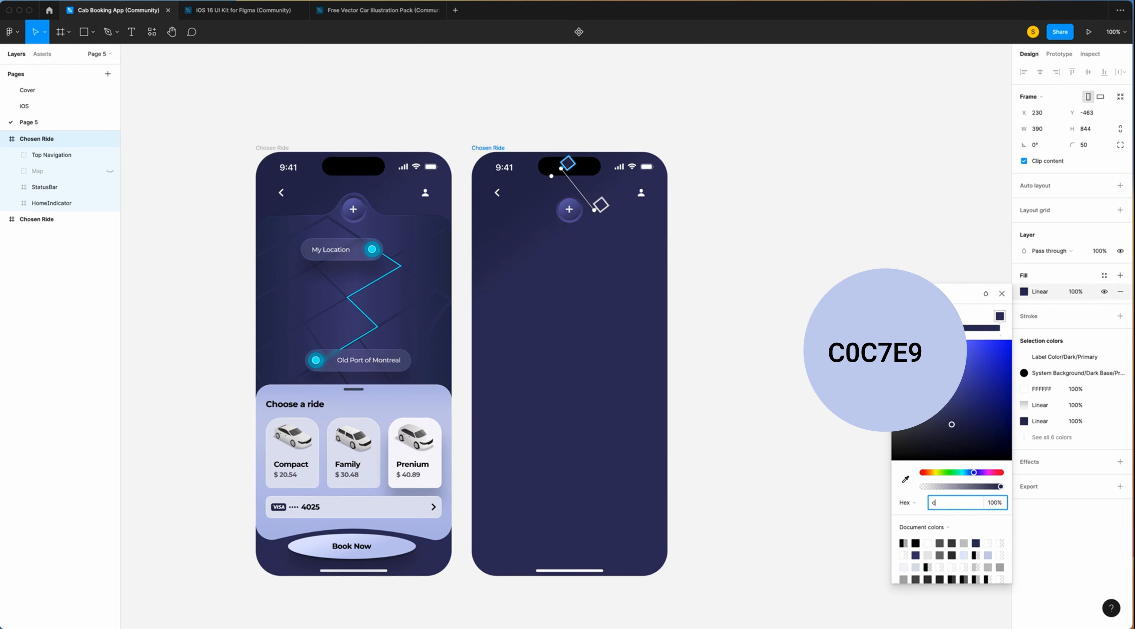
{"action": "type", "text": "0c7e"}
{"action": "type", "text": "9"}
{"action": "left_click", "coordinate": [1000, 316]}
{"action": "left_click", "coordinate": [958, 505]}
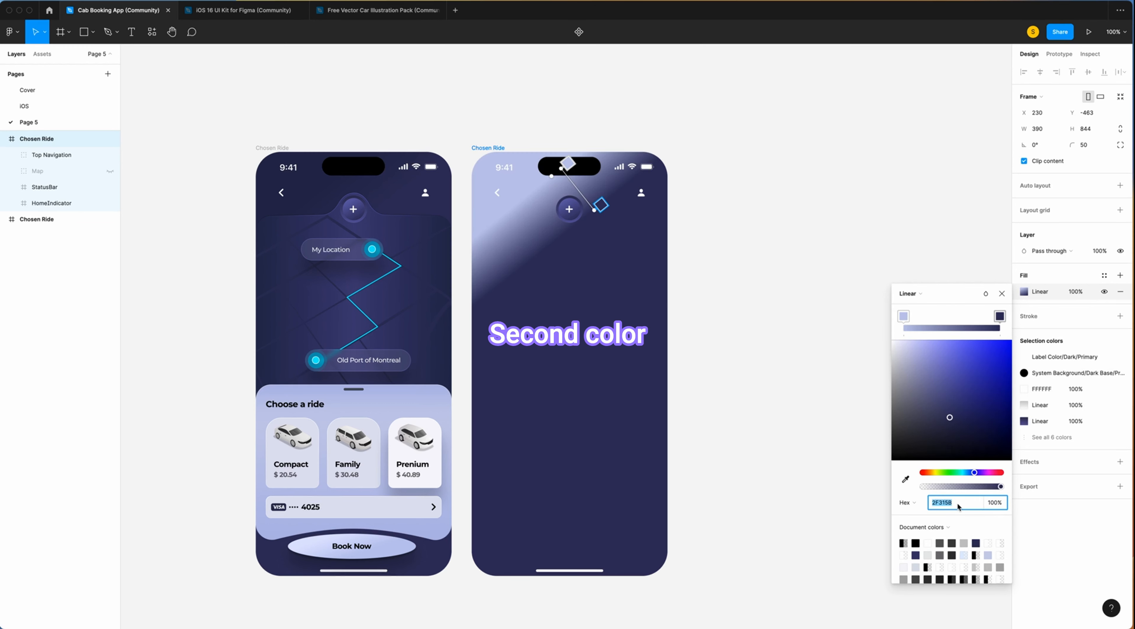
{"action": "type", "text": "b1b8de"}
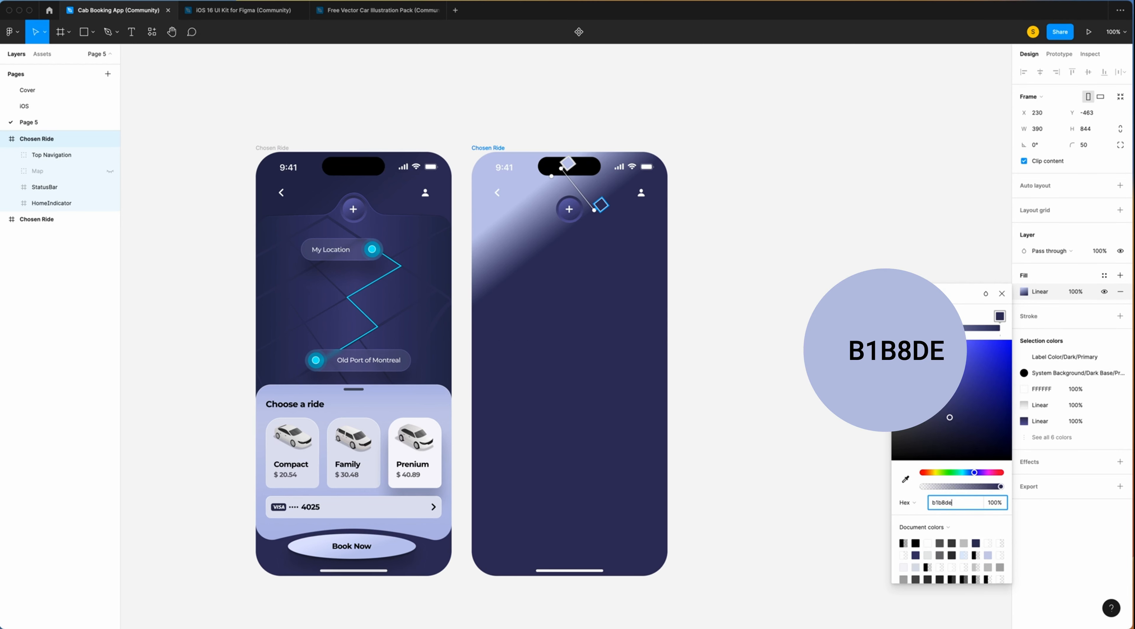
{"action": "key", "text": "Return"}
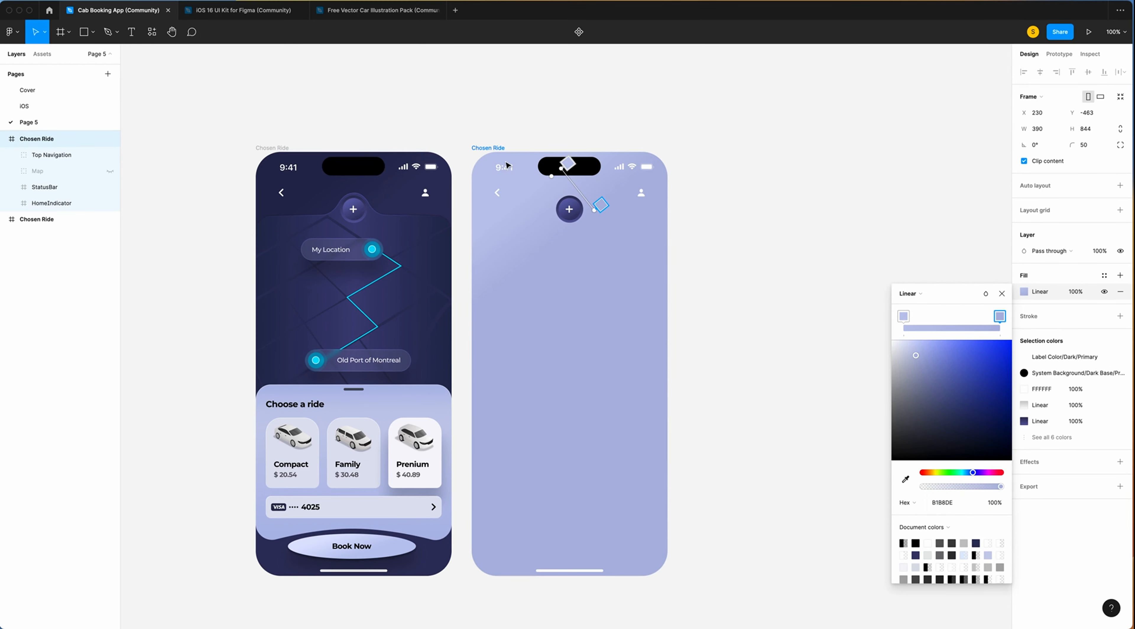
{"action": "left_click", "coordinate": [505, 178]}
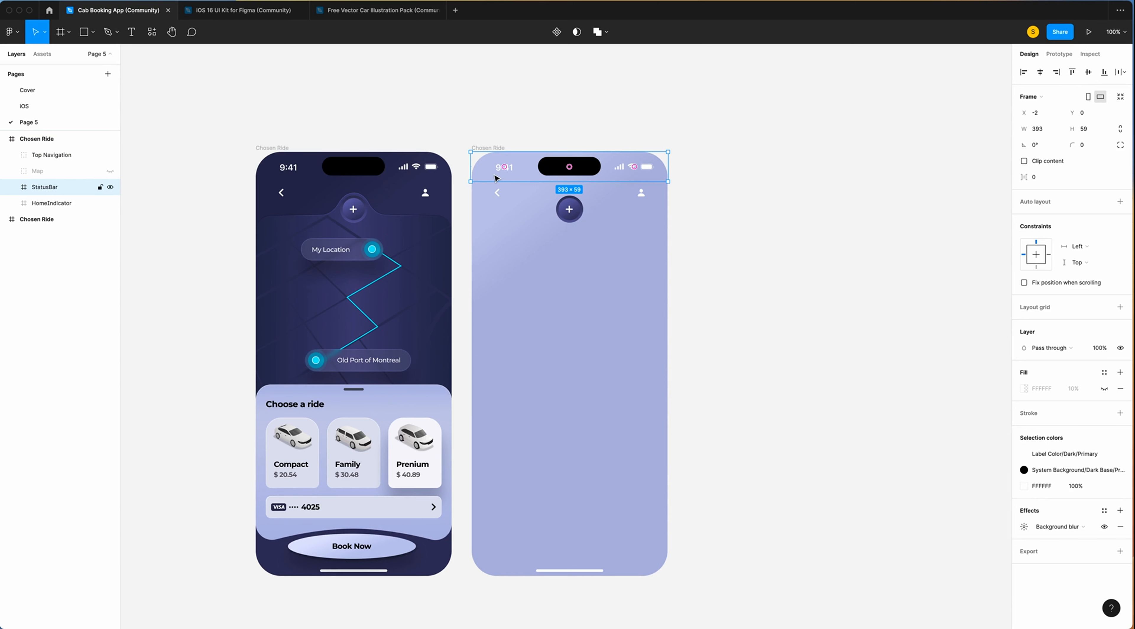
Copy the dark Status Bar from the Asset page and paste it over the lavender screen's status bar.
{"action": "scroll", "coordinate": [60, 110], "scroll_direction": "down", "scroll_amount": 1}
{"action": "left_click", "coordinate": [61, 109]}
{"action": "scroll", "coordinate": [619, 443], "scroll_direction": "down", "scroll_amount": 3}
{"action": "left_click", "coordinate": [525, 526]}
{"action": "right_click", "coordinate": [526, 526]}
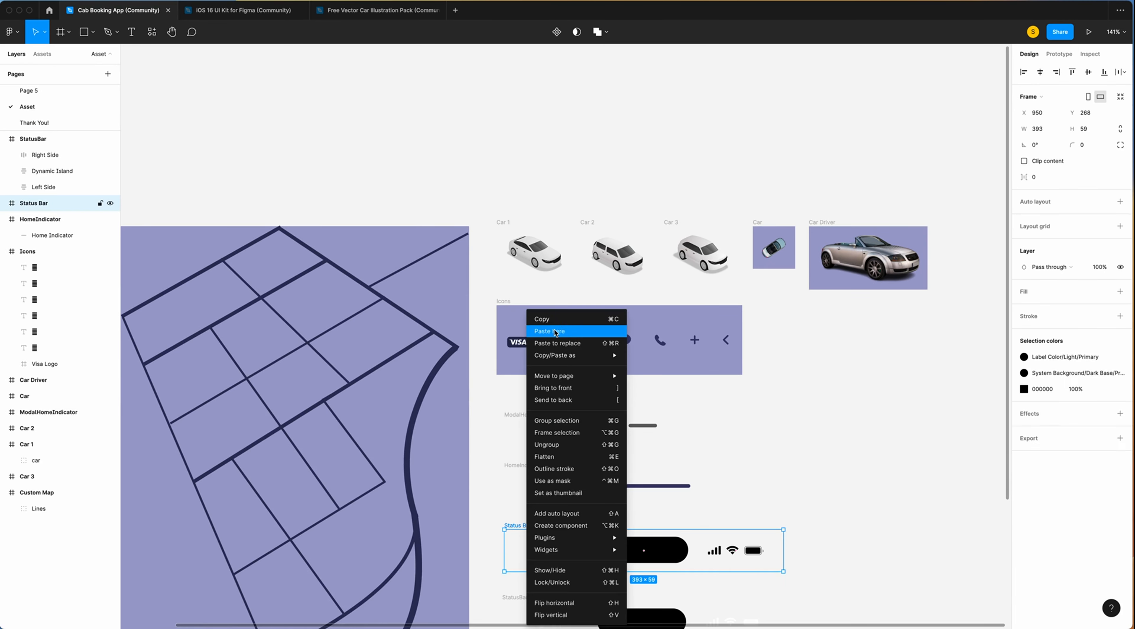
{"action": "left_click", "coordinate": [543, 319]}
{"action": "left_click", "coordinate": [29, 91]}
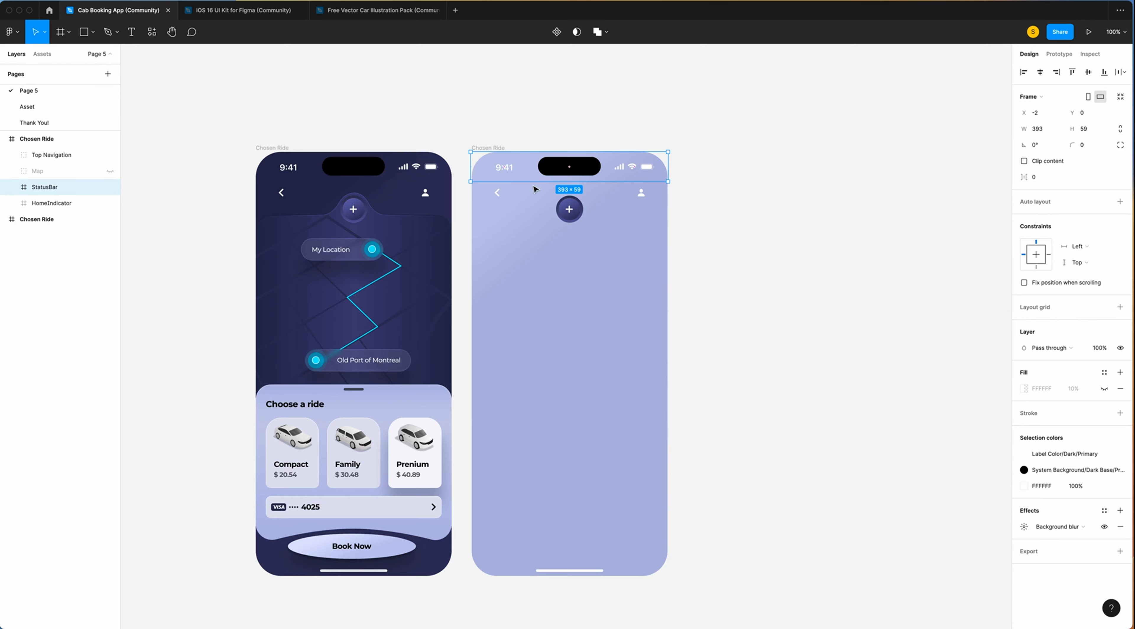
{"action": "right_click", "coordinate": [500, 155]}
{"action": "left_click", "coordinate": [525, 181]}
{"action": "left_click", "coordinate": [789, 219]}
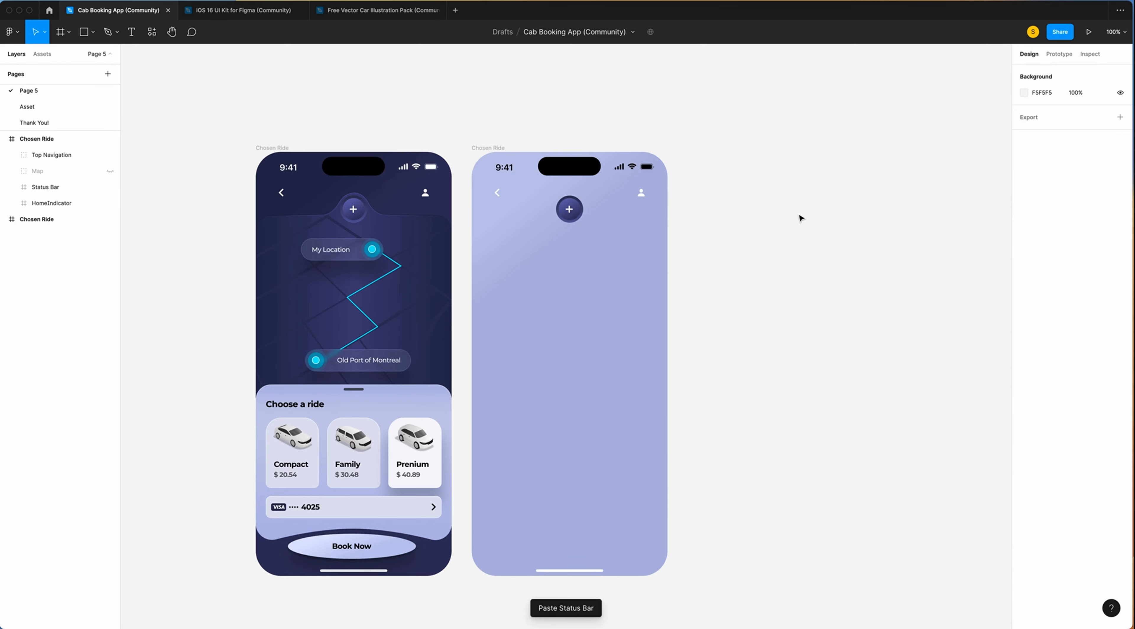
Colour the lavender screen's home indicator black (000000).
{"action": "left_click", "coordinate": [635, 568]}
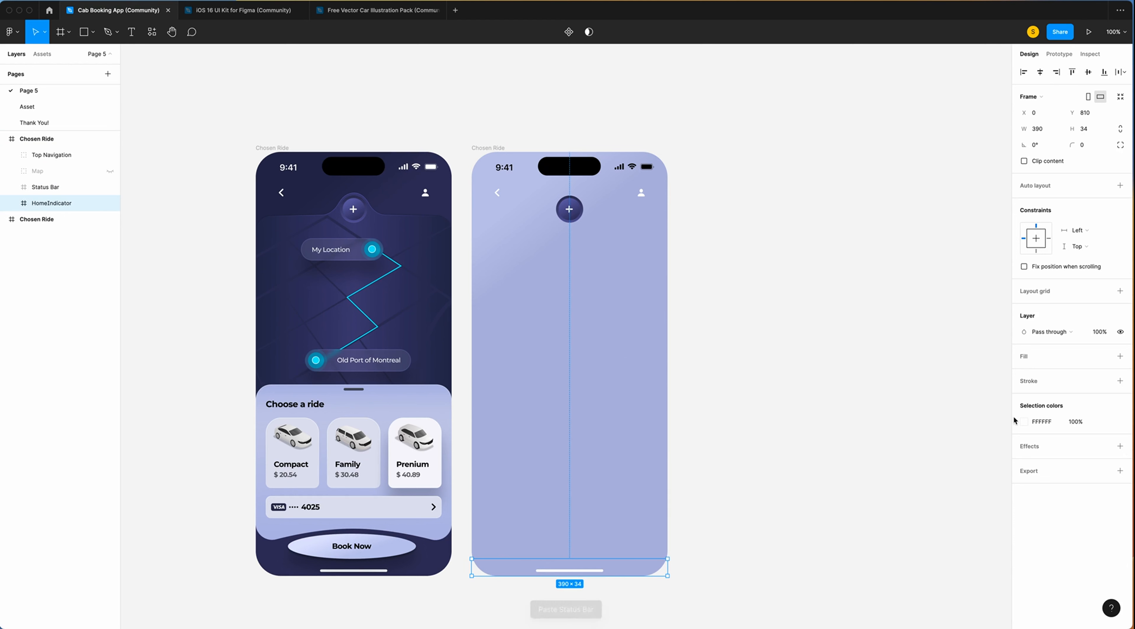
{"action": "left_click", "coordinate": [1024, 421]}
{"action": "type", "text": "000000"}
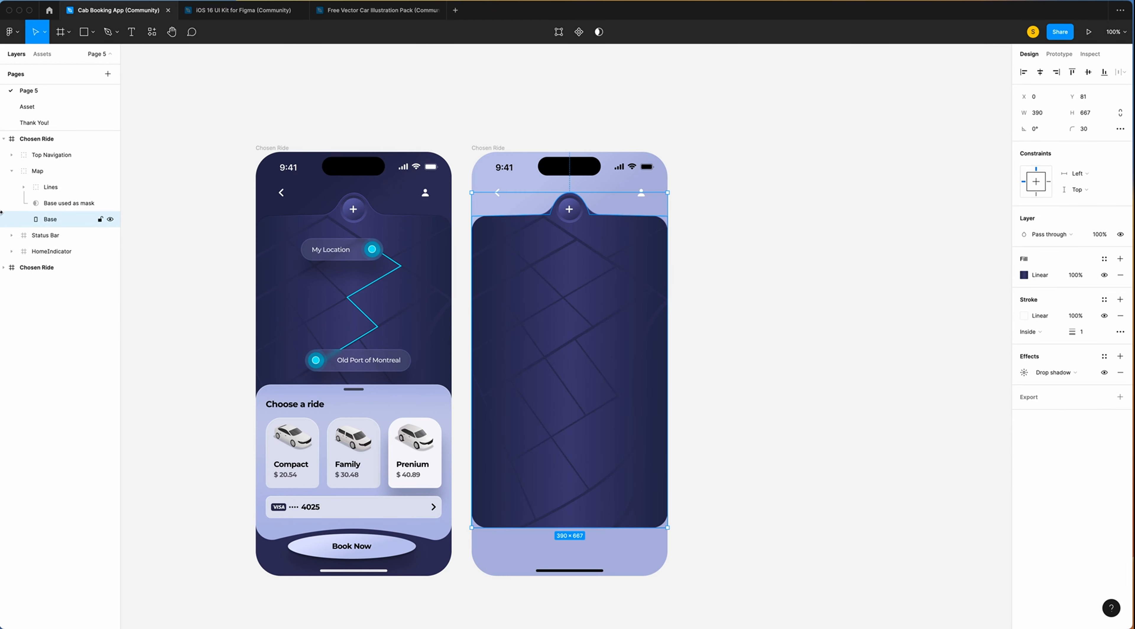
{"action": "left_click", "coordinate": [1024, 275]}
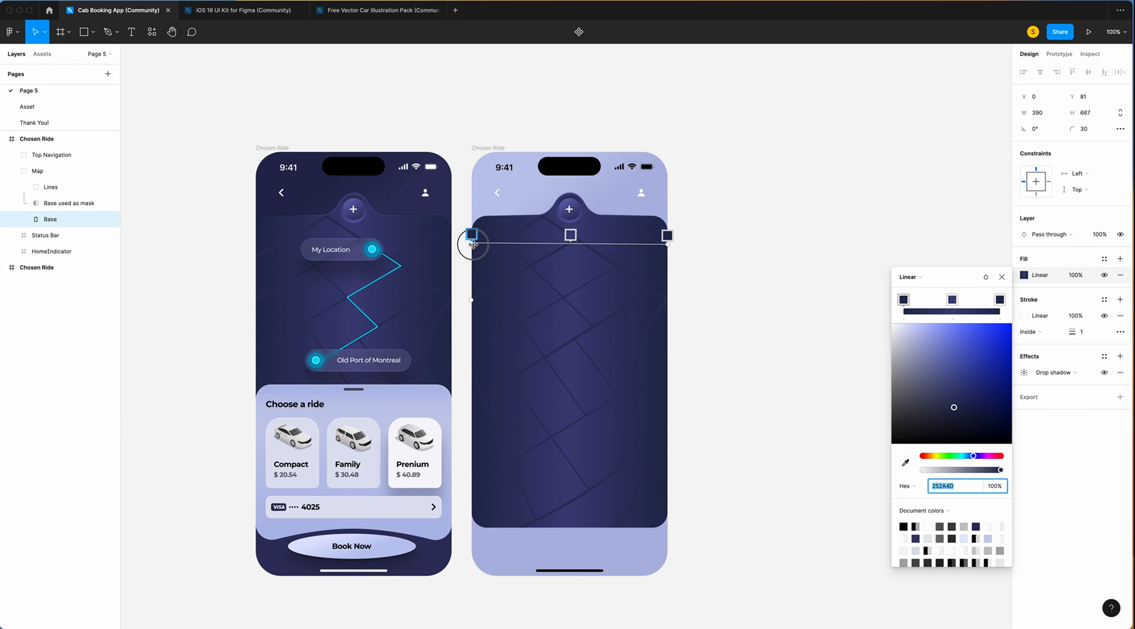
Make the map Base gradient vertical from F2F3FF to B8BAD9, removing the middle stop.
{"action": "left_click_drag", "start_coordinate": [472, 234], "coordinate": [564, 191]}
{"action": "left_click_drag", "start_coordinate": [563, 192], "coordinate": [568, 194]}
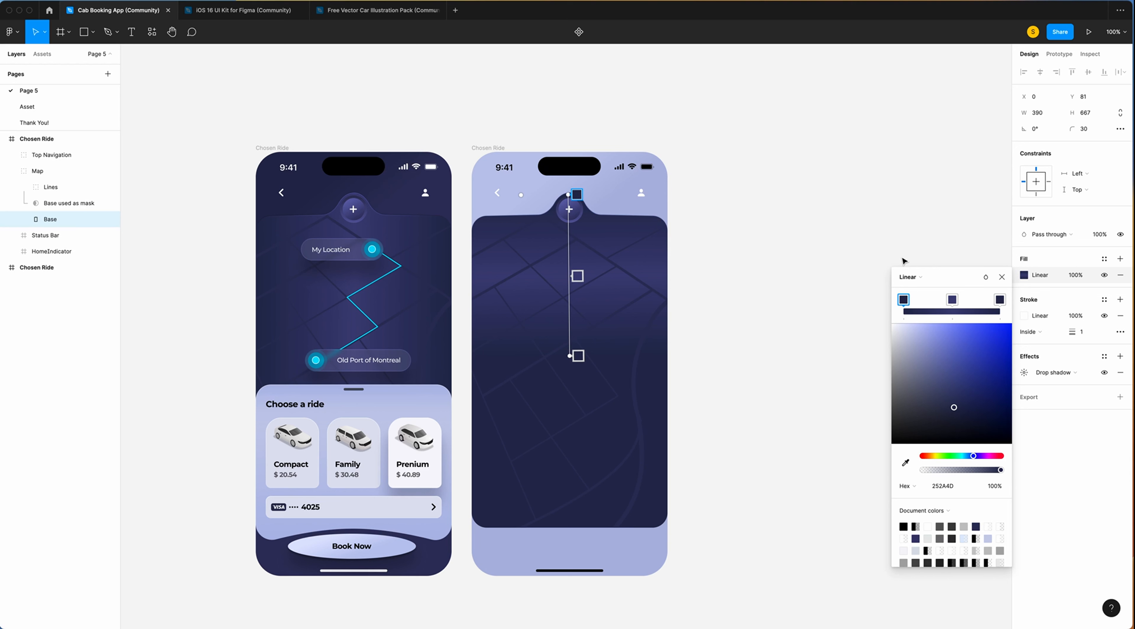
{"action": "left_click", "coordinate": [944, 486]}
{"action": "type", "text": "f2f3ff"}
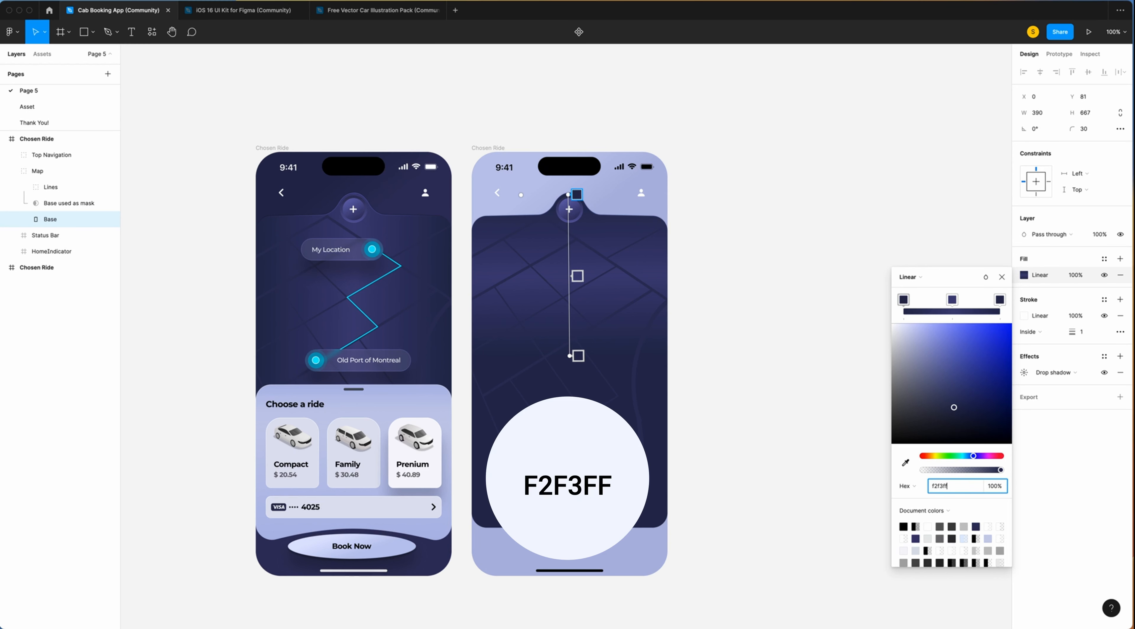
{"action": "key", "text": "Return"}
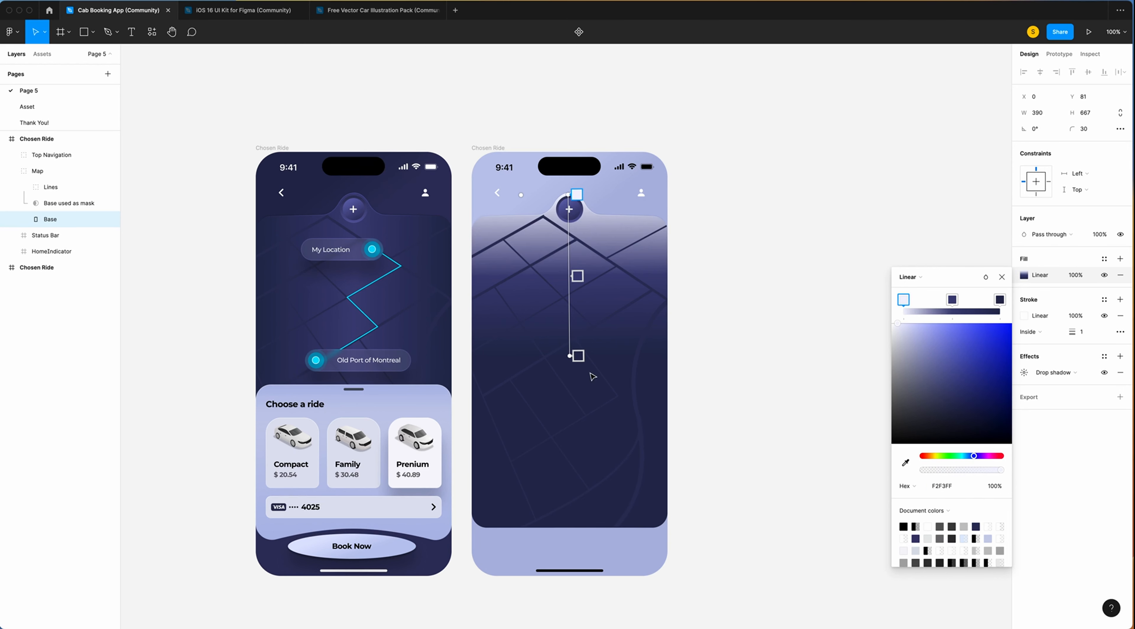
{"action": "left_click", "coordinate": [579, 356]}
{"action": "left_click", "coordinate": [574, 273]}
{"action": "key", "text": "BackSpace"}
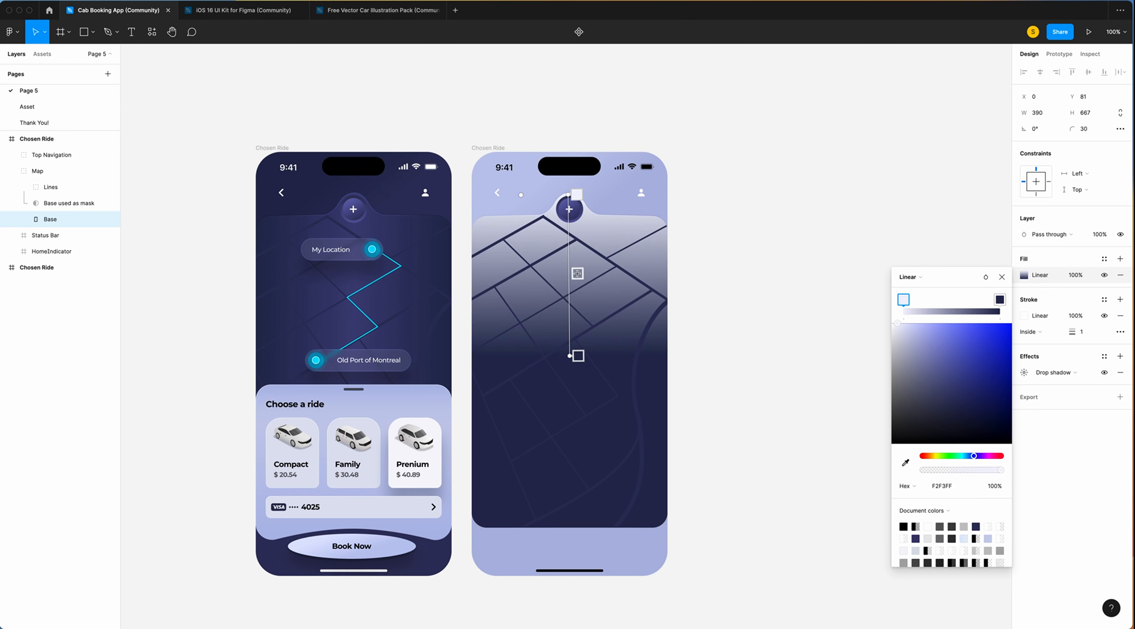
{"action": "left_click", "coordinate": [578, 355]}
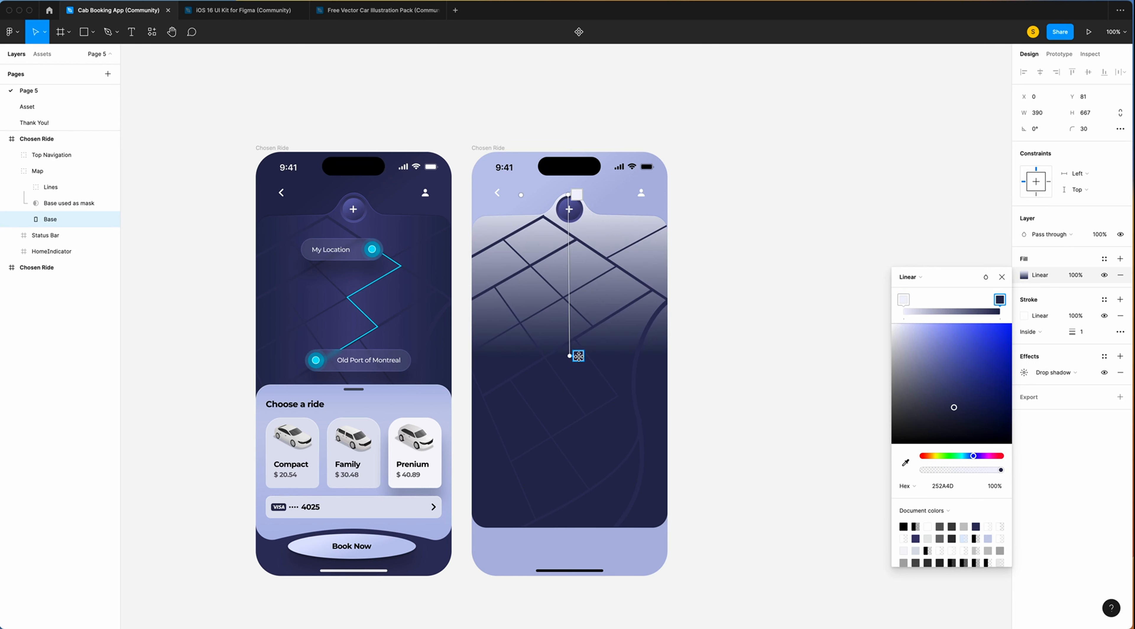
{"action": "left_click", "coordinate": [952, 486]}
{"action": "type", "text": "b8bad"}
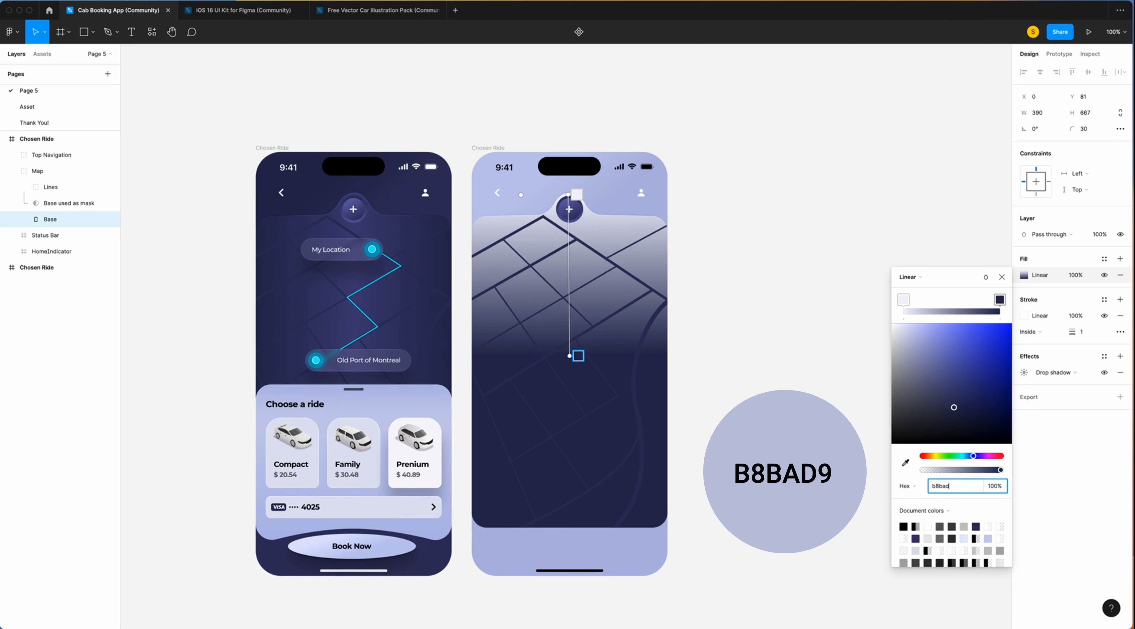
{"action": "type", "text": "9"}
{"action": "key", "text": "Return"}
Hide the map's street Lines and lower the Base drop shadow opacity to 10%.
{"action": "left_click", "coordinate": [66, 190]}
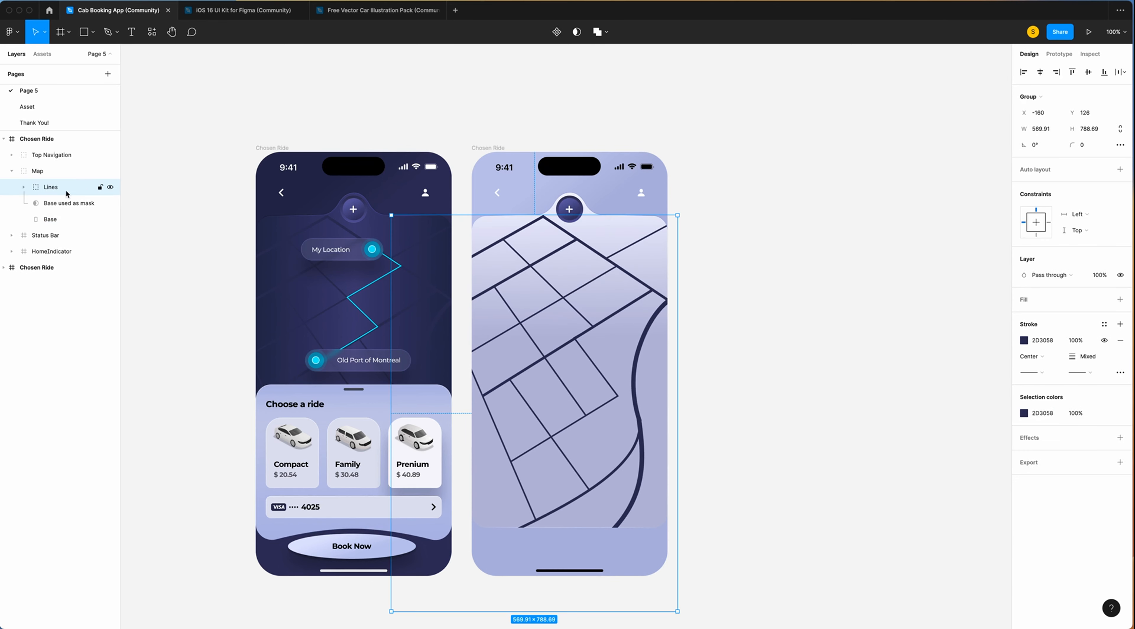
{"action": "left_click", "coordinate": [111, 187]}
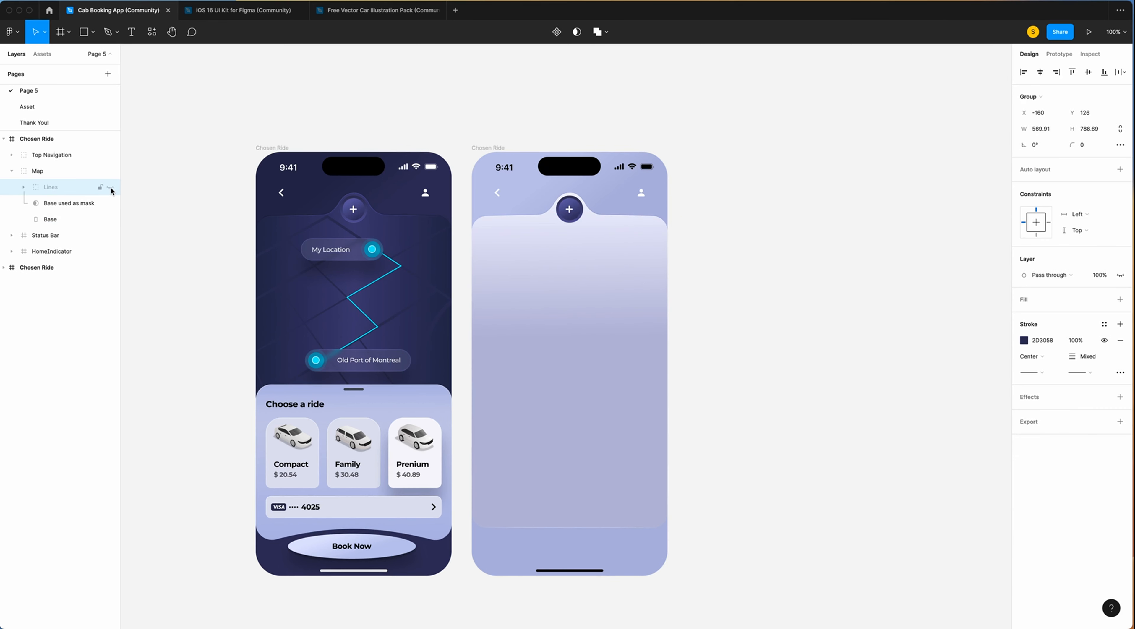
{"action": "left_click", "coordinate": [569, 335]}
{"action": "left_click", "coordinate": [1025, 373]}
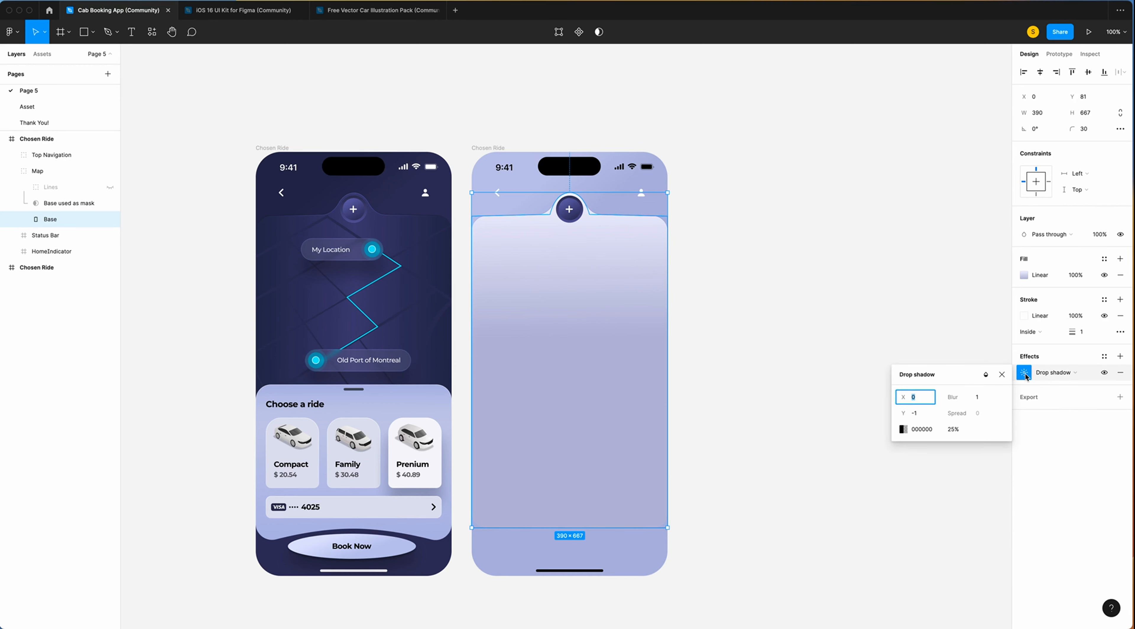
{"action": "key", "text": "super+equal"}
{"action": "key", "text": "super+equal"}
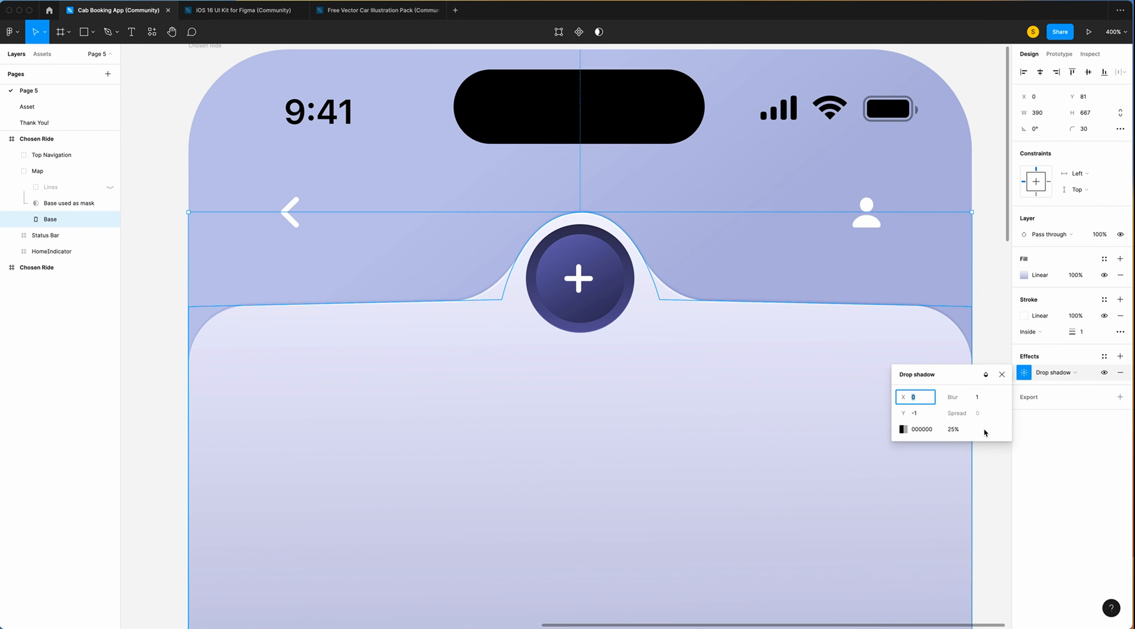
{"action": "left_click", "coordinate": [954, 430]}
{"action": "type", "text": "10"}
{"action": "key", "text": "Return"}
{"action": "scroll", "coordinate": [892, 435], "scroll_direction": "up", "scroll_amount": 1}
{"action": "scroll", "coordinate": [892, 435], "scroll_direction": "right", "scroll_amount": 1}
{"action": "left_click", "coordinate": [979, 274]}
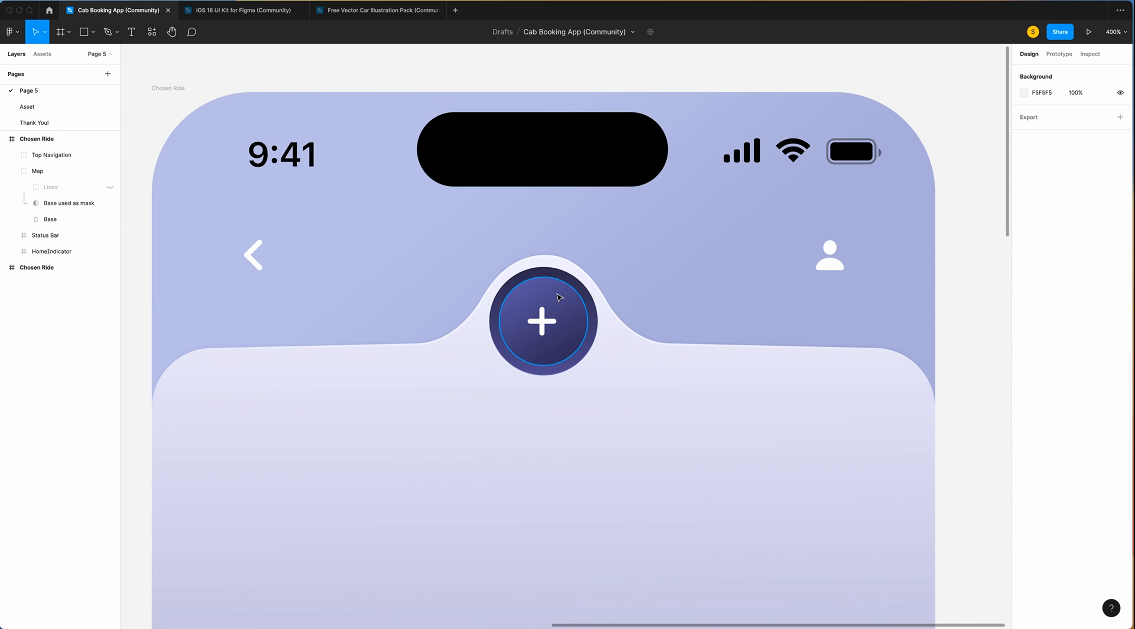
Set the plus button's inner circle gradient stops to F5F5F9 and DADFE7.
{"action": "left_click", "coordinate": [531, 310], "text": "super"}
{"action": "left_click", "coordinate": [1024, 275]}
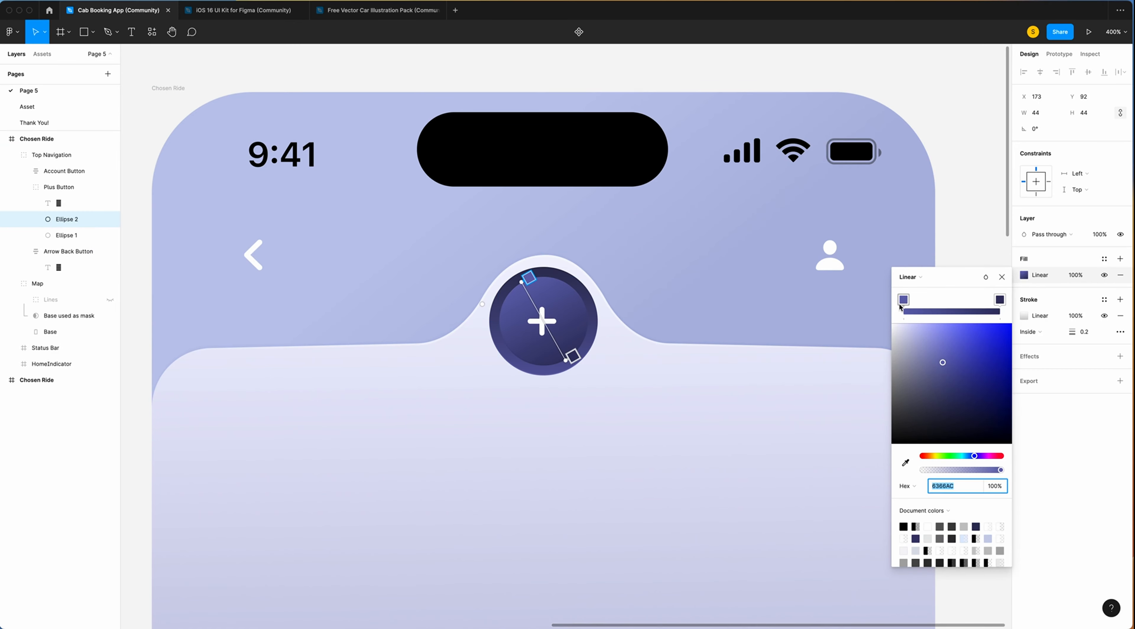
{"action": "left_click", "coordinate": [529, 277]}
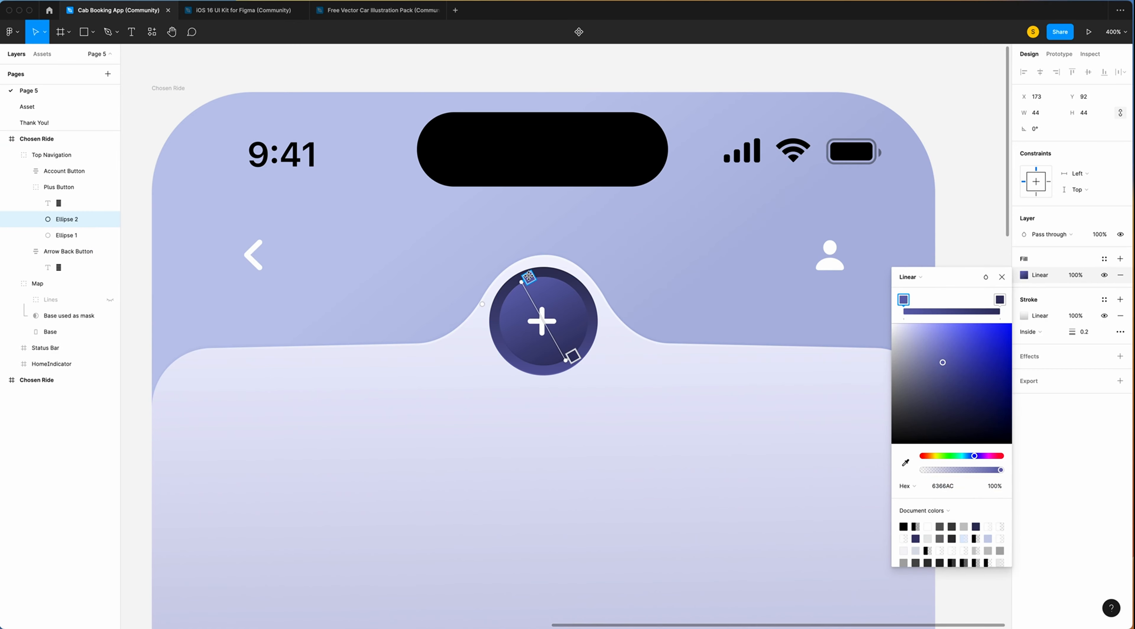
{"action": "left_click", "coordinate": [943, 487]}
{"action": "type", "text": "f"}
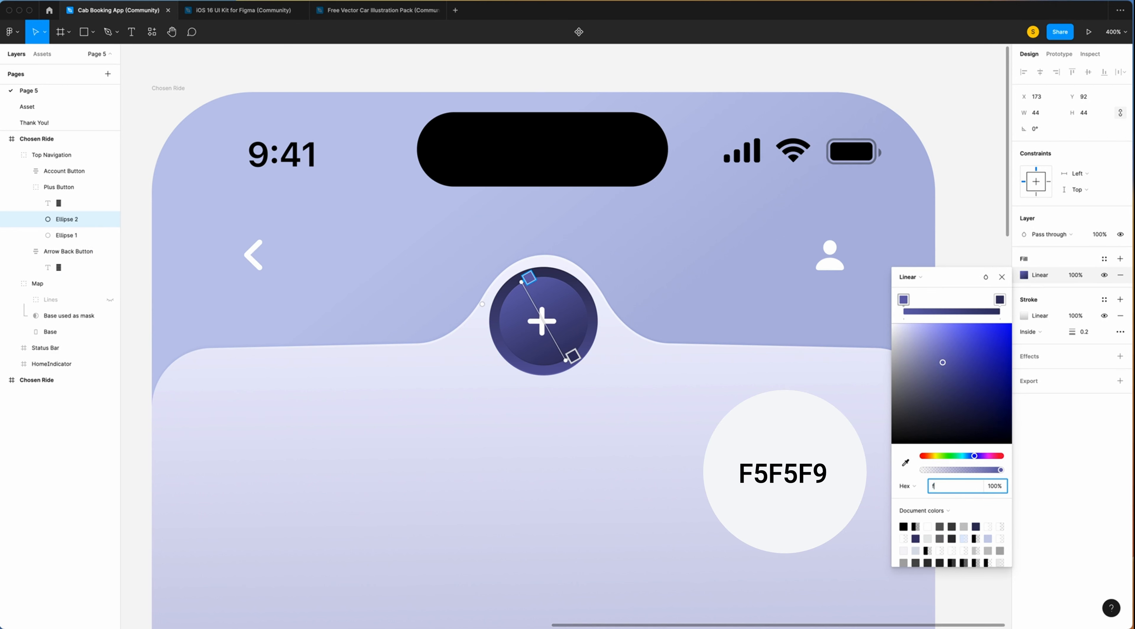
{"action": "type", "text": "5f5f9"}
{"action": "key", "text": "Return"}
{"action": "left_click", "coordinate": [573, 356]}
{"action": "left_click", "coordinate": [964, 486]}
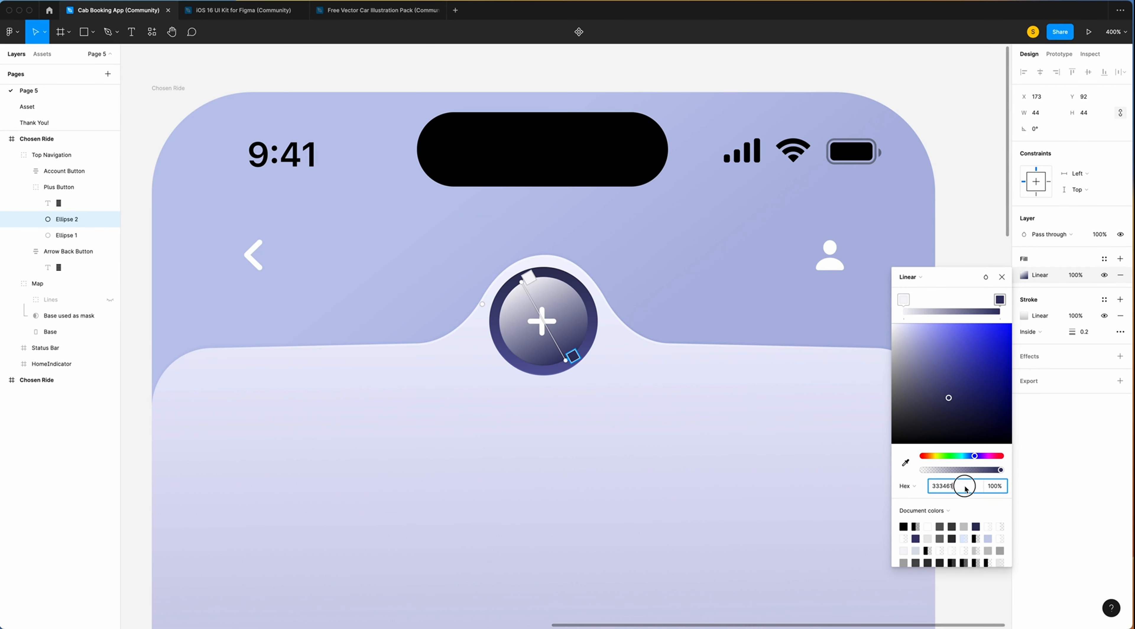
{"action": "type", "text": "dadfe7"}
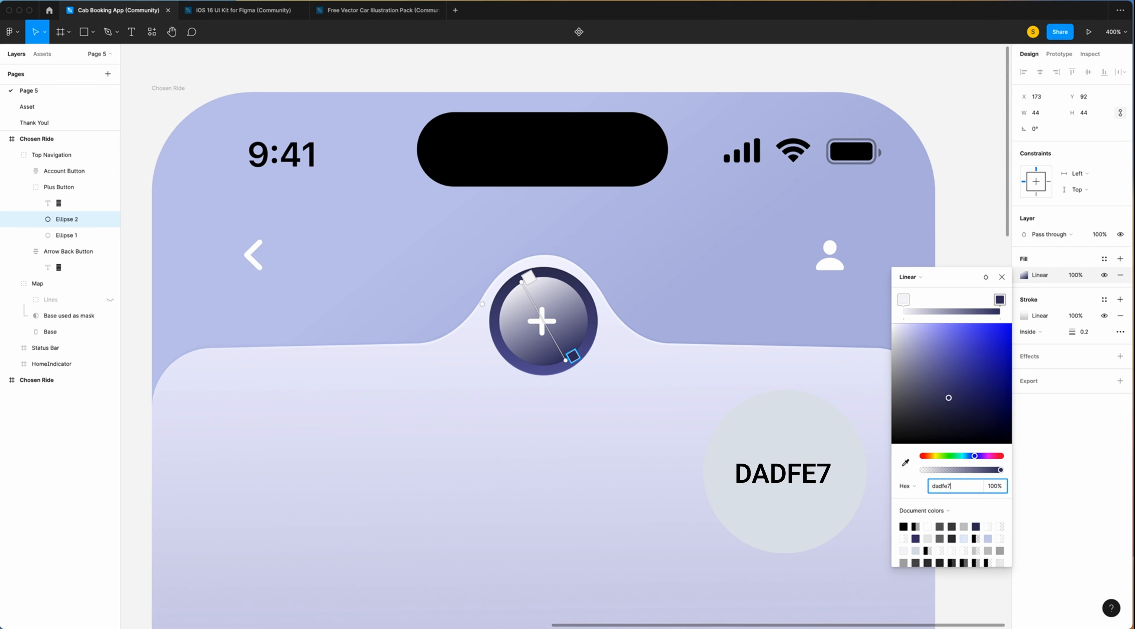
{"action": "key", "text": "Return"}
{"action": "key", "text": "Escape"}
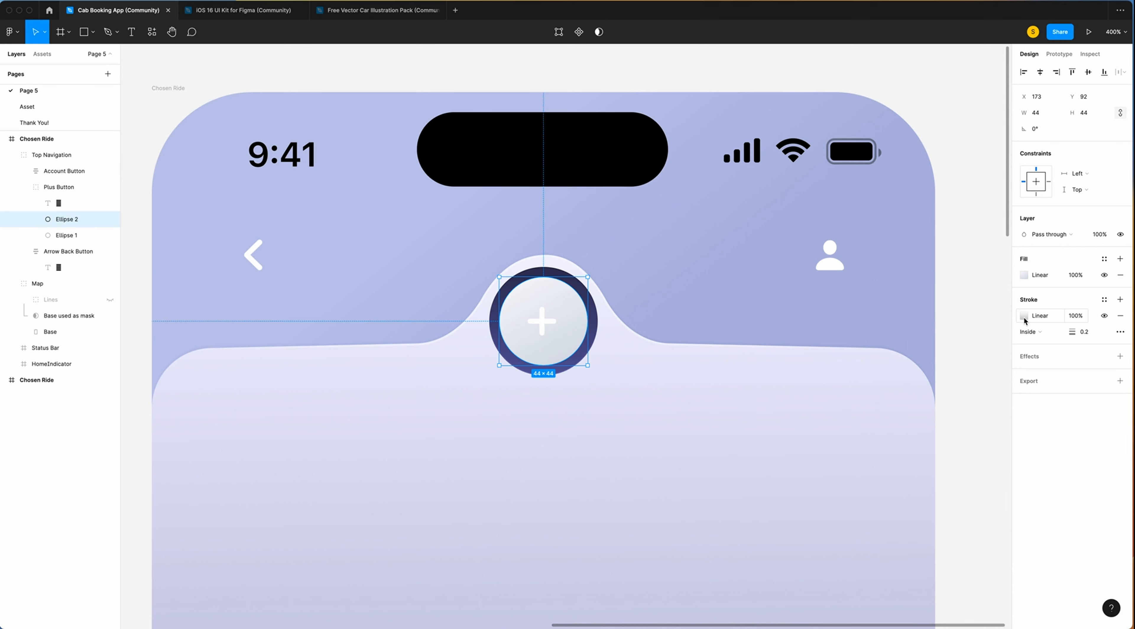
Give the inner circle a solid black outline at 30% opacity.
{"action": "left_click", "coordinate": [1025, 315]}
{"action": "left_click", "coordinate": [907, 317]}
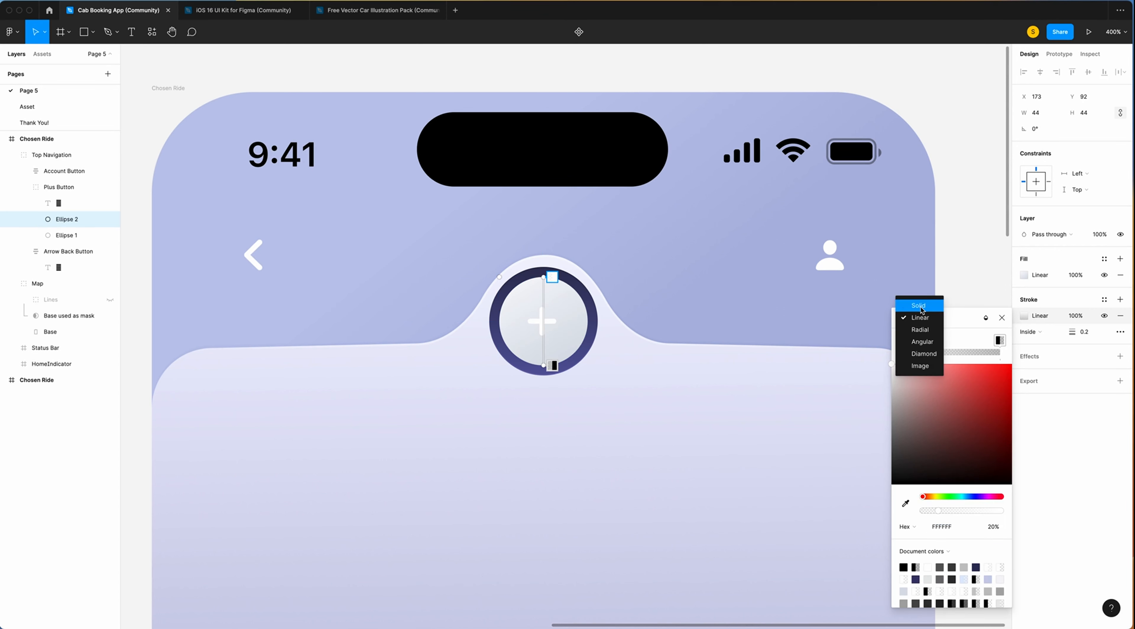
{"action": "left_click", "coordinate": [910, 303]}
{"action": "left_click_drag", "start_coordinate": [896, 333], "coordinate": [826, 481]}
{"action": "key", "text": "Tab"}
{"action": "key", "text": "Tab"}
{"action": "key", "text": "Tab"}
{"action": "type", "text": "30"}
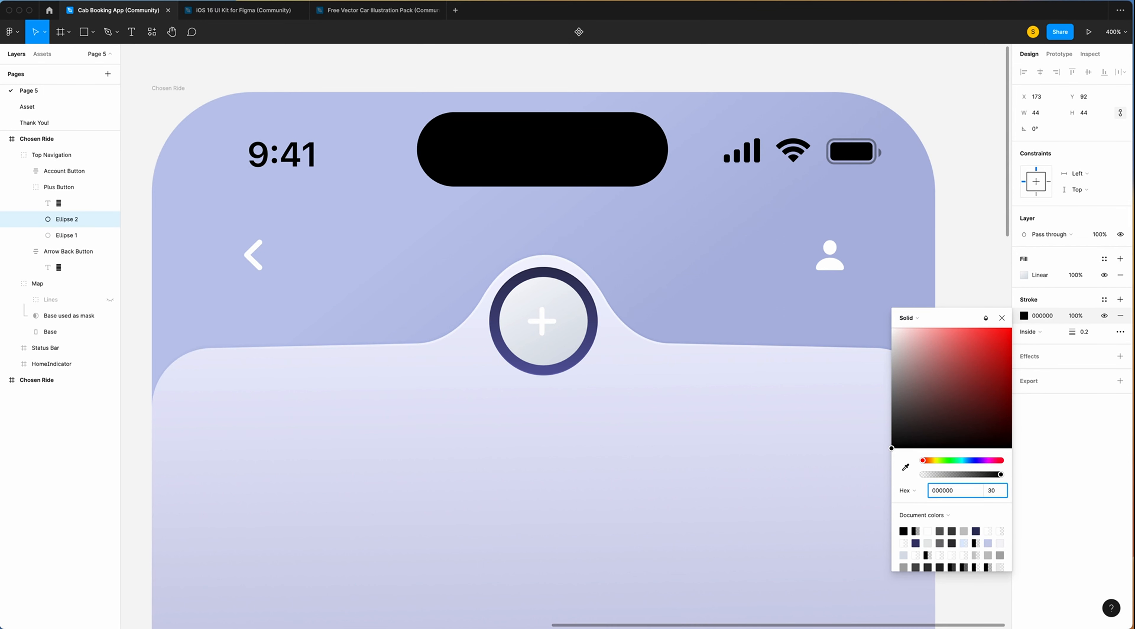
{"action": "key", "text": "Return"}
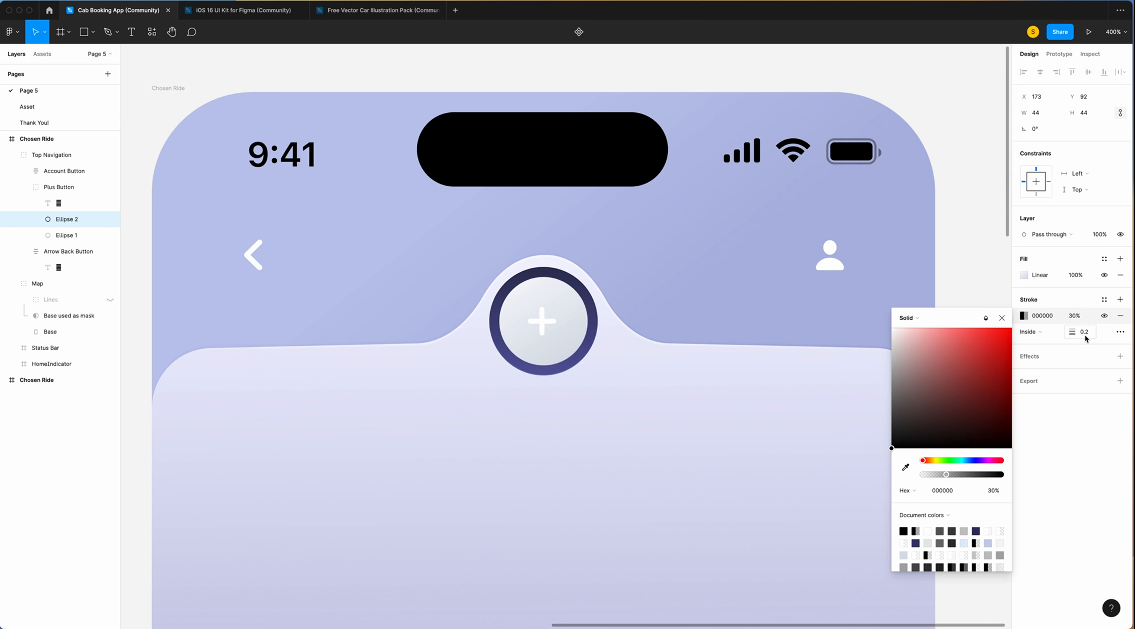
{"action": "left_click", "coordinate": [1026, 363]}
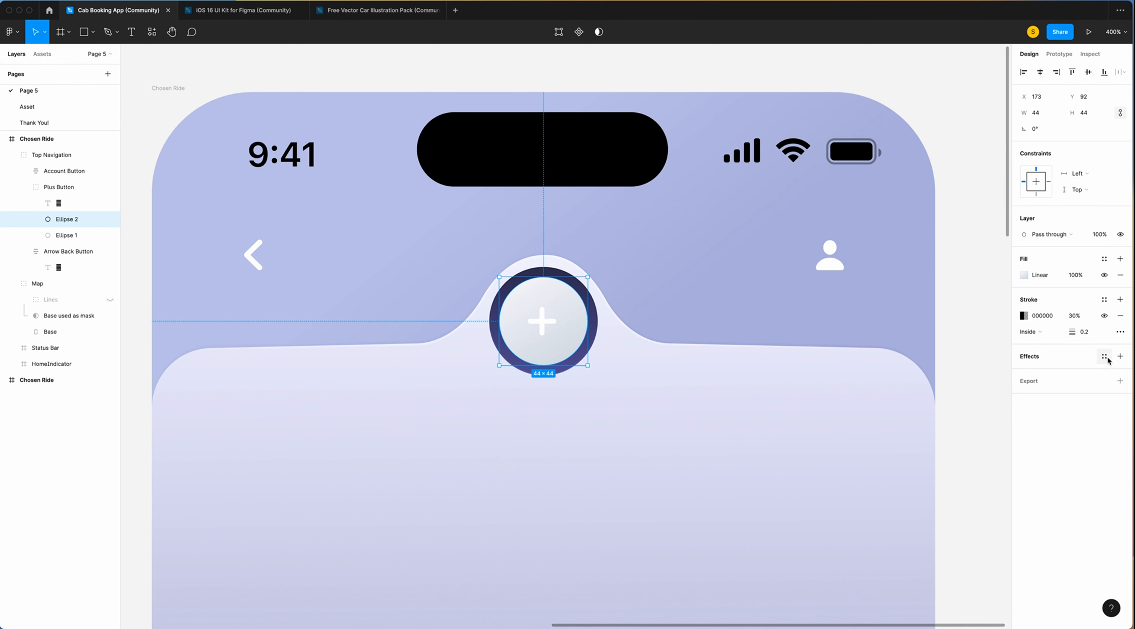
Add an inner shadow at X -2, Y -2 coloured C8CCD3.
{"action": "left_click", "coordinate": [1120, 356]}
{"action": "left_click", "coordinate": [1054, 372]}
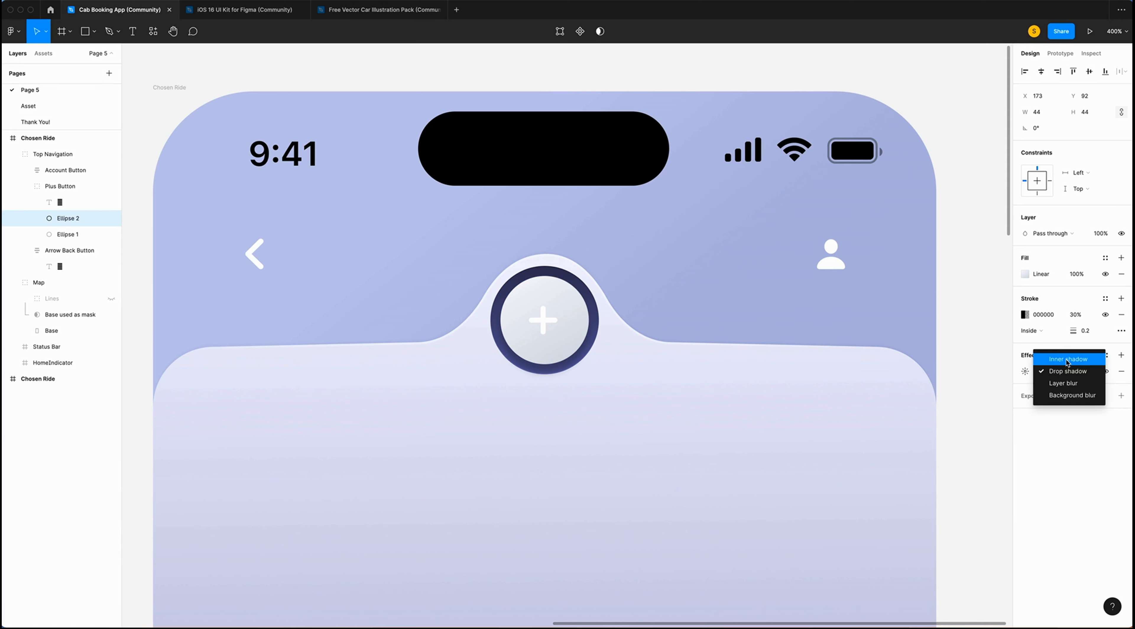
{"action": "left_click", "coordinate": [1067, 359]}
{"action": "left_click", "coordinate": [1026, 371]}
{"action": "left_click", "coordinate": [925, 397]}
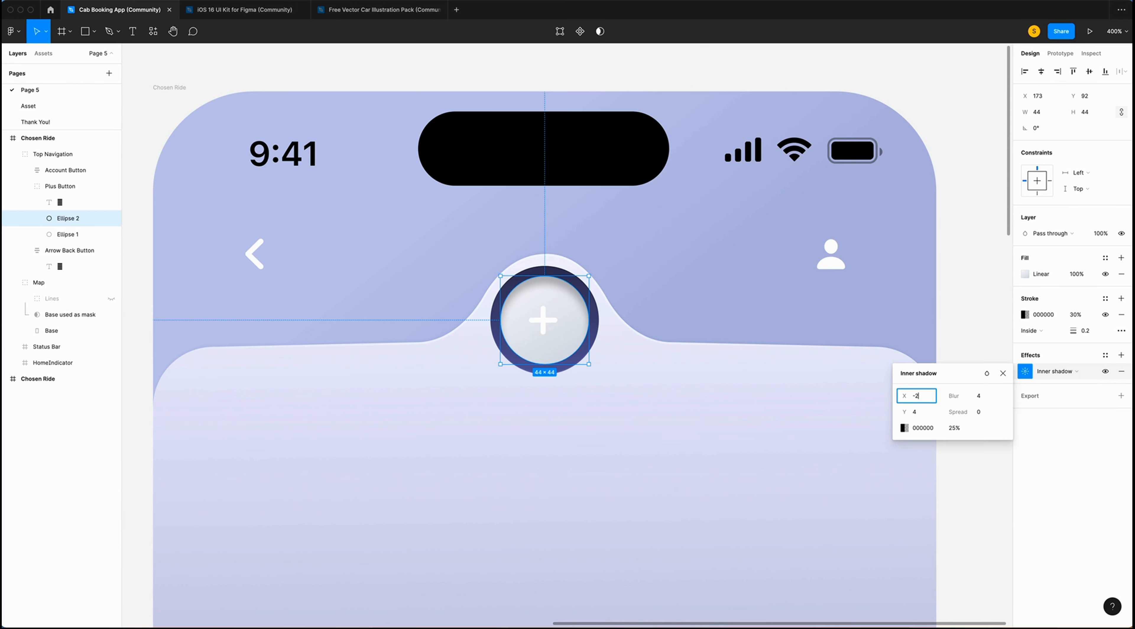
{"action": "left_click", "coordinate": [924, 413]}
{"action": "type", "text": "-2"}
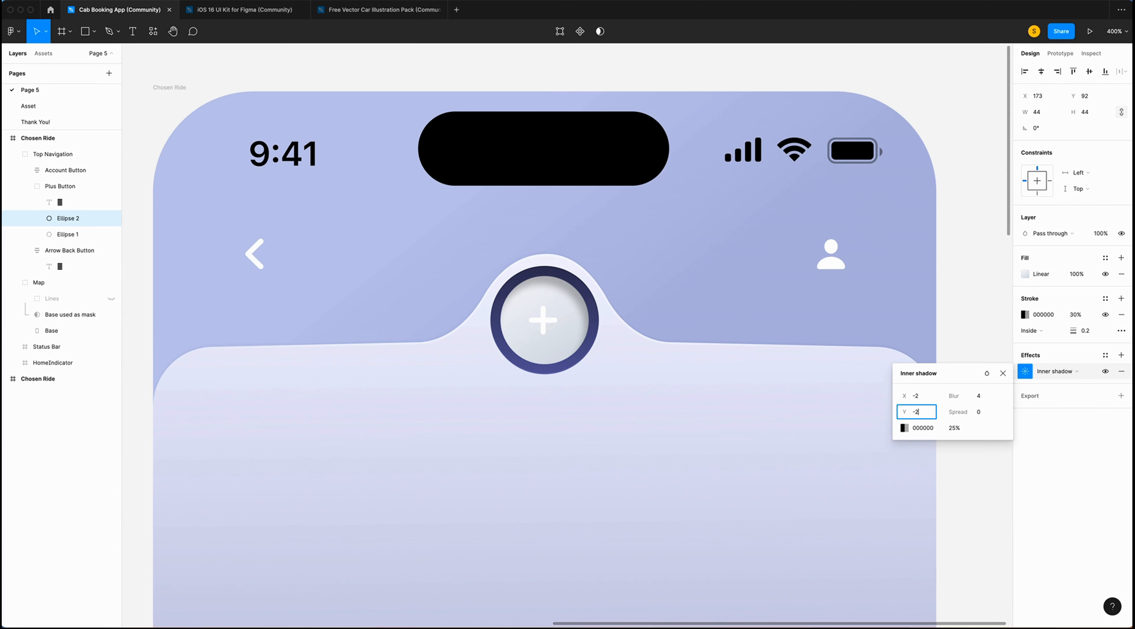
{"action": "key", "text": "Return"}
{"action": "left_click", "coordinate": [935, 430]}
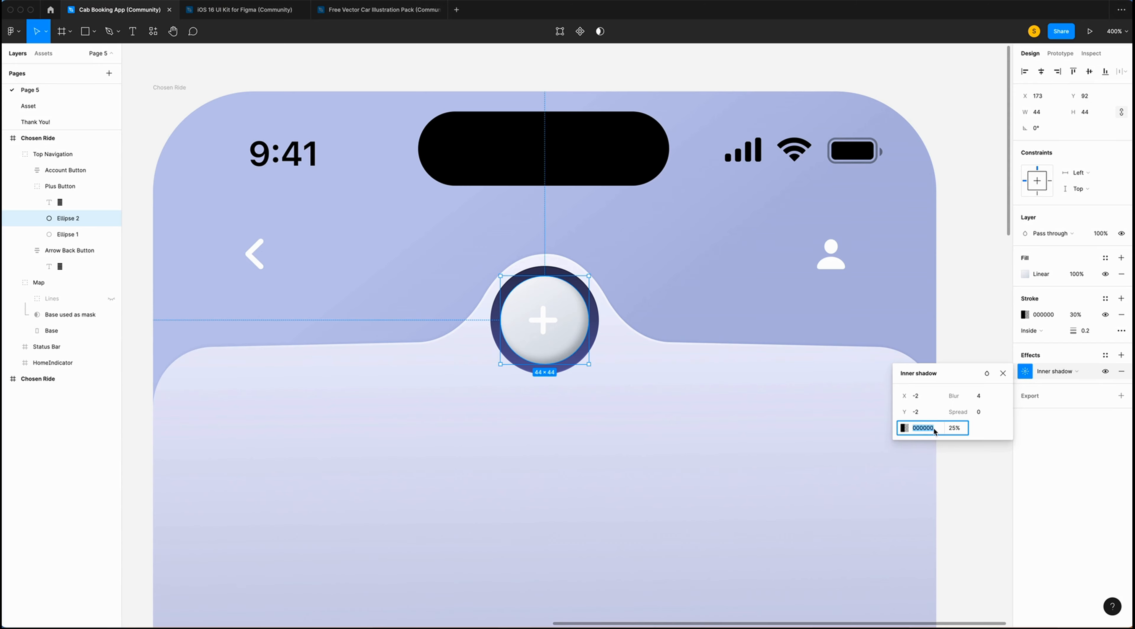
Add a second, white inner shadow offset X 2, Y 2.
{"action": "left_click", "coordinate": [1122, 355]}
{"action": "left_click", "coordinate": [1057, 371]}
{"action": "left_click", "coordinate": [1061, 360]}
{"action": "left_click", "coordinate": [1025, 372]}
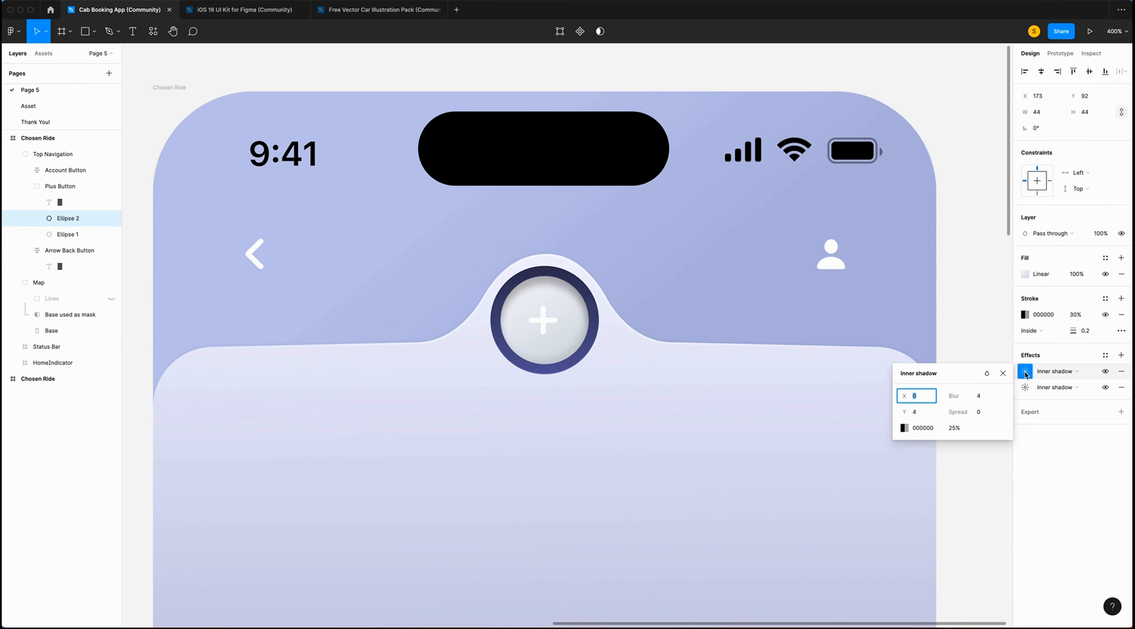
{"action": "type", "text": "2"}
{"action": "key", "text": "Tab"}
{"action": "type", "text": "2"}
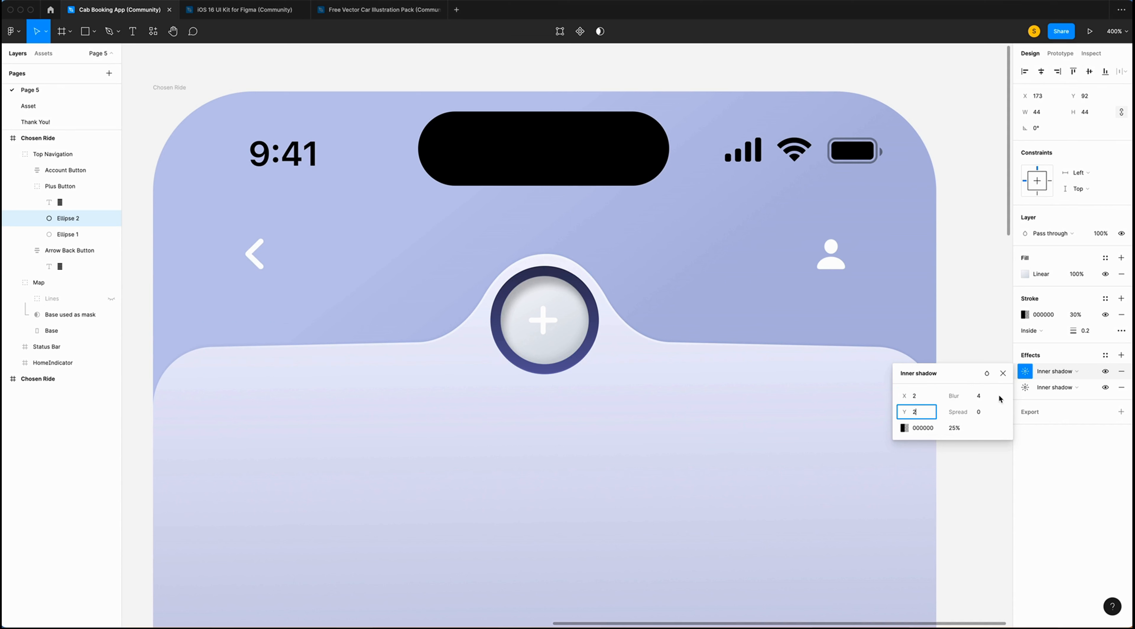
{"action": "left_click", "coordinate": [903, 429]}
{"action": "left_click_drag", "start_coordinate": [811, 397], "coordinate": [745, 307]}
{"action": "left_click", "coordinate": [876, 539]}
{"action": "type", "text": "100"}
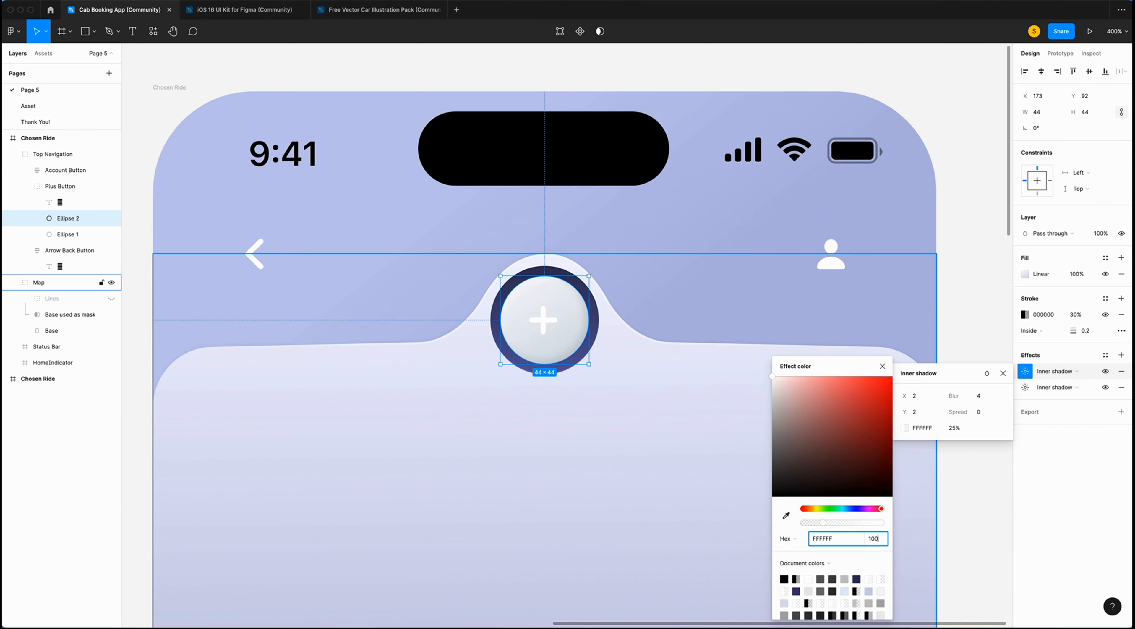
{"action": "key", "text": "Return"}
{"action": "left_click", "coordinate": [62, 235]}
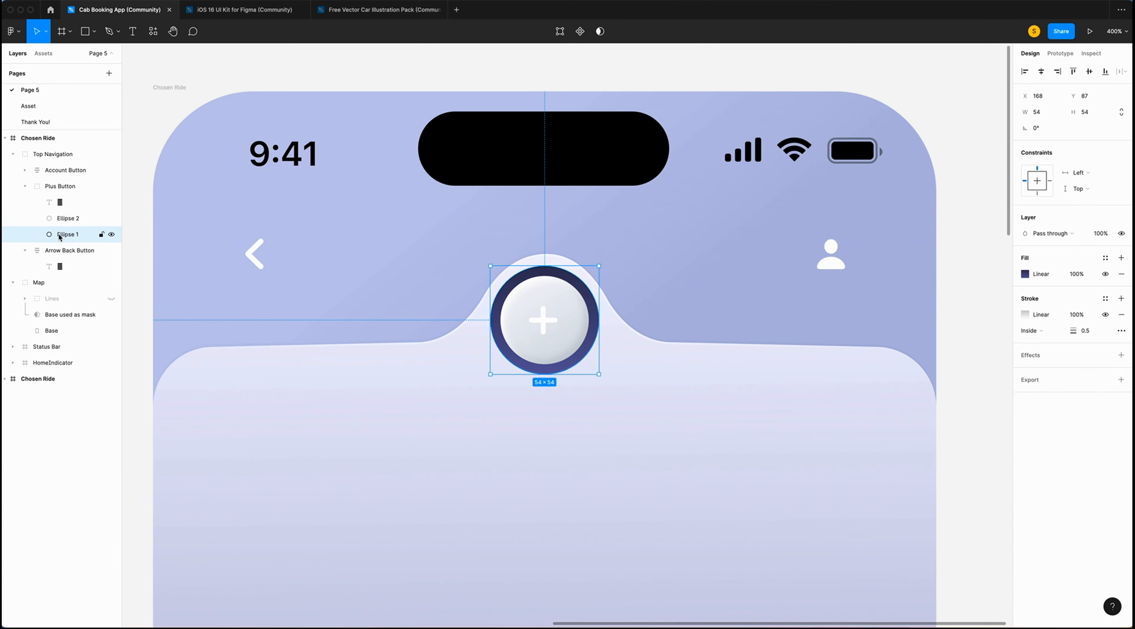
Set the outer ring's fill gradient stops to C9CCD9 and F9F9FB.
{"action": "left_click", "coordinate": [1026, 274]}
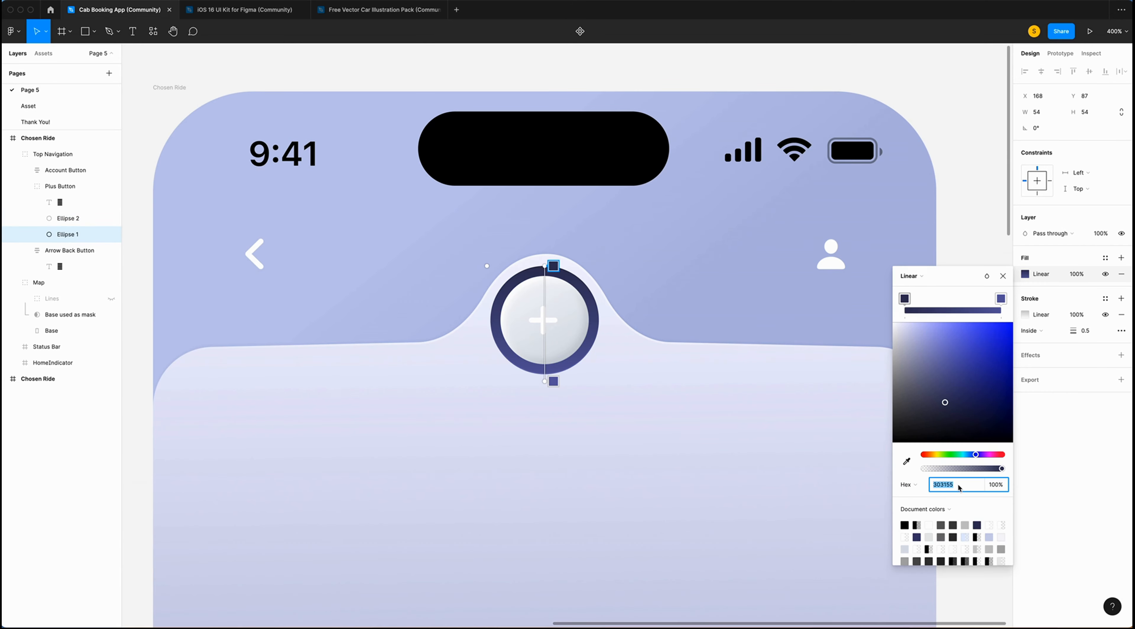
{"action": "type", "text": "c9ccd9"}
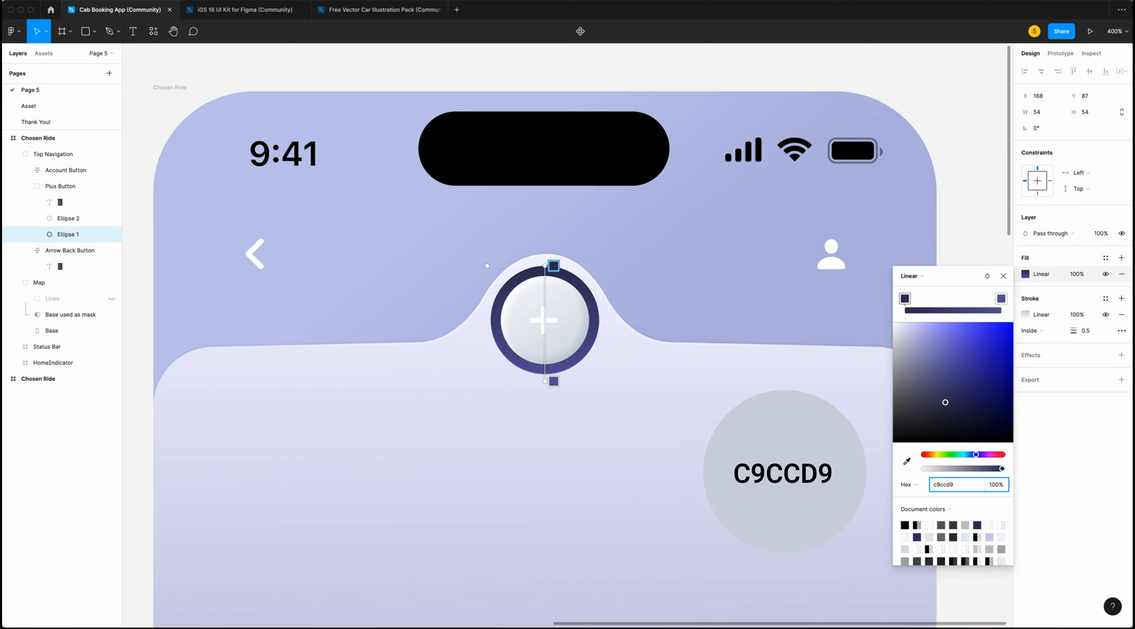
{"action": "key", "text": "Return"}
{"action": "left_click", "coordinate": [554, 382]}
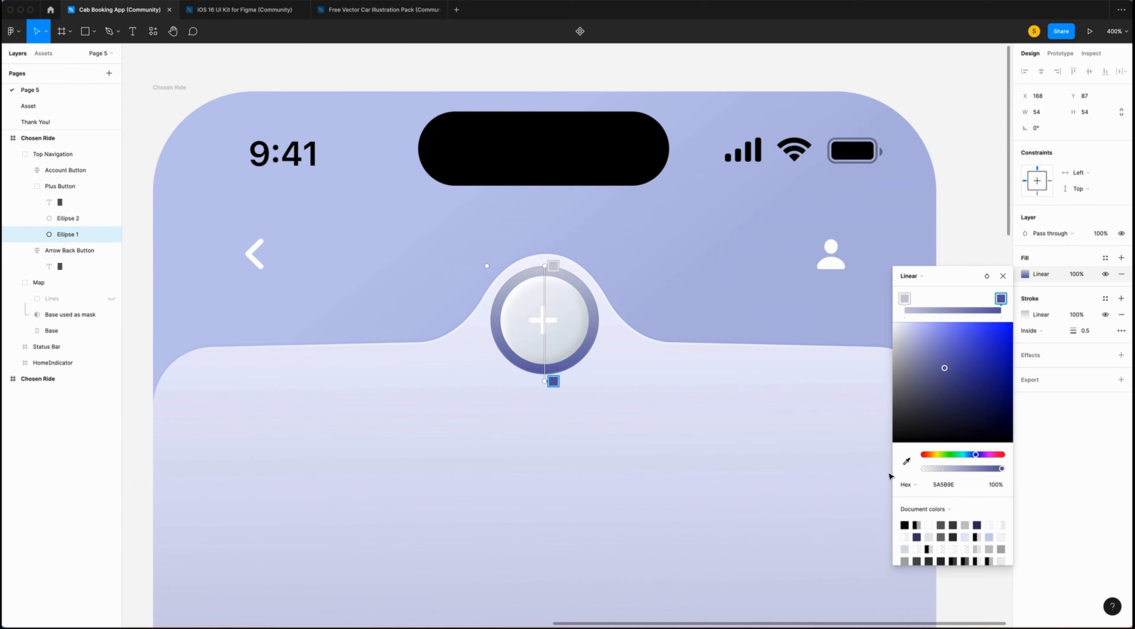
{"action": "left_click", "coordinate": [963, 488]}
{"action": "type", "text": "f9"}
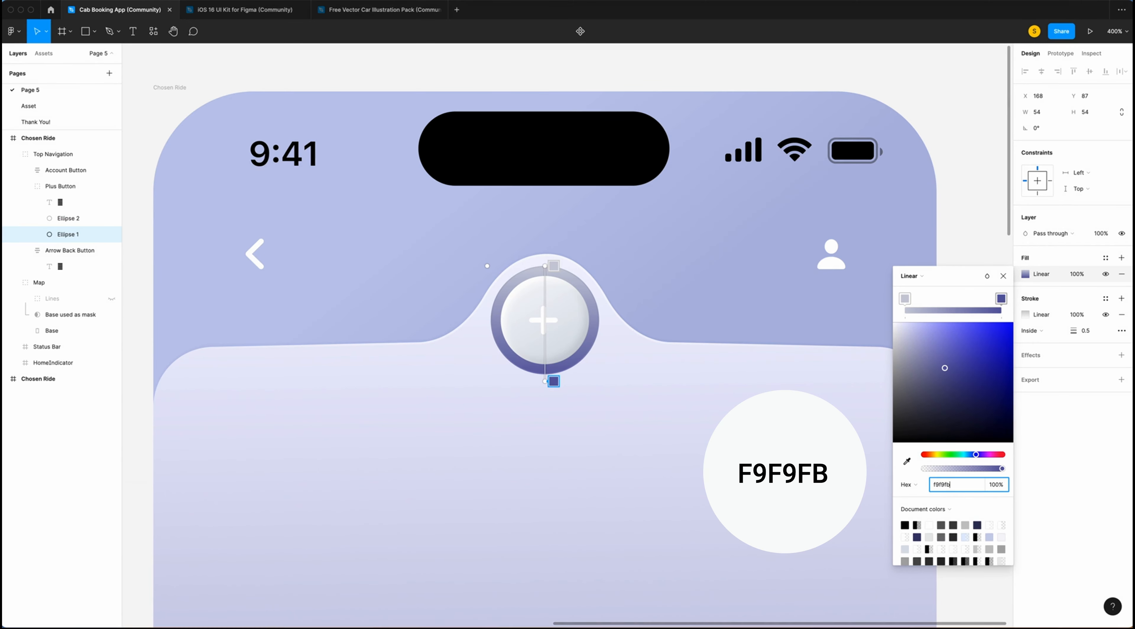
{"action": "type", "text": "f9fb"}
{"action": "key", "text": "Return"}
{"action": "left_click", "coordinate": [1004, 276]}
Soften the outline gradient by setting the first stop to 30% opacity and lowering the white stop's opacity.
{"action": "left_click", "coordinate": [1026, 314]}
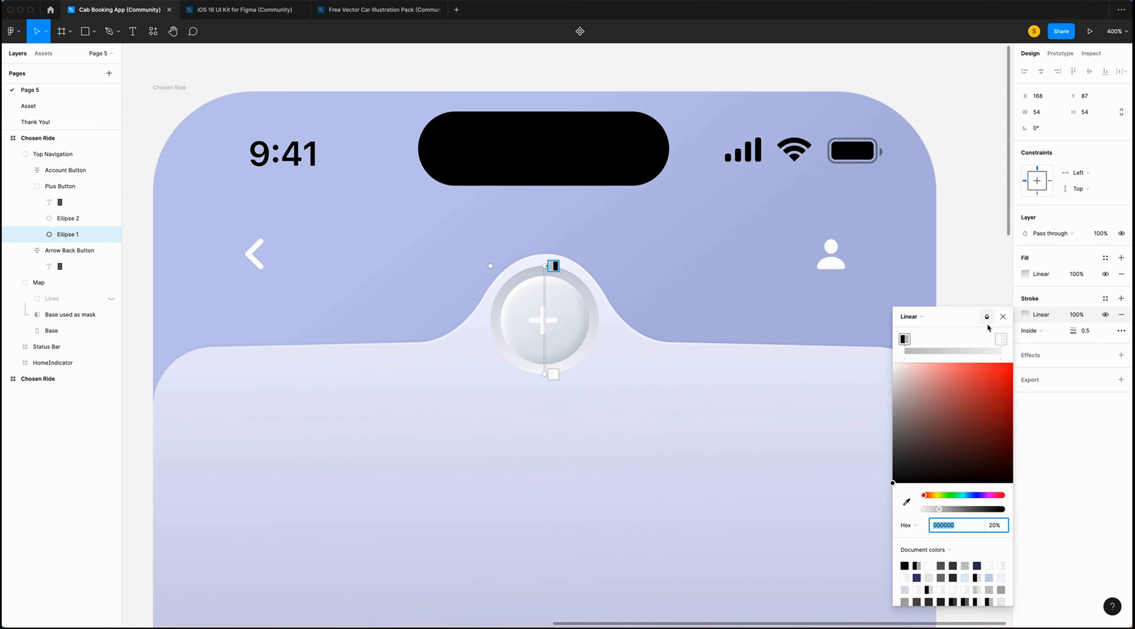
{"action": "key", "text": "Tab"}
{"action": "type", "text": "3"}
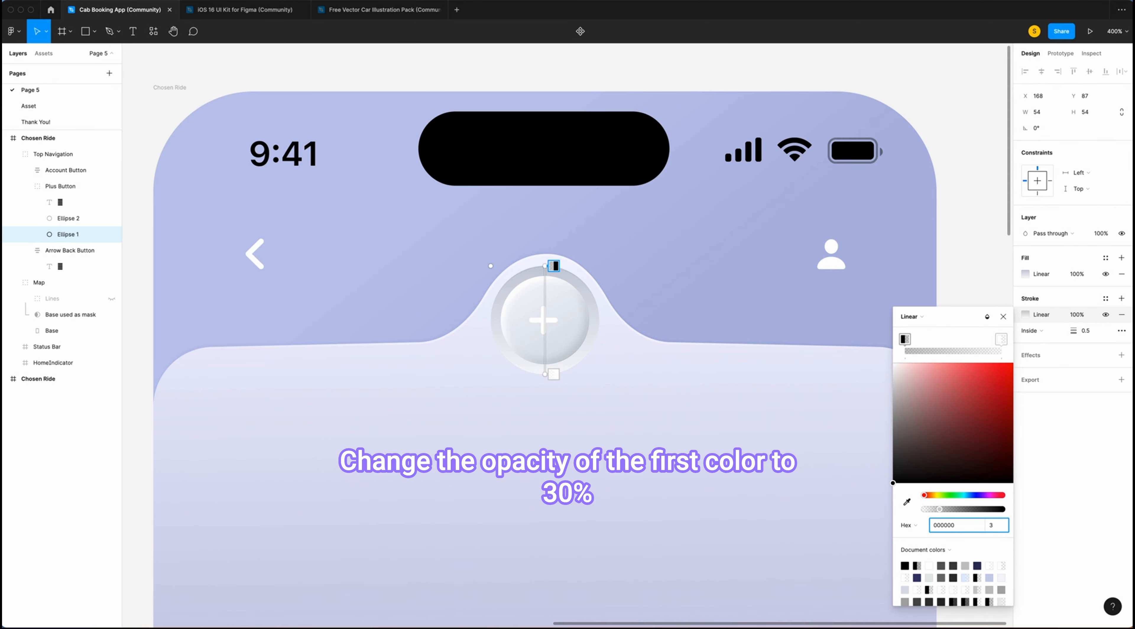
{"action": "type", "text": "0"}
{"action": "key", "text": "Tab"}
{"action": "left_click", "coordinate": [1000, 526]}
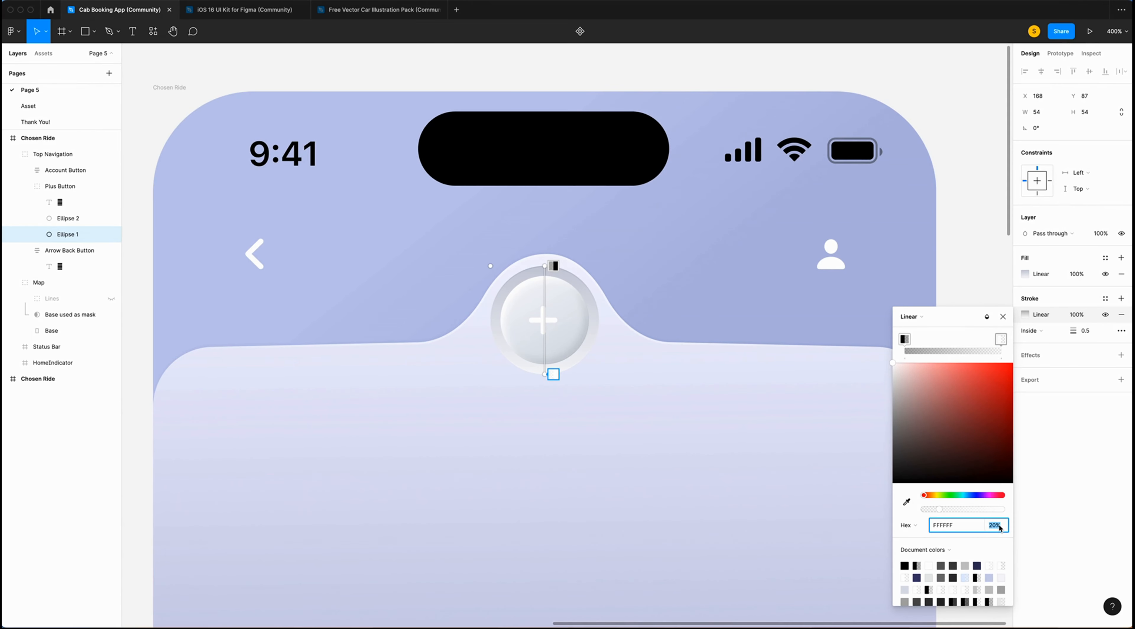
{"action": "type", "text": "0"}
{"action": "key", "text": "Return"}
{"action": "key", "text": "Escape"}
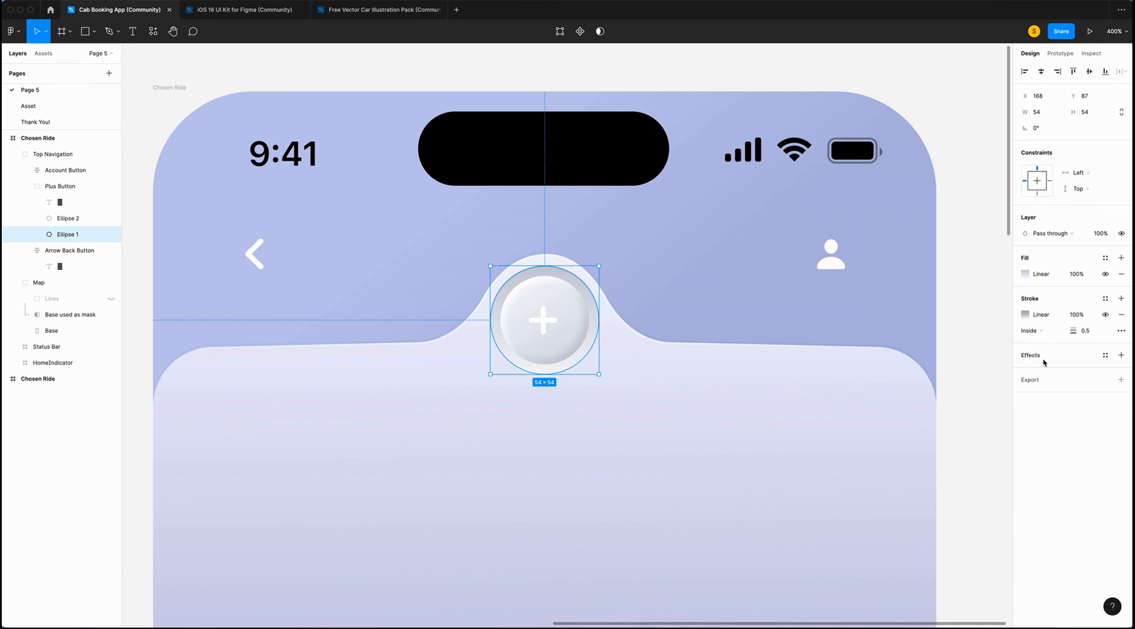
Add a drop shadow with blur 20 and colour 8E9BAE, then adjust a colour value.
{"action": "left_click", "coordinate": [1121, 355]}
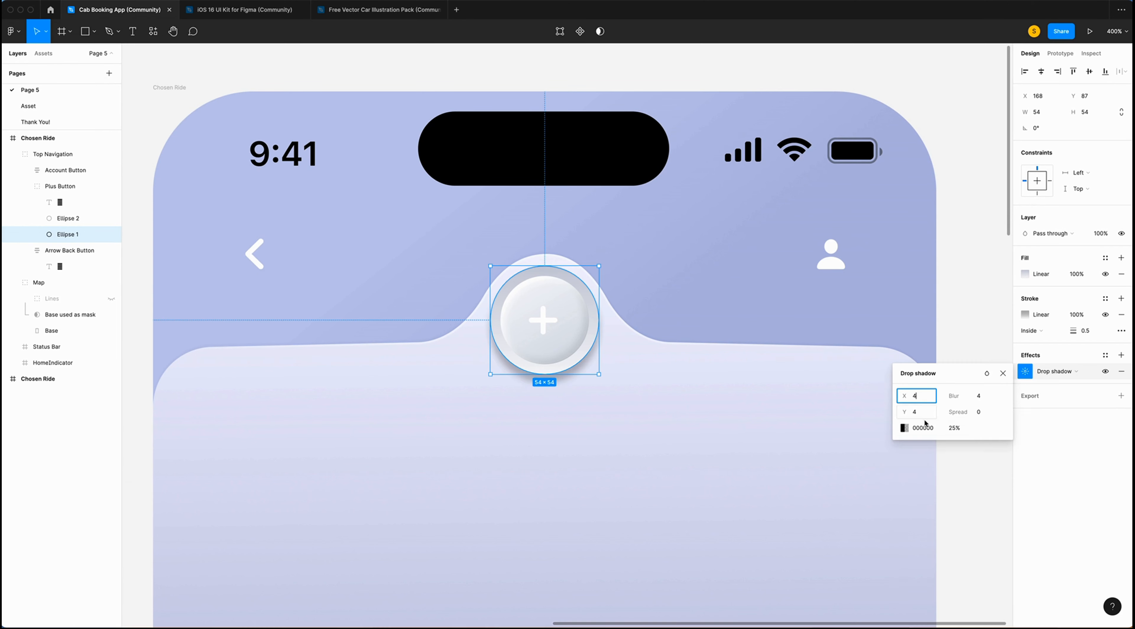
{"action": "left_click", "coordinate": [978, 396]}
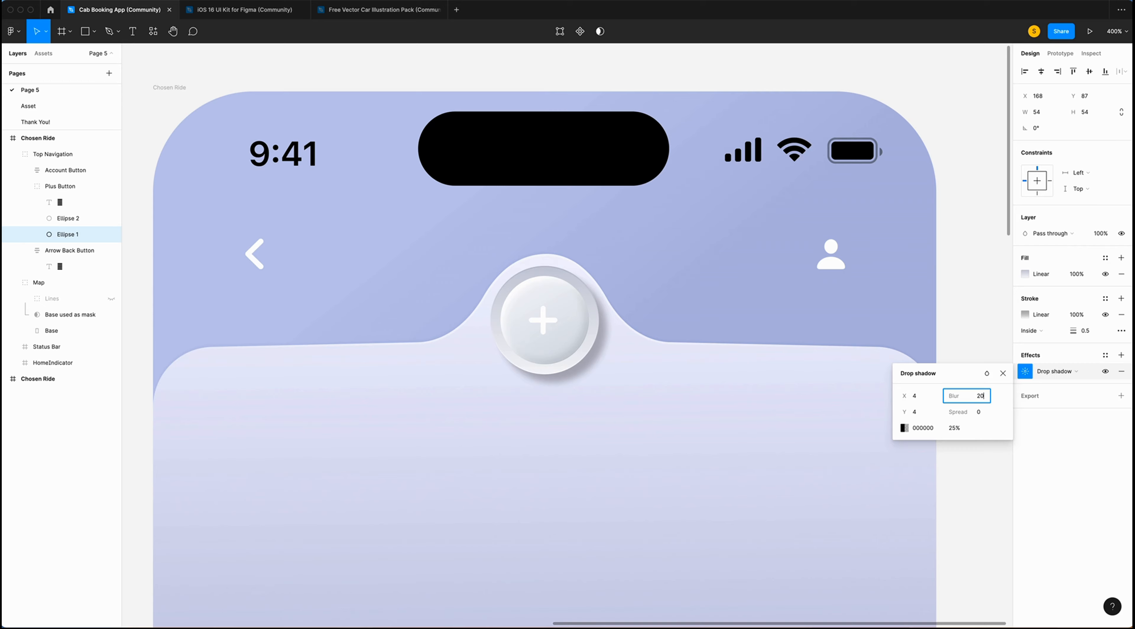
{"action": "type", "text": "20"}
{"action": "left_click", "coordinate": [905, 429]}
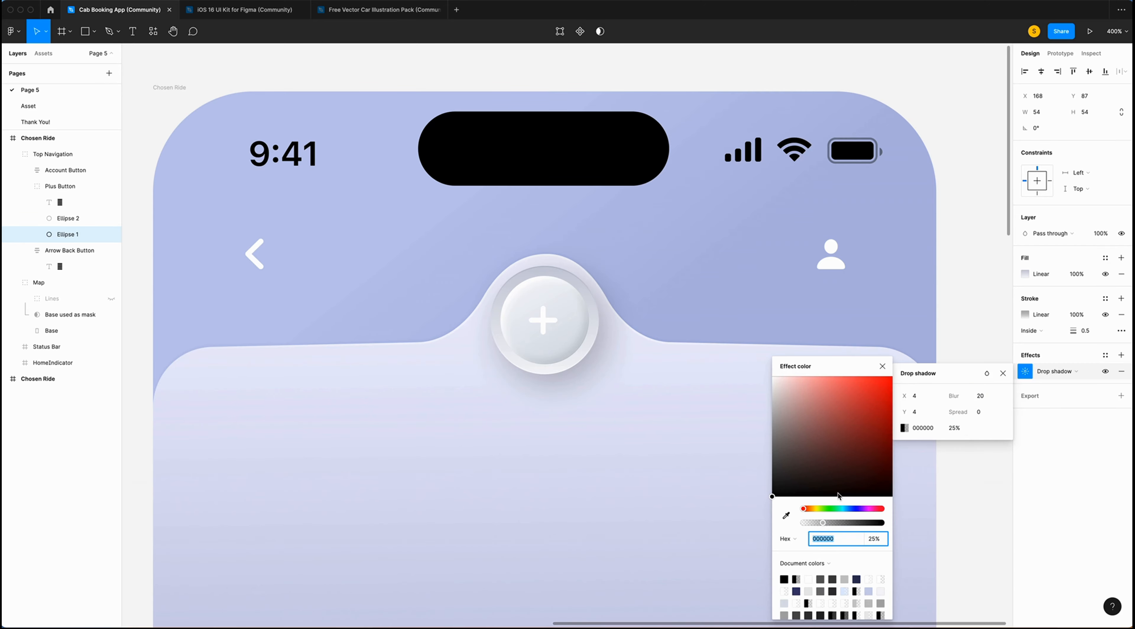
{"action": "type", "text": "8e9bae"}
{"action": "key", "text": "Return"}
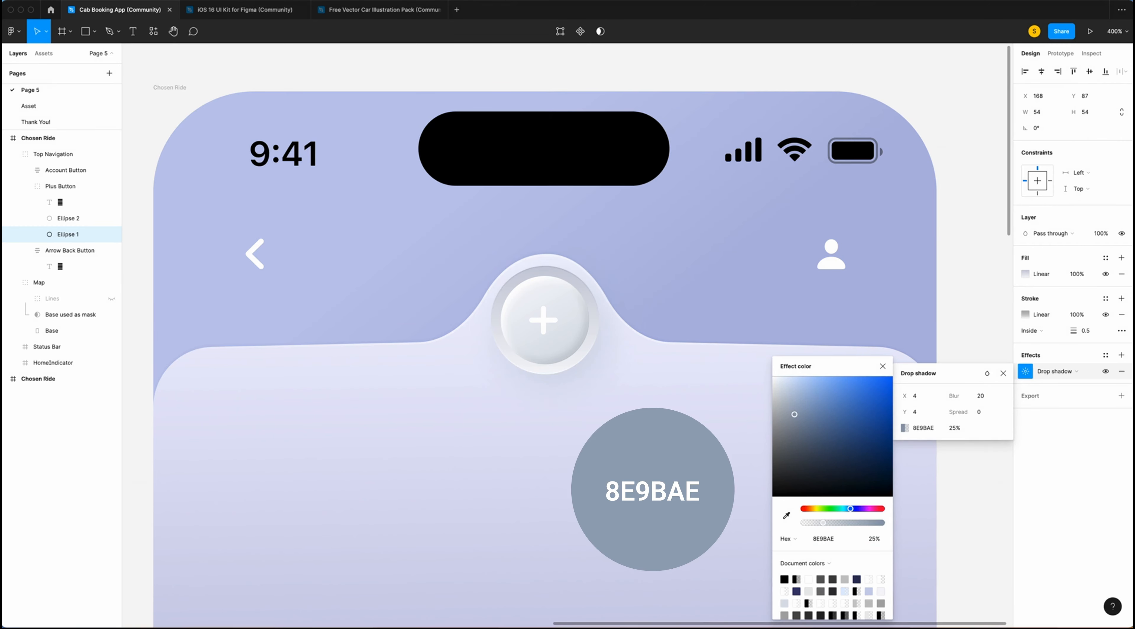
{"action": "left_click", "coordinate": [960, 319]}
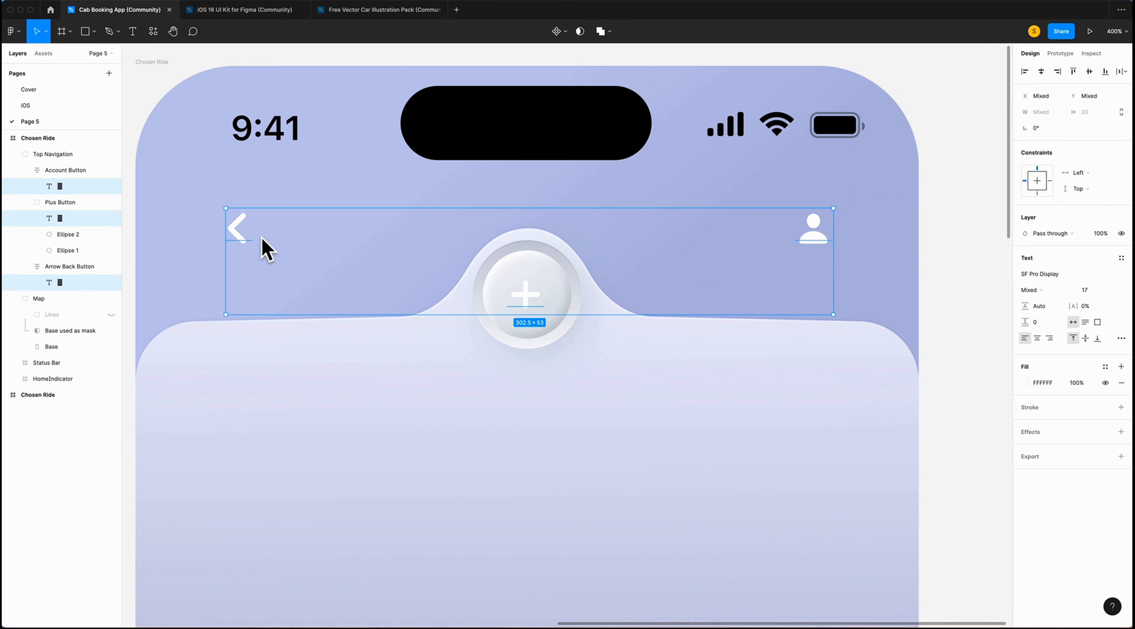
{"action": "left_click_drag", "start_coordinate": [1054, 384], "coordinate": [1072, 387]}
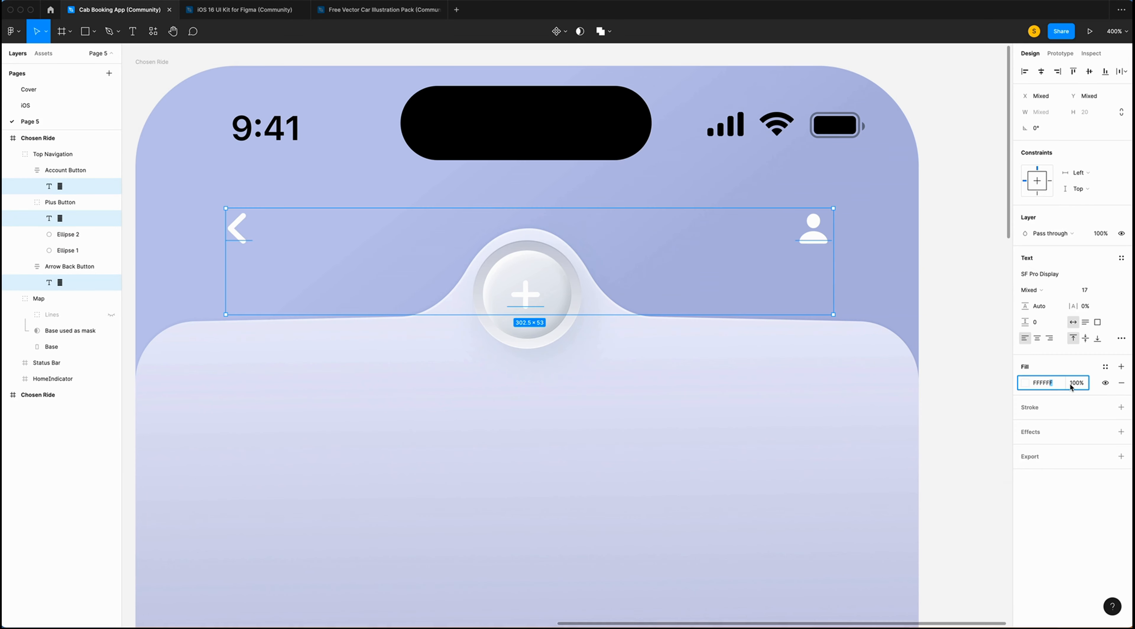
{"action": "type", "text": "383"}
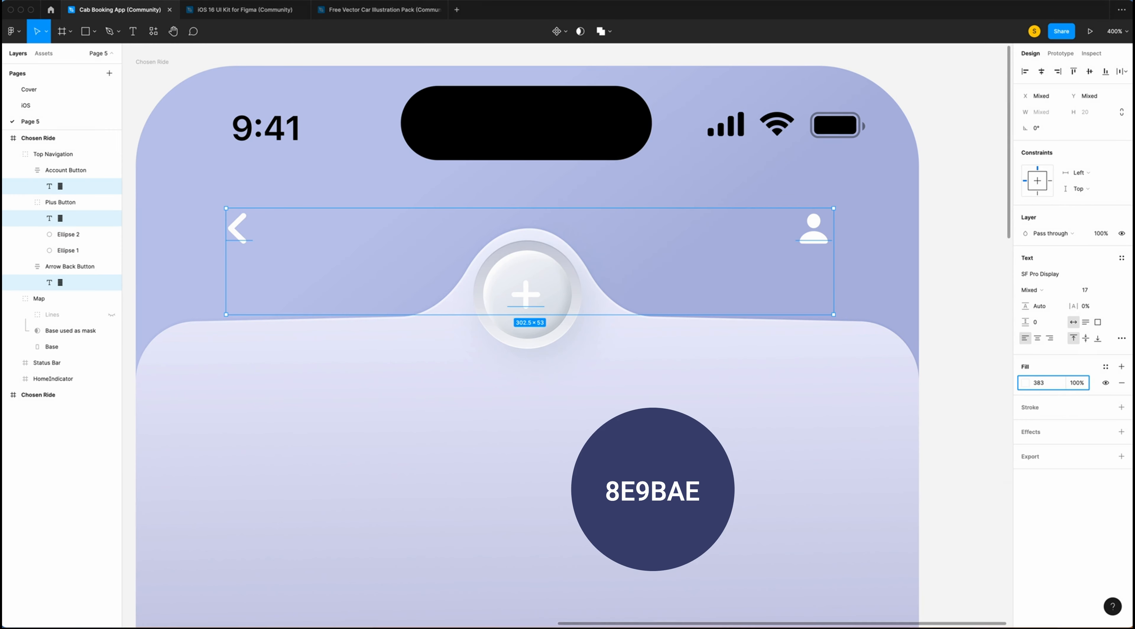
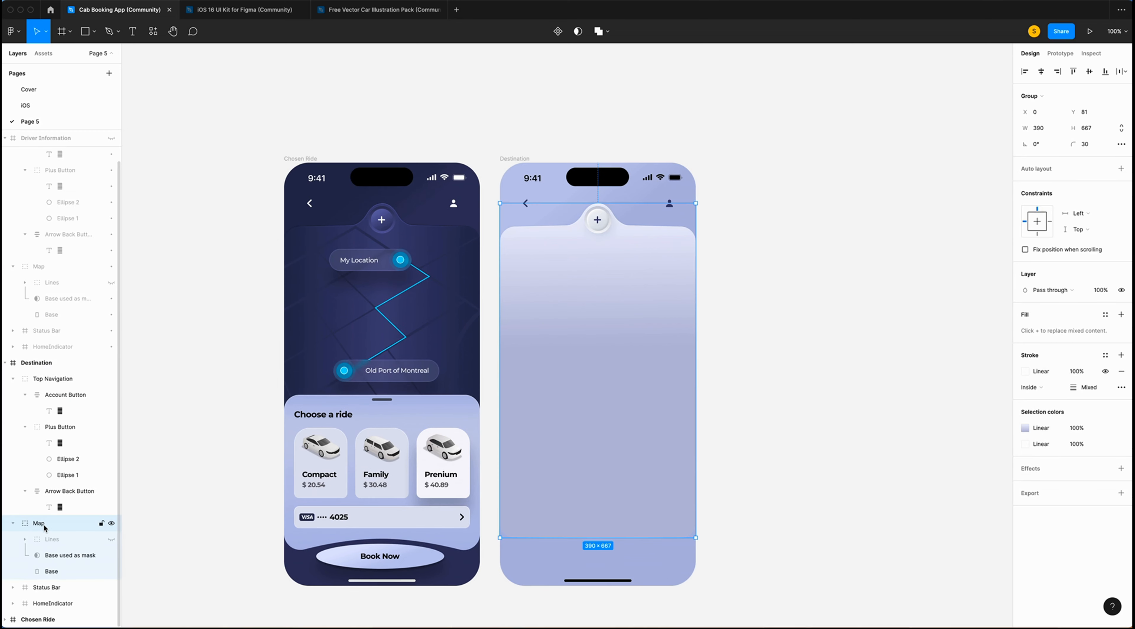
Ungroup the Map and delete its route lines and the 'Base used as mask' layer.
{"action": "right_click", "coordinate": [44, 523]}
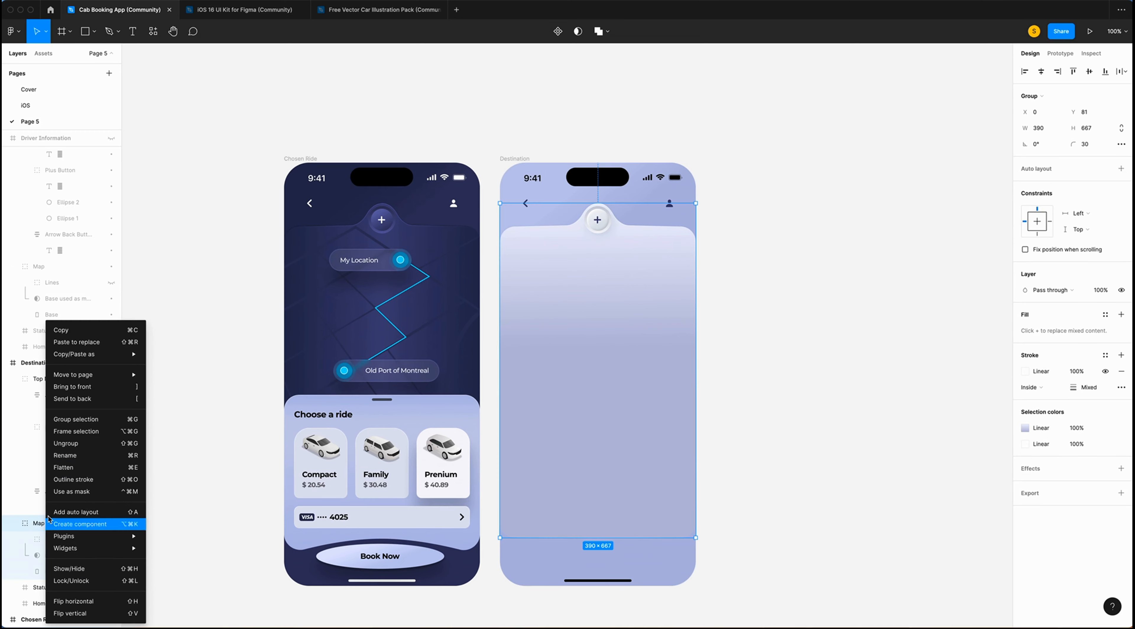
{"action": "left_click", "coordinate": [88, 442]}
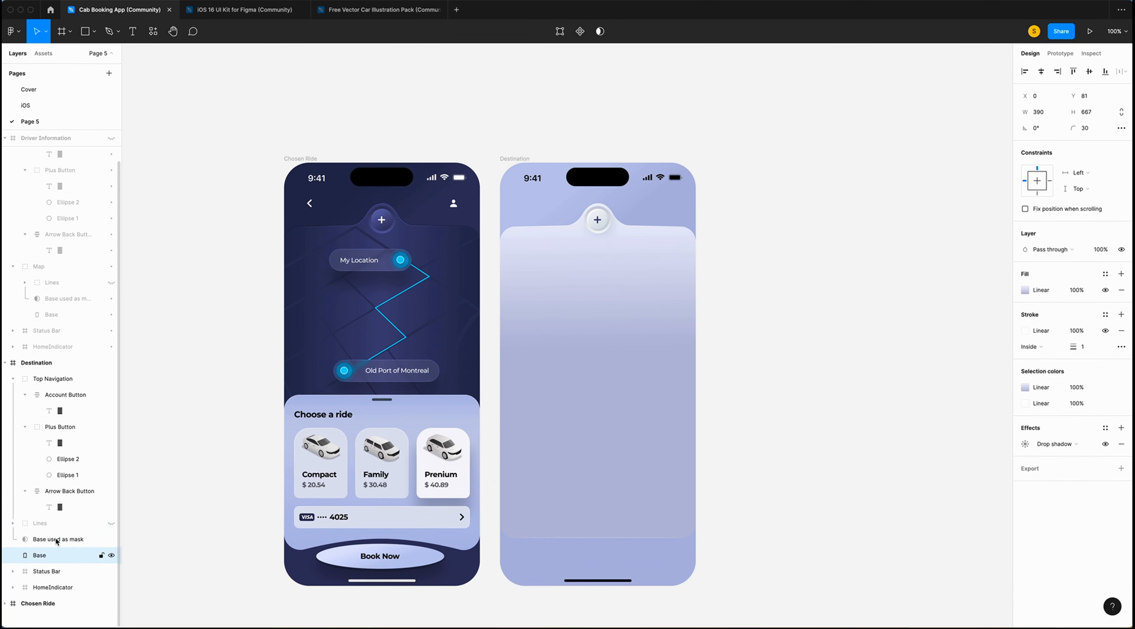
{"action": "left_click", "coordinate": [49, 524]}
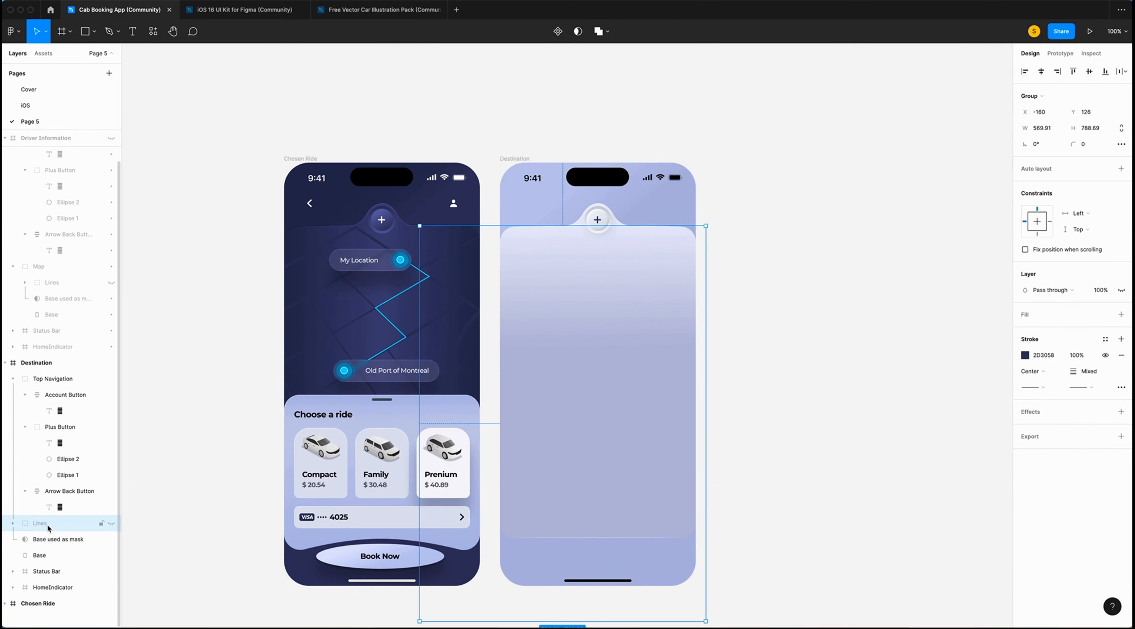
{"action": "key", "text": "Delete"}
{"action": "left_click", "coordinate": [49, 524]}
{"action": "key", "text": "Delete"}
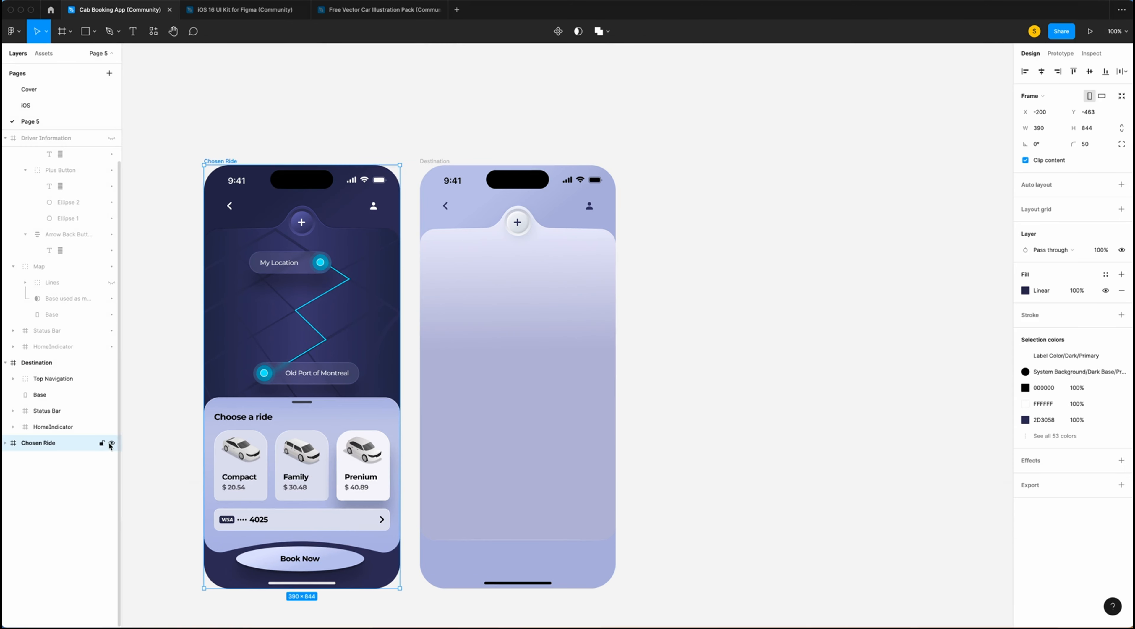
Hide Chosen Ride, the Account Button and the Arrow Back Button, keeping the plus button.
{"action": "left_click", "coordinate": [111, 443]}
{"action": "left_click", "coordinate": [403, 236]}
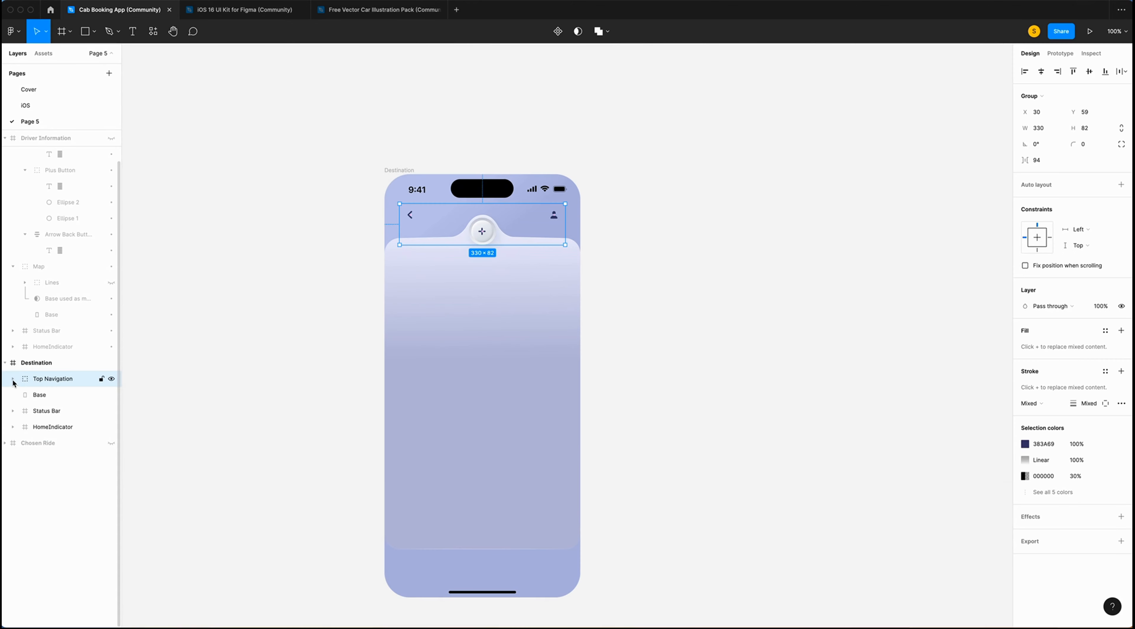
{"action": "left_click", "coordinate": [13, 380]}
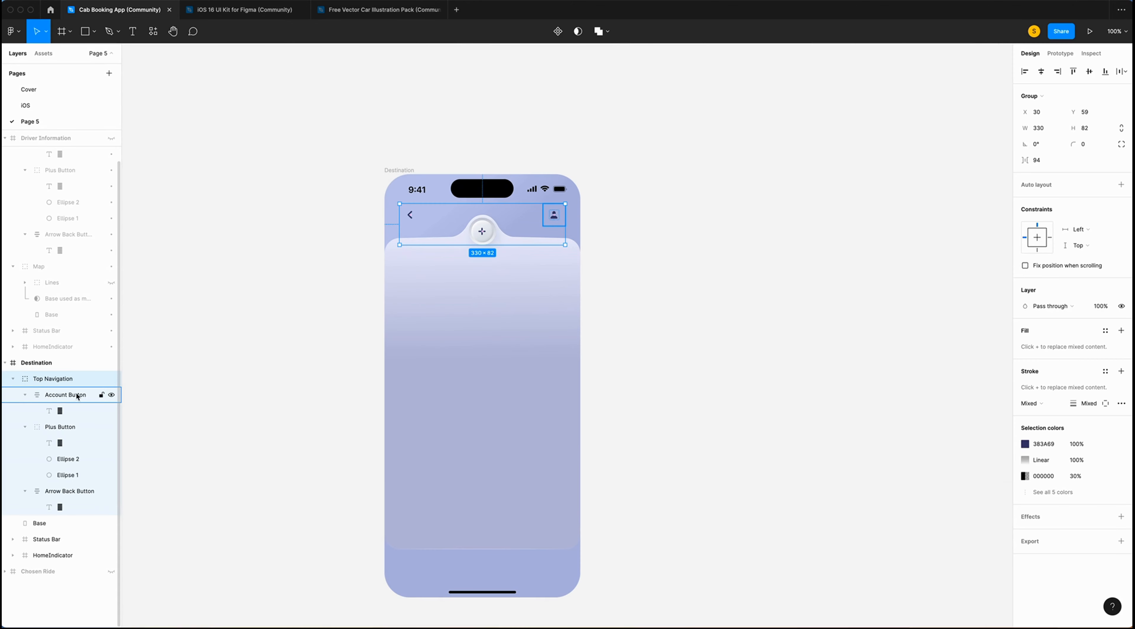
{"action": "left_click", "coordinate": [88, 395]}
{"action": "left_click", "coordinate": [111, 397]}
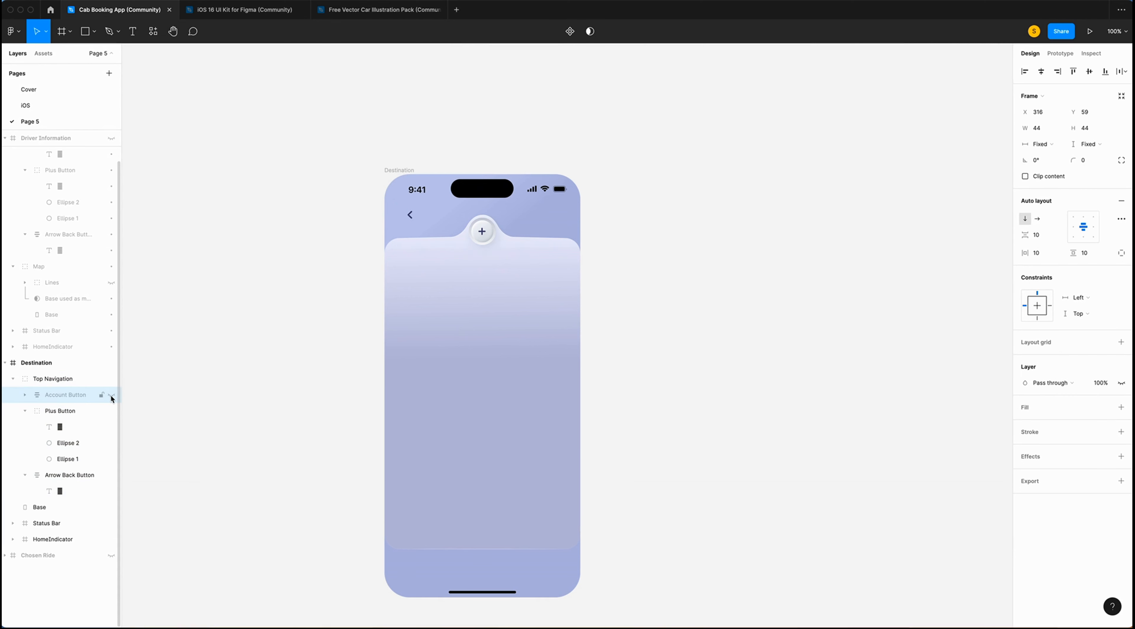
{"action": "left_click", "coordinate": [25, 411]}
{"action": "left_click", "coordinate": [112, 427]}
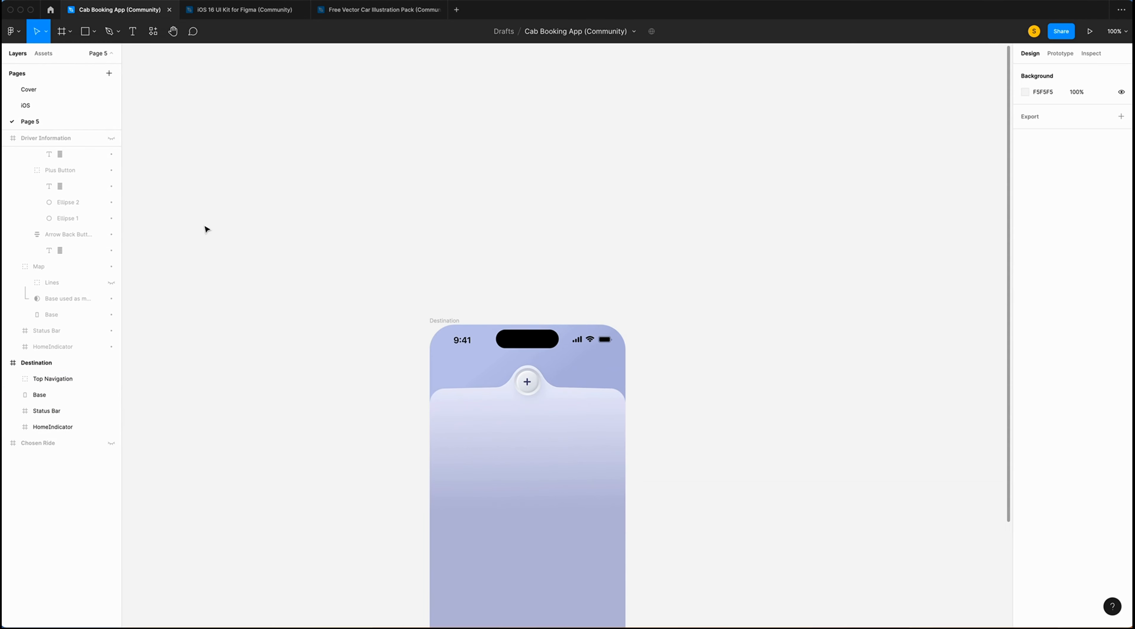
Zoom in on Destination and draw a rectangle below the plus button.
{"action": "key", "text": "shift+equal"}
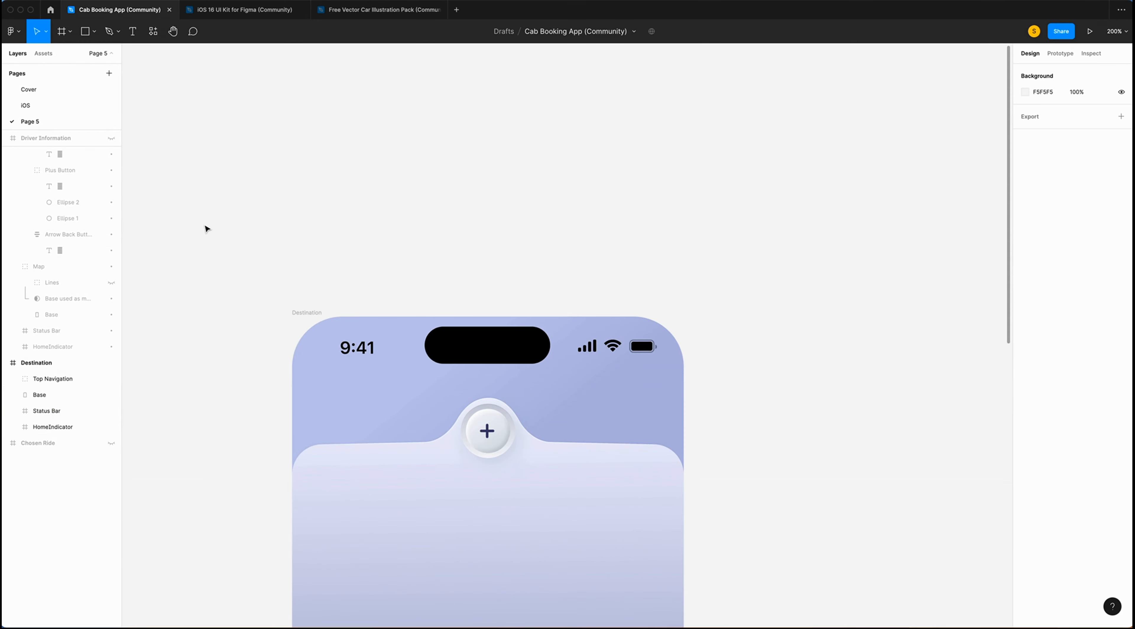
{"action": "scroll", "coordinate": [194, 227], "scroll_direction": "down", "scroll_amount": 2}
{"action": "key", "text": "shift+equal"}
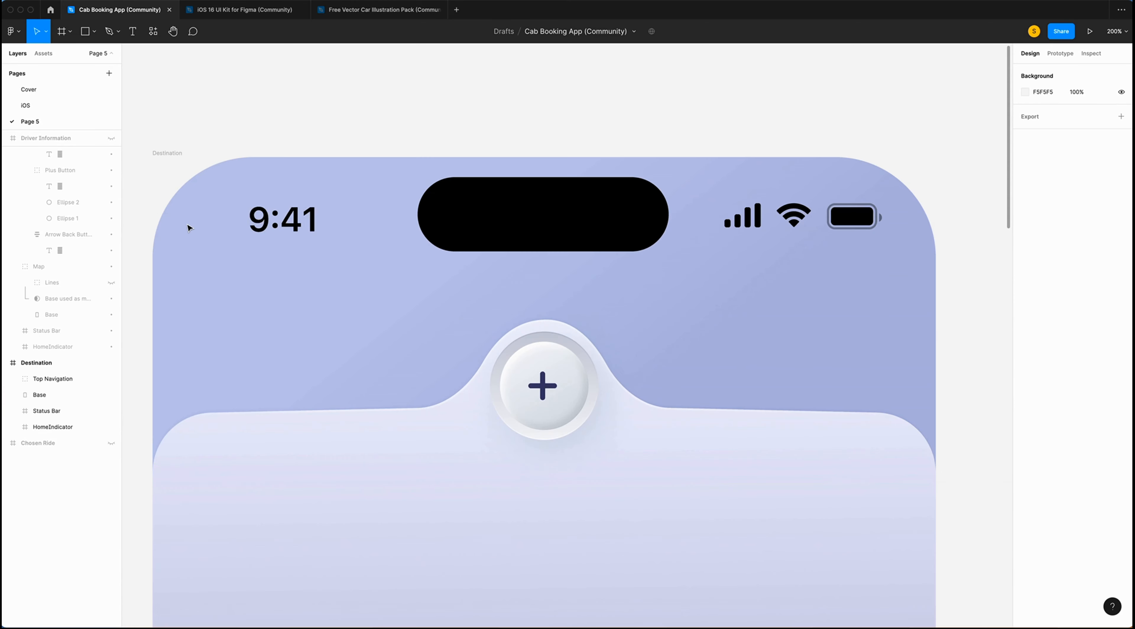
{"action": "scroll", "coordinate": [188, 227], "scroll_direction": "down", "scroll_amount": 3}
{"action": "key", "text": "r"}
{"action": "left_click_drag", "start_coordinate": [206, 424], "coordinate": [648, 494]}
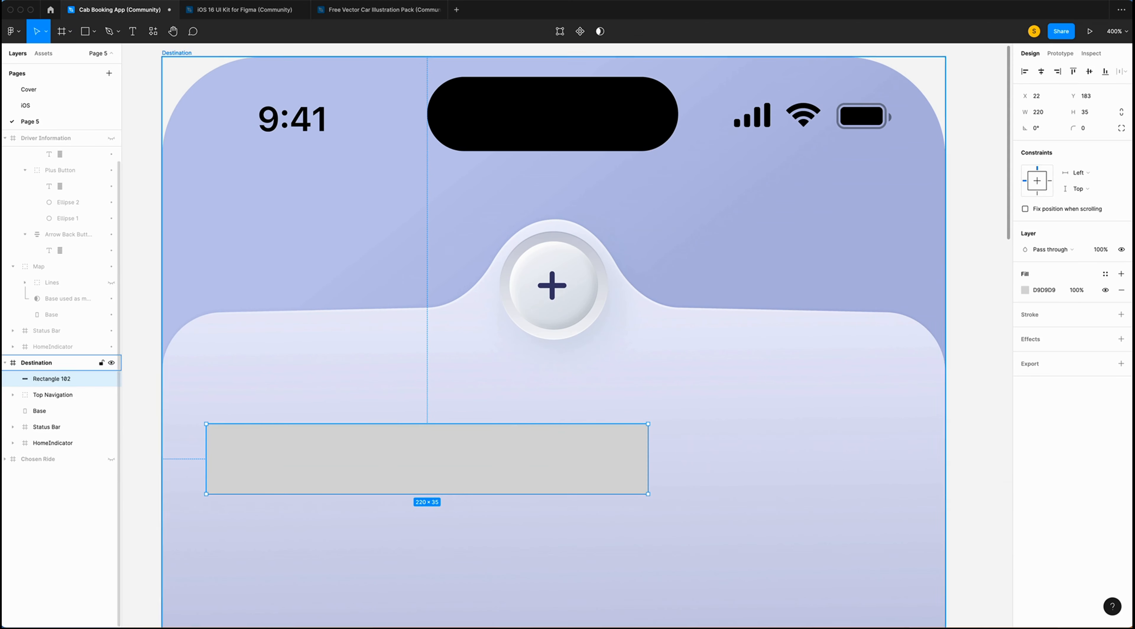
Size the rectangle to 278×44 with a corner radius of 30.
{"action": "left_click", "coordinate": [1052, 116]}
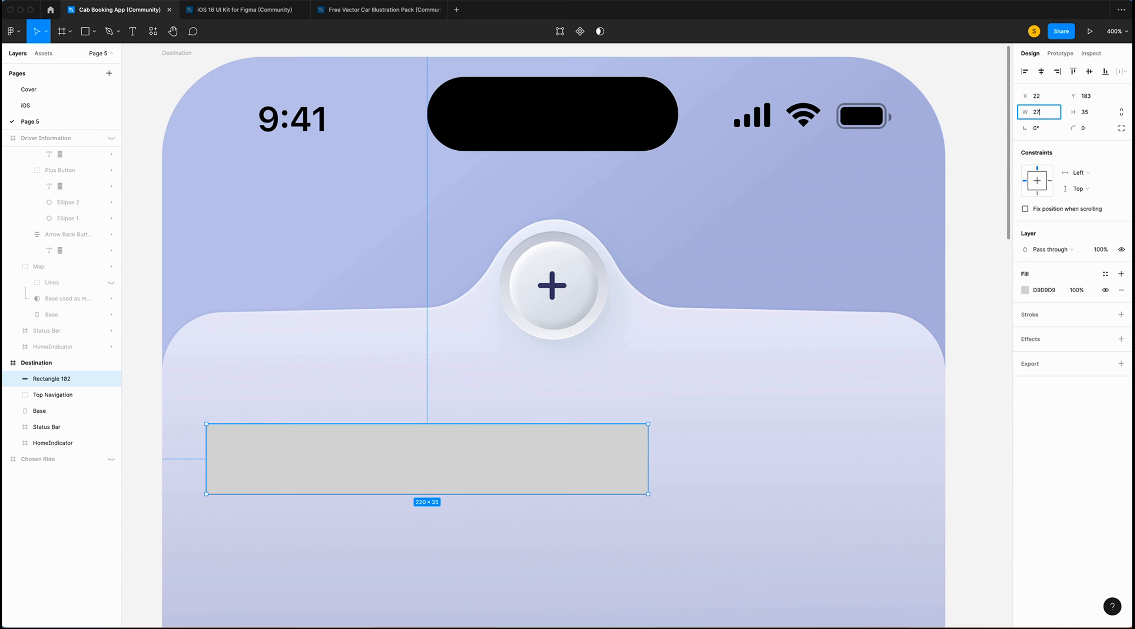
{"action": "type", "text": "278"}
{"action": "left_click", "coordinate": [1095, 112]}
{"action": "type", "text": "44"}
{"action": "key", "text": "Return"}
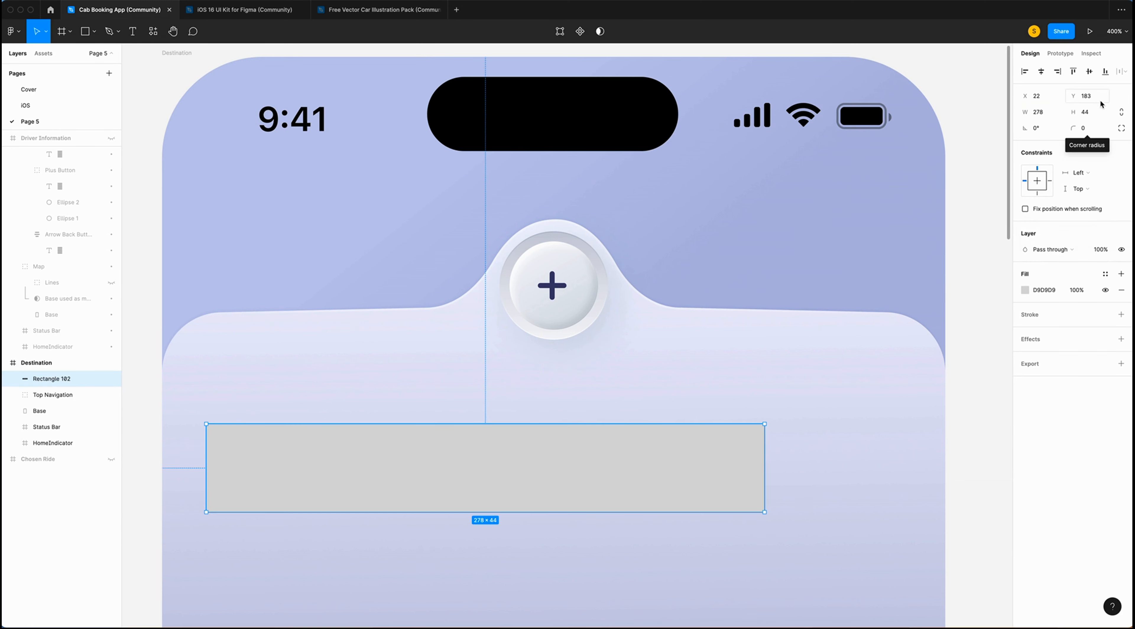
{"action": "left_click", "coordinate": [1097, 129]}
{"action": "type", "text": "30"}
{"action": "key", "text": "Return"}
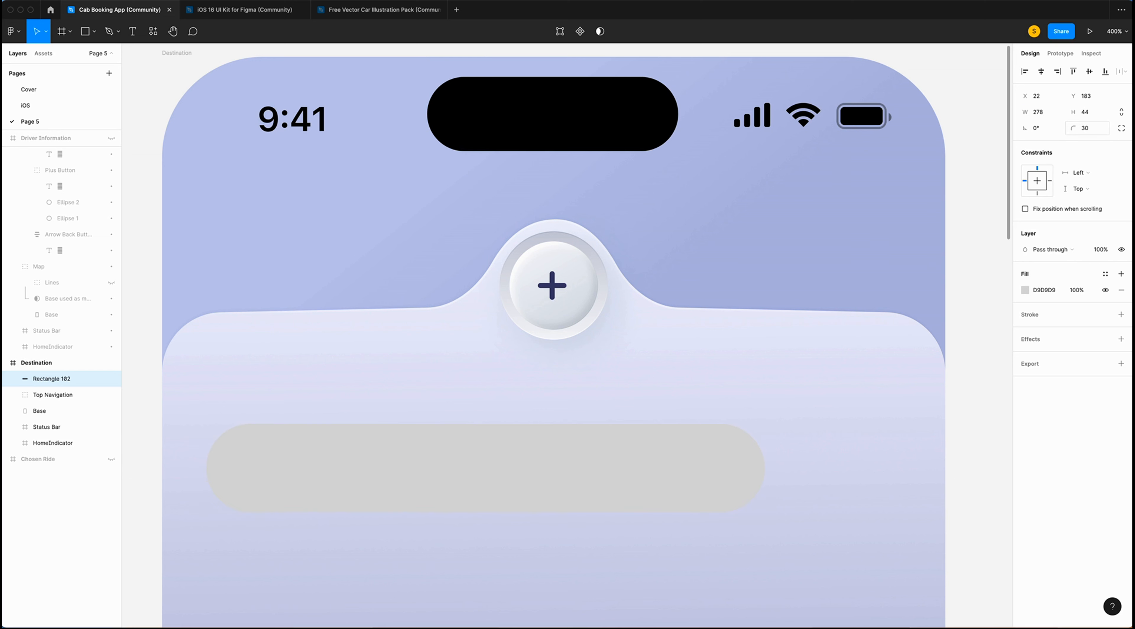
Fill the pill with a CFD3ED-to-EEF0FF linear gradient and add a shadow effect.
{"action": "left_click", "coordinate": [1025, 290]}
{"action": "left_click", "coordinate": [919, 292]}
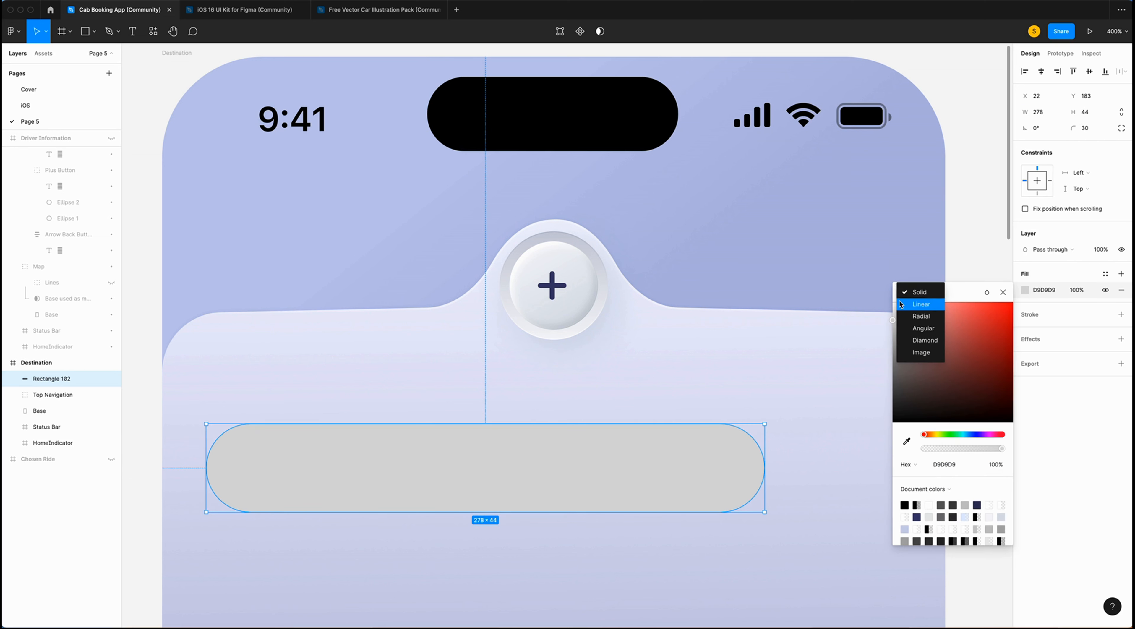
{"action": "left_click", "coordinate": [922, 304]}
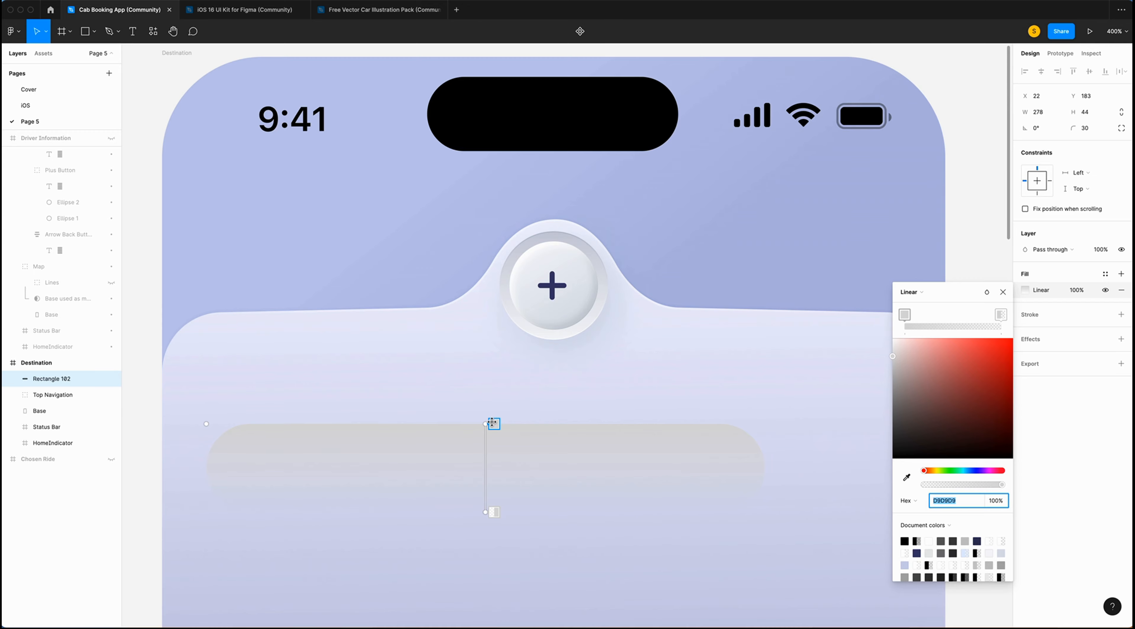
{"action": "type", "text": "cfd3ed"}
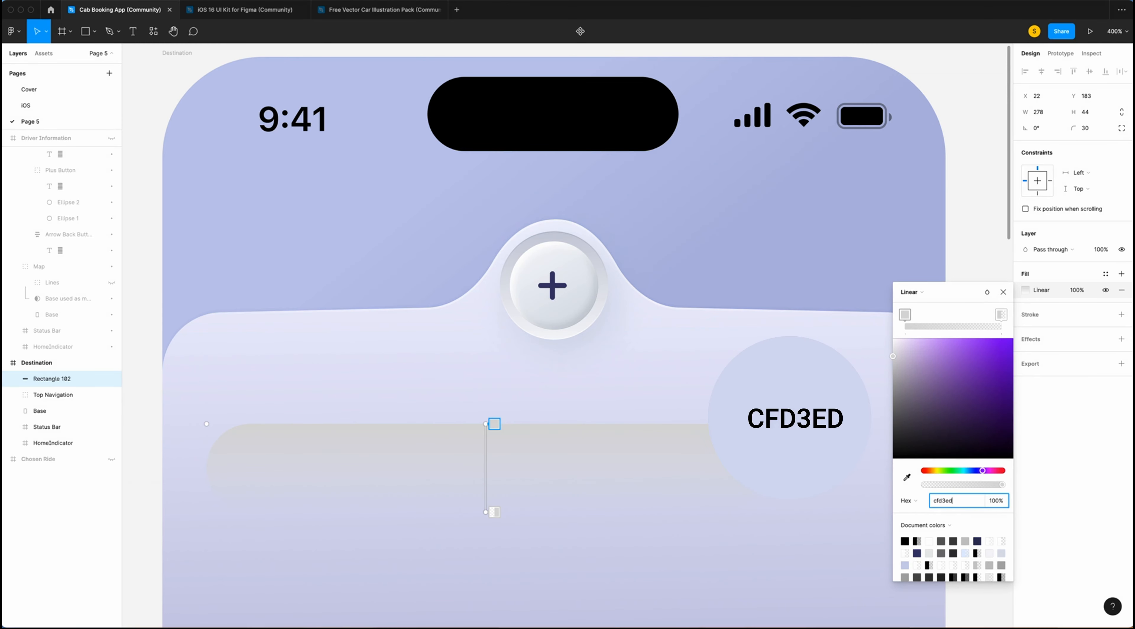
{"action": "left_click", "coordinate": [495, 512]}
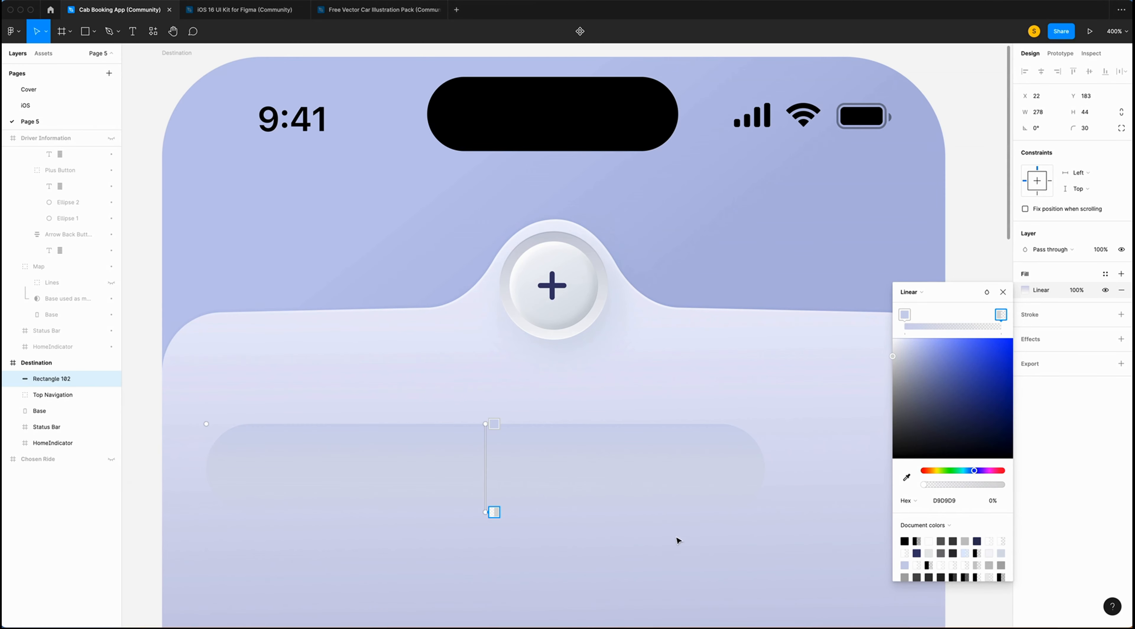
{"action": "left_click", "coordinate": [959, 501]}
{"action": "type", "text": "eef0ff"}
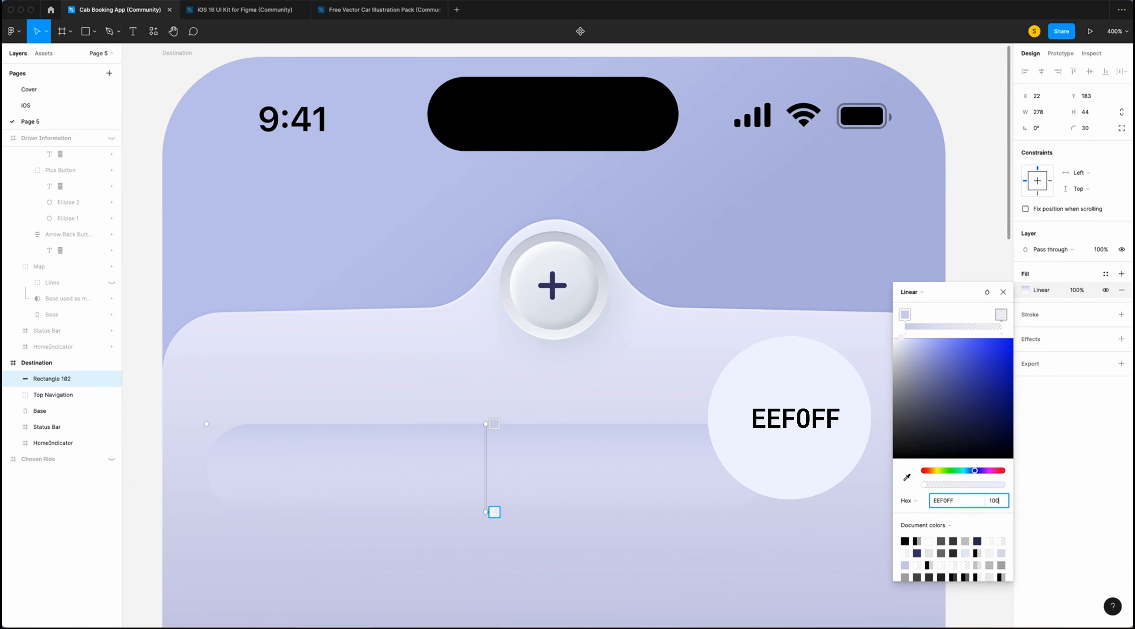
{"action": "key", "text": "Return"}
{"action": "left_click", "coordinate": [1004, 292]}
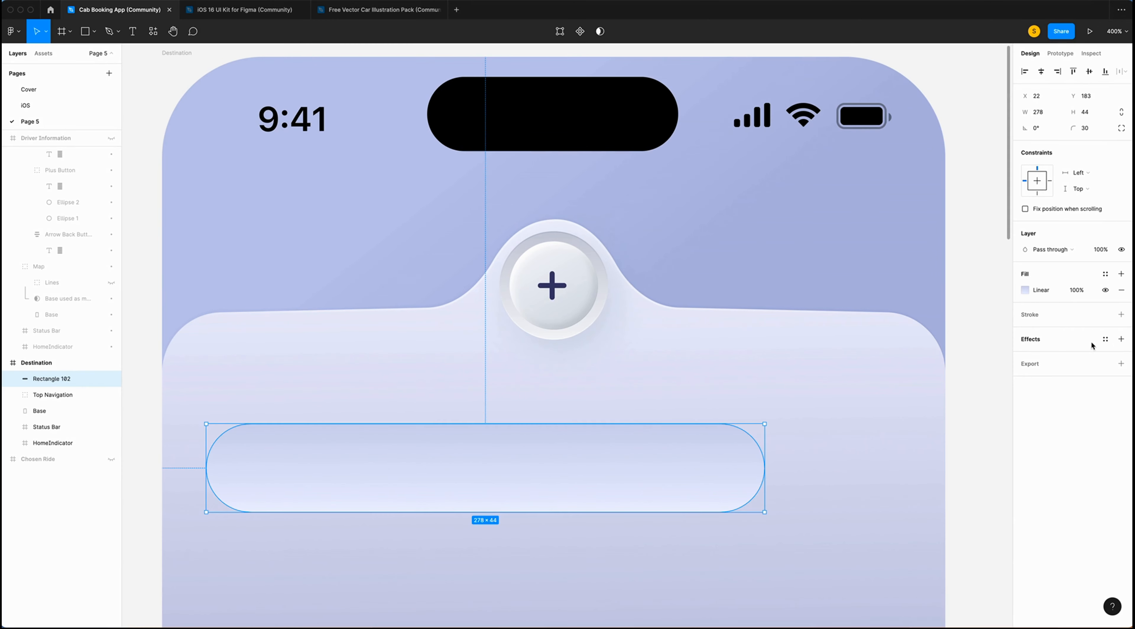
{"action": "left_click", "coordinate": [1122, 339]}
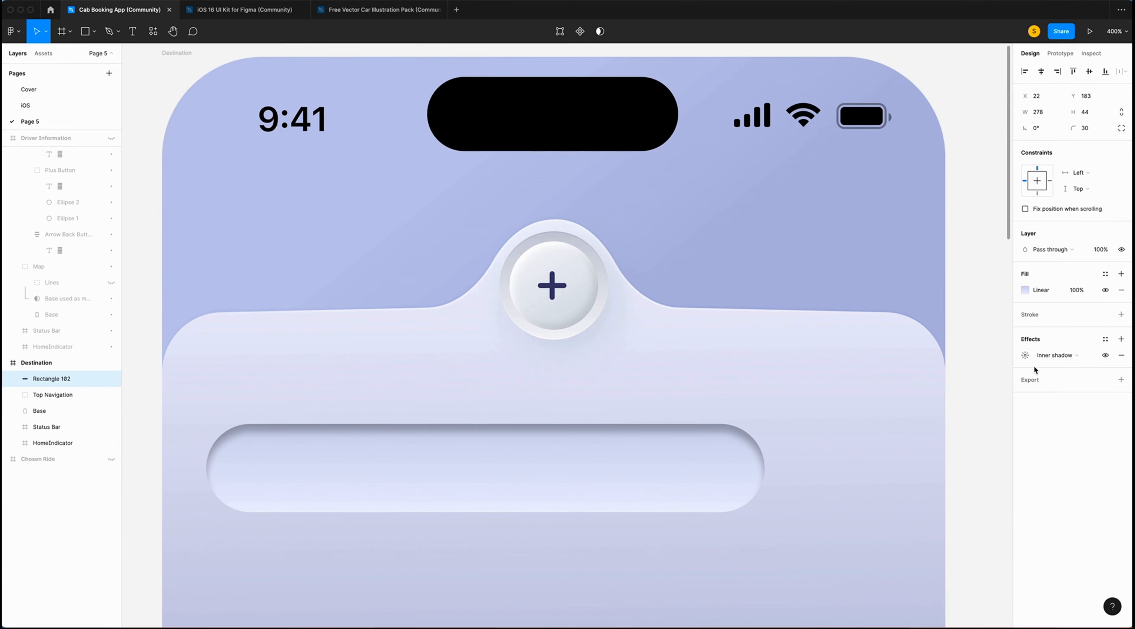
Set the first inner shadow to X -2, Y -2 in white FFFFFF at 100%.
{"action": "left_click", "coordinate": [1026, 355]}
{"action": "left_click", "coordinate": [923, 387]}
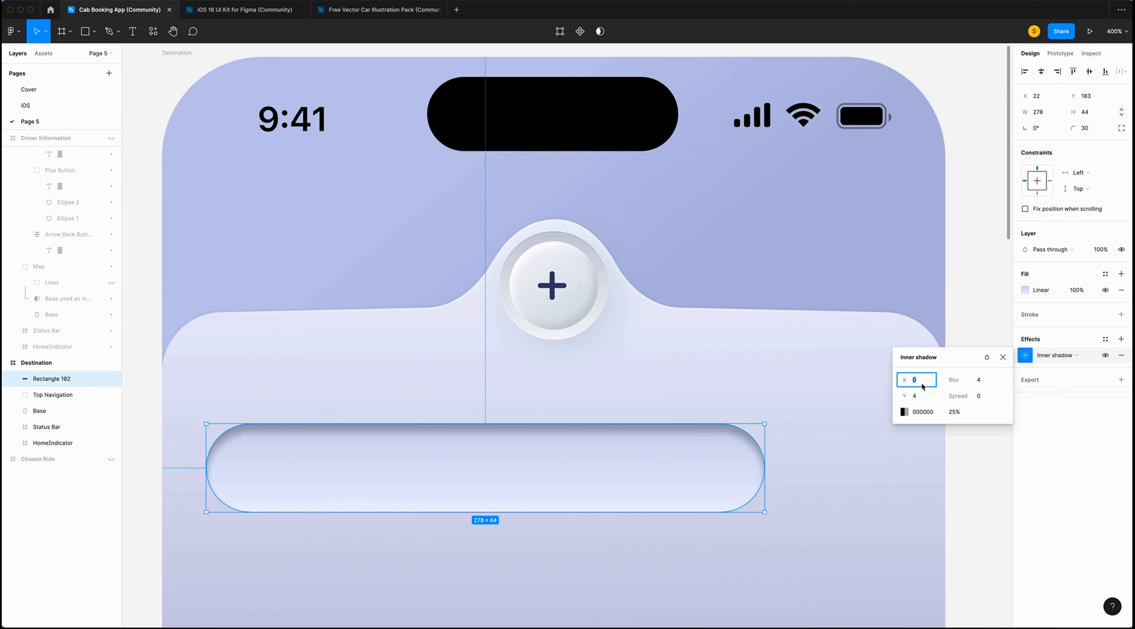
{"action": "type", "text": "-2"}
{"action": "left_click", "coordinate": [924, 399]}
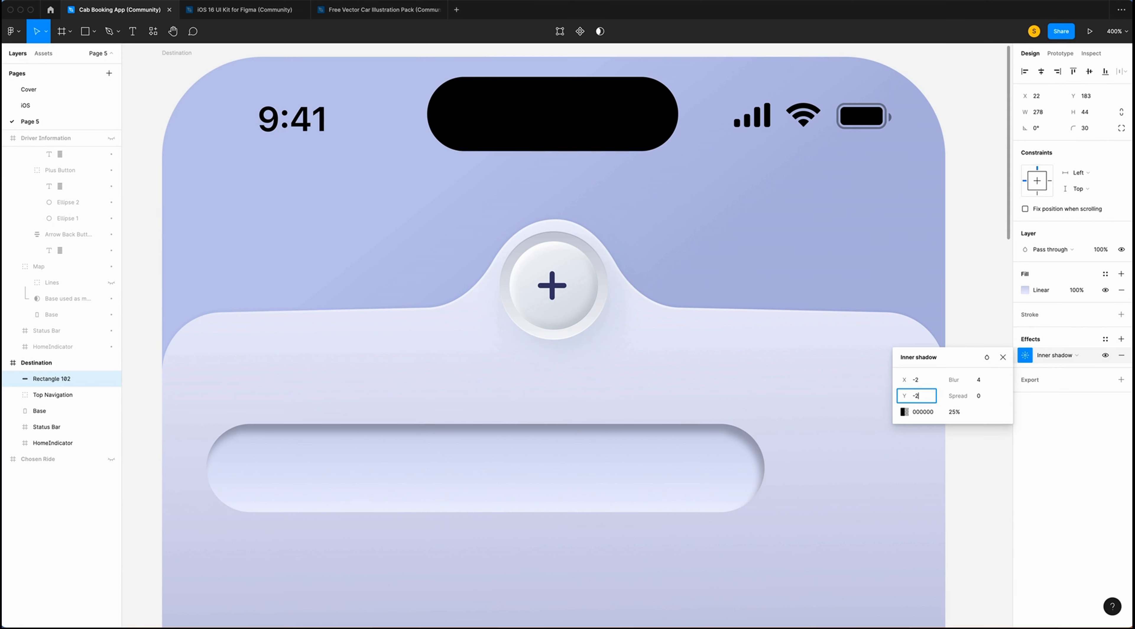
{"action": "type", "text": "-2"}
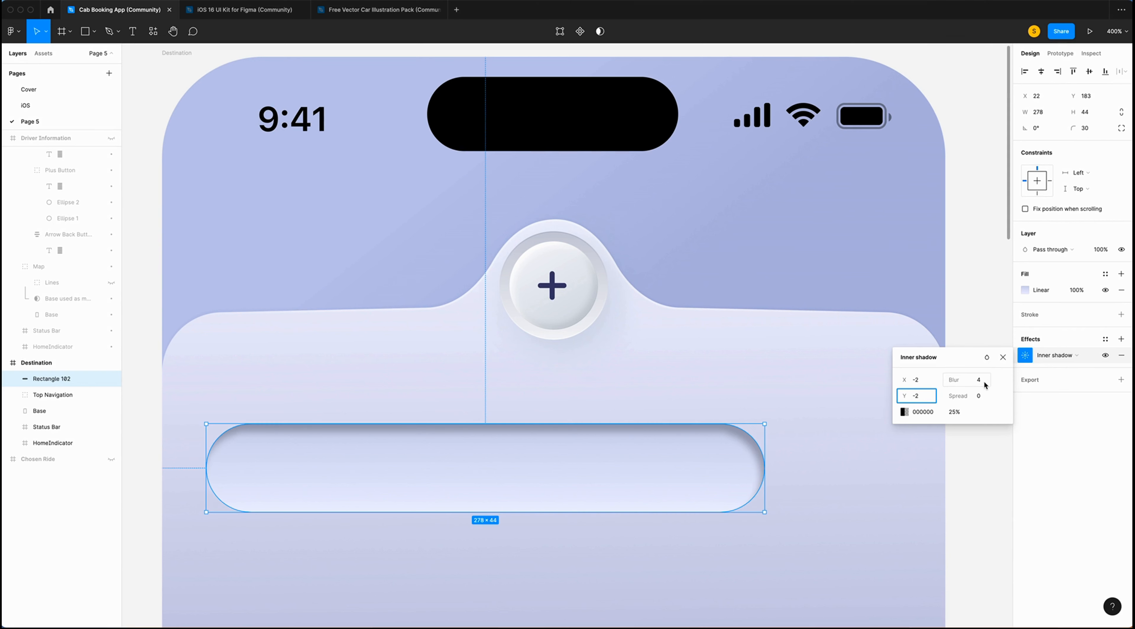
{"action": "left_click", "coordinate": [905, 412]}
{"action": "type", "text": "FFFFFF"}
{"action": "key", "text": "Tab"}
{"action": "type", "text": "1"}
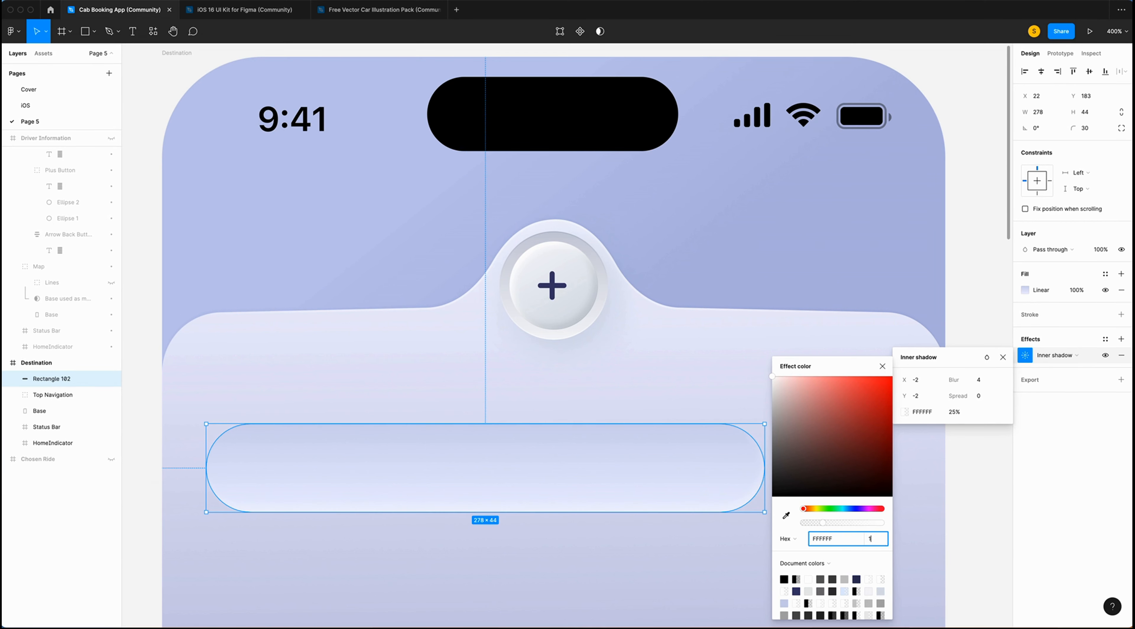
{"action": "type", "text": "00"}
{"action": "key", "text": "Return"}
{"action": "left_click", "coordinate": [1122, 339]}
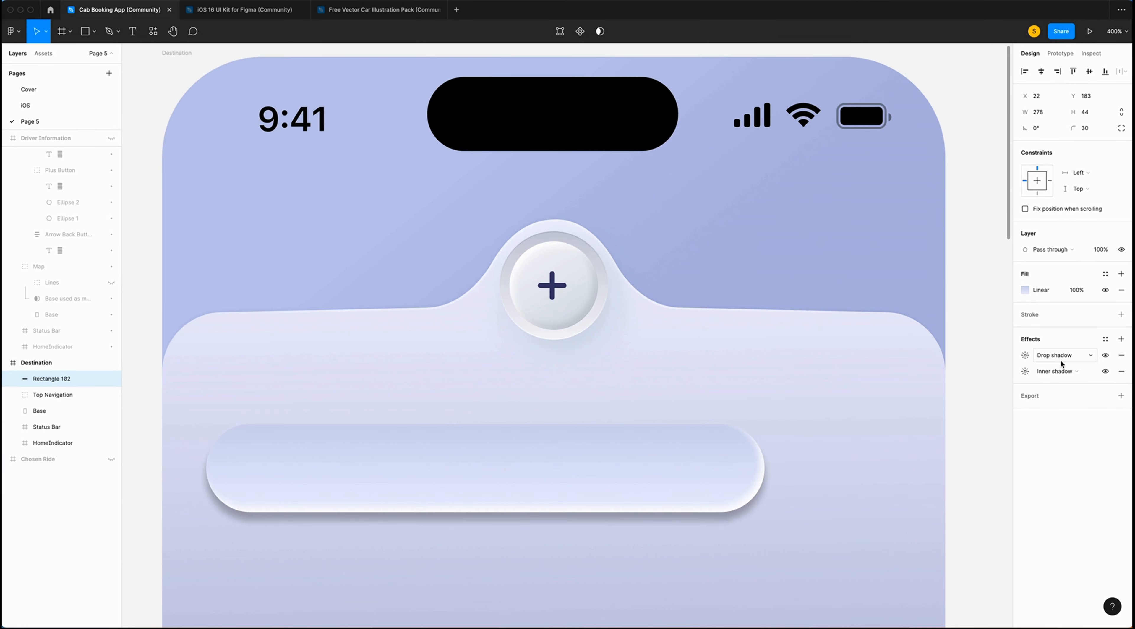
Add a second inner shadow at X 2, Y 2 coloured 9EA1BB.
{"action": "left_click", "coordinate": [1058, 355]}
{"action": "left_click", "coordinate": [1060, 344]}
{"action": "left_click", "coordinate": [1026, 356]}
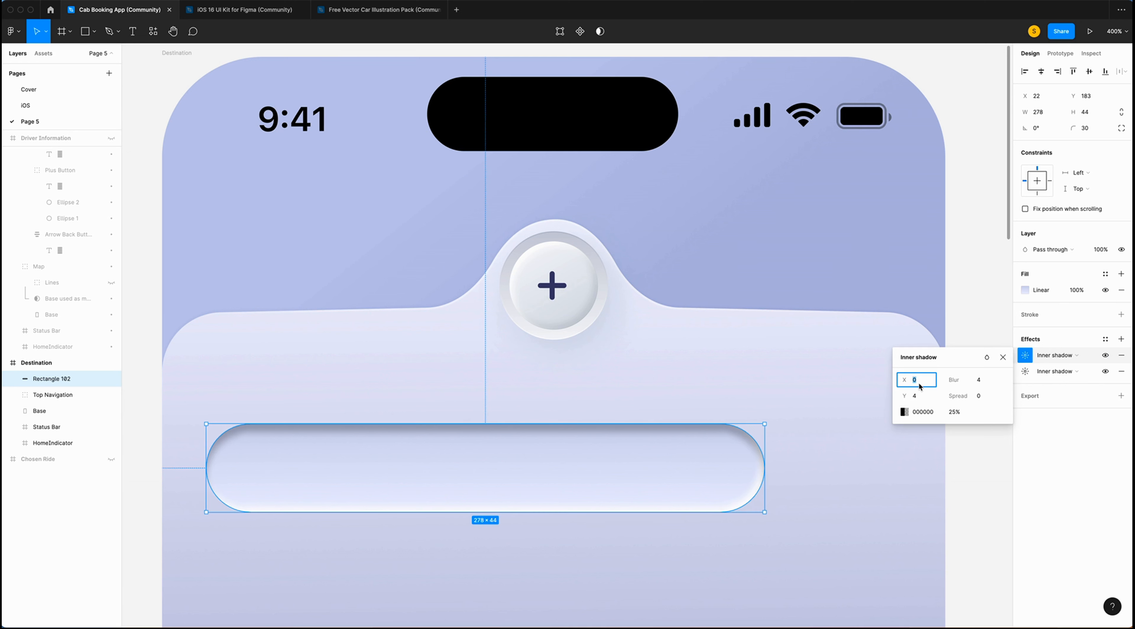
{"action": "type", "text": "2"}
{"action": "key", "text": "Tab"}
{"action": "type", "text": "2"}
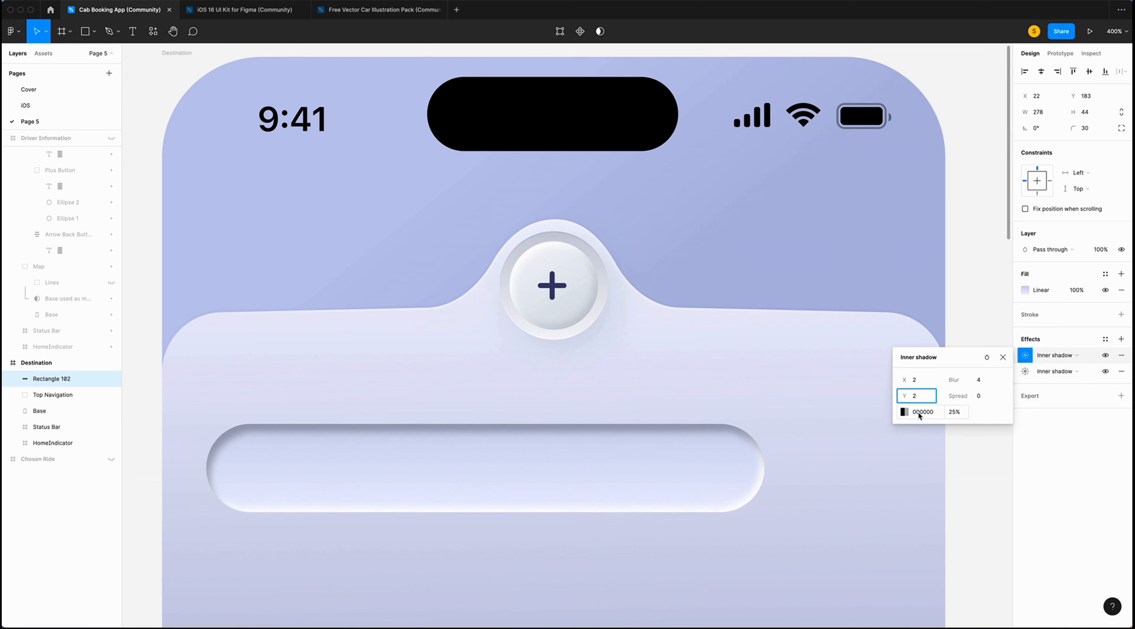
{"action": "left_click", "coordinate": [931, 414]}
{"action": "type", "text": "9ea1bb"}
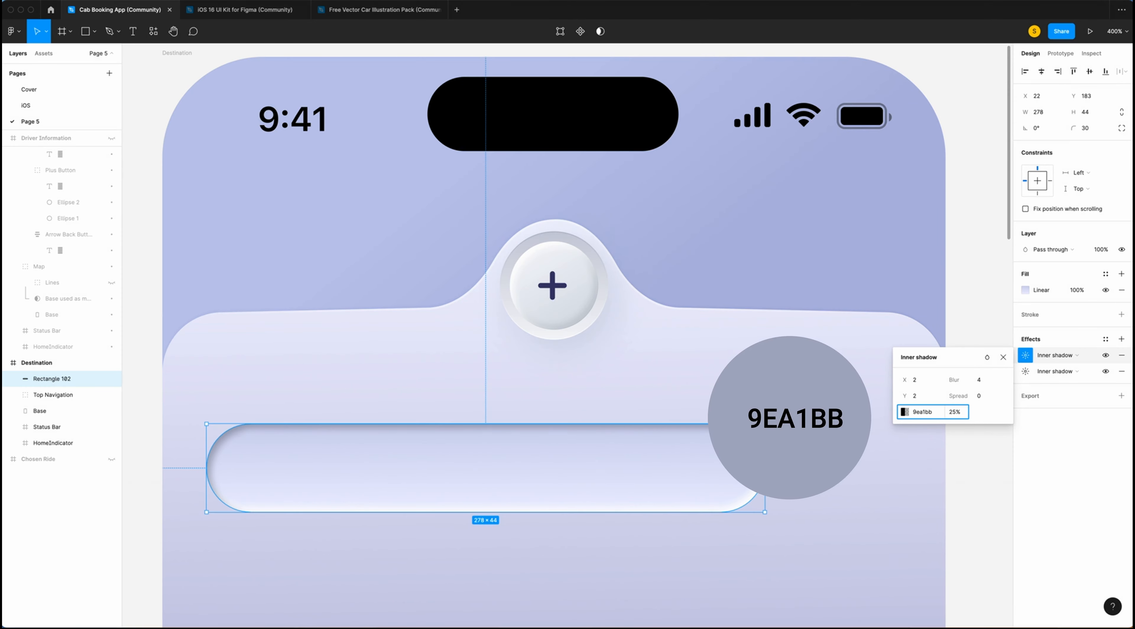
{"action": "key", "text": "Tab"}
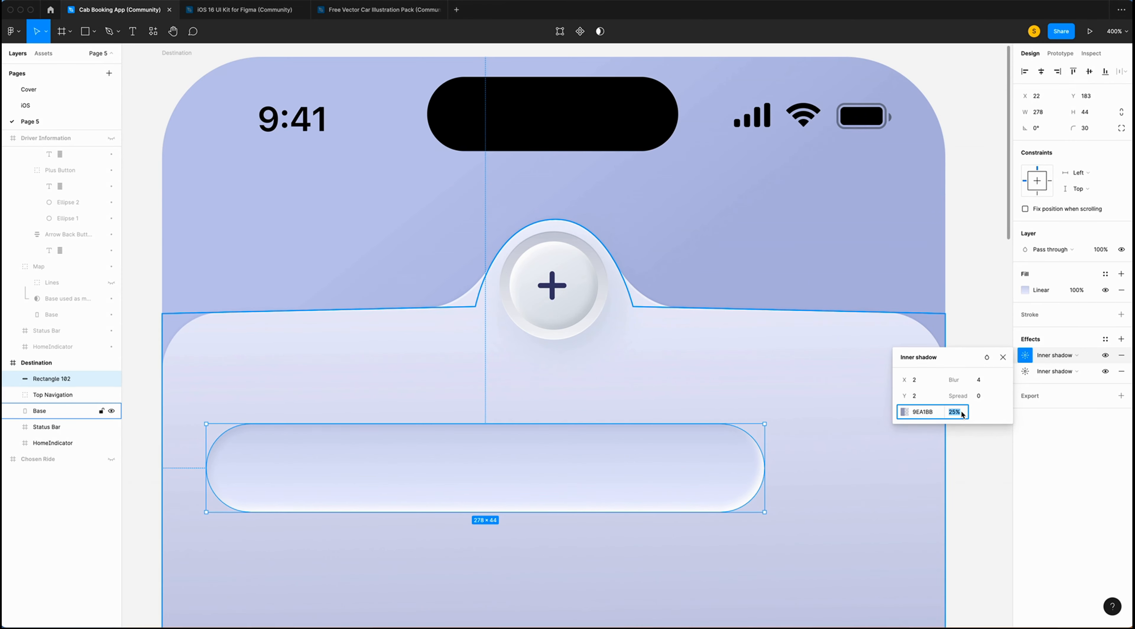
{"action": "type", "text": "100"}
Rename the pill layer to Base.
{"action": "key", "text": "Escape"}
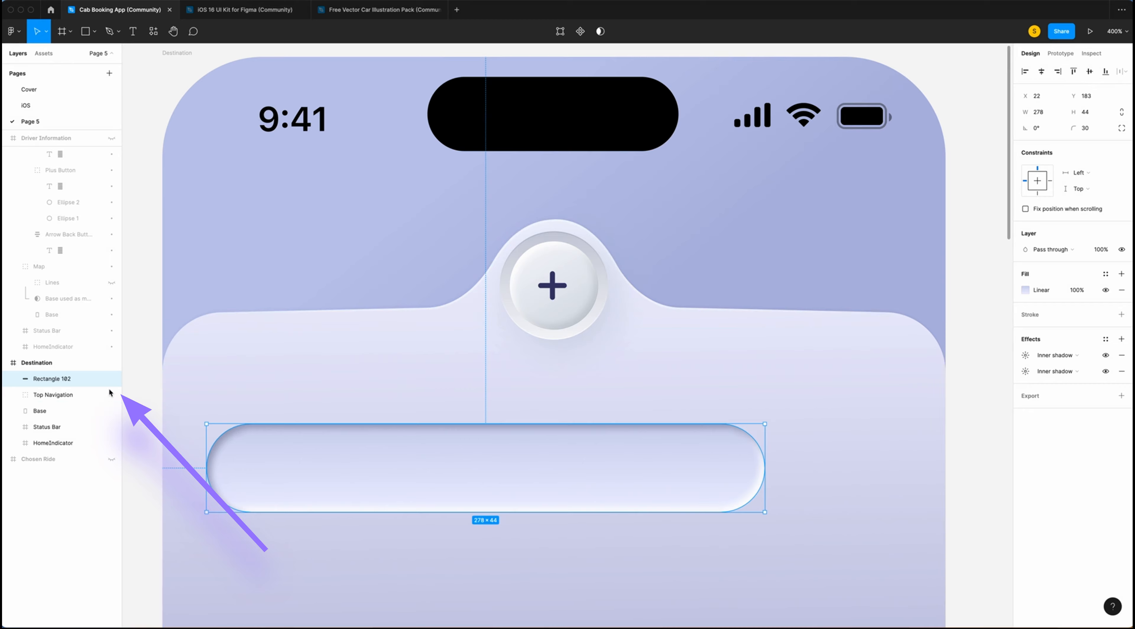
{"action": "double_click", "coordinate": [64, 380]}
{"action": "type", "text": "Base"}
{"action": "key", "text": "Return"}
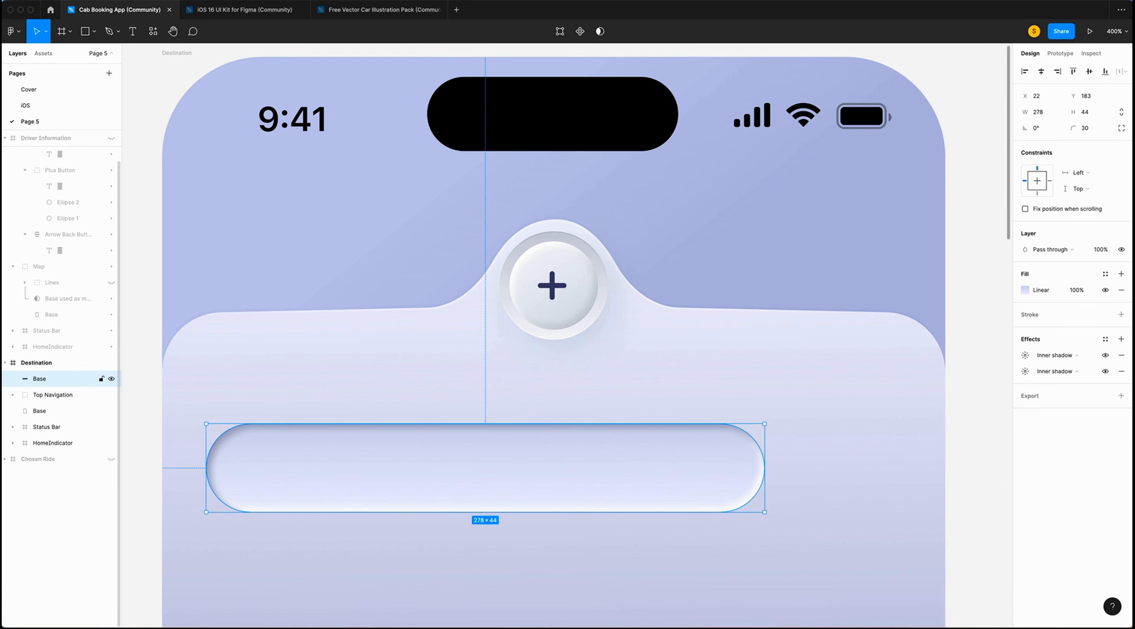
Draw a 40×40 circle at the Base bar's left end.
{"action": "scroll", "coordinate": [206, 446], "scroll_direction": "left", "scroll_amount": 2}
{"action": "scroll", "coordinate": [206, 445], "scroll_direction": "down", "scroll_amount": 1}
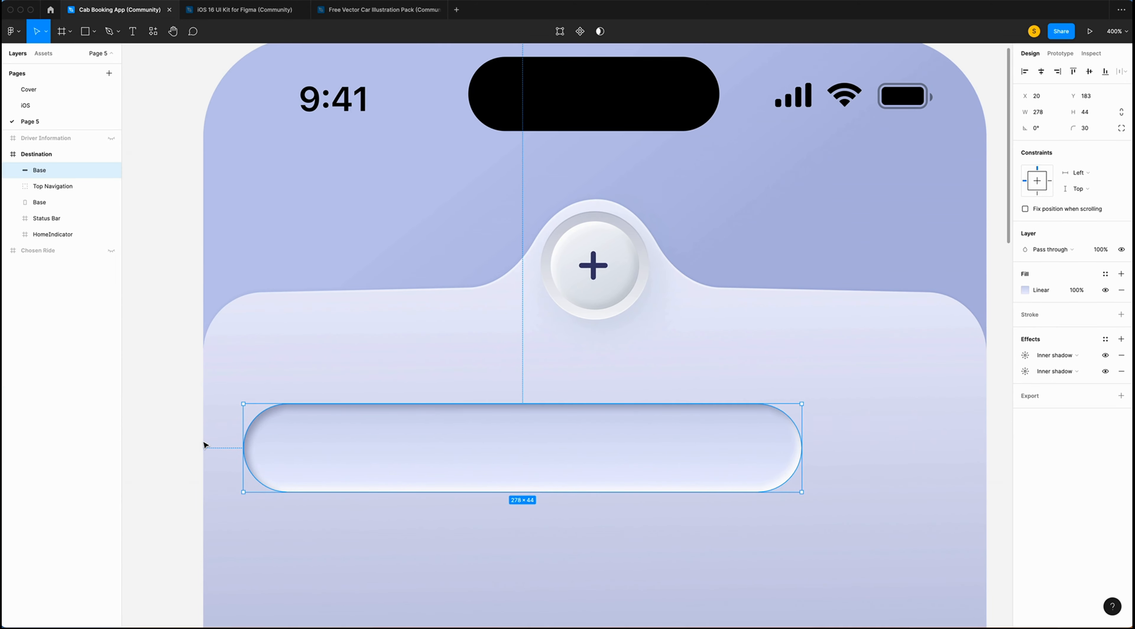
{"action": "scroll", "coordinate": [205, 445], "scroll_direction": "up", "scroll_amount": 3}
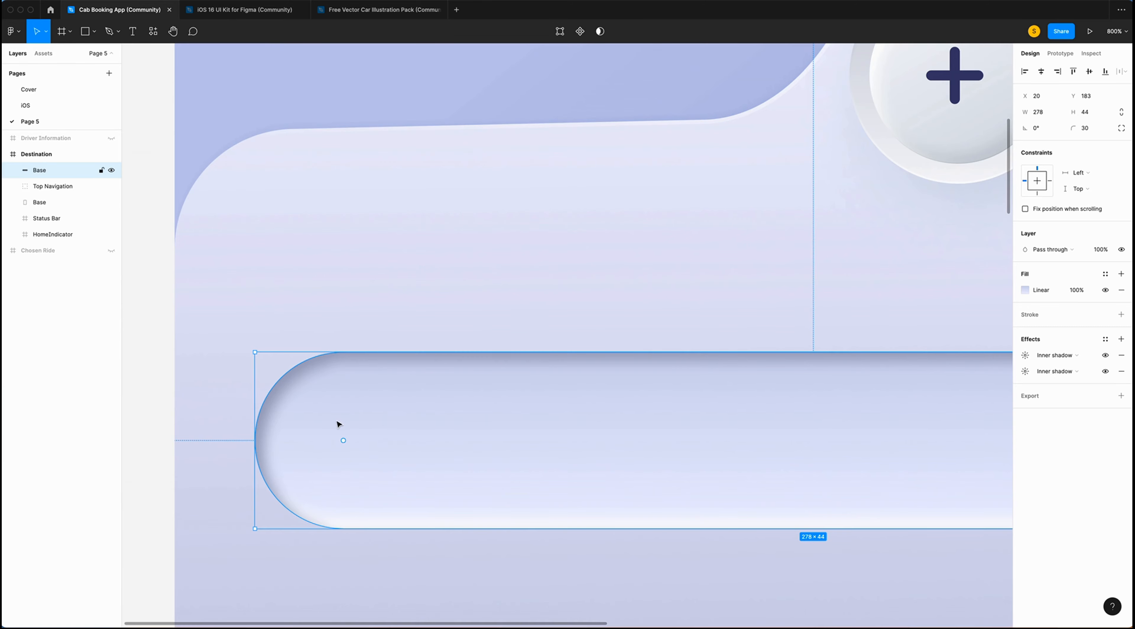
{"action": "scroll", "coordinate": [380, 424], "scroll_direction": "right", "scroll_amount": 1}
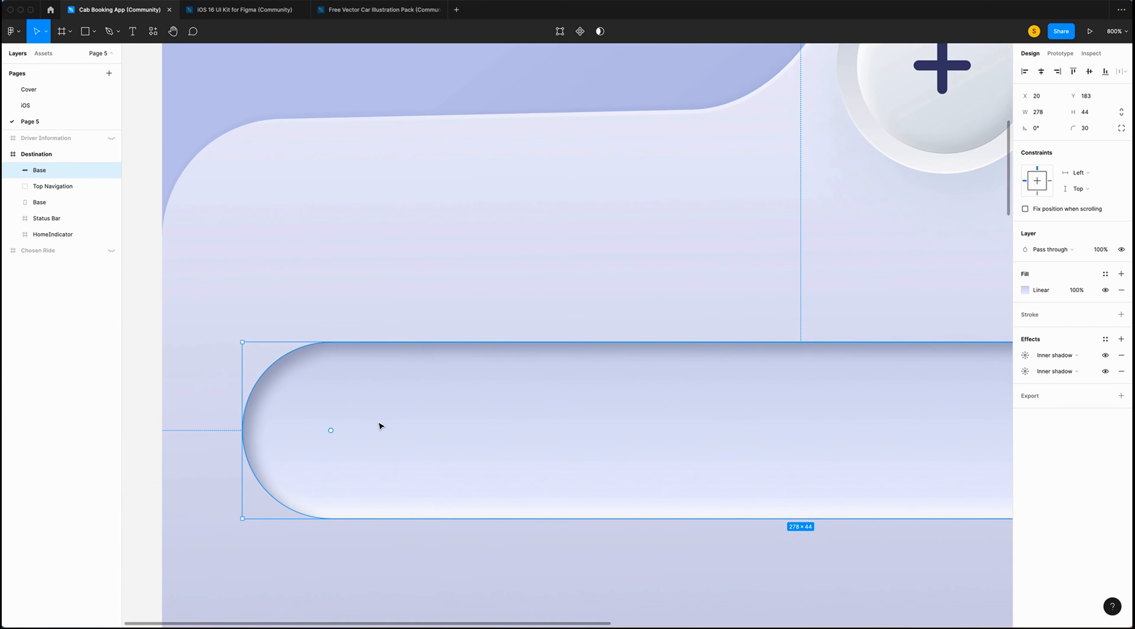
{"action": "key", "text": "o"}
{"action": "left_click_drag", "start_coordinate": [291, 374], "coordinate": [429, 504]}
{"action": "left_click_drag", "start_coordinate": [428, 503], "coordinate": [428, 504]}
{"action": "left_click", "coordinate": [1038, 112]}
{"action": "type", "text": "40"}
{"action": "key", "text": "Tab"}
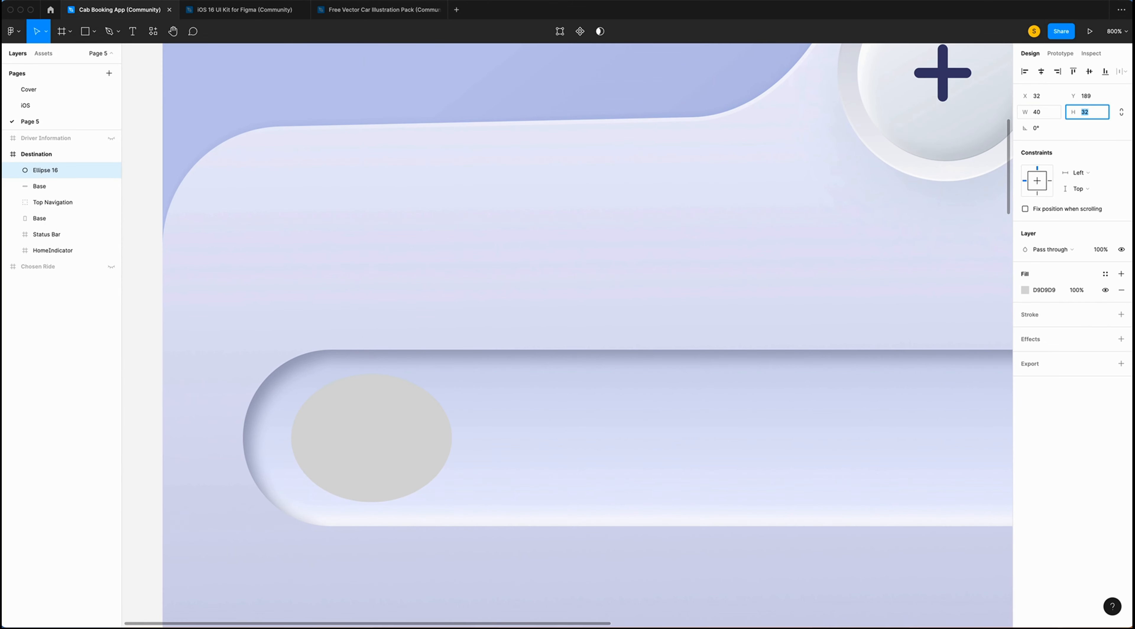
{"action": "type", "text": "40"}
{"action": "key", "text": "Return"}
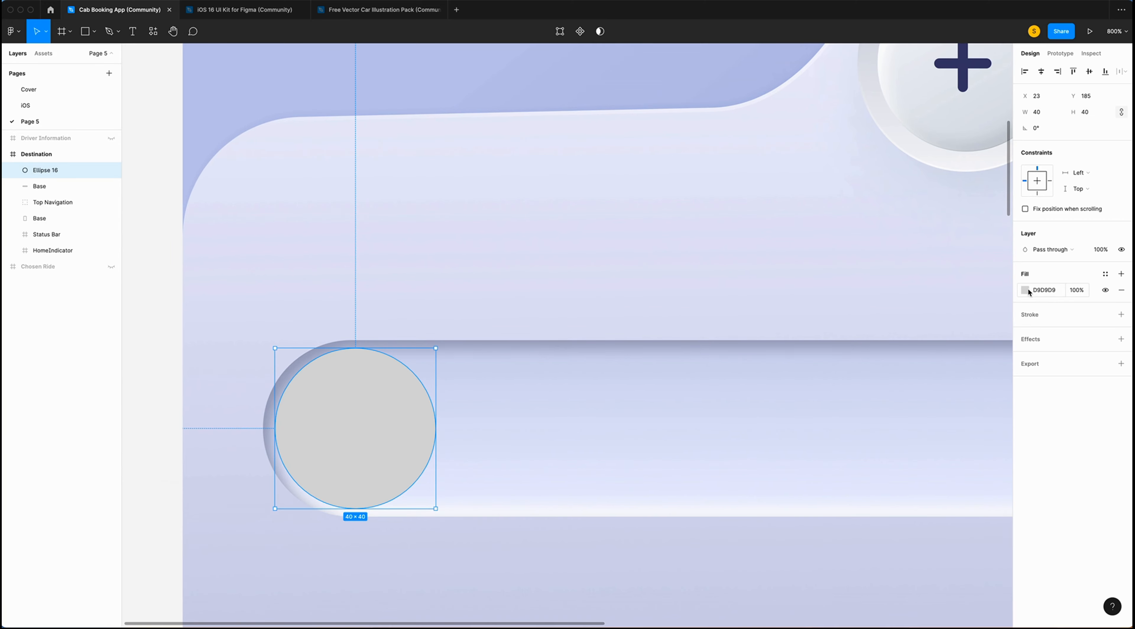
Fill the circle with a linear gradient, near-white at top and C6C8D grey at bottom.
{"action": "left_click", "coordinate": [1025, 290]}
{"action": "left_click", "coordinate": [935, 293]}
{"action": "left_click", "coordinate": [921, 304]}
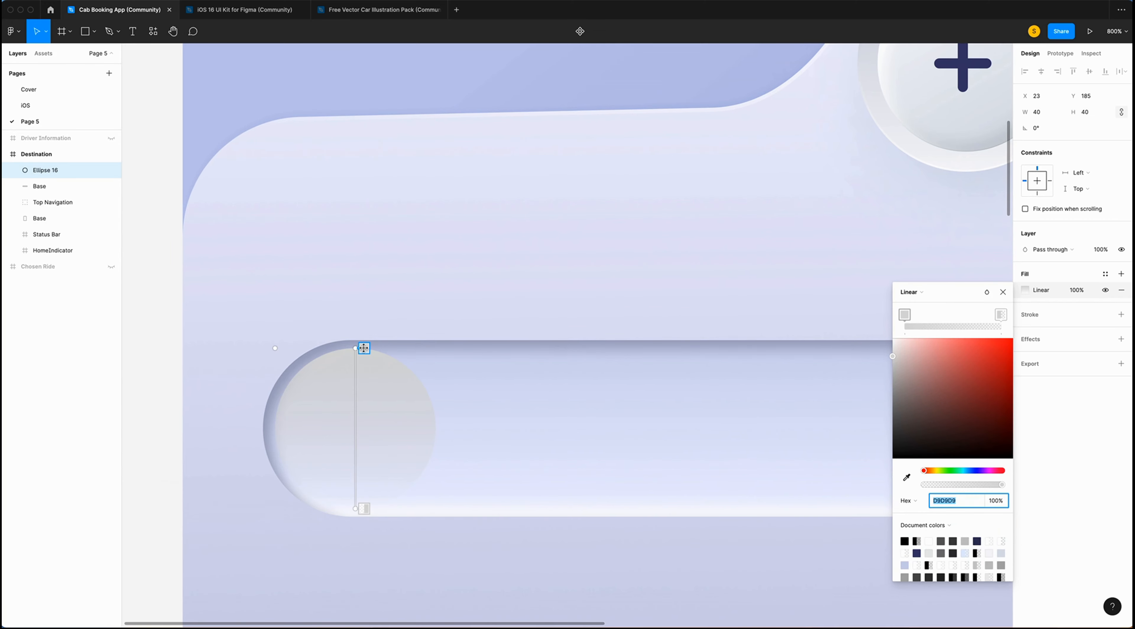
{"action": "left_click", "coordinate": [898, 359]}
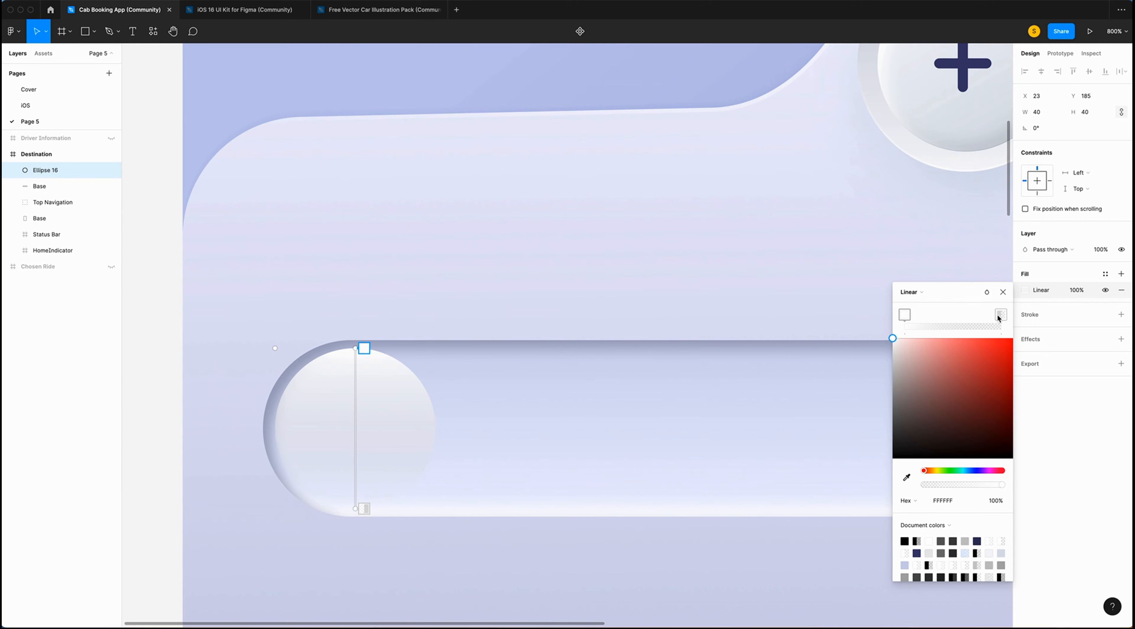
{"action": "left_click", "coordinate": [1002, 314]}
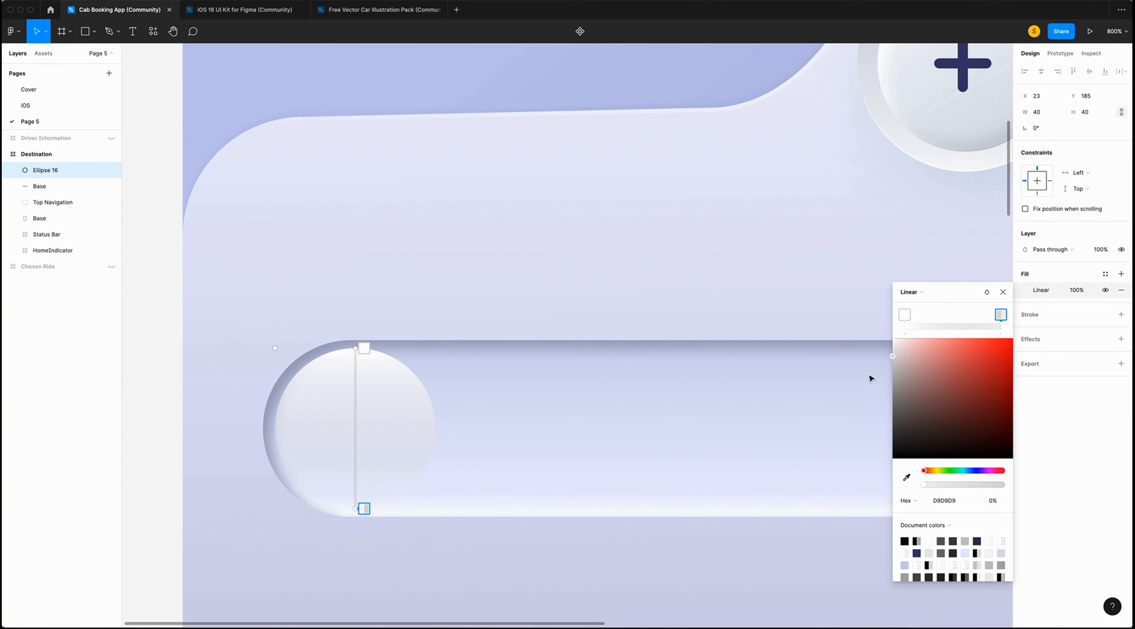
{"action": "left_click", "coordinate": [952, 501]}
{"action": "type", "text": "c"}
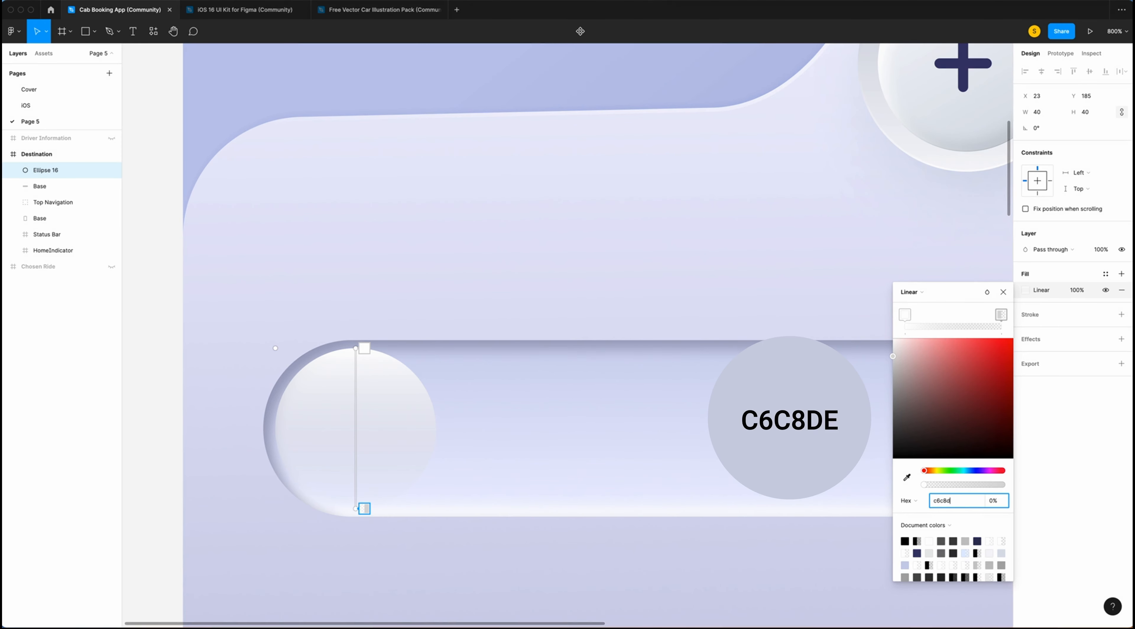
{"action": "type", "text": "6c8d"}
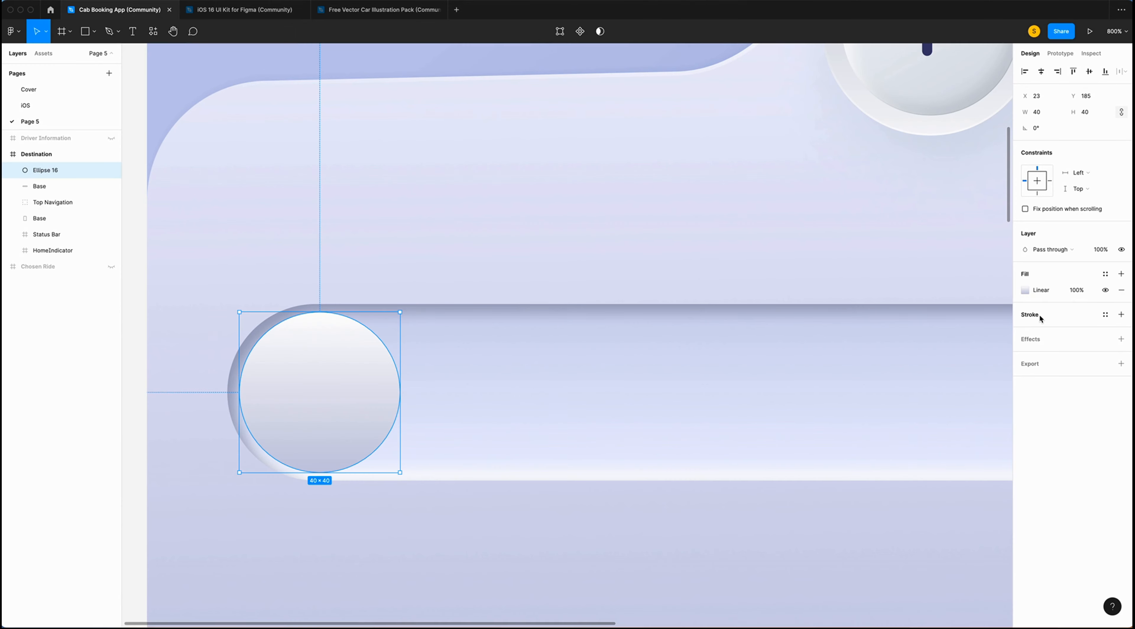
{"action": "left_click", "coordinate": [1039, 316]}
Add a 0.2 outside gradient stroke fading from 20% opacity to fully transparent.
{"action": "left_click", "coordinate": [1026, 330]}
{"action": "left_click", "coordinate": [909, 333]}
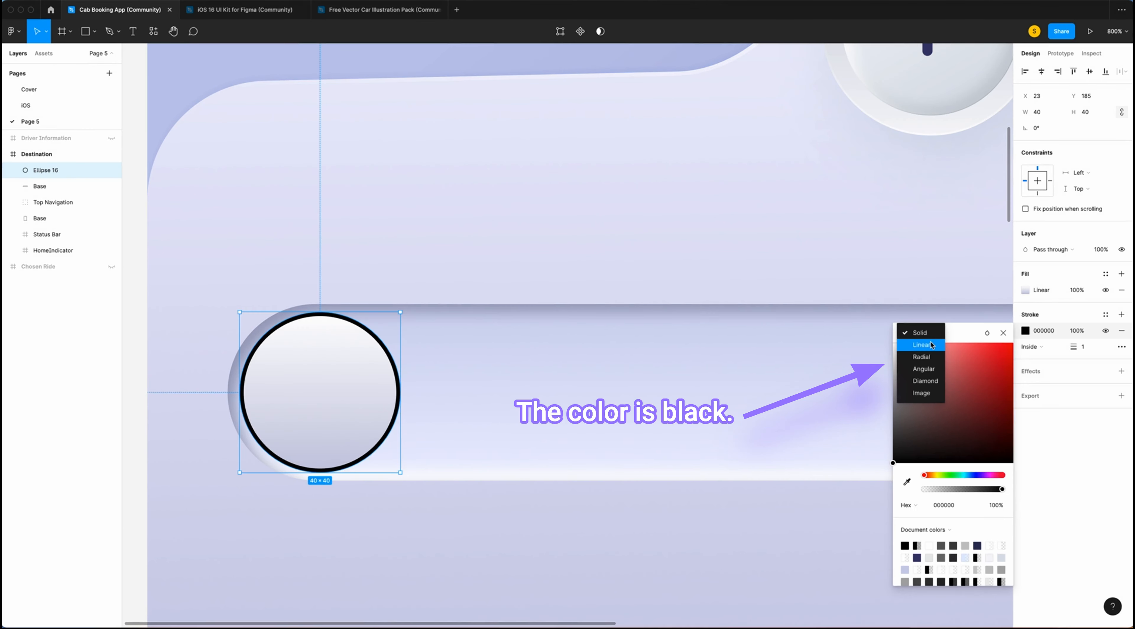
{"action": "left_click", "coordinate": [922, 344]}
{"action": "scroll", "coordinate": [475, 330], "scroll_direction": "left", "scroll_amount": 5}
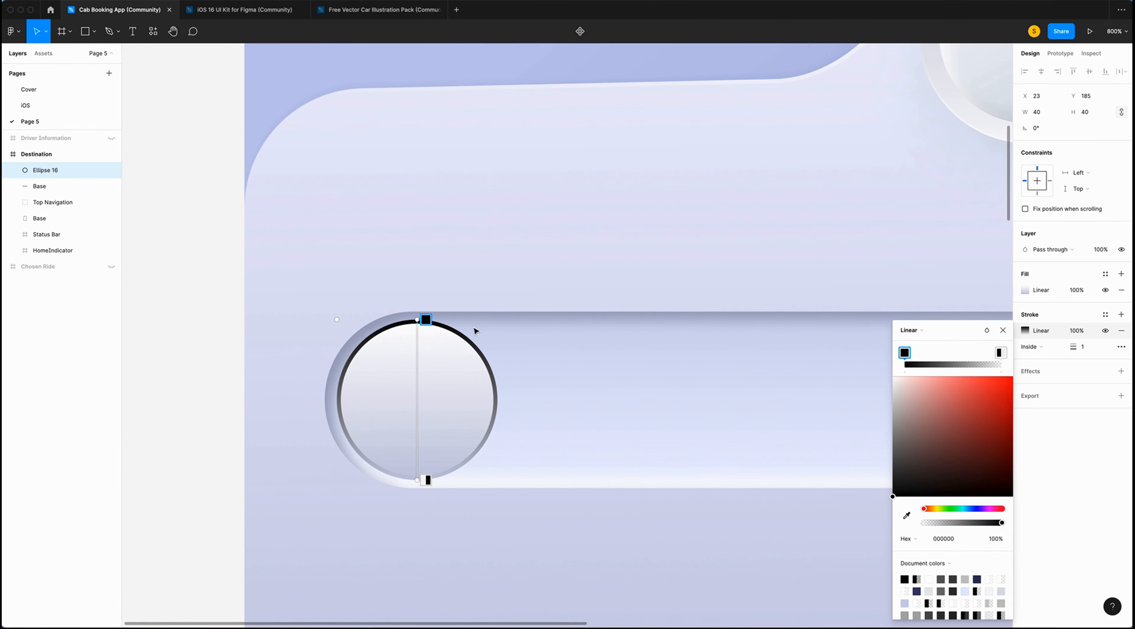
{"action": "left_click", "coordinate": [995, 539]}
{"action": "type", "text": "20"}
{"action": "key", "text": "Return"}
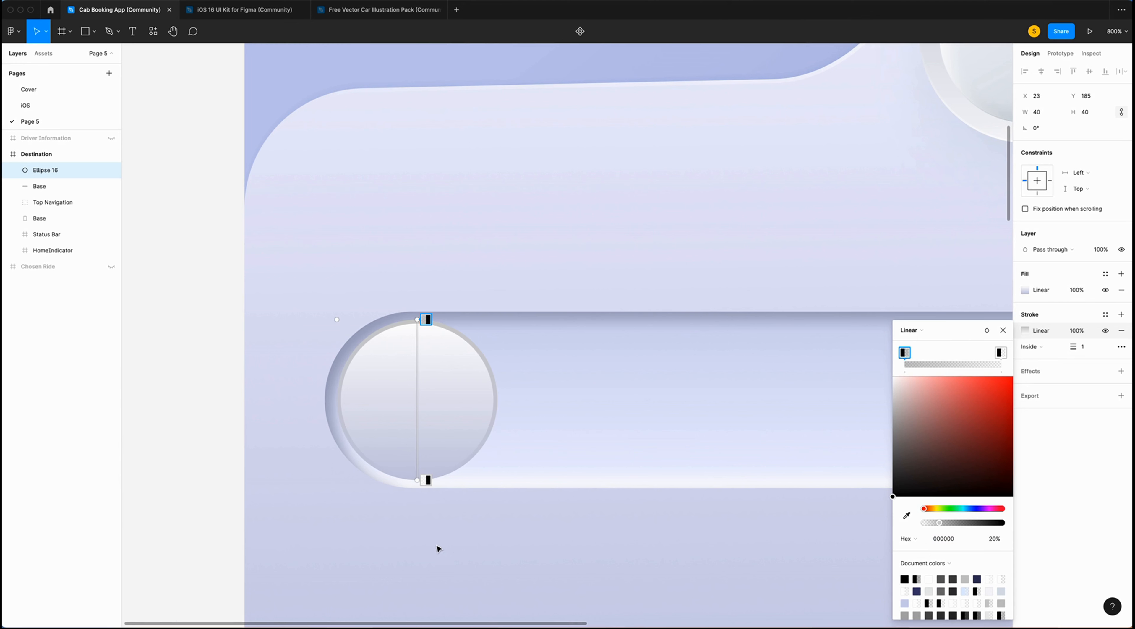
{"action": "left_click", "coordinate": [426, 480]}
{"action": "left_click", "coordinate": [994, 539]}
{"action": "left_click", "coordinate": [1031, 347]}
{"action": "left_click", "coordinate": [1043, 360]}
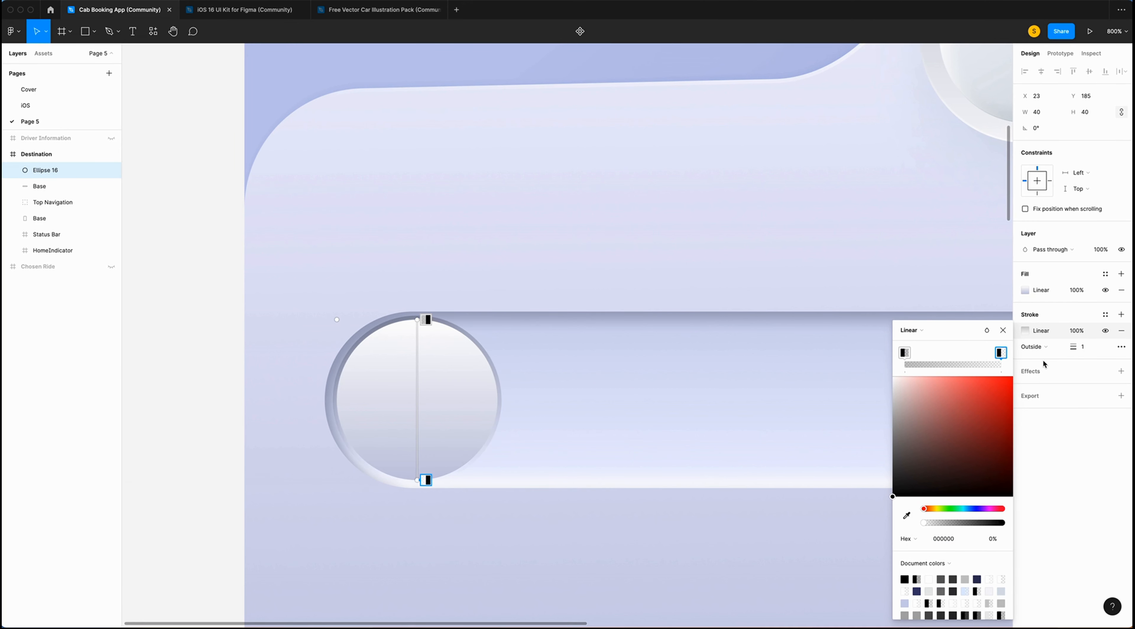
{"action": "left_click", "coordinate": [1084, 347]}
{"action": "type", "text": "0.2"}
{"action": "key", "text": "Return"}
Duplicate the circle, shrink the copy to 34×34 and recolour its gradient DDE1E7 to FAFBFC.
{"action": "key", "text": "super+c"}
{"action": "key", "text": "super+v"}
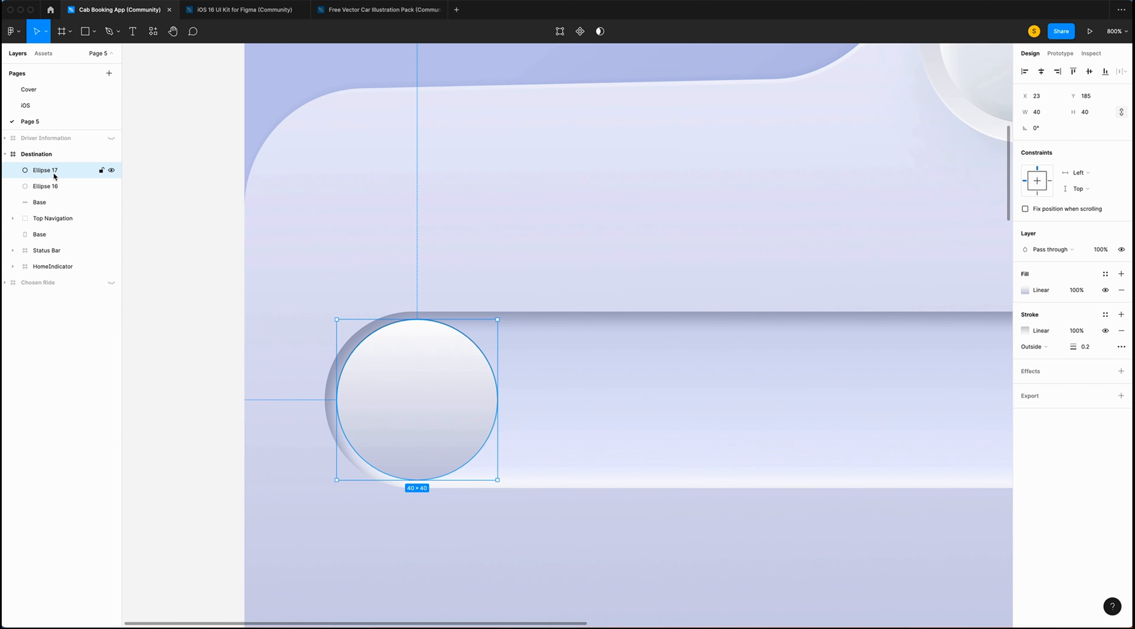
{"action": "left_click", "coordinate": [1043, 115]}
{"action": "type", "text": "3"}
{"action": "key", "text": "Return"}
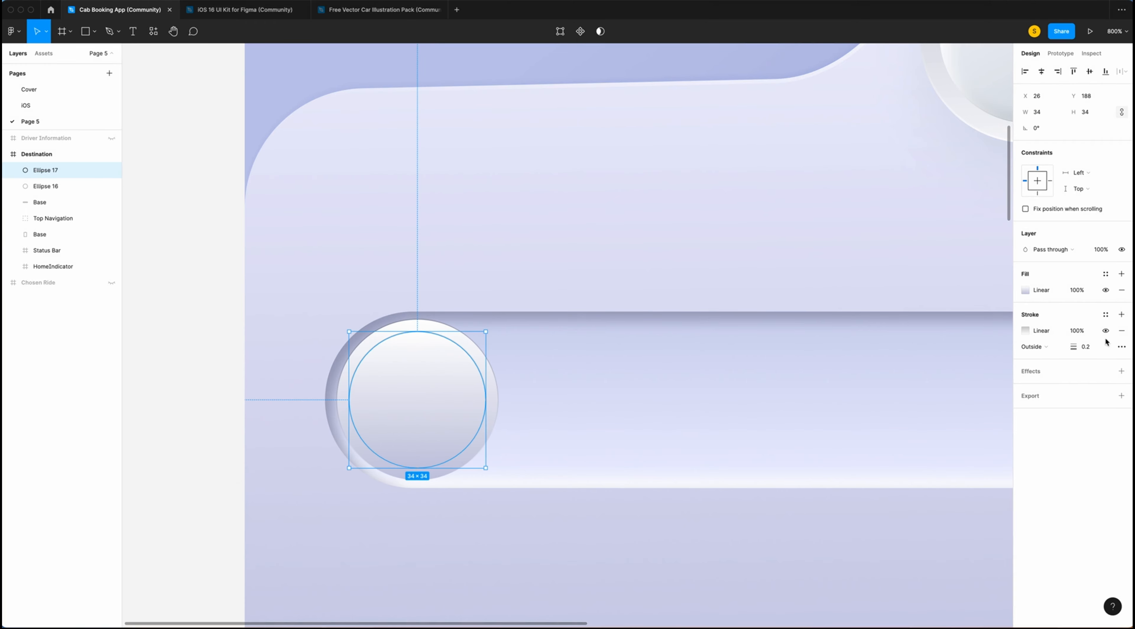
{"action": "left_click", "coordinate": [1025, 290]}
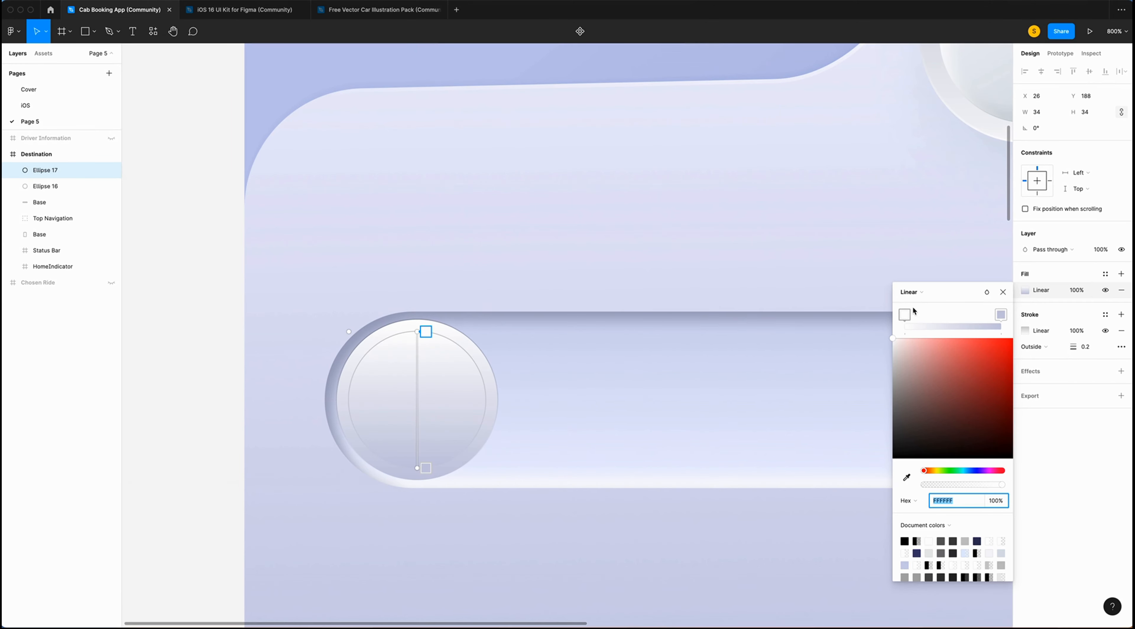
{"action": "left_click", "coordinate": [958, 500]}
{"action": "type", "text": "DDE1E7"}
{"action": "key", "text": "Return"}
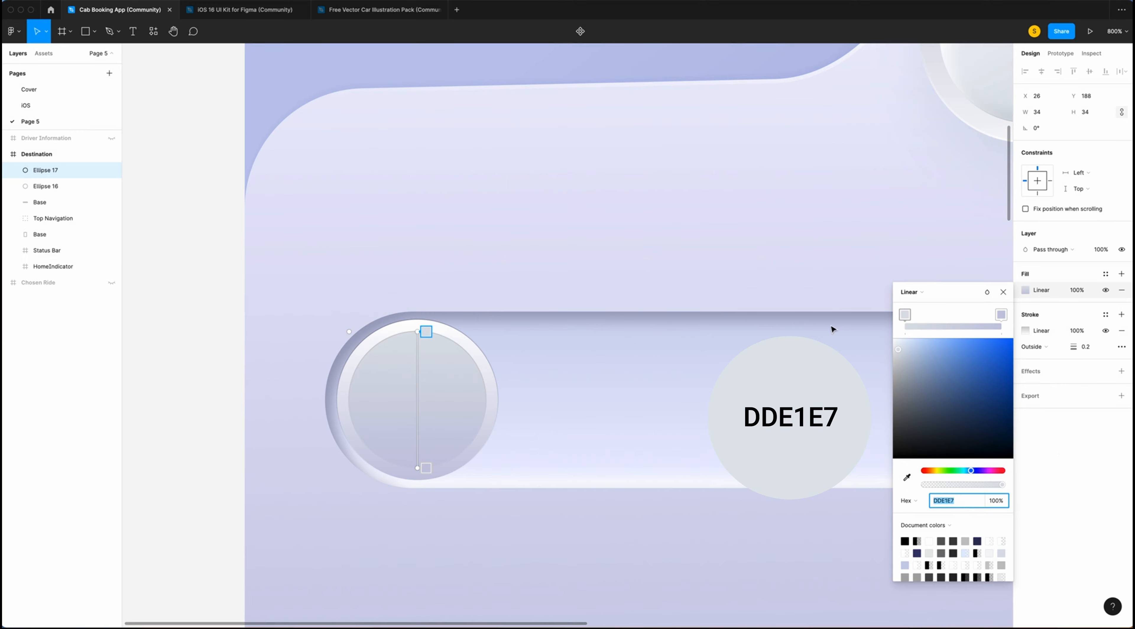
{"action": "left_click", "coordinate": [426, 468]}
{"action": "left_click", "coordinate": [964, 500]}
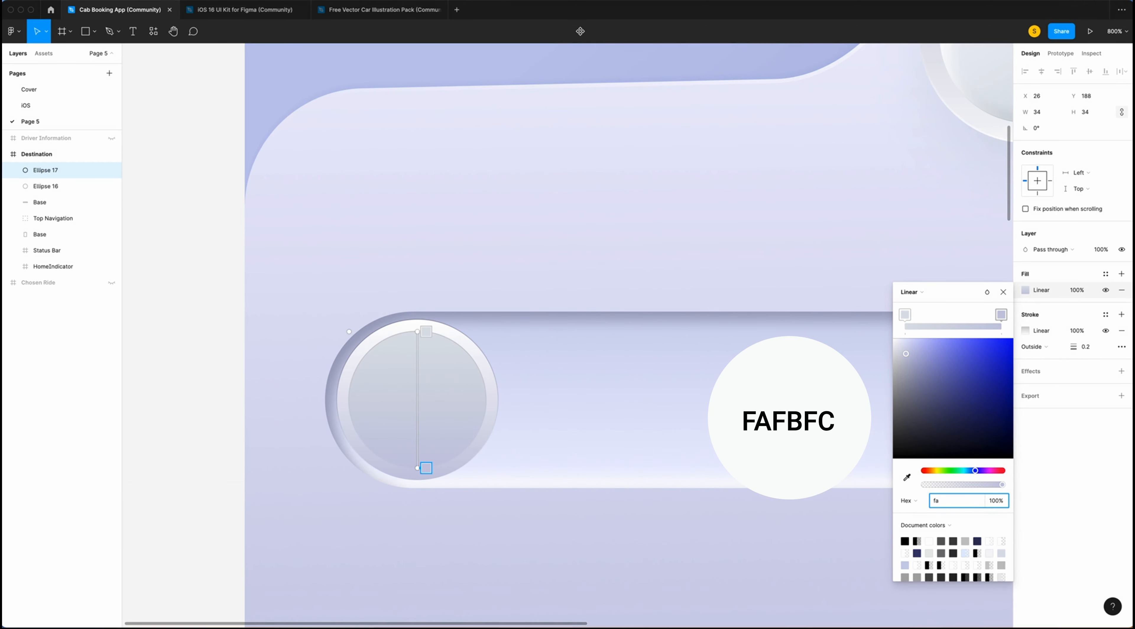
{"action": "type", "text": "fafbfc"}
{"action": "key", "text": "Return"}
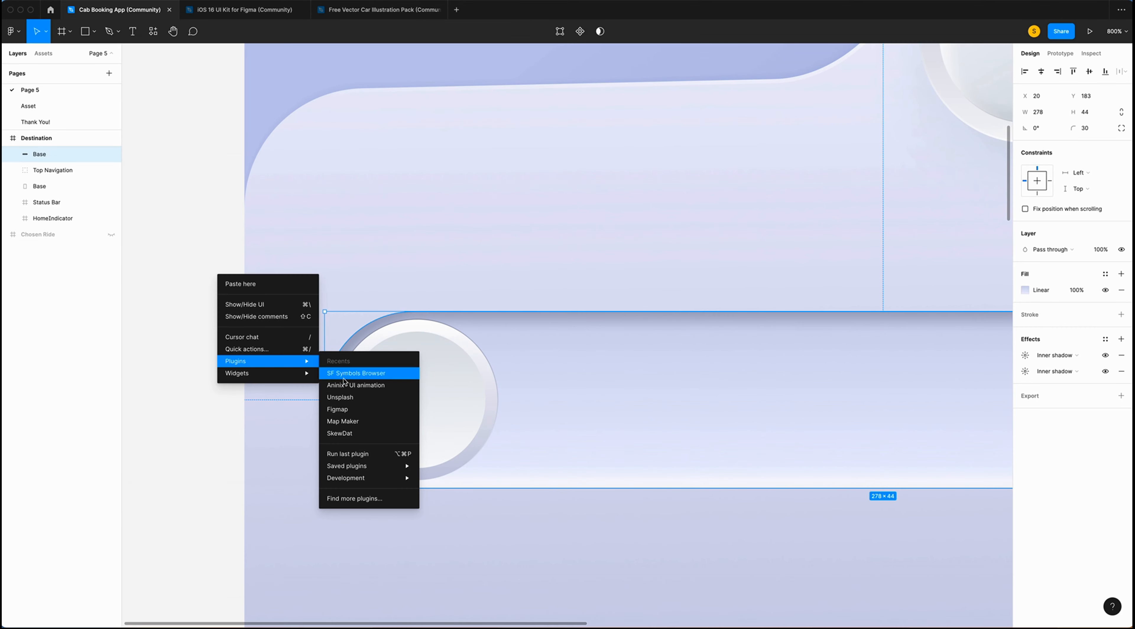
Insert the SF Symbols 'location fill' glyph at size 17, centred in the circular button.
{"action": "left_click", "coordinate": [350, 374]}
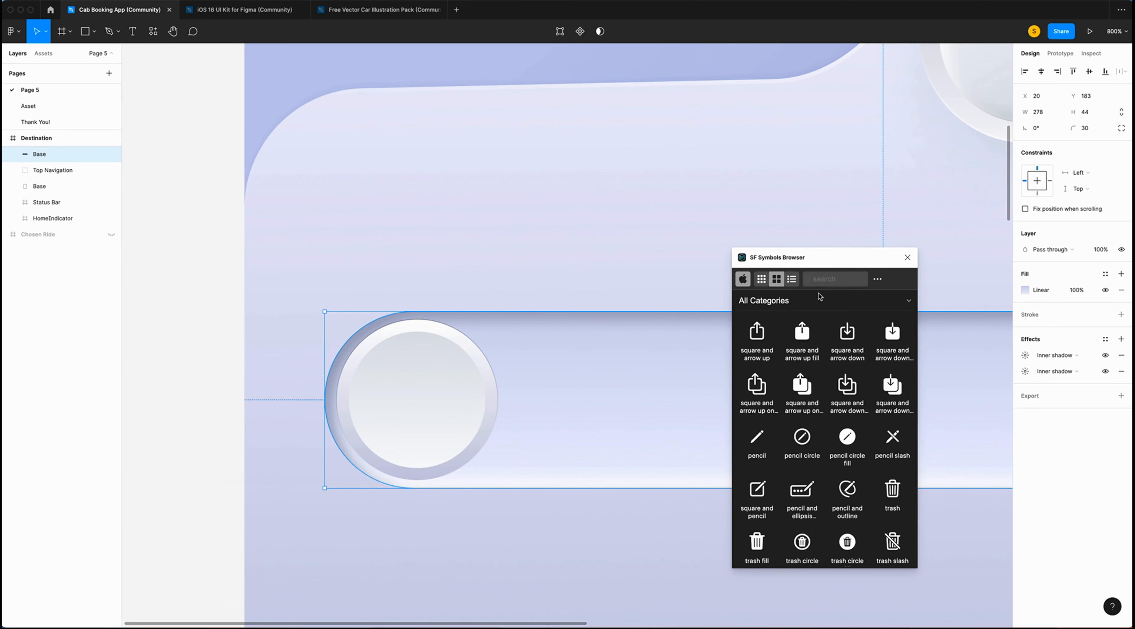
{"action": "left_click", "coordinate": [824, 279]}
{"action": "type", "text": "location"}
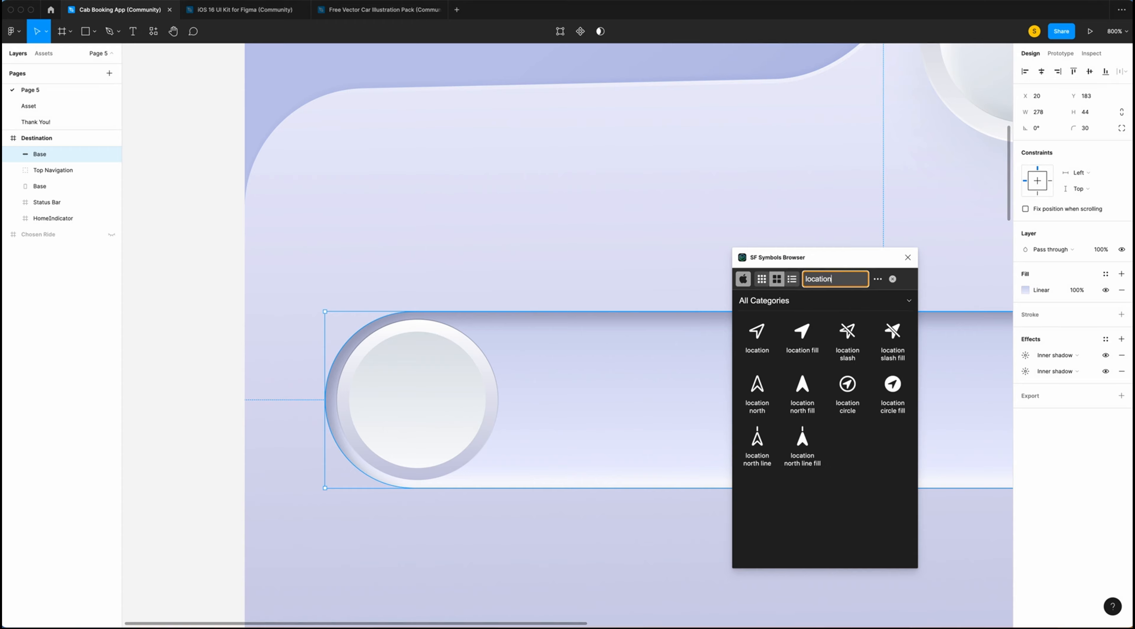
{"action": "left_click", "coordinate": [798, 339]}
{"action": "left_click", "coordinate": [1095, 225]}
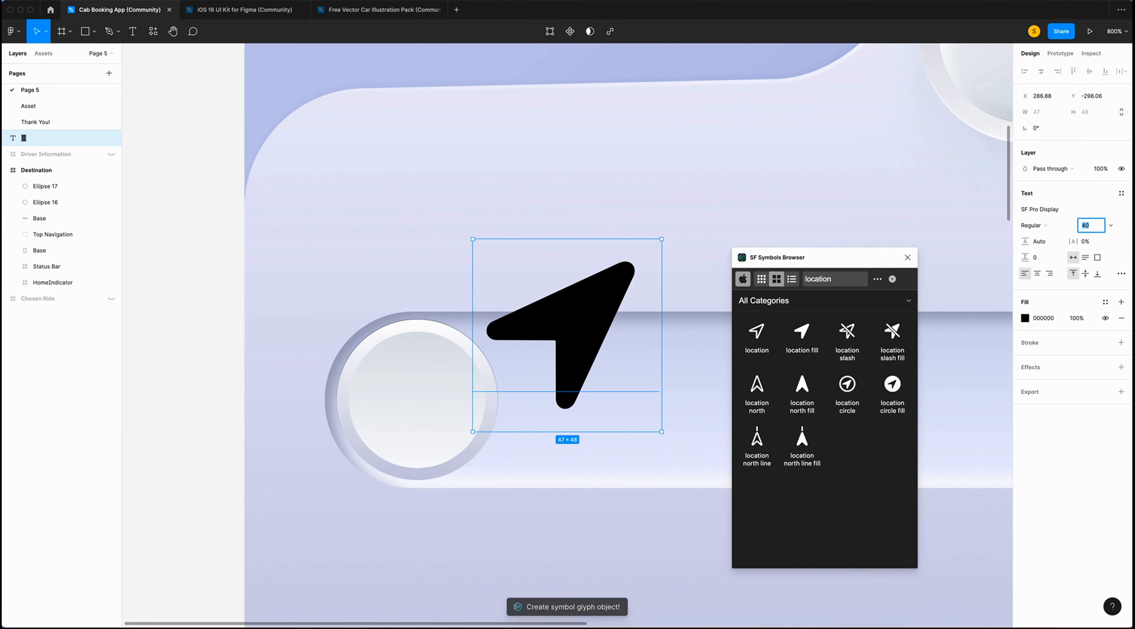
{"action": "key", "text": "Return"}
{"action": "left_click_drag", "start_coordinate": [506, 284], "coordinate": [410, 405]}
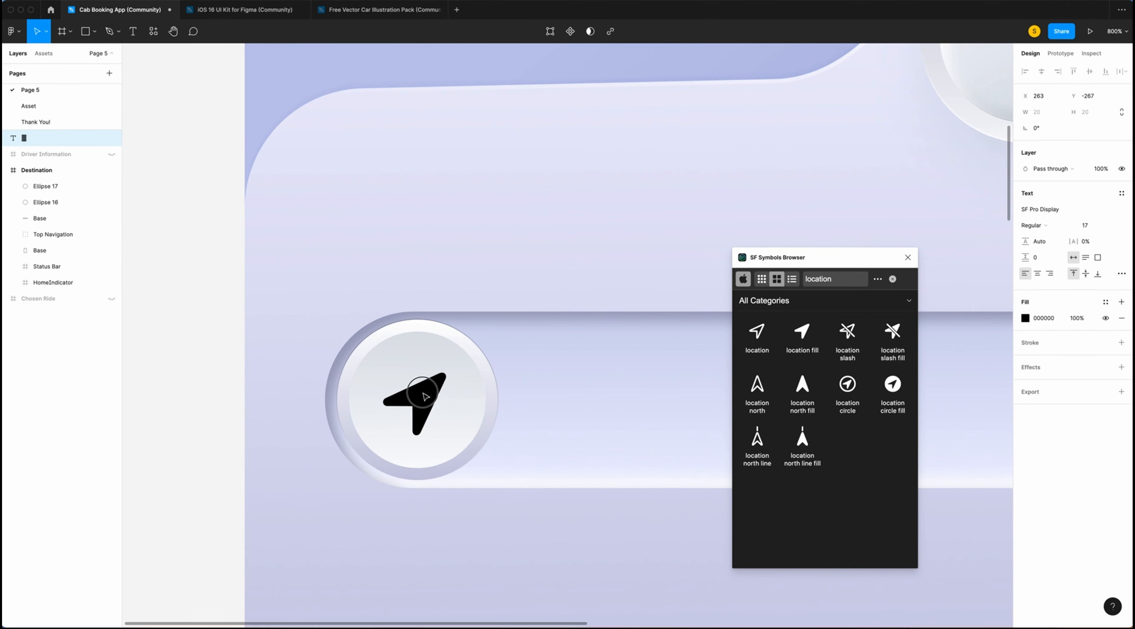
{"action": "key", "text": "Escape"}
Colour the arrow 383A69 and group it with the circles as Location Icon.
{"action": "left_click", "coordinate": [1045, 319]}
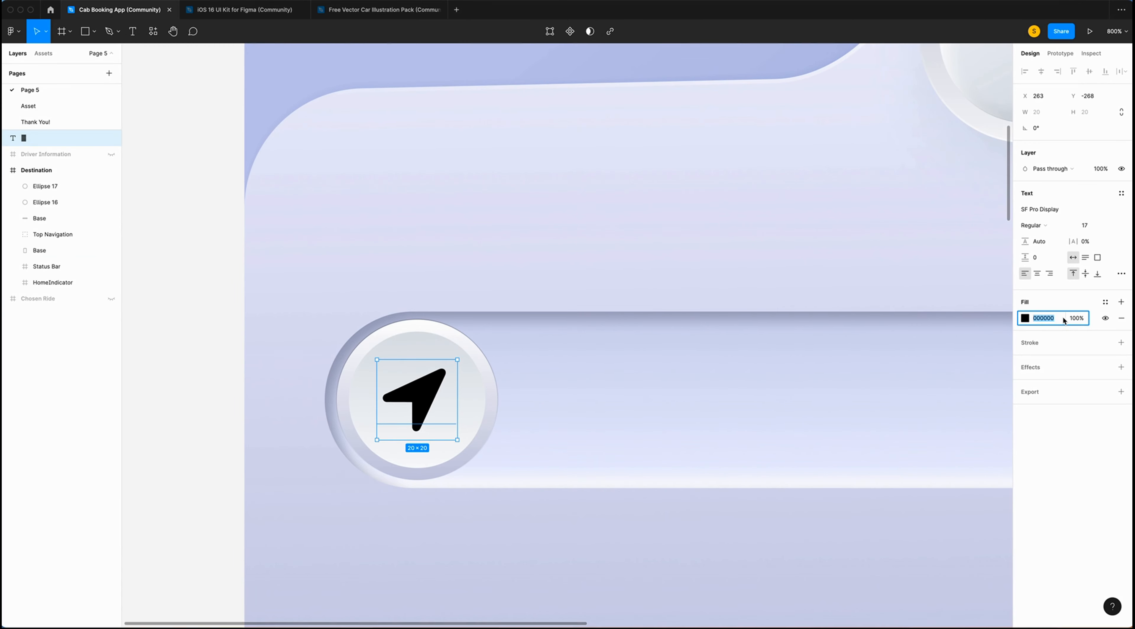
{"action": "type", "text": "383a69"}
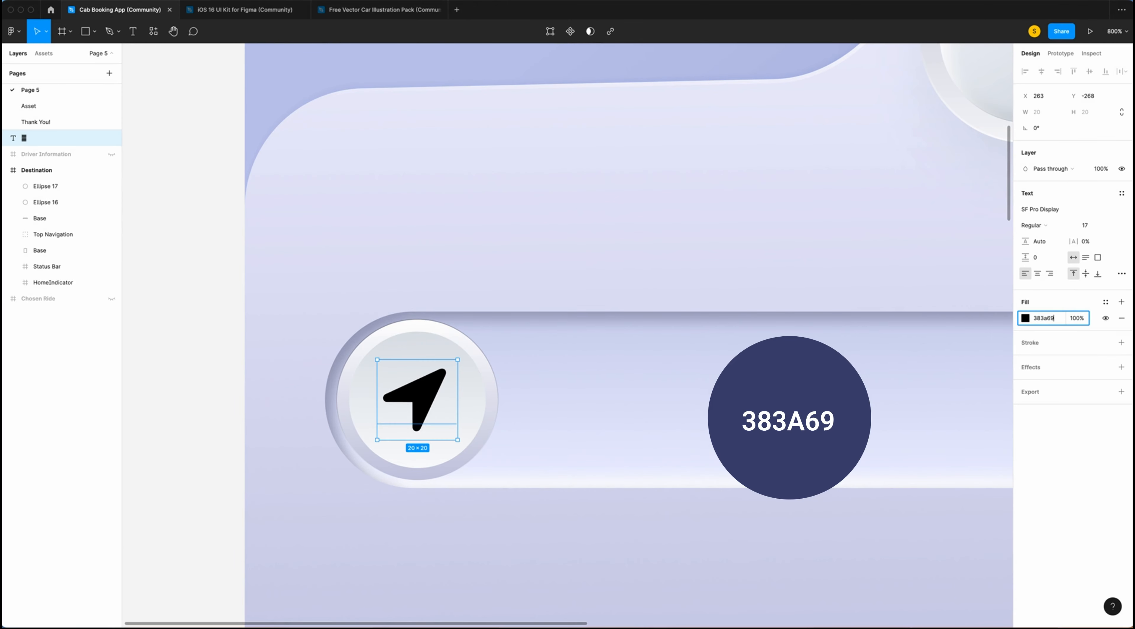
{"action": "key", "text": "Return"}
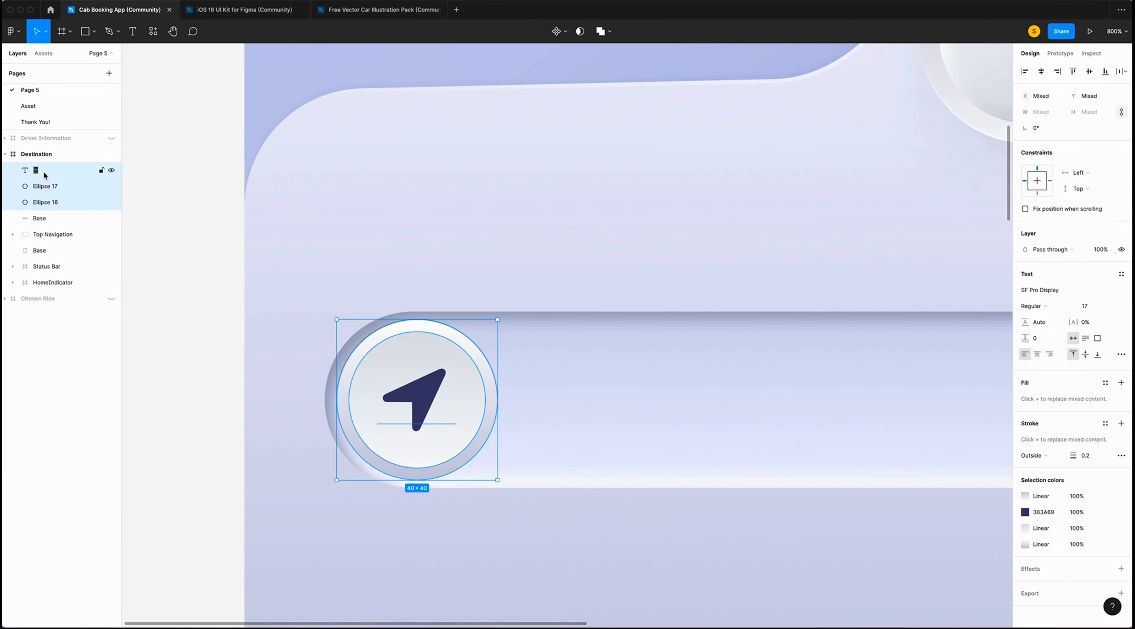
{"action": "key", "text": "super+g"}
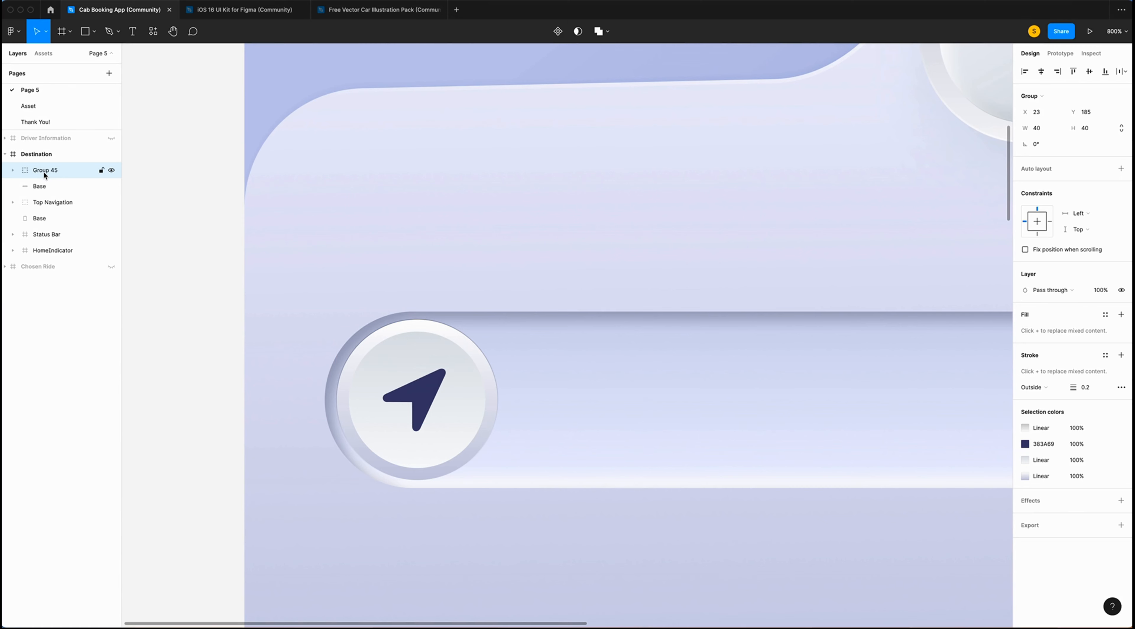
{"action": "double_click", "coordinate": [44, 170]}
{"action": "type", "text": "Location Icon"}
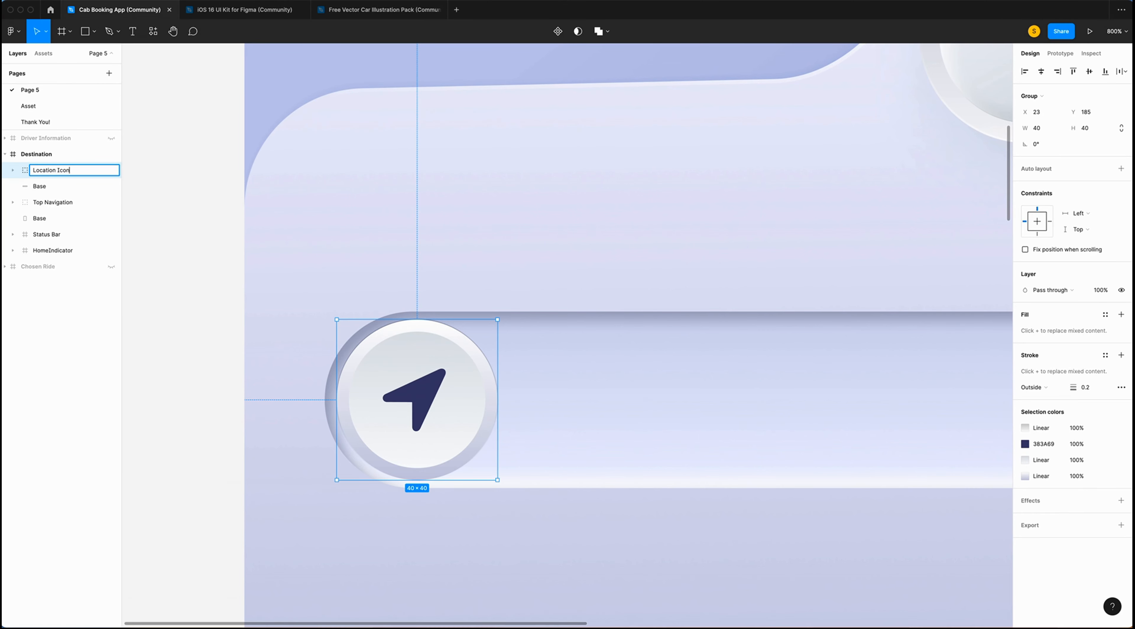
{"action": "key", "text": "Return"}
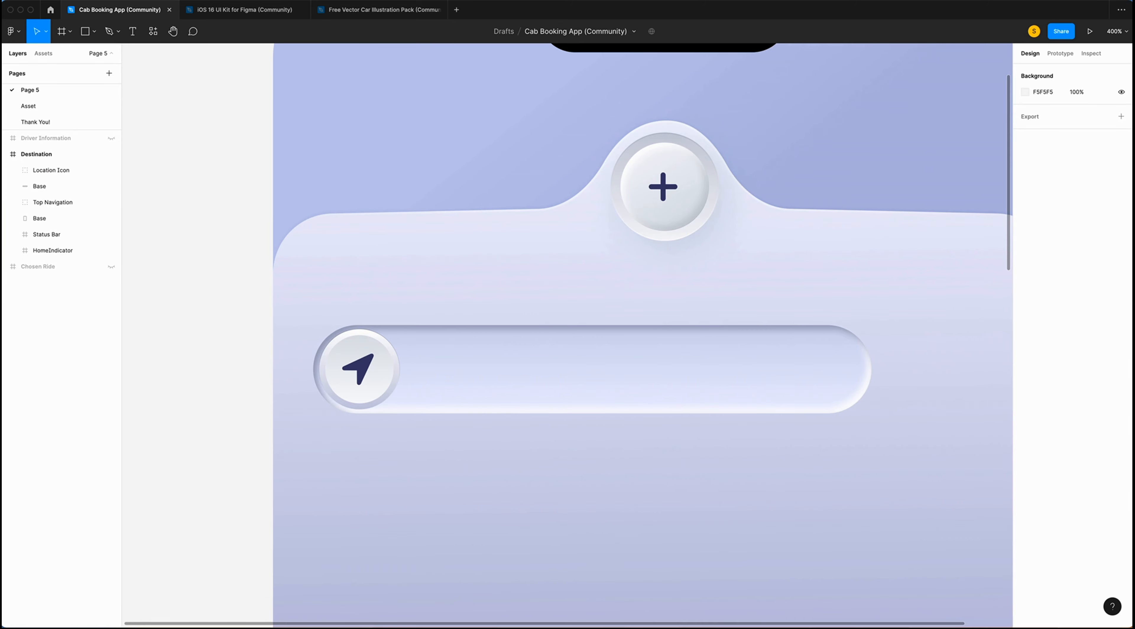
Draw a 34×34 circle to the right of the location bar.
{"action": "scroll", "coordinate": [789, 357], "scroll_direction": "right", "scroll_amount": 5}
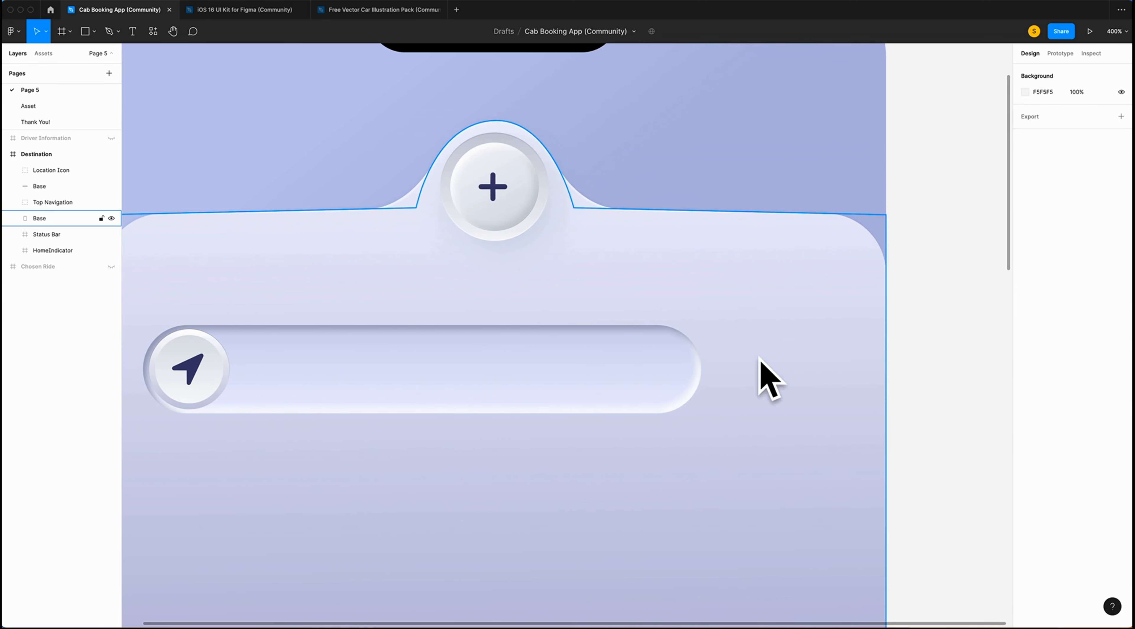
{"action": "key", "text": "o"}
{"action": "left_click_drag", "start_coordinate": [749, 329], "coordinate": [823, 399]}
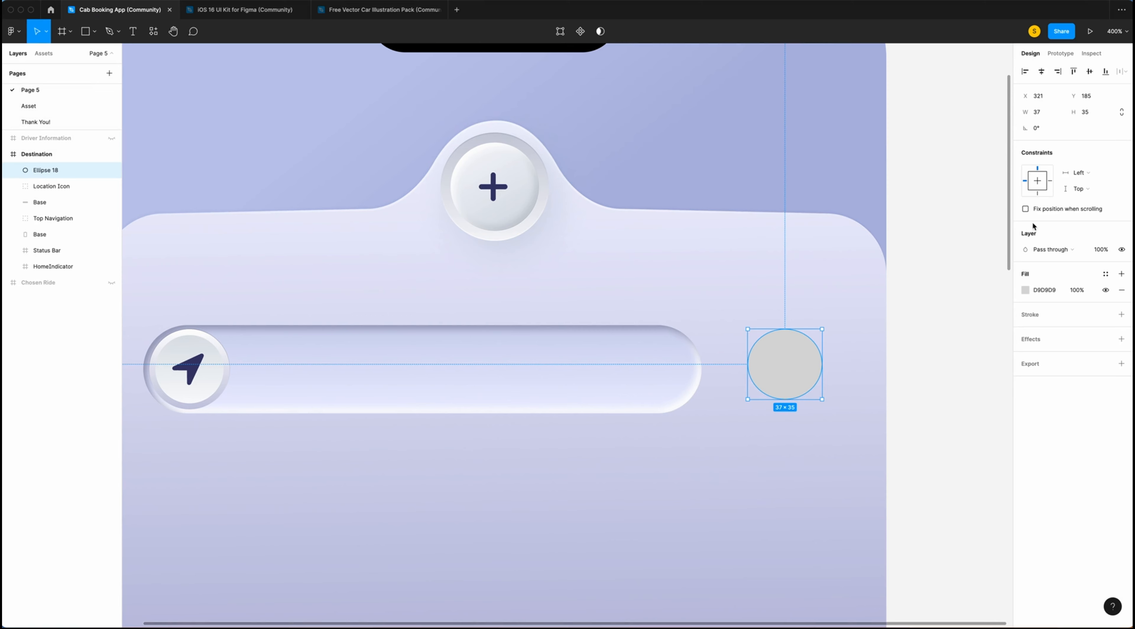
{"action": "left_click", "coordinate": [1048, 115]}
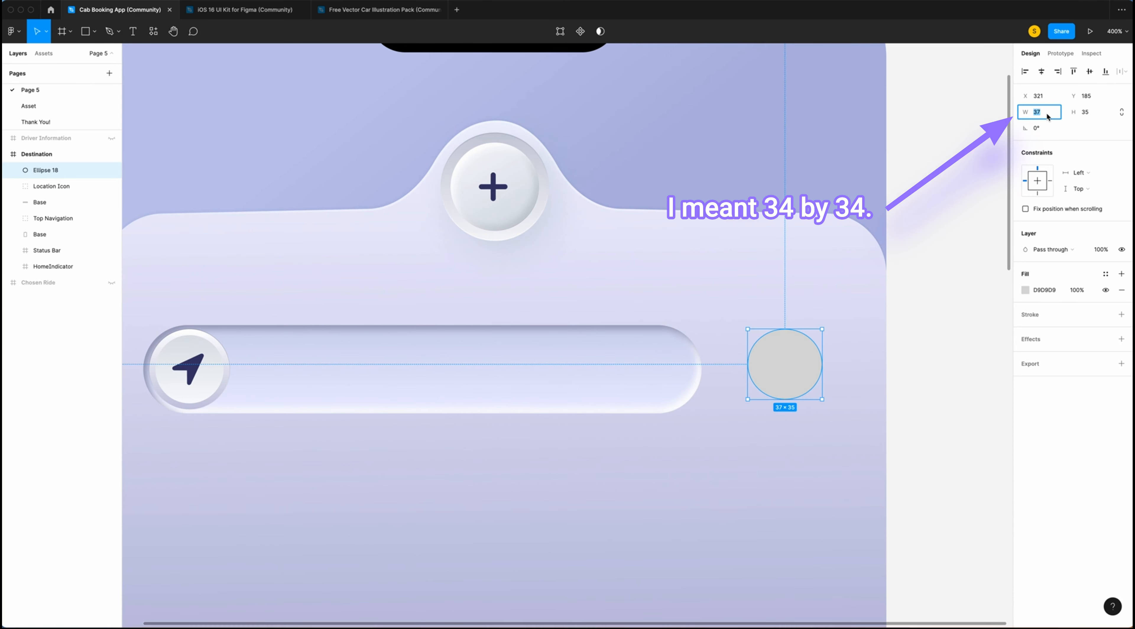
{"action": "left_click", "coordinate": [1095, 115]}
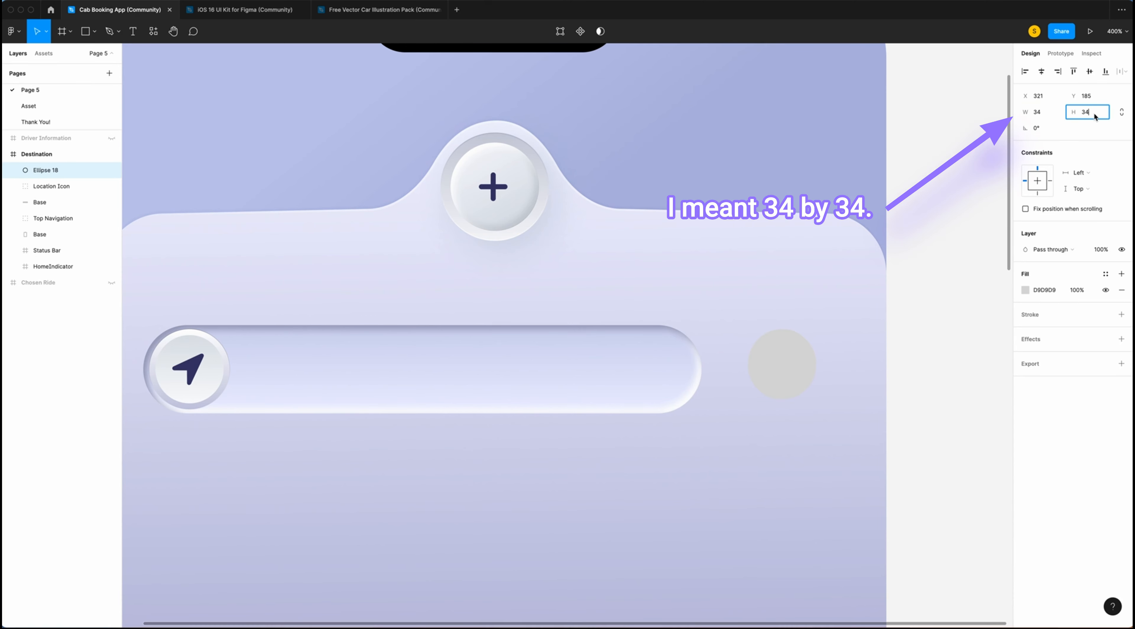
{"action": "key", "text": "Return"}
Fill the circle with a linear gradient from B6B8CD to B0B8CE and paste a copy.
{"action": "left_click", "coordinate": [1026, 290]}
{"action": "left_click", "coordinate": [923, 292]}
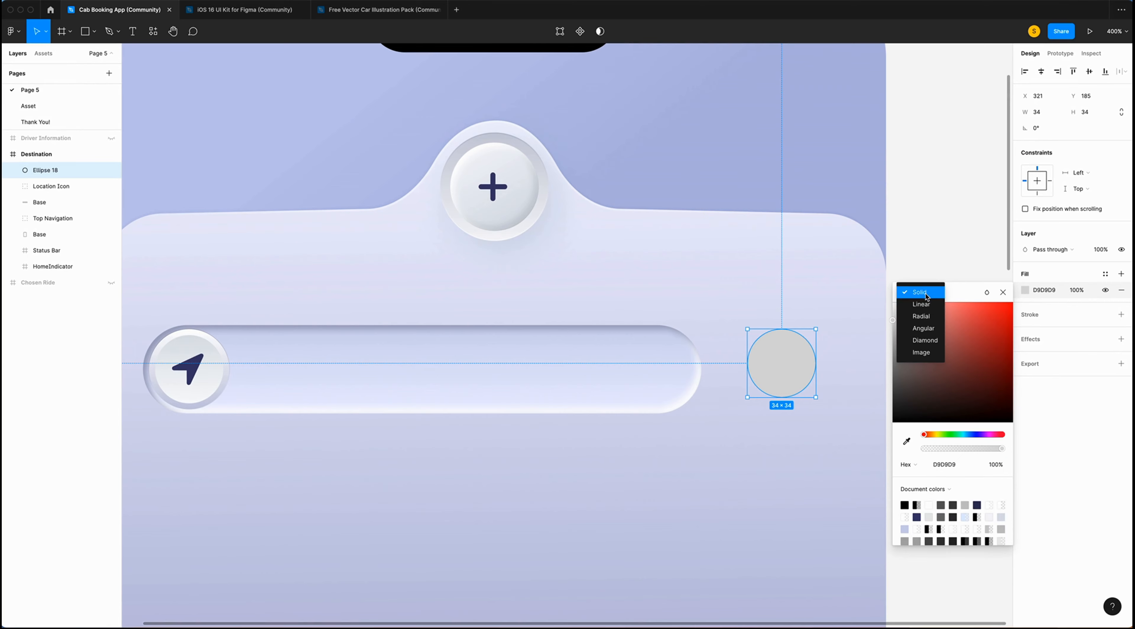
{"action": "left_click", "coordinate": [922, 304]}
{"action": "left_click", "coordinate": [963, 501]}
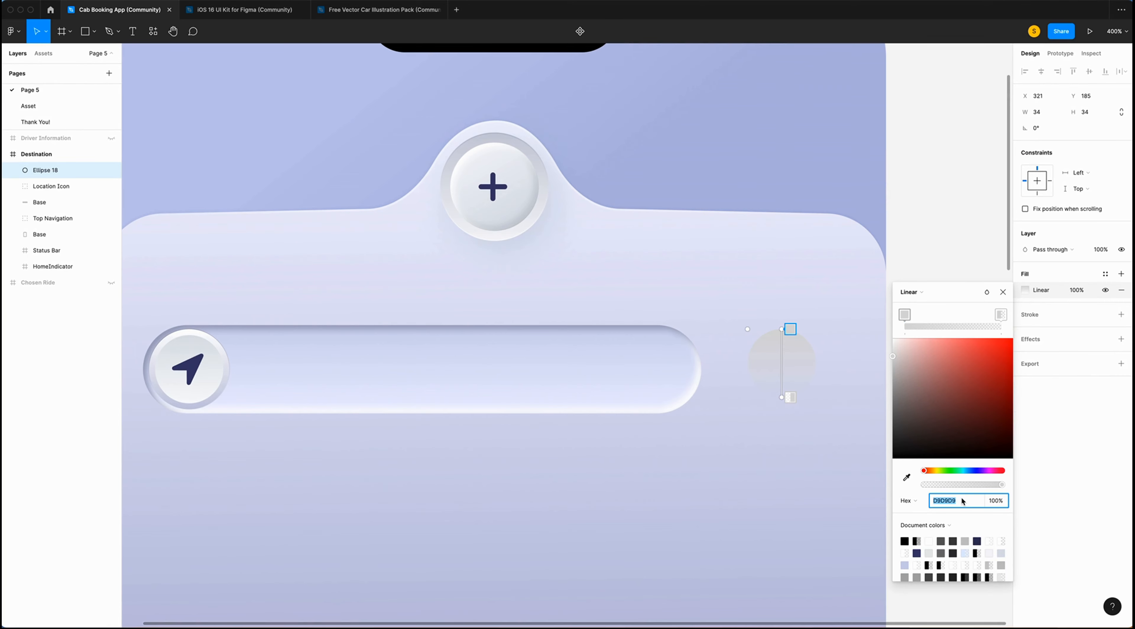
{"action": "type", "text": "b6b8cd"}
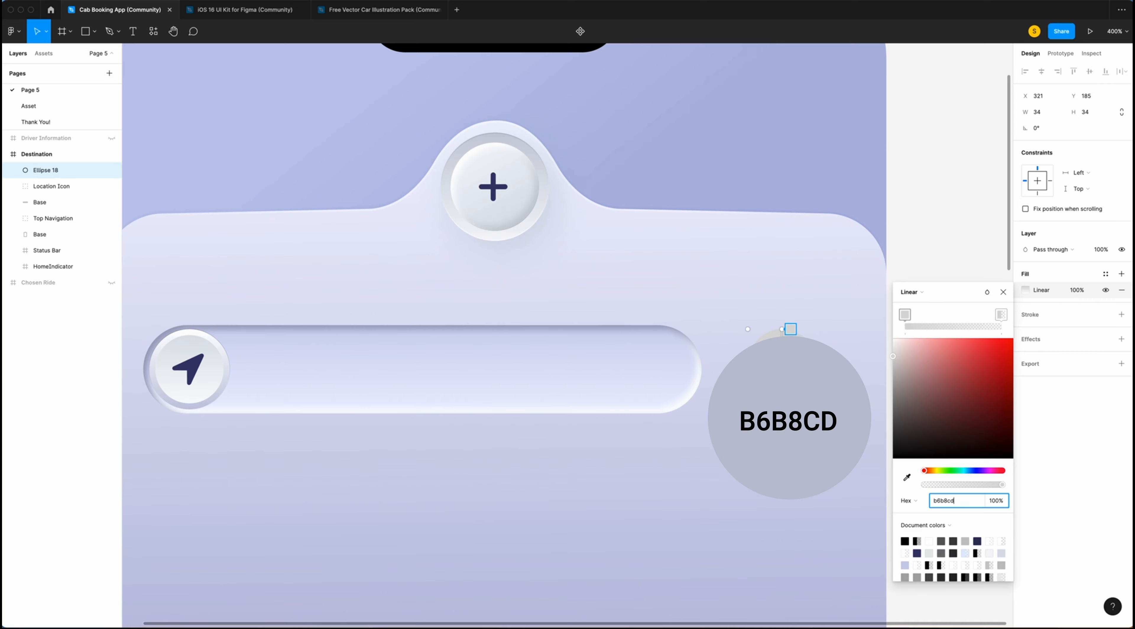
{"action": "key", "text": "Return"}
{"action": "left_click", "coordinate": [790, 397]}
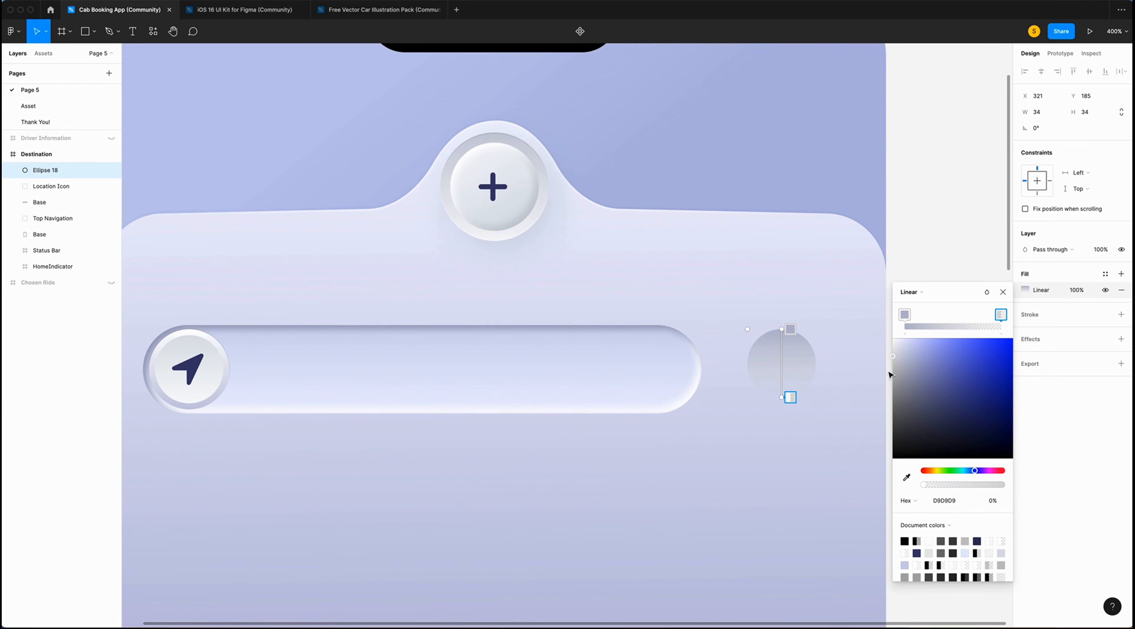
{"action": "left_click", "coordinate": [963, 502]}
{"action": "type", "text": "b0b8"}
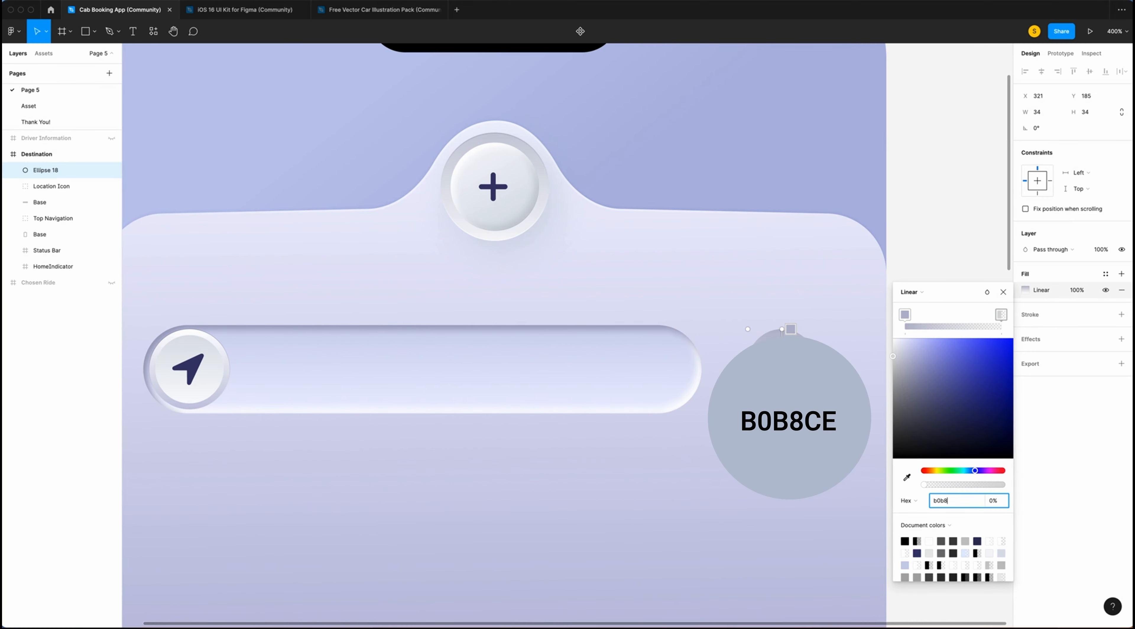
{"action": "type", "text": "ce"}
{"action": "key", "text": "Return"}
{"action": "left_click", "coordinate": [1000, 501]}
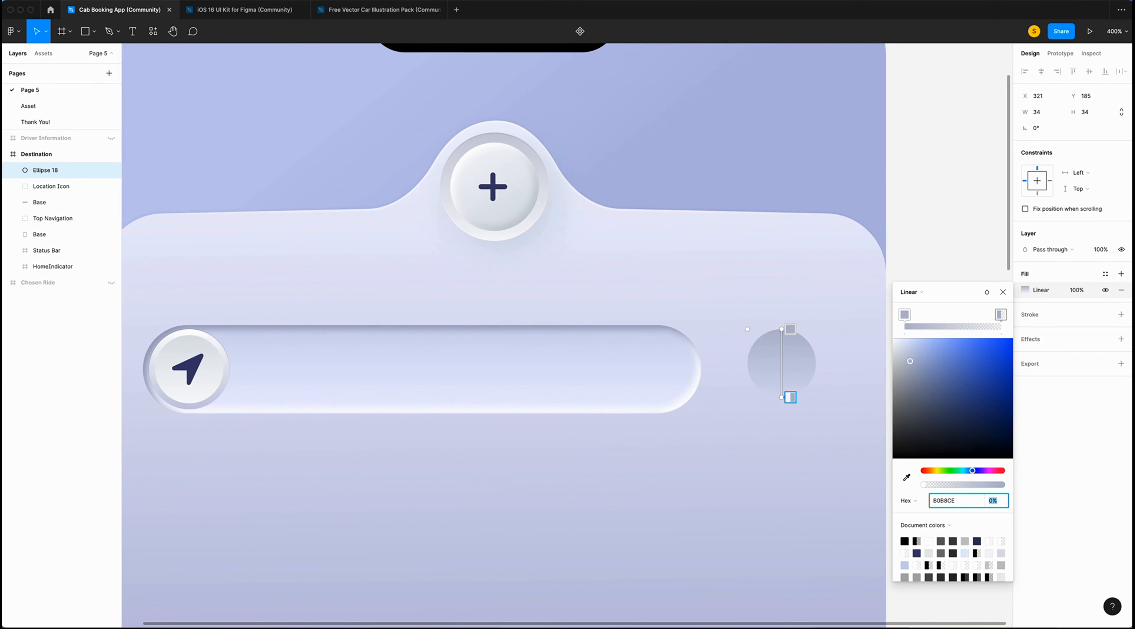
{"action": "key", "text": "ctrl+v"}
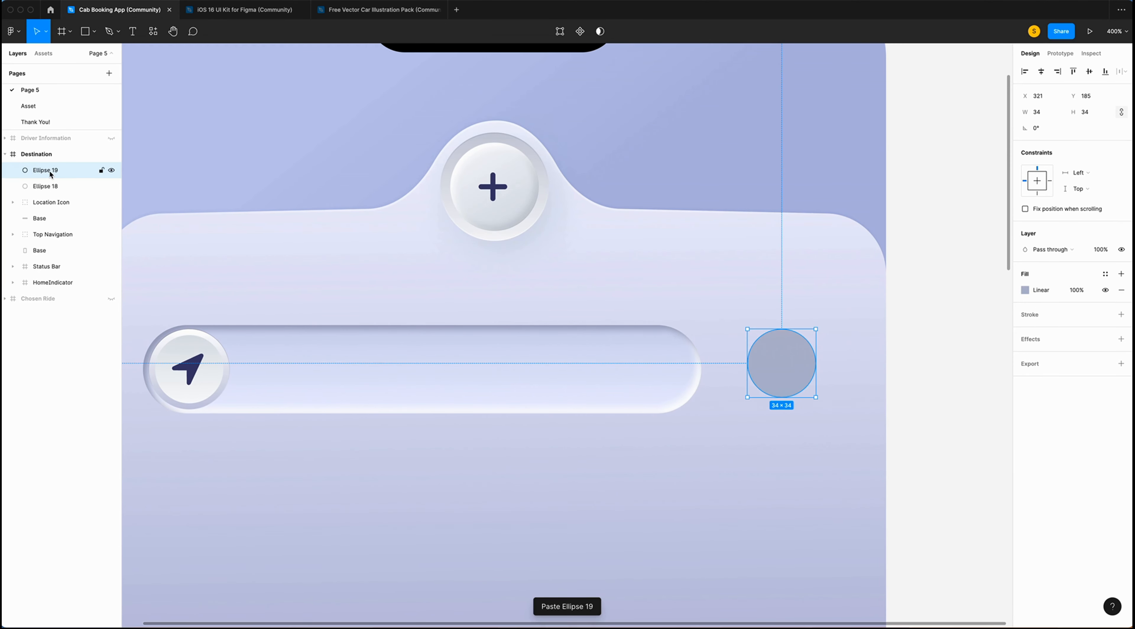
Resize the copied circle to 28×28 and centre it inside the larger circle.
{"action": "left_click", "coordinate": [1051, 117]}
{"action": "type", "text": "28"}
{"action": "key", "text": "Return"}
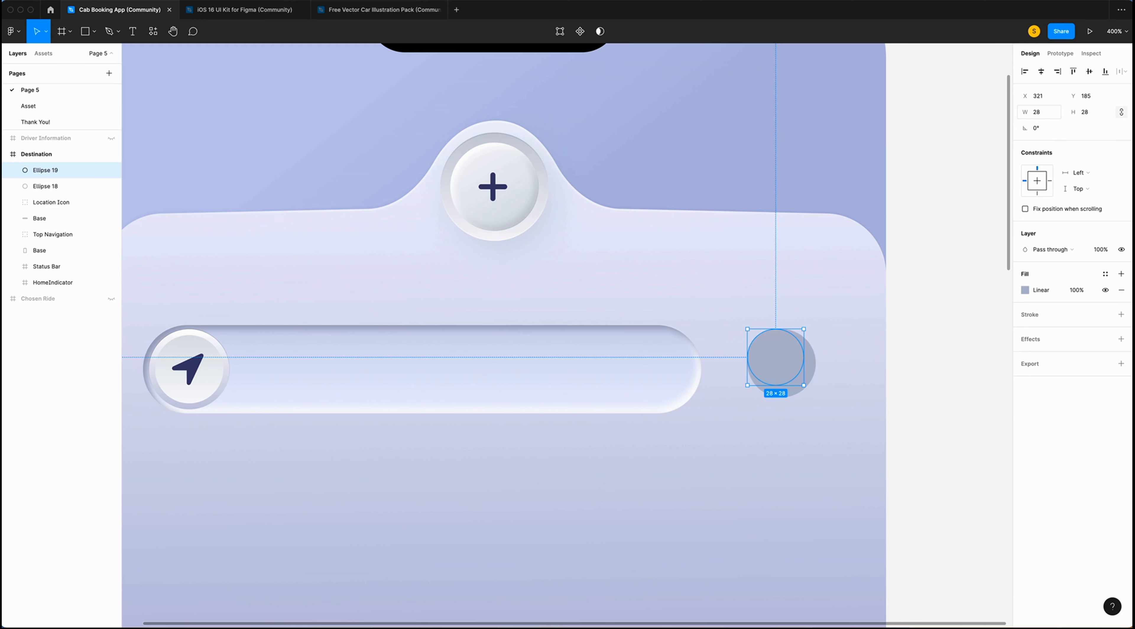
{"action": "left_click_drag", "start_coordinate": [780, 353], "coordinate": [786, 359]}
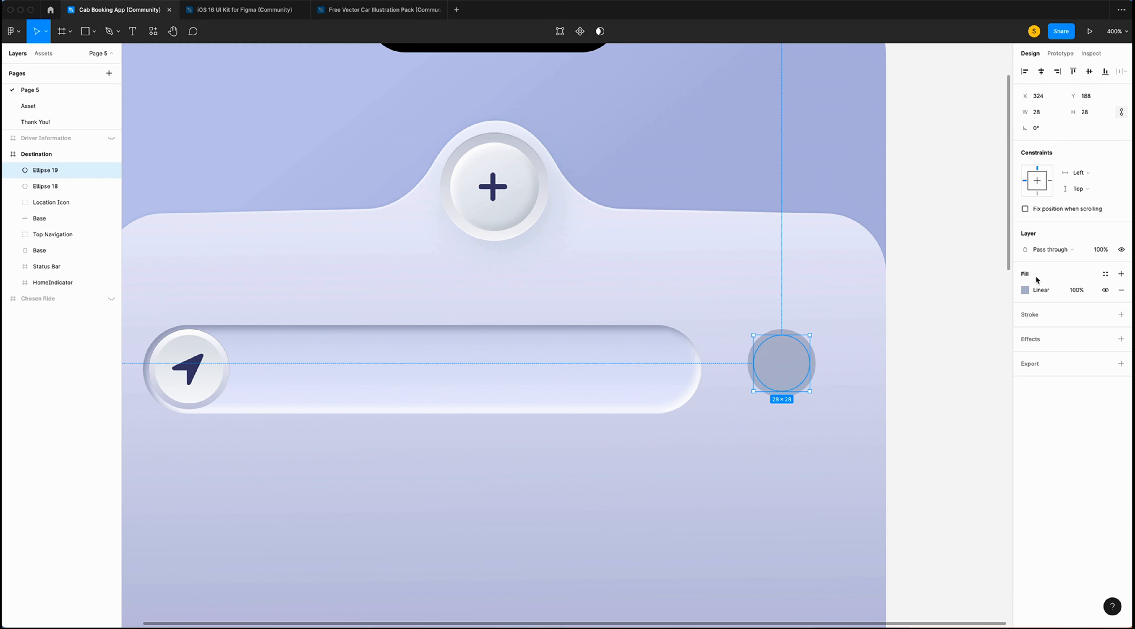
Set the small circle's gradient fill stops to E1E4E6 and F4F7FA.
{"action": "left_click", "coordinate": [1025, 290]}
{"action": "type", "text": "e"}
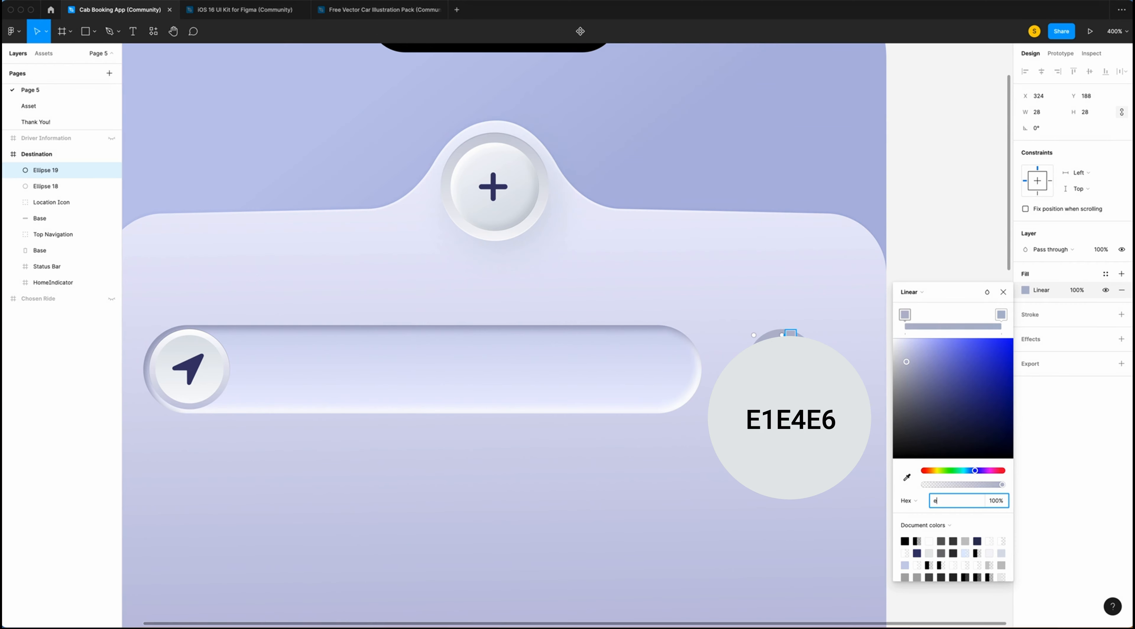
{"action": "type", "text": "1e4e6"}
{"action": "key", "text": "Return"}
{"action": "left_click", "coordinate": [1002, 315]}
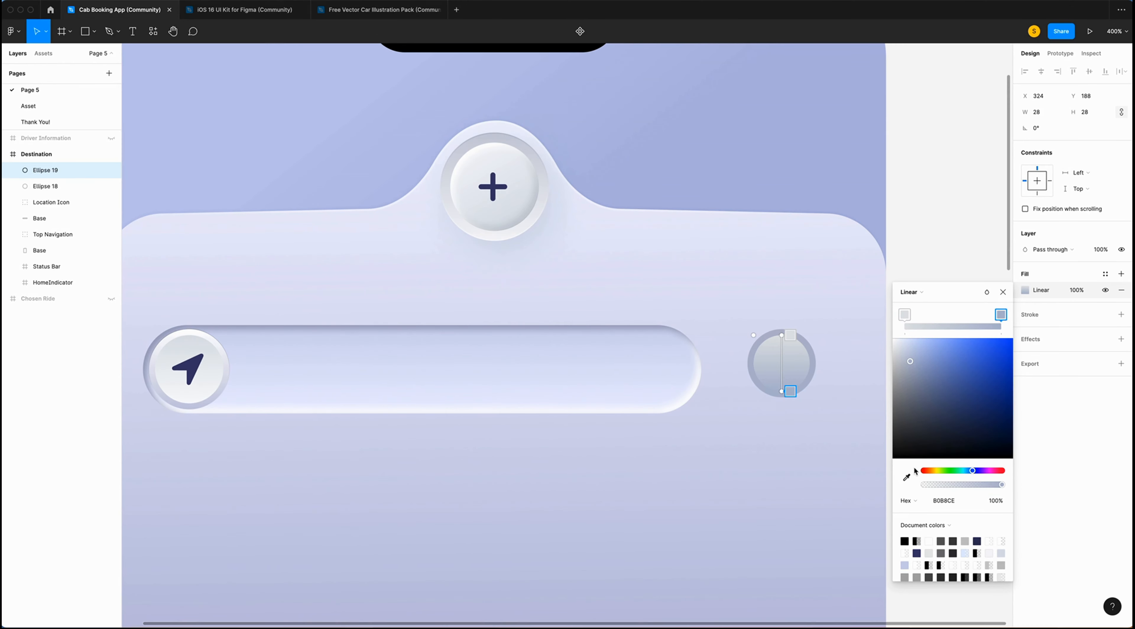
{"action": "left_click", "coordinate": [962, 500]}
{"action": "type", "text": "f4f7f"}
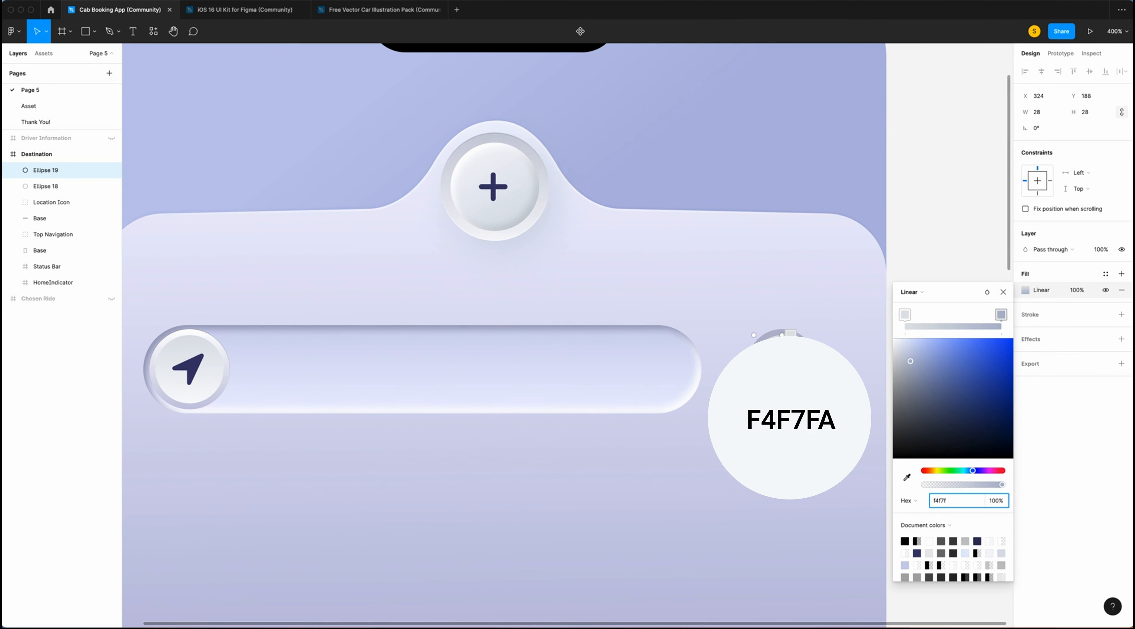
{"action": "type", "text": "a"}
{"action": "key", "text": "Return"}
Add a linear gradient stroke with Overlay blending and weight 1.5 to the small circle.
{"action": "left_click", "coordinate": [1121, 314]}
{"action": "left_click", "coordinate": [1026, 331]}
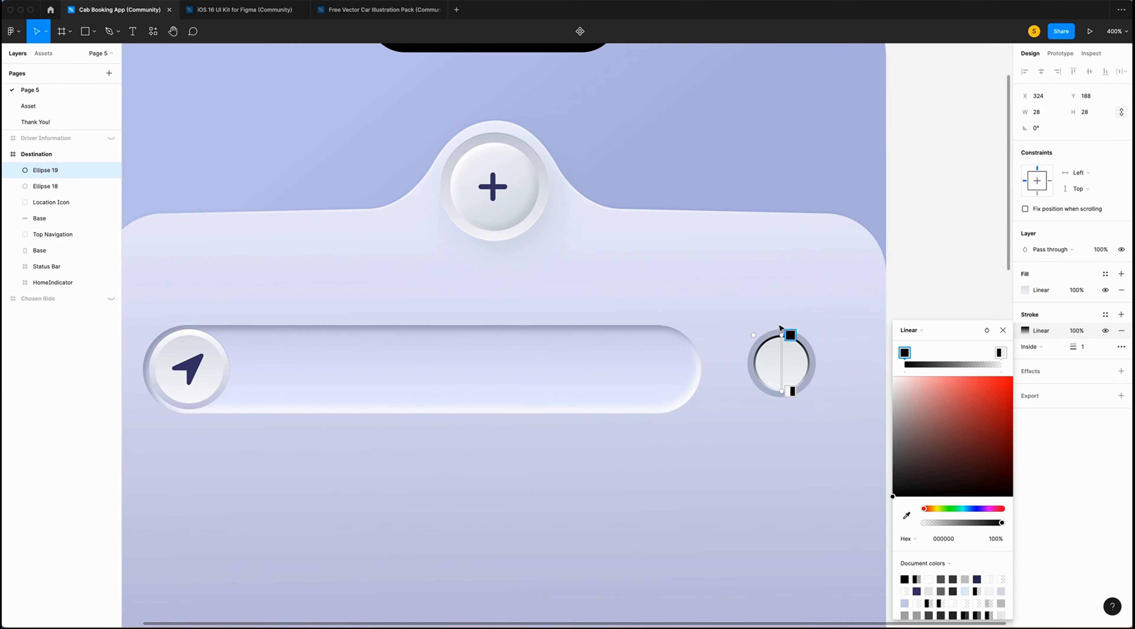
{"action": "left_click", "coordinate": [924, 523]}
{"action": "left_click", "coordinate": [792, 391]}
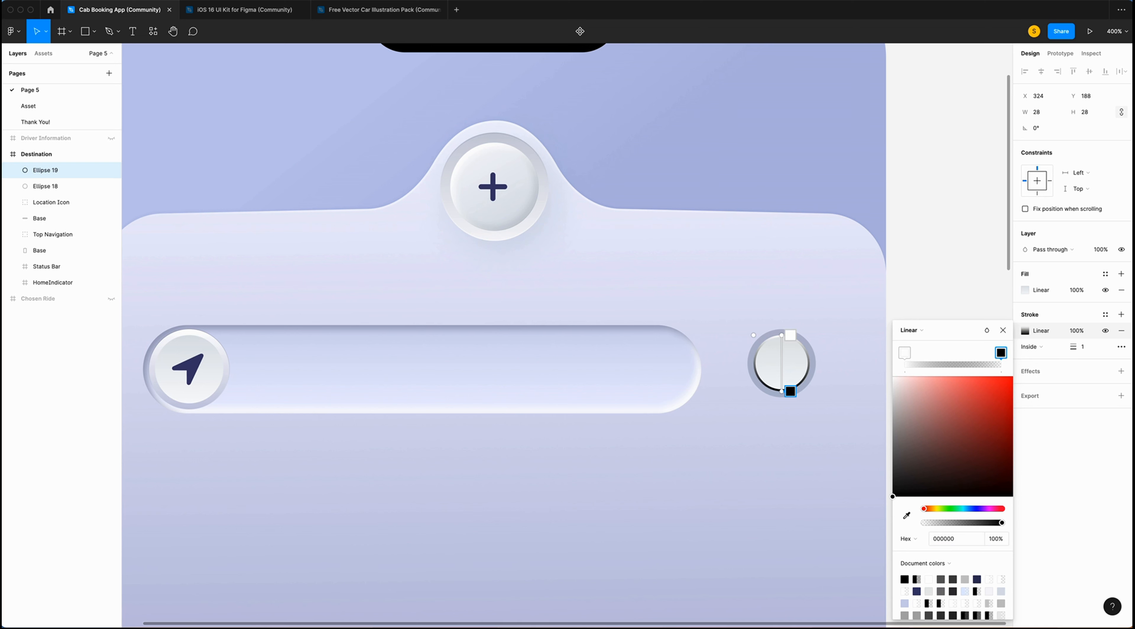
{"action": "left_click", "coordinate": [988, 330]}
{"action": "left_click", "coordinate": [1006, 440]}
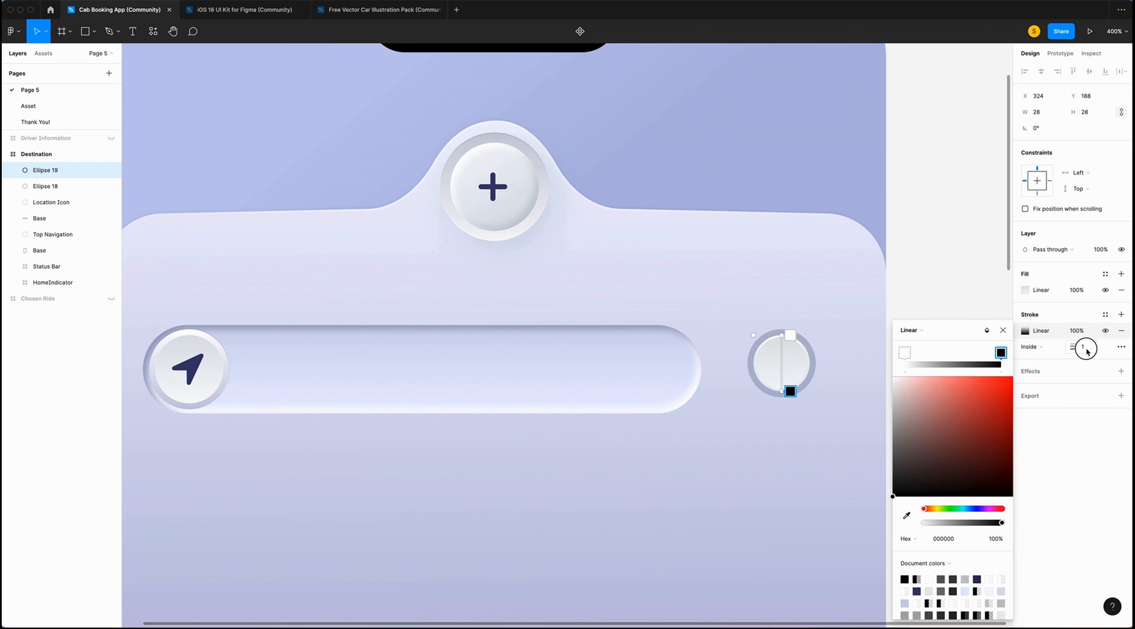
{"action": "left_click", "coordinate": [1082, 346]}
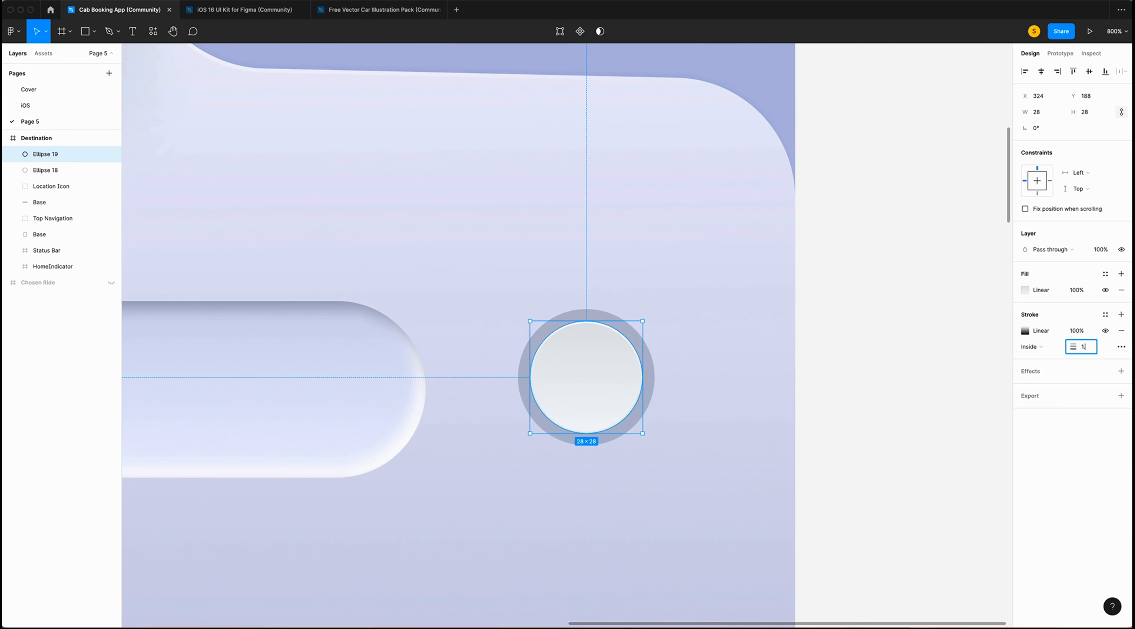
{"action": "type", "text": "1.5"}
{"action": "key", "text": "Return"}
Insert the 'more' ellipsis symbol from SF Symbols Browser at size 17.
{"action": "key", "text": "plus"}
{"action": "right_click", "coordinate": [758, 281]}
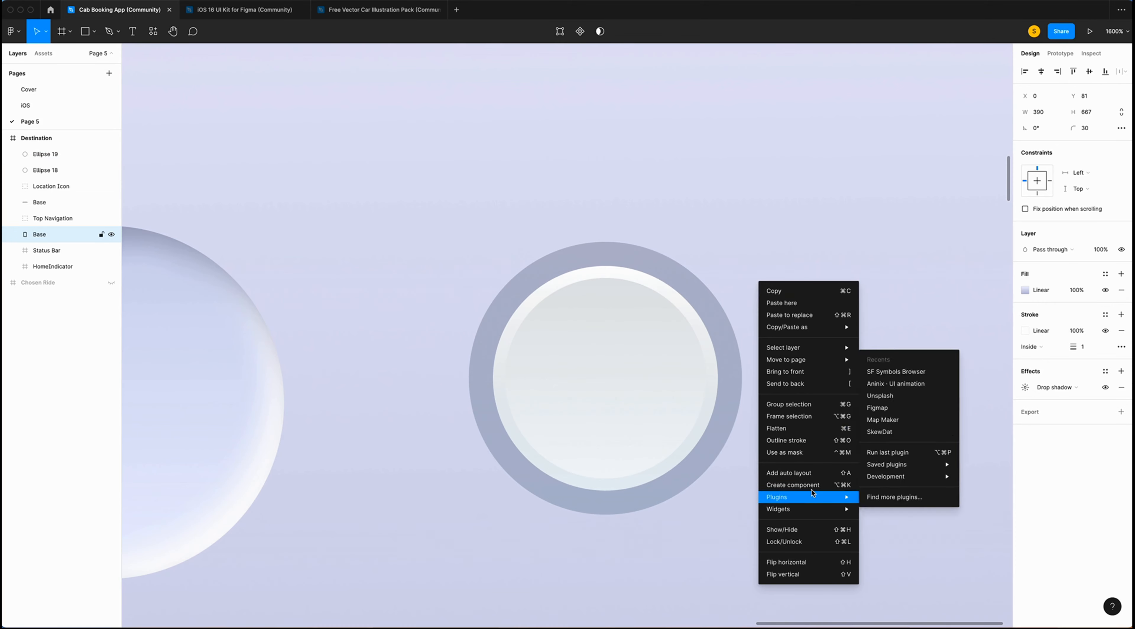
{"action": "mouse_move", "coordinate": [793, 497]}
{"action": "left_click", "coordinate": [897, 371]}
{"action": "type", "text": "more"}
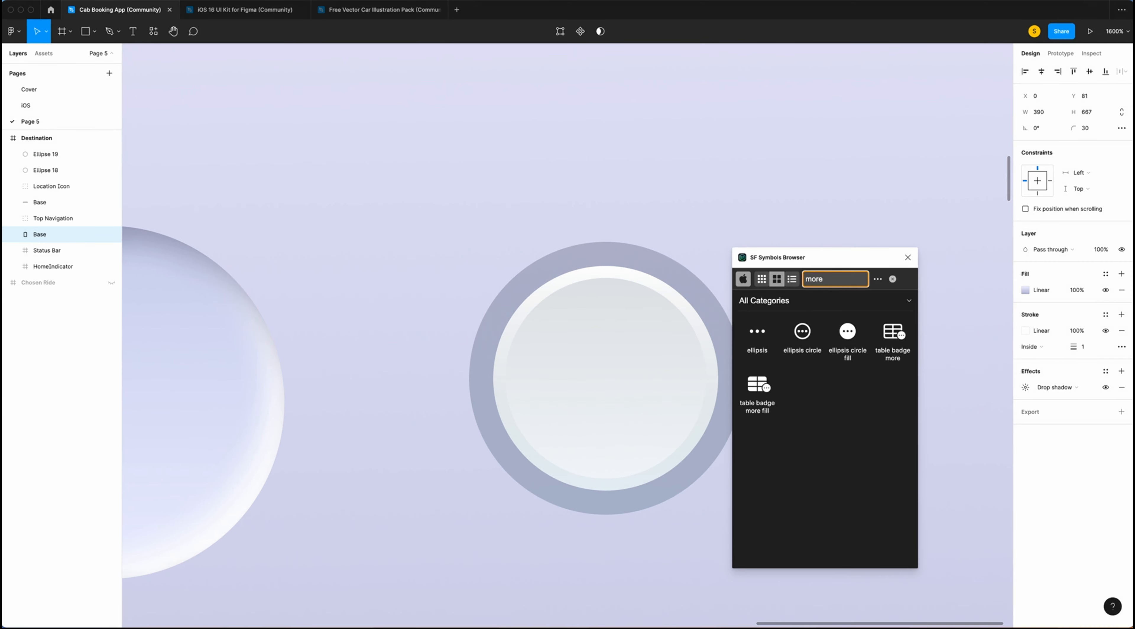
{"action": "left_click", "coordinate": [757, 334]}
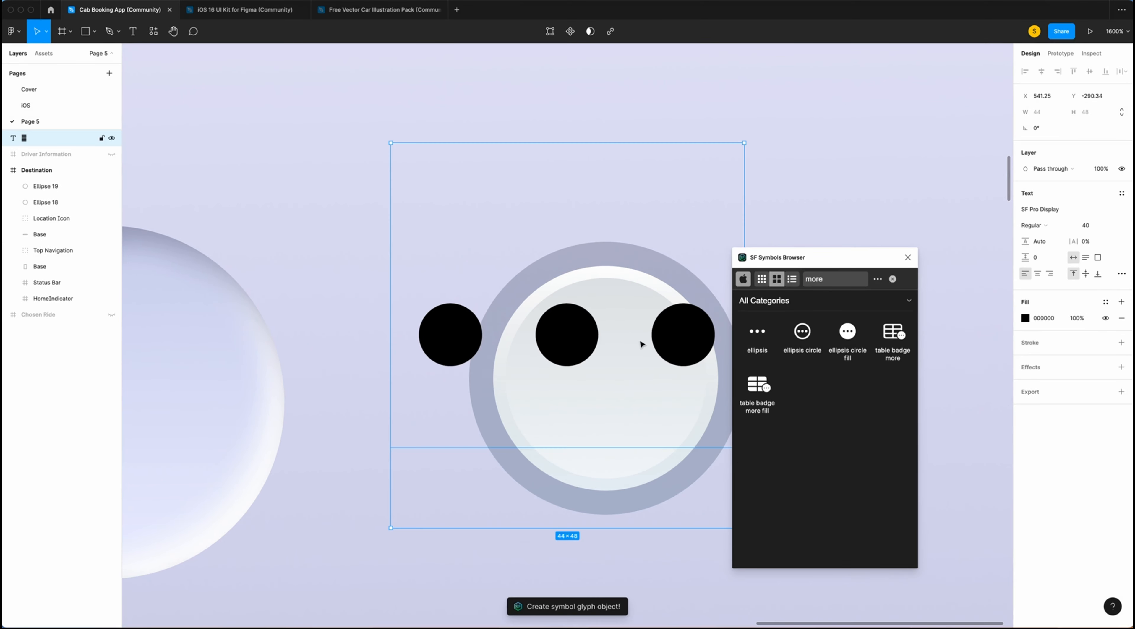
{"action": "left_click", "coordinate": [908, 257]}
{"action": "left_click", "coordinate": [1091, 226]}
{"action": "type", "text": "17"}
{"action": "key", "text": "Return"}
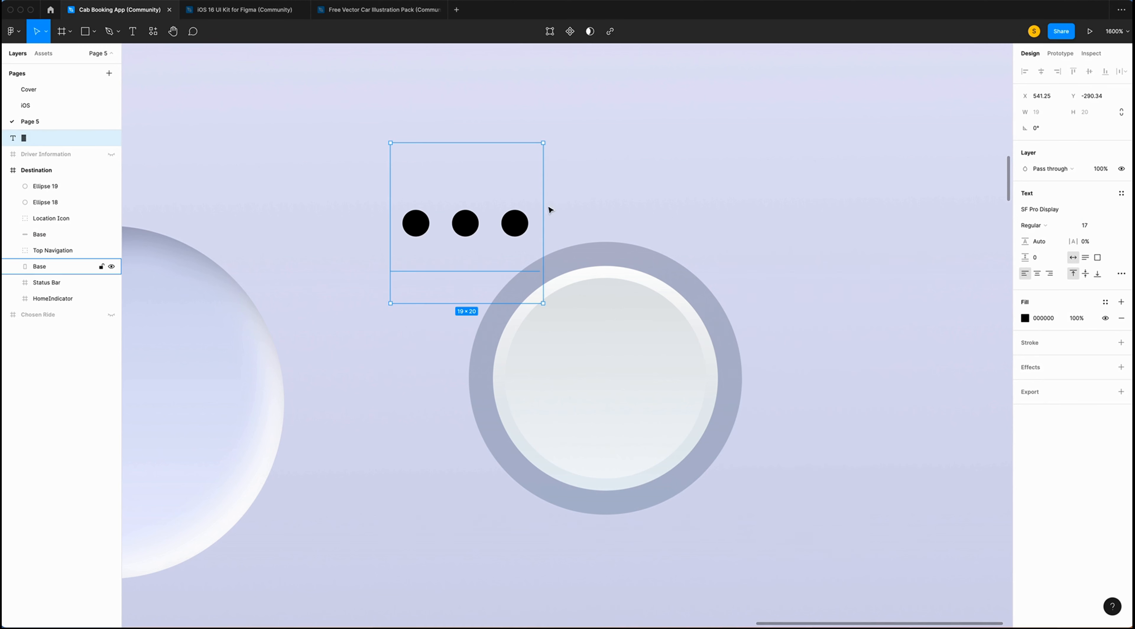
Move the three dots into the circle and colour them navy 383A69.
{"action": "left_click_drag", "start_coordinate": [531, 220], "coordinate": [663, 362]}
{"action": "left_click", "coordinate": [1040, 317]}
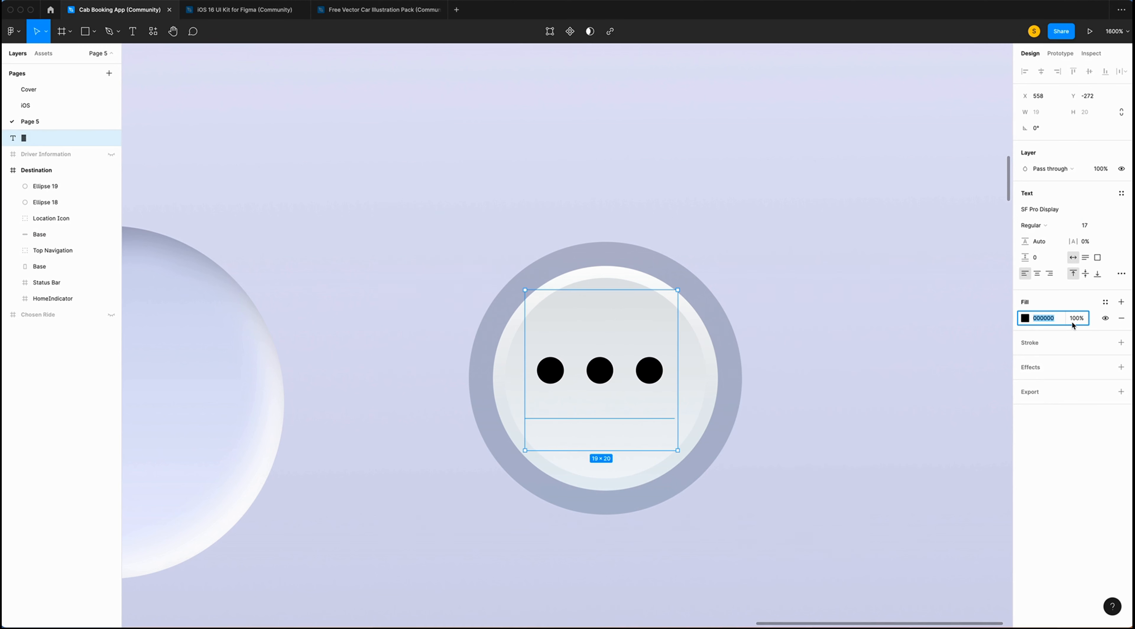
{"action": "type", "text": "383a69"}
{"action": "key", "text": "Return"}
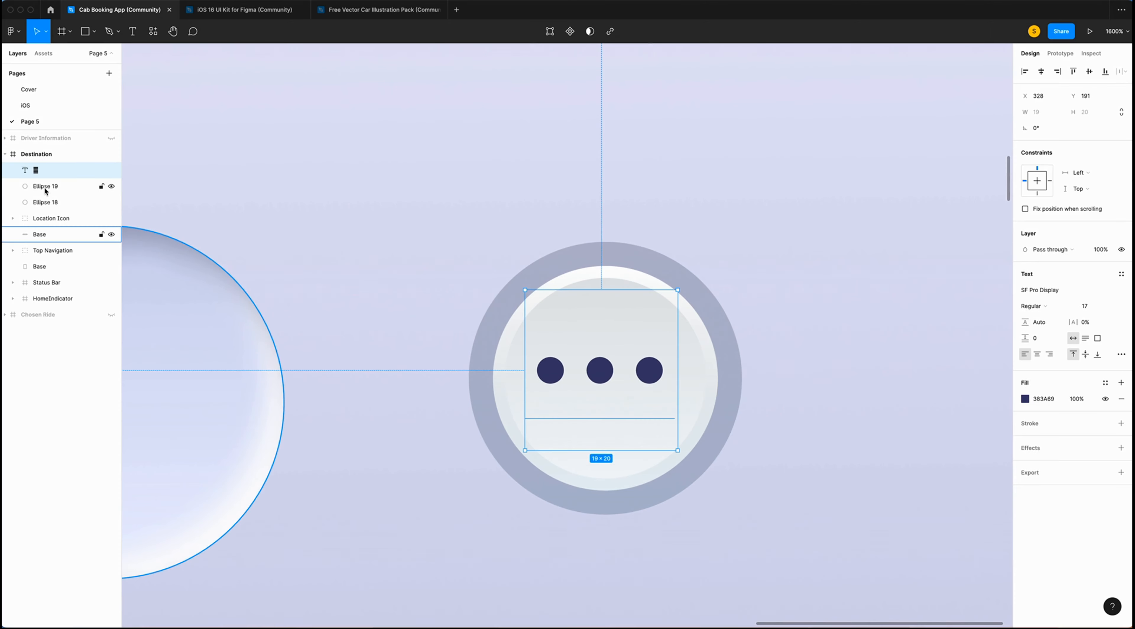
Group the dots with both circles as 'More Button' and centre the dots horizontally.
{"action": "left_click", "coordinate": [46, 186], "text": "shift"}
{"action": "left_click", "coordinate": [60, 202], "text": "shift"}
{"action": "key", "text": "ctrl+g"}
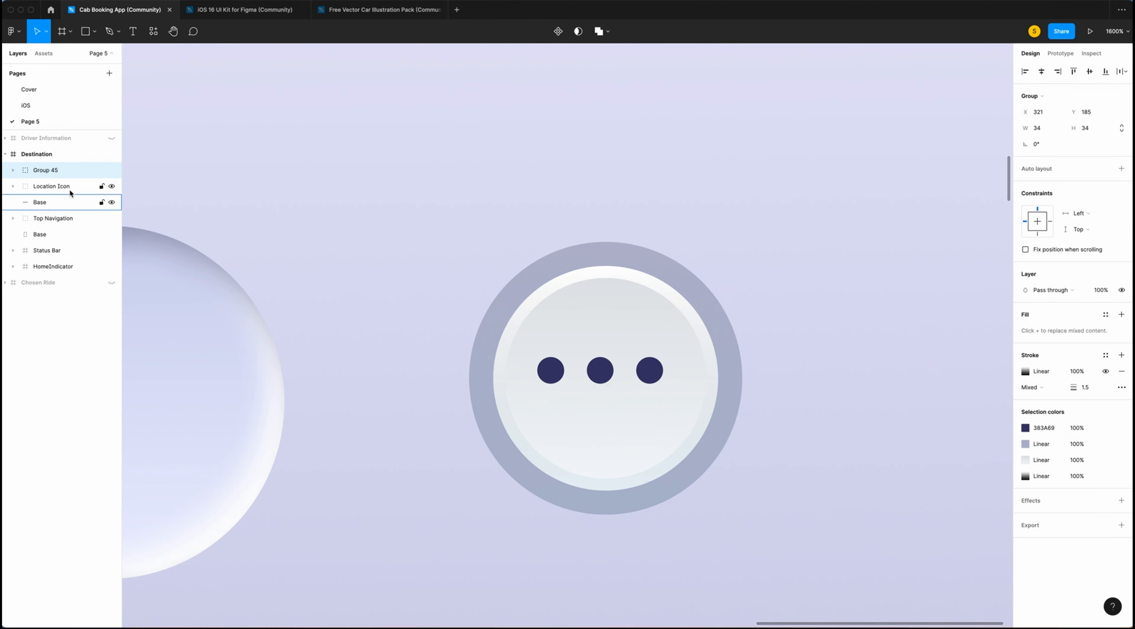
{"action": "double_click", "coordinate": [46, 170]}
{"action": "type", "text": "More Button"}
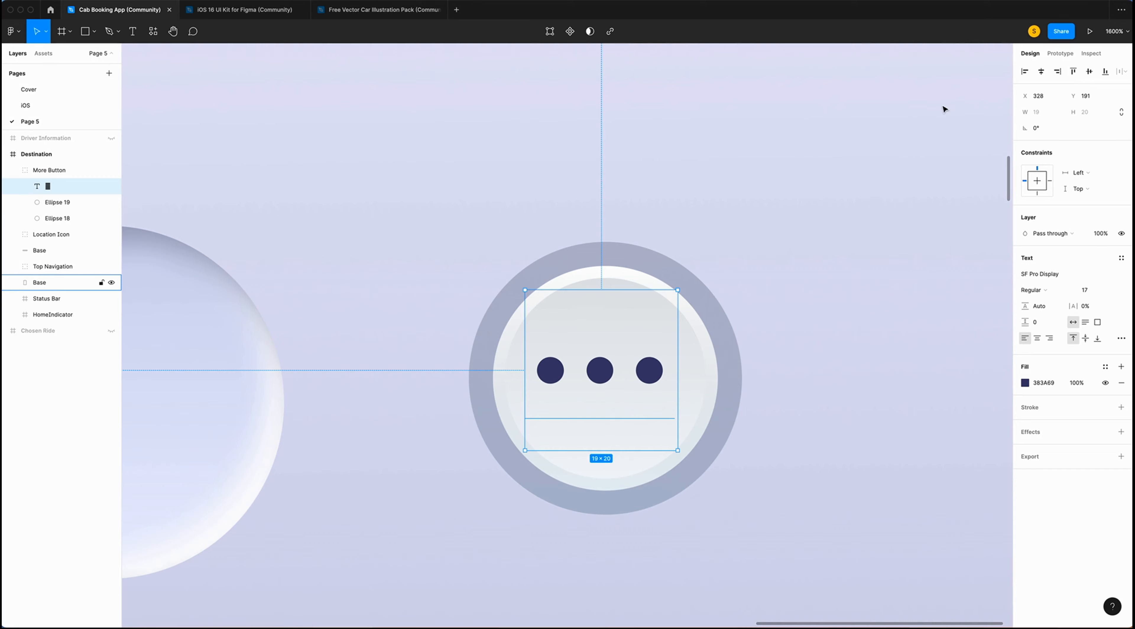
{"action": "left_click", "coordinate": [1042, 72]}
Centre the dots vertically, then give the outer ring a drop shadow with blur 0.2 at 20%.
{"action": "left_click", "coordinate": [1089, 72]}
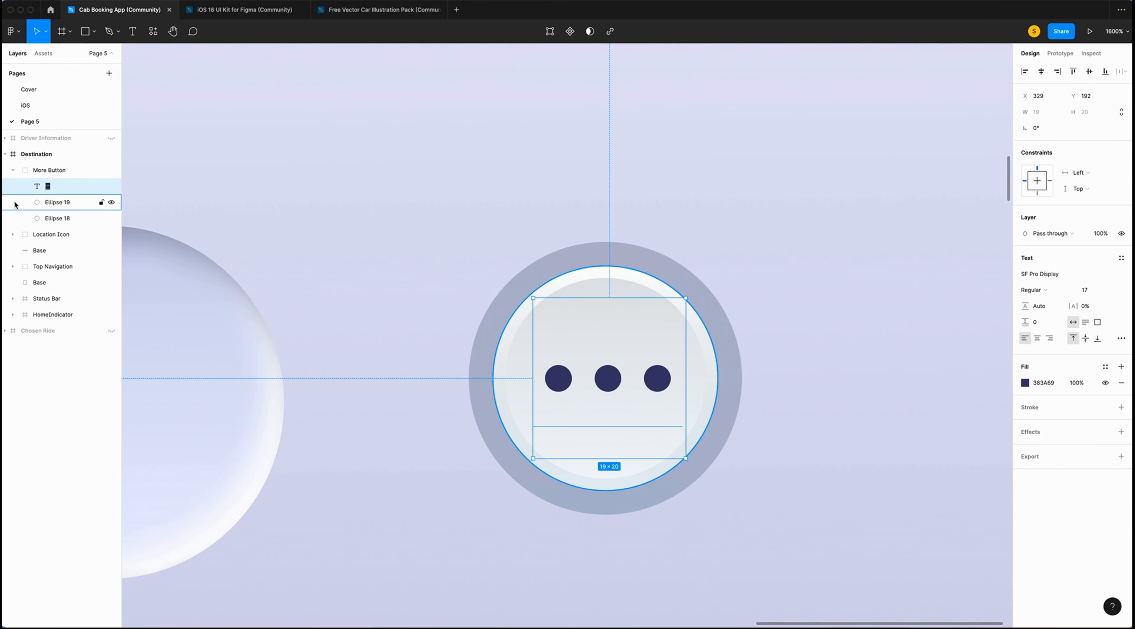
{"action": "left_click", "coordinate": [57, 202]}
{"action": "left_click", "coordinate": [656, 256]}
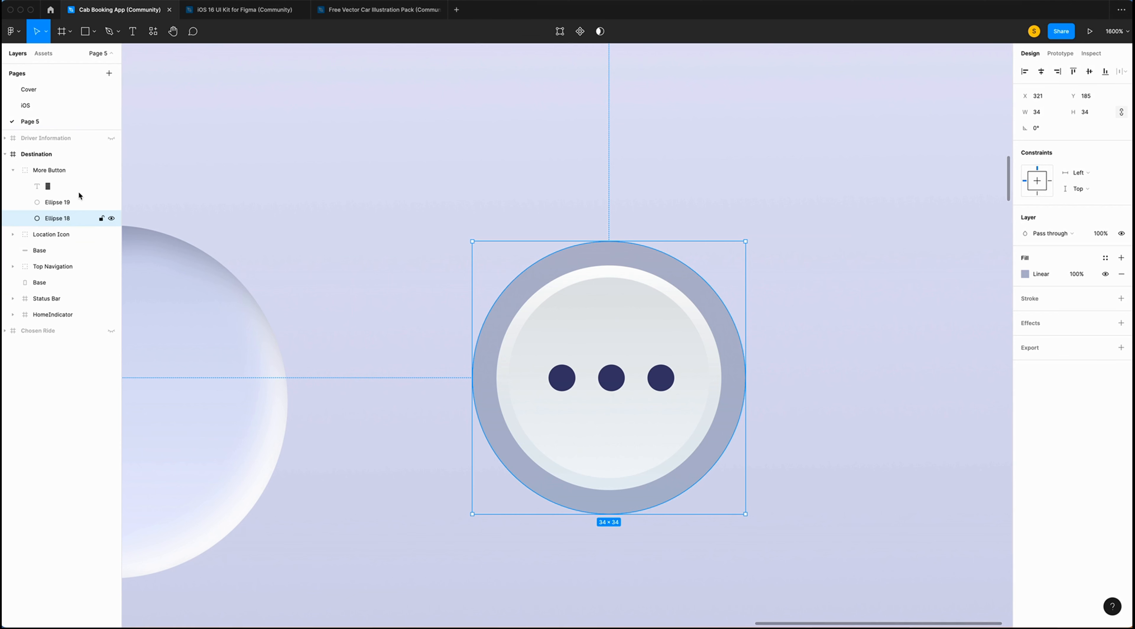
{"action": "scroll", "coordinate": [905, 304], "scroll_direction": "down", "scroll_amount": 1}
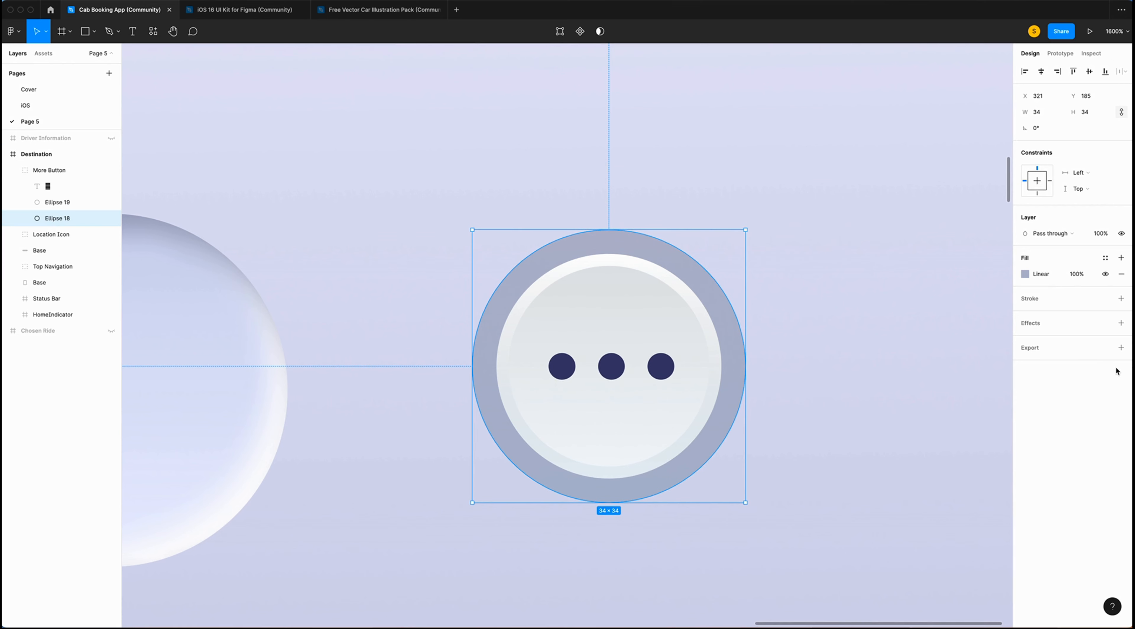
{"action": "left_click", "coordinate": [1034, 324]}
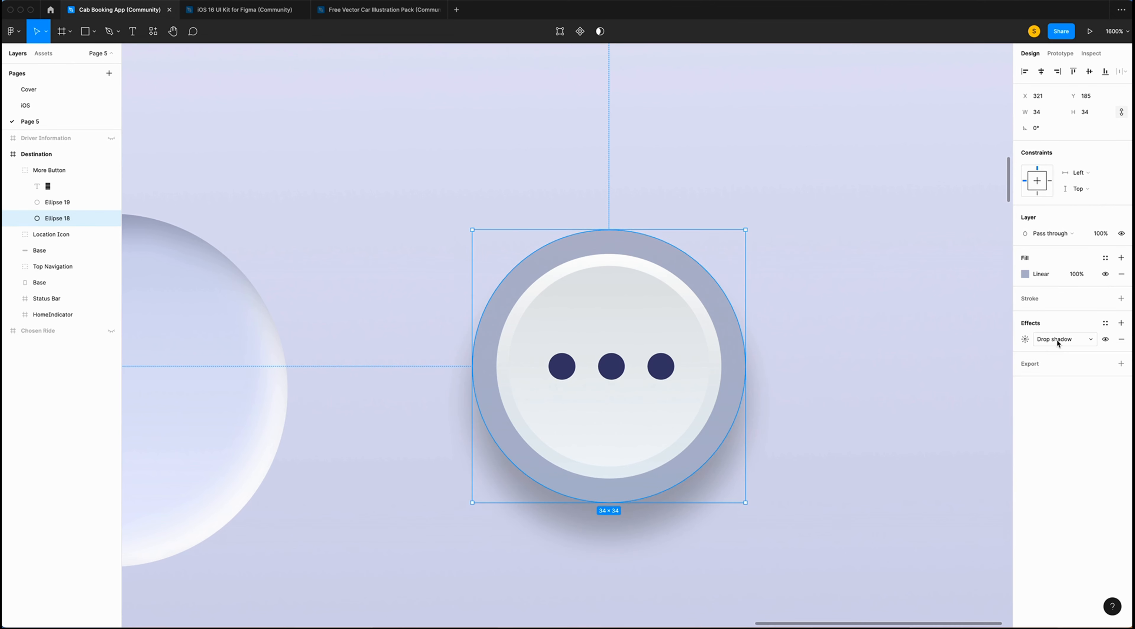
{"action": "left_click", "coordinate": [1044, 343]}
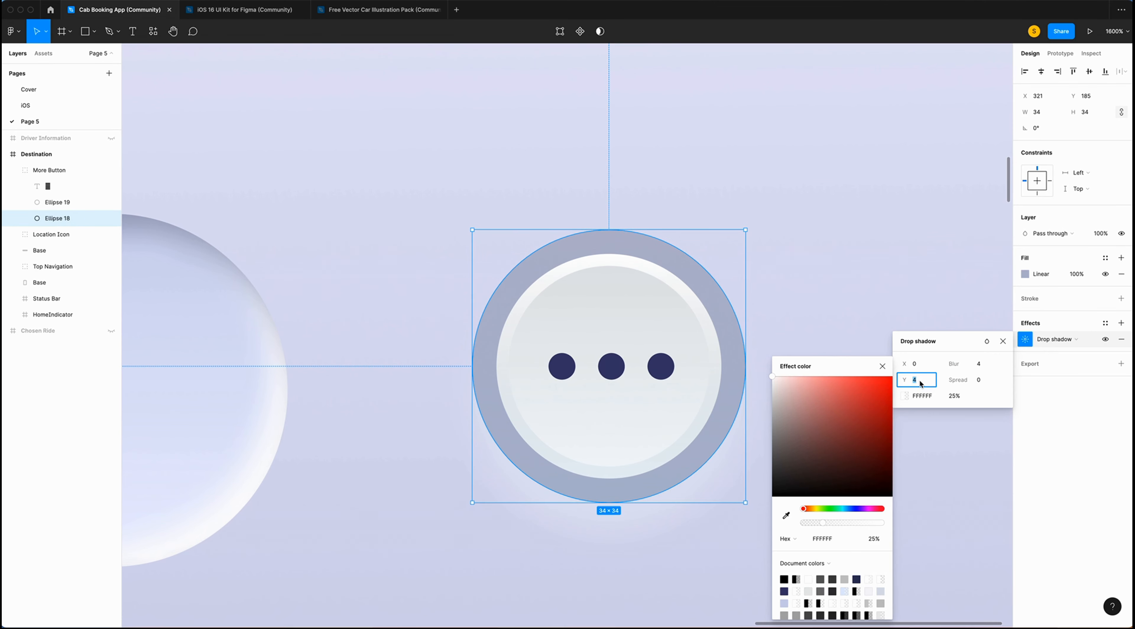
{"action": "left_click", "coordinate": [983, 367]}
{"action": "type", "text": "0.2"}
{"action": "key", "text": "Return"}
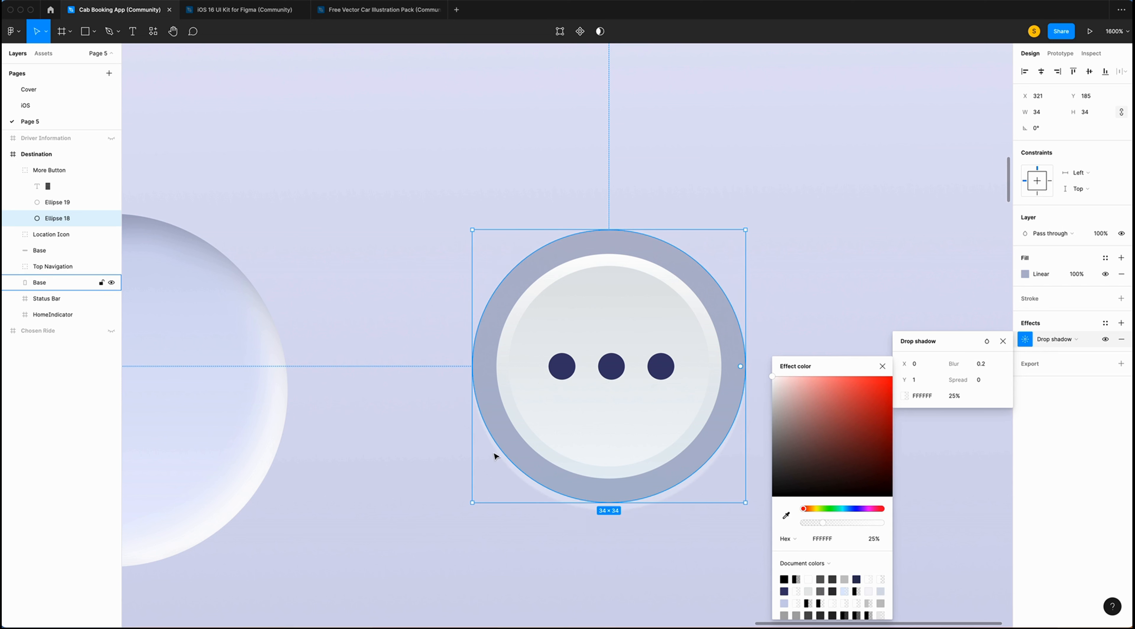
{"action": "type", "text": "20"}
{"action": "key", "text": "Return"}
{"action": "left_click", "coordinate": [913, 324]}
Add a second ring shadow with offset 4, blur 18, 100% opacity and Overlay blending.
{"action": "left_click", "coordinate": [1122, 371]}
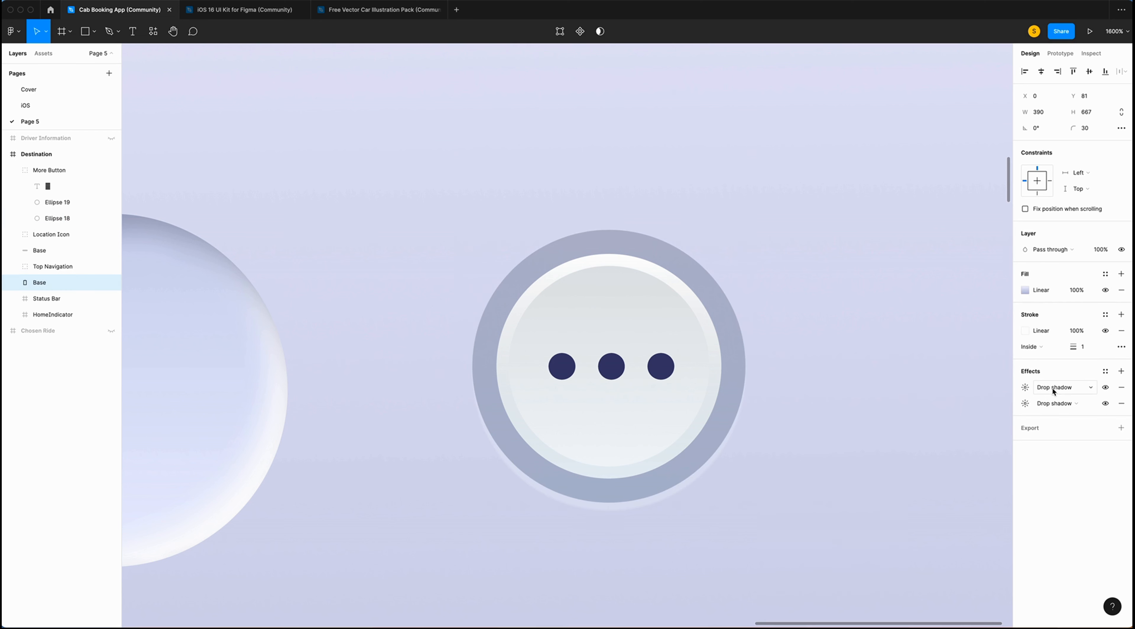
{"action": "left_click", "coordinate": [1025, 387]}
{"action": "left_click", "coordinate": [922, 365]}
{"action": "type", "text": "4"}
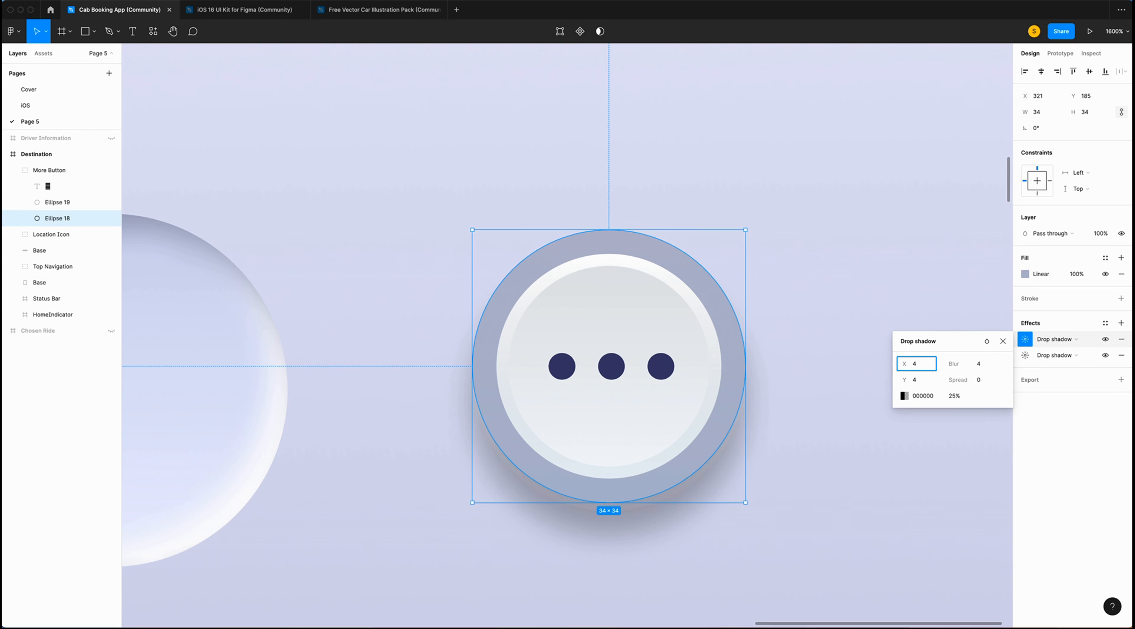
{"action": "left_click", "coordinate": [983, 366]}
{"action": "type", "text": "18"}
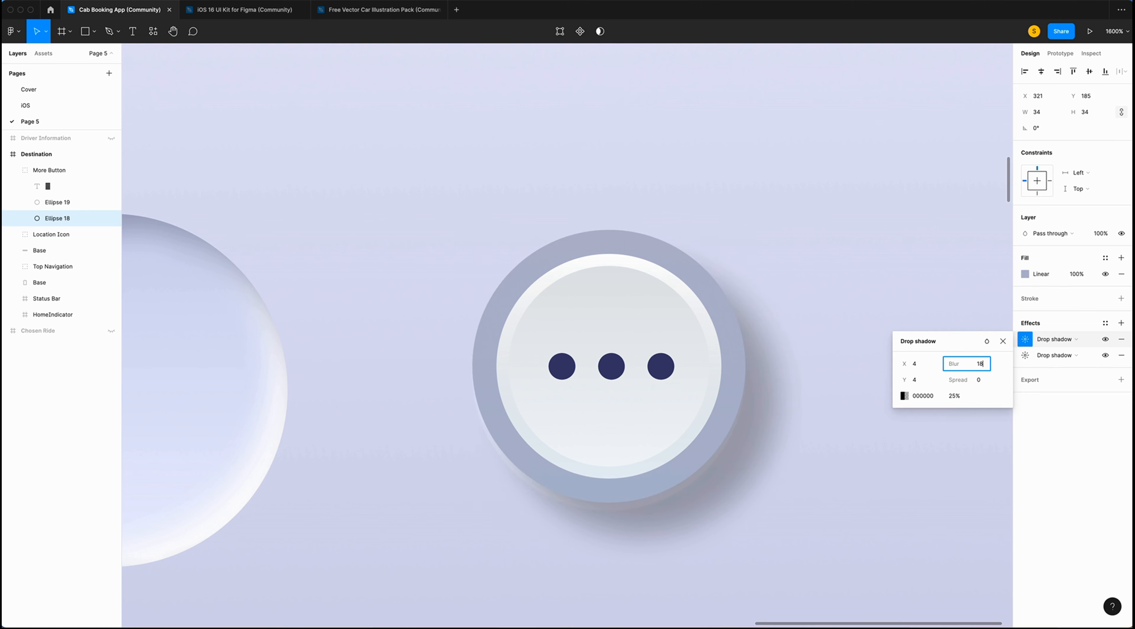
{"action": "left_click", "coordinate": [955, 395]}
{"action": "type", "text": "100"}
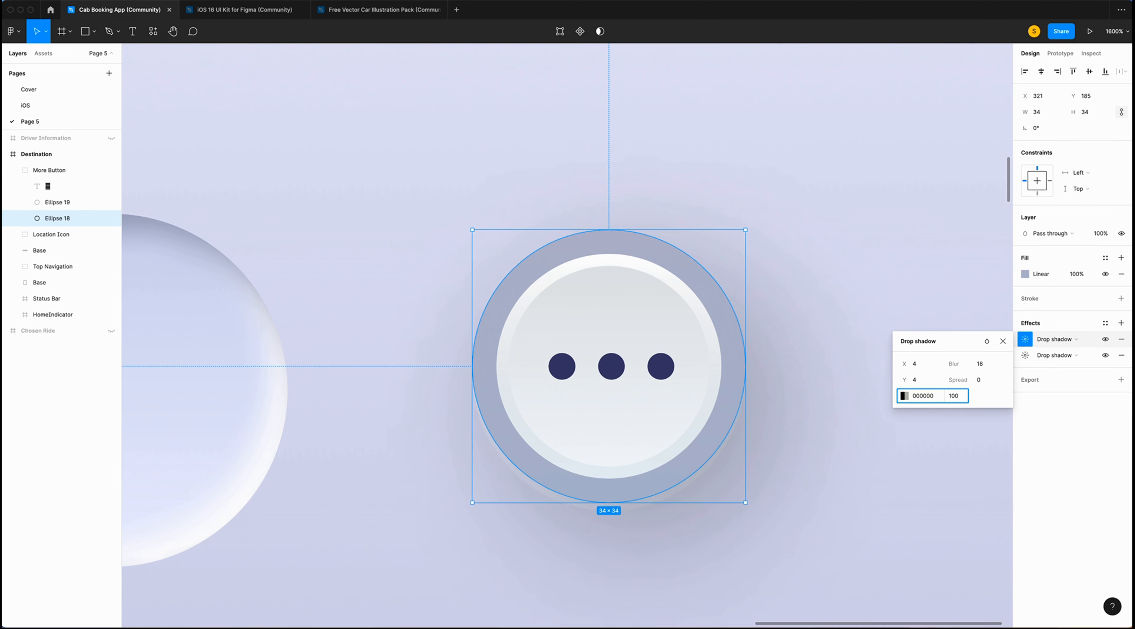
{"action": "left_click", "coordinate": [988, 342]}
{"action": "left_click", "coordinate": [1010, 453]}
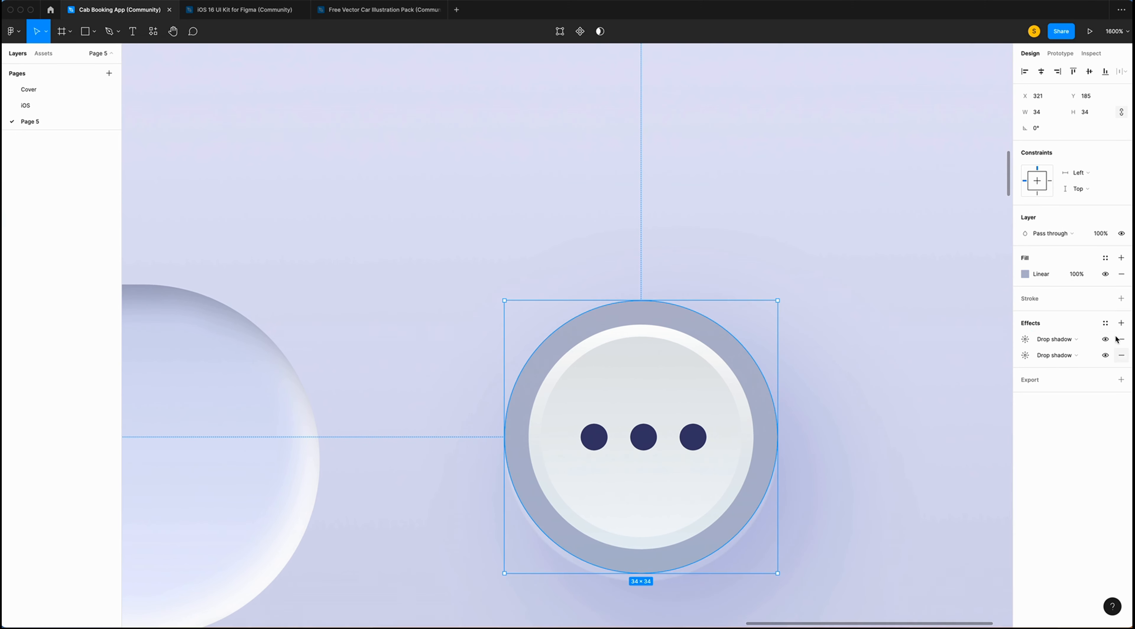
Add a third white ring shadow at X -4, Y -4, blur 10, 50% opacity.
{"action": "left_click", "coordinate": [1122, 323]}
{"action": "left_click", "coordinate": [1026, 339]}
{"action": "left_click", "coordinate": [917, 363]}
{"action": "type", "text": "-4"}
{"action": "left_click", "coordinate": [925, 380]}
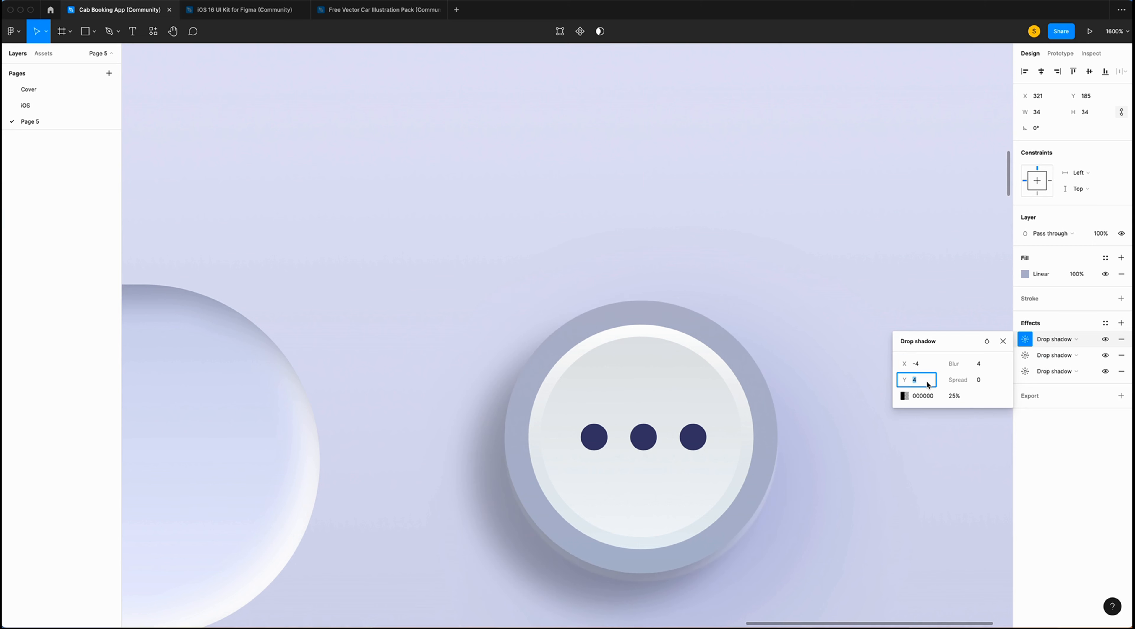
{"action": "type", "text": "-4"}
{"action": "left_click", "coordinate": [979, 363]}
{"action": "type", "text": "10"}
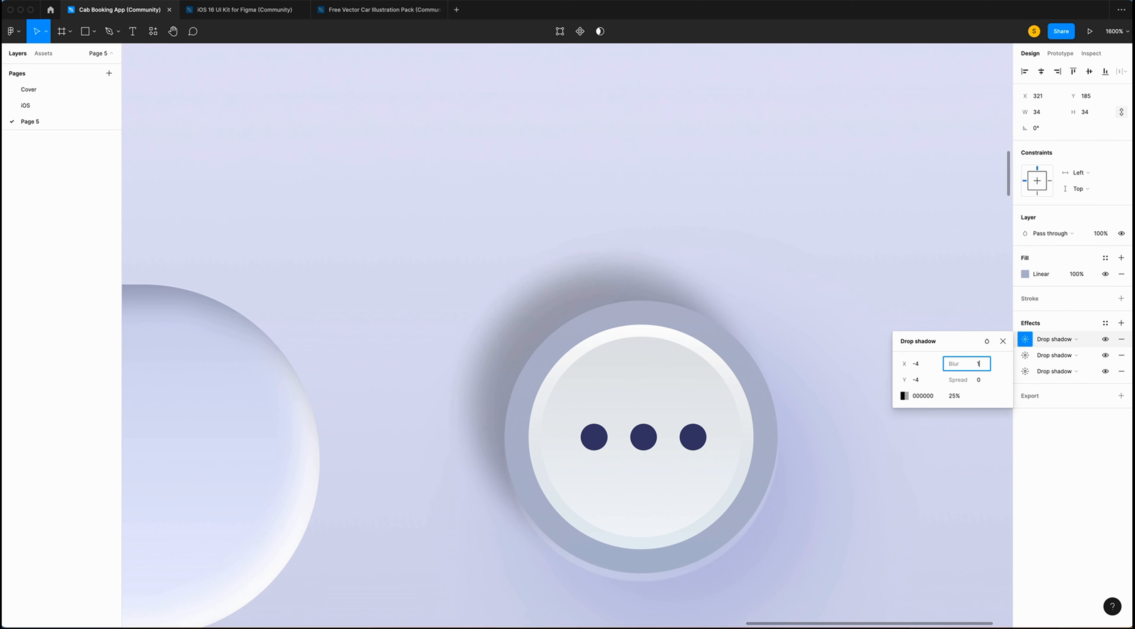
{"action": "key", "text": "Return"}
{"action": "left_click", "coordinate": [904, 396]}
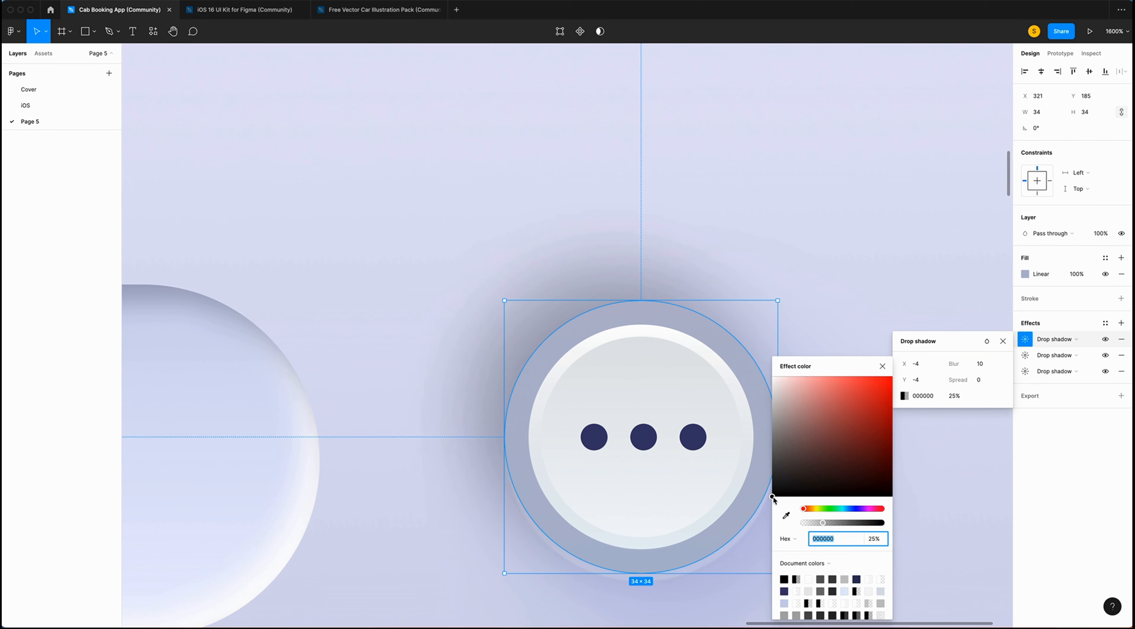
{"action": "left_click_drag", "start_coordinate": [773, 497], "coordinate": [773, 377]}
{"action": "left_click", "coordinate": [954, 396]}
{"action": "type", "text": "50"}
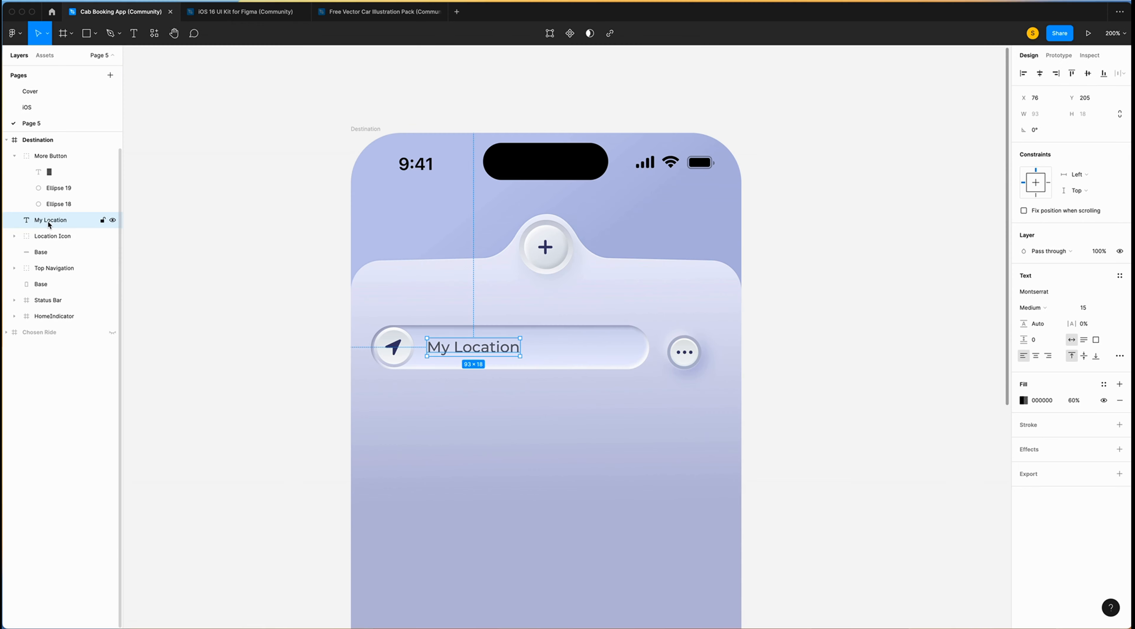
Group the My Location text, Location Icon and Base together.
{"action": "left_click", "coordinate": [53, 236], "text": "shift"}
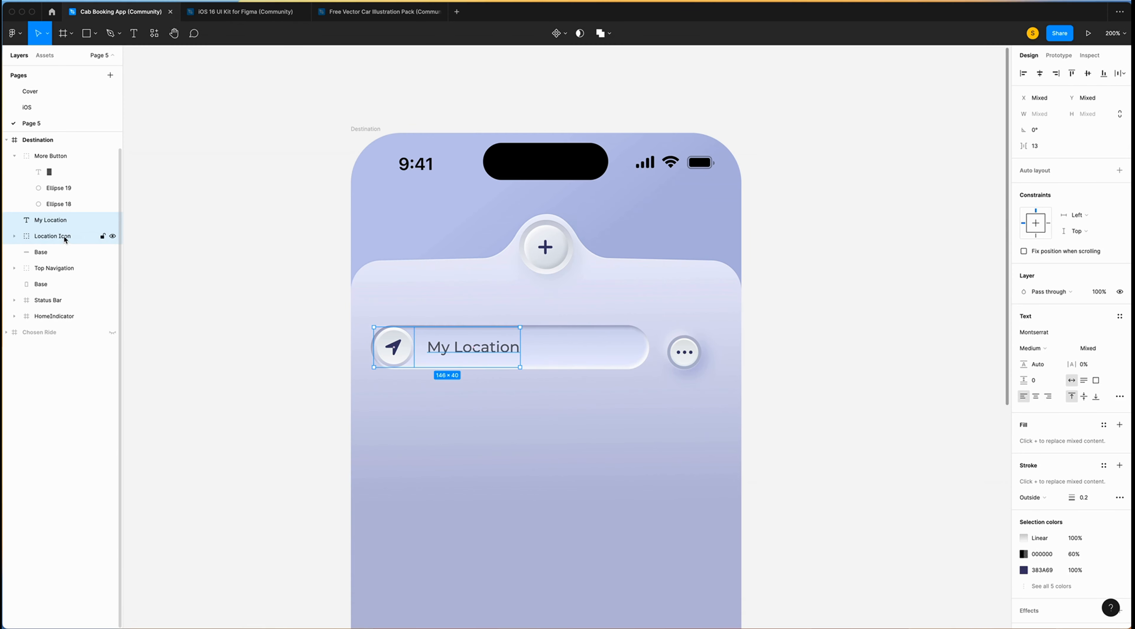
{"action": "left_click", "coordinate": [44, 254], "text": "shift"}
{"action": "key", "text": "ctrl+g"}
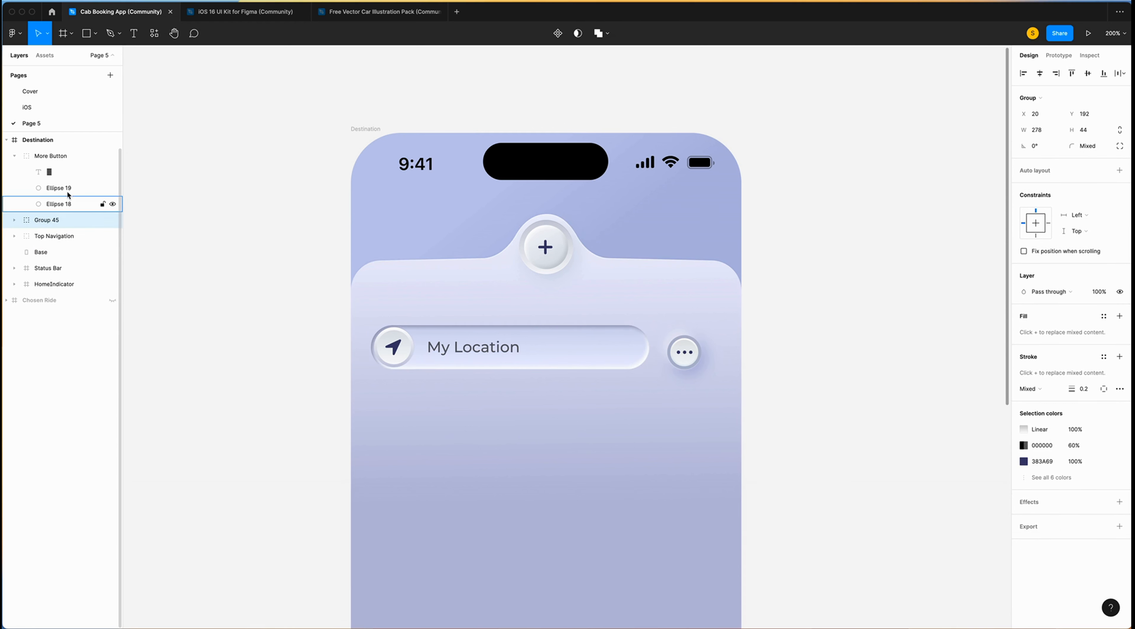
Wrap the More Button in a 44×44 frame named 'More' with the button centred.
{"action": "left_click", "coordinate": [47, 157]}
{"action": "left_click", "coordinate": [14, 156]}
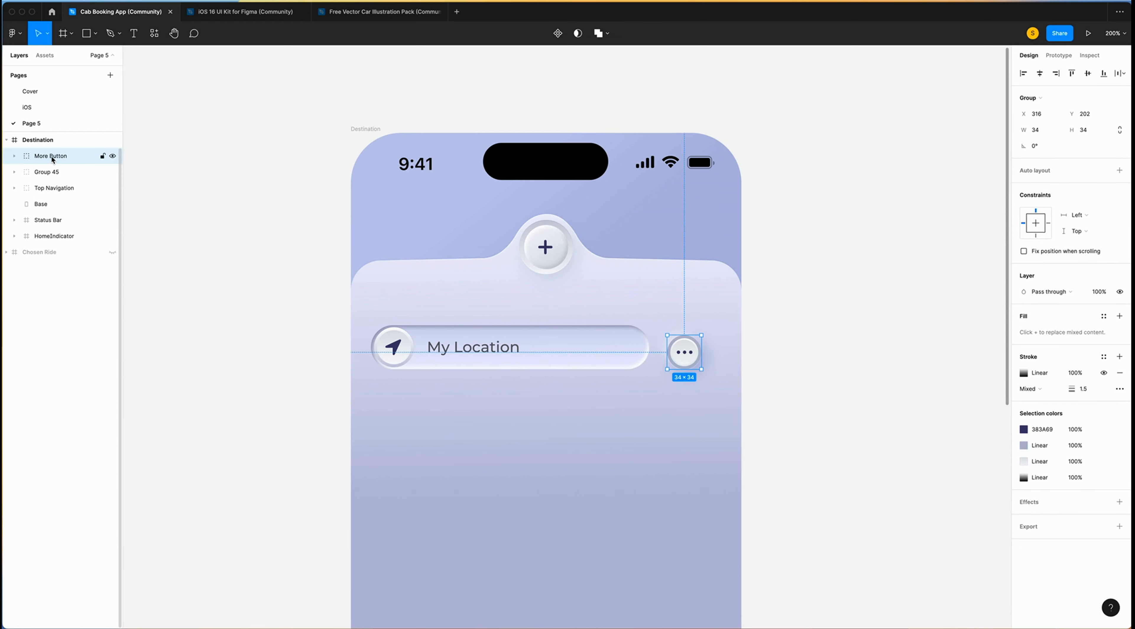
{"action": "right_click", "coordinate": [50, 157]}
{"action": "left_click", "coordinate": [79, 267]}
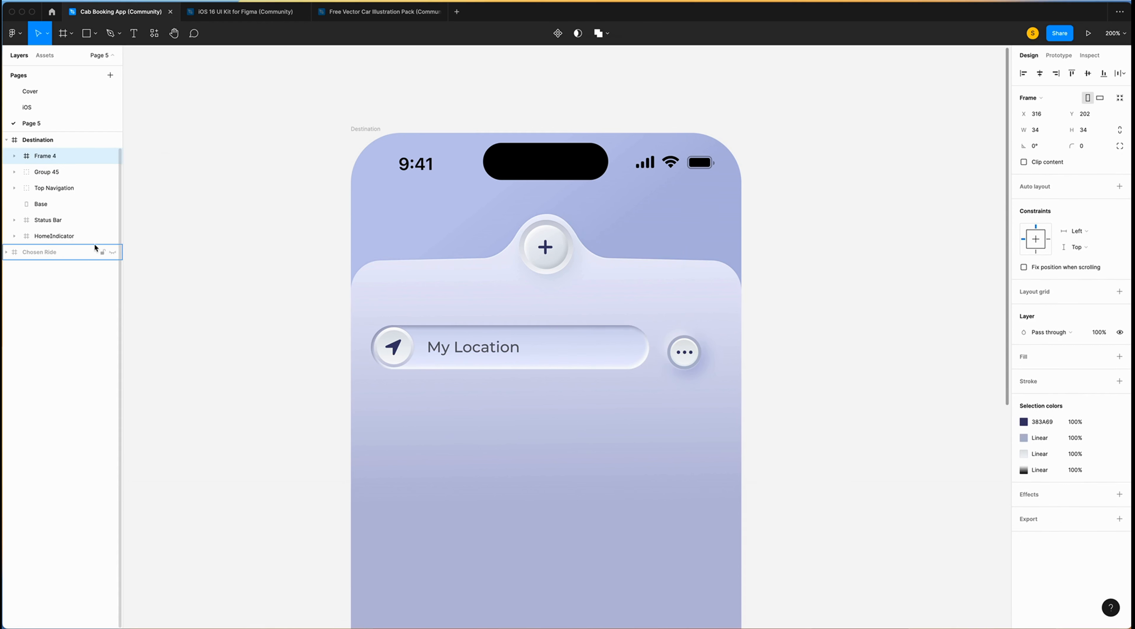
{"action": "left_click", "coordinate": [1036, 130]}
{"action": "type", "text": "44"}
{"action": "key", "text": "Tab"}
{"action": "type", "text": "44"}
{"action": "left_click", "coordinate": [14, 157]}
{"action": "left_click", "coordinate": [62, 172]}
{"action": "left_click", "coordinate": [1041, 74]}
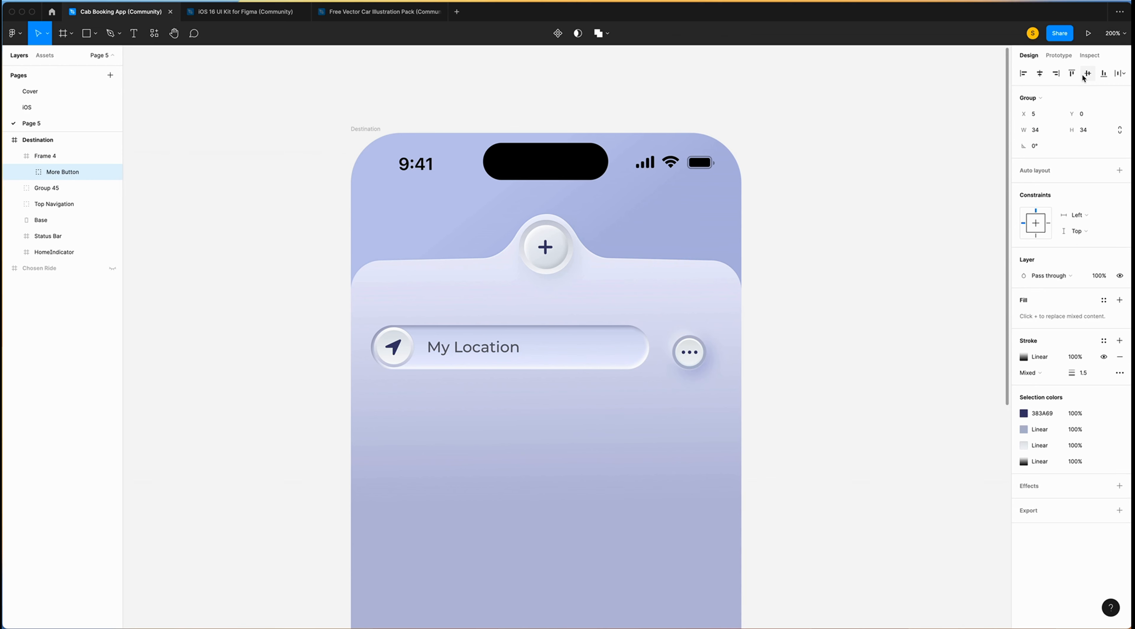
{"action": "left_click", "coordinate": [1088, 74]}
{"action": "double_click", "coordinate": [49, 158]}
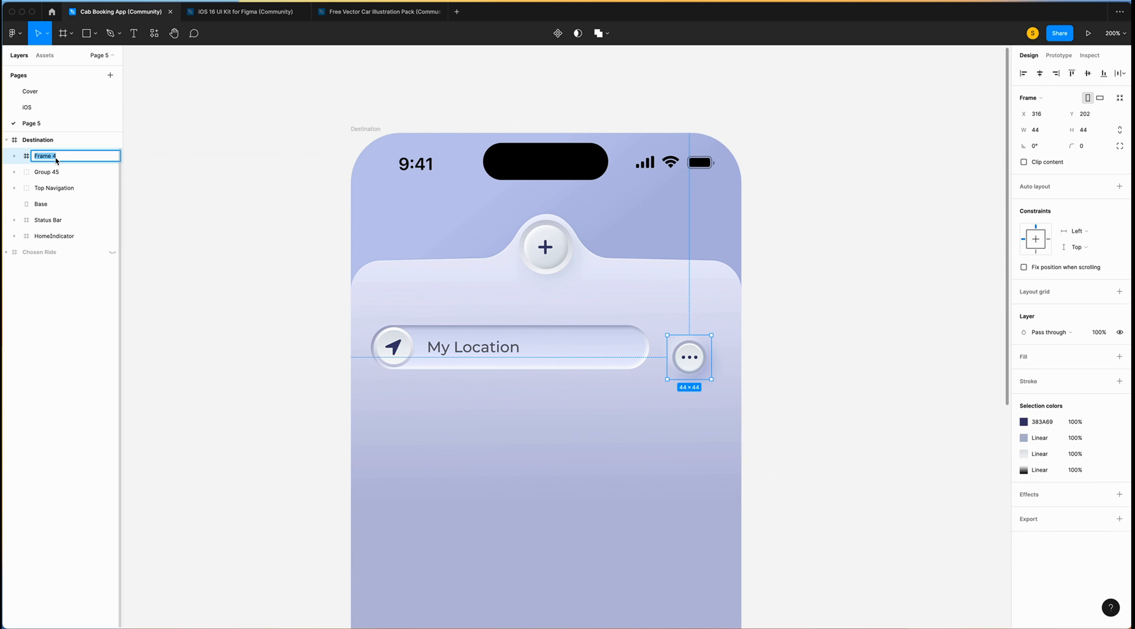
{"action": "type", "text": "mOREMore"}
Put the location bar group and More frame in an auto-layout row with spacing 8.
{"action": "key", "text": "Return"}
{"action": "left_click", "coordinate": [47, 171], "text": "shift"}
{"action": "key", "text": "shift+a"}
{"action": "left_click", "coordinate": [1049, 238]}
{"action": "type", "text": "8"}
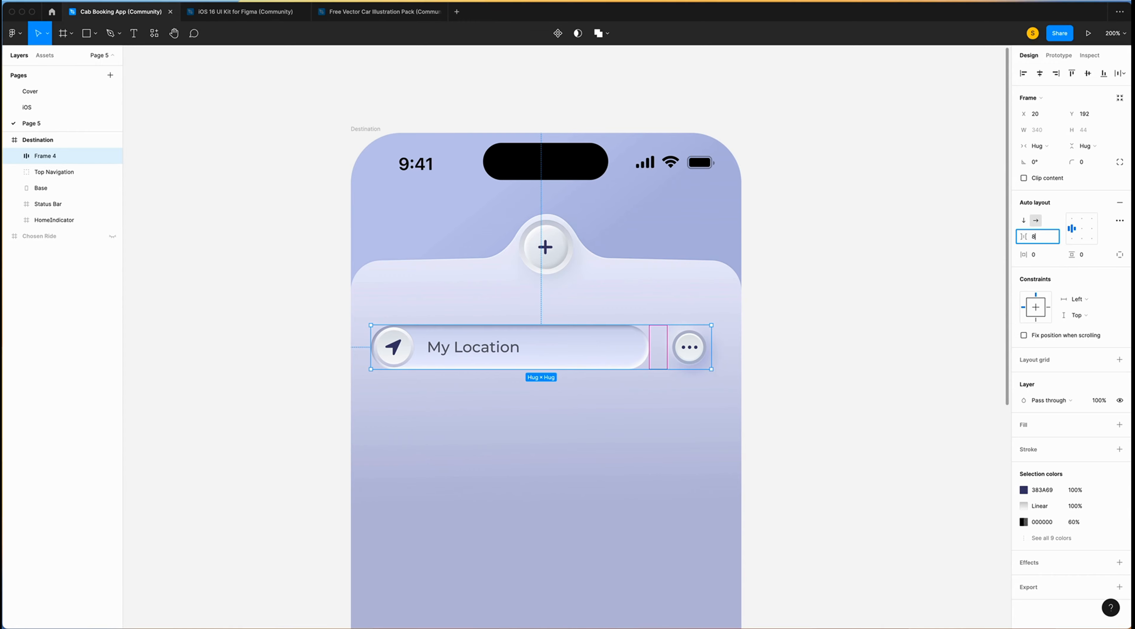
{"action": "key", "text": "Return"}
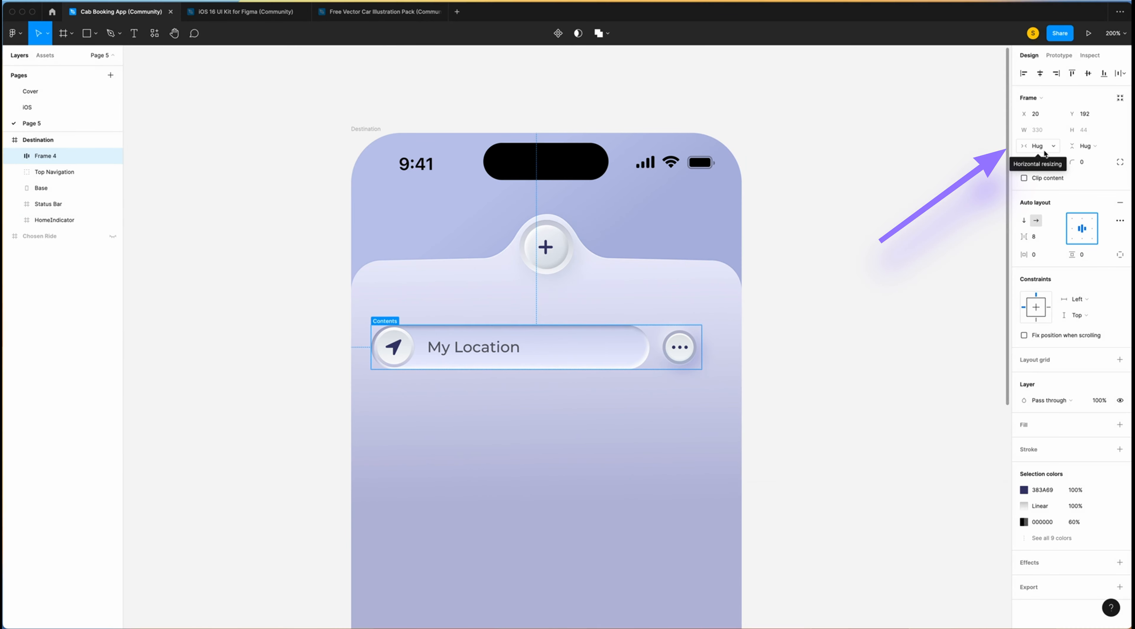
Rename the duplicate location row 'My Destination' and select both rows.
{"action": "double_click", "coordinate": [43, 156]}
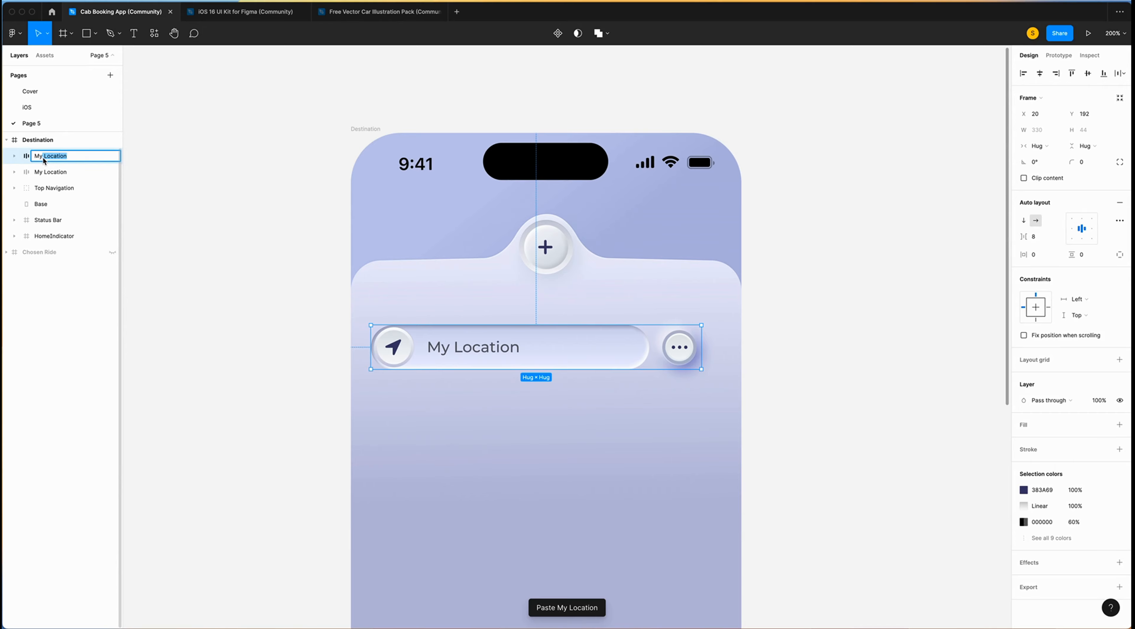
{"action": "type", "text": "My Destination"}
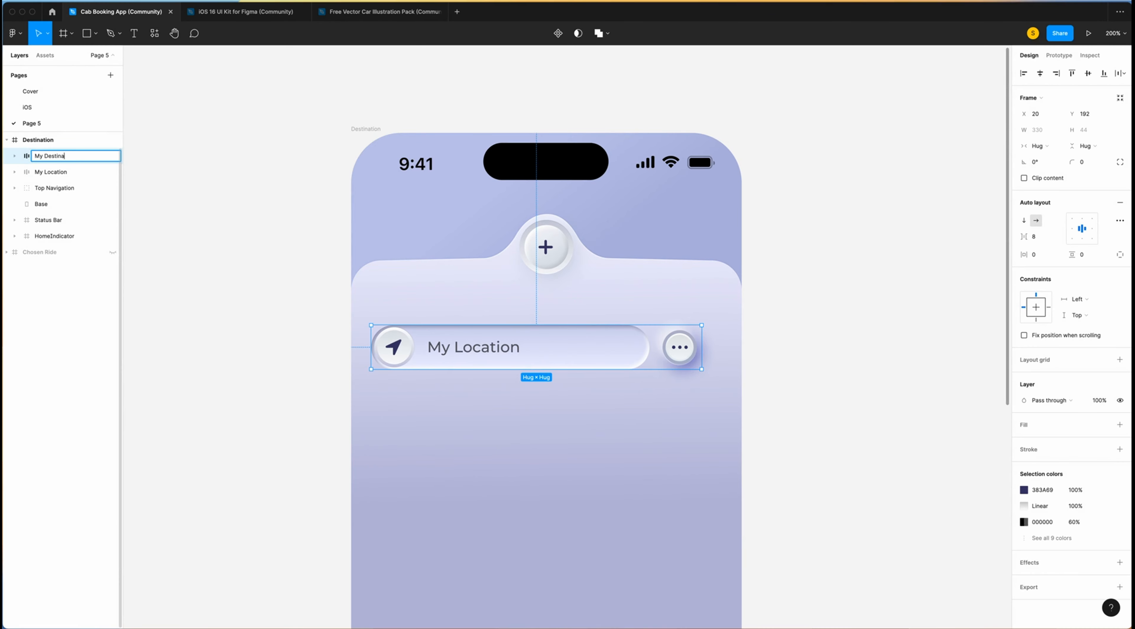
{"action": "key", "text": "Return"}
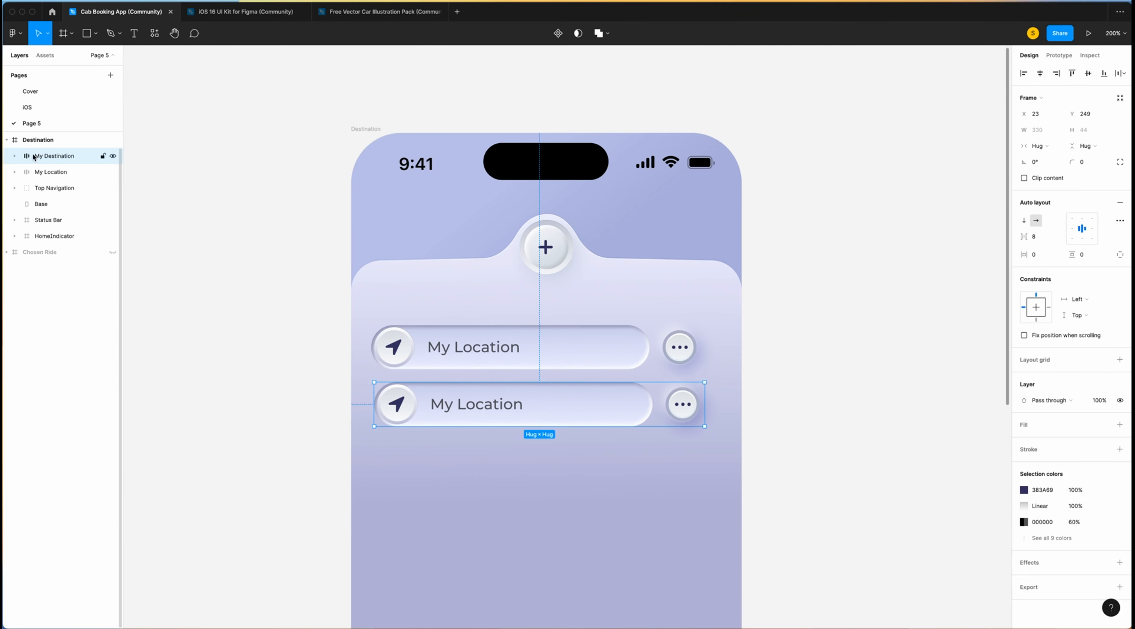
{"action": "left_click", "coordinate": [60, 156], "text": "shift"}
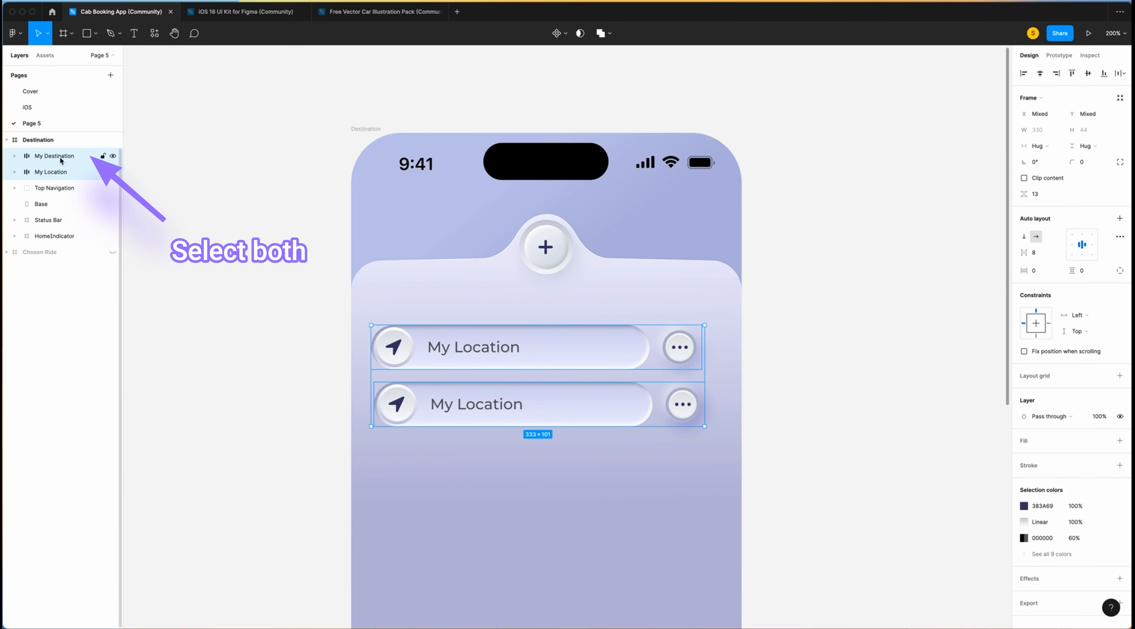
Stack the two rows in an auto-layout frame with a 16 gap, centre-aligned.
{"action": "key", "text": "shift+a"}
{"action": "scroll", "coordinate": [228, 140], "scroll_direction": "down", "scroll_amount": 3}
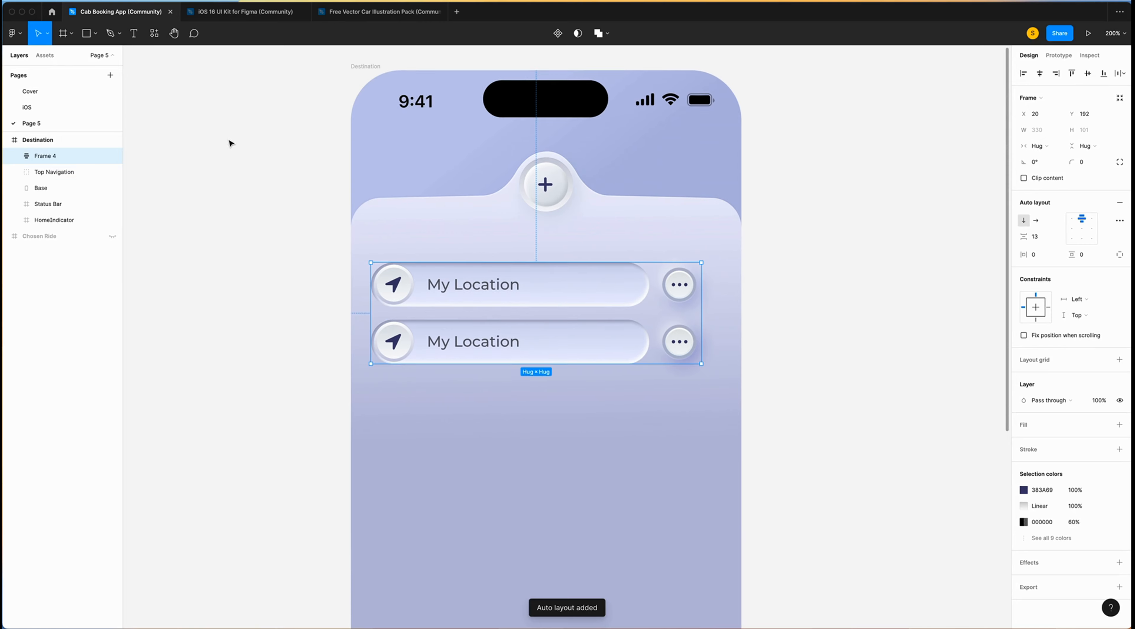
{"action": "left_click", "coordinate": [1049, 237]}
{"action": "type", "text": "16"}
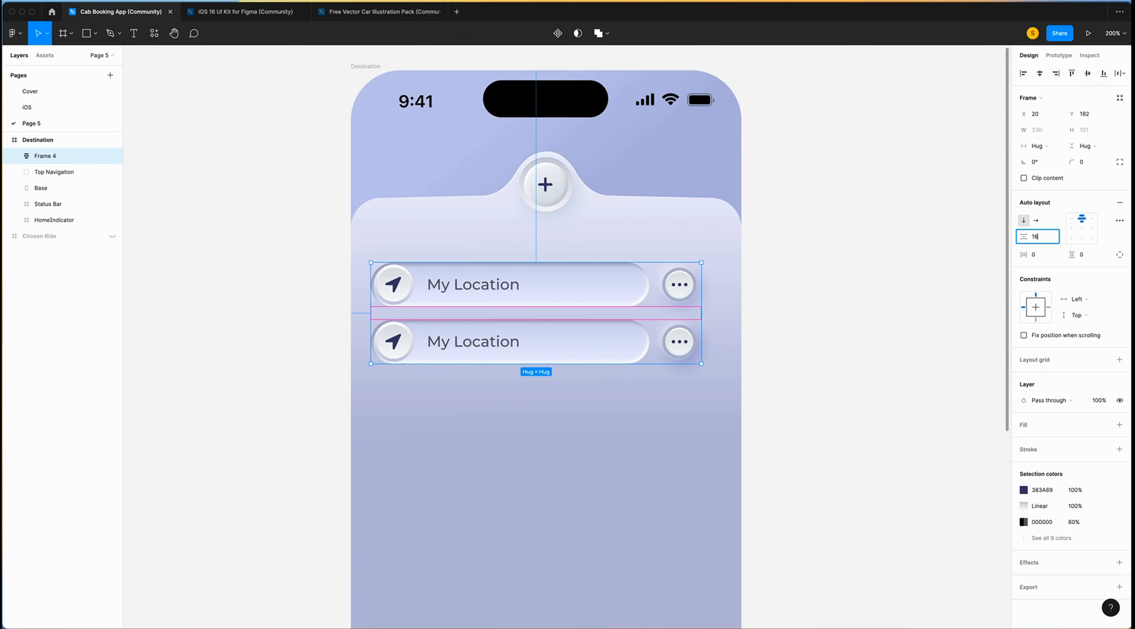
{"action": "left_click", "coordinate": [1082, 228]}
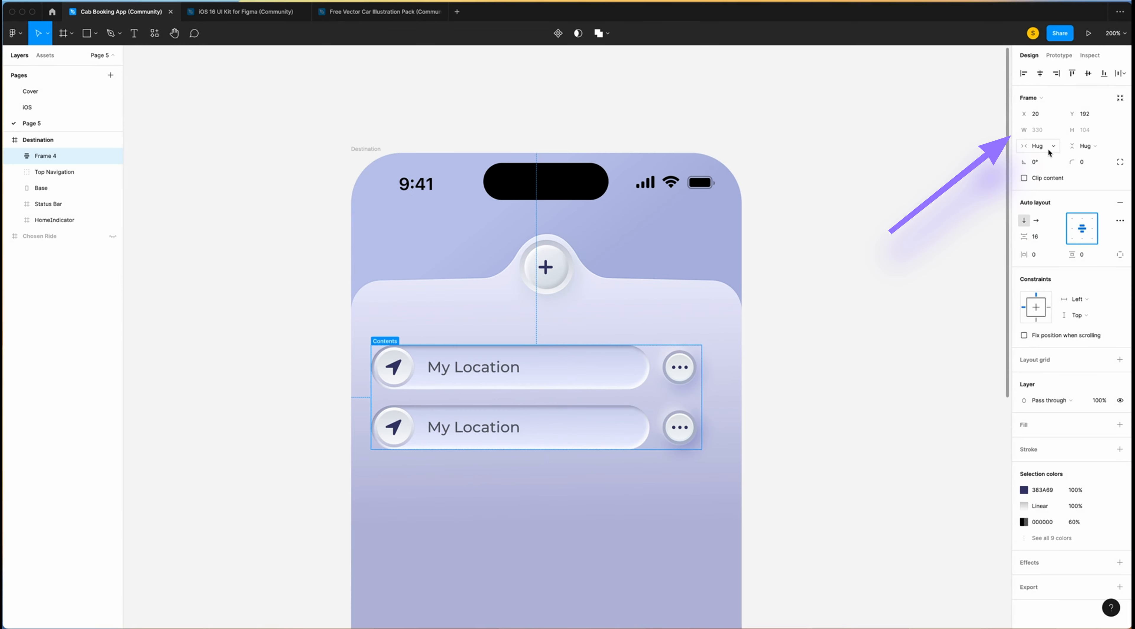
Size the frame to 350×124 with a corner radius of 30.
{"action": "left_click", "coordinate": [1039, 145]}
{"action": "left_click", "coordinate": [1050, 148]}
{"action": "left_click", "coordinate": [1088, 146]}
{"action": "left_click", "coordinate": [1083, 138]}
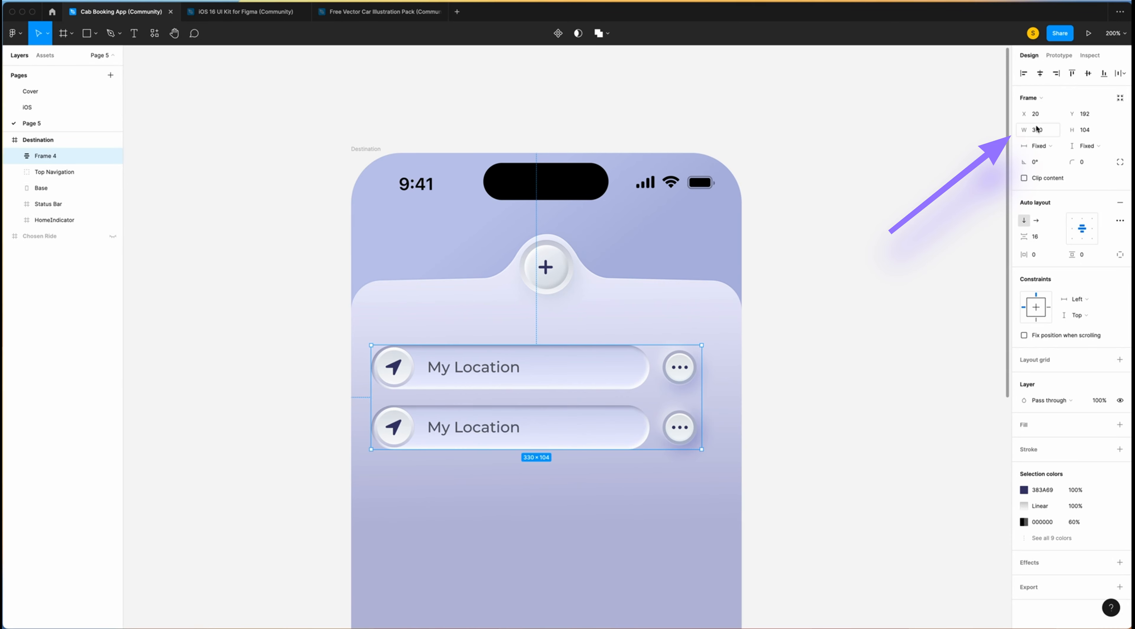
{"action": "left_click", "coordinate": [1051, 131]}
{"action": "type", "text": "3"}
{"action": "key", "text": "Return"}
{"action": "left_click", "coordinate": [1096, 134]}
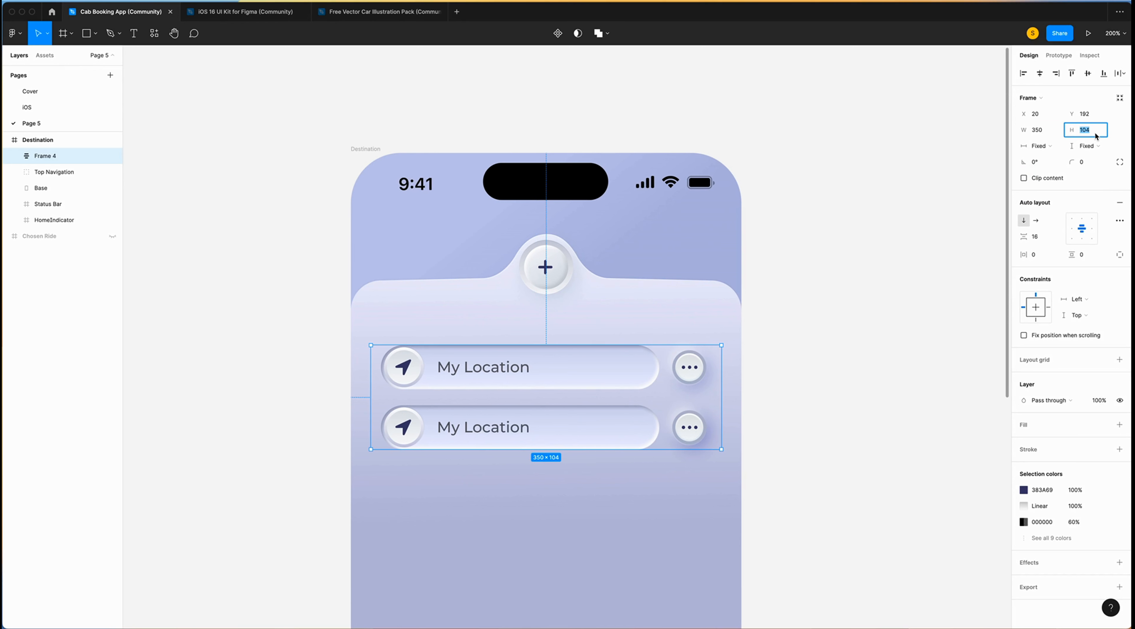
{"action": "type", "text": "124"}
{"action": "left_click", "coordinate": [1091, 163]}
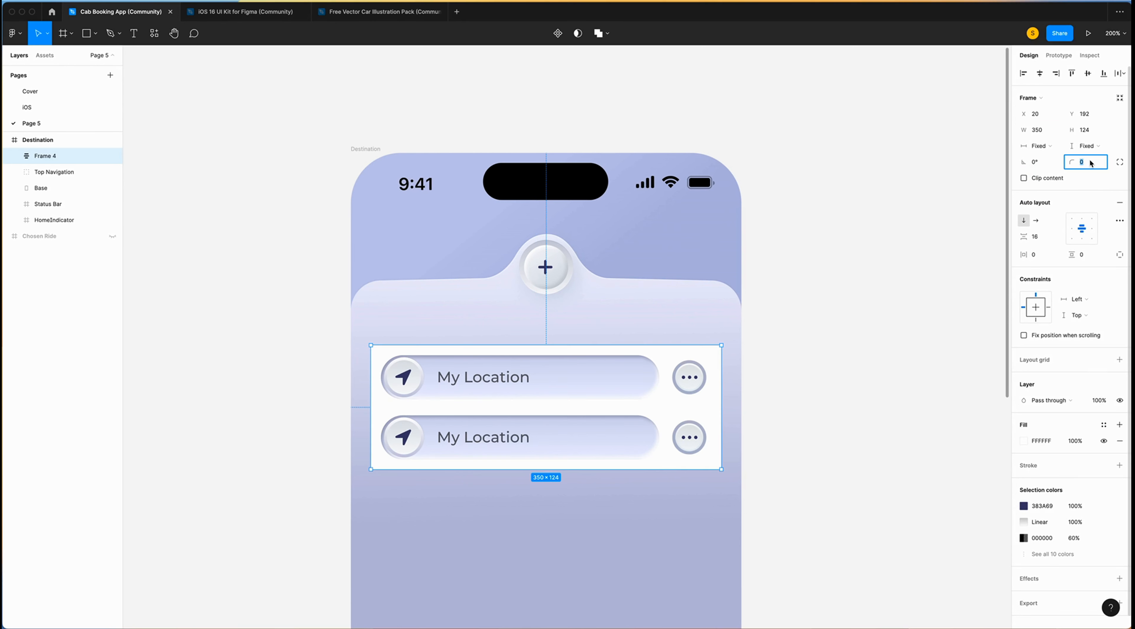
{"action": "type", "text": "3"}
{"action": "key", "text": "Return"}
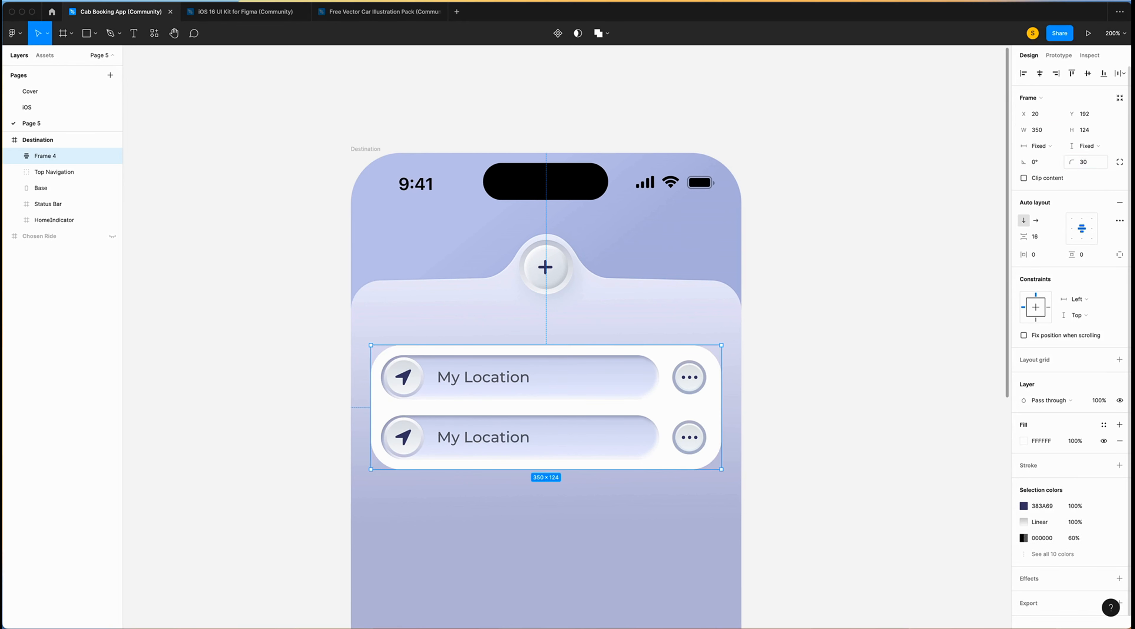
Fill the card with DADEF1 and add a white linear-gradient border.
{"action": "left_click", "coordinate": [1024, 442]}
{"action": "left_click", "coordinate": [999, 592]}
{"action": "left_click", "coordinate": [1120, 465]}
{"action": "left_click", "coordinate": [1024, 482]}
{"action": "left_click", "coordinate": [928, 581]}
{"action": "left_click", "coordinate": [910, 367]}
{"action": "left_click", "coordinate": [911, 379]}
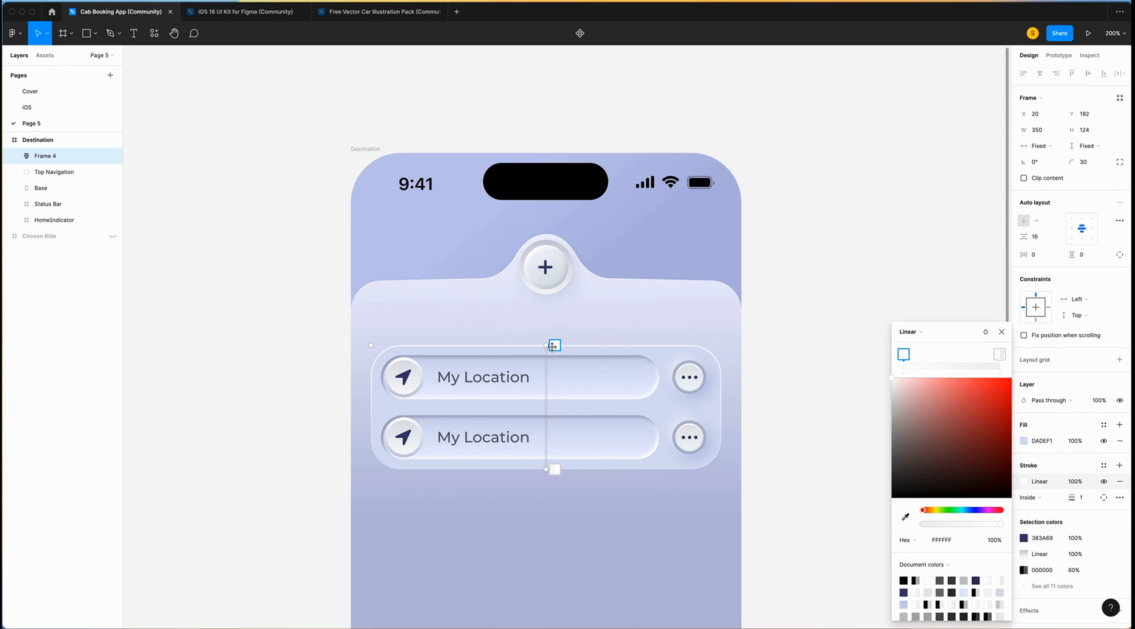
Fade the border gradient from 60% to 20% opacity and set its blend mode.
{"action": "key", "text": "6"}
{"action": "left_click", "coordinate": [554, 470]}
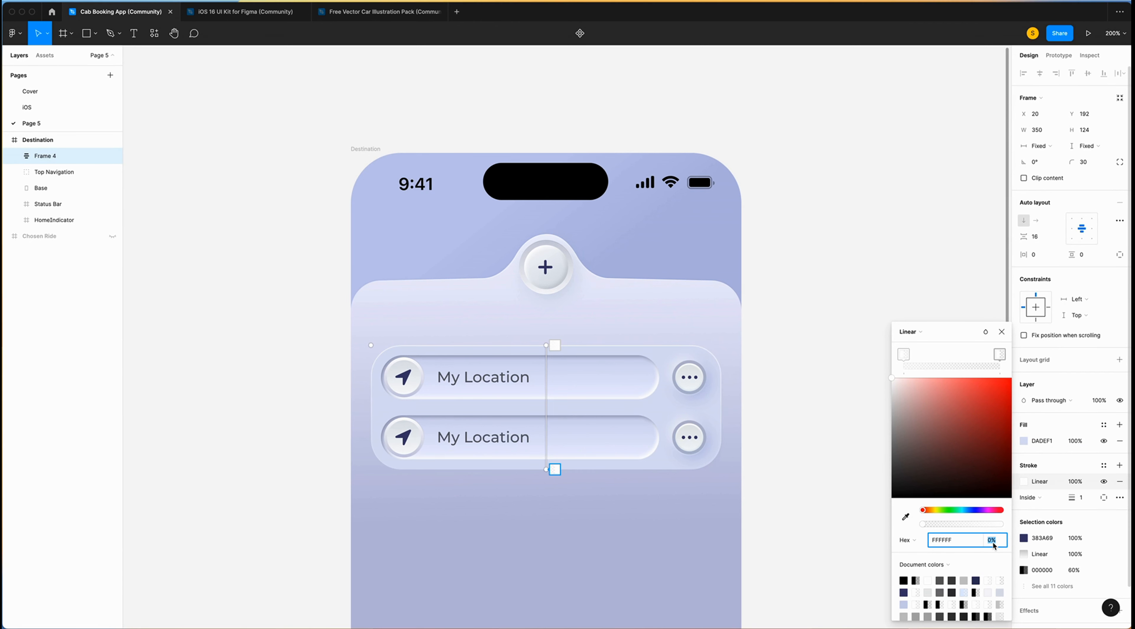
{"action": "type", "text": "2"}
{"action": "key", "text": "Return"}
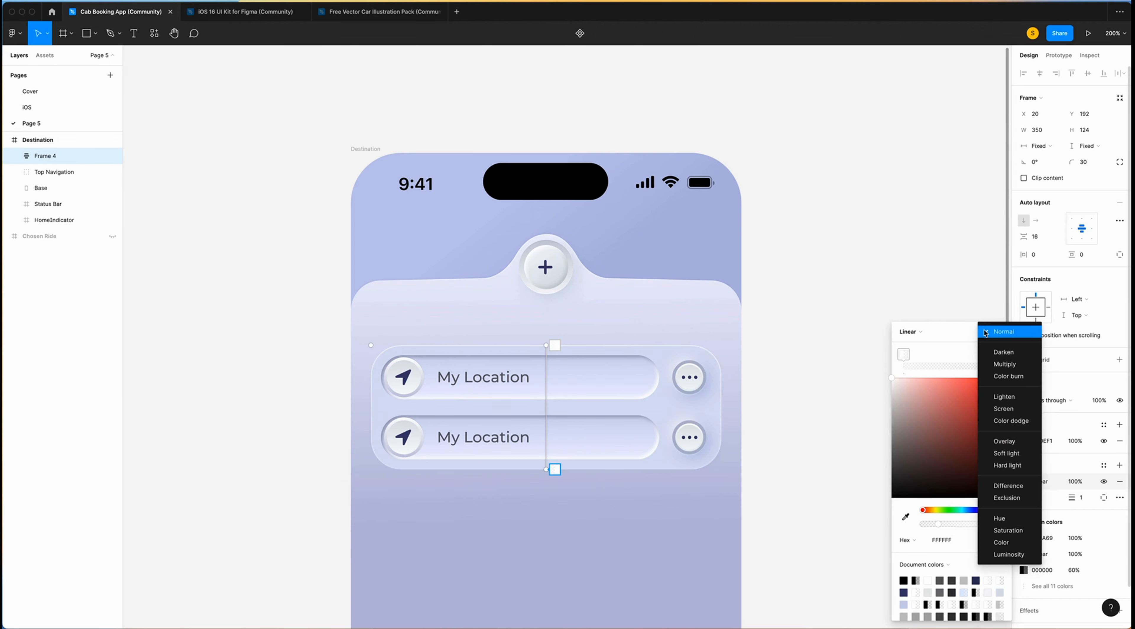
{"action": "left_click", "coordinate": [986, 331]}
{"action": "left_click", "coordinate": [1014, 442]}
Add a drop shadow at 10% opacity with Y offset 30, and rename the frame Destination.
{"action": "scroll", "coordinate": [1067, 485], "scroll_direction": "down", "scroll_amount": 2}
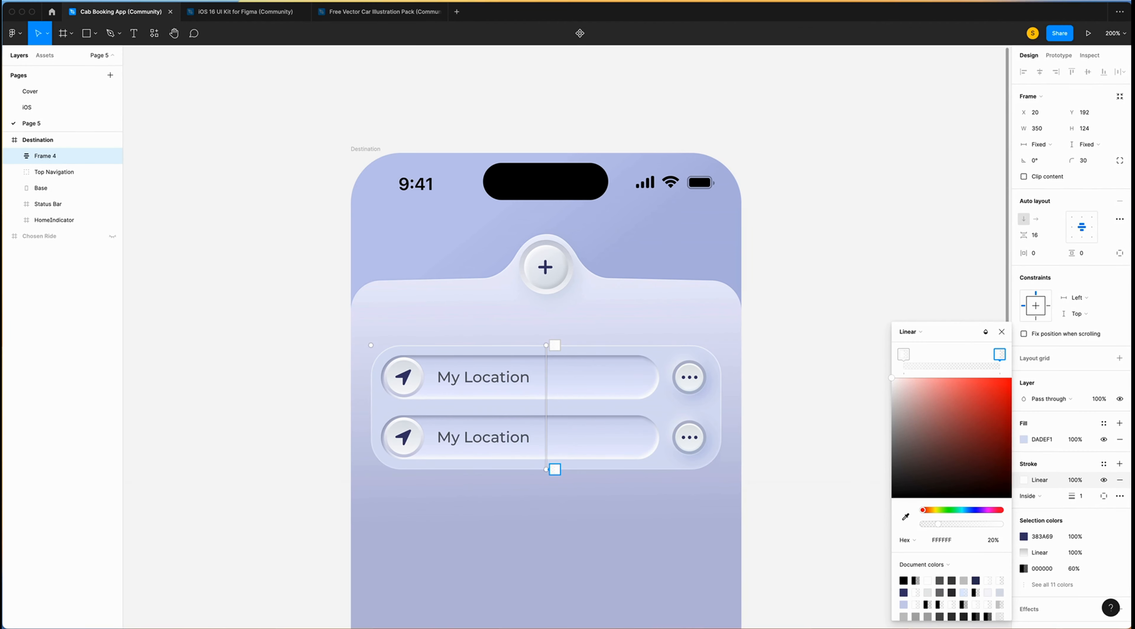
{"action": "left_click", "coordinate": [1120, 550]}
{"action": "left_click", "coordinate": [1024, 566]}
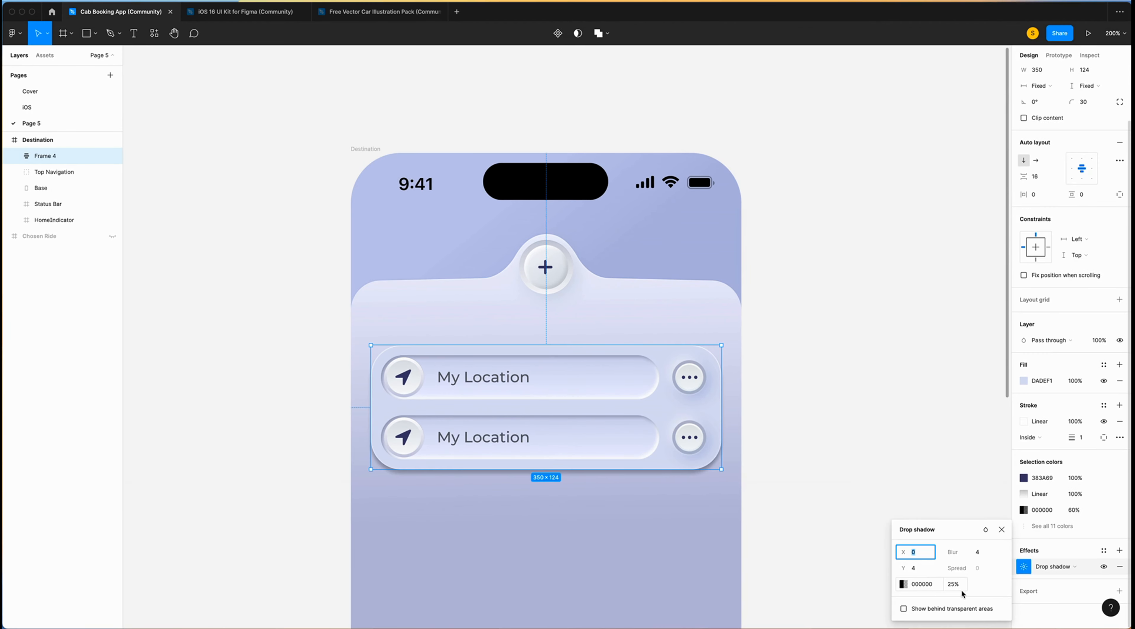
{"action": "left_click", "coordinate": [957, 585]}
{"action": "type", "text": "10"}
{"action": "left_click", "coordinate": [925, 556]}
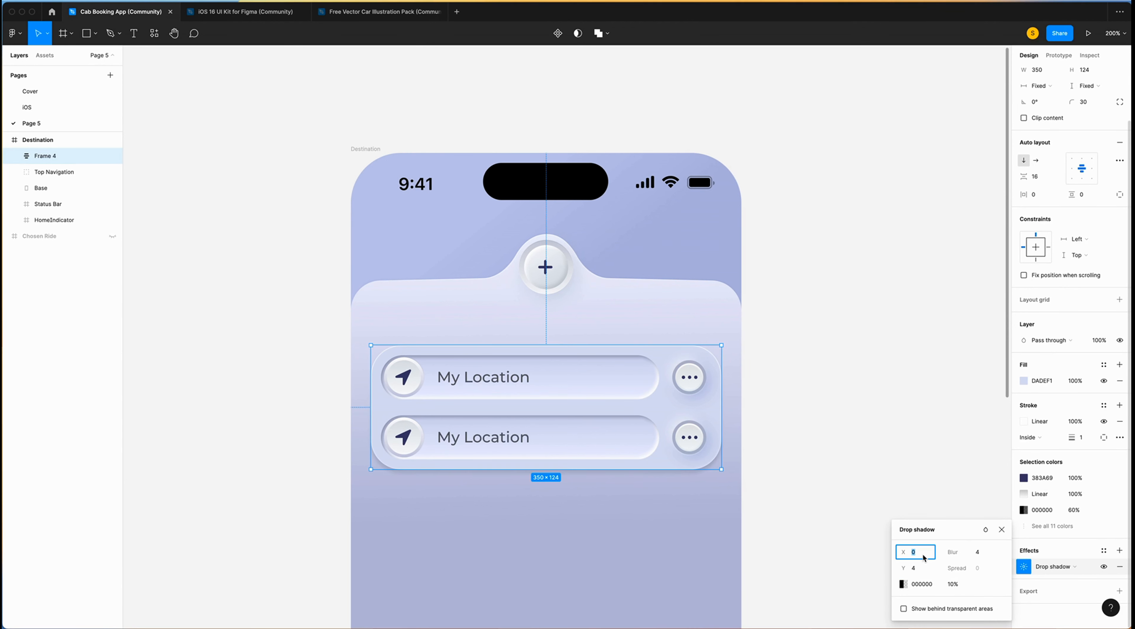
{"action": "left_click", "coordinate": [917, 572]}
{"action": "type", "text": "30"}
{"action": "key", "text": "Return"}
{"action": "key", "text": "Escape"}
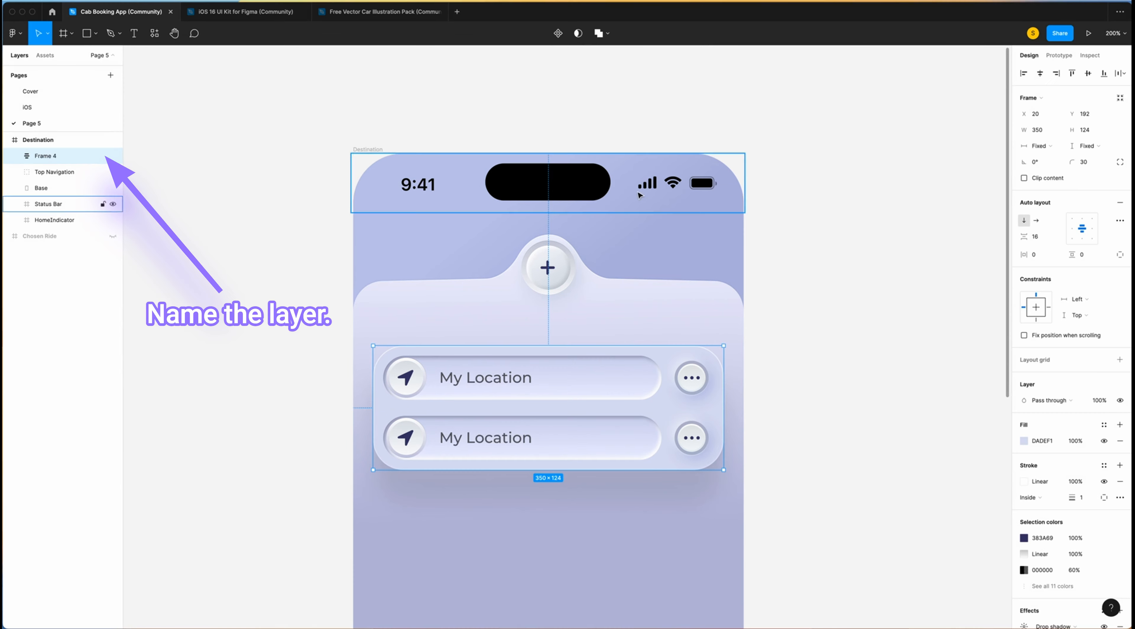
{"action": "double_click", "coordinate": [51, 157]}
{"action": "type", "text": "Destination"}
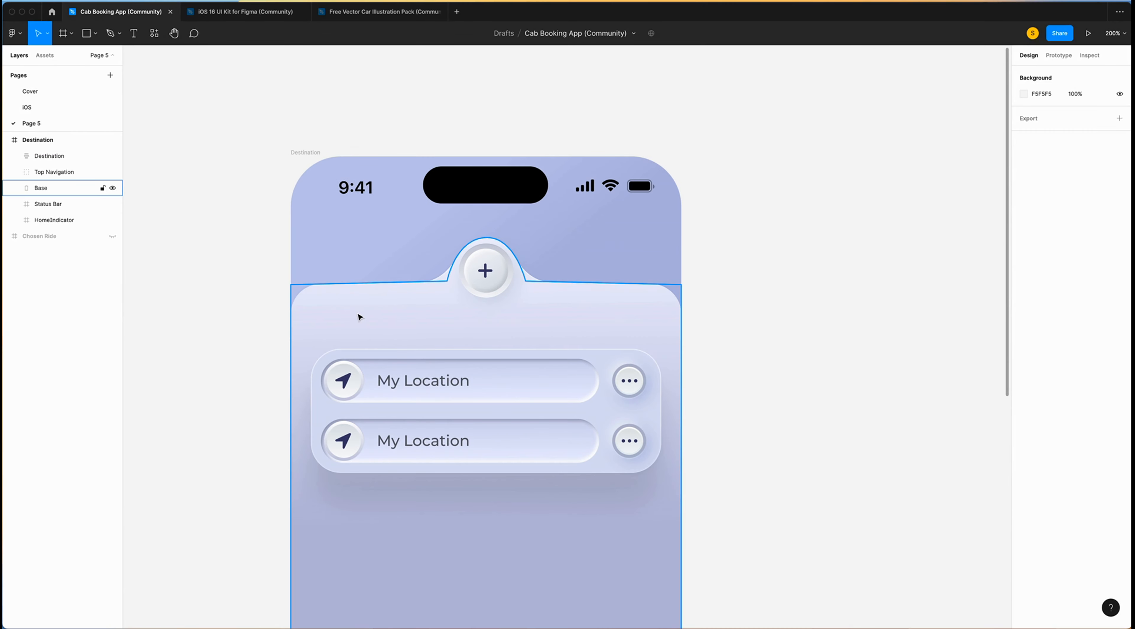
Write 'Enter Your Destination' in a text box above the card, sized to hug its text.
{"action": "key", "text": "t"}
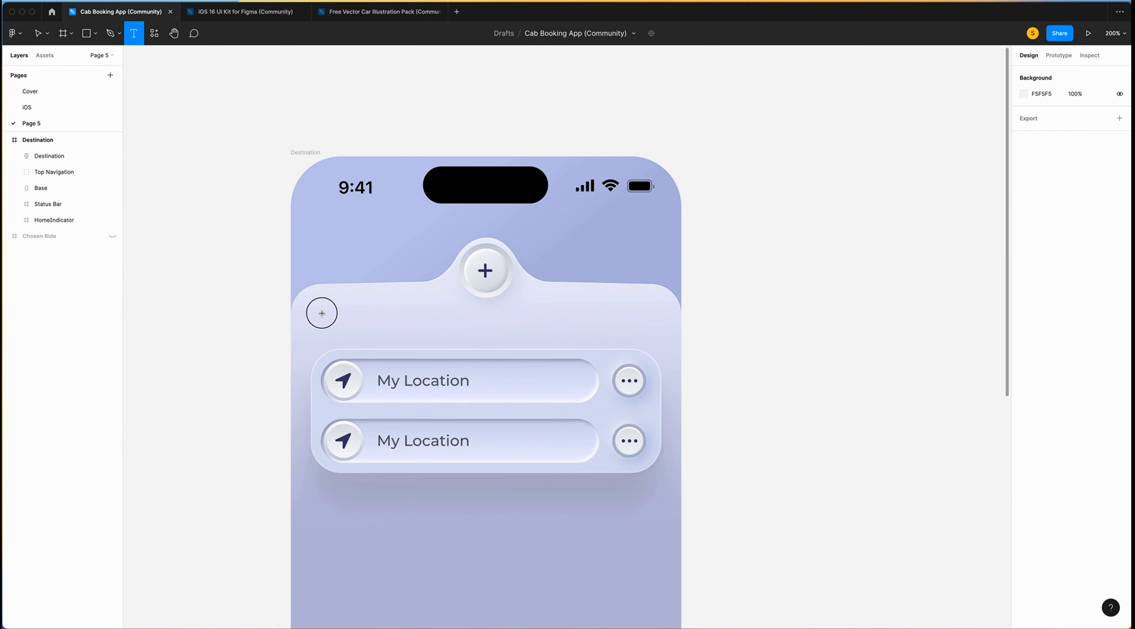
{"action": "left_click_drag", "start_coordinate": [320, 312], "coordinate": [449, 338]}
{"action": "type", "text": "Enter You"}
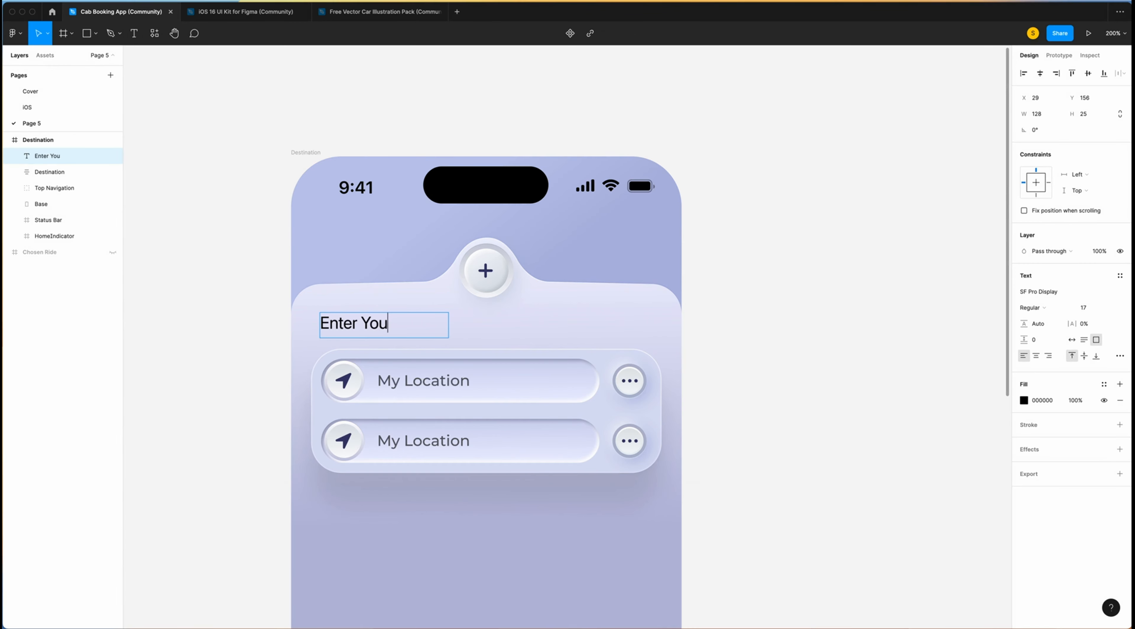
{"action": "type", "text": "r Destination"}
{"action": "key", "text": "Escape"}
{"action": "left_click", "coordinate": [1072, 340]}
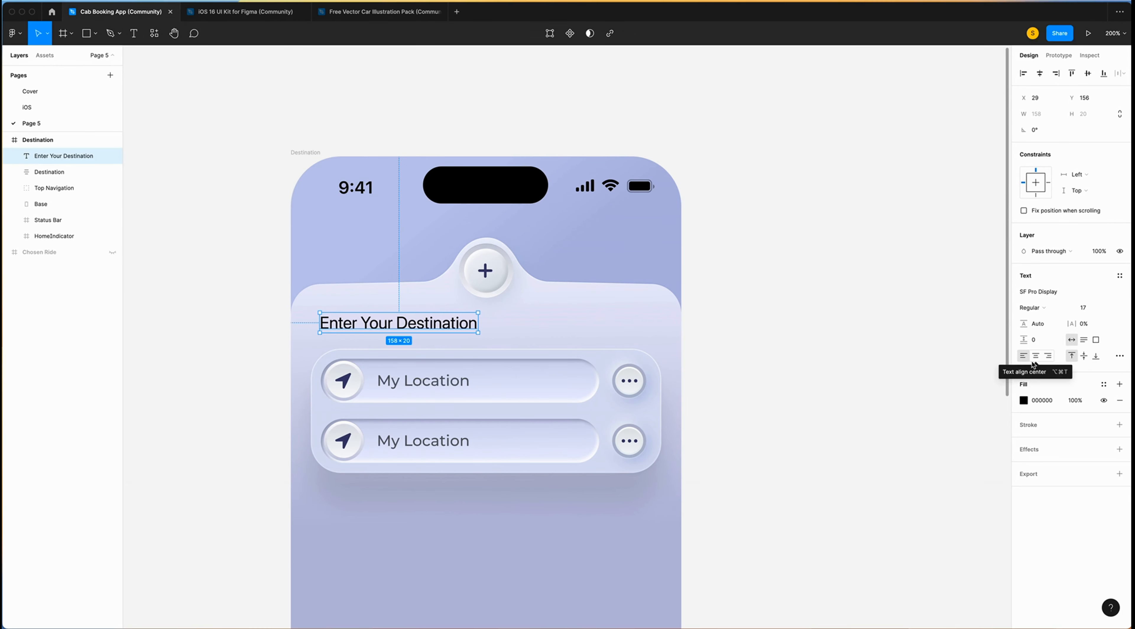
Set the heading to Montserrat ExtraBold and nudge it up and left to align with the card.
{"action": "double_click", "coordinate": [467, 326]}
{"action": "left_click", "coordinate": [1058, 292]}
{"action": "type", "text": "Mons"}
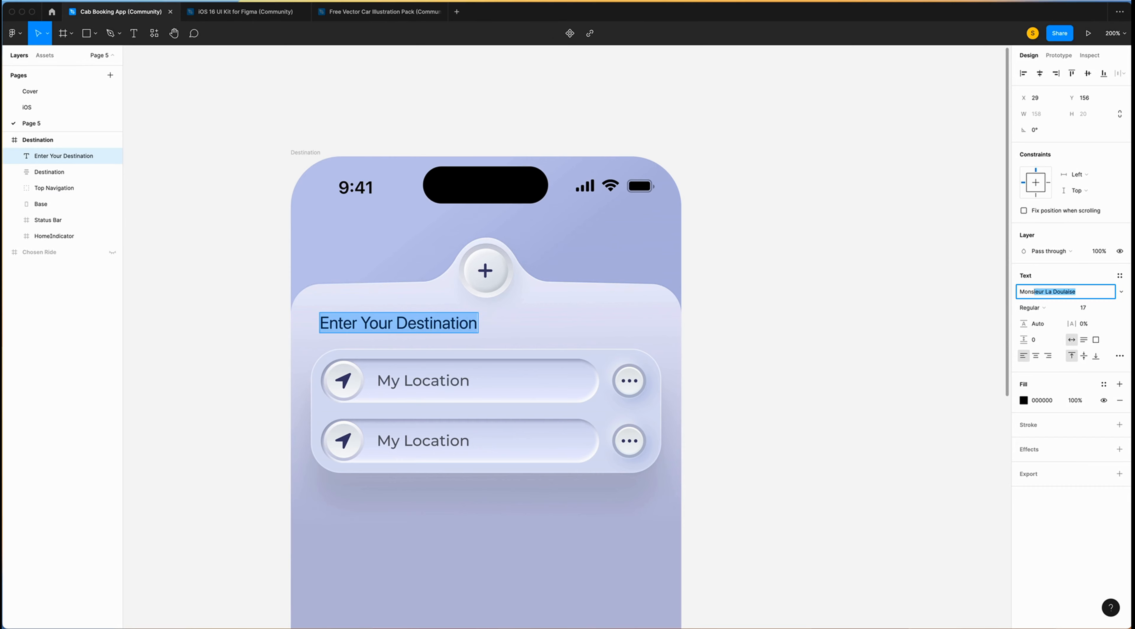
{"action": "key", "text": "BackSpace"}
{"action": "key", "text": "BackSpace"}
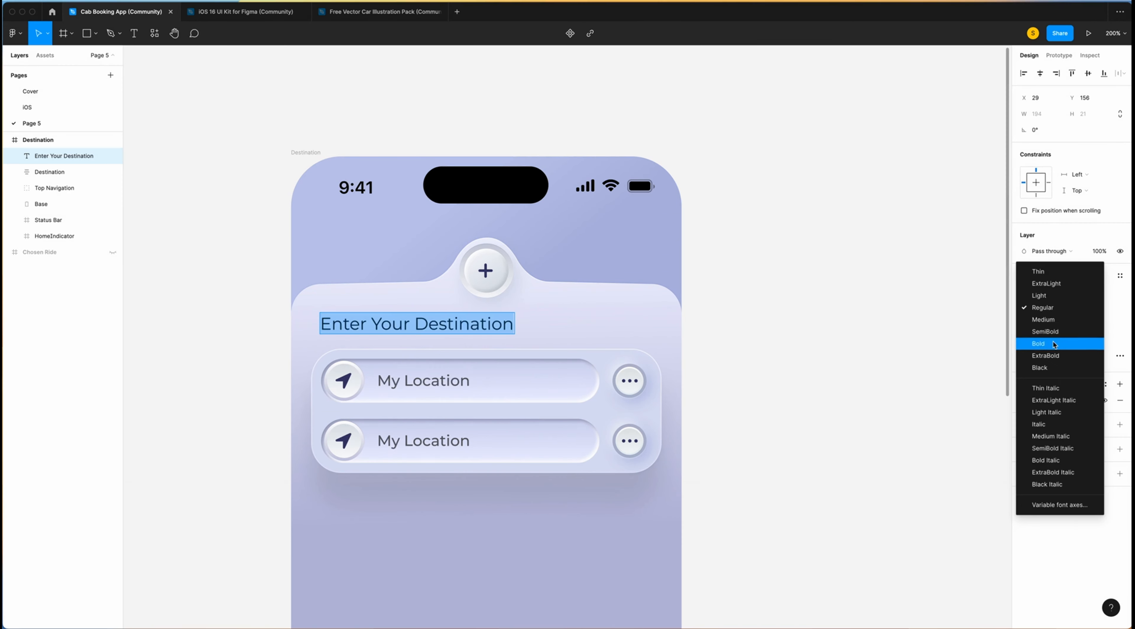
{"action": "left_click", "coordinate": [1063, 358]}
{"action": "key", "text": "Return"}
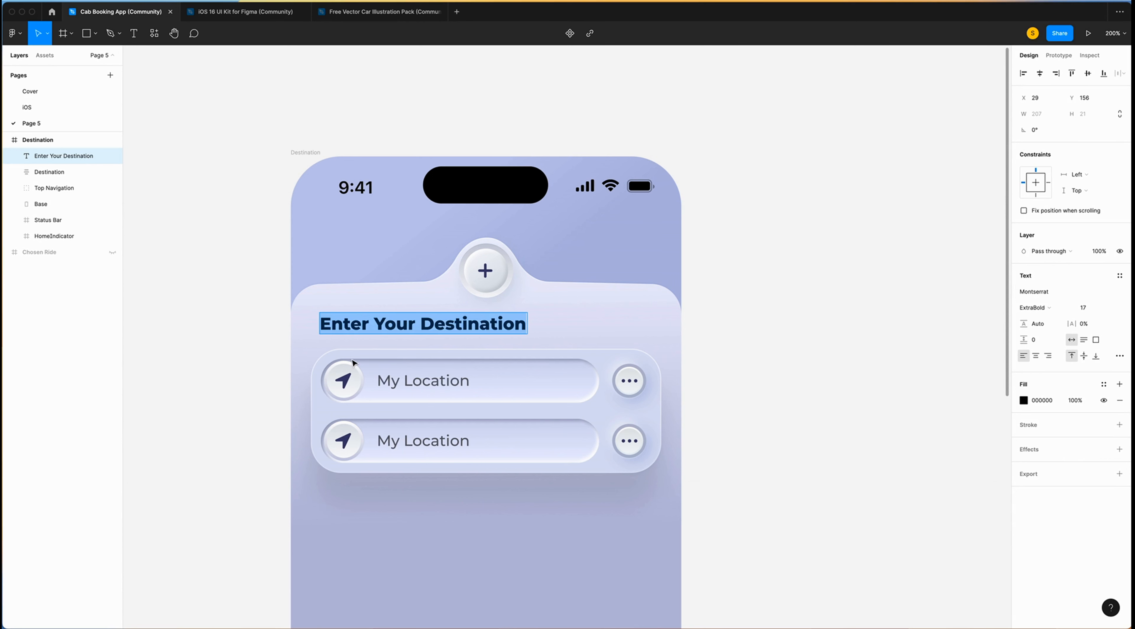
{"action": "key", "text": "Escape"}
{"action": "key", "text": "Up"}
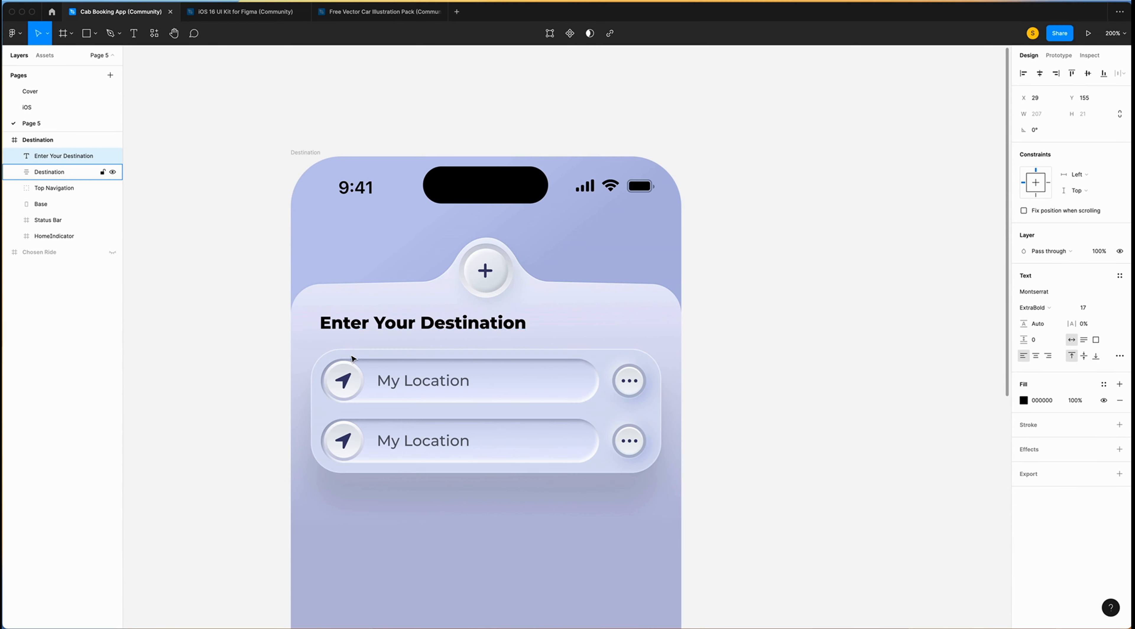
{"action": "key", "text": "Left"}
{"action": "key", "text": "Left"}
{"action": "key", "text": "Left"}
{"action": "key", "text": "Left"}
{"action": "key", "text": "Left"}
{"action": "key", "text": "Left"}
{"action": "key", "text": "Left"}
{"action": "key", "text": "Left"}
{"action": "key", "text": "Left"}
Draw a 390×491 rectangle across the bottom of the screen.
{"action": "scroll", "coordinate": [355, 121], "scroll_direction": "down", "scroll_amount": 10}
{"action": "key", "text": "r"}
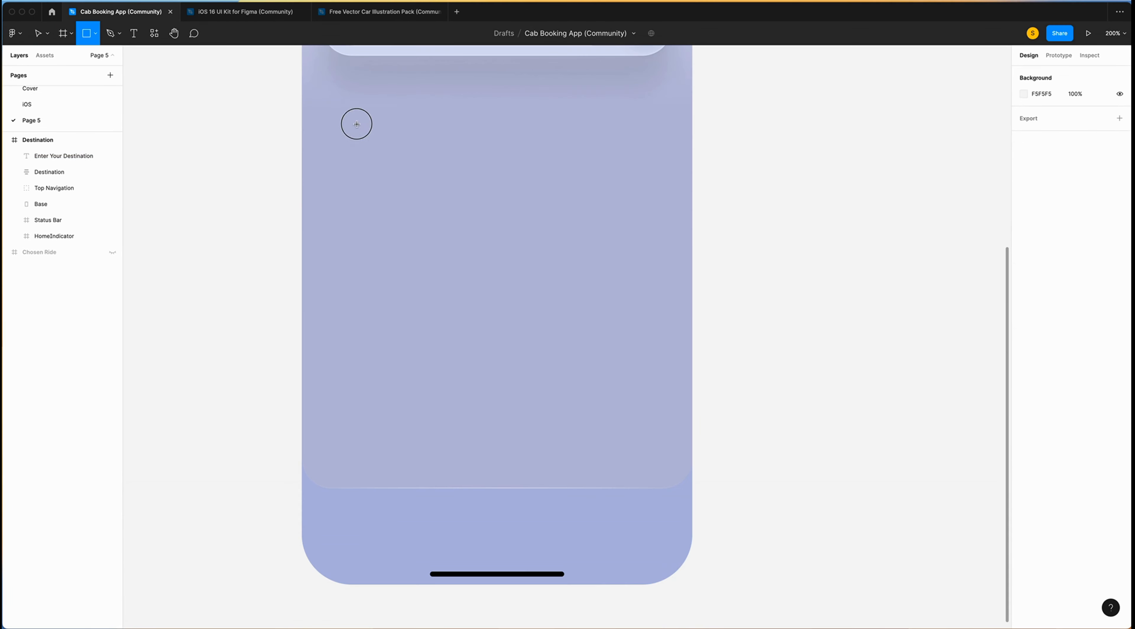
{"action": "left_click_drag", "start_coordinate": [301, 84], "coordinate": [692, 585]}
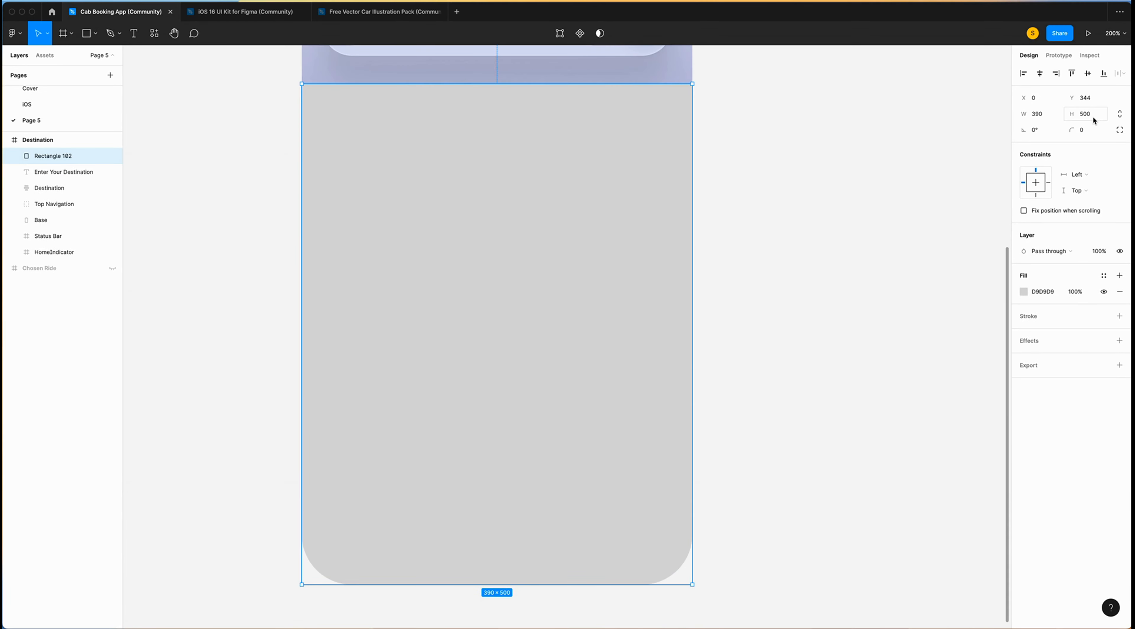
{"action": "left_click", "coordinate": [1093, 118]}
{"action": "type", "text": "491"}
Give the rectangle a gradient fill from 3E4073 to a fully opaque 2B2D54.
{"action": "left_click", "coordinate": [1024, 294]}
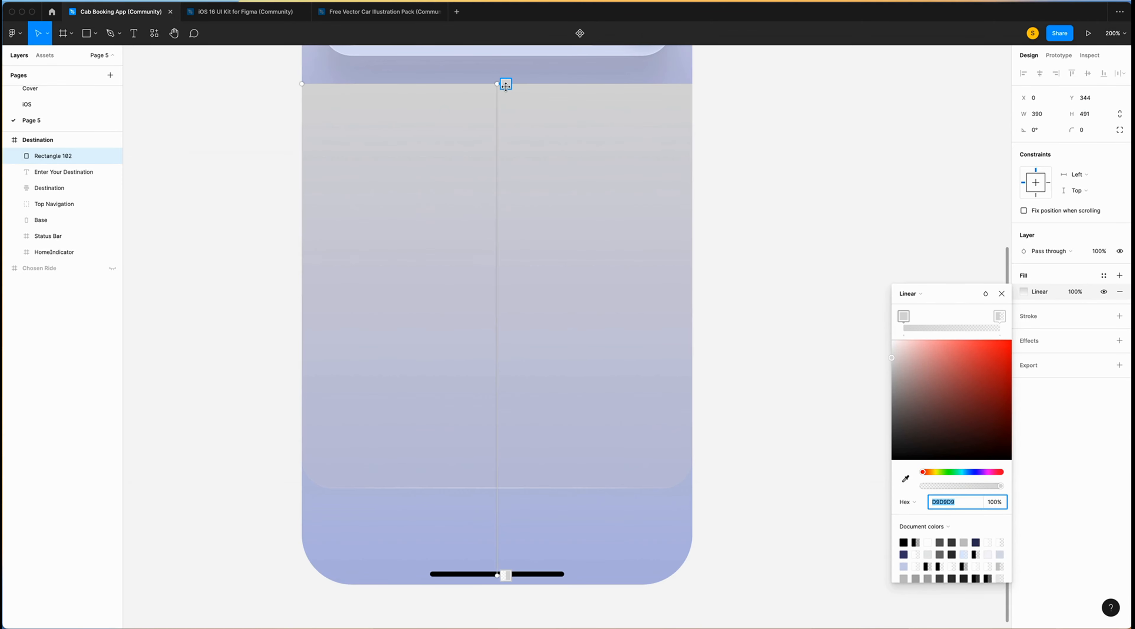
{"action": "type", "text": "3"}
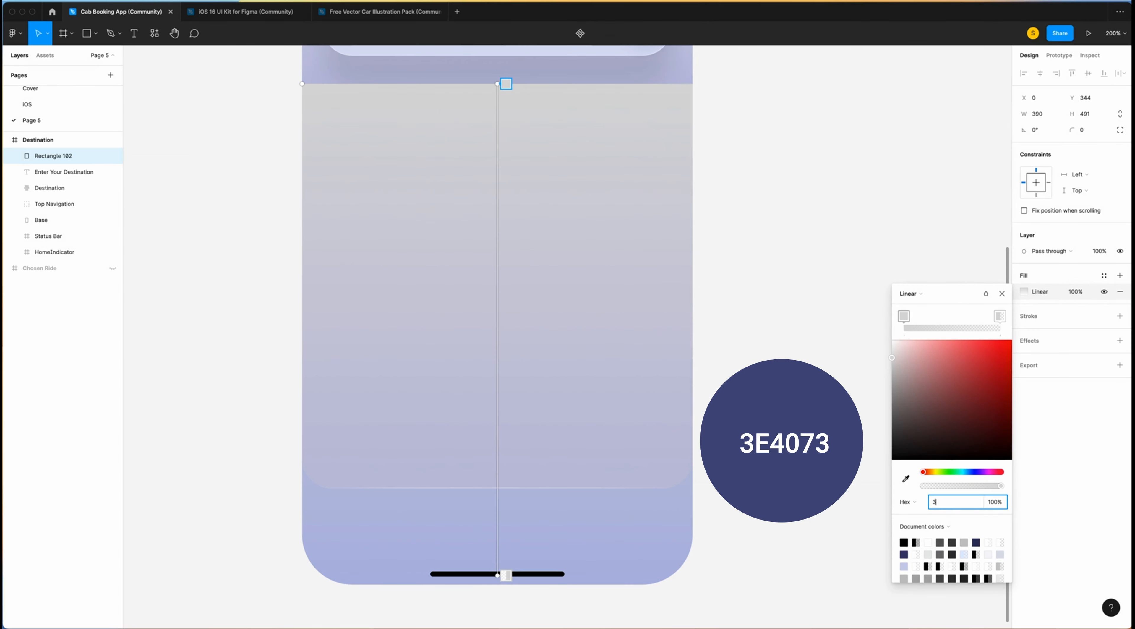
{"action": "type", "text": "e4073"}
{"action": "key", "text": "Return"}
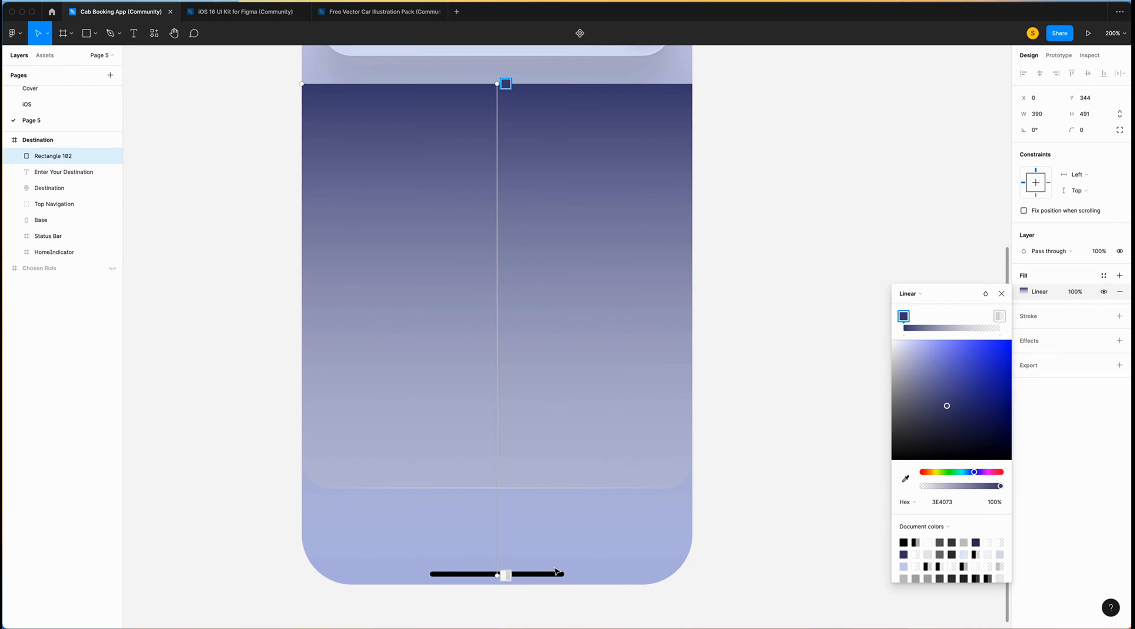
{"action": "left_click", "coordinate": [506, 575]}
{"action": "left_click", "coordinate": [948, 502]}
{"action": "type", "text": "2b2d5"}
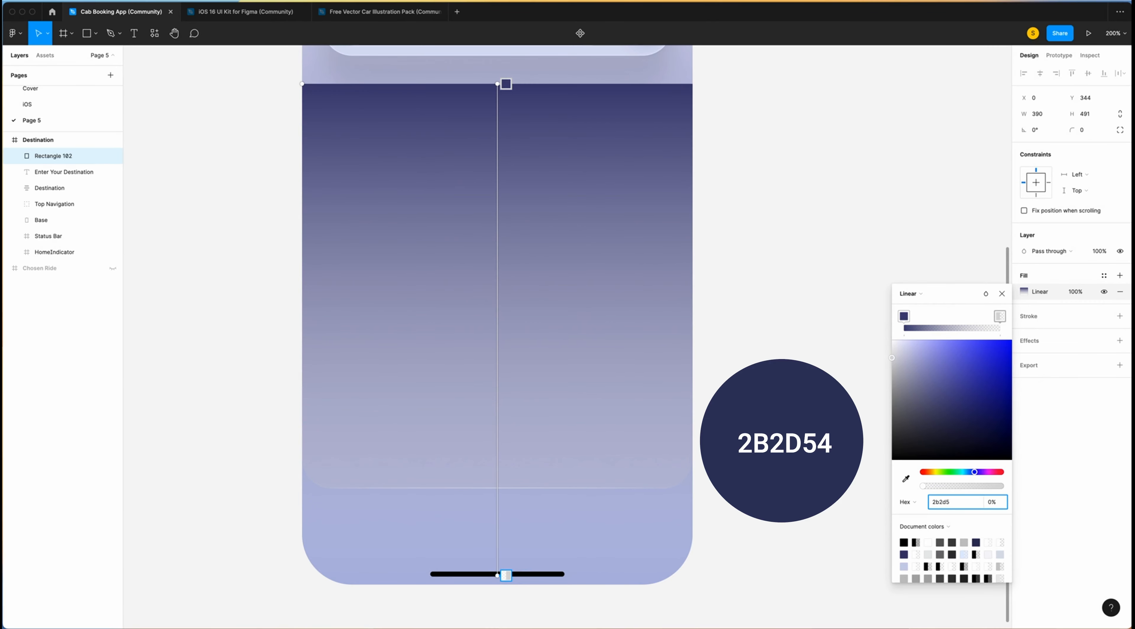
{"action": "type", "text": "4"}
{"action": "key", "text": "Tab"}
{"action": "type", "text": "1"}
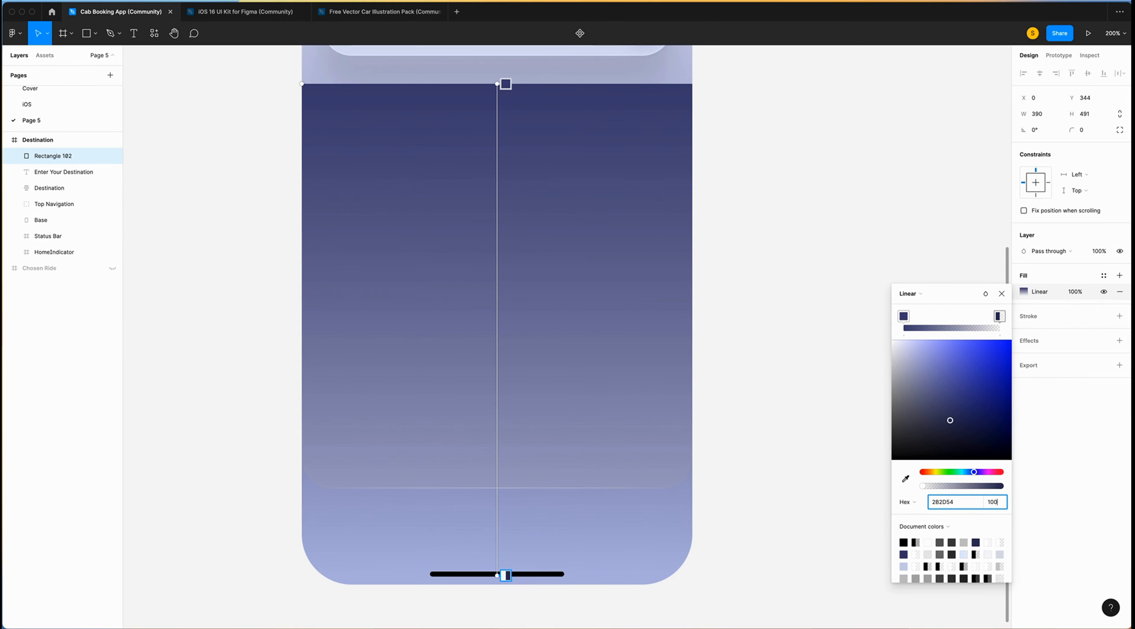
{"action": "key", "text": "Return"}
Round the top corners to 30, fade the border gradient, and rename the rectangle Base.
{"action": "left_click", "coordinate": [1088, 131]}
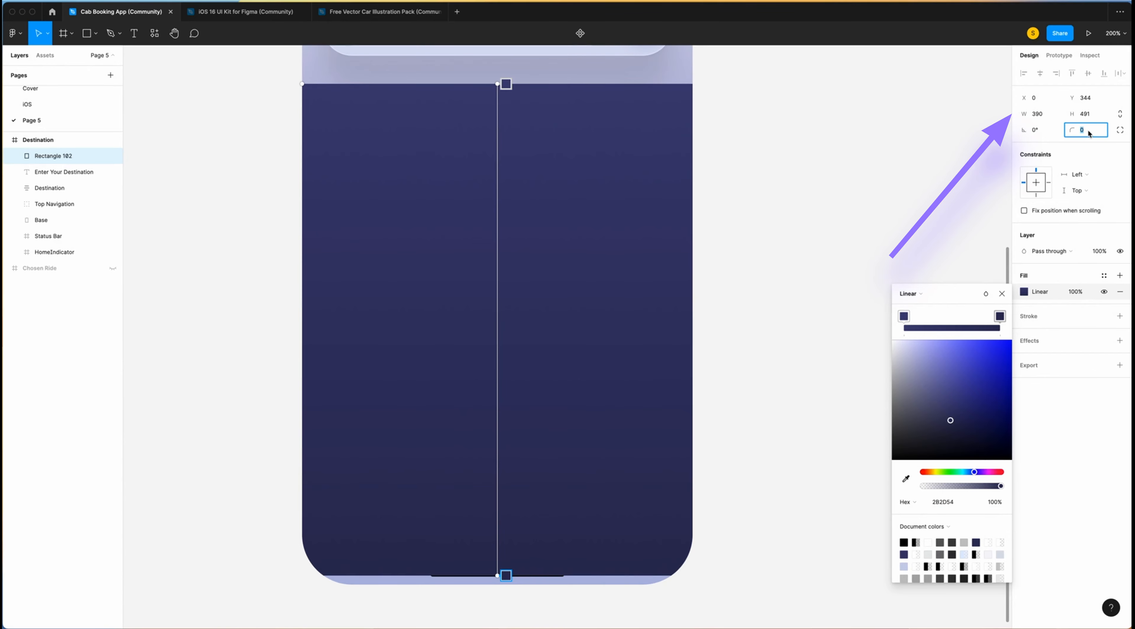
{"action": "key", "text": "Return"}
{"action": "left_click", "coordinate": [885, 294]}
{"action": "scroll", "coordinate": [885, 294], "scroll_direction": "up", "scroll_amount": 5}
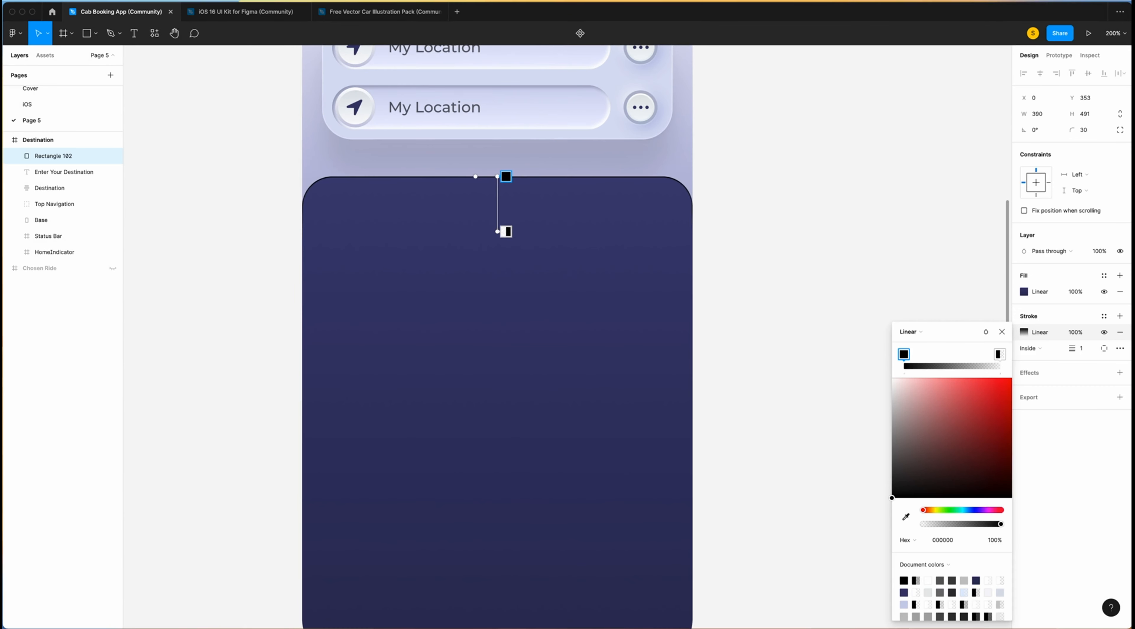
{"action": "scroll", "coordinate": [501, 208], "scroll_direction": "up", "scroll_amount": 2}
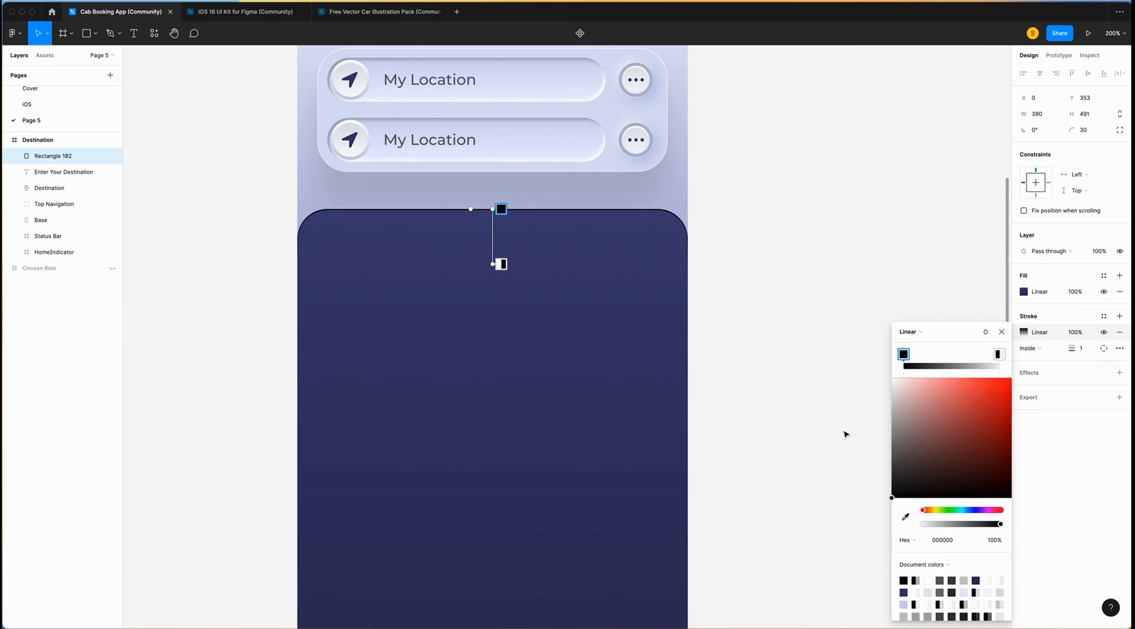
{"action": "left_click", "coordinate": [955, 524]}
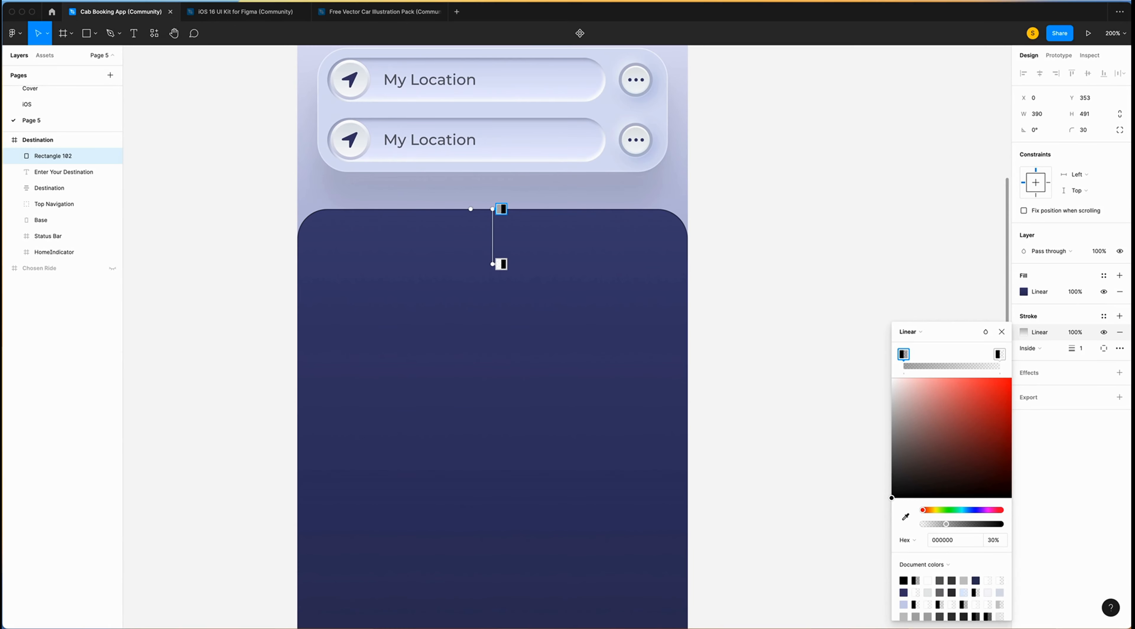
{"action": "left_click", "coordinate": [503, 265]}
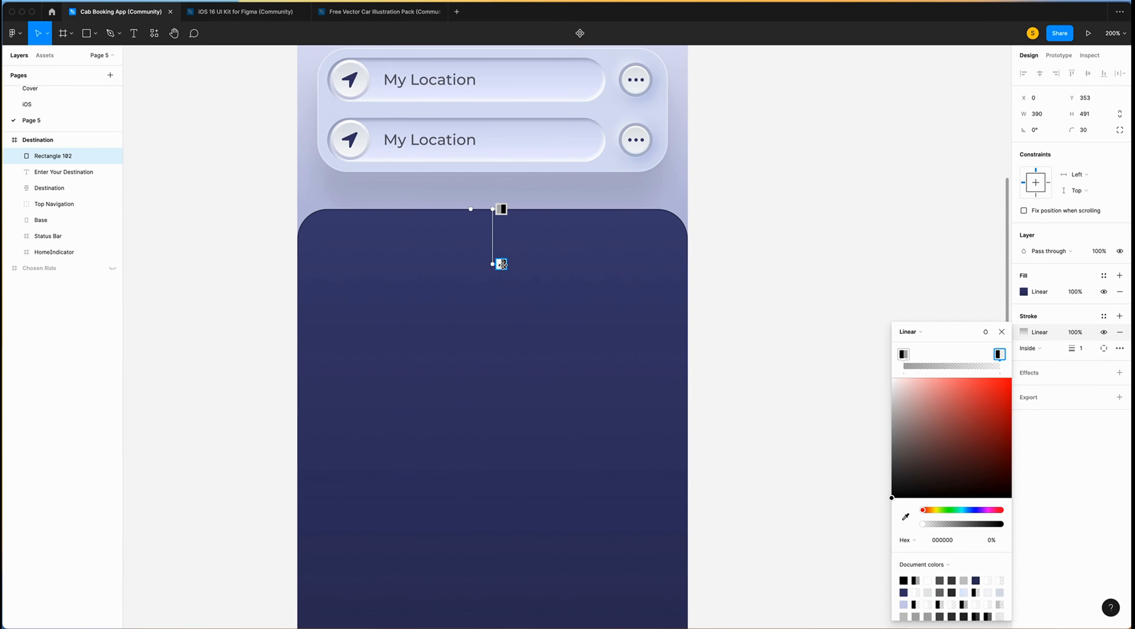
{"action": "left_click", "coordinate": [1002, 333]}
{"action": "double_click", "coordinate": [63, 157]}
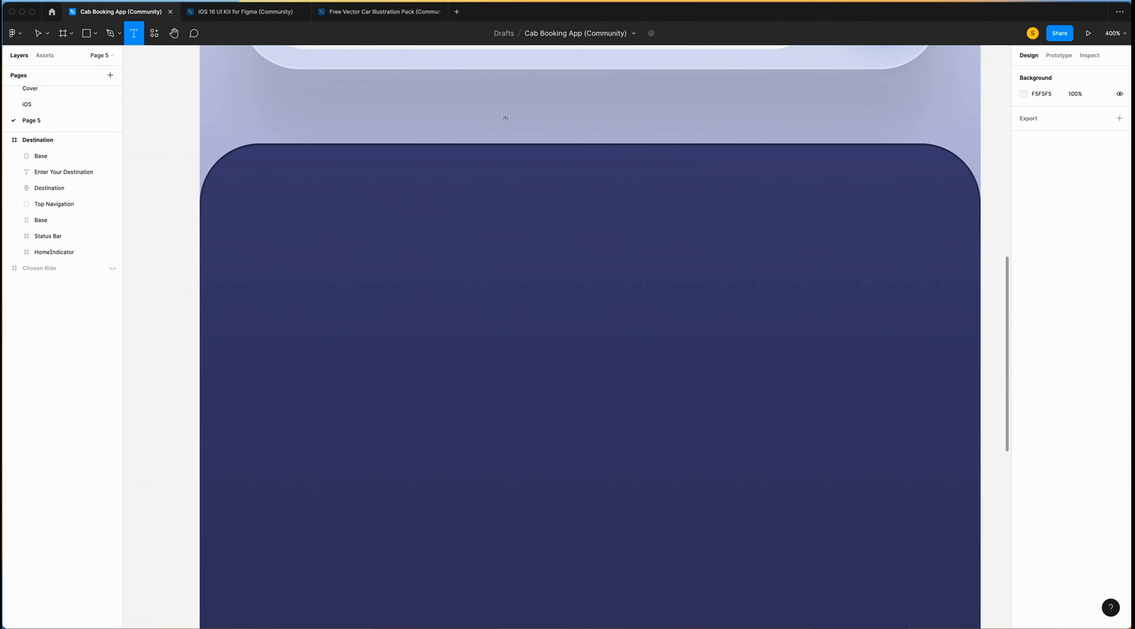
Paste the street address into a text box on the navy sheet, set to Bold 15.
{"action": "left_click_drag", "start_coordinate": [237, 203], "coordinate": [394, 254]}
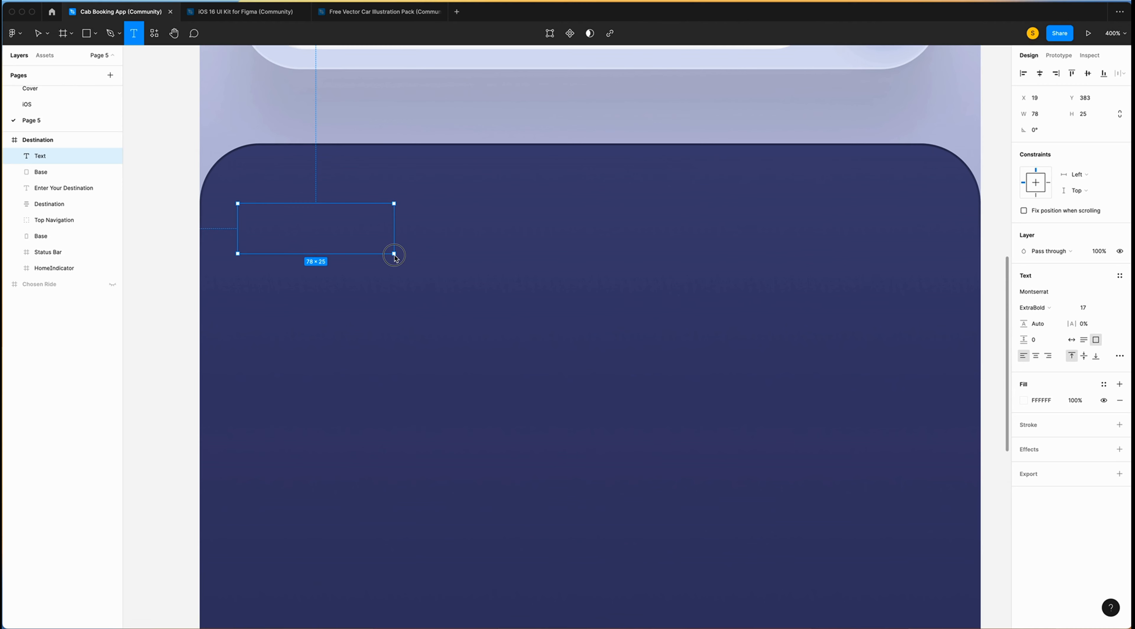
{"action": "type", "text": "23 Gilmore Street"}
{"action": "key", "text": "ctrl+a"}
{"action": "left_click", "coordinate": [1036, 307]}
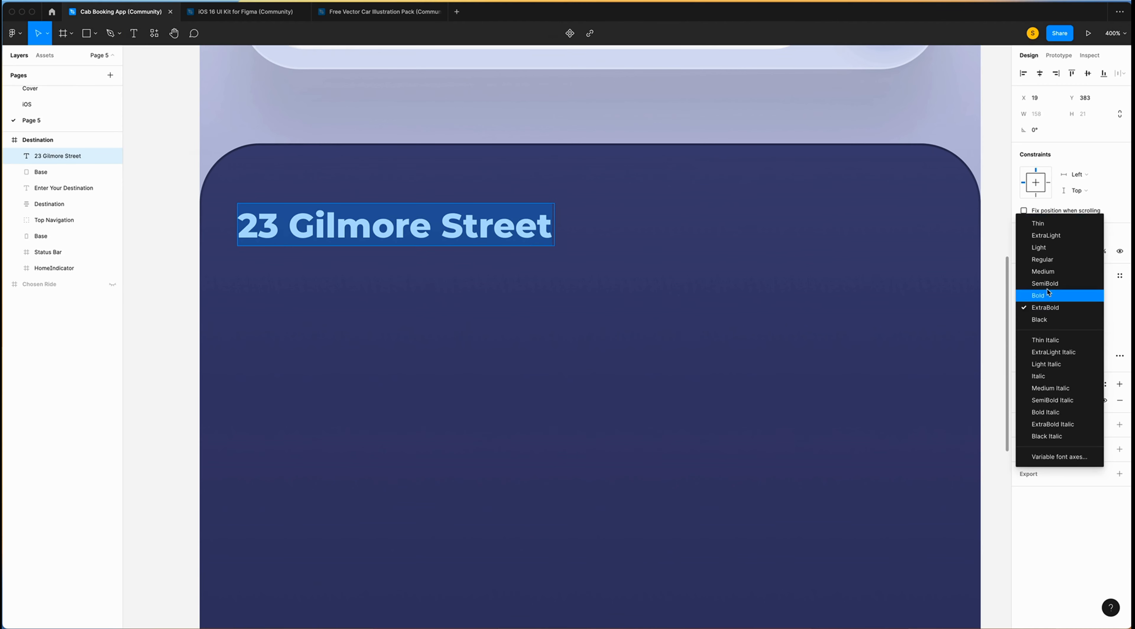
{"action": "left_click", "coordinate": [1049, 293]}
{"action": "left_click", "coordinate": [1097, 311]}
{"action": "type", "text": "1"}
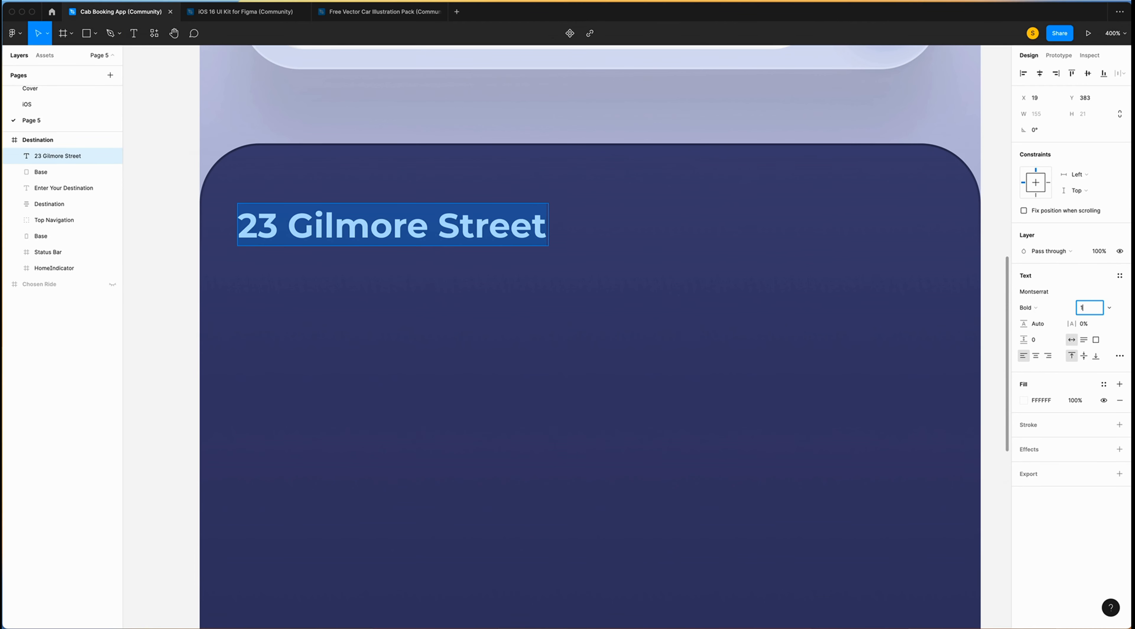
{"action": "type", "text": "5"}
{"action": "key", "text": "Return"}
{"action": "scroll", "coordinate": [410, 225], "scroll_direction": "down", "scroll_amount": 1}
Duplicate it below as 'Montreal' in Medium weight at 60% opacity.
{"action": "key", "text": "ctrl+d"}
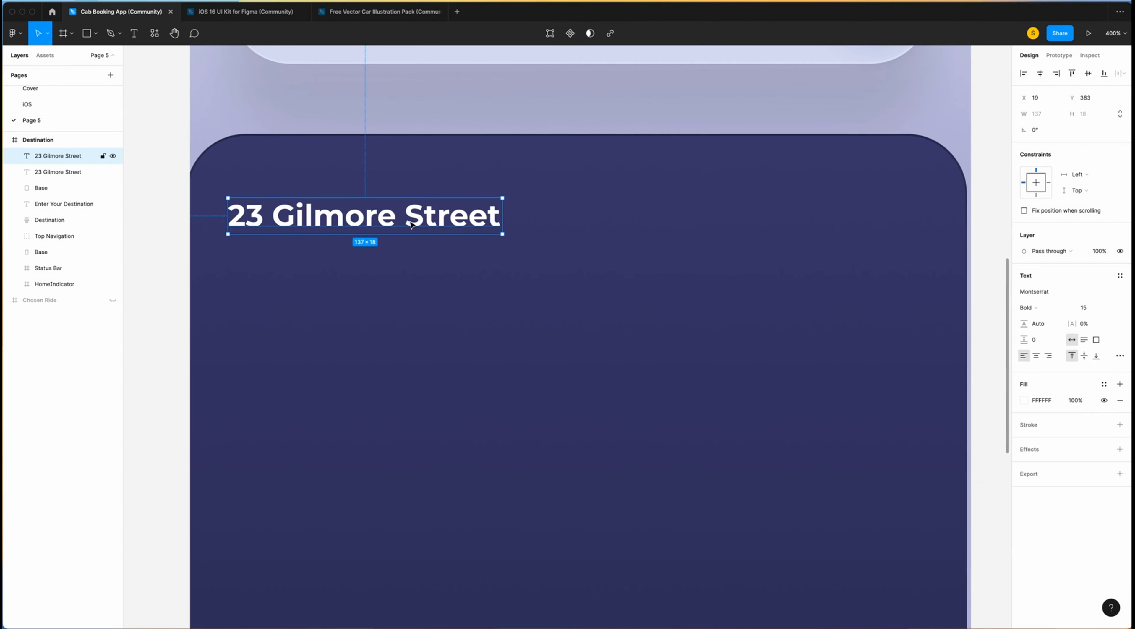
{"action": "left_click_drag", "start_coordinate": [410, 225], "coordinate": [412, 283]}
{"action": "key", "text": "Return"}
{"action": "type", "text": "Montreal"}
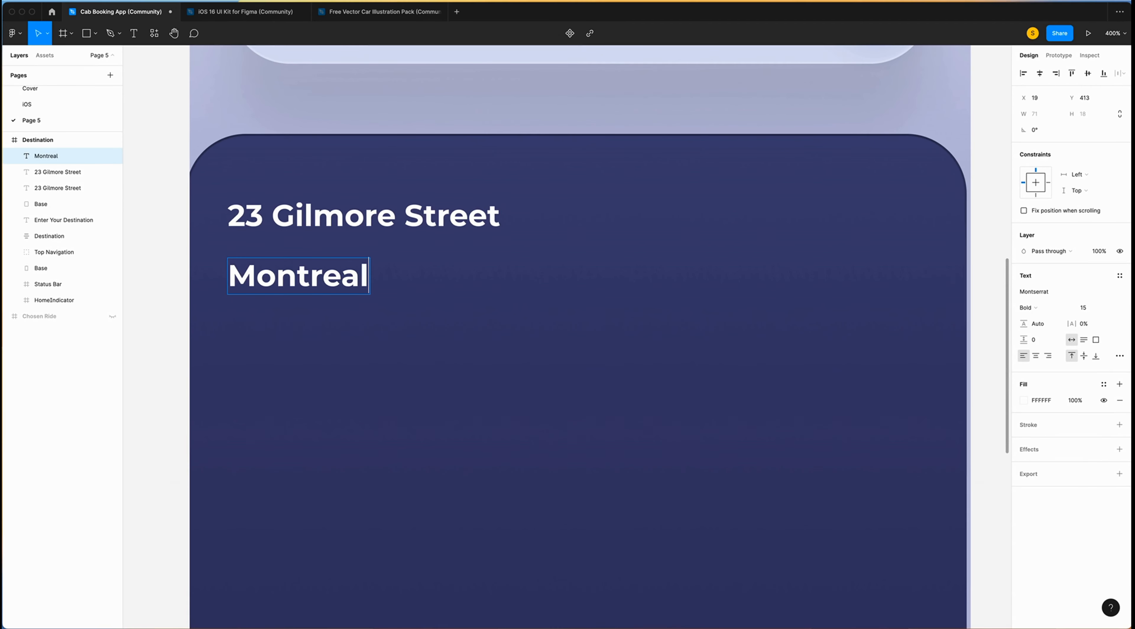
{"action": "key", "text": "ctrl+a"}
{"action": "left_click", "coordinate": [1034, 308]}
{"action": "left_click", "coordinate": [1046, 282]}
{"action": "left_click", "coordinate": [1082, 399]}
{"action": "type", "text": "60"}
{"action": "key", "text": "Return"}
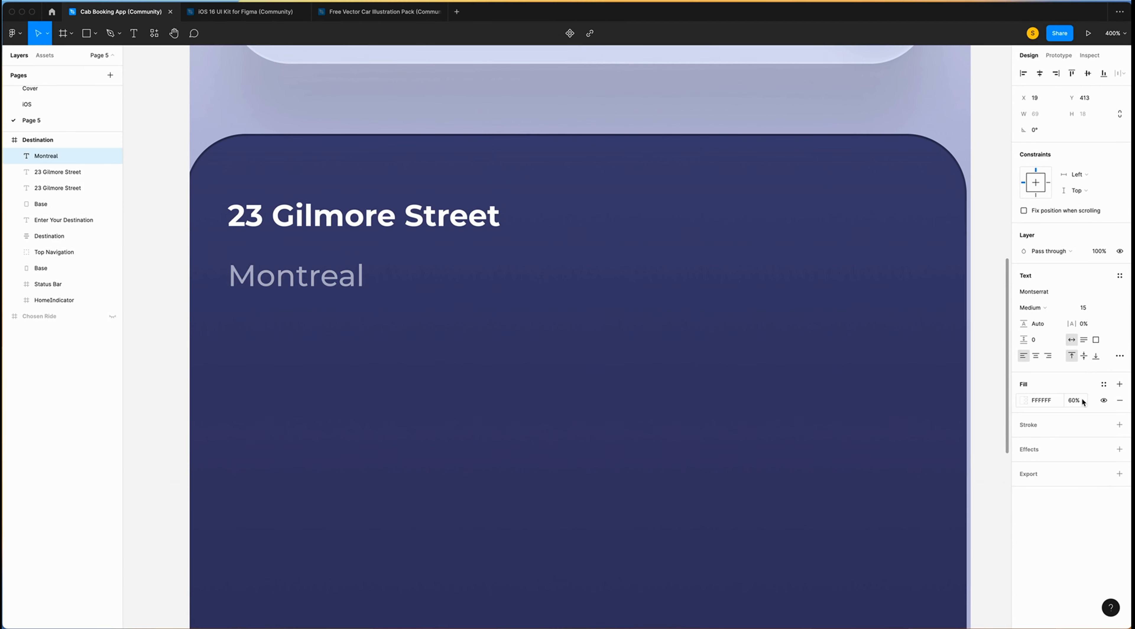
{"action": "left_click_drag", "start_coordinate": [273, 275], "coordinate": [274, 258]}
Wrap both address lines in an auto layout with 0 spacing.
{"action": "left_click", "coordinate": [319, 225], "text": "shift"}
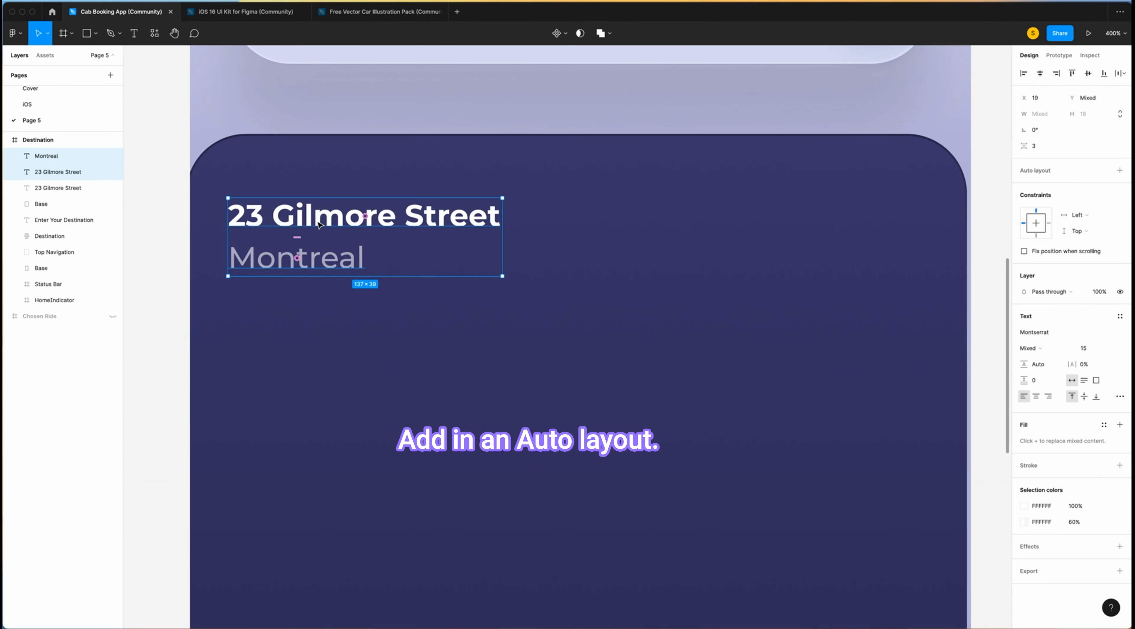
{"action": "key", "text": "shift+a"}
{"action": "left_click", "coordinate": [1038, 237]}
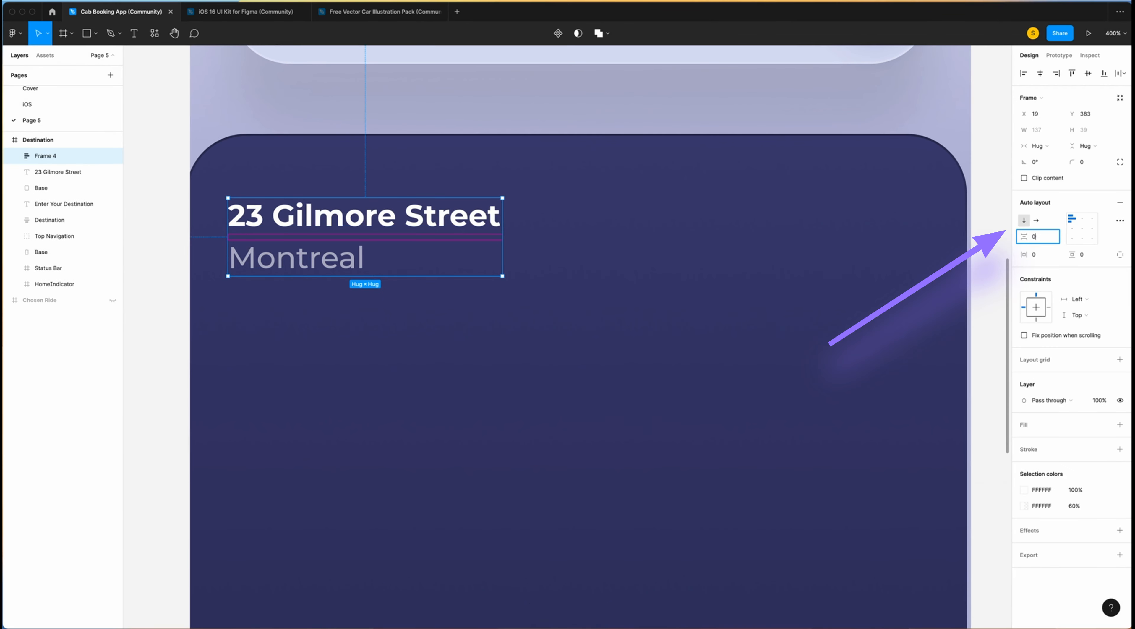
{"action": "type", "text": "0"}
{"action": "key", "text": "Return"}
{"action": "left_click", "coordinate": [464, 321]}
Draw a 350-wide horizontal line under the address with a white 30% stroke, nudged up.
{"action": "key", "text": "l"}
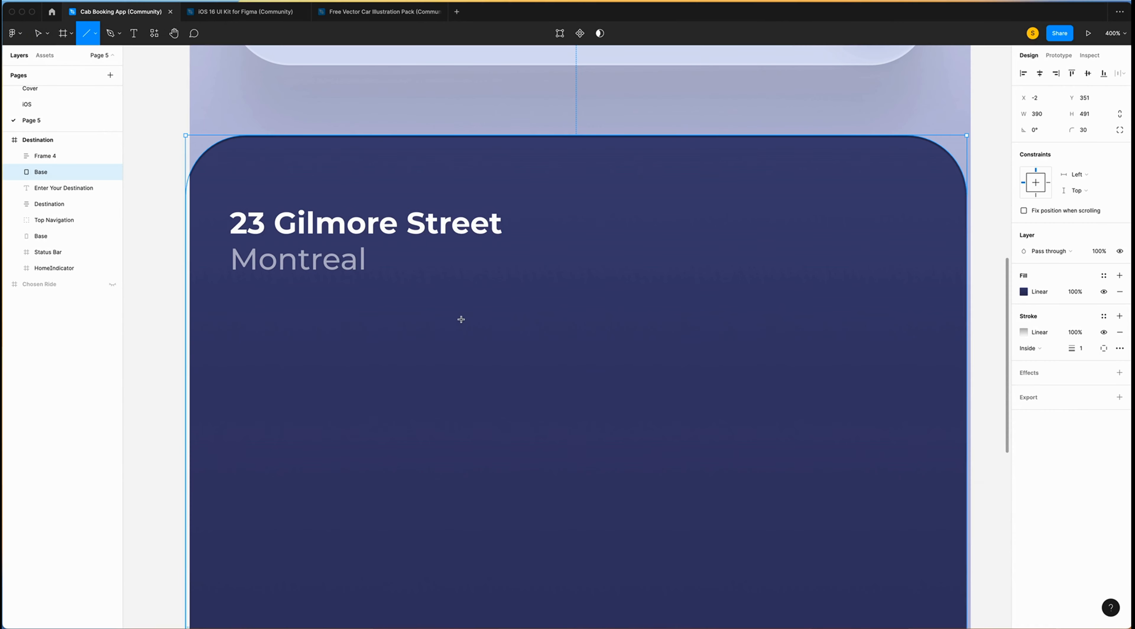
{"action": "left_click", "coordinate": [97, 38]}
{"action": "left_click", "coordinate": [83, 70]}
{"action": "left_click_drag", "start_coordinate": [224, 316], "coordinate": [923, 315]}
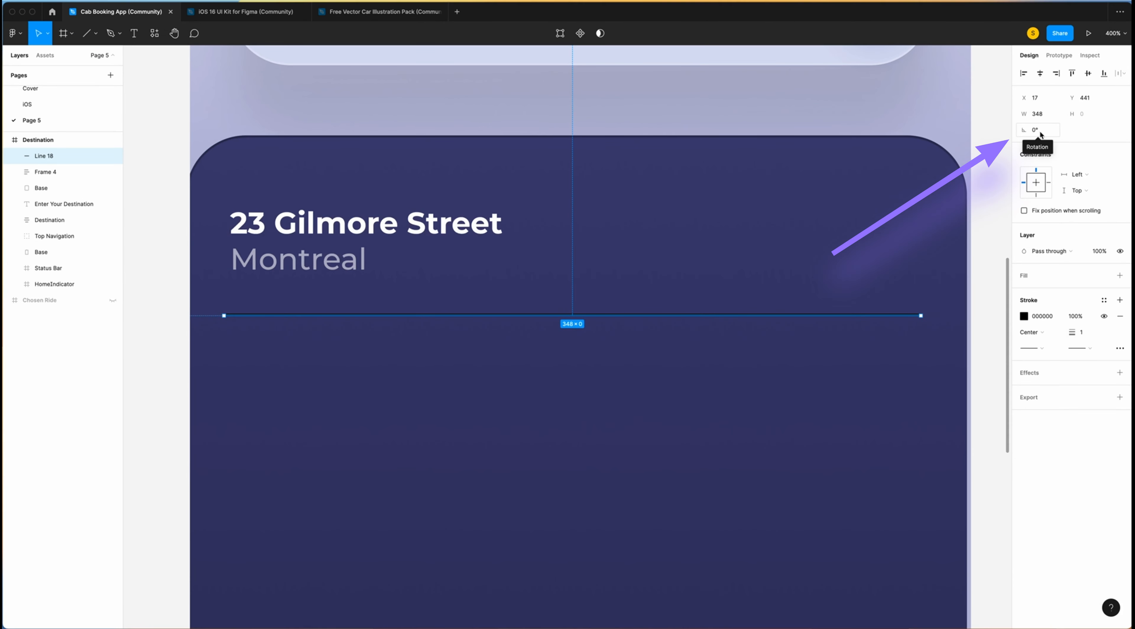
{"action": "left_click", "coordinate": [1042, 116]}
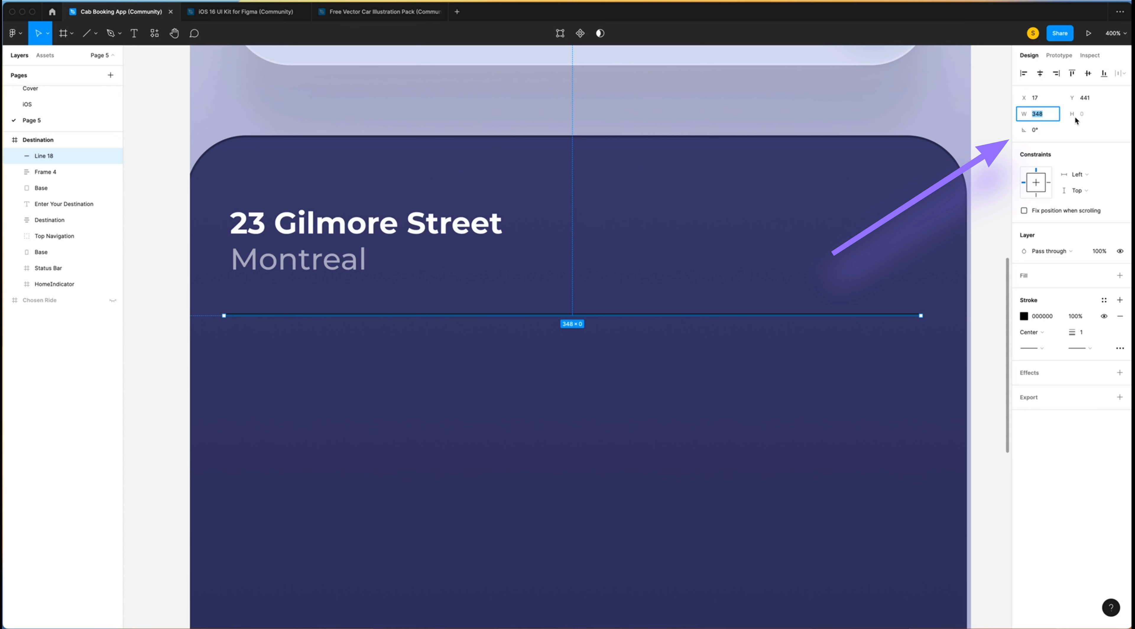
{"action": "type", "text": "350"}
{"action": "key", "text": "Return"}
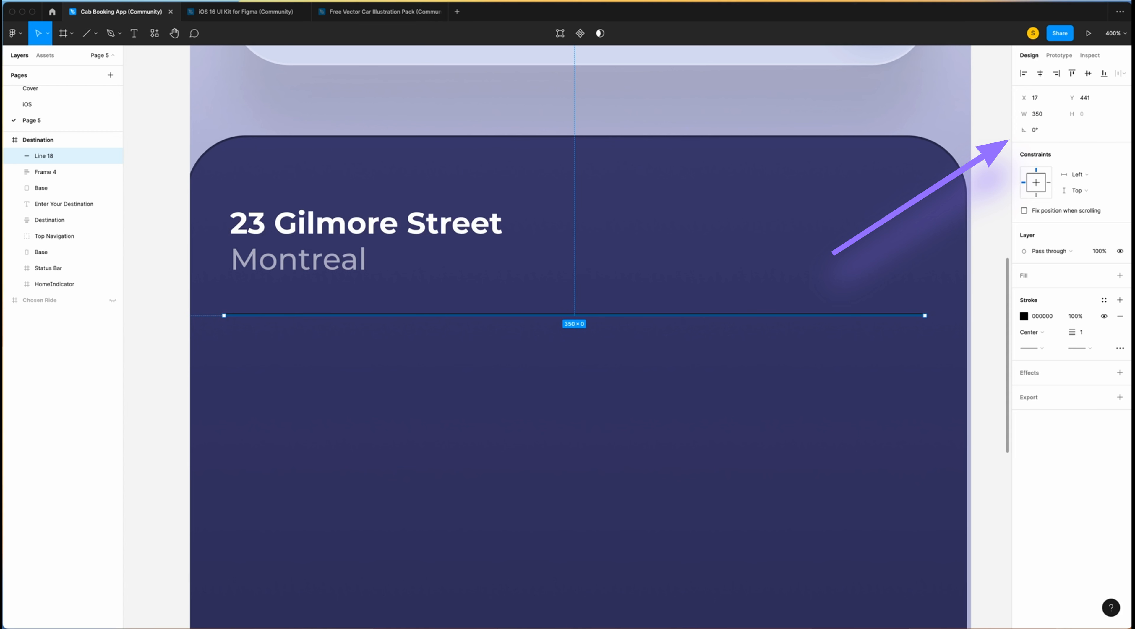
{"action": "left_click", "coordinate": [1022, 316]}
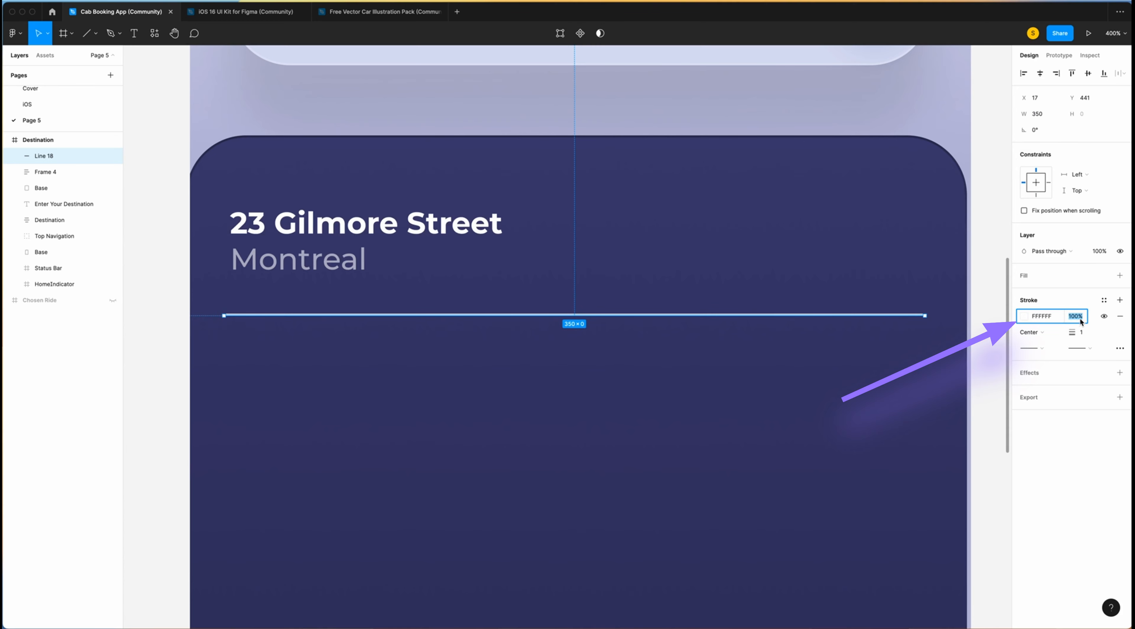
{"action": "type", "text": "3"}
{"action": "key", "text": "Return"}
{"action": "key", "text": "Up"}
{"action": "key", "text": "Up"}
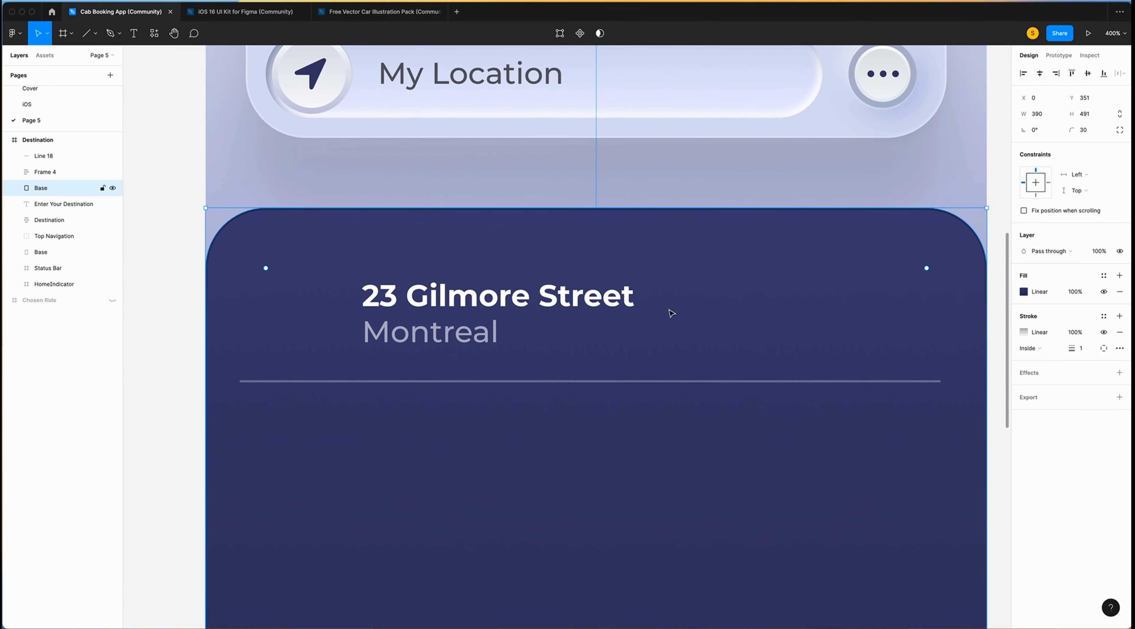
Draw a 34×34 circle left of the address with proportions locked.
{"action": "key", "text": "o"}
{"action": "key", "text": "shift+equal"}
{"action": "left_click_drag", "start_coordinate": [254, 228], "coordinate": [447, 405]}
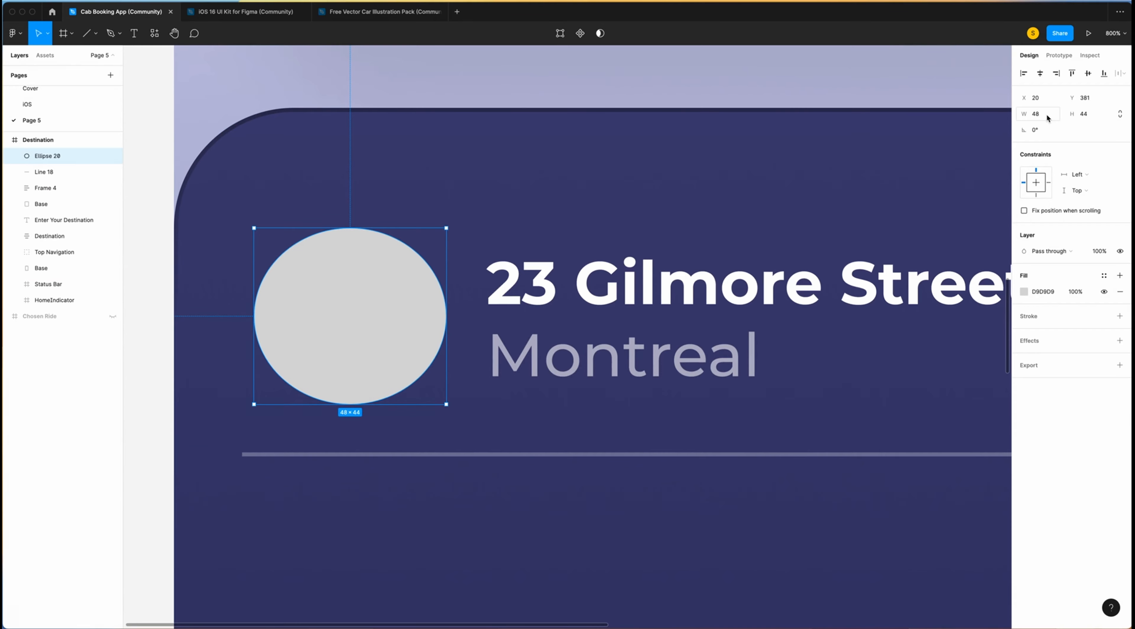
{"action": "type", "text": "34"}
{"action": "key", "text": "Return"}
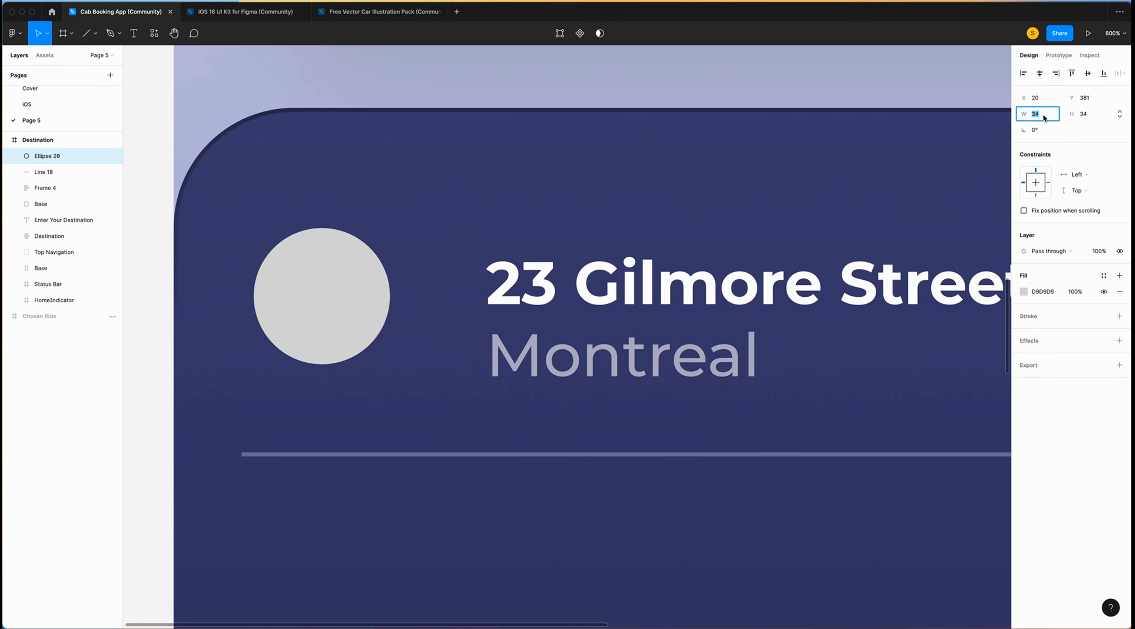
{"action": "left_click", "coordinate": [1120, 114]}
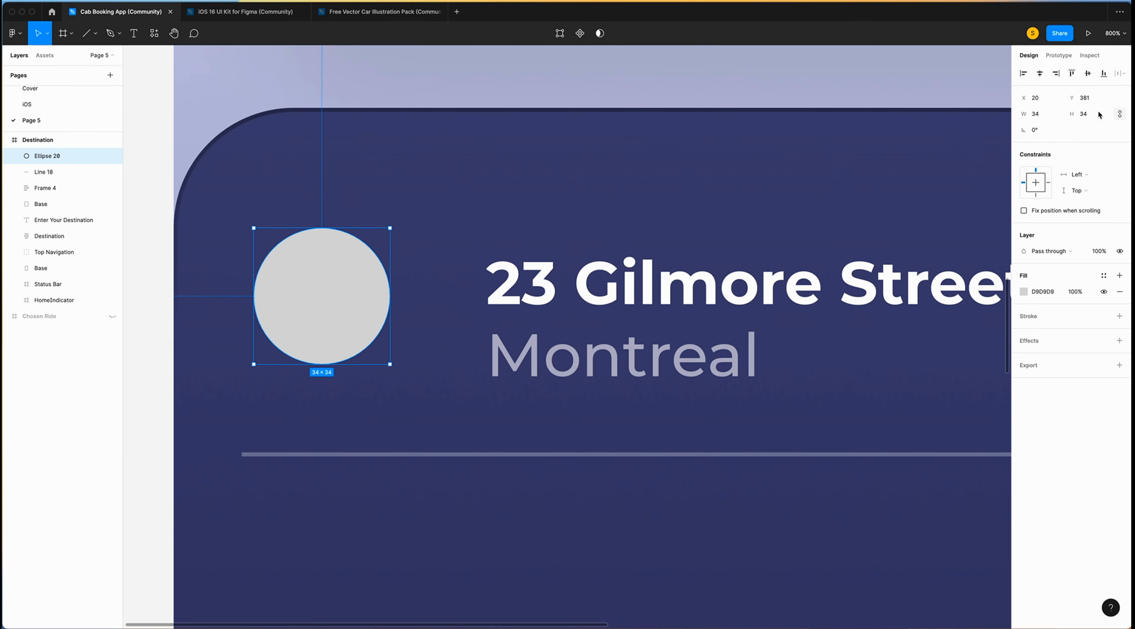
Fill the circle with a linear gradient from DDE1E7 to 100% white, then paste a copy.
{"action": "left_click", "coordinate": [1024, 292]}
{"action": "left_click", "coordinate": [909, 293]}
{"action": "left_click", "coordinate": [928, 306]}
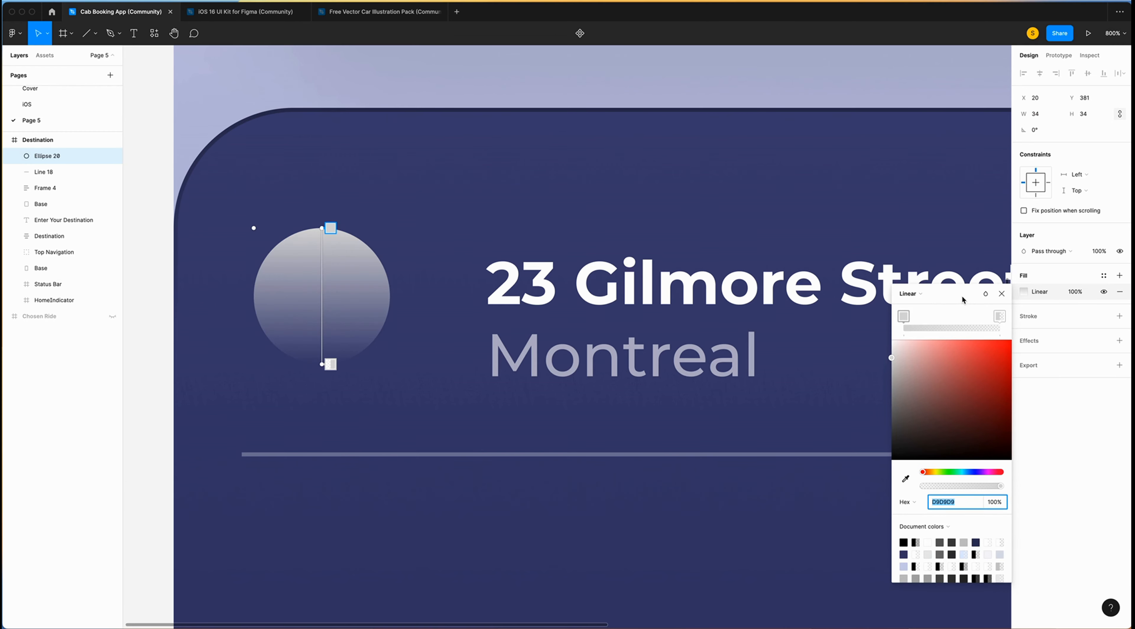
{"action": "left_click", "coordinate": [952, 504]}
{"action": "type", "text": "dd"}
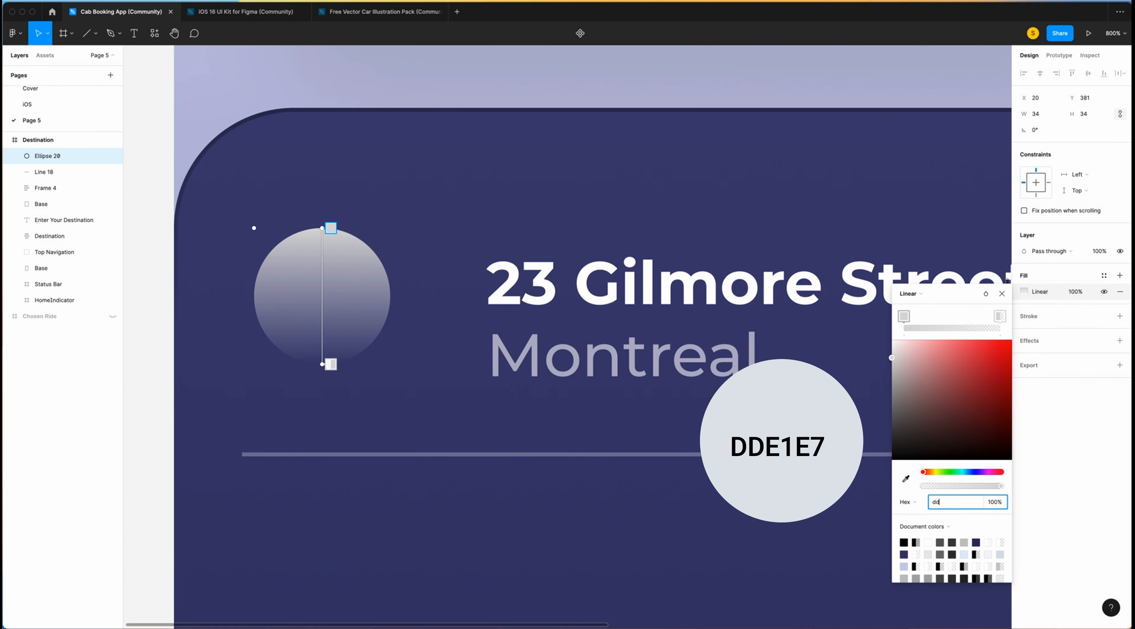
{"action": "type", "text": "e1e7"}
{"action": "key", "text": "Return"}
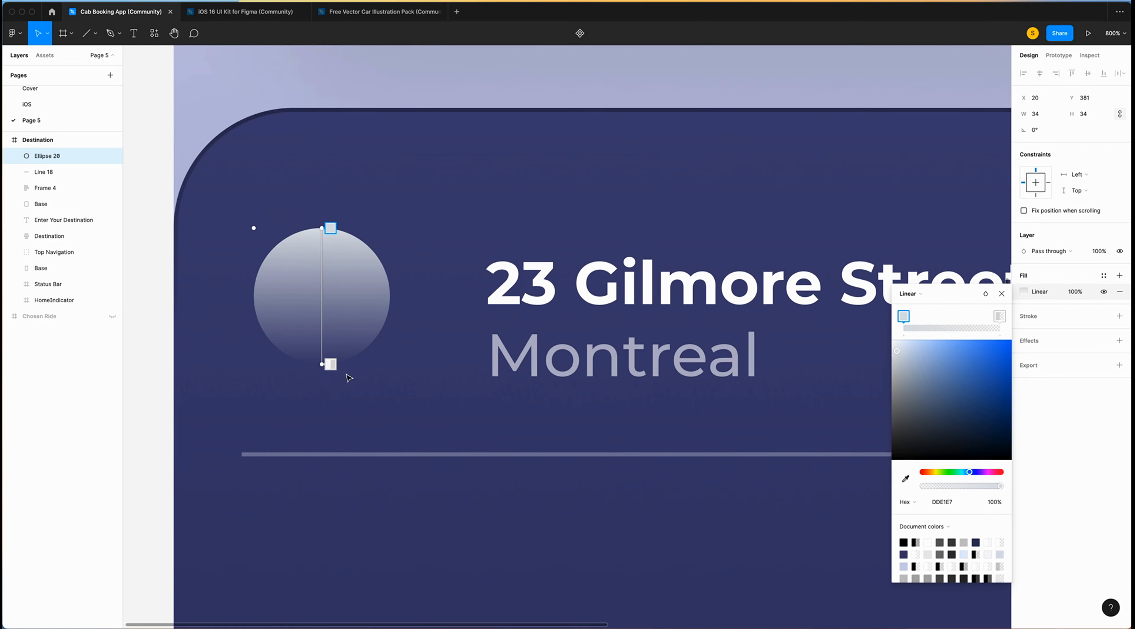
{"action": "left_click", "coordinate": [331, 364]}
{"action": "left_click_drag", "start_coordinate": [893, 361], "coordinate": [891, 340]}
{"action": "left_click", "coordinate": [995, 503]}
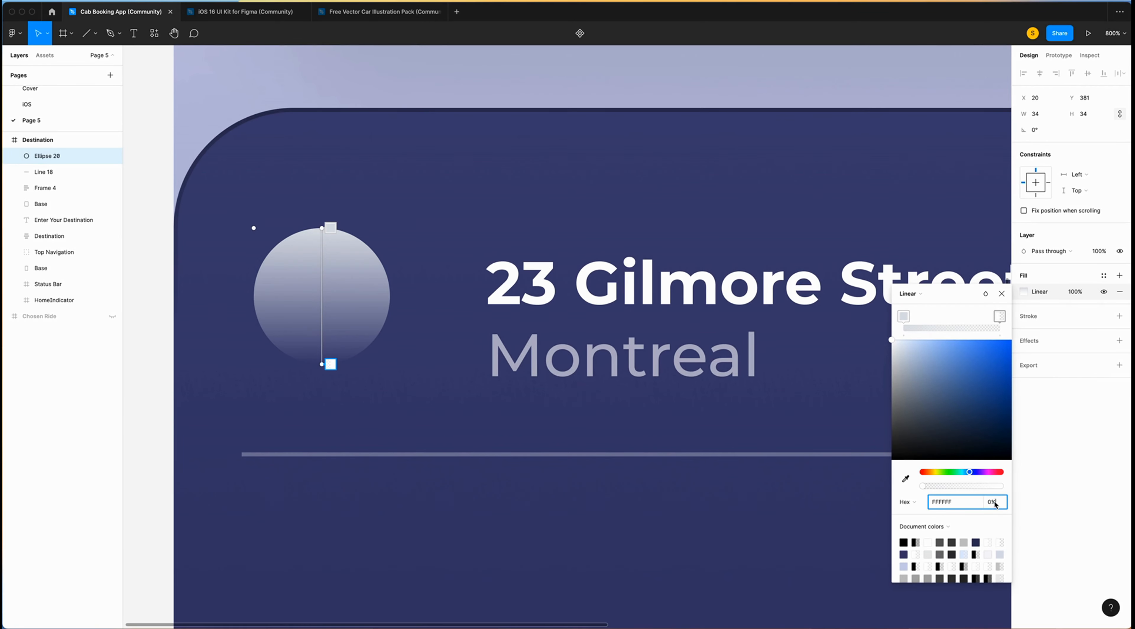
{"action": "type", "text": "100"}
{"action": "key", "text": "Return"}
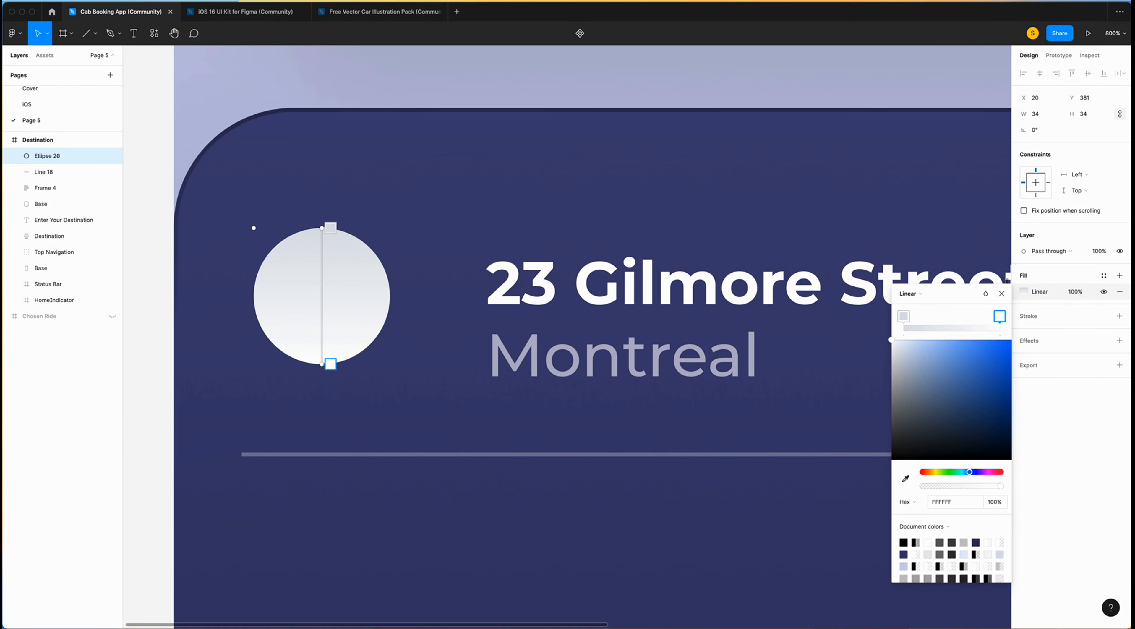
{"action": "key", "text": "Escape"}
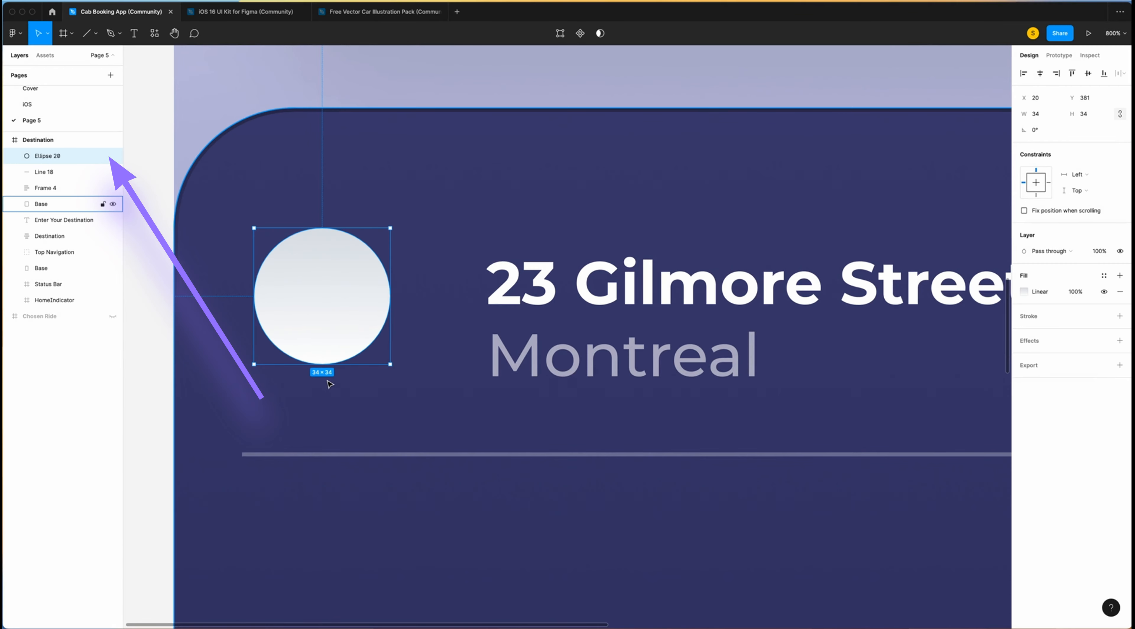
{"action": "key", "text": "super+v"}
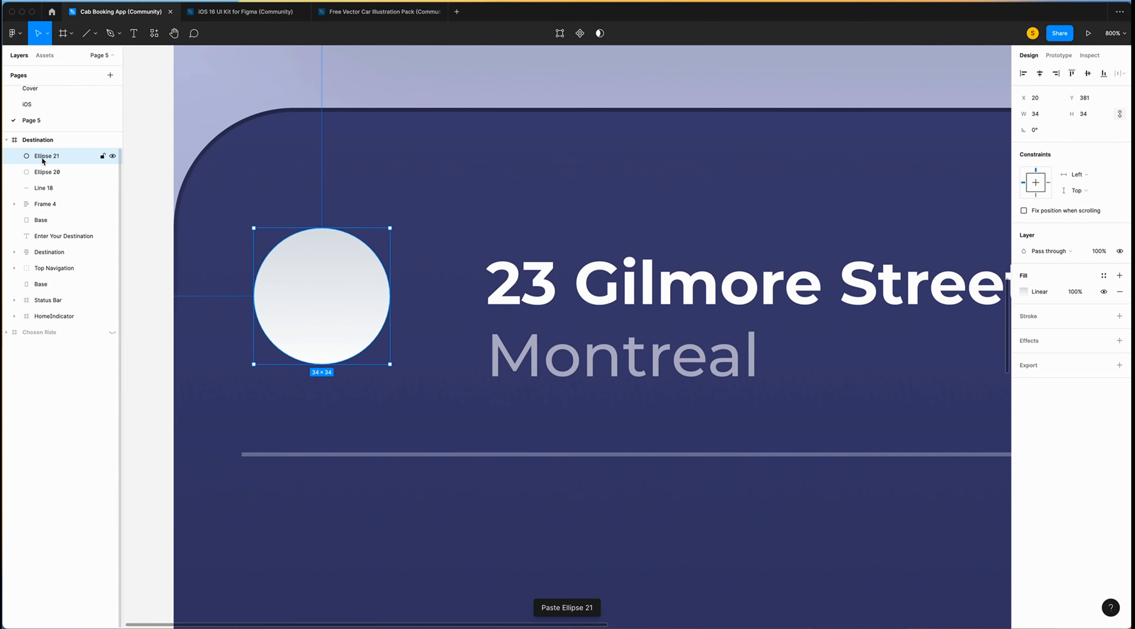
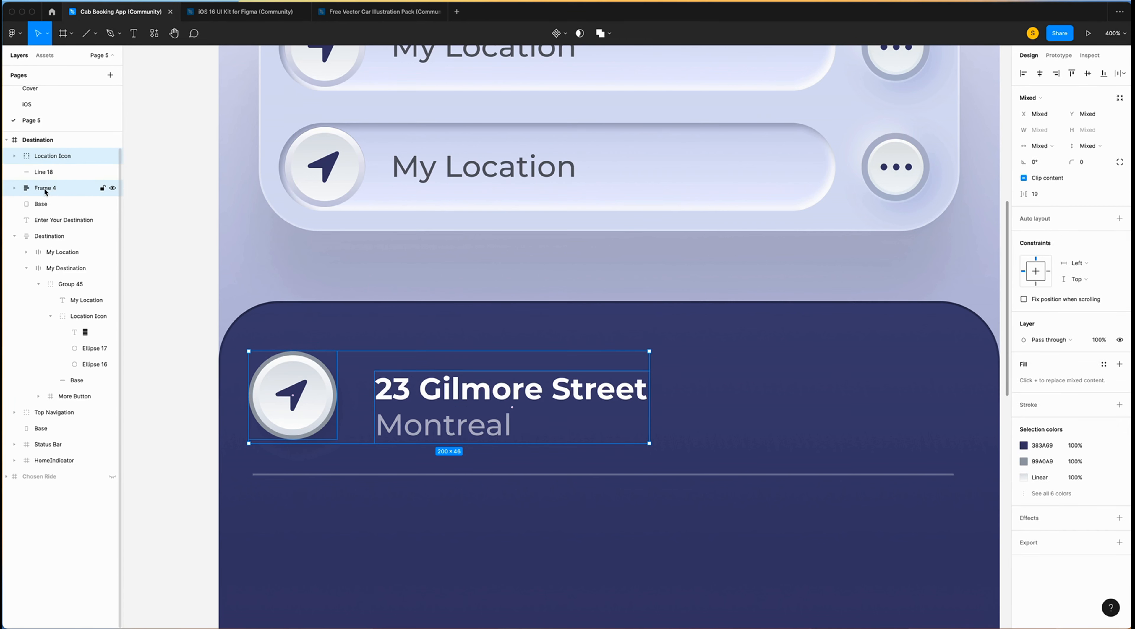
Put the circle icon and address text in an auto layout with a 16 gap.
{"action": "key", "text": "shift+a"}
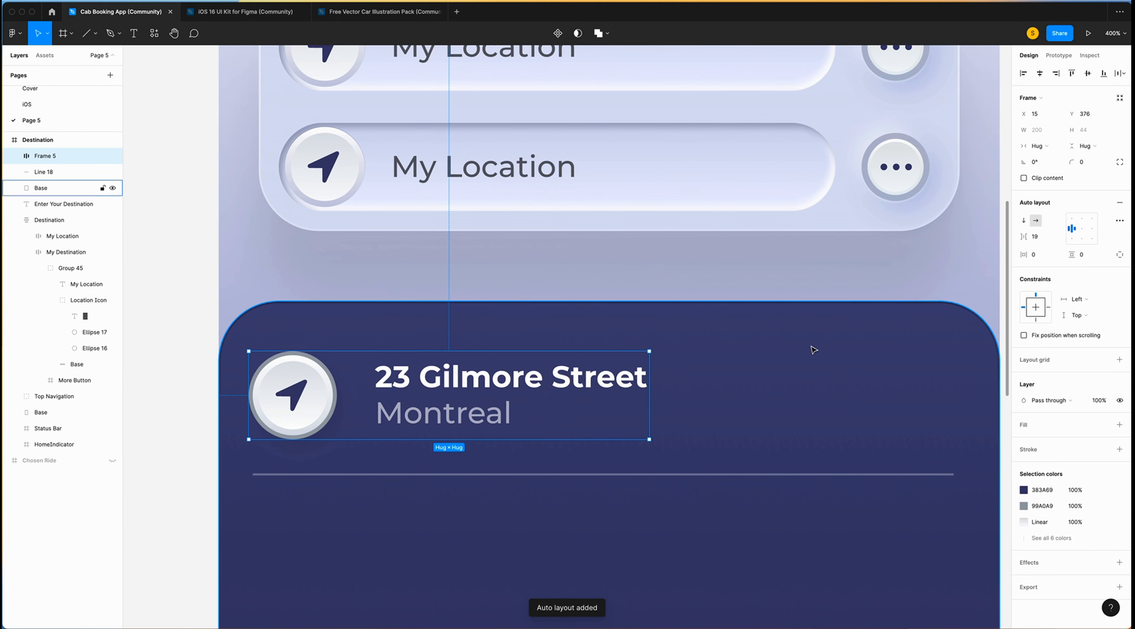
{"action": "left_click", "coordinate": [1038, 237]}
{"action": "type", "text": "1"}
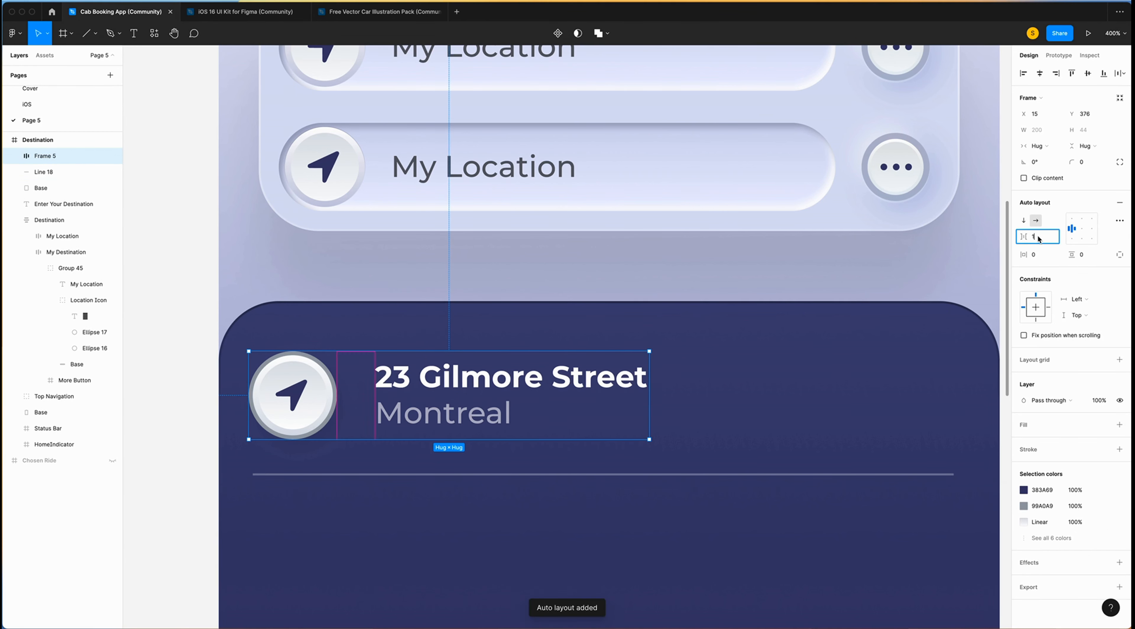
{"action": "type", "text": "6"}
{"action": "key", "text": "Return"}
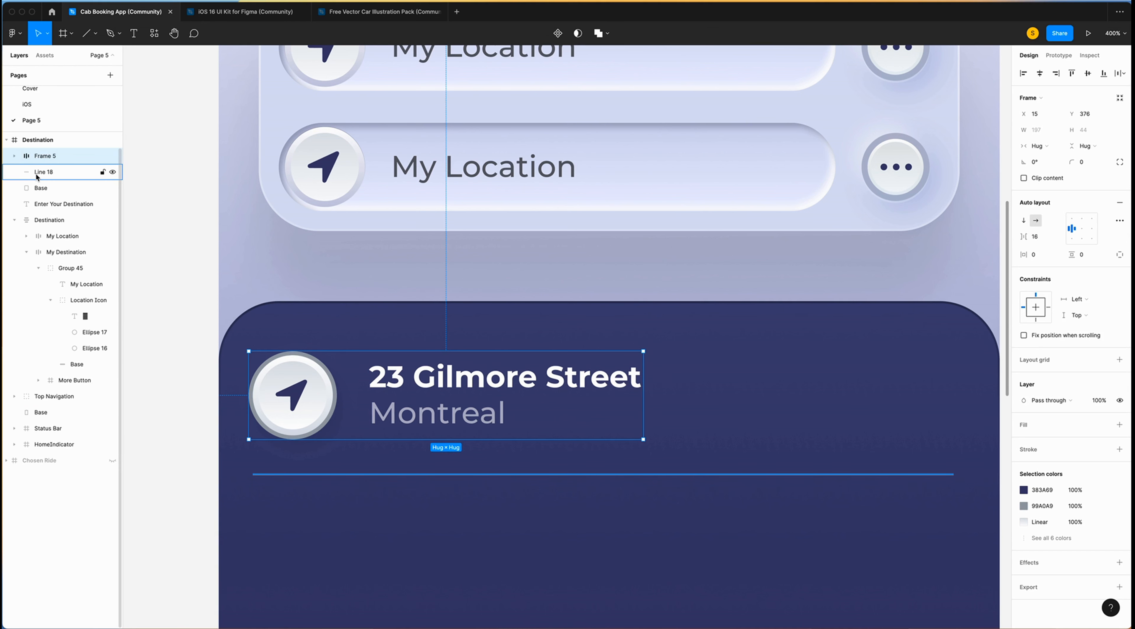
Stack the address row and divider line with 16 spacing, left-aligned.
{"action": "left_click", "coordinate": [44, 172], "text": "shift"}
{"action": "key", "text": "shift+a"}
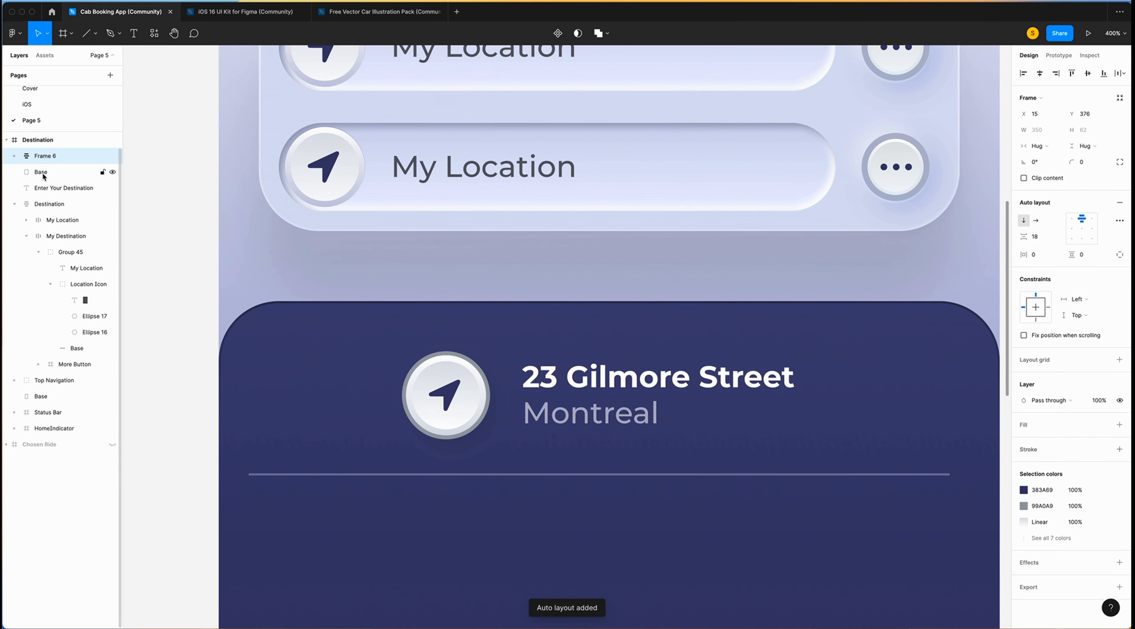
{"action": "left_click", "coordinate": [1038, 236]}
{"action": "type", "text": "1"}
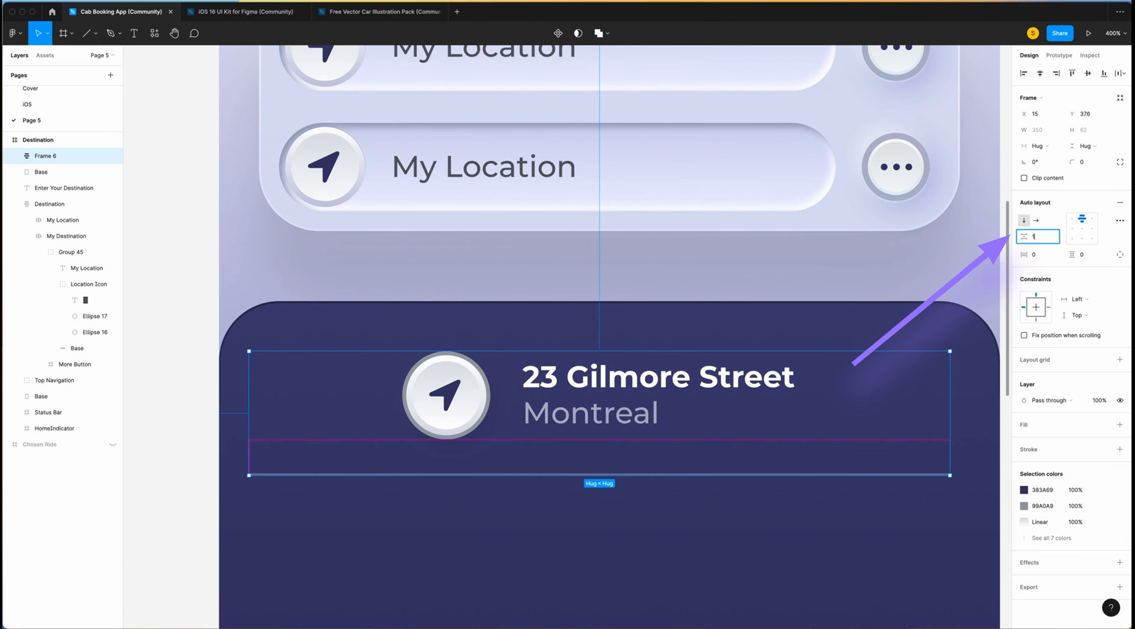
{"action": "type", "text": "6"}
{"action": "key", "text": "Return"}
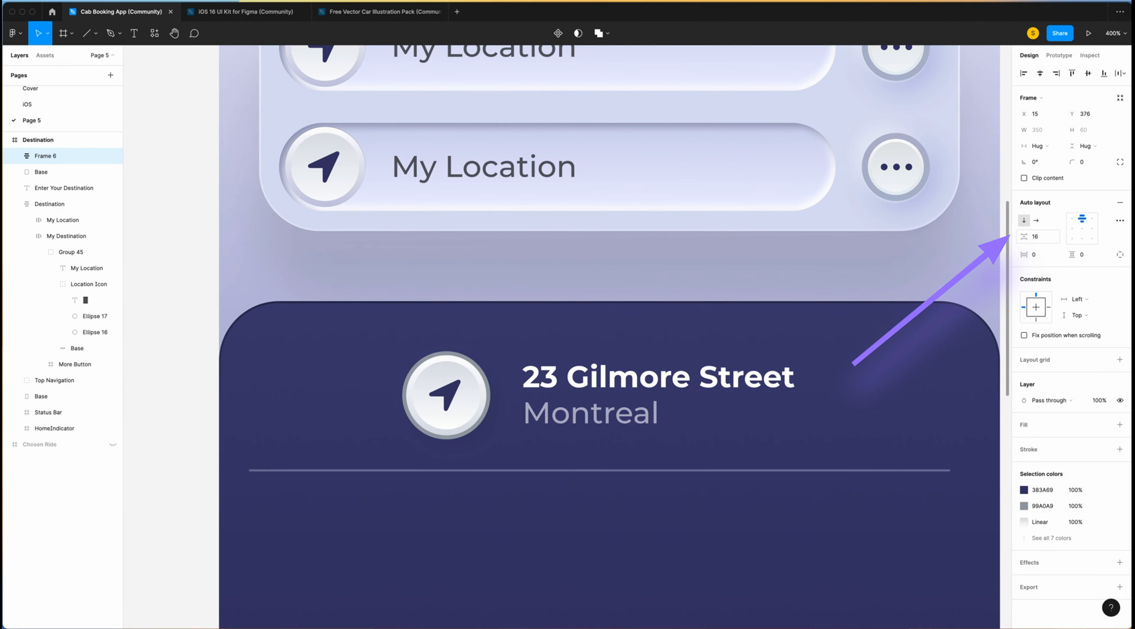
{"action": "left_click", "coordinate": [1073, 233]}
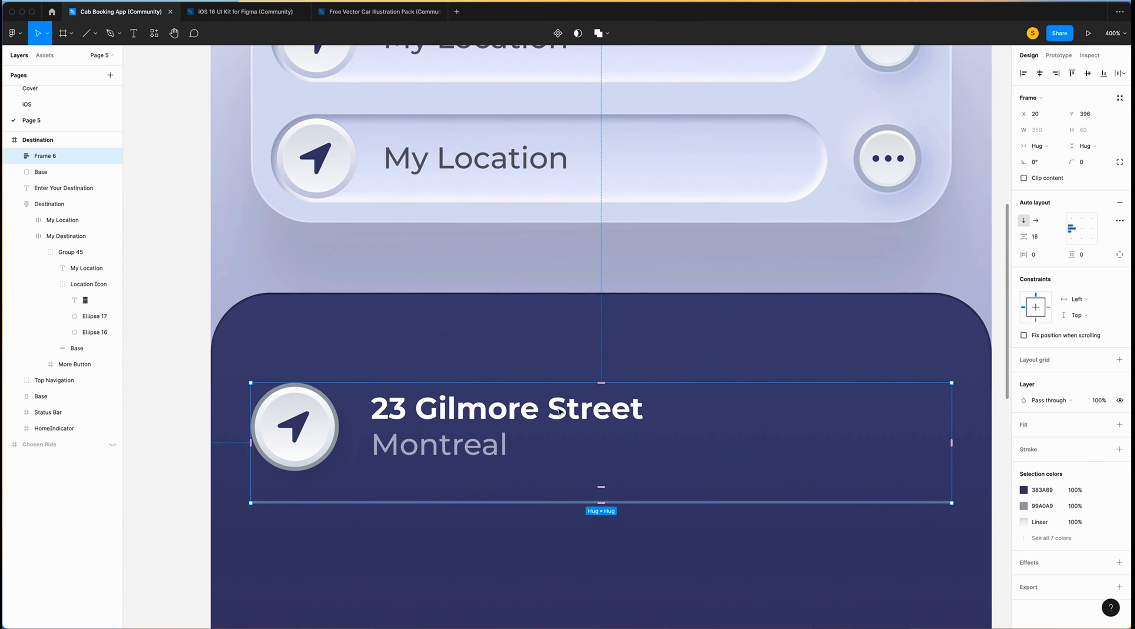
Make the Recent heading ExtraBold and zoom out to view the whole screen.
{"action": "left_click", "coordinate": [274, 344]}
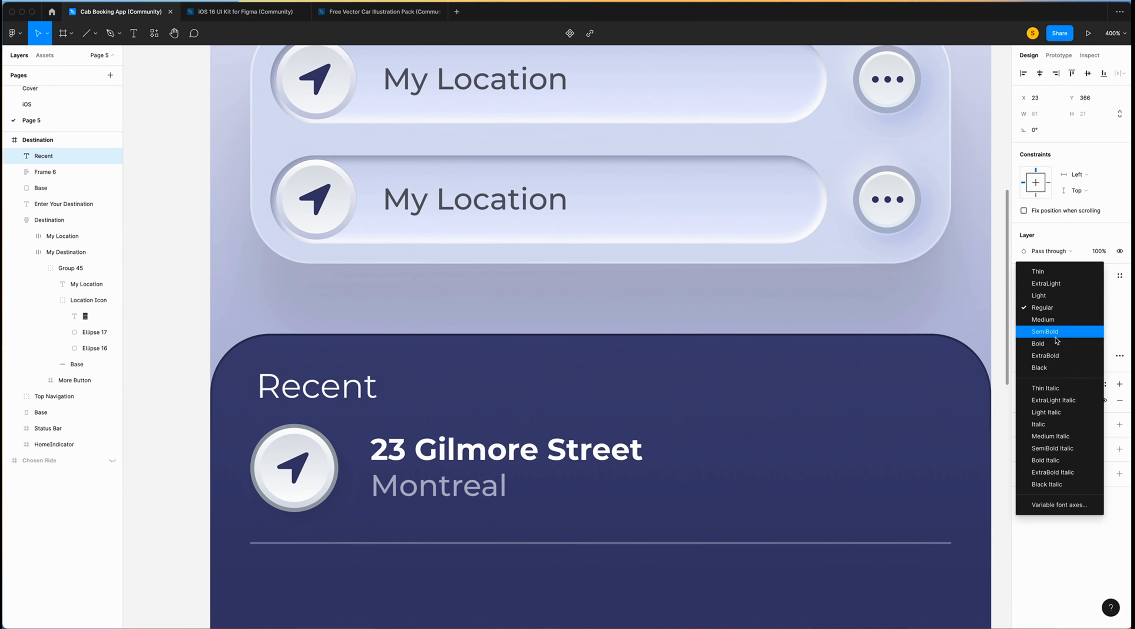
{"action": "left_click", "coordinate": [1057, 356]}
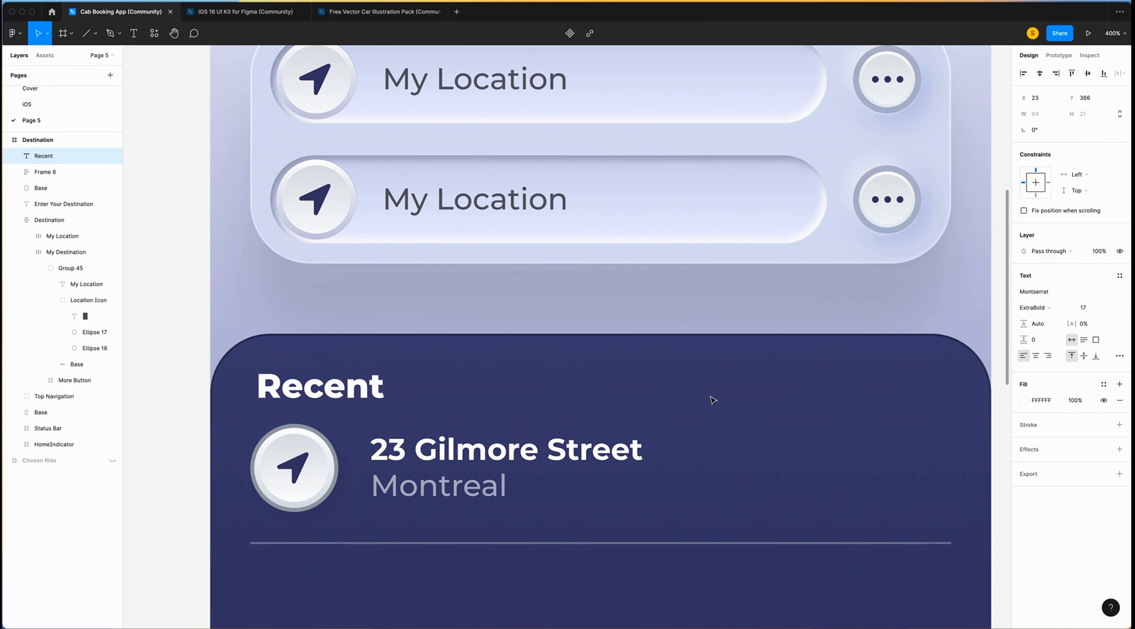
{"action": "left_click", "coordinate": [250, 318]}
{"action": "key", "text": "super+minus"}
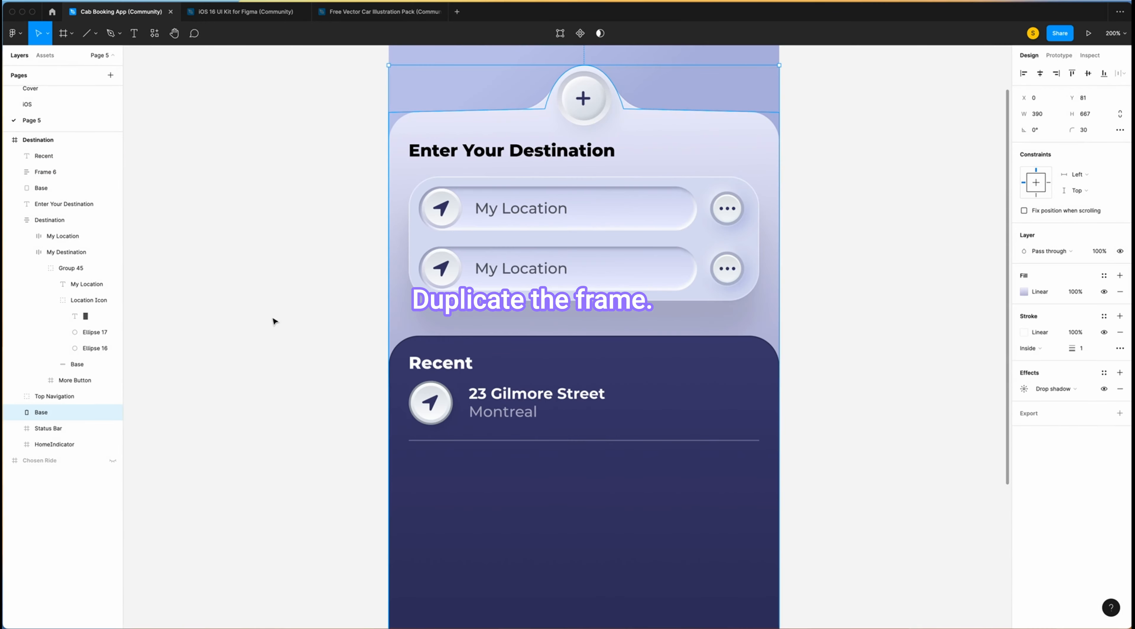
{"action": "scroll", "coordinate": [274, 319], "scroll_direction": "down", "scroll_amount": 5}
{"action": "scroll", "coordinate": [274, 319], "scroll_direction": "right", "scroll_amount": 5}
{"action": "left_click", "coordinate": [302, 271]}
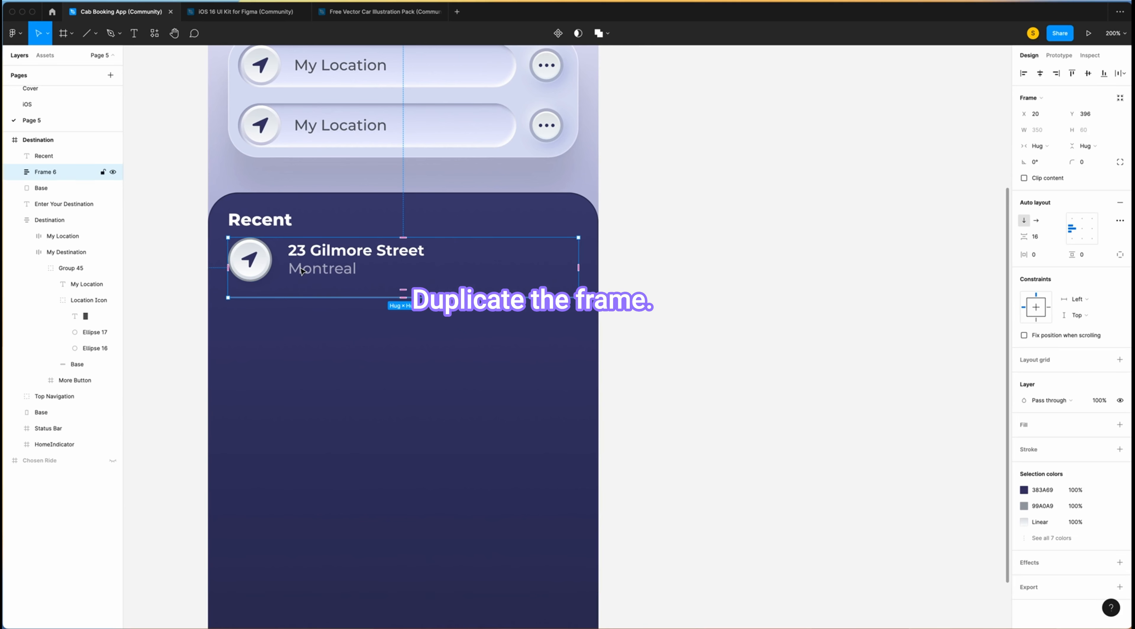
{"action": "key", "text": "super+d"}
{"action": "key", "text": "super+d"}
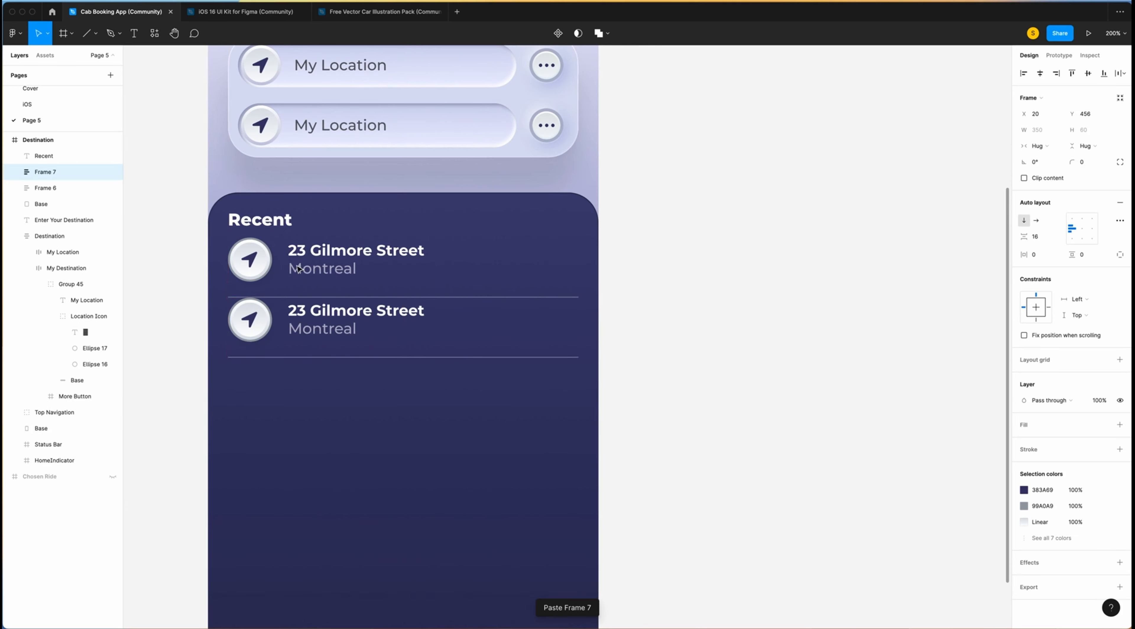
{"action": "key", "text": "super+d"}
{"action": "key", "text": "super+d"}
{"action": "key", "text": "super+d"}
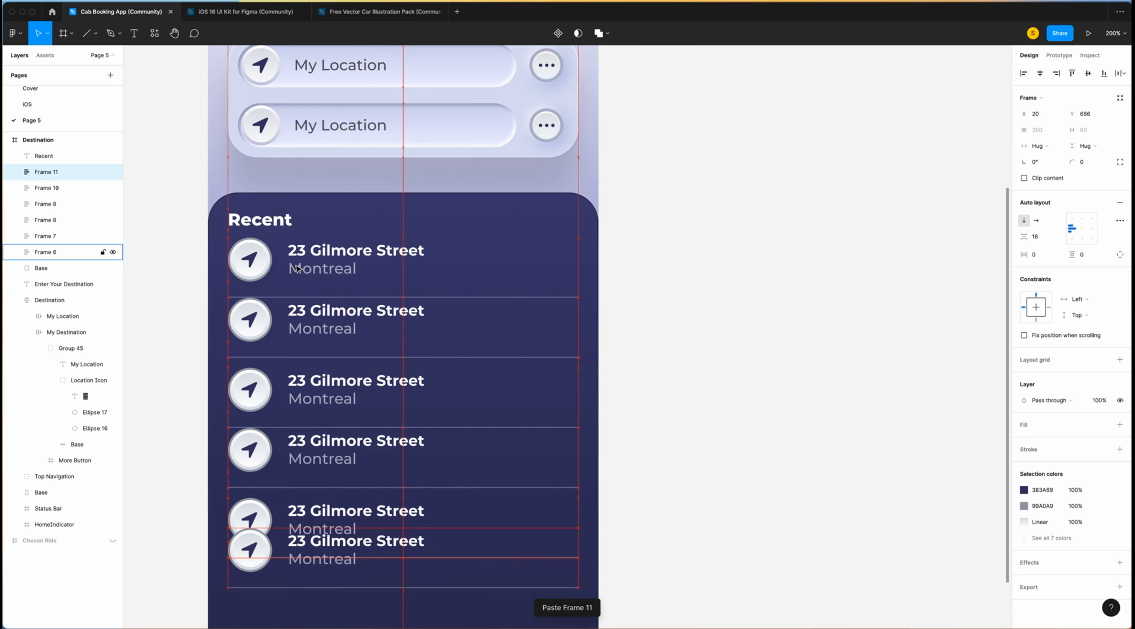
Stack the six address rows in a vertical auto layout with 16 spacing.
{"action": "scroll", "coordinate": [392, 207], "scroll_direction": "down", "scroll_amount": 3}
{"action": "left_click_drag", "start_coordinate": [44, 172], "coordinate": [55, 253]}
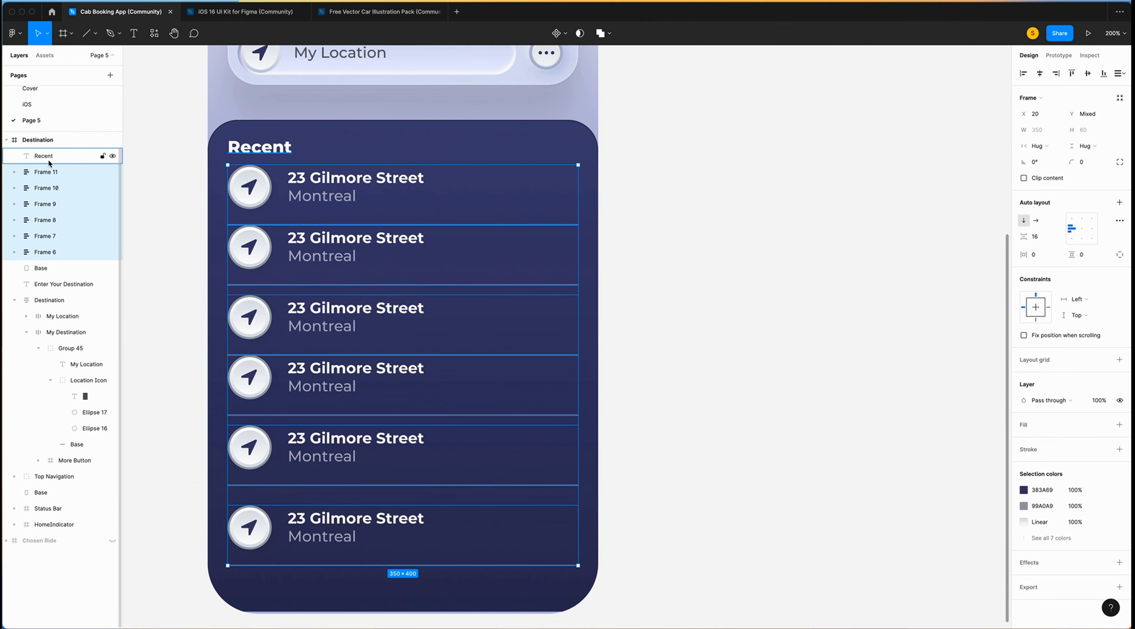
{"action": "key", "text": "shift+a"}
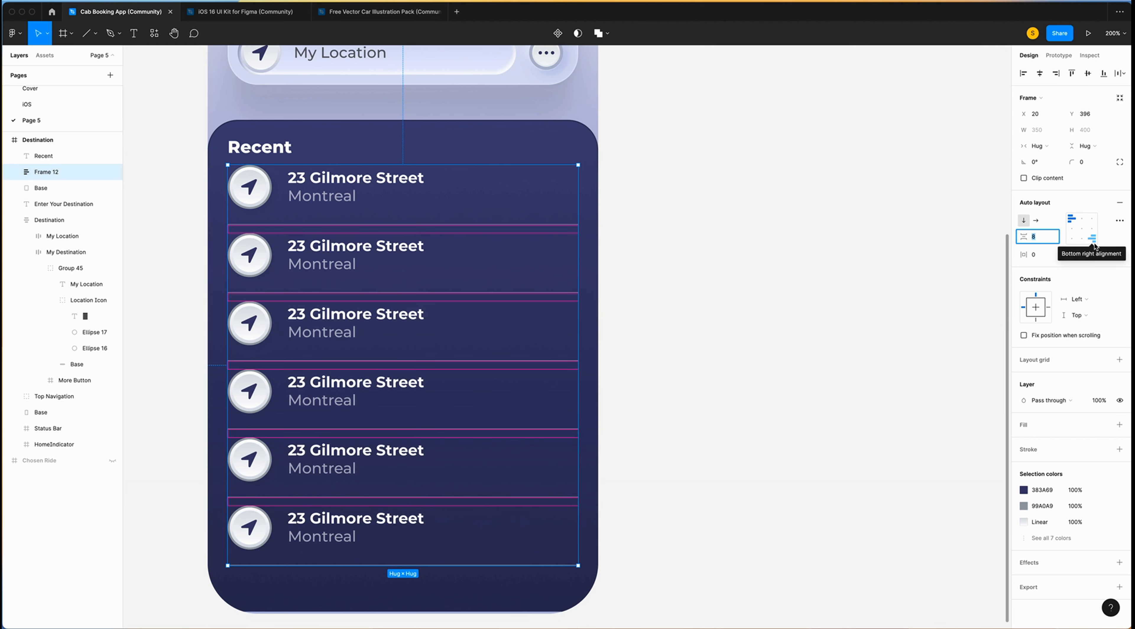
{"action": "type", "text": "16"}
{"action": "key", "text": "Return"}
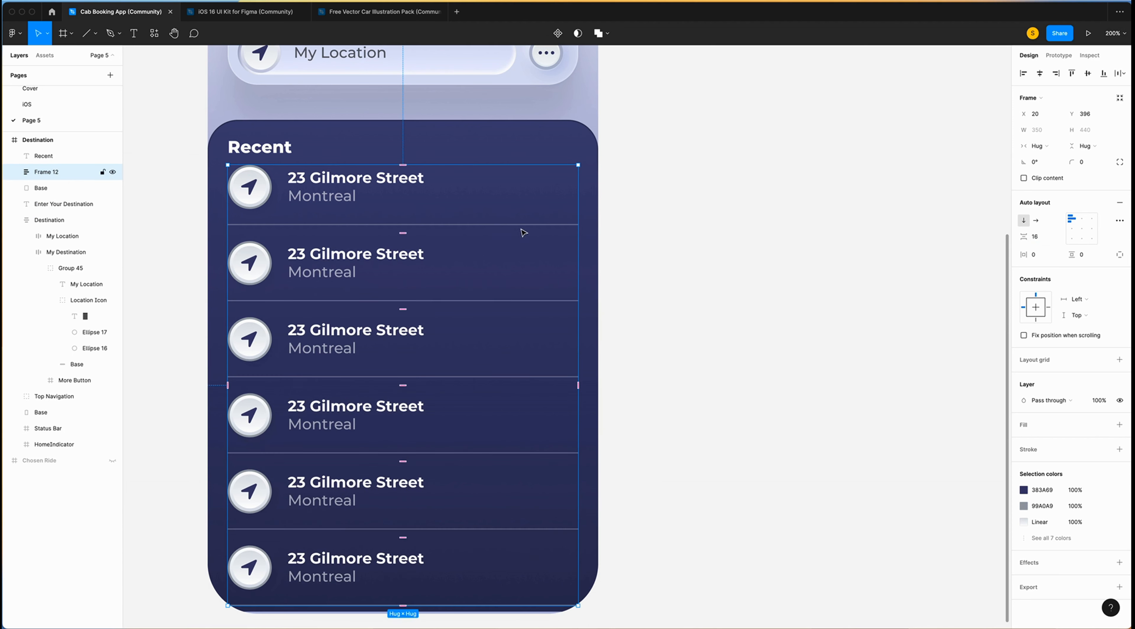
Select the five divider lines plus the card background and open their colour settings.
{"action": "left_click", "coordinate": [580, 245]}
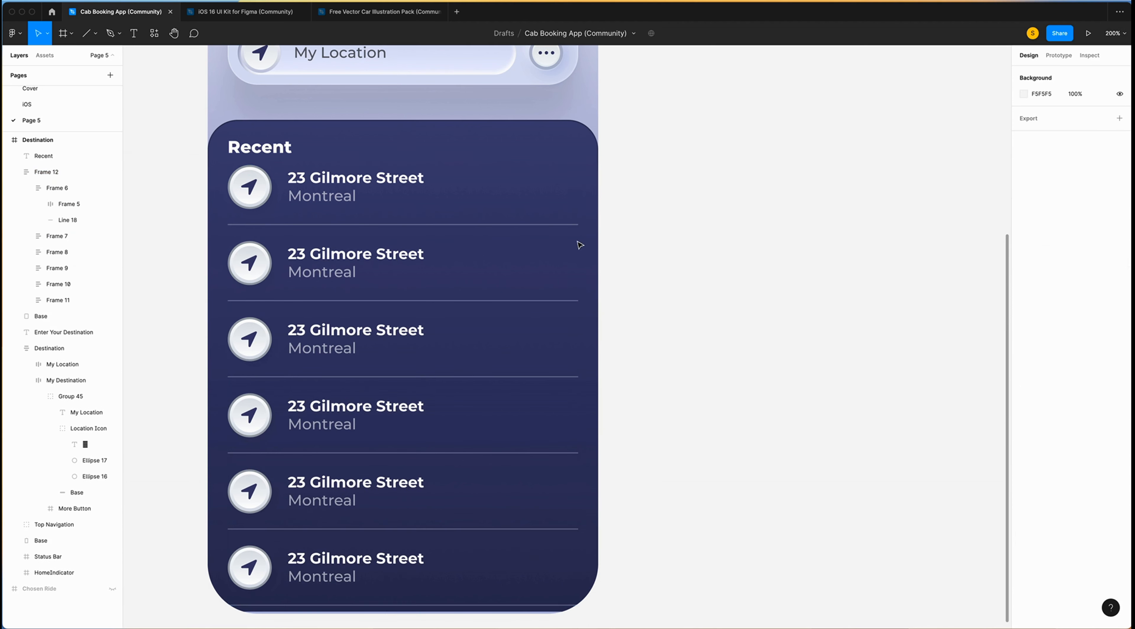
{"action": "left_click", "coordinate": [569, 224], "text": "shift"}
{"action": "left_click", "coordinate": [573, 300], "text": "shift"}
{"action": "left_click", "coordinate": [578, 376], "text": "shift"}
{"action": "left_click", "coordinate": [578, 452], "text": "shift"}
{"action": "left_click", "coordinate": [549, 529], "text": "shift"}
{"action": "left_click", "coordinate": [510, 600], "text": "shift"}
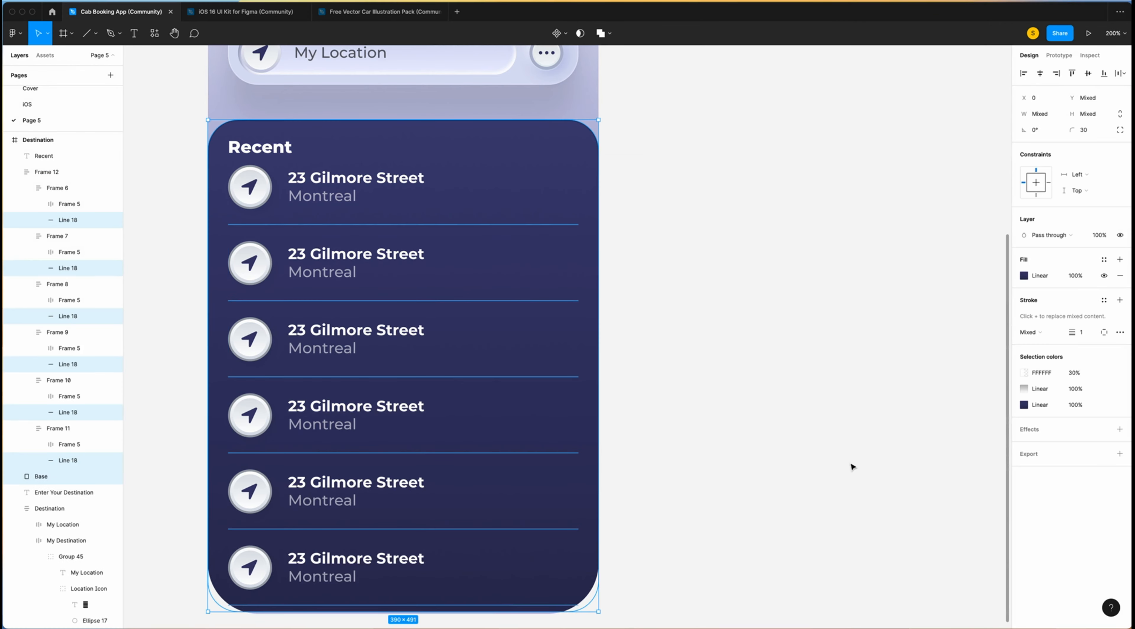
{"action": "left_click", "coordinate": [1024, 373]}
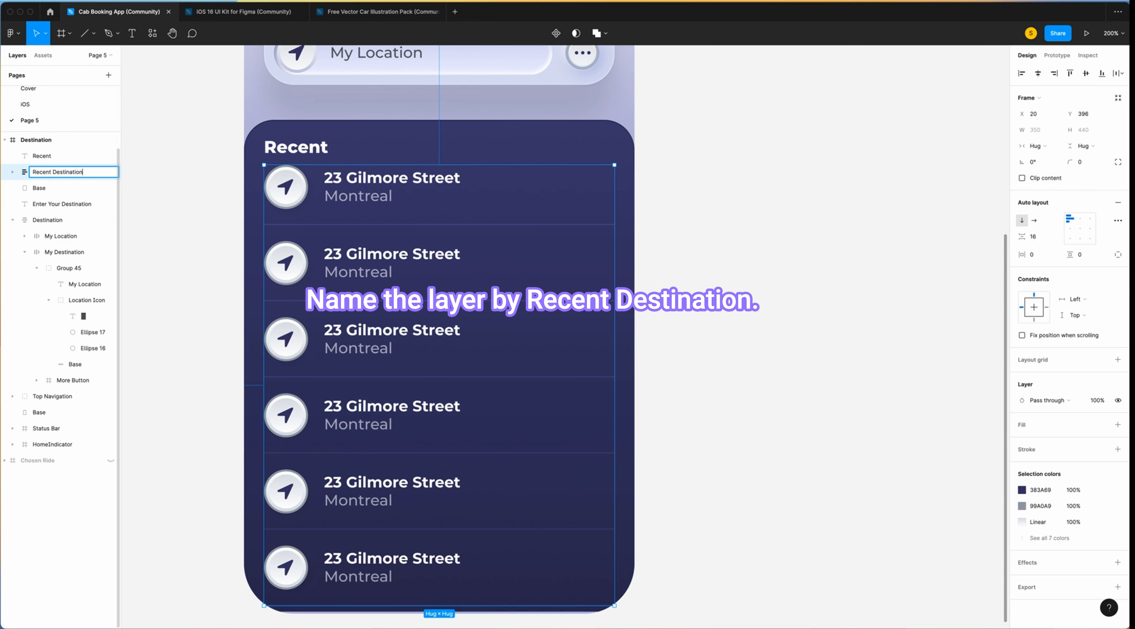
Confirm the Recent Destination name, then stack the Recent title above it with 16 spacing.
{"action": "key", "text": "Return"}
{"action": "left_click", "coordinate": [43, 159], "text": "shift"}
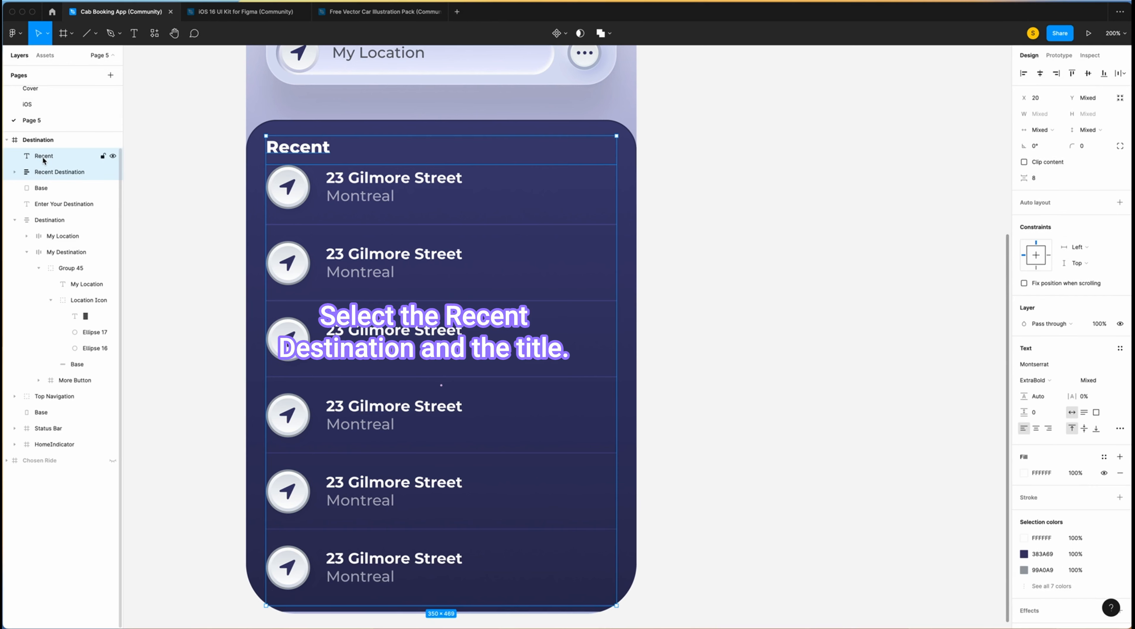
{"action": "key", "text": "shift+a"}
{"action": "left_click", "coordinate": [1043, 242]}
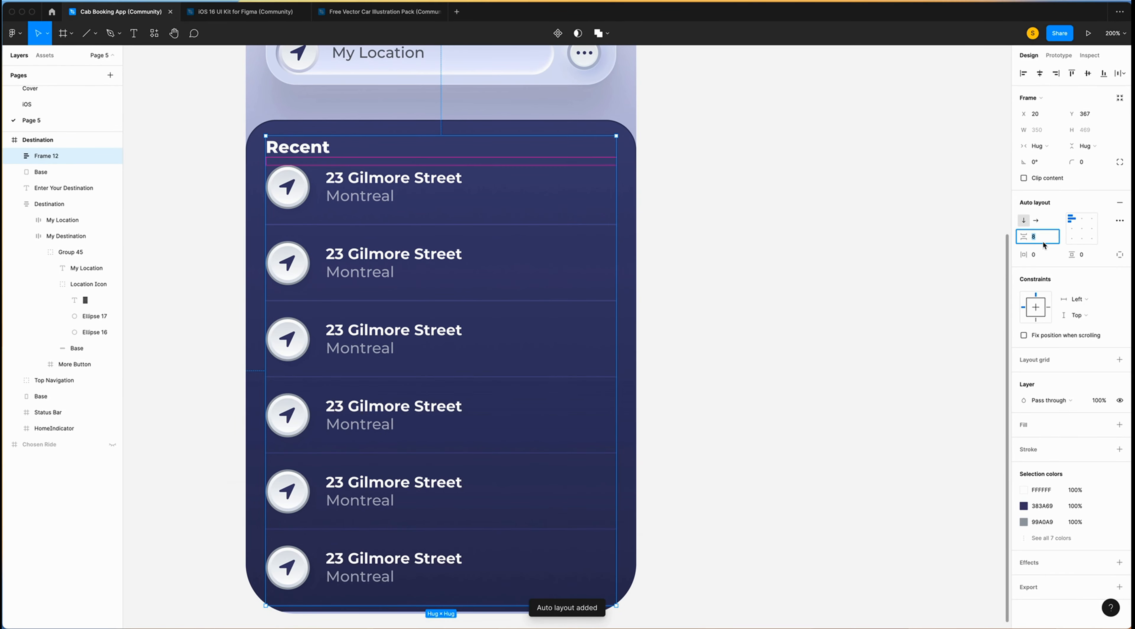
{"action": "type", "text": "16"}
{"action": "key", "text": "Return"}
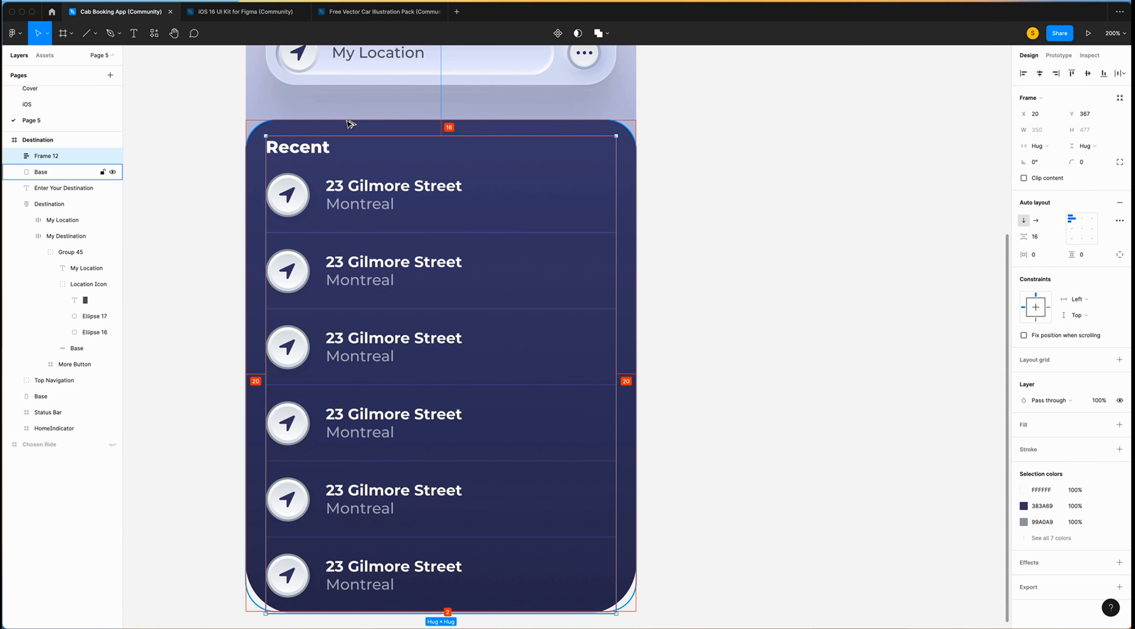
{"action": "left_click", "coordinate": [753, 212]}
{"action": "scroll", "coordinate": [753, 213], "scroll_direction": "down", "scroll_amount": 2}
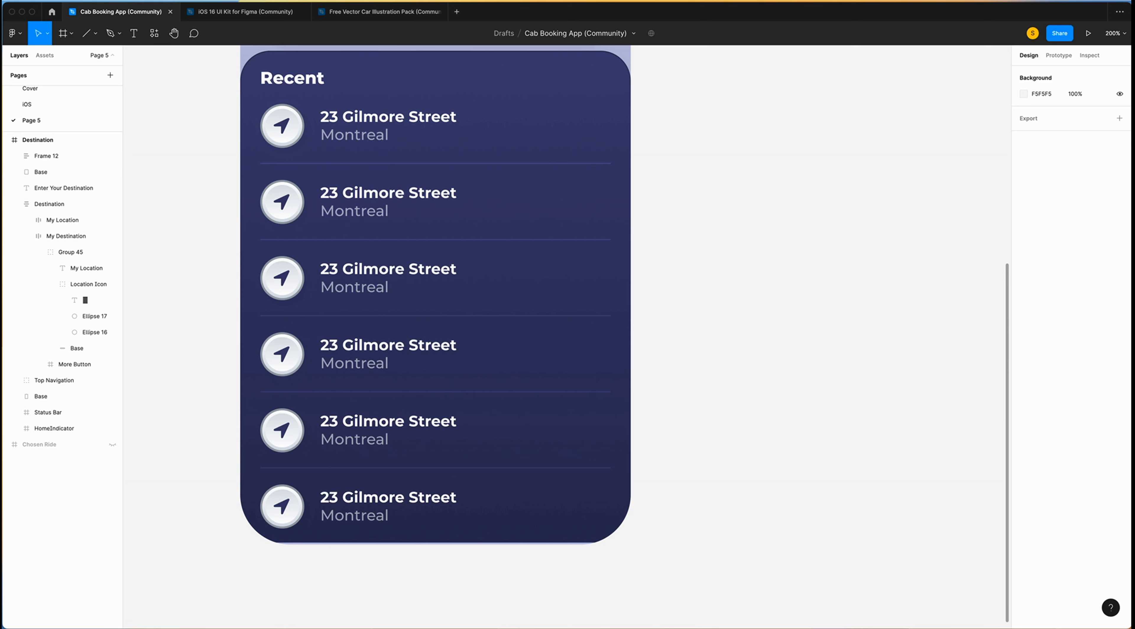
Draw a rectangle band across the screen's bottom with a linear gradient fill.
{"action": "scroll", "coordinate": [435, 335], "scroll_direction": "down", "scroll_amount": 2}
{"action": "key", "text": "r"}
{"action": "left_click_drag", "start_coordinate": [199, 371], "coordinate": [590, 461]}
{"action": "left_click", "coordinate": [1024, 292]}
{"action": "left_click", "coordinate": [910, 294]}
{"action": "left_click", "coordinate": [915, 306]}
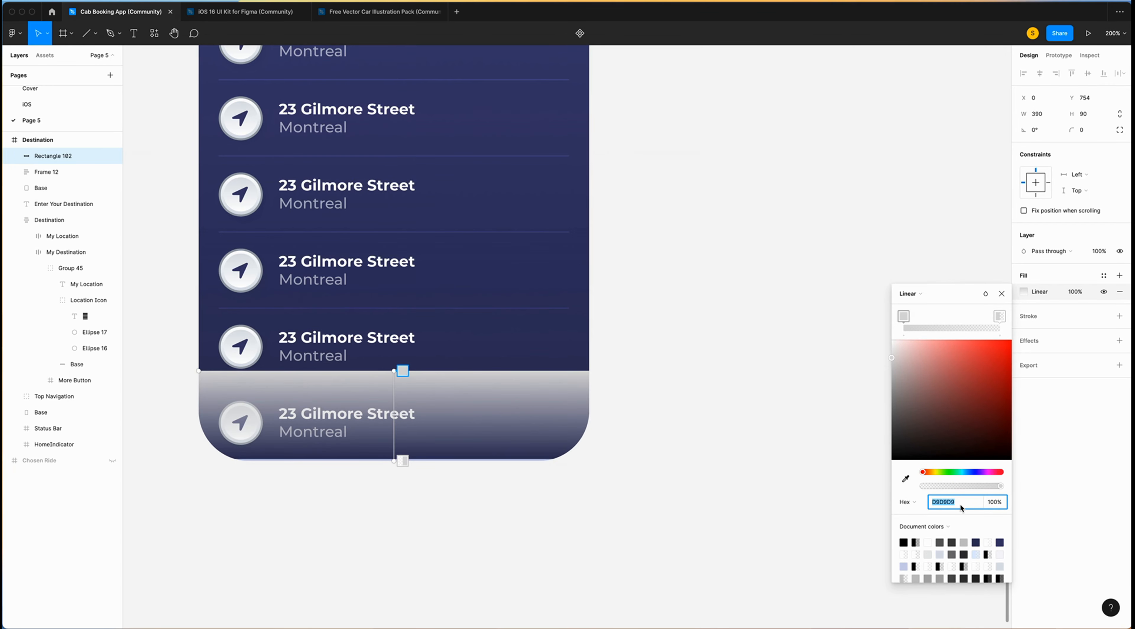
Set gradient stops E1E6FF and B0BCEC at 100%, and move the home indicator above the band.
{"action": "type", "text": "e1e6"}
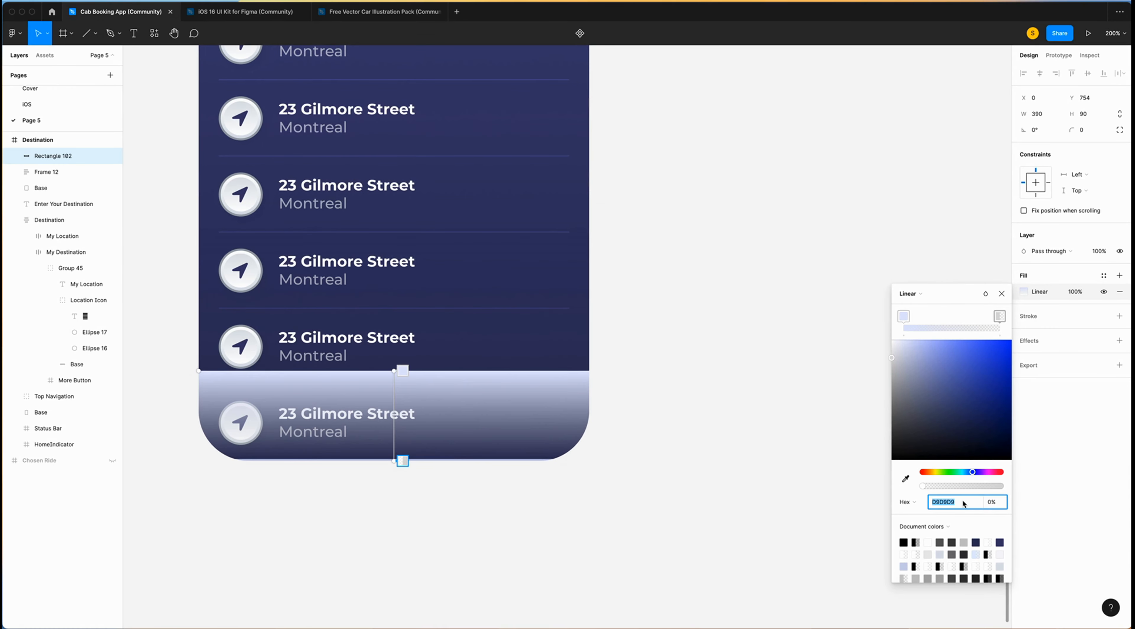
{"action": "type", "text": "B0BCEC"}
{"action": "key", "text": "Tab"}
{"action": "type", "text": "100"}
{"action": "key", "text": "Return"}
{"action": "left_click_drag", "start_coordinate": [53, 445], "coordinate": [46, 149]}
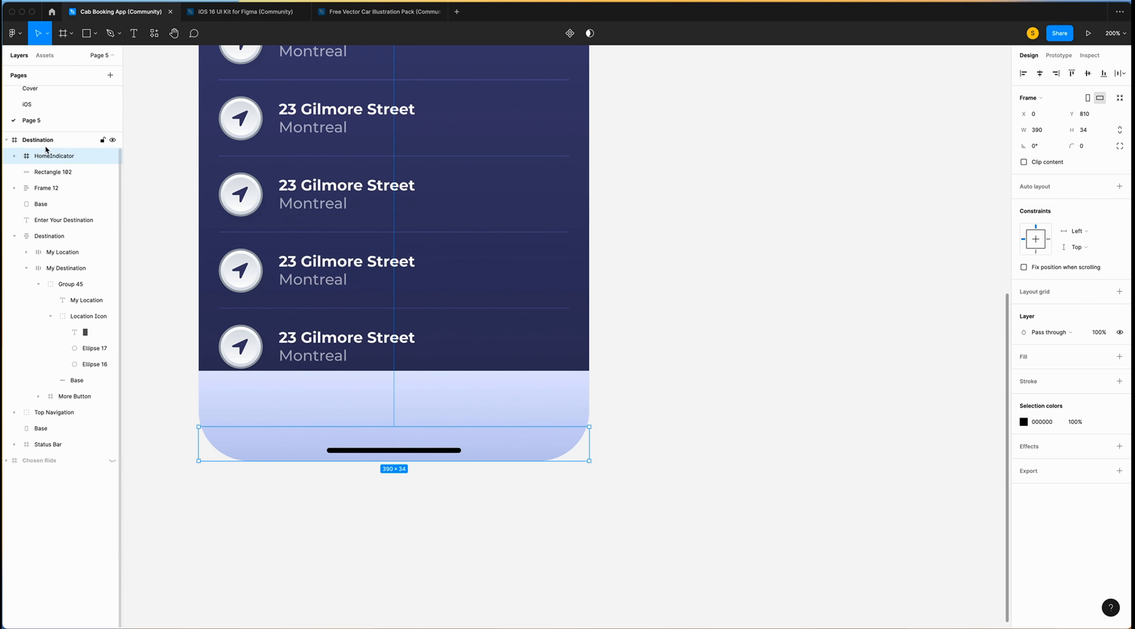
Pull the gradient band's top middle point down into a V-shaped notch.
{"action": "left_click", "coordinate": [53, 173]}
{"action": "left_click", "coordinate": [560, 34]}
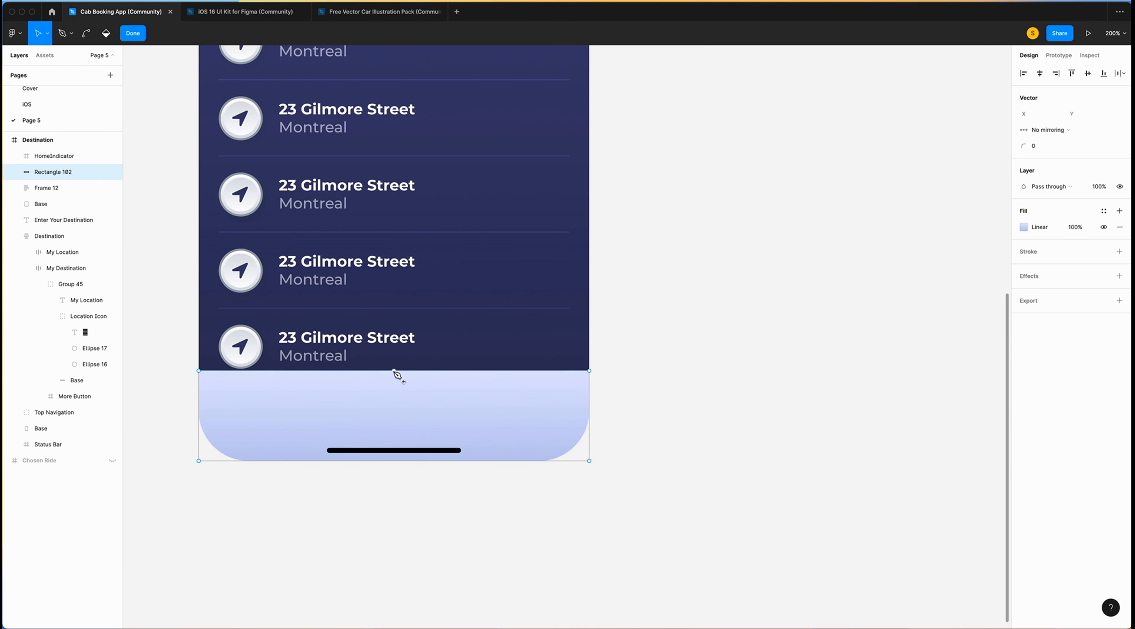
{"action": "left_click_drag", "start_coordinate": [394, 371], "coordinate": [392, 434]}
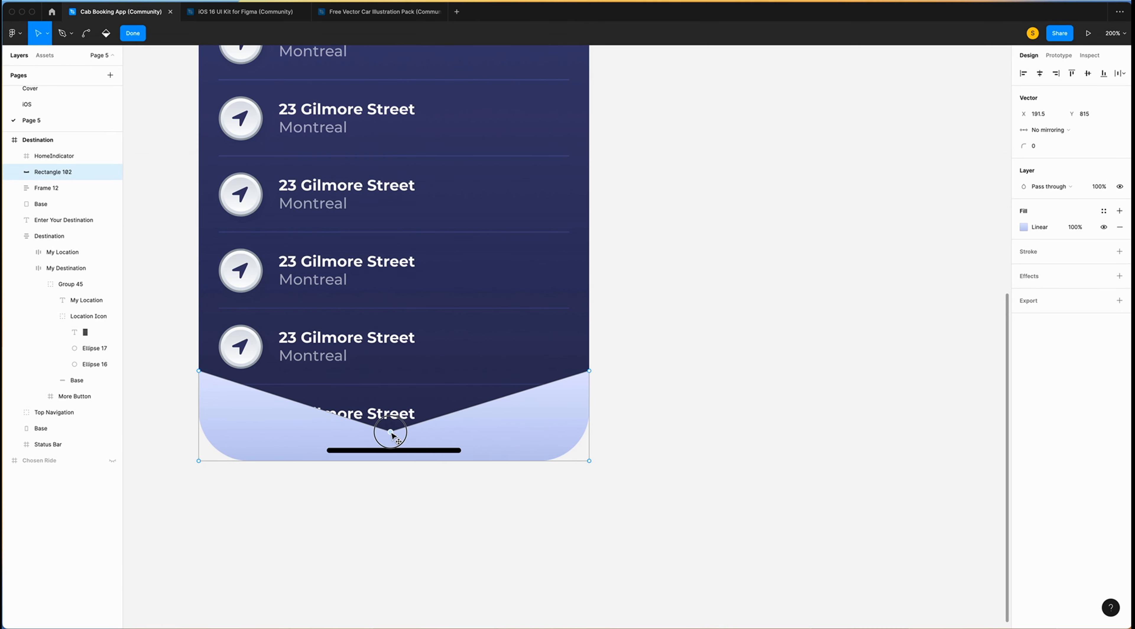
{"action": "left_click", "coordinate": [133, 33]}
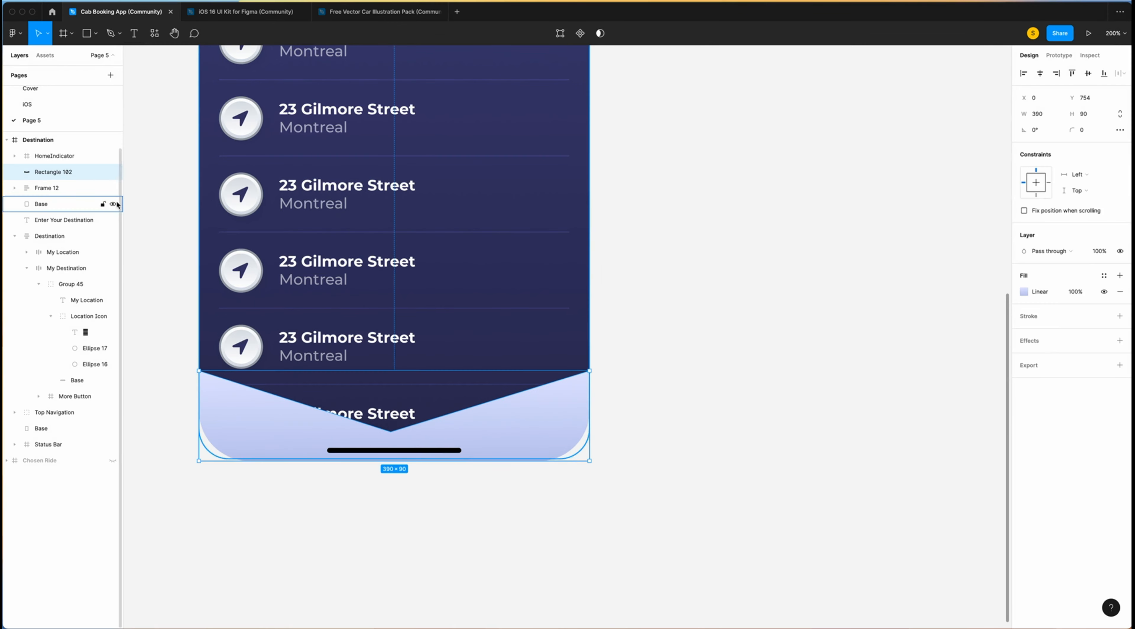
Zoom in on the screen bottom and nudge the notch point up slightly.
{"action": "left_click", "coordinate": [66, 157]}
{"action": "scroll", "coordinate": [393, 441], "scroll_direction": "left", "scroll_amount": 5}
{"action": "key", "text": "super+plus"}
{"action": "scroll", "coordinate": [393, 440], "scroll_direction": "down", "scroll_amount": 2}
{"action": "scroll", "coordinate": [392, 437], "scroll_direction": "right", "scroll_amount": 1}
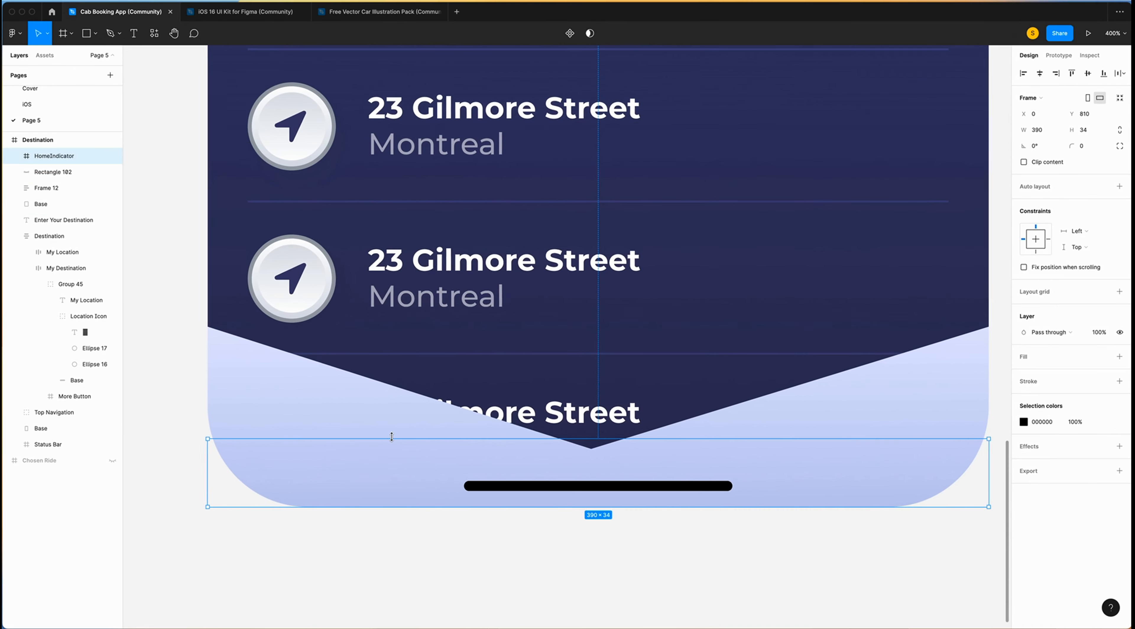
{"action": "left_click", "coordinate": [53, 171]}
{"action": "key", "text": "Return"}
{"action": "left_click_drag", "start_coordinate": [573, 448], "coordinate": [573, 437]}
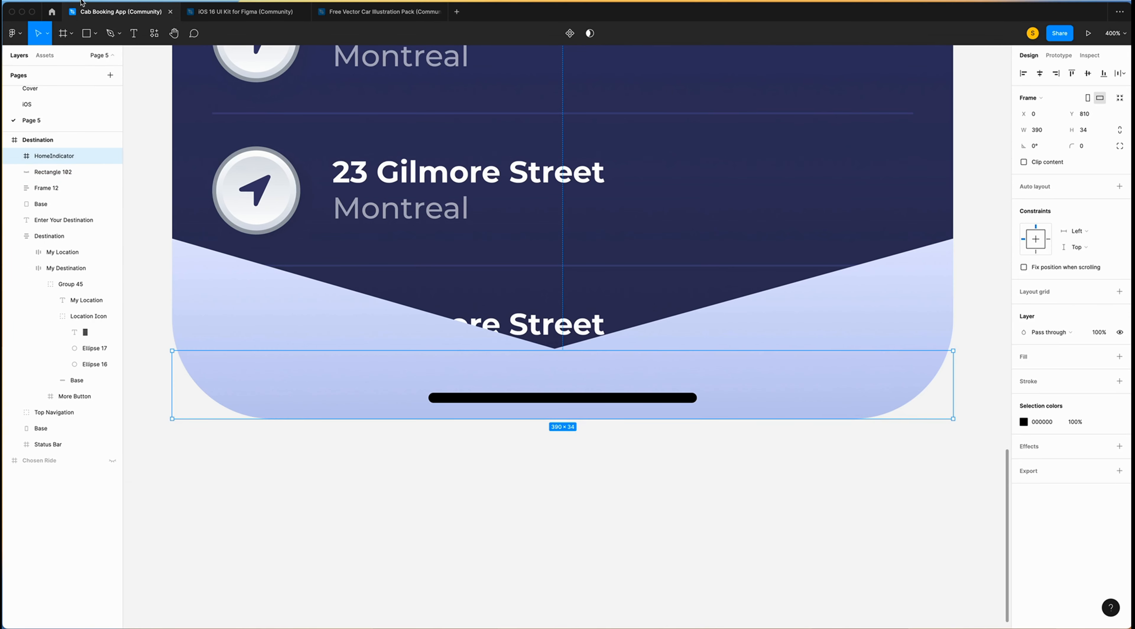
{"action": "left_click", "coordinate": [74, 1]}
Raise the left-edge point and an added right-edge point up to the band's top edge.
{"action": "left_click", "coordinate": [53, 172]}
{"action": "key", "text": "Return"}
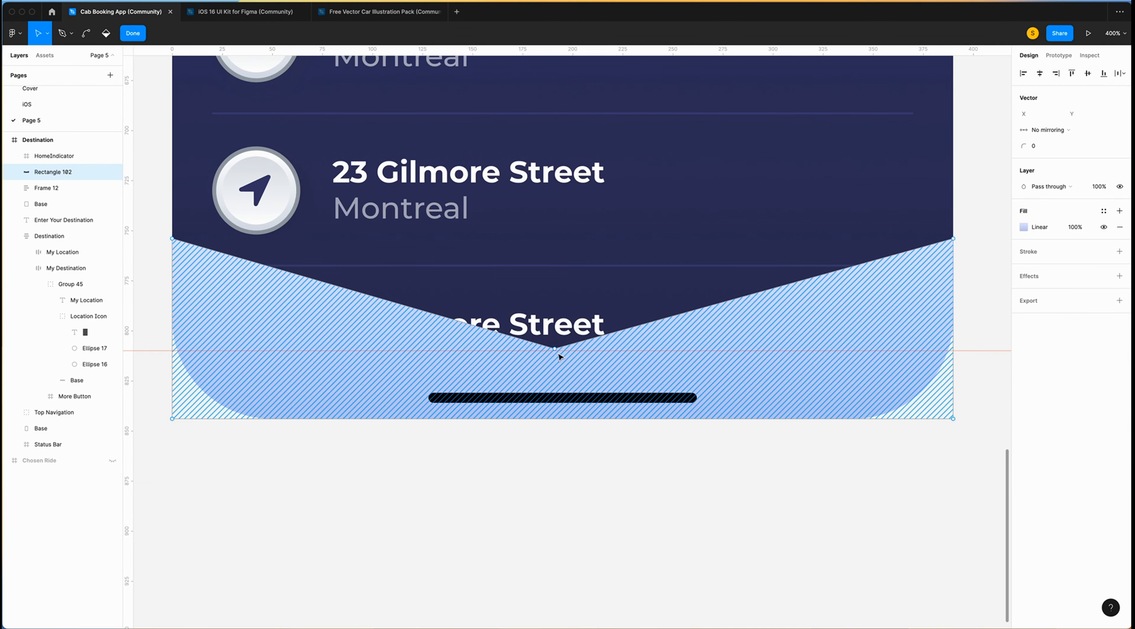
{"action": "key", "text": "super"}
{"action": "scroll", "coordinate": [561, 360], "scroll_direction": "up", "scroll_amount": 3}
{"action": "left_click", "coordinate": [540, 358]}
{"action": "scroll", "coordinate": [540, 358], "scroll_direction": "up", "scroll_amount": 3}
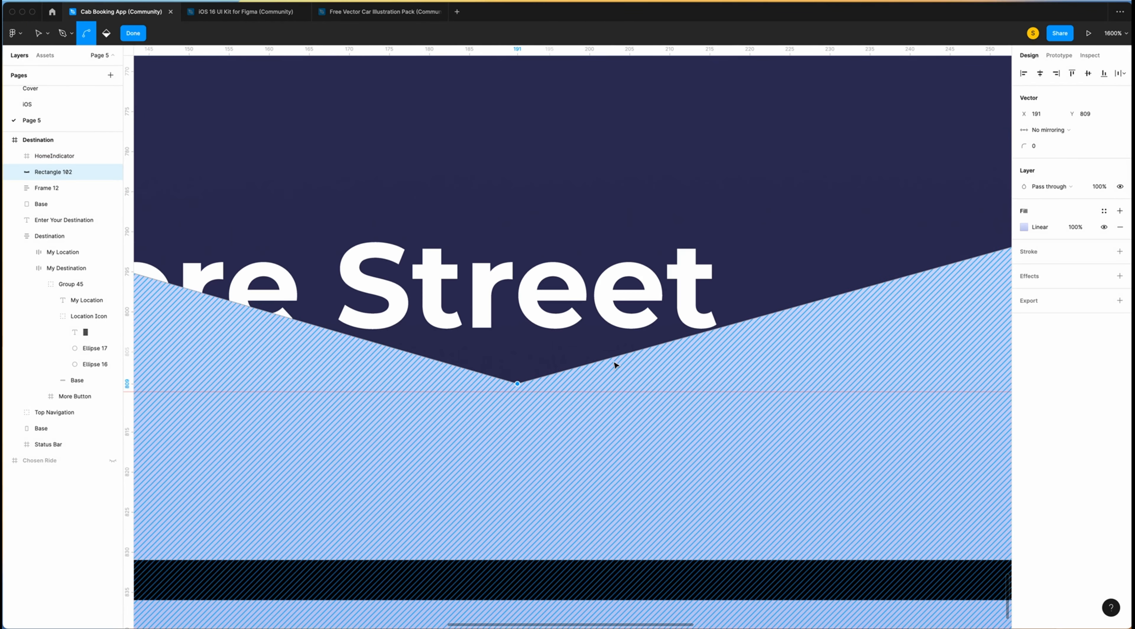
{"action": "key", "text": "Down"}
{"action": "scroll", "coordinate": [616, 365], "scroll_direction": "down", "scroll_amount": 5}
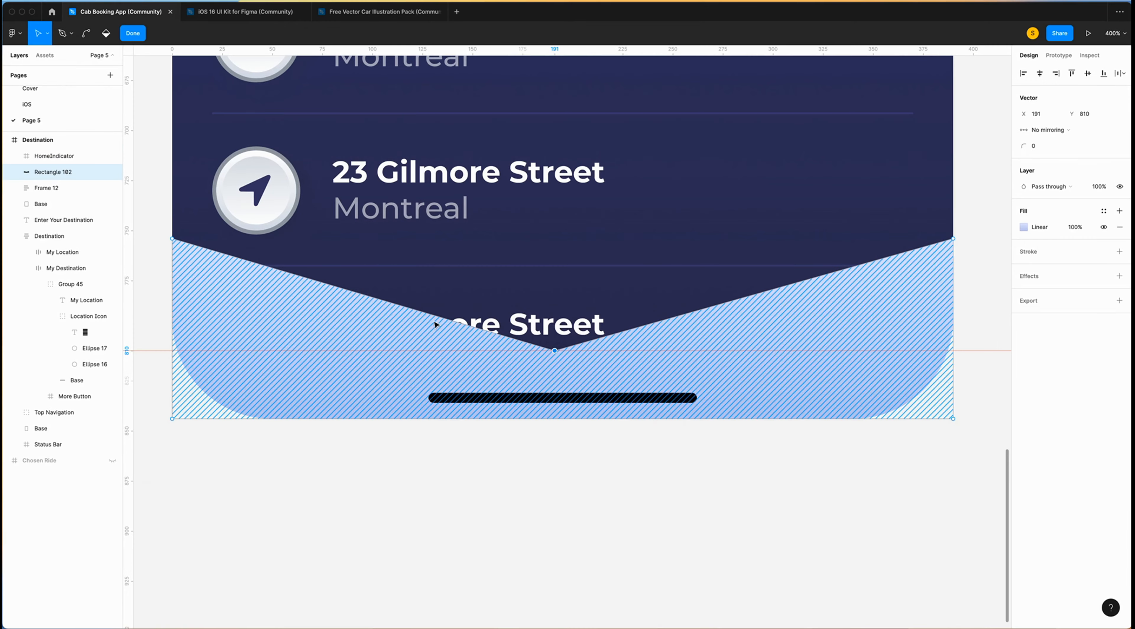
{"action": "left_click", "coordinate": [363, 295]}
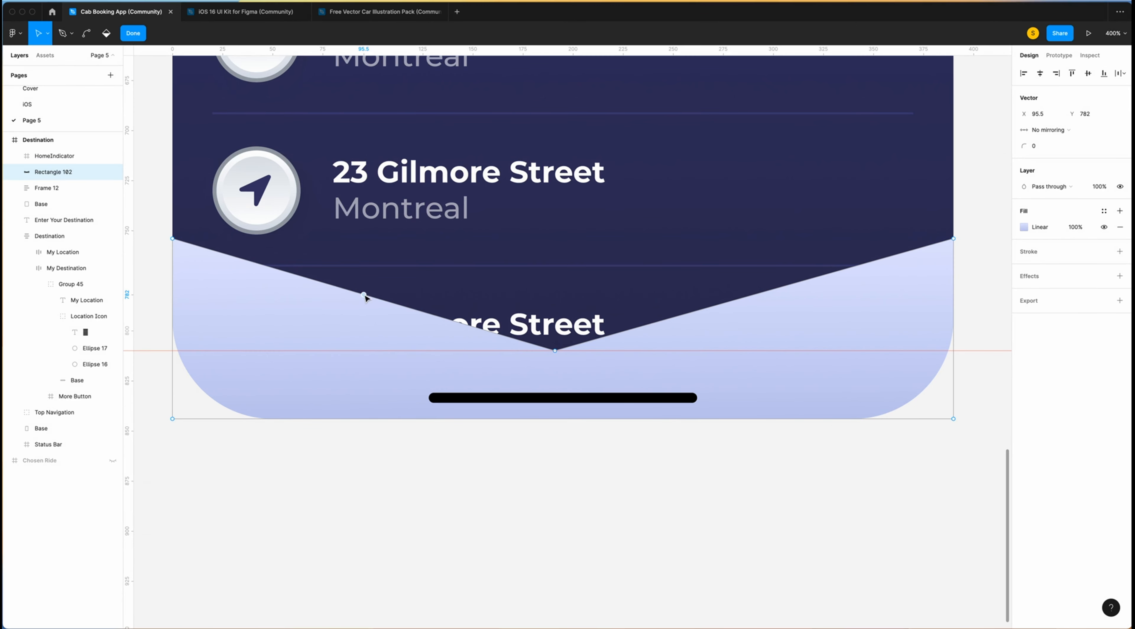
{"action": "left_click_drag", "start_coordinate": [364, 295], "coordinate": [364, 240]}
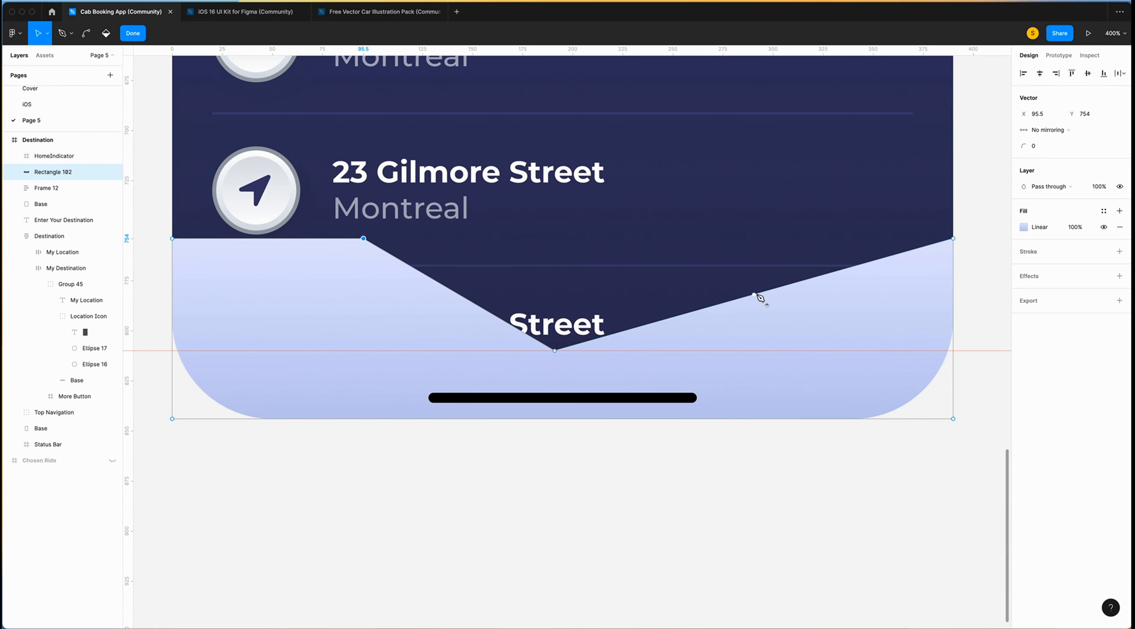
{"action": "left_click_drag", "start_coordinate": [754, 295], "coordinate": [741, 240]}
Bend the notch's bottom point into a smooth curved dip.
{"action": "left_click", "coordinate": [86, 33]}
{"action": "left_click_drag", "start_coordinate": [555, 350], "coordinate": [640, 349]}
{"action": "left_click_drag", "start_coordinate": [315, 198], "coordinate": [811, 271]}
Round the notch's upper corner points to a radius of 50.
{"action": "left_click", "coordinate": [1053, 147]}
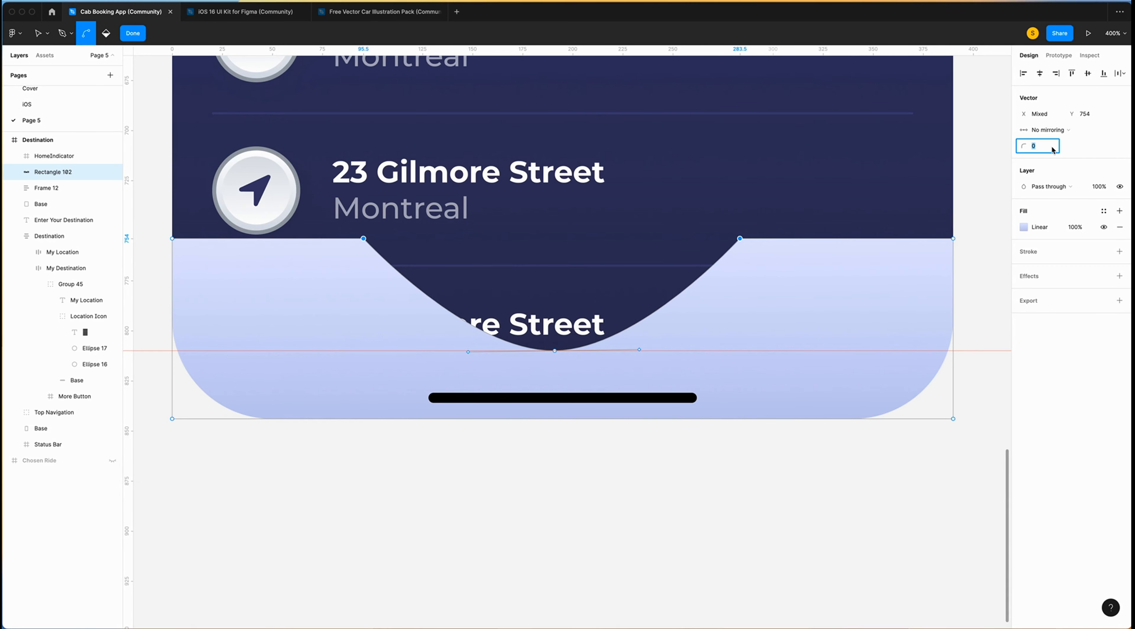
{"action": "type", "text": "50"}
{"action": "key", "text": "Return"}
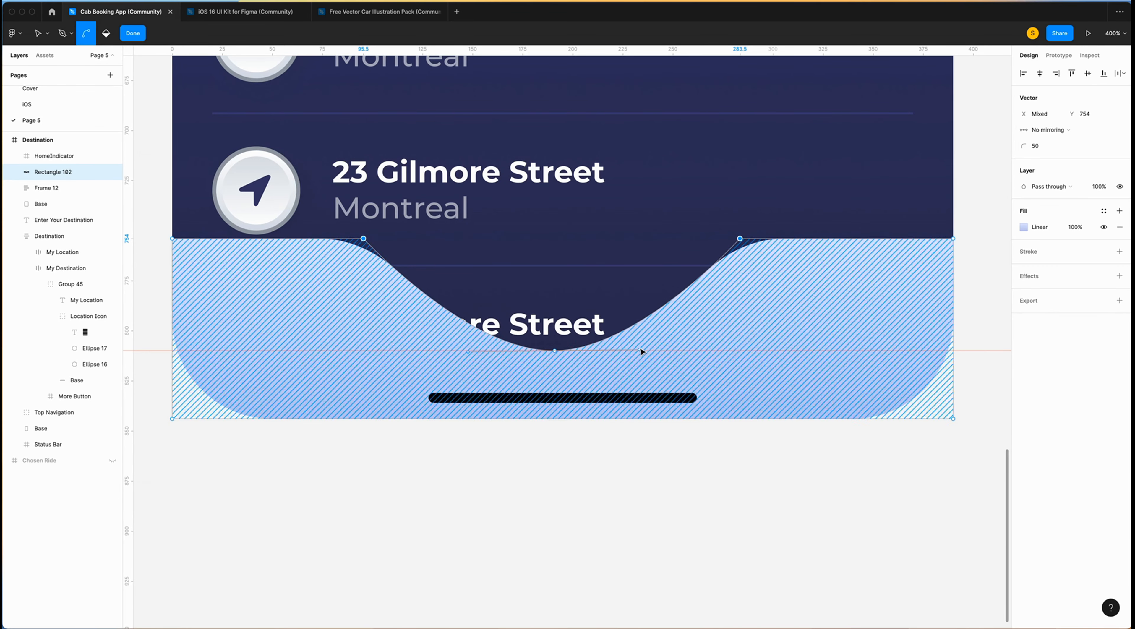
{"action": "left_click", "coordinate": [458, 351]}
Stretch the stroke gradient across the wave and add four extra stops.
{"action": "left_click_drag", "start_coordinate": [558, 355], "coordinate": [168, 353]}
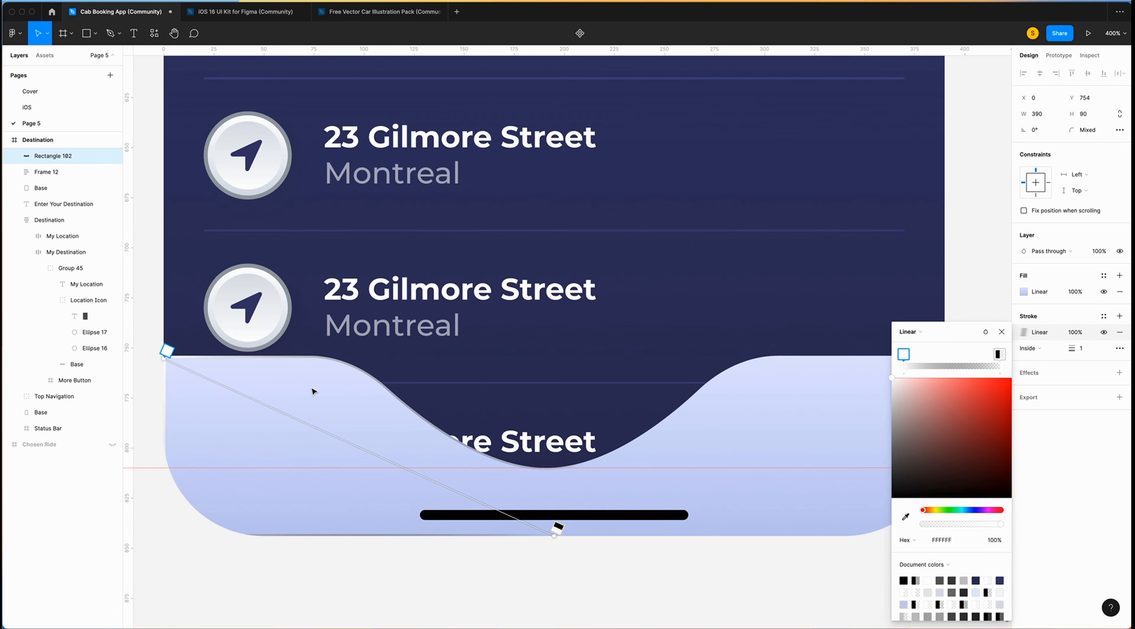
{"action": "mouse_move", "coordinate": [558, 533]}
{"action": "left_mouse_down"}
{"action": "mouse_move", "coordinate": [906, 334]}
{"action": "mouse_move", "coordinate": [912, 342]}
{"action": "left_mouse_up"}
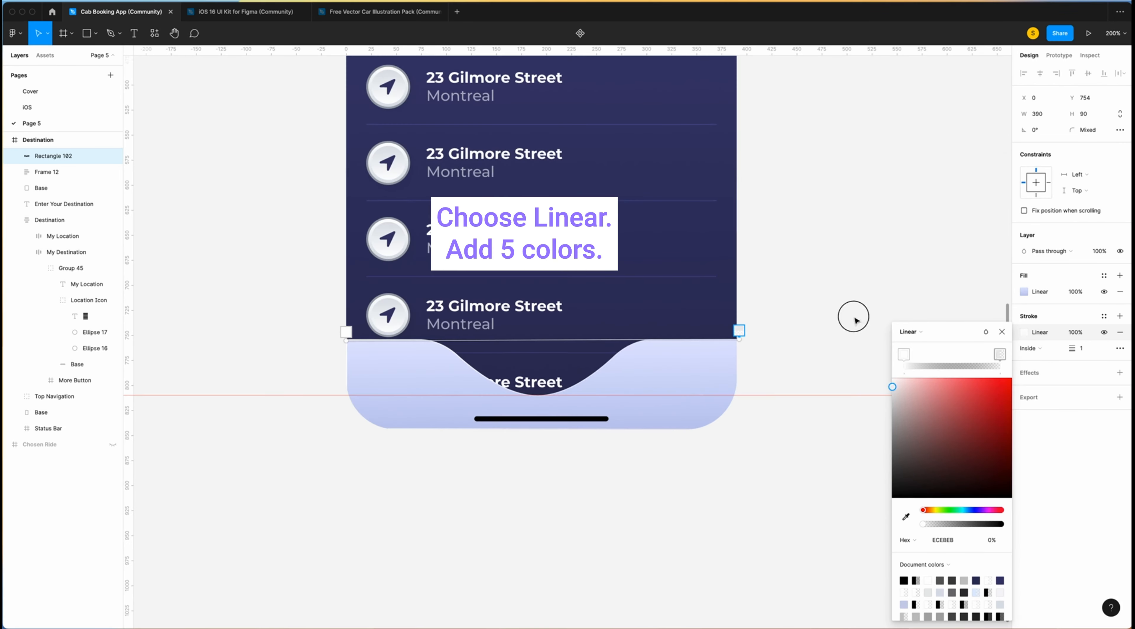
{"action": "left_click", "coordinate": [434, 331]}
{"action": "left_click", "coordinate": [539, 331]}
{"action": "left_click", "coordinate": [638, 332]}
{"action": "left_click", "coordinate": [639, 331]}
Set the first two stroke gradient stops to 0% and 60% opacity.
{"action": "left_click", "coordinate": [346, 331]}
{"action": "left_click", "coordinate": [1001, 541]}
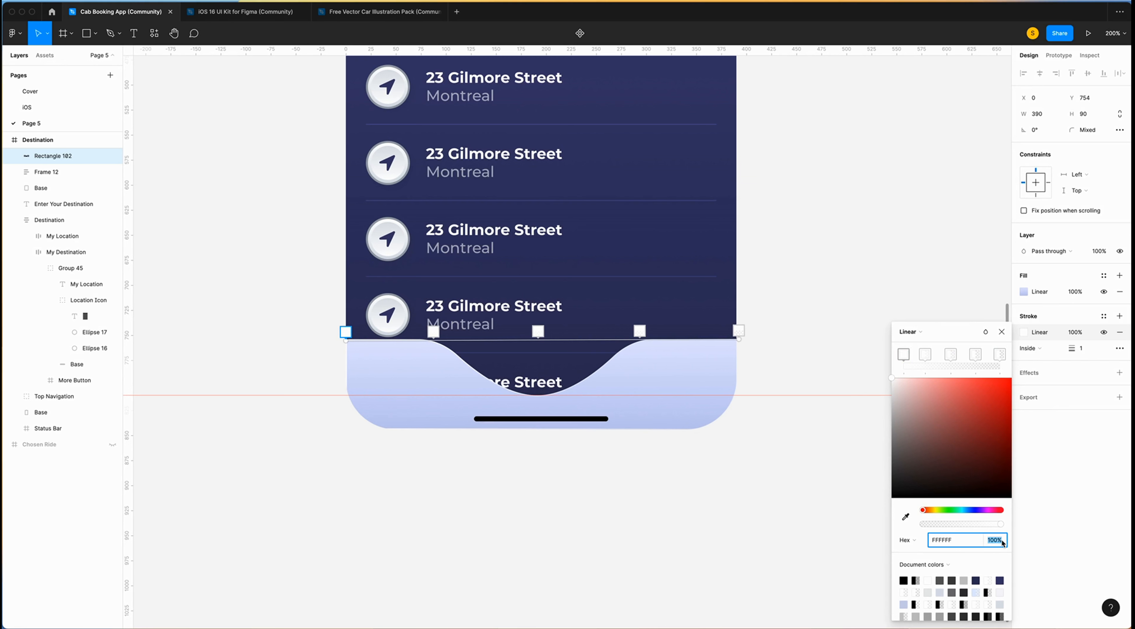
{"action": "type", "text": "0"}
{"action": "key", "text": "Return"}
{"action": "left_click", "coordinate": [434, 332]}
{"action": "left_click", "coordinate": [997, 541]}
{"action": "type", "text": "60"}
{"action": "key", "text": "Return"}
Set the third stop to 100% opacity and keep the fourth stop at 25%.
{"action": "left_click", "coordinate": [539, 331]}
{"action": "left_click", "coordinate": [997, 540]}
{"action": "type", "text": "100"}
{"action": "key", "text": "Return"}
{"action": "left_click", "coordinate": [639, 332]}
{"action": "left_click", "coordinate": [997, 540]}
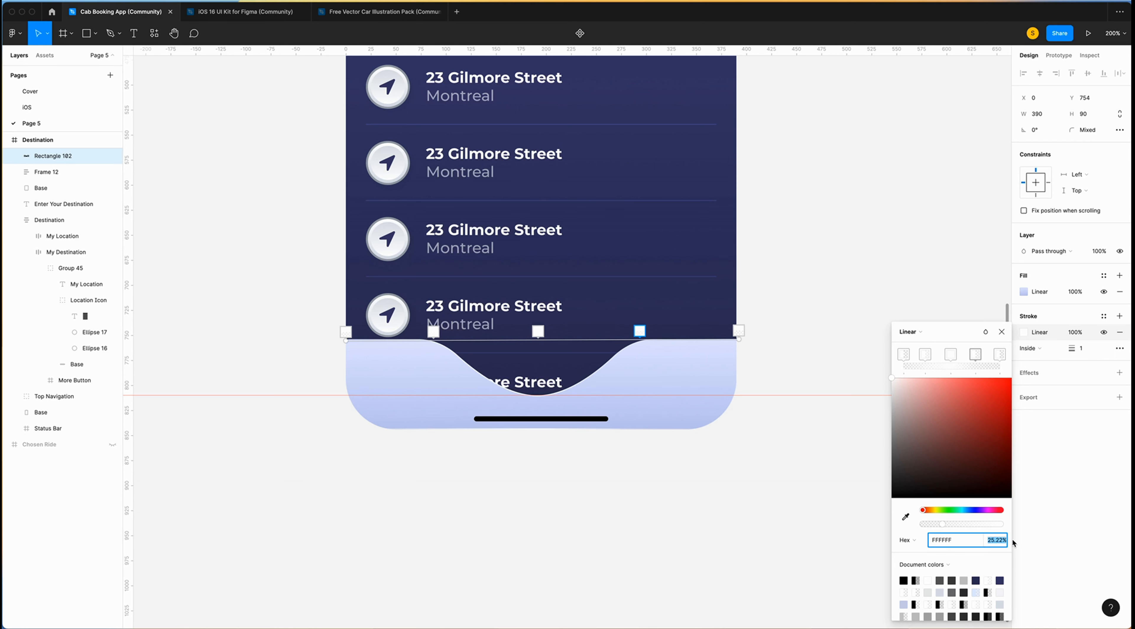
{"action": "key", "text": "Return"}
{"action": "left_click", "coordinate": [738, 331]}
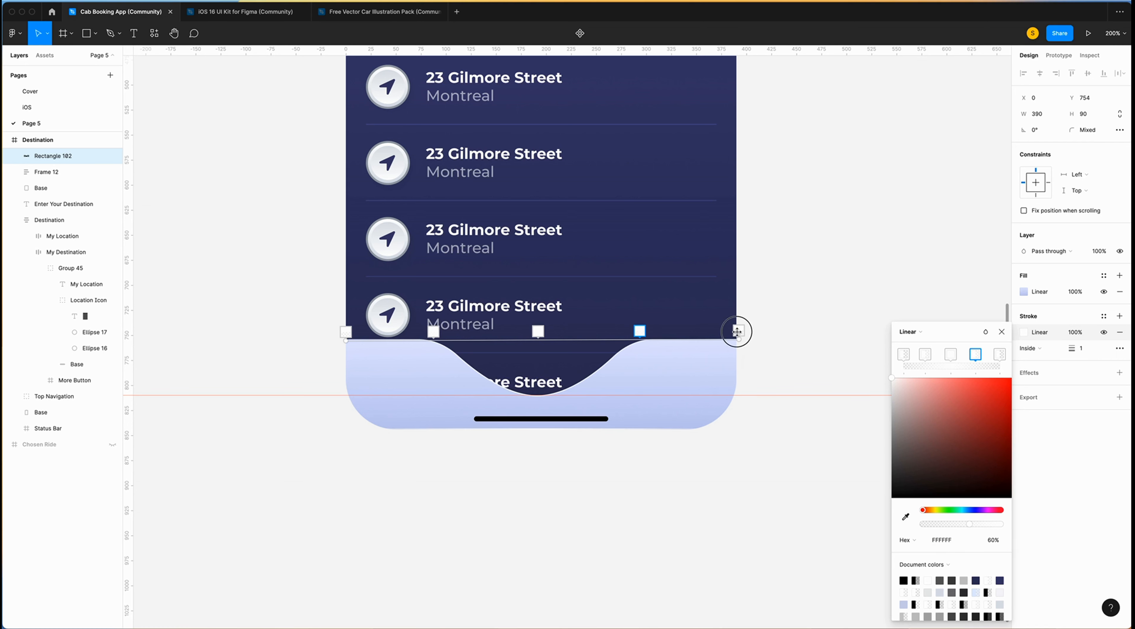
Set the stroke gradient's blend mode to Overlay.
{"action": "left_click", "coordinate": [986, 333]}
{"action": "left_click", "coordinate": [1010, 443]}
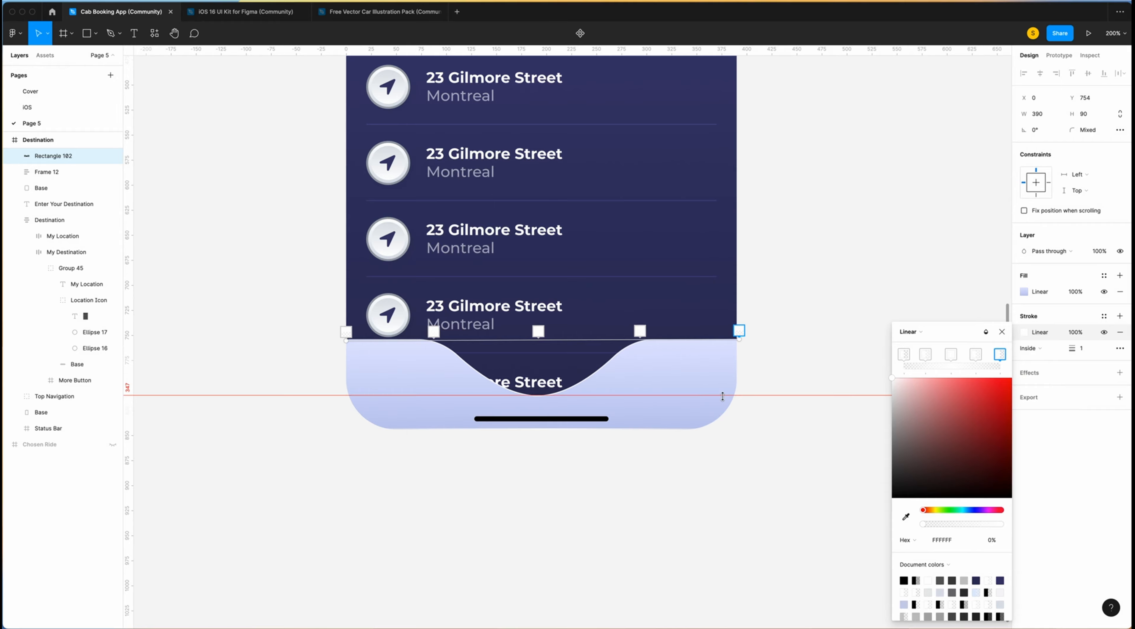
{"action": "scroll", "coordinate": [723, 397], "scroll_direction": "up", "scroll_amount": 5}
{"action": "left_click", "coordinate": [953, 547]}
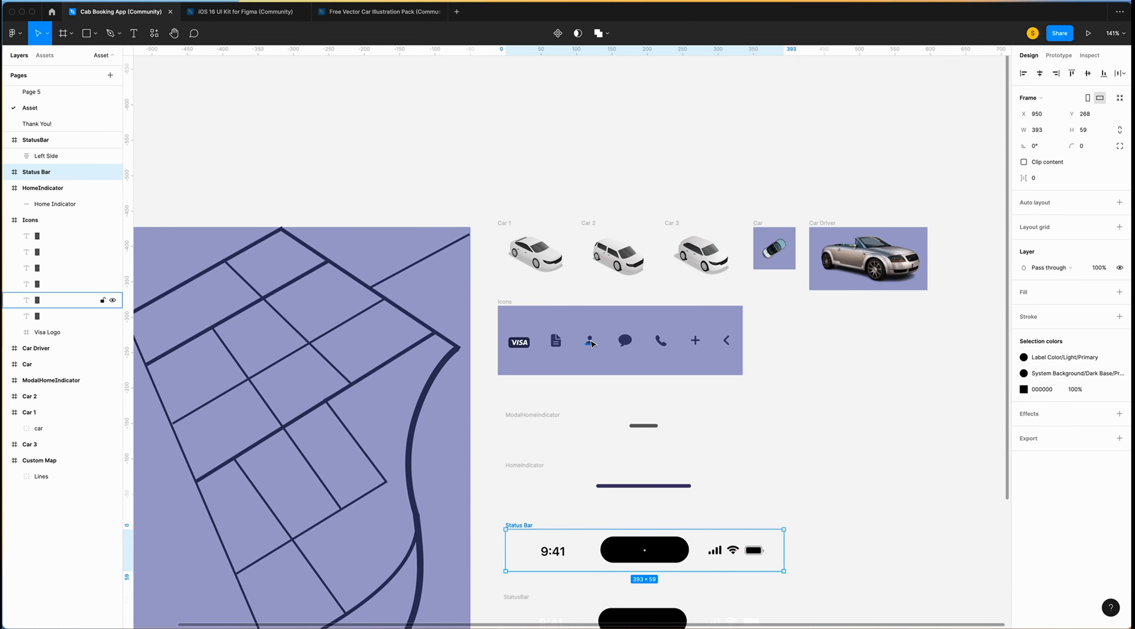
Paste the person and document icons from the Asset page onto the screens page.
{"action": "left_click", "coordinate": [592, 344]}
{"action": "left_click", "coordinate": [557, 346], "text": "shift"}
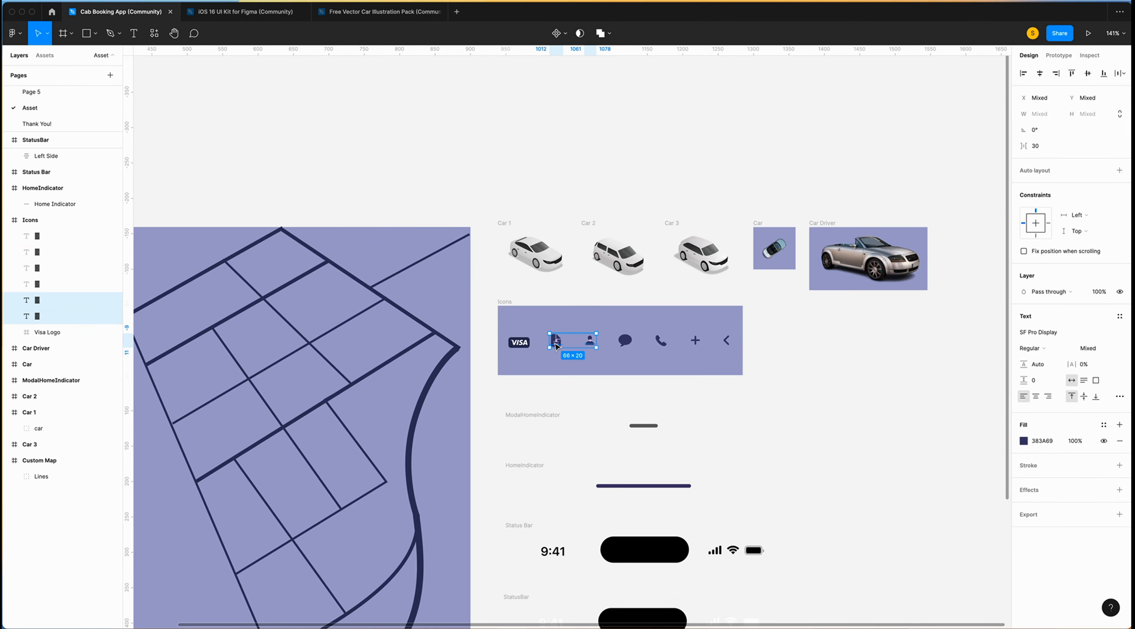
{"action": "left_click", "coordinate": [34, 94]}
{"action": "right_click", "coordinate": [216, 593]}
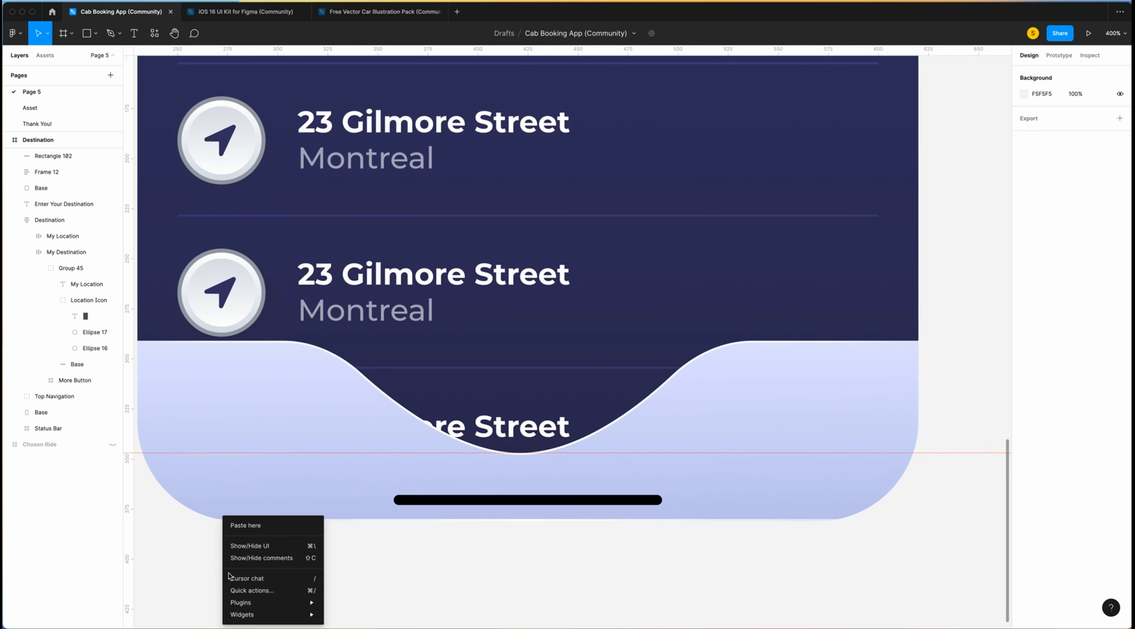
{"action": "left_click", "coordinate": [245, 529]}
Wrap the person icon in a 44×44 frame with the icon centred.
{"action": "scroll", "coordinate": [377, 620], "scroll_direction": "left", "scroll_amount": 2}
{"action": "right_click", "coordinate": [408, 579]}
{"action": "left_click", "coordinate": [328, 564]}
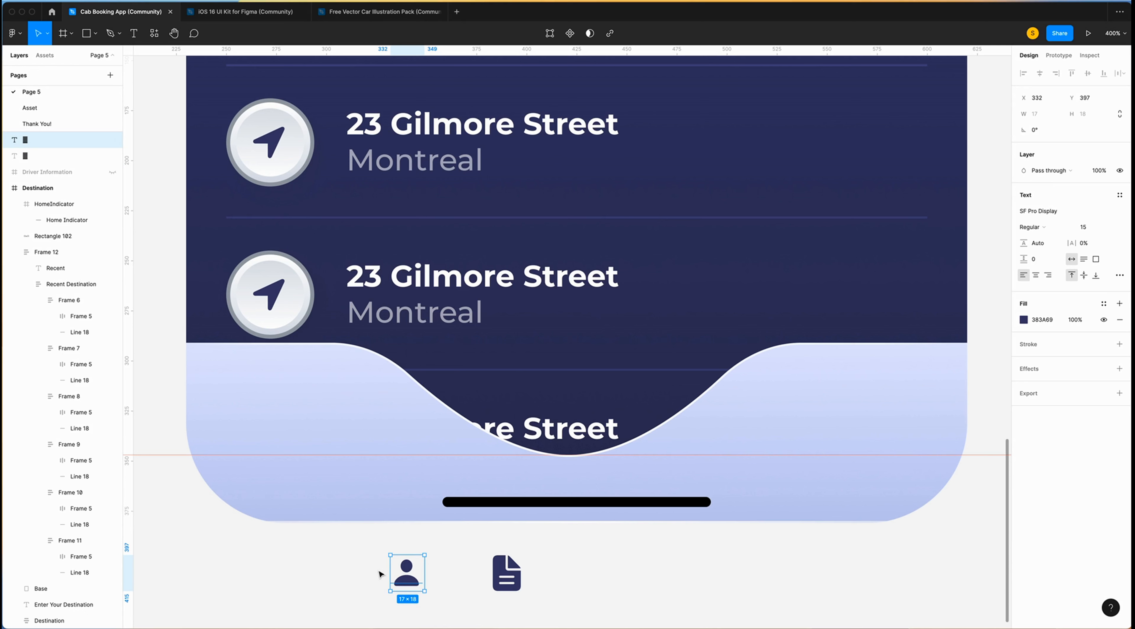
{"action": "right_click", "coordinate": [407, 571]}
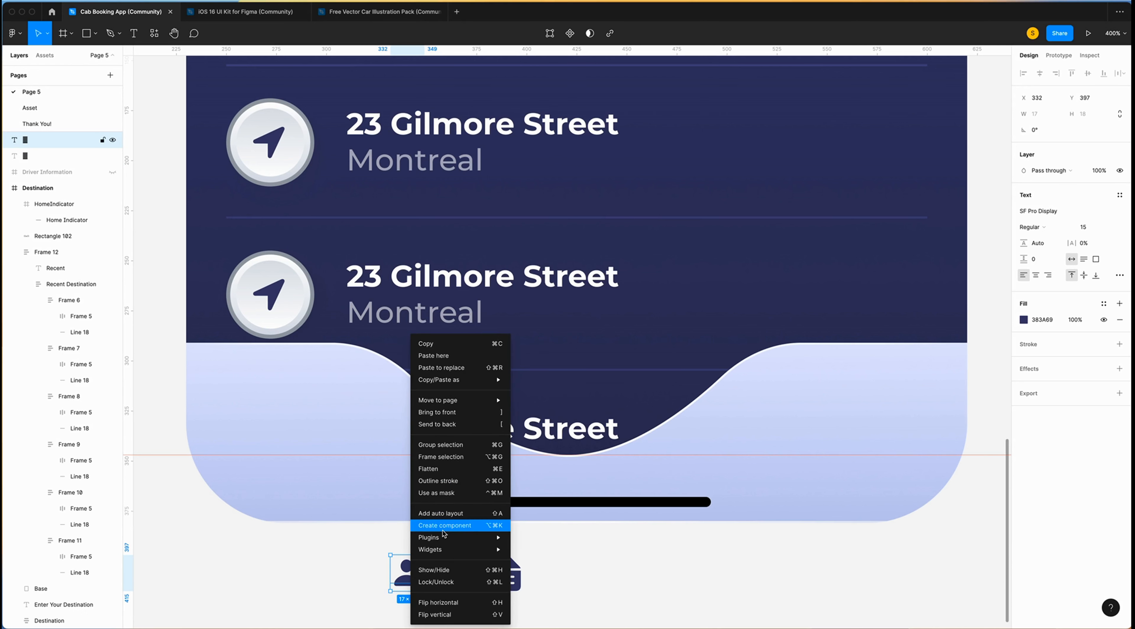
{"action": "left_click", "coordinate": [441, 457]}
{"action": "left_click", "coordinate": [1044, 131]}
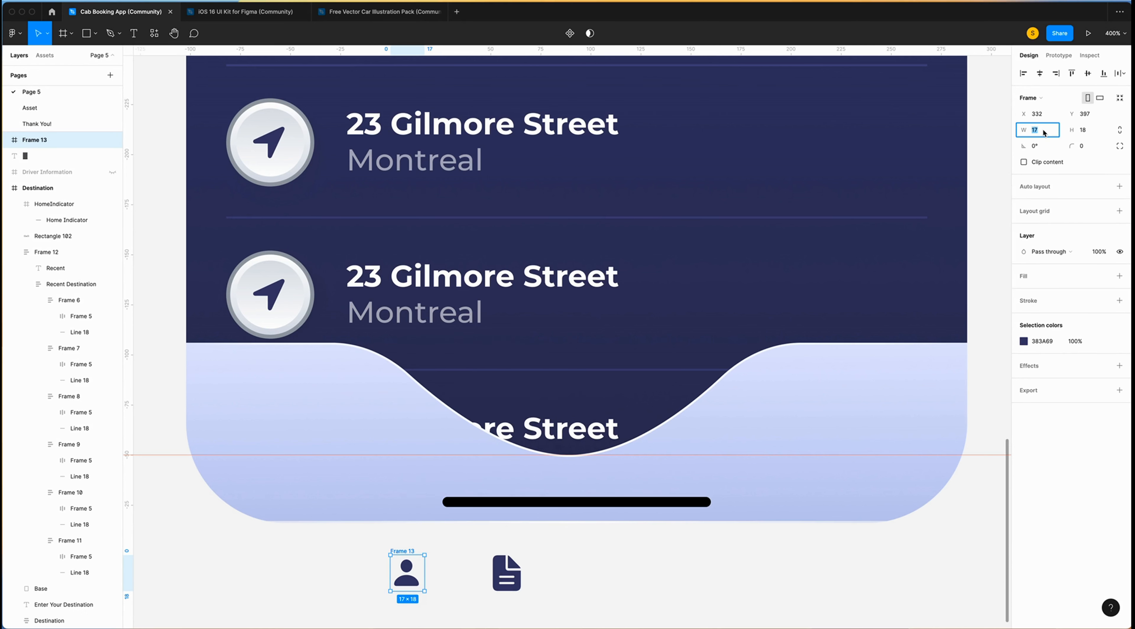
{"action": "type", "text": "44"}
{"action": "key", "text": "Tab"}
{"action": "type", "text": "44"}
{"action": "key", "text": "Return"}
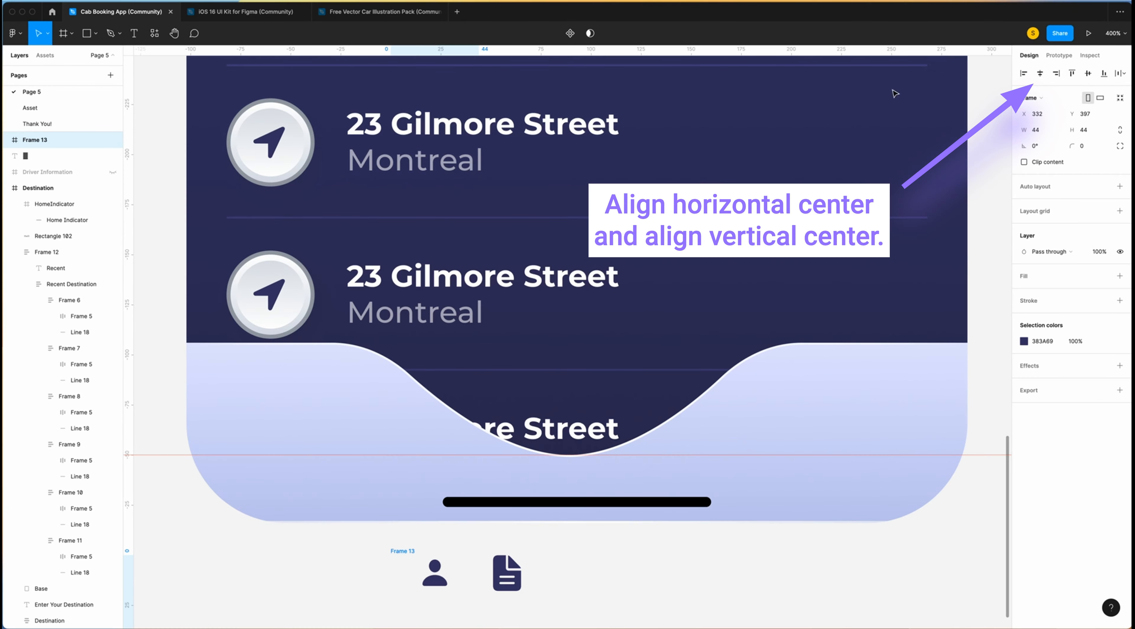
{"action": "left_click", "coordinate": [1088, 73]}
Wrap the document icon in a centred 44×44 frame and rename the frame.
{"action": "scroll", "coordinate": [516, 529], "scroll_direction": "down", "scroll_amount": 3}
{"action": "left_click_drag", "start_coordinate": [510, 465], "coordinate": [552, 487]}
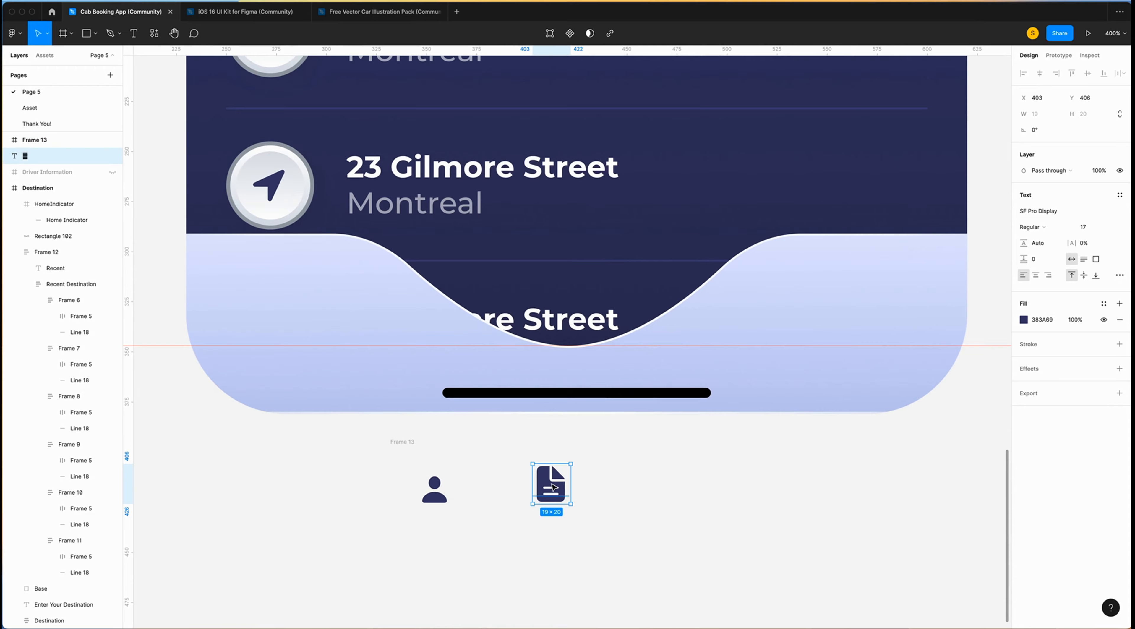
{"action": "right_click", "coordinate": [552, 487]}
{"action": "left_click", "coordinate": [583, 457]}
{"action": "left_click", "coordinate": [1037, 131]}
{"action": "type", "text": "44"}
{"action": "key", "text": "Tab"}
{"action": "type", "text": "44"}
{"action": "left_click", "coordinate": [1040, 73]}
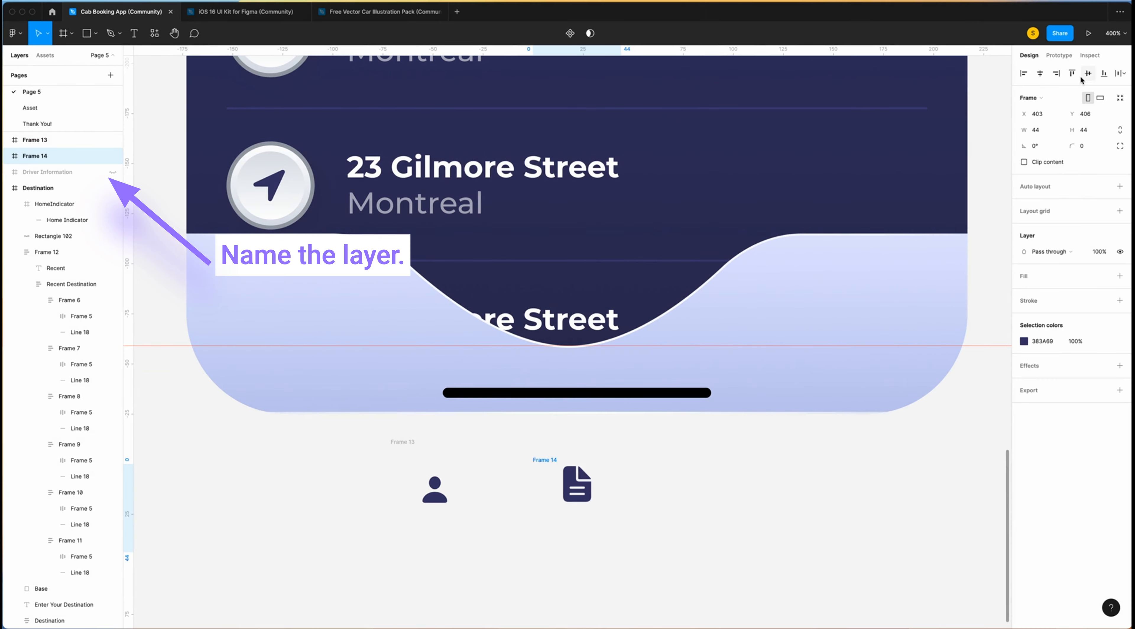
{"action": "left_click", "coordinate": [1088, 73]}
{"action": "left_click", "coordinate": [35, 159]}
{"action": "double_click", "coordinate": [35, 156]}
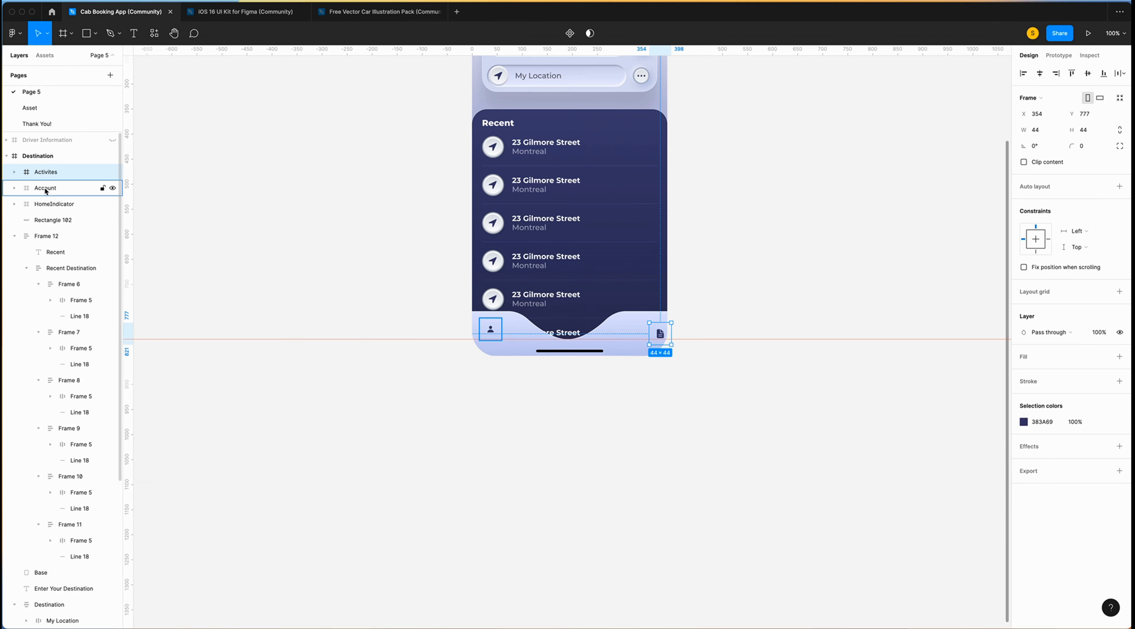
Nudge the Account icon onto the wave panel at X 40, Y 766.
{"action": "left_click", "coordinate": [42, 189], "text": "shift"}
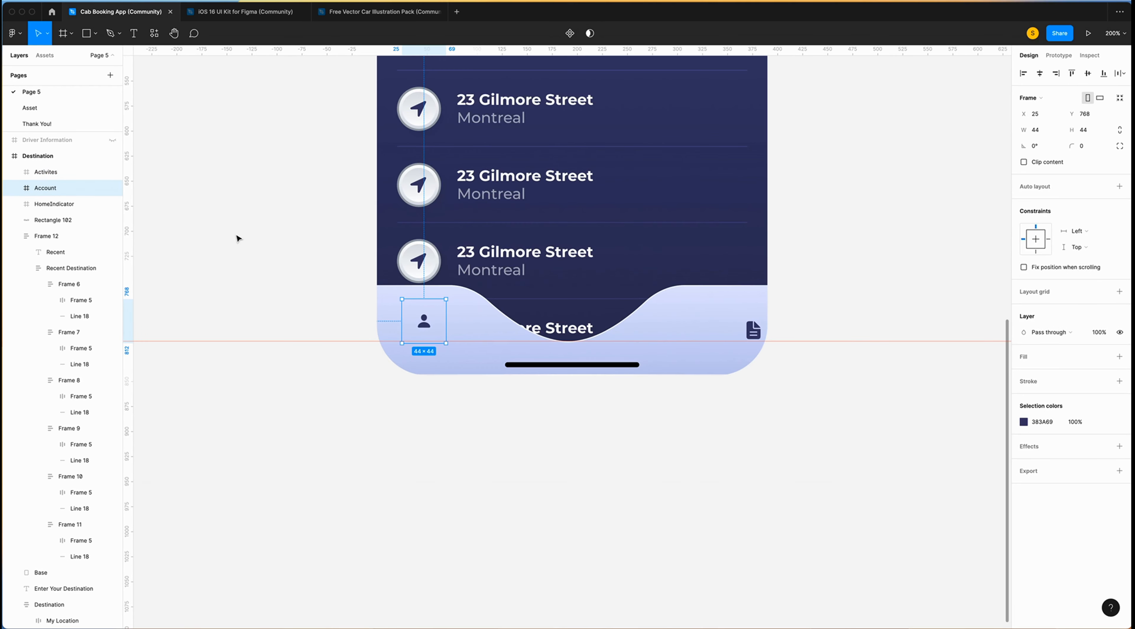
{"action": "key", "text": "alt"}
{"action": "key", "text": "Right"}
{"action": "key", "text": "Right"}
{"action": "key", "text": "Right"}
{"action": "key", "text": "Right"}
{"action": "key", "text": "Right"}
{"action": "key", "text": "alt"}
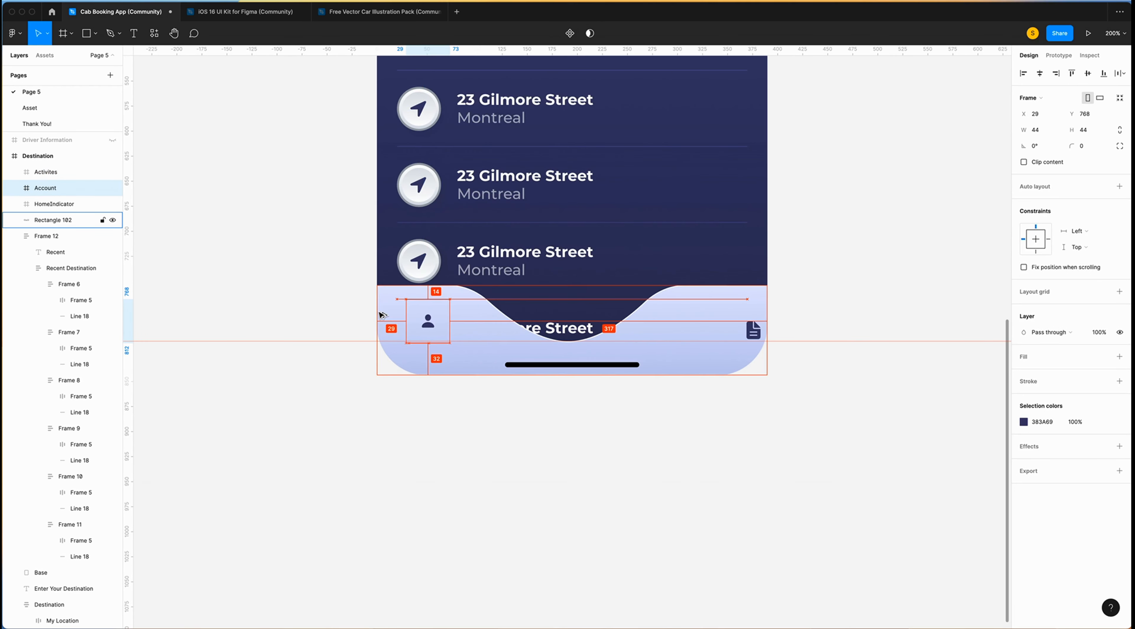
{"action": "key", "text": "Right"}
{"action": "key", "text": "shift+Right"}
{"action": "key", "text": "alt"}
{"action": "key", "text": "Left"}
{"action": "key", "text": "Up"}
{"action": "key", "text": "Up"}
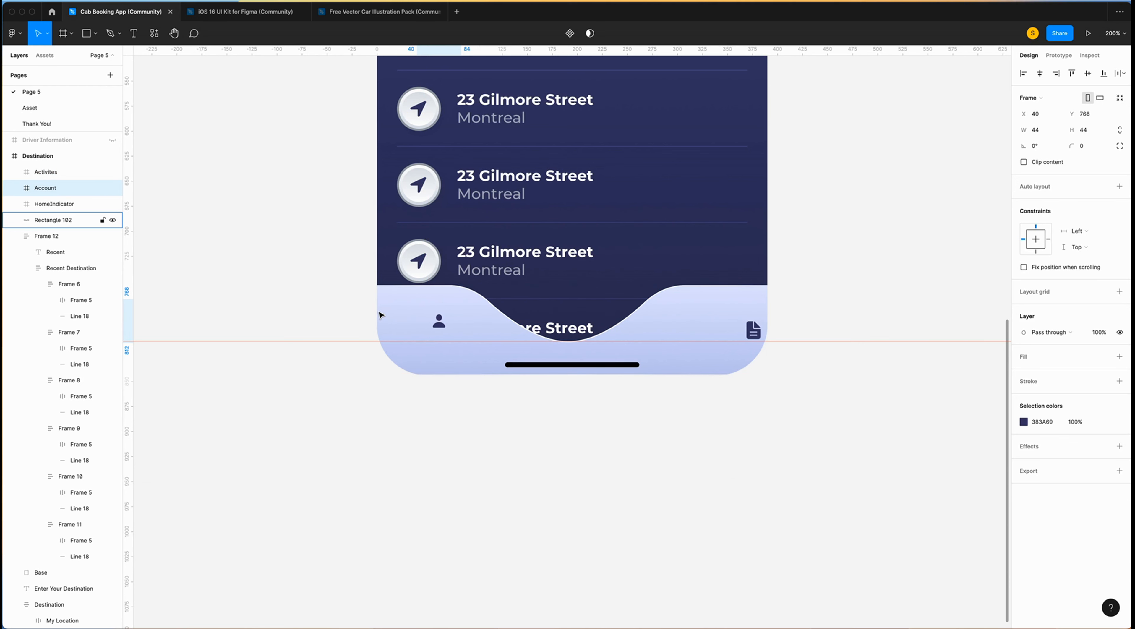
{"action": "key", "text": "alt"}
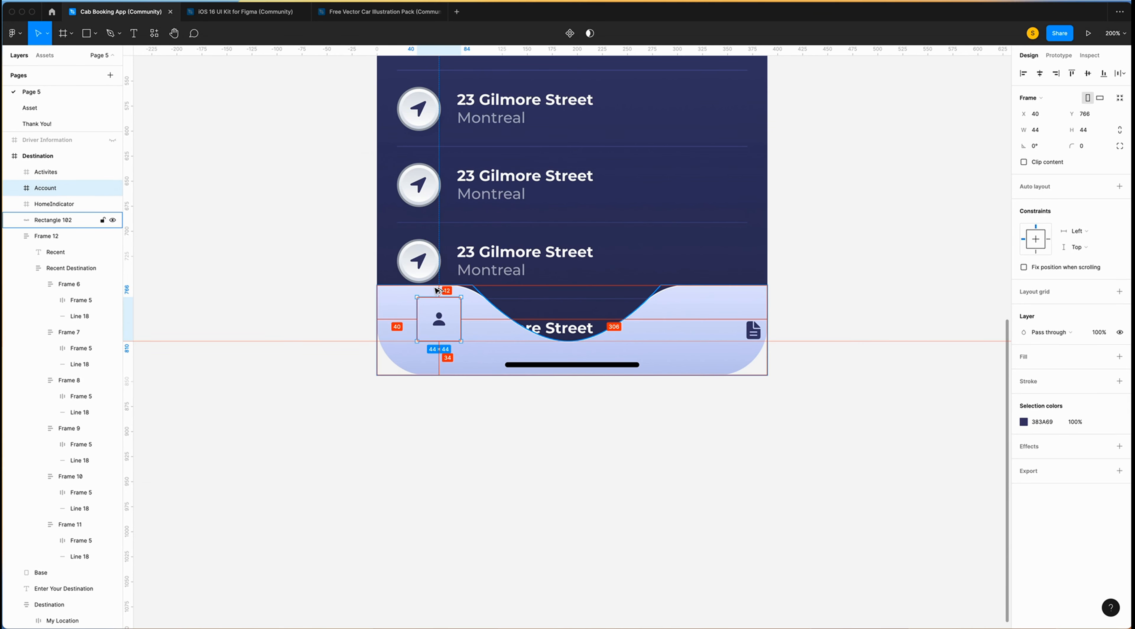
Nudge the Activites icon onto the wave panel at X 306, Y 766.
{"action": "left_click", "coordinate": [747, 331]}
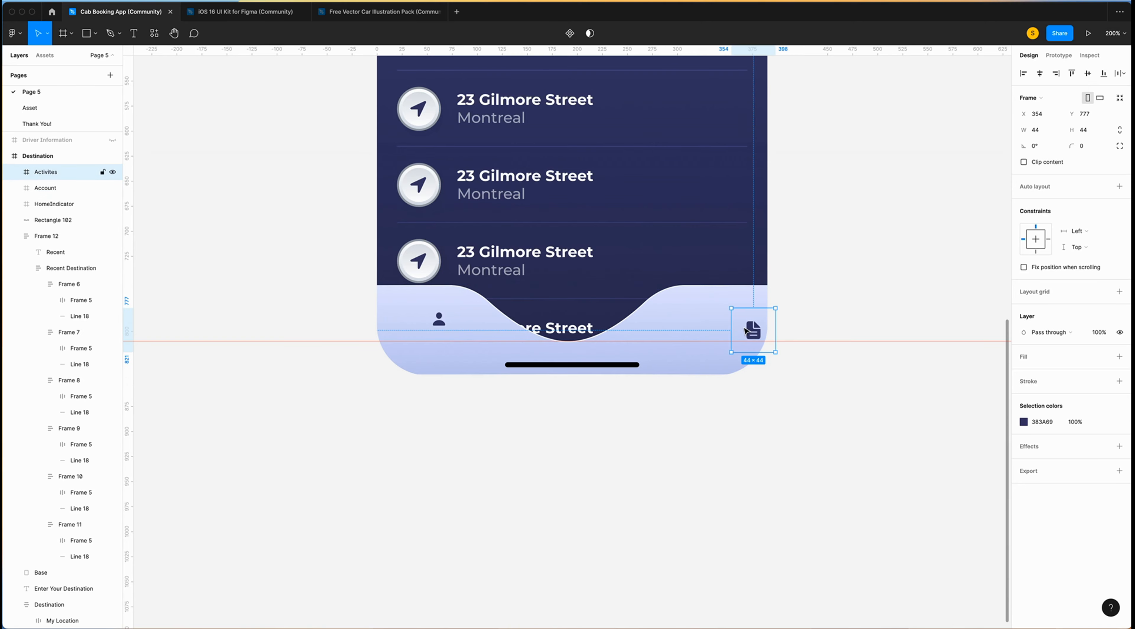
{"action": "key", "text": "shift+Up"}
{"action": "key", "text": "Up"}
{"action": "key", "text": "alt"}
{"action": "key", "text": "shift+Left"}
{"action": "key", "text": "Left"}
{"action": "key", "text": "Left"}
{"action": "key", "text": "Left"}
{"action": "key", "text": "Left"}
{"action": "key", "text": "Left"}
{"action": "key", "text": "Left"}
{"action": "key", "text": "Left"}
{"action": "key", "text": "Left"}
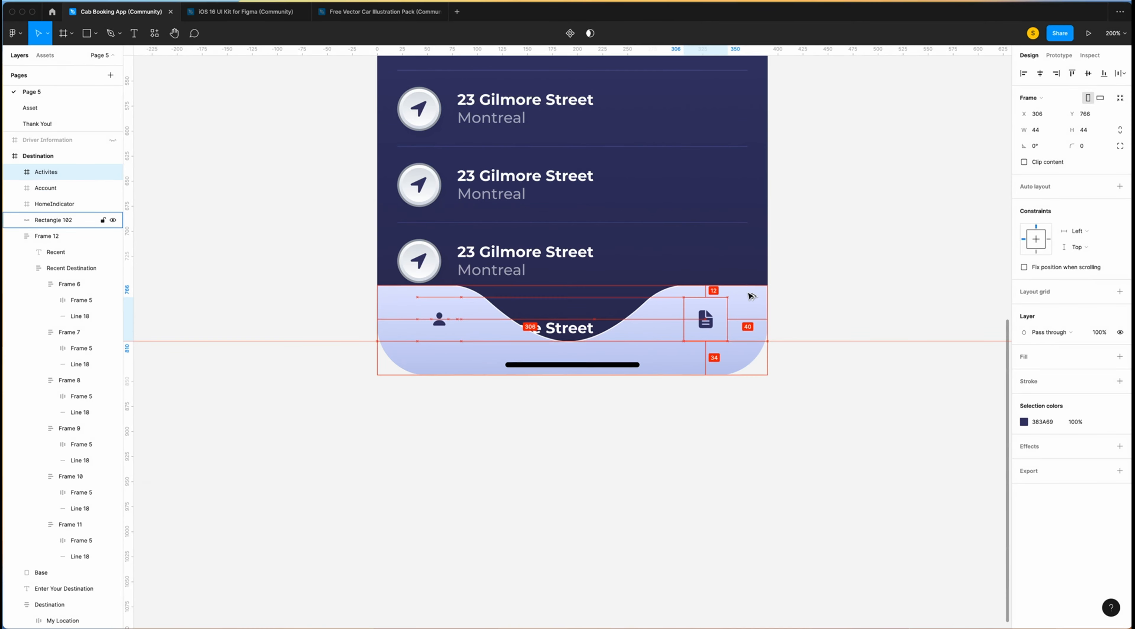
Frame both icons, HomeIndicator and the wave Rectangle 102 into a frame named Tab Bar.
{"action": "left_click", "coordinate": [44, 188], "text": "shift"}
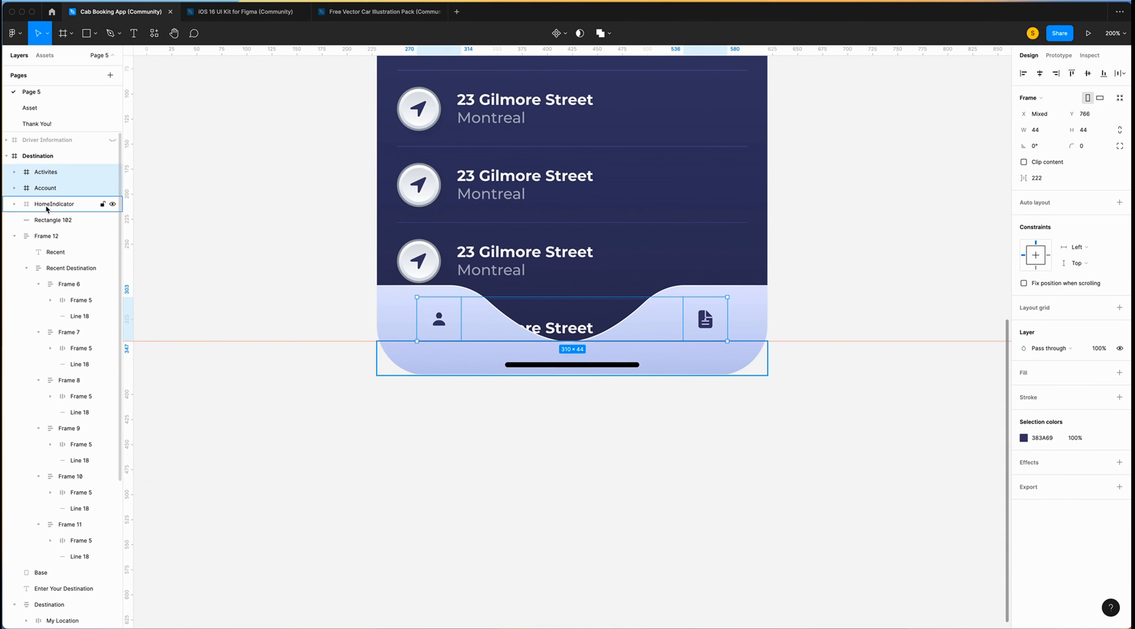
{"action": "left_click", "coordinate": [46, 203], "text": "shift"}
{"action": "left_click", "coordinate": [46, 220], "text": "shift"}
{"action": "right_click", "coordinate": [47, 169]}
{"action": "left_click", "coordinate": [73, 279]}
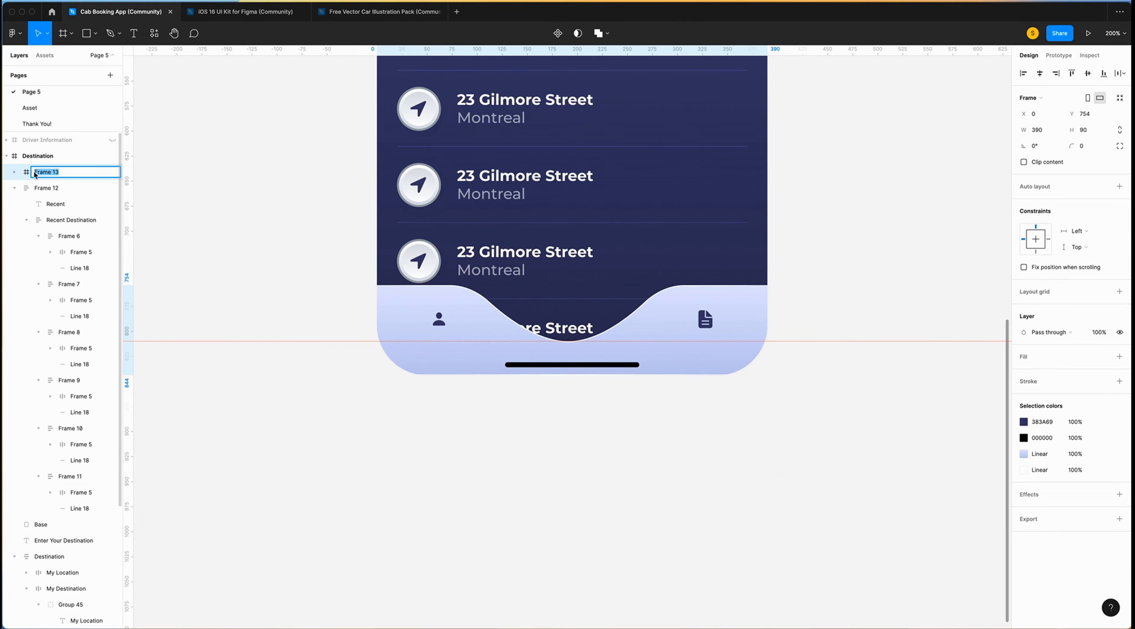
{"action": "type", "text": "Tab Bar"}
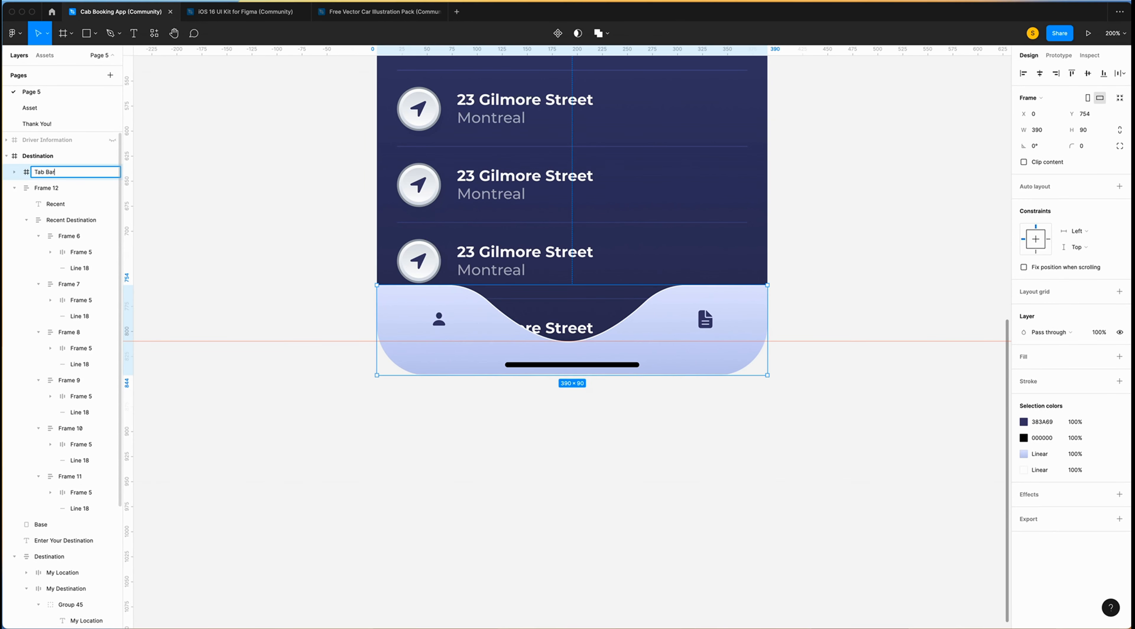
{"action": "key", "text": "Return"}
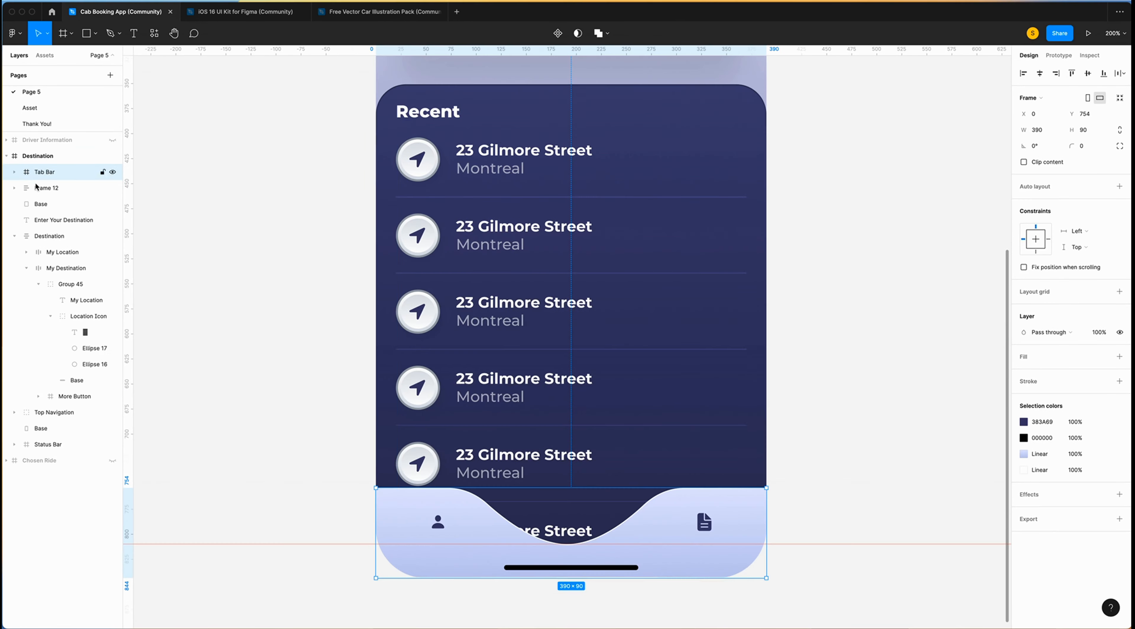
{"action": "left_click", "coordinate": [50, 189]}
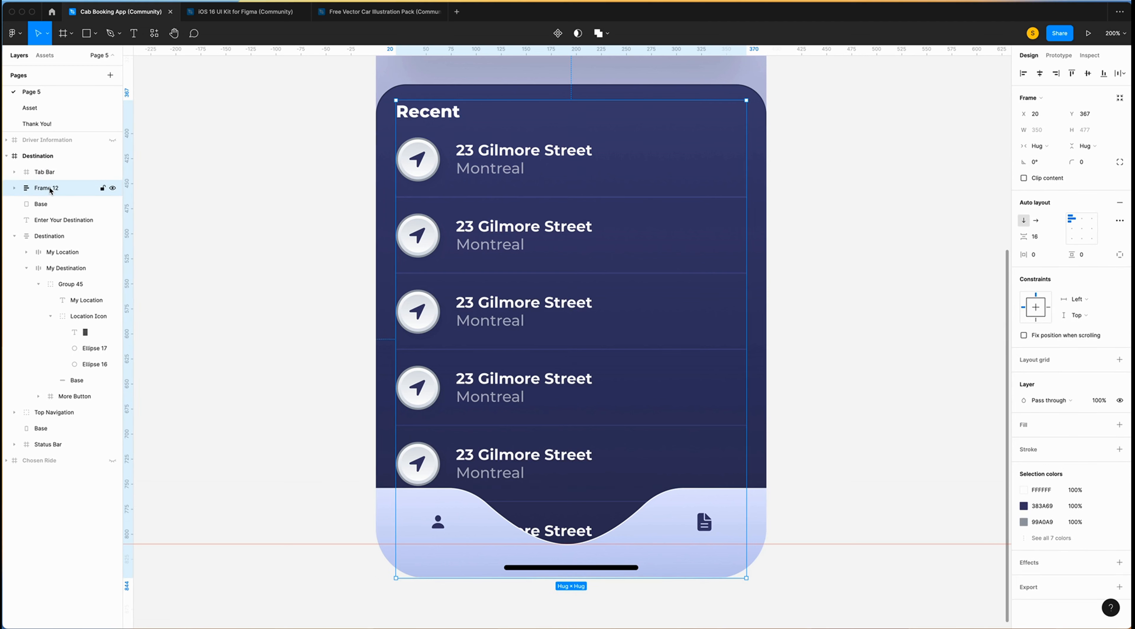
Rename Frame 12 to Recent Destination and frame it with Base as Bottom Card.
{"action": "double_click", "coordinate": [50, 189]}
{"action": "type", "text": "DestinationRecent"}
{"action": "key", "text": "Return"}
{"action": "left_click", "coordinate": [46, 204], "text": "shift"}
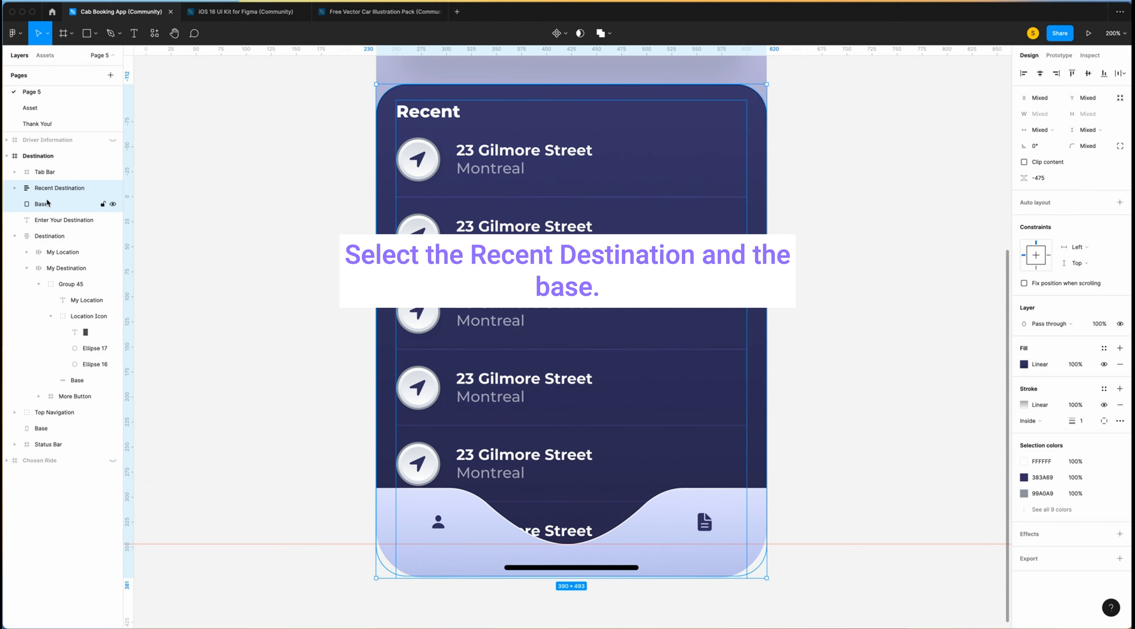
{"action": "right_click", "coordinate": [51, 188]}
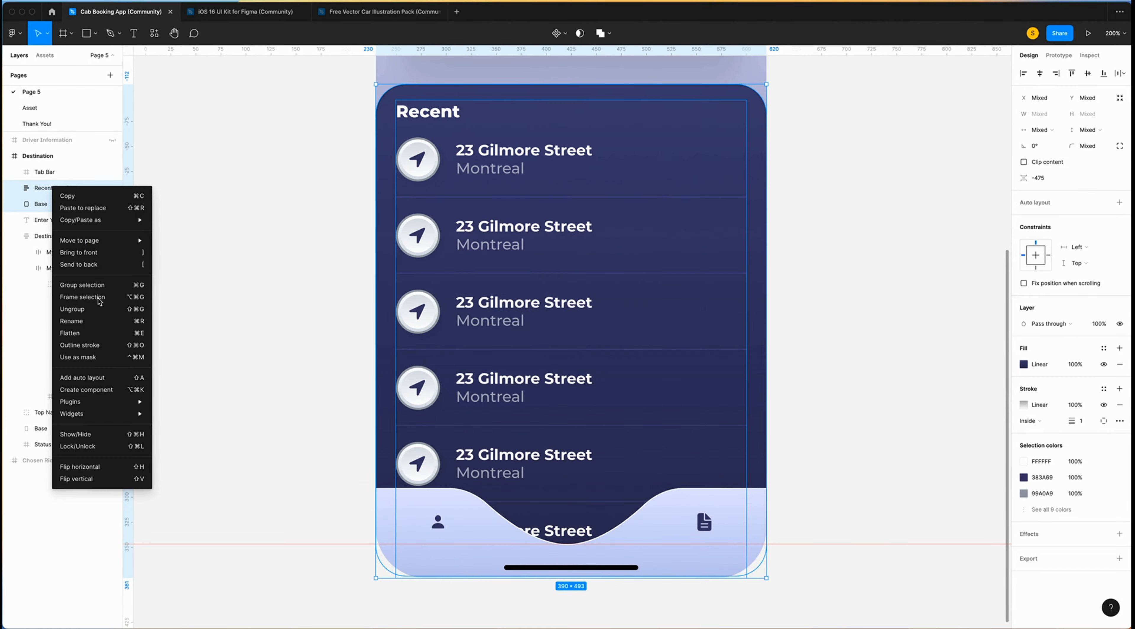
{"action": "left_click", "coordinate": [85, 297]}
{"action": "double_click", "coordinate": [44, 188]}
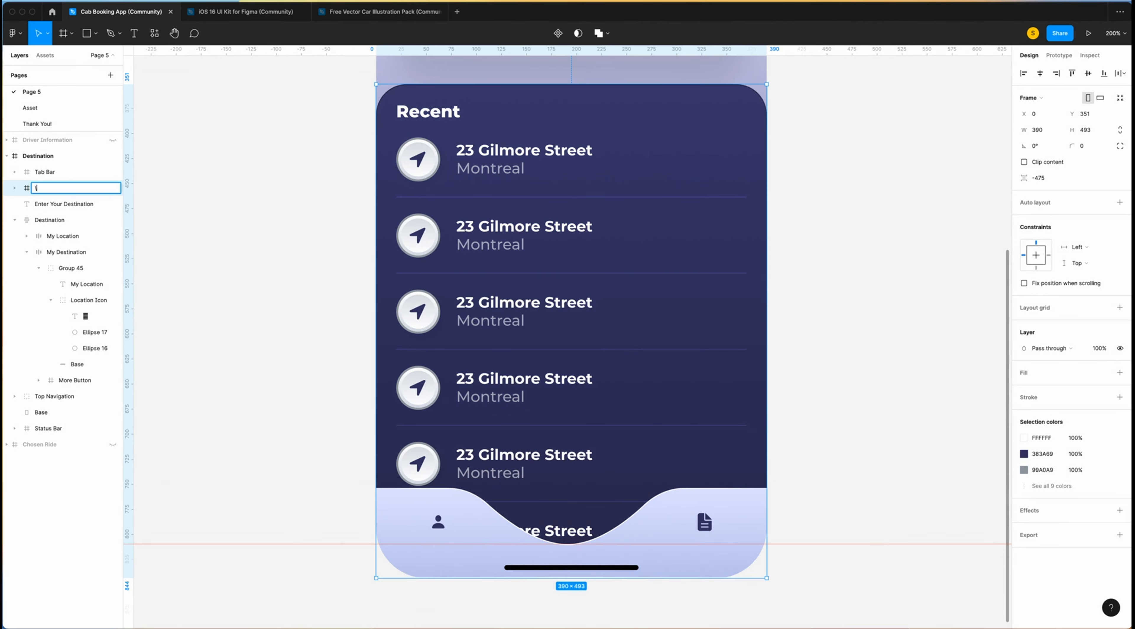
{"action": "type", "text": "Bottom Card"}
{"action": "left_click", "coordinate": [236, 223]}
Frame the Enter Your Destination title and Destination group together as Top Card.
{"action": "scroll", "coordinate": [255, 207], "scroll_direction": "up", "scroll_amount": 8}
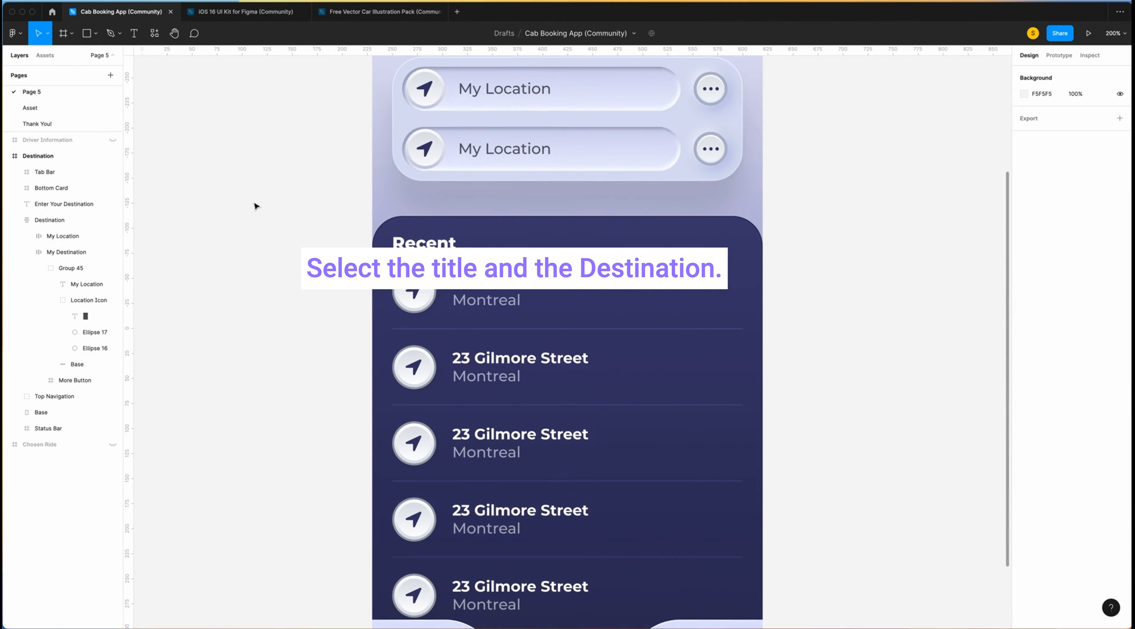
{"action": "left_click", "coordinate": [31, 204]}
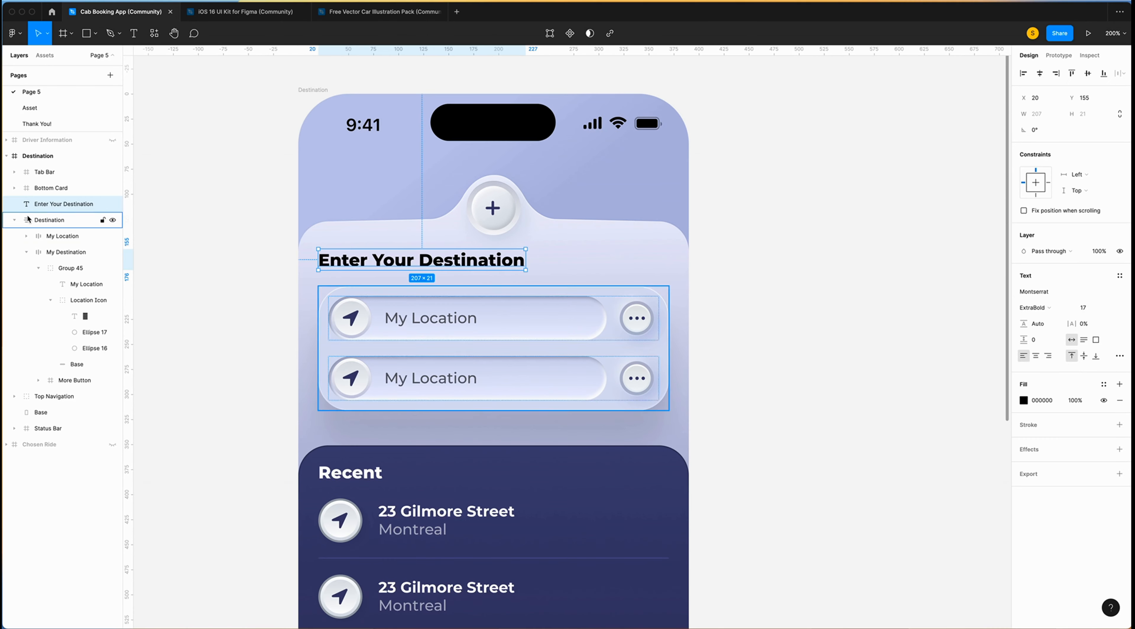
{"action": "left_click", "coordinate": [14, 220]}
{"action": "left_click", "coordinate": [40, 220], "text": "shift"}
{"action": "right_click", "coordinate": [47, 202]}
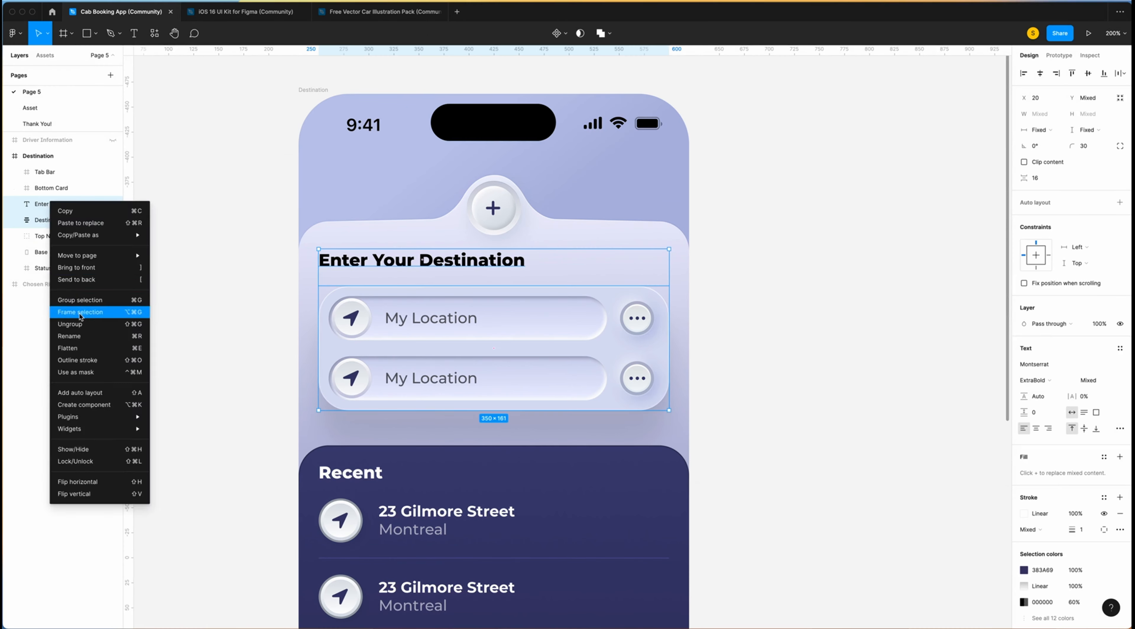
{"action": "left_click", "coordinate": [67, 310]}
{"action": "double_click", "coordinate": [44, 204]}
{"action": "type", "text": "Top Card"}
{"action": "left_click", "coordinate": [148, 198]}
{"action": "scroll", "coordinate": [149, 199], "scroll_direction": "down", "scroll_amount": 5}
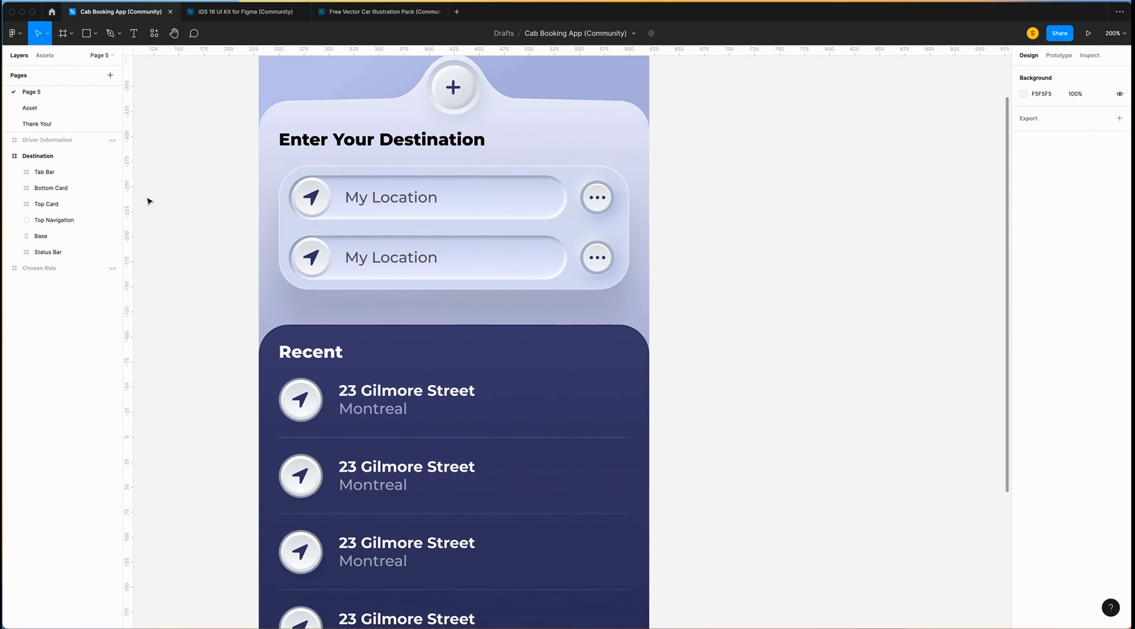
{"action": "scroll", "coordinate": [149, 201], "scroll_direction": "down", "scroll_amount": 5}
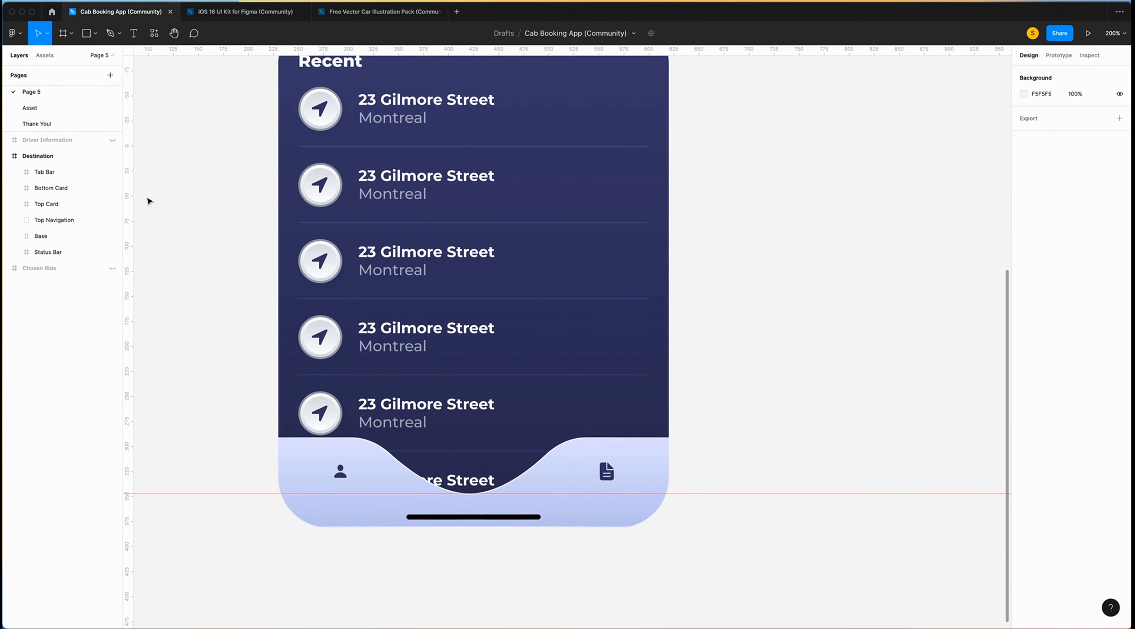
{"action": "scroll", "coordinate": [148, 201], "scroll_direction": "up", "scroll_amount": 10}
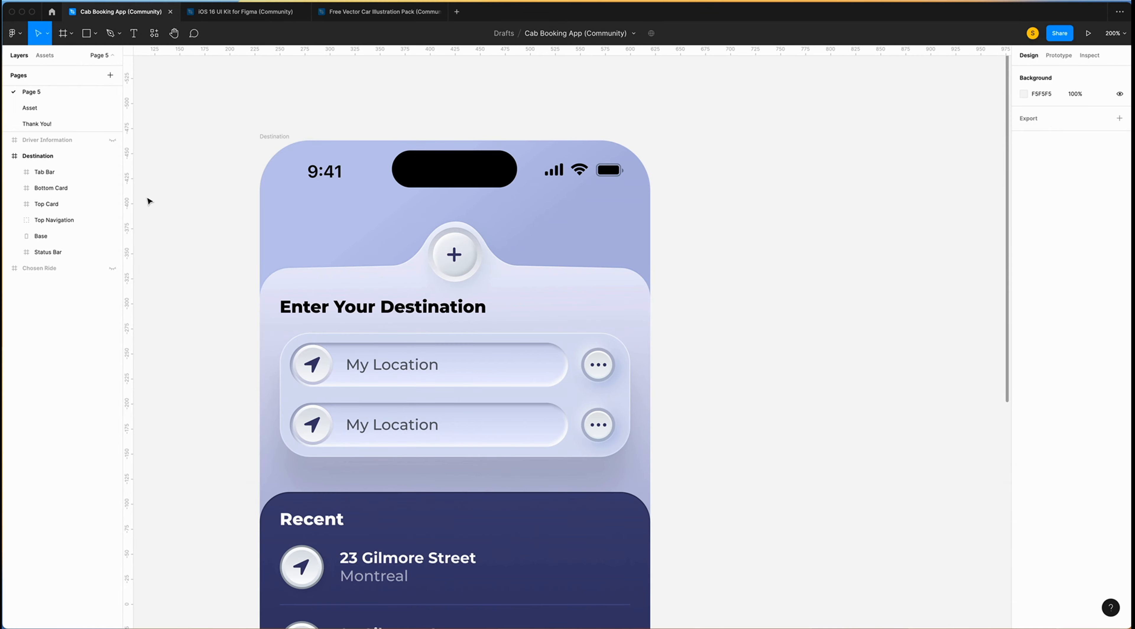
{"action": "scroll", "coordinate": [148, 201], "scroll_direction": "down", "scroll_amount": 3}
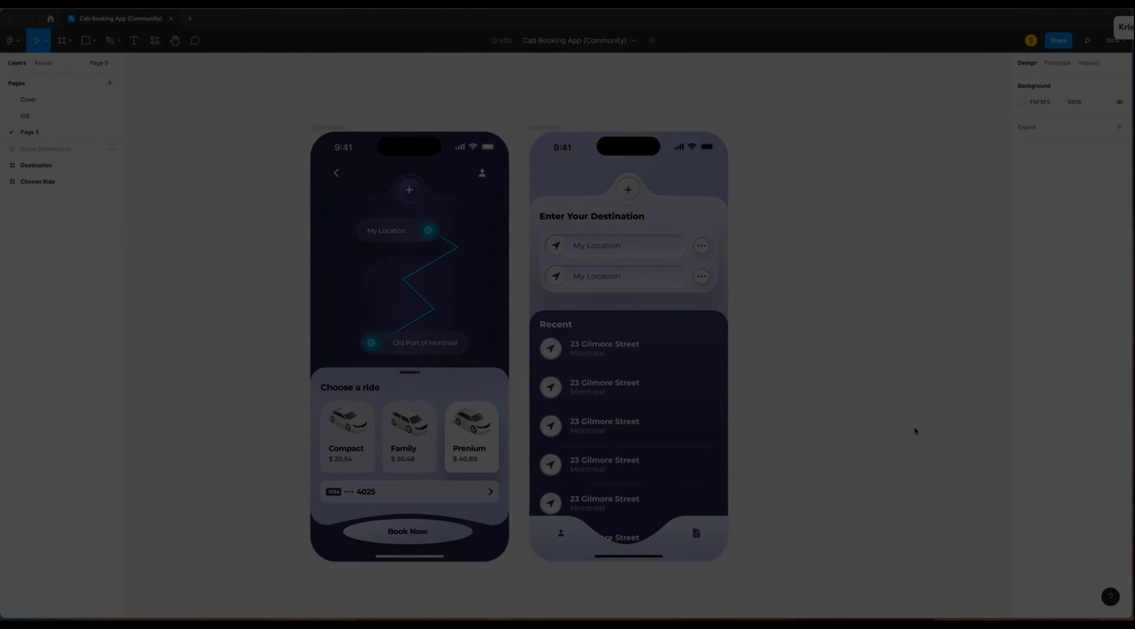
Unhide Driver Information and give its map Base a solid E0E2F0 fill.
{"action": "scroll", "coordinate": [915, 430], "scroll_direction": "right", "scroll_amount": 5}
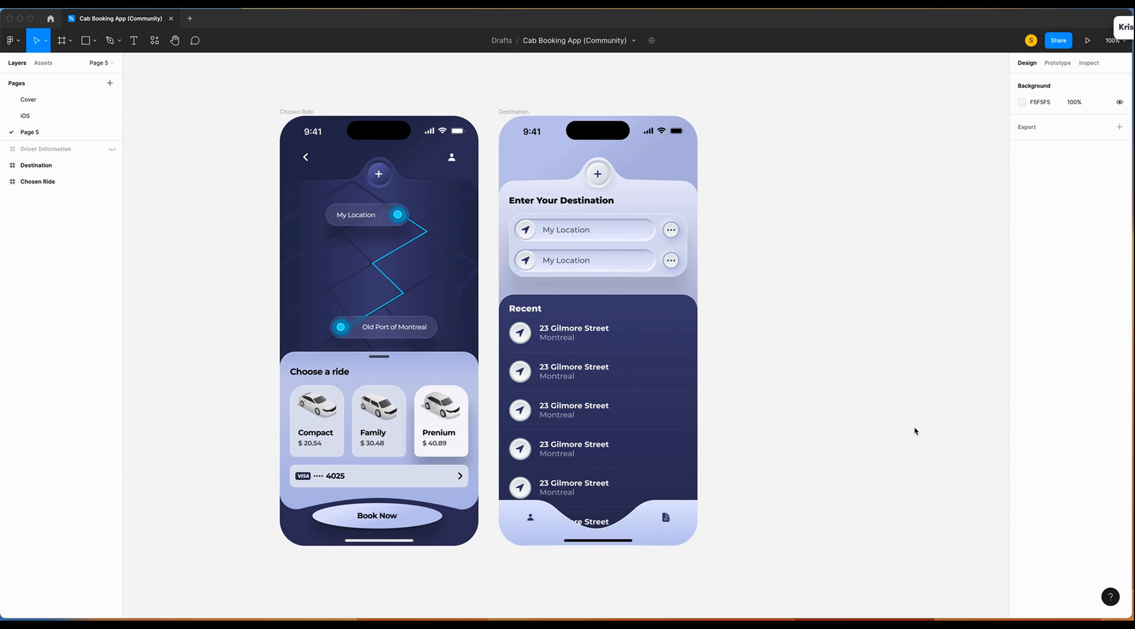
{"action": "left_click", "coordinate": [113, 150]}
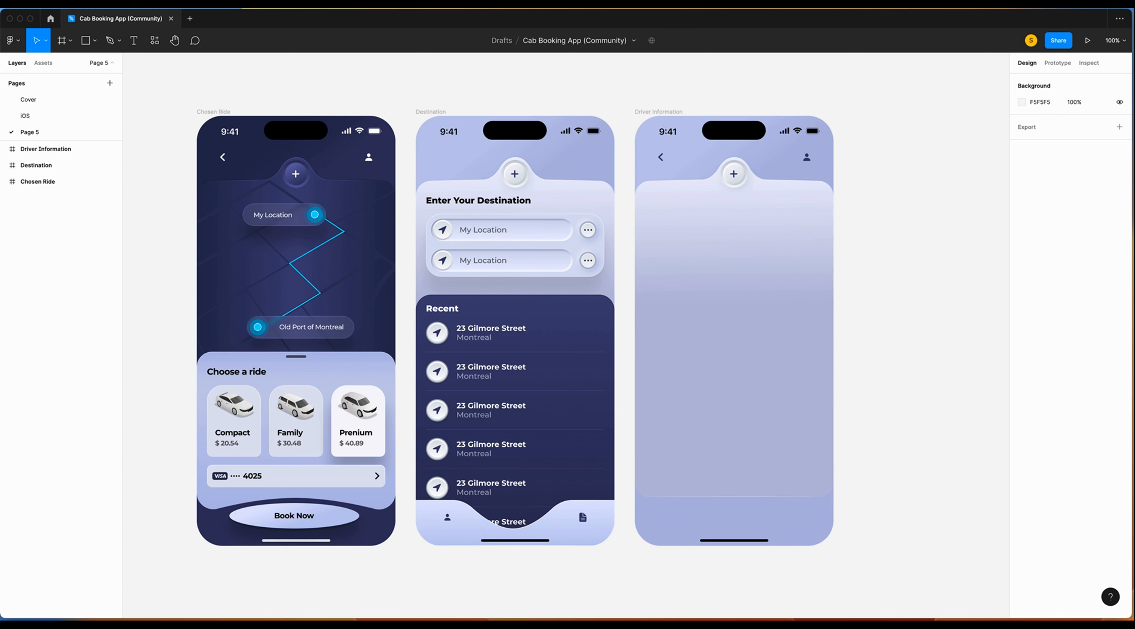
{"action": "double_click", "coordinate": [804, 281]}
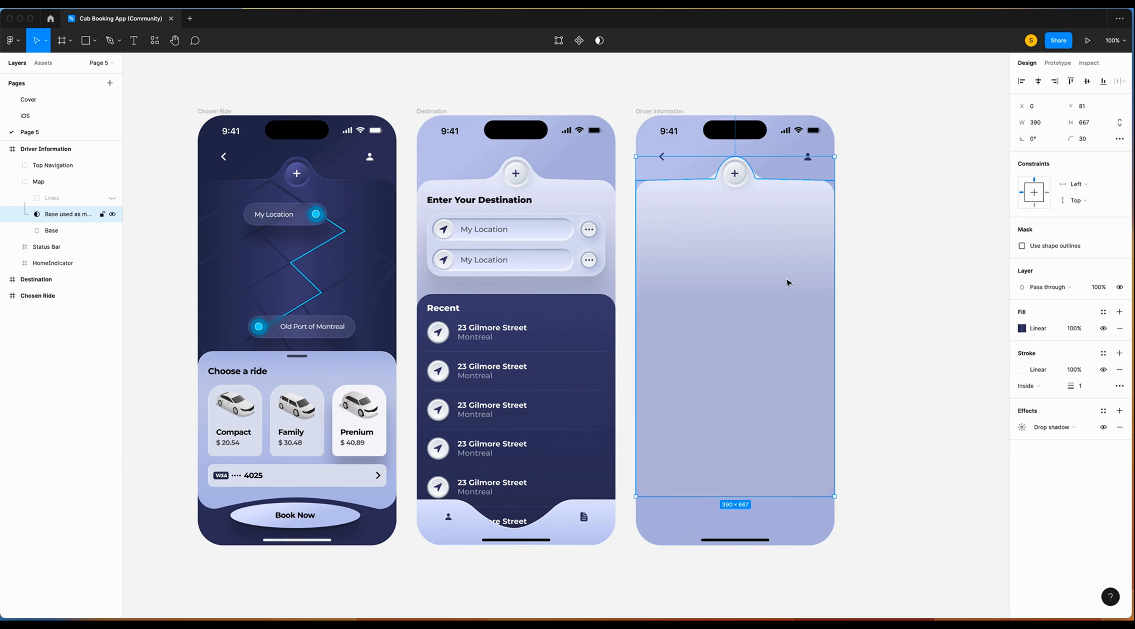
{"action": "left_click", "coordinate": [53, 231]}
{"action": "left_click", "coordinate": [1022, 288]}
{"action": "left_click", "coordinate": [906, 289]}
{"action": "left_click", "coordinate": [906, 277]}
{"action": "left_click", "coordinate": [944, 464]}
{"action": "type", "text": "e0e2f0"}
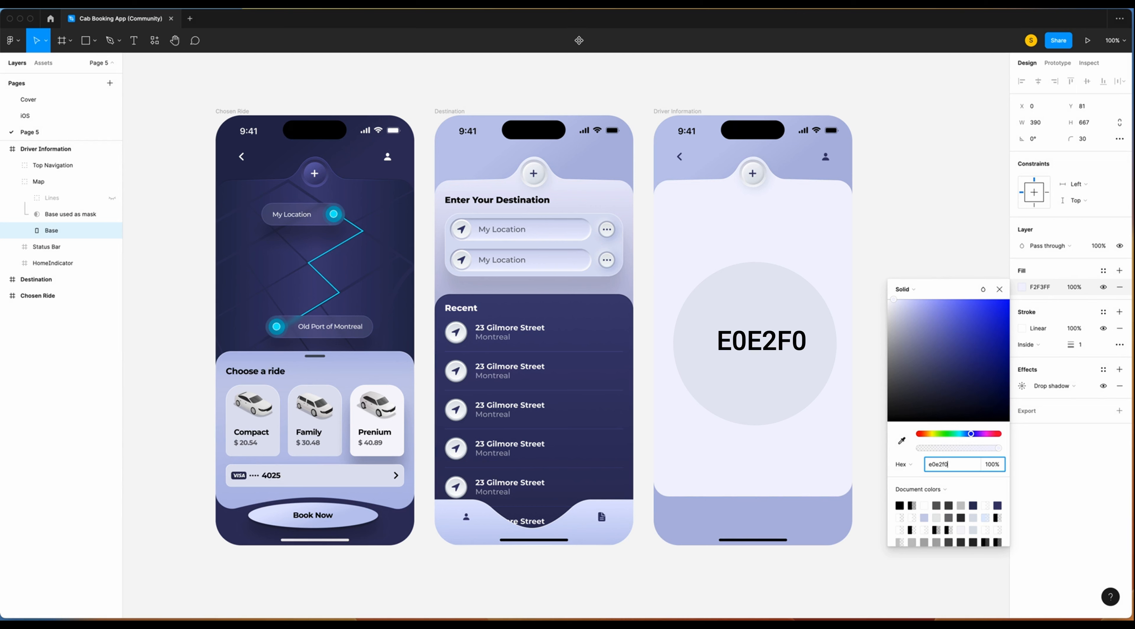
{"action": "key", "text": "Return"}
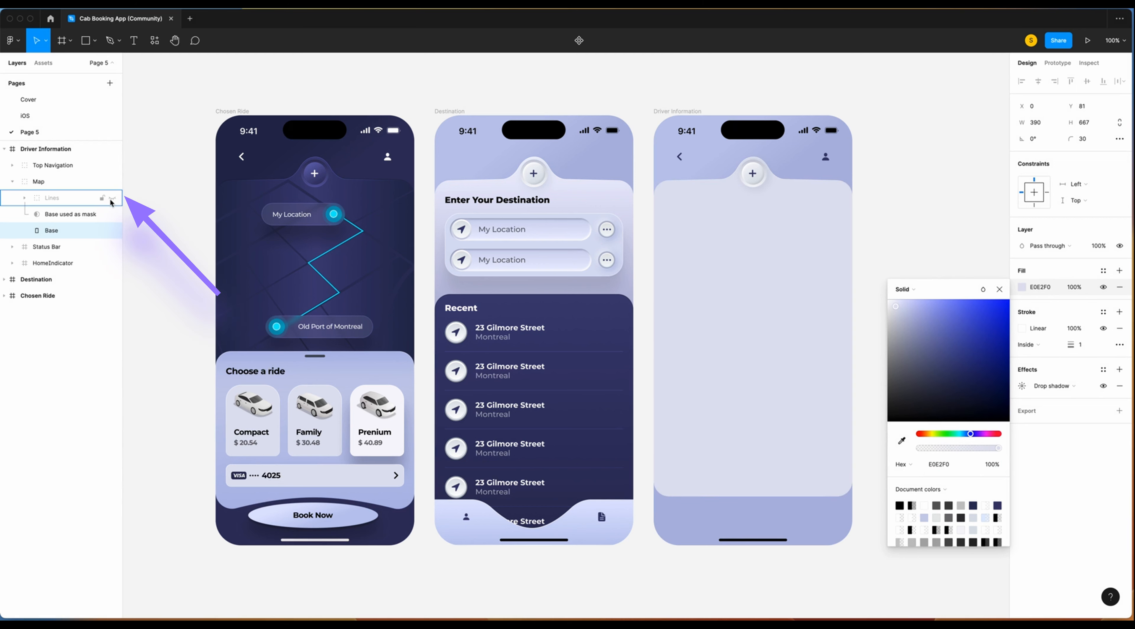
Unhide the map's Lines layer and set its stroke to CACFE8.
{"action": "left_click", "coordinate": [113, 199]}
{"action": "left_click", "coordinate": [88, 198]}
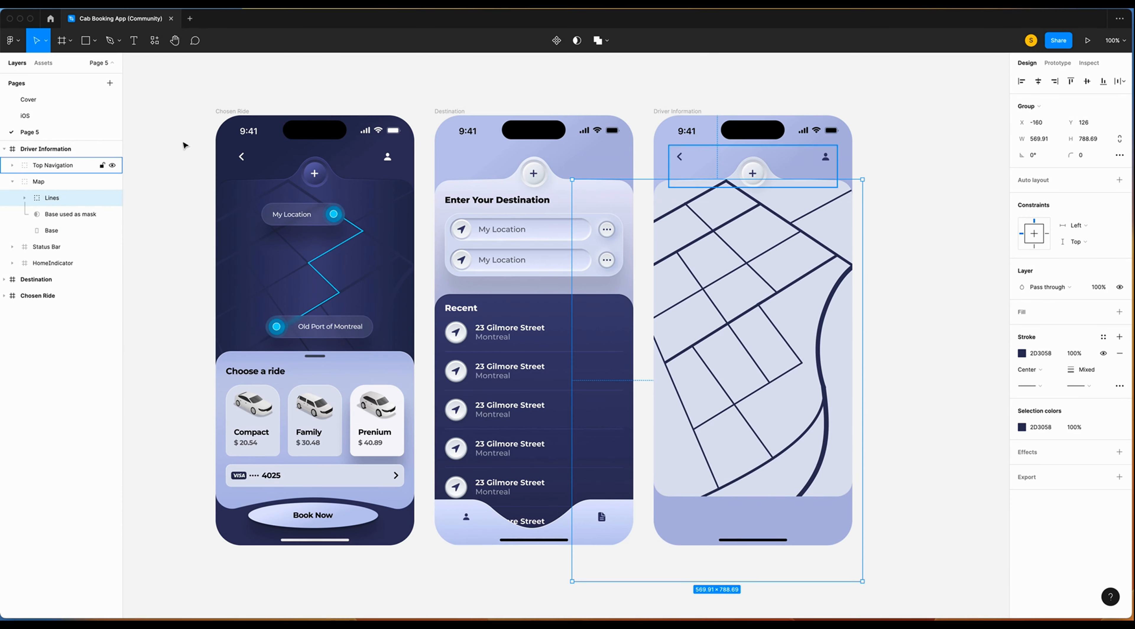
{"action": "left_click", "coordinate": [1056, 354]}
{"action": "type", "text": "cacfe8"}
{"action": "key", "text": "Return"}
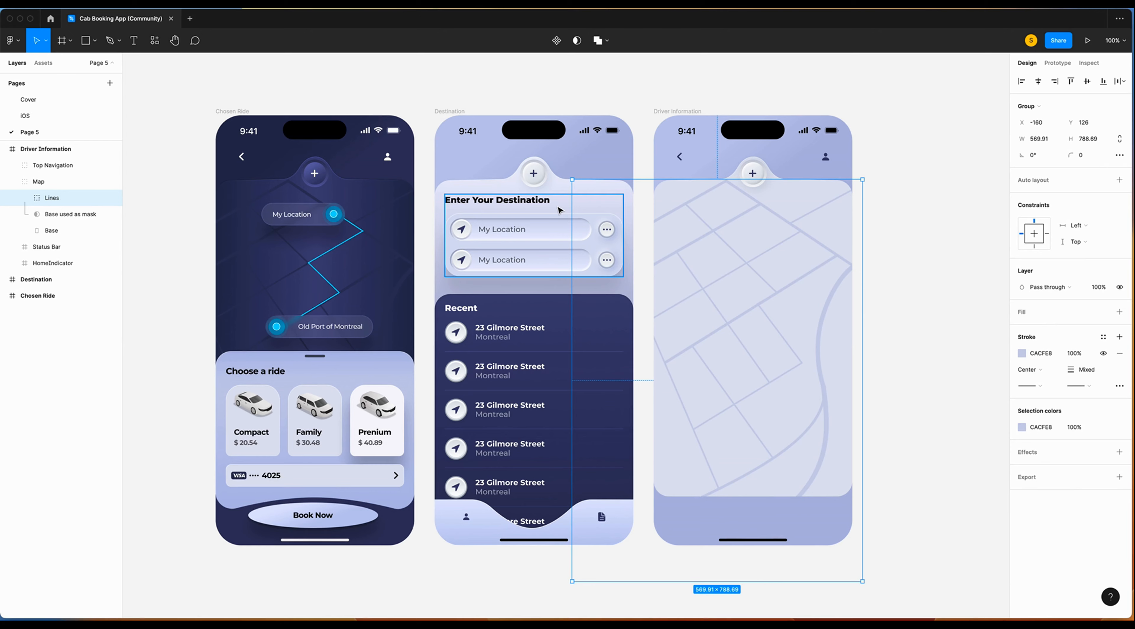
Copy the current location dot from Chosen Ride onto the Driver Information map.
{"action": "left_click", "coordinate": [291, 214]}
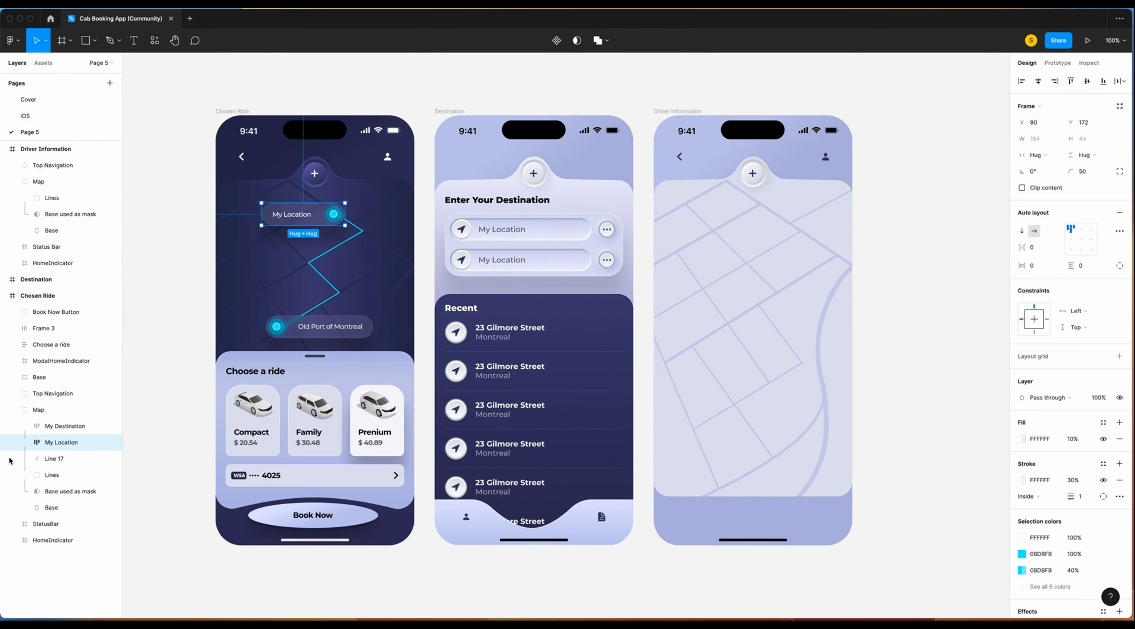
{"action": "left_click", "coordinate": [66, 475]}
{"action": "right_click", "coordinate": [71, 476]}
{"action": "mouse_move", "coordinate": [159, 329]}
{"action": "left_click", "coordinate": [123, 304]}
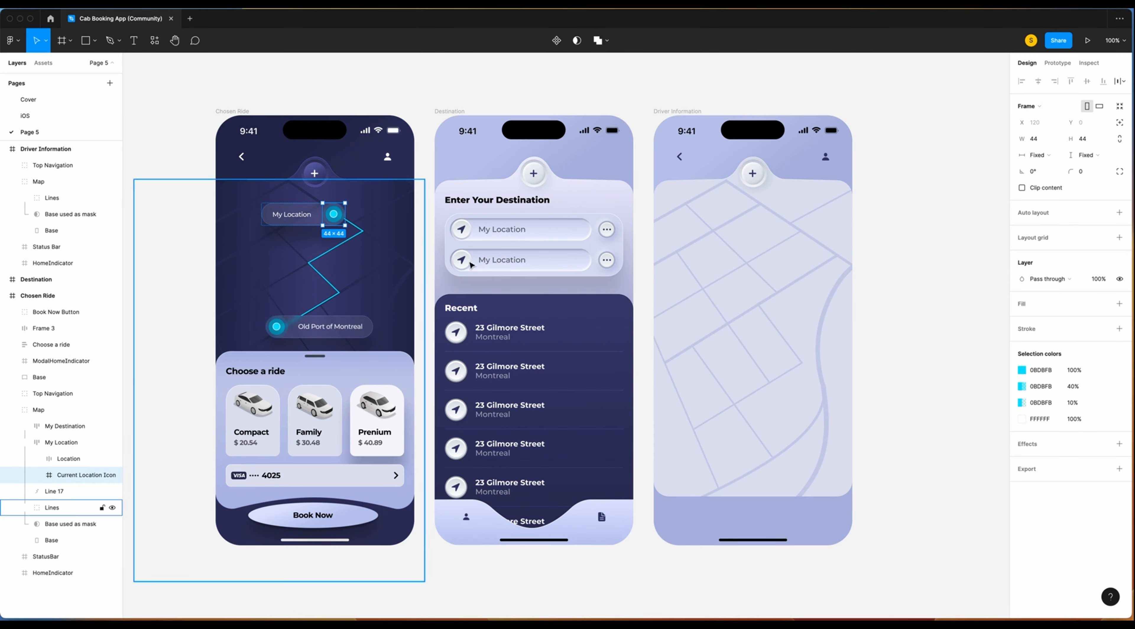
{"action": "left_click", "coordinate": [754, 259]}
{"action": "key", "text": "super+v"}
{"action": "left_click_drag", "start_coordinate": [743, 241], "coordinate": [783, 214]}
Copy route line Line 17 from Chosen Ride into Driver Information beside the dot.
{"action": "scroll", "coordinate": [738, 235], "scroll_direction": "up", "scroll_amount": 4}
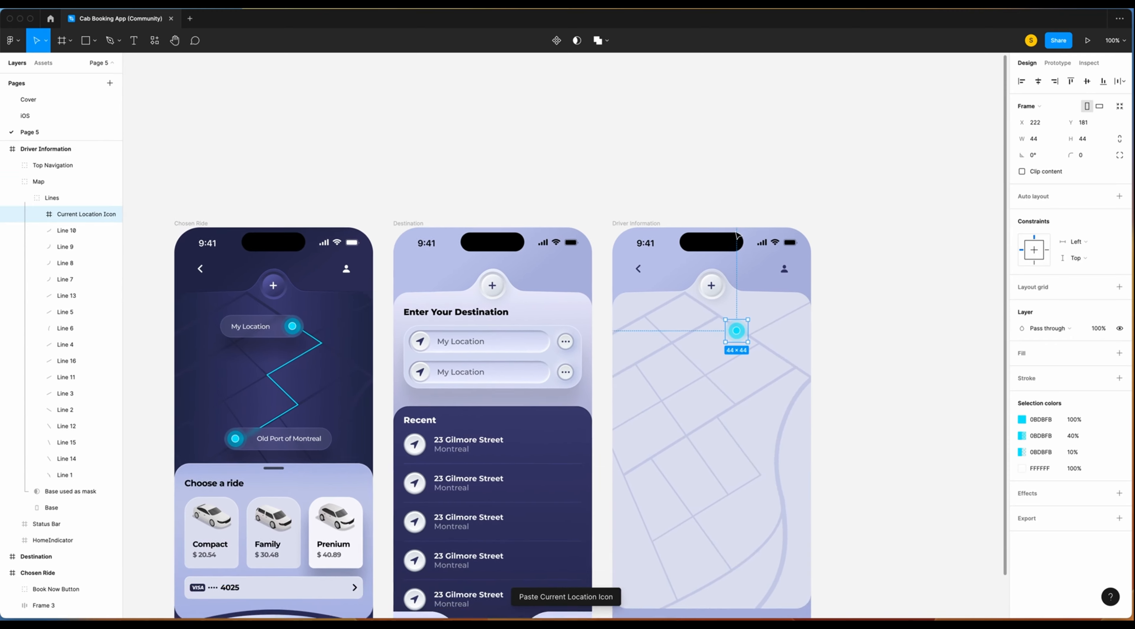
{"action": "left_click", "coordinate": [385, 312]}
{"action": "key", "text": "super+c"}
{"action": "right_click", "coordinate": [809, 337]}
{"action": "left_click", "coordinate": [848, 317]}
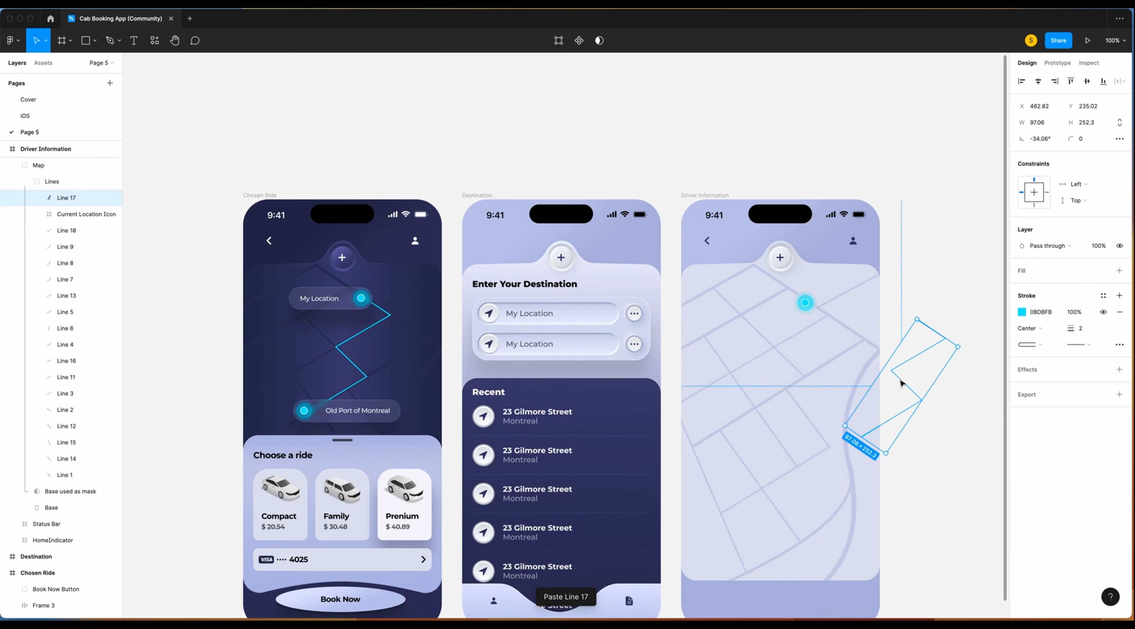
{"action": "left_click_drag", "start_coordinate": [900, 381], "coordinate": [782, 358]}
Move the Current Location Icon layer to the top of Driver Information.
{"action": "key", "text": "shift+2"}
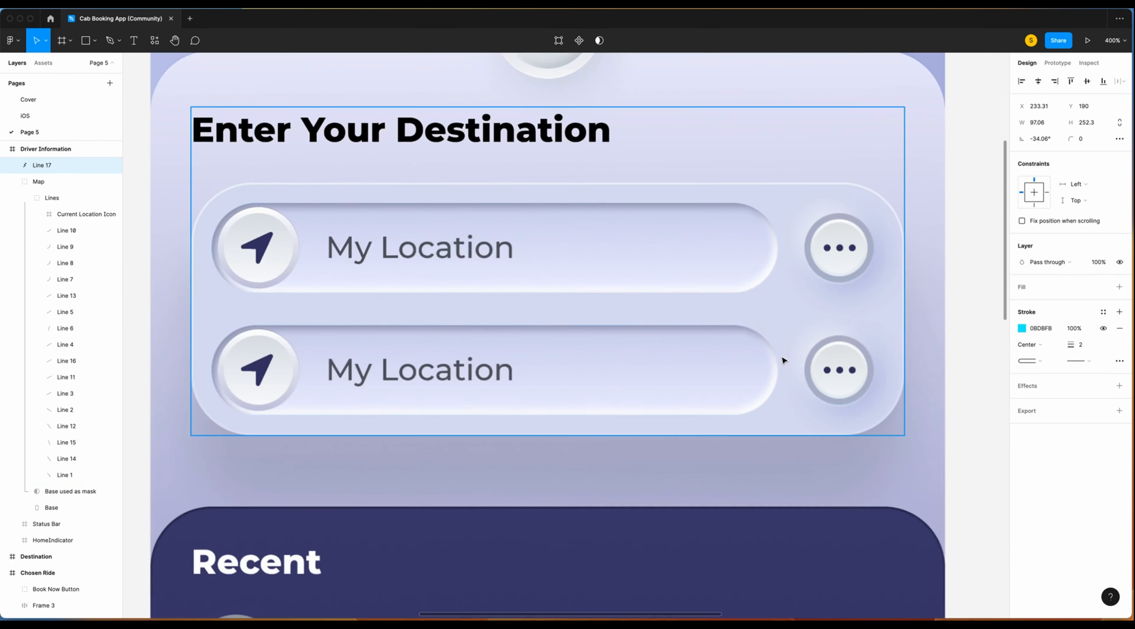
{"action": "left_click", "coordinate": [37, 232]}
{"action": "left_click", "coordinate": [37, 233]}
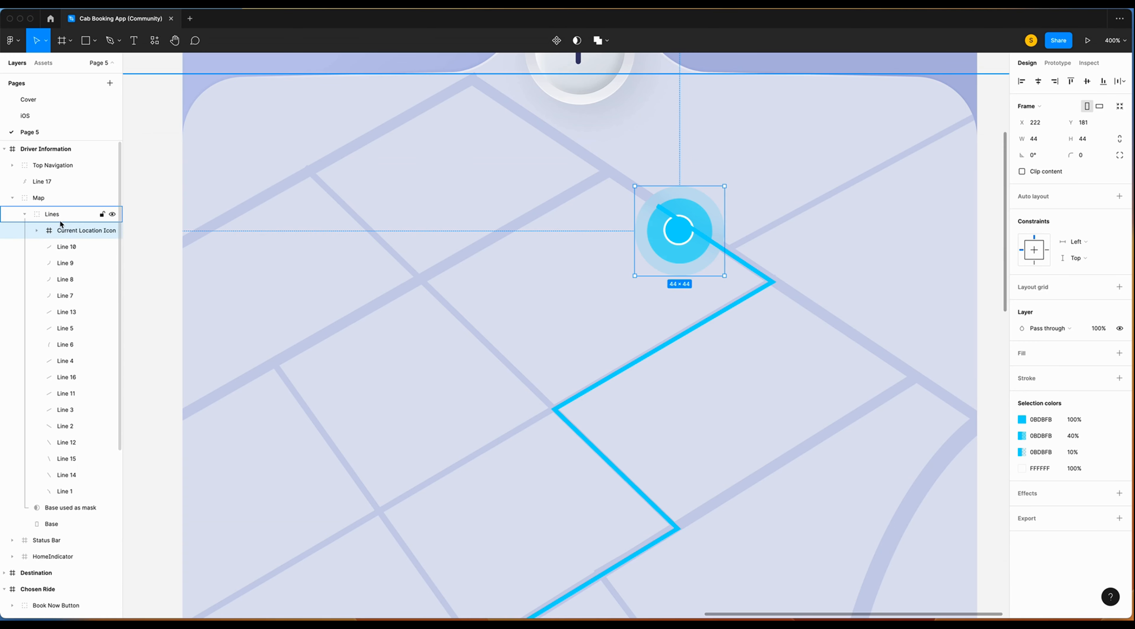
{"action": "left_click", "coordinate": [68, 234]}
{"action": "left_click_drag", "start_coordinate": [68, 233], "coordinate": [53, 162]}
{"action": "scroll", "coordinate": [496, 258], "scroll_direction": "up", "scroll_amount": 3}
{"action": "scroll", "coordinate": [497, 259], "scroll_direction": "right", "scroll_amount": 2}
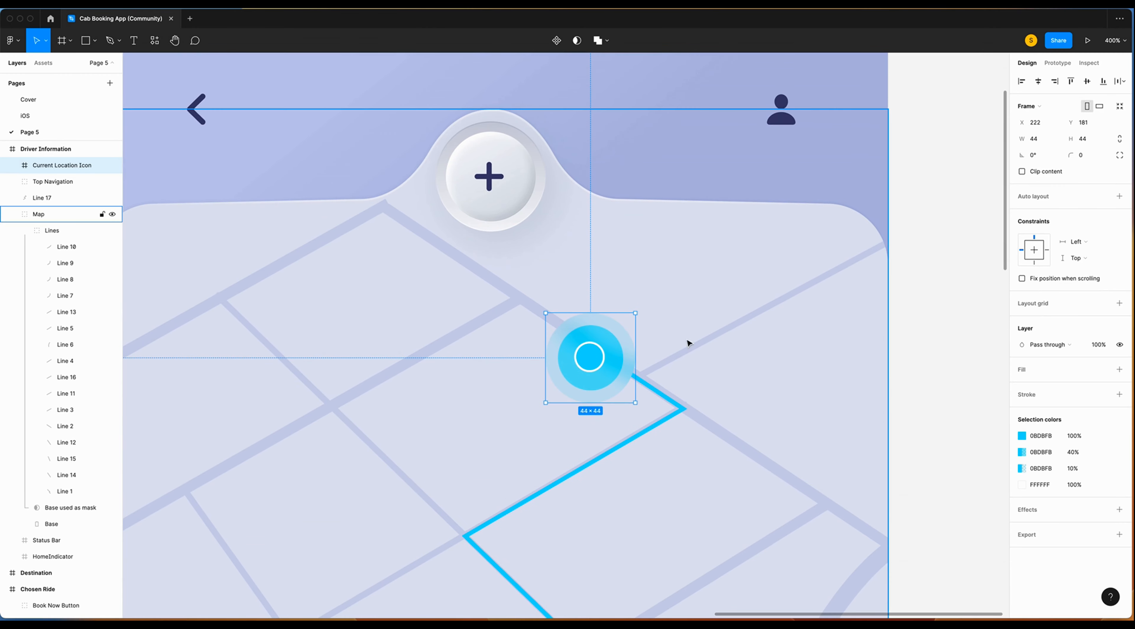
Fill the location dot's inner, middle and outer circles with 00ADC8.
{"action": "double_click", "coordinate": [591, 353]}
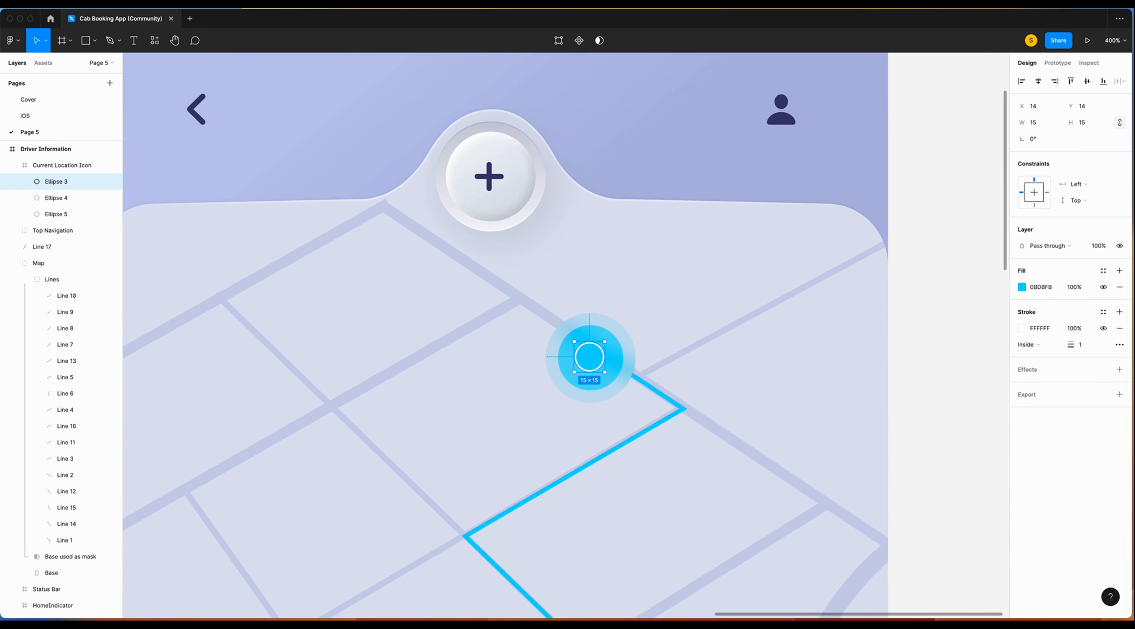
{"action": "left_click", "coordinate": [1054, 290]}
{"action": "type", "text": "00ADC8"}
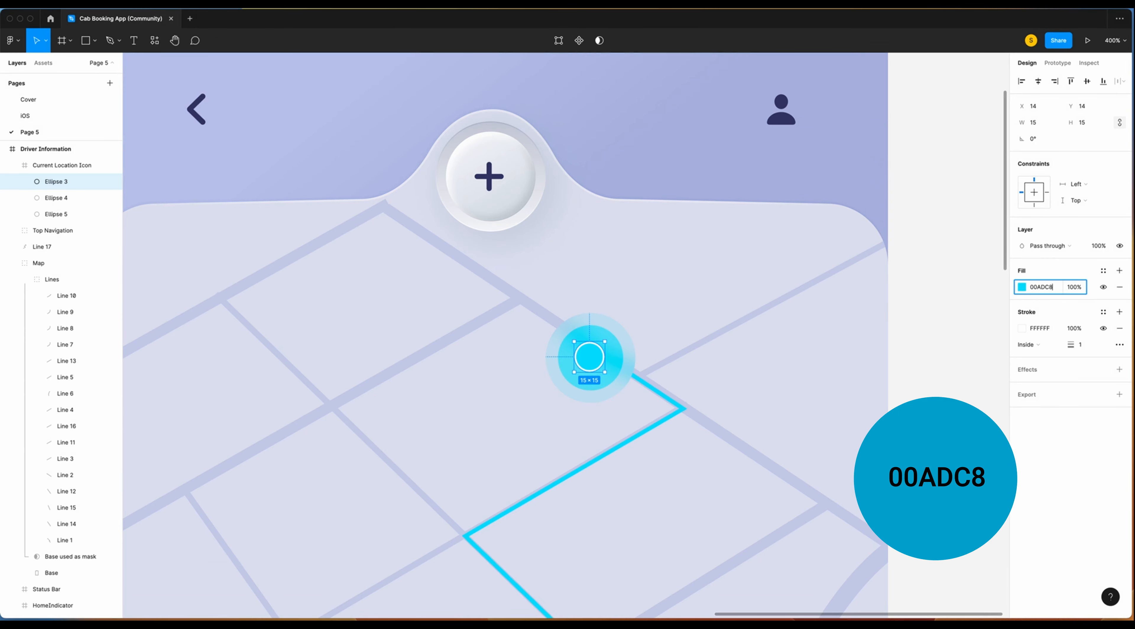
{"action": "key", "text": "Return"}
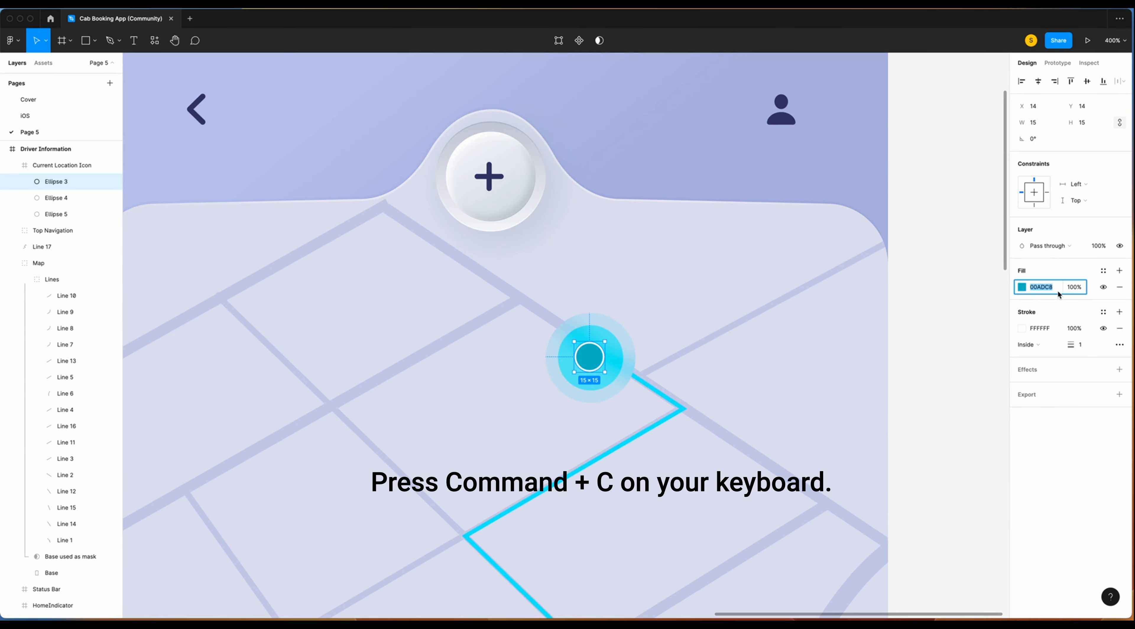
{"action": "key", "text": "super+c"}
{"action": "left_click", "coordinate": [617, 354]}
{"action": "left_click", "coordinate": [1055, 288]}
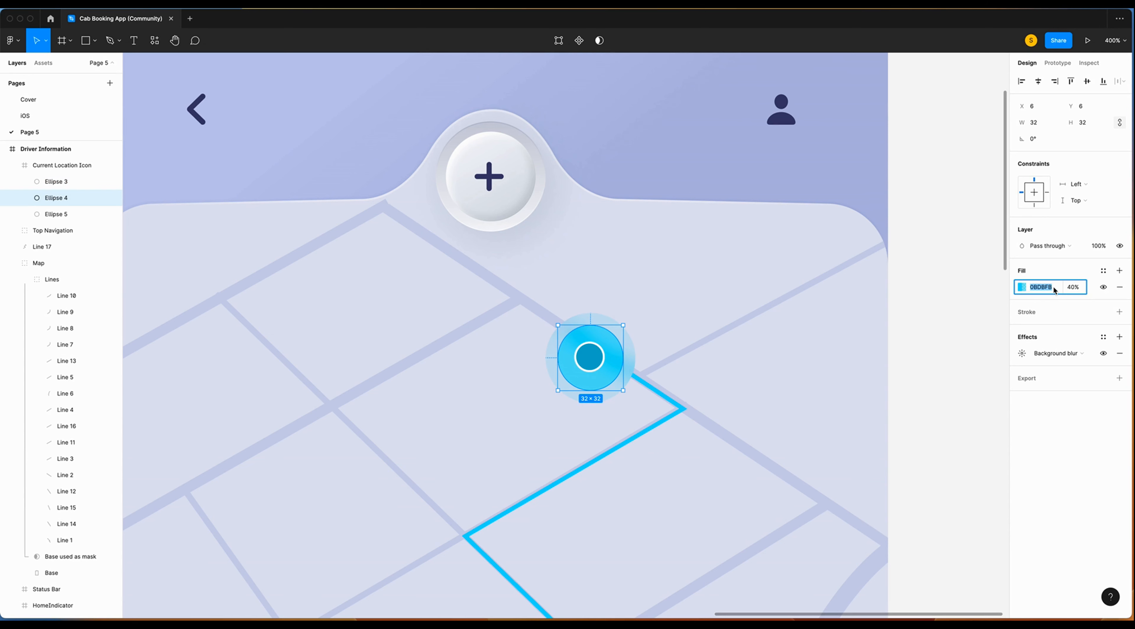
{"action": "key", "text": "super+v"}
{"action": "key", "text": "Return"}
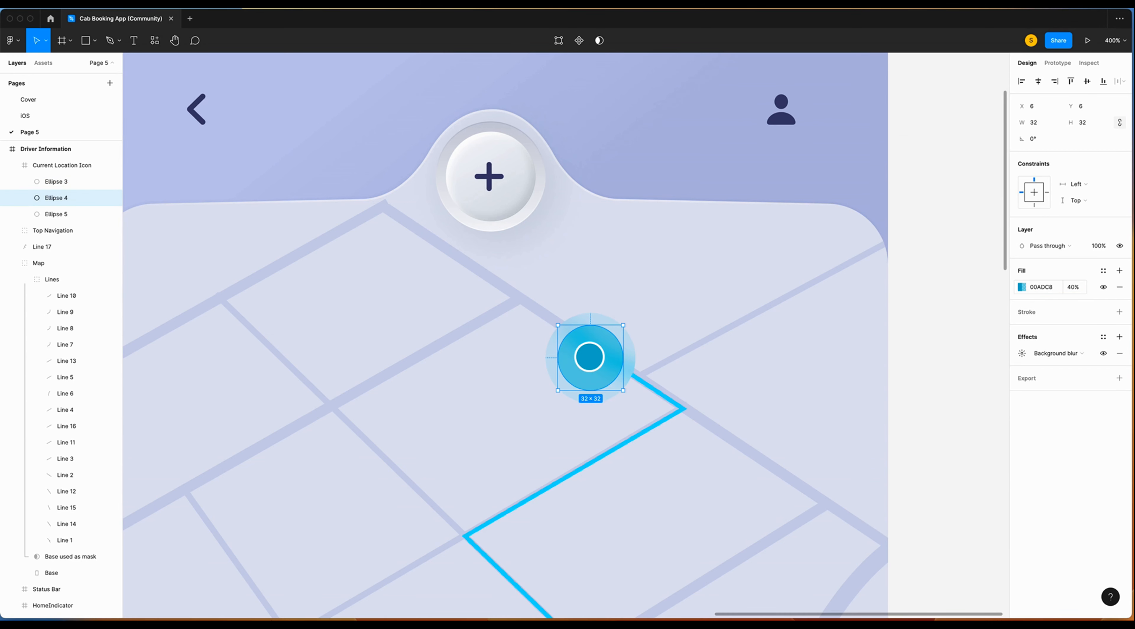
{"action": "left_click", "coordinate": [56, 215]}
{"action": "left_click", "coordinate": [1055, 289]}
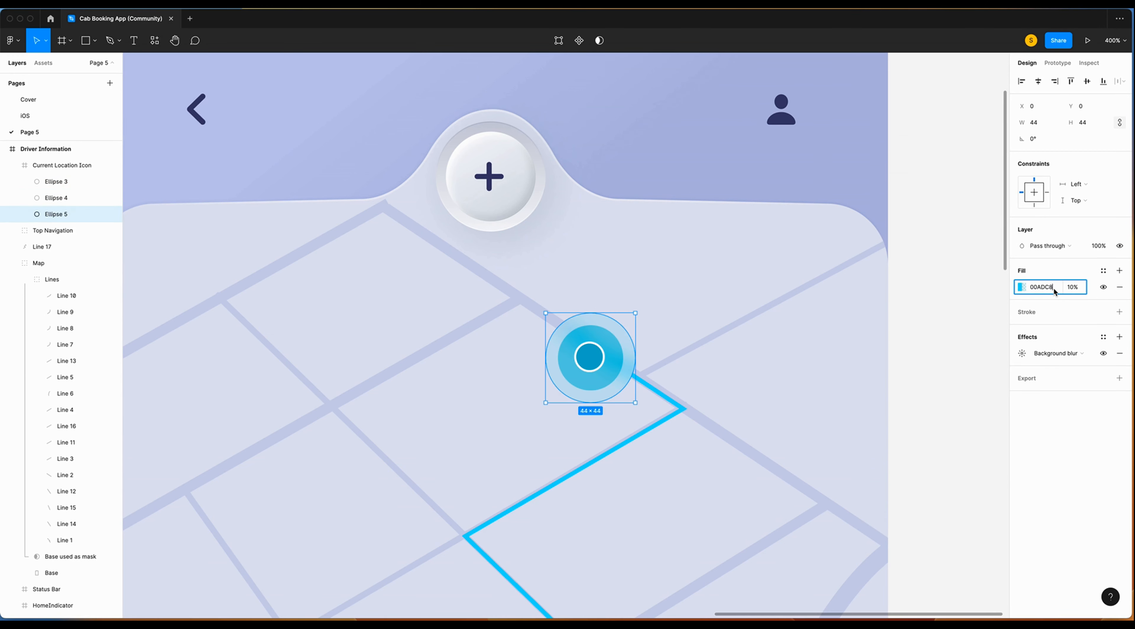
{"action": "key", "text": "Return"}
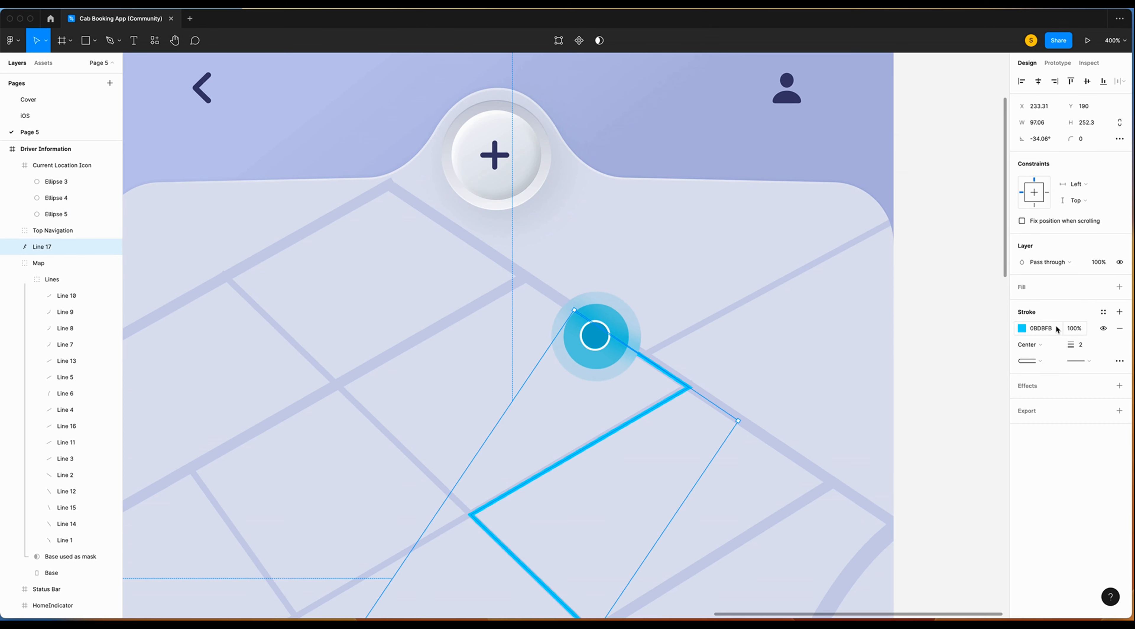
Change the Line 17 route stroke colour to 00ADC8.
{"action": "left_click", "coordinate": [1056, 329]}
{"action": "key", "text": "super+v"}
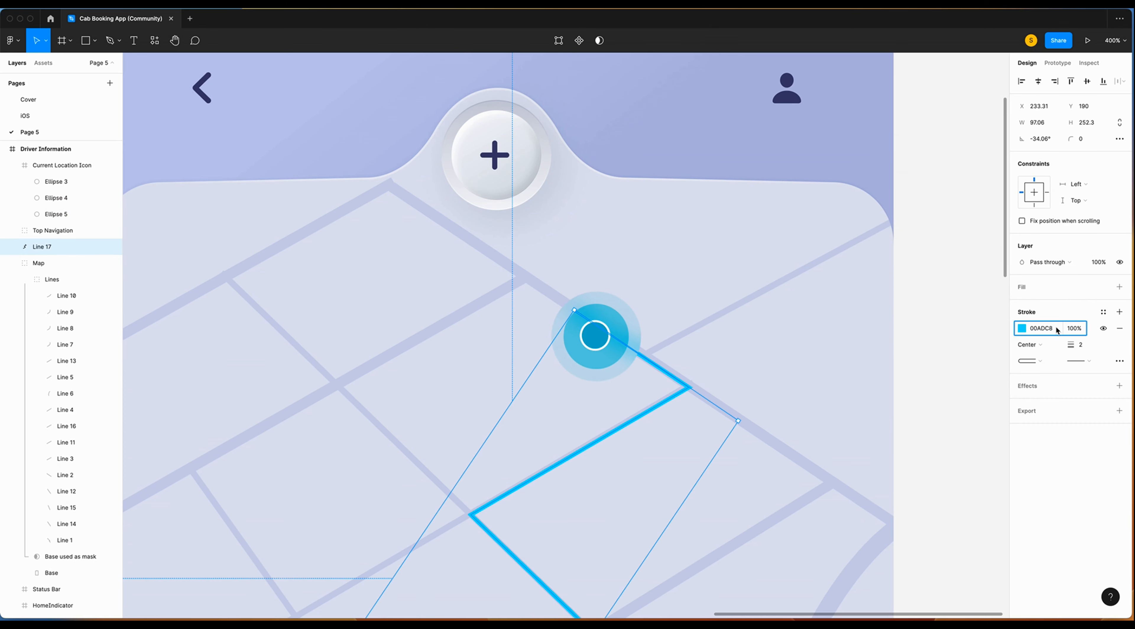
{"action": "key", "text": "Return"}
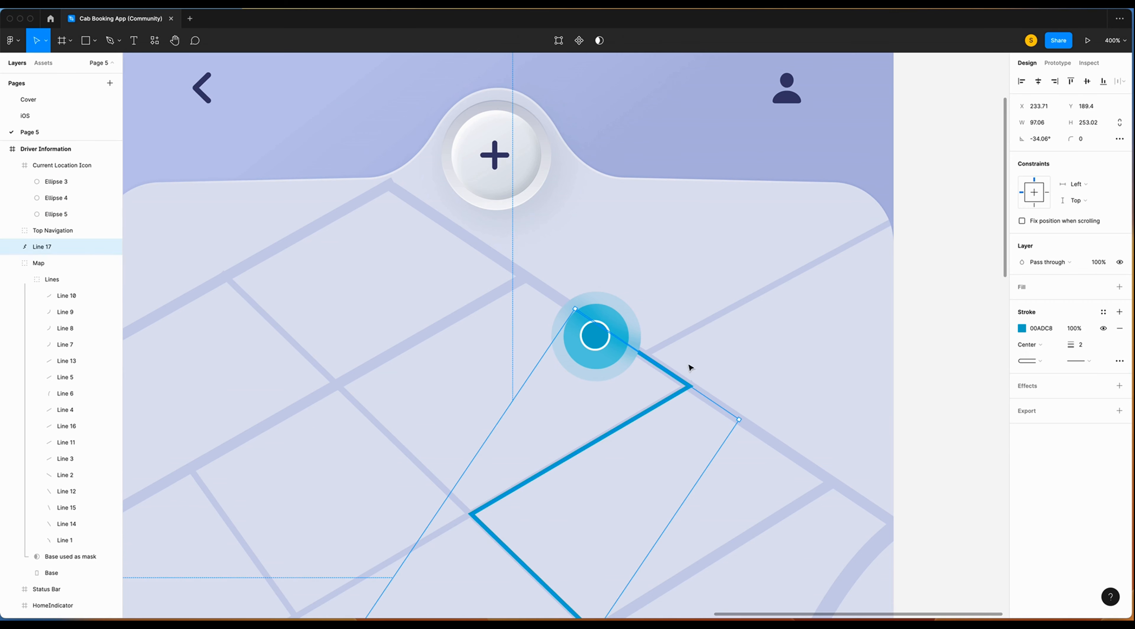
Shorten the route line by deleting its last two endpoints.
{"action": "left_click", "coordinate": [558, 40]}
{"action": "scroll", "coordinate": [715, 298], "scroll_direction": "down", "scroll_amount": 5}
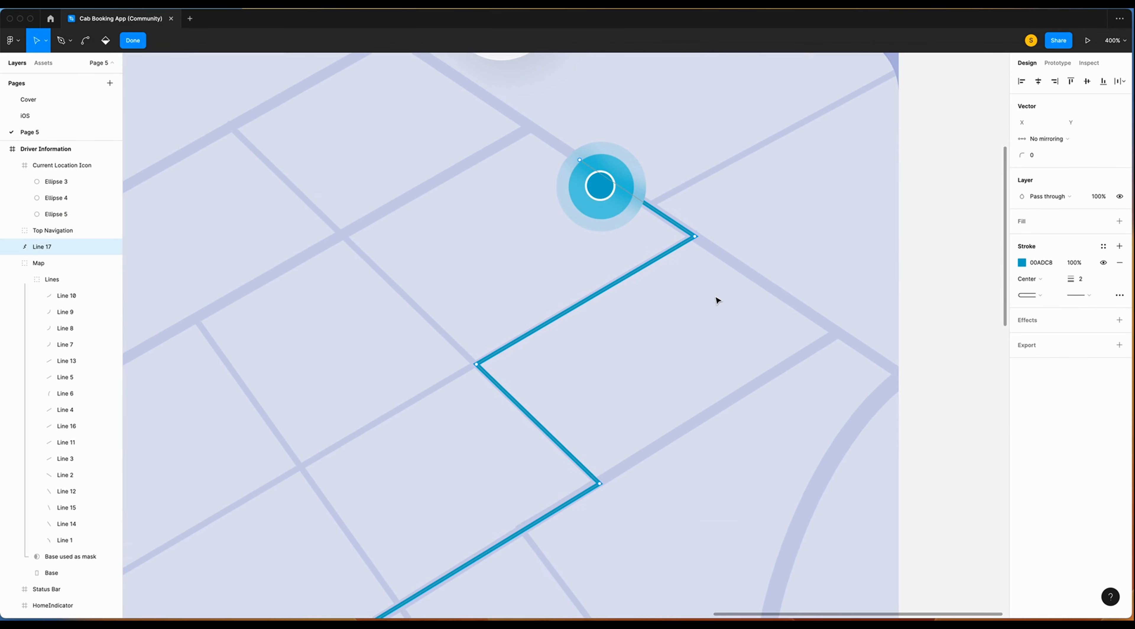
{"action": "scroll", "coordinate": [716, 299], "scroll_direction": "down", "scroll_amount": 2}
{"action": "scroll", "coordinate": [716, 300], "scroll_direction": "down", "scroll_amount": 4}
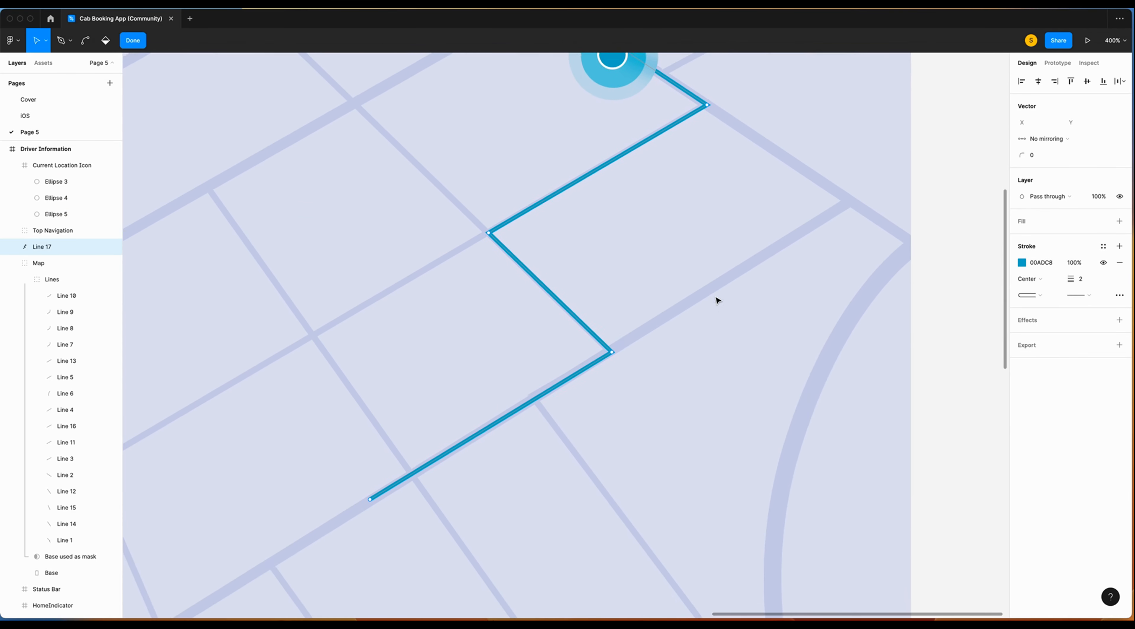
{"action": "scroll", "coordinate": [413, 476], "scroll_direction": "left", "scroll_amount": 1}
{"action": "left_click", "coordinate": [376, 494]}
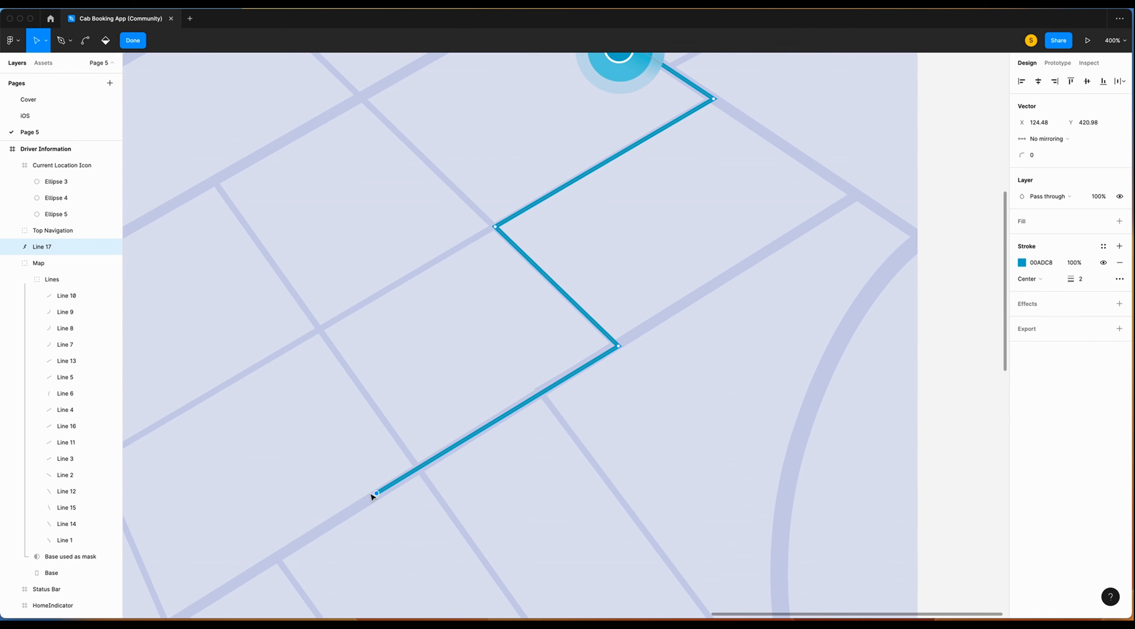
{"action": "key", "text": "Delete"}
{"action": "scroll", "coordinate": [485, 436], "scroll_direction": "up", "scroll_amount": 4}
{"action": "left_click", "coordinate": [617, 478]}
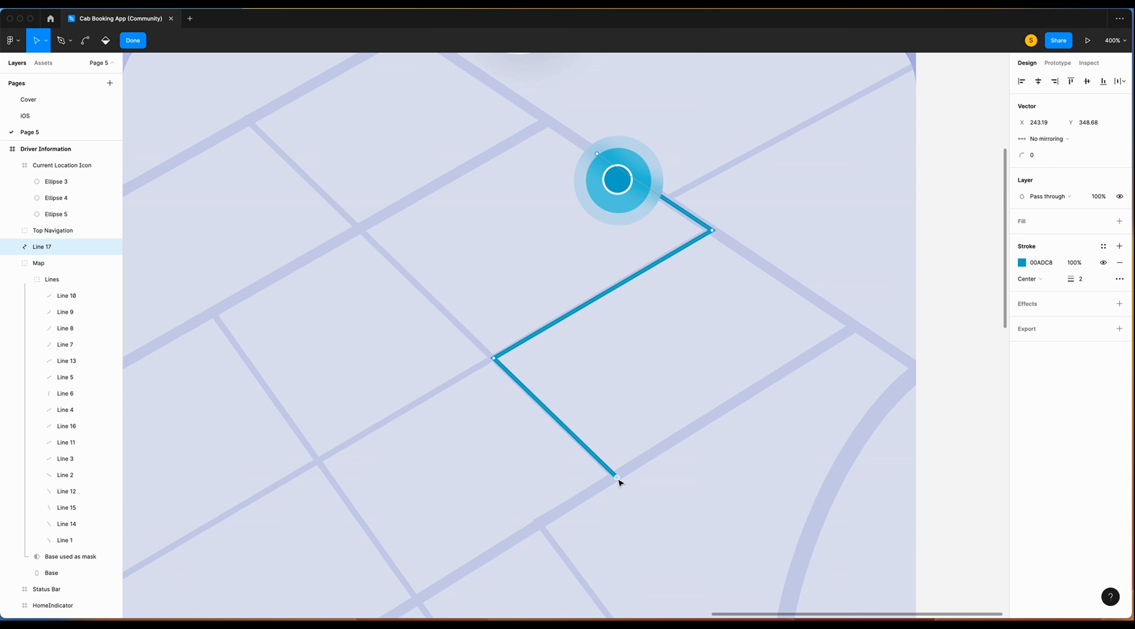
{"action": "key", "text": "Delete"}
{"action": "scroll", "coordinate": [40, 117], "scroll_direction": "down", "scroll_amount": 2}
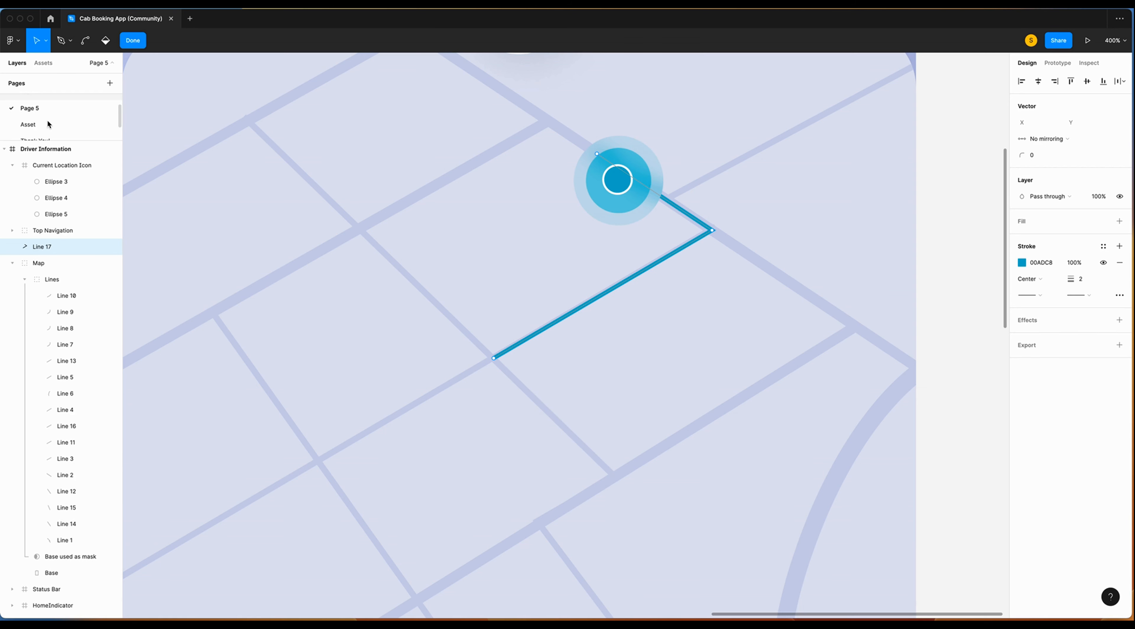
Bring the Car from the Asset page to the route's end on Page 5.
{"action": "left_click", "coordinate": [49, 125]}
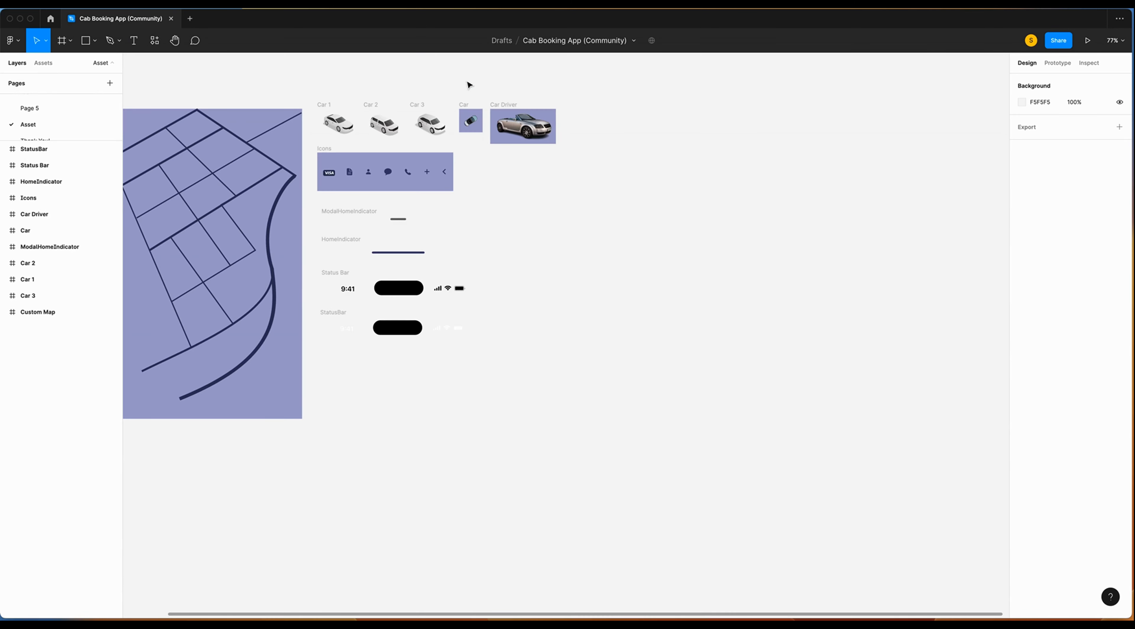
{"action": "left_click", "coordinate": [30, 108]}
{"action": "scroll", "coordinate": [651, 418], "scroll_direction": "down", "scroll_amount": 1}
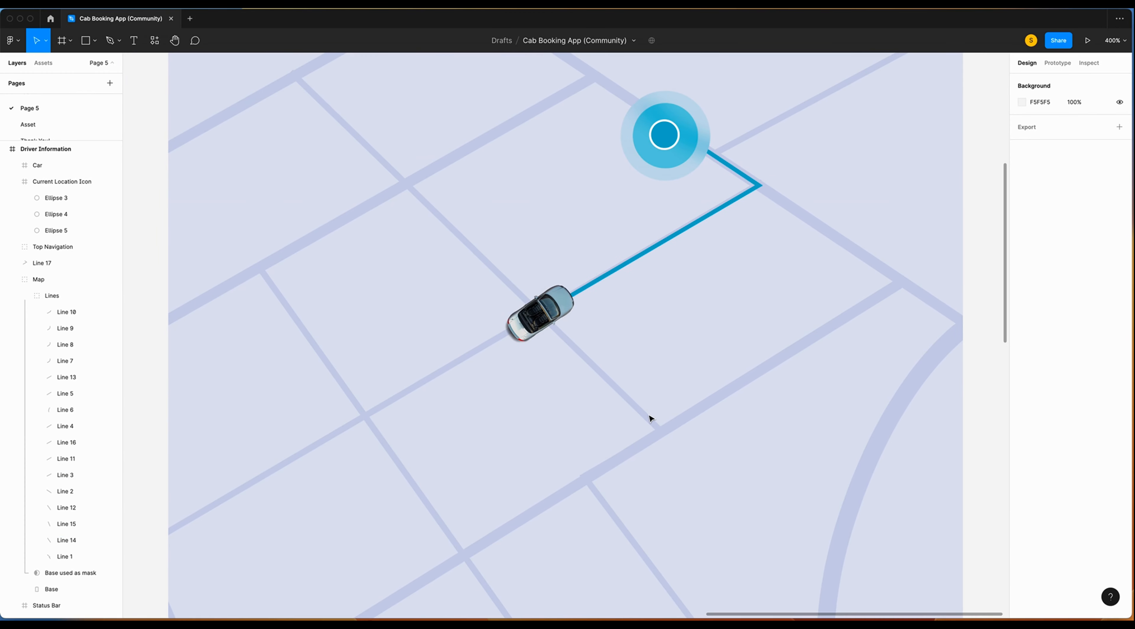
{"action": "scroll", "coordinate": [651, 418], "scroll_direction": "down", "scroll_amount": 5}
Add the text 'Your driver arrives in 3 min' on the map at size 15 with auto width.
{"action": "key", "text": "t"}
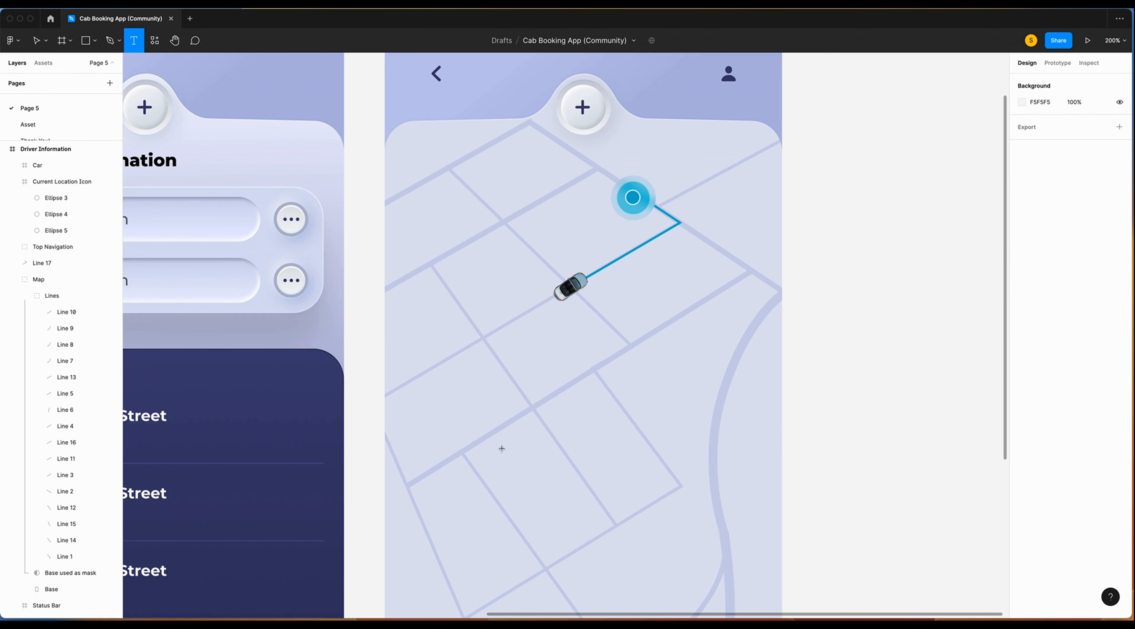
{"action": "left_click_drag", "start_coordinate": [479, 385], "coordinate": [708, 405]}
{"action": "type", "text": "Your "}
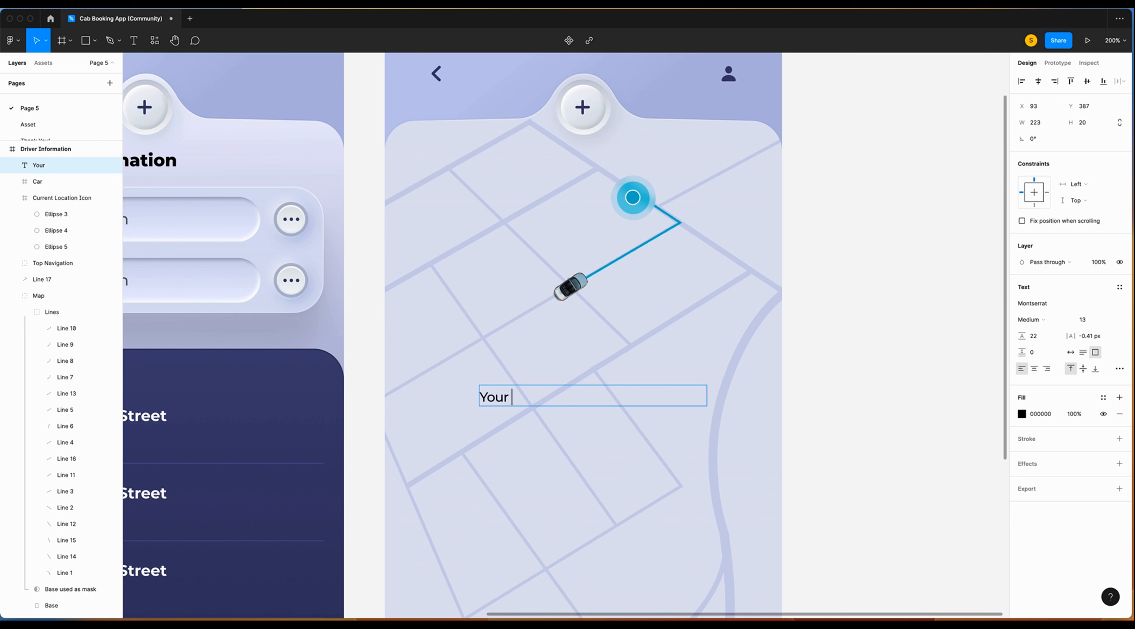
{"action": "type", "text": "driver arrives"}
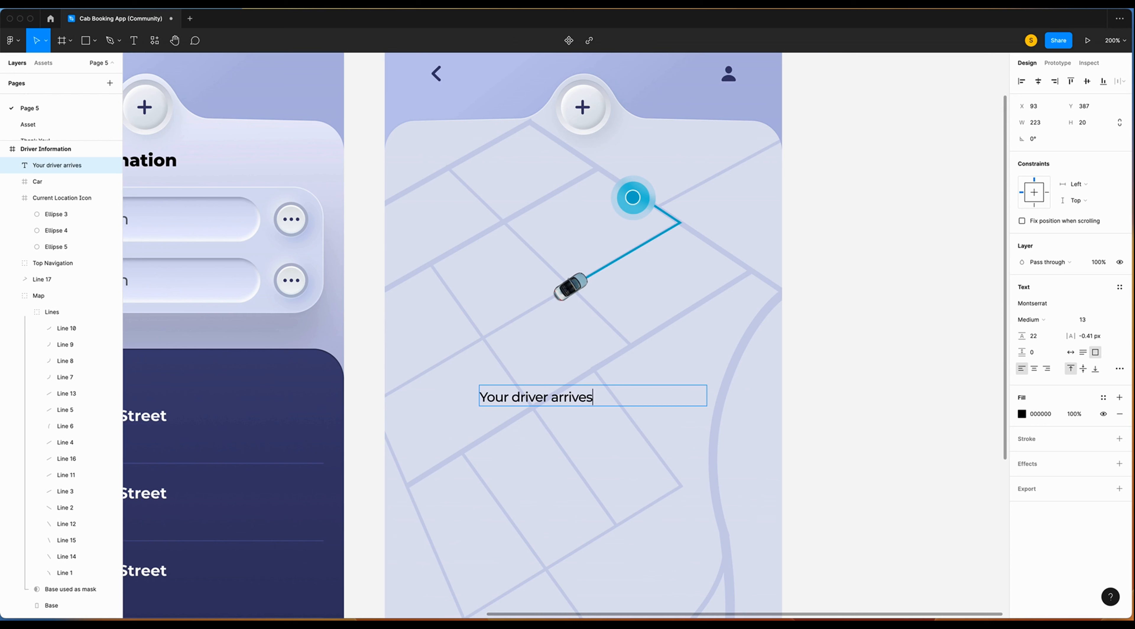
{"action": "type", "text": " in 3 min"}
{"action": "left_click", "coordinate": [1087, 320]}
{"action": "type", "text": "15"}
{"action": "key", "text": "Return"}
{"action": "left_click", "coordinate": [1070, 354]}
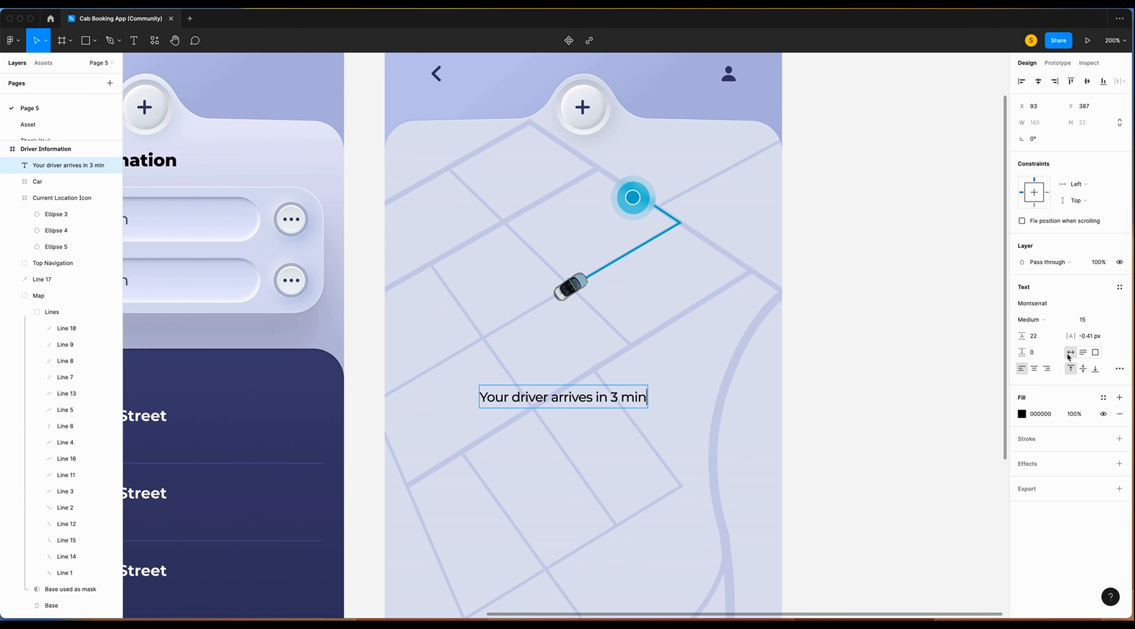
{"action": "key", "text": "Escape"}
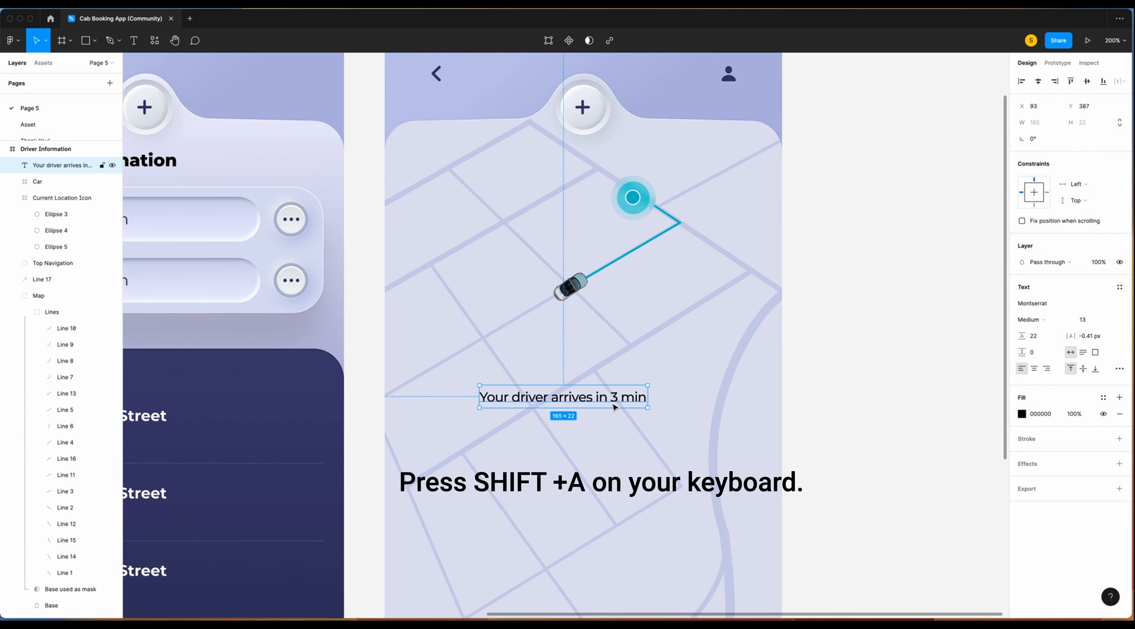
Wrap the text in an auto-layout frame with padding 20, and give it a fill and a stroke.
{"action": "key", "text": "shift+a"}
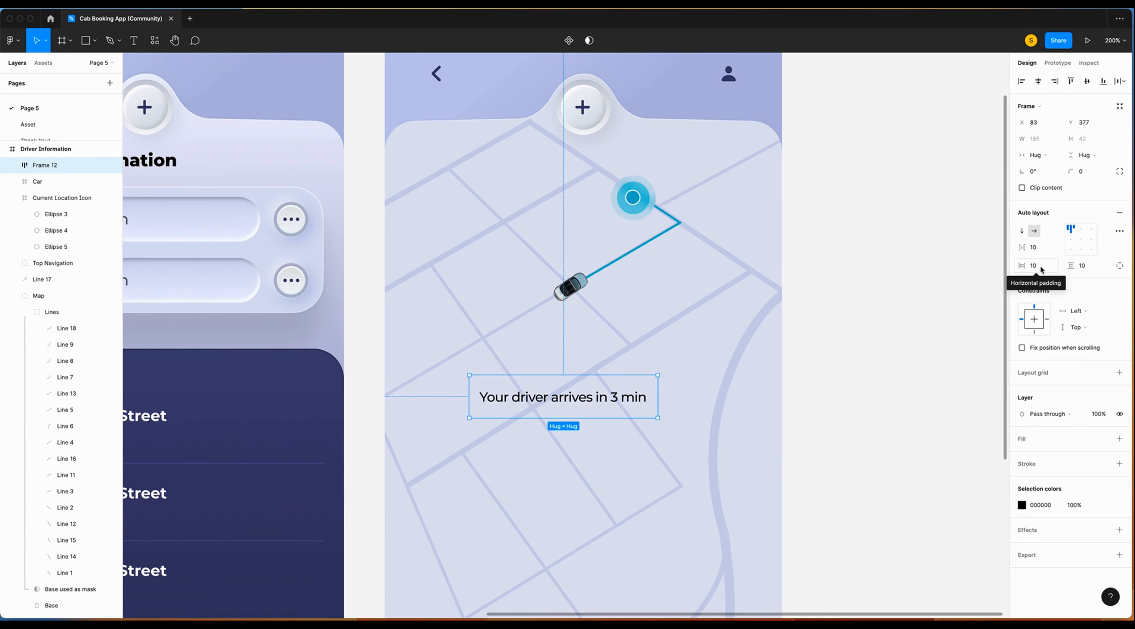
{"action": "left_click", "coordinate": [1045, 267]}
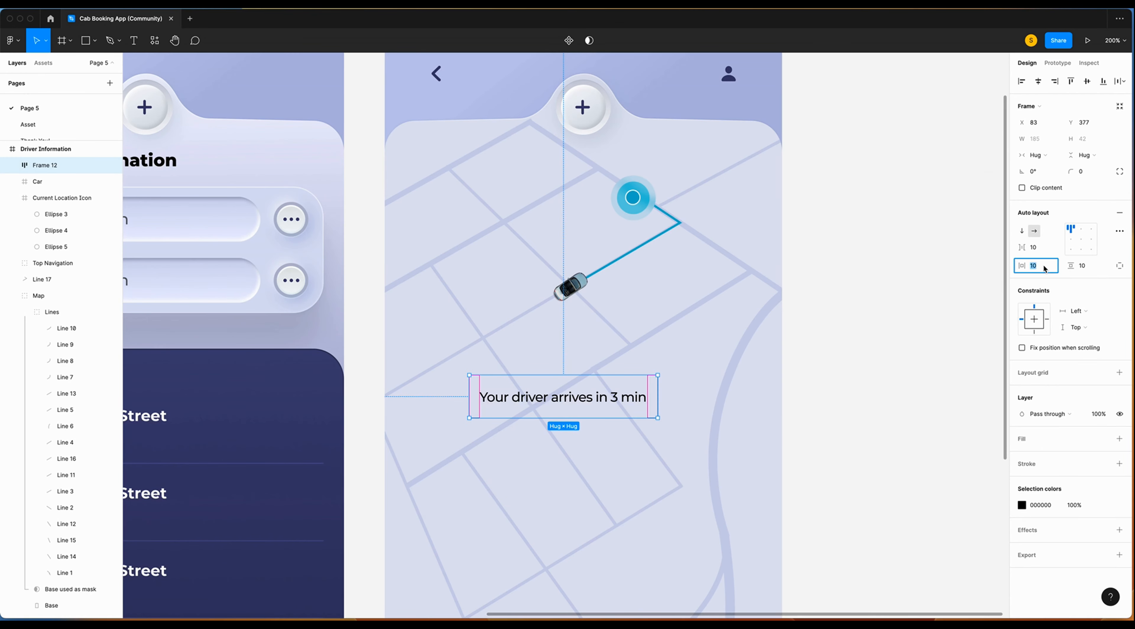
{"action": "type", "text": "2"}
{"action": "left_click", "coordinate": [1119, 439]}
{"action": "left_click", "coordinate": [1120, 480]}
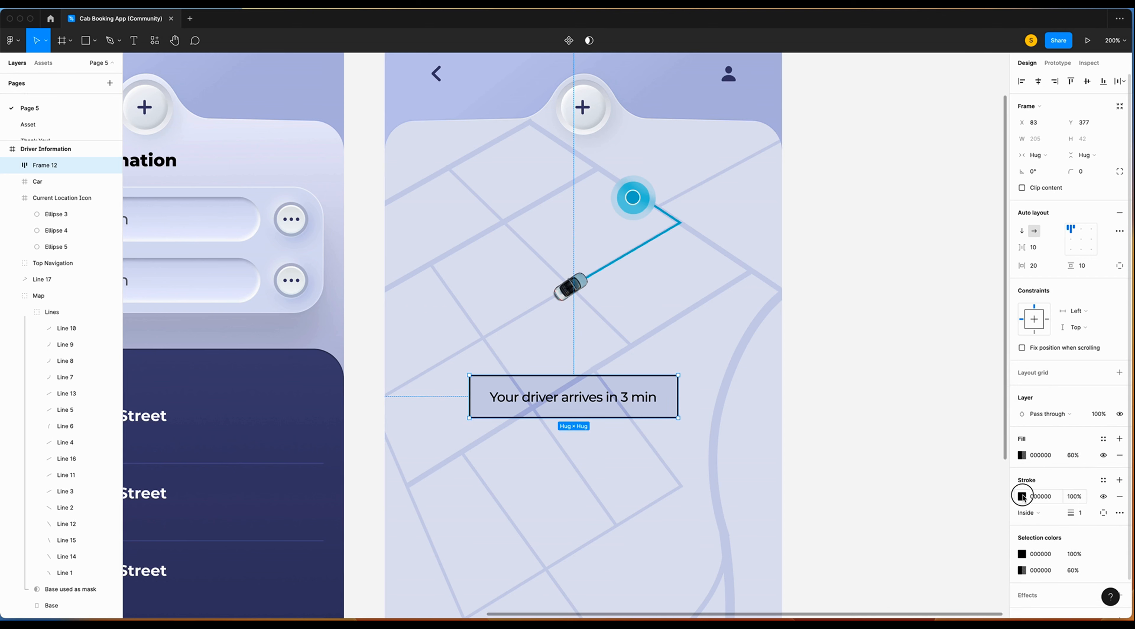
Set the pill's stroke opacity to 10% and its corner radius to 20.
{"action": "left_click", "coordinate": [1022, 497]}
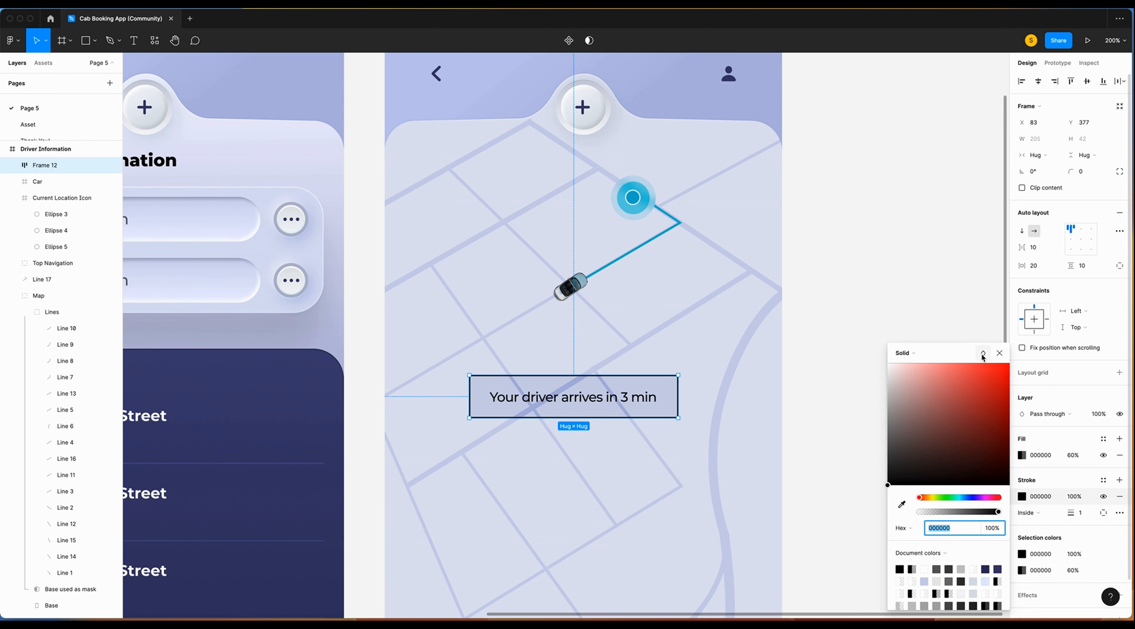
{"action": "left_click", "coordinate": [1078, 498]}
{"action": "type", "text": "10"}
{"action": "key", "text": "Return"}
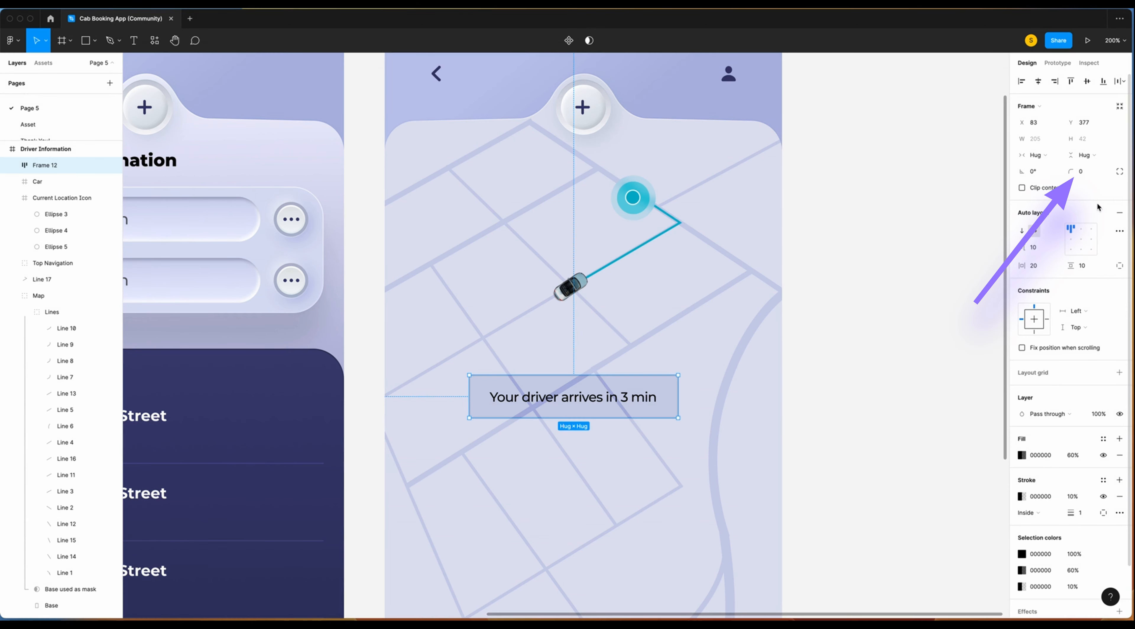
{"action": "left_click", "coordinate": [1088, 175]}
{"action": "type", "text": "2"}
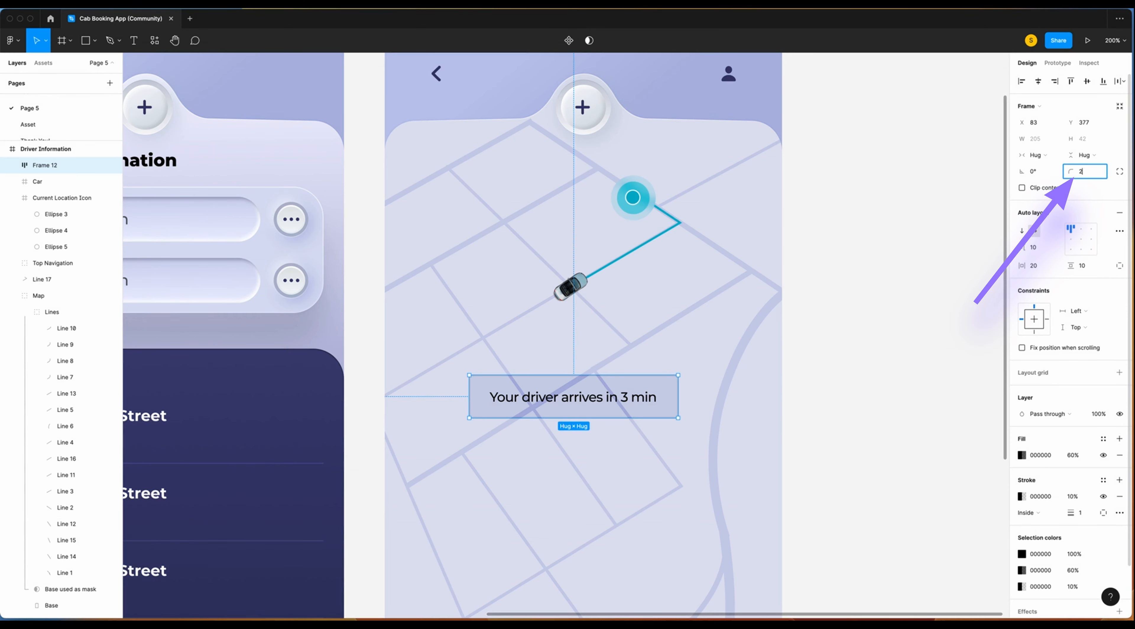
{"action": "type", "text": "0"}
{"action": "left_click", "coordinate": [1022, 497]}
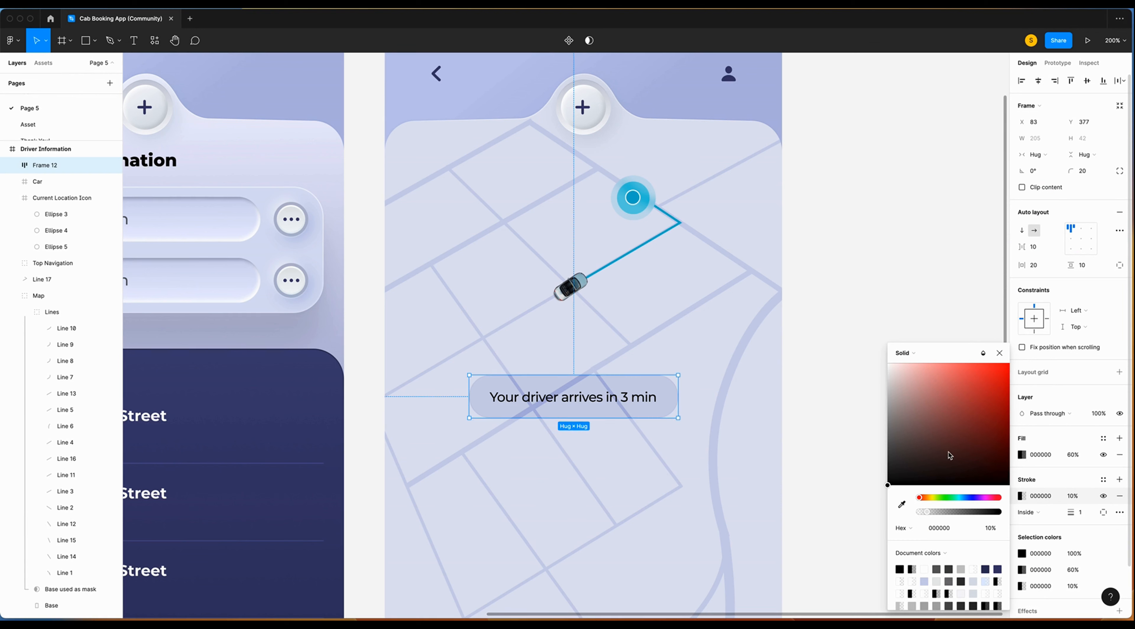
Give the pill a drop shadow in B8BDDB at 60%, Y offset 30, blur 30.
{"action": "scroll", "coordinate": [1066, 529], "scroll_direction": "down", "scroll_amount": 3}
{"action": "left_click", "coordinate": [1119, 555]}
{"action": "left_click", "coordinate": [1022, 572]}
{"action": "left_click", "coordinate": [919, 574]}
{"action": "type", "text": "B8BDDB"}
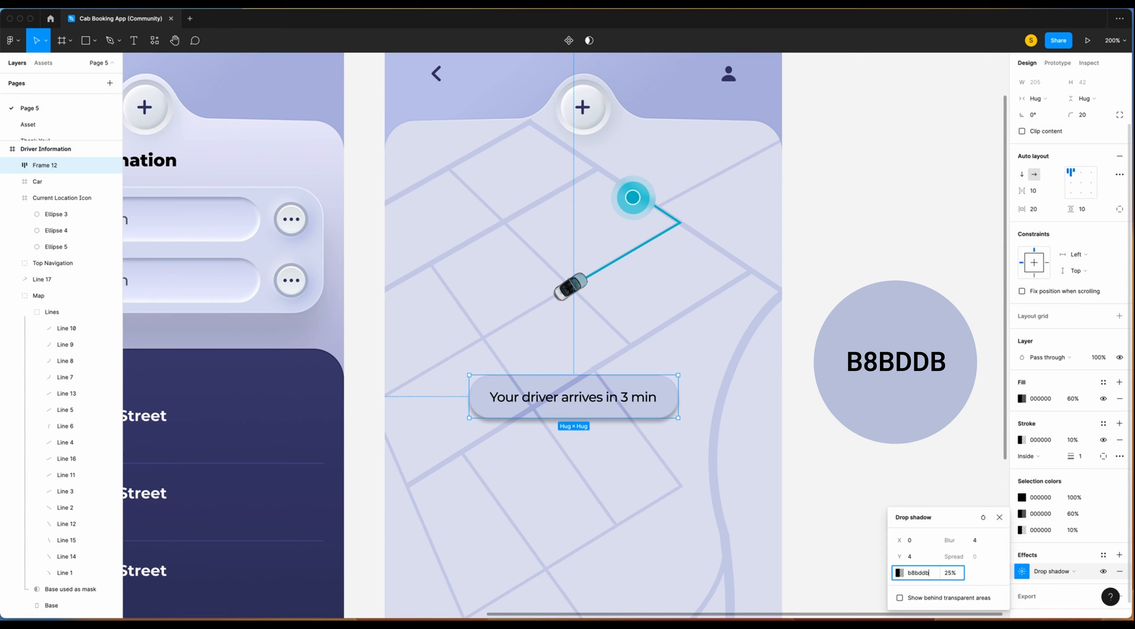
{"action": "left_click", "coordinate": [949, 574]}
{"action": "type", "text": "60"}
{"action": "left_click", "coordinate": [920, 557]}
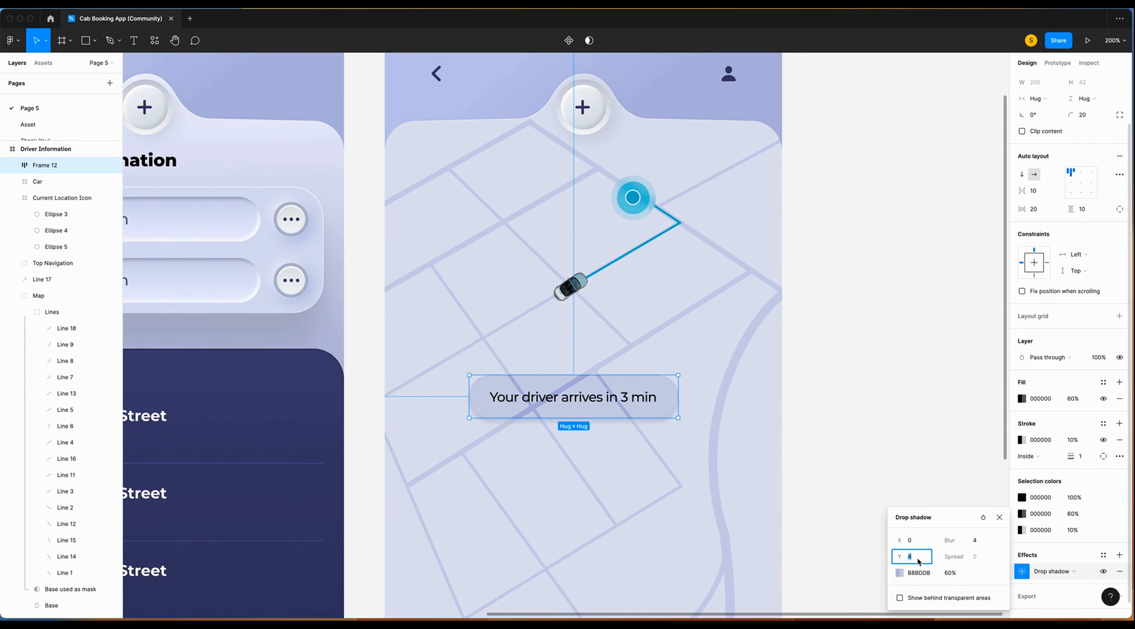
{"action": "type", "text": "30"}
{"action": "left_click", "coordinate": [977, 541]}
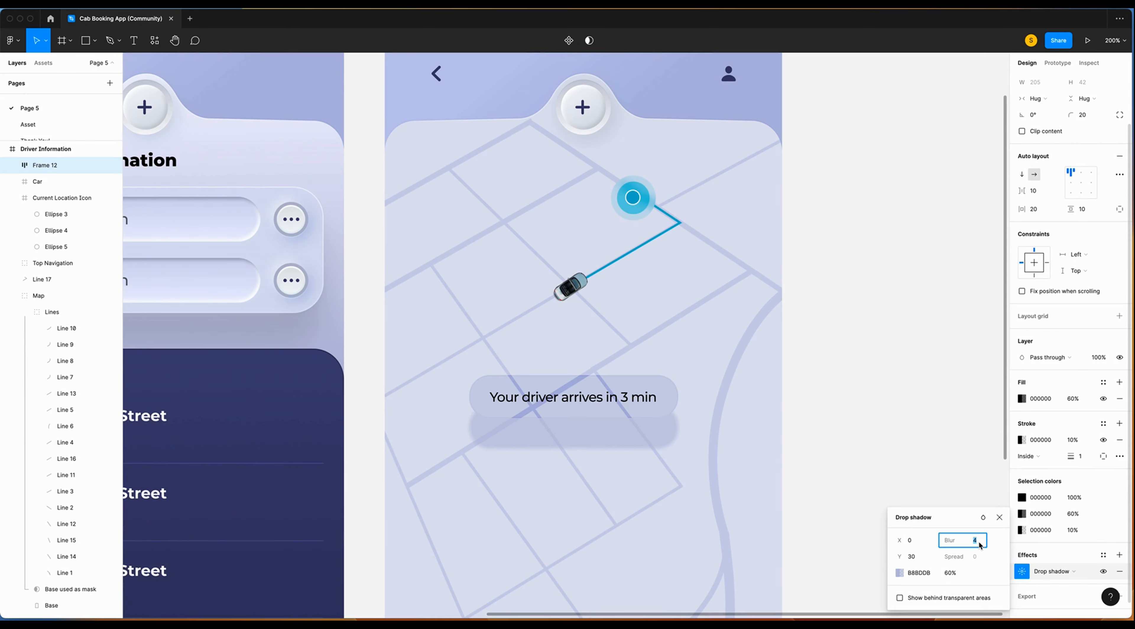
{"action": "type", "text": "30"}
{"action": "left_click", "coordinate": [999, 518]}
Draw a 390×366 rectangle over the lower part of the screen.
{"action": "scroll", "coordinate": [697, 353], "scroll_direction": "down", "scroll_amount": 6}
{"action": "key", "text": "r"}
{"action": "left_click_drag", "start_coordinate": [497, 209], "coordinate": [895, 582]}
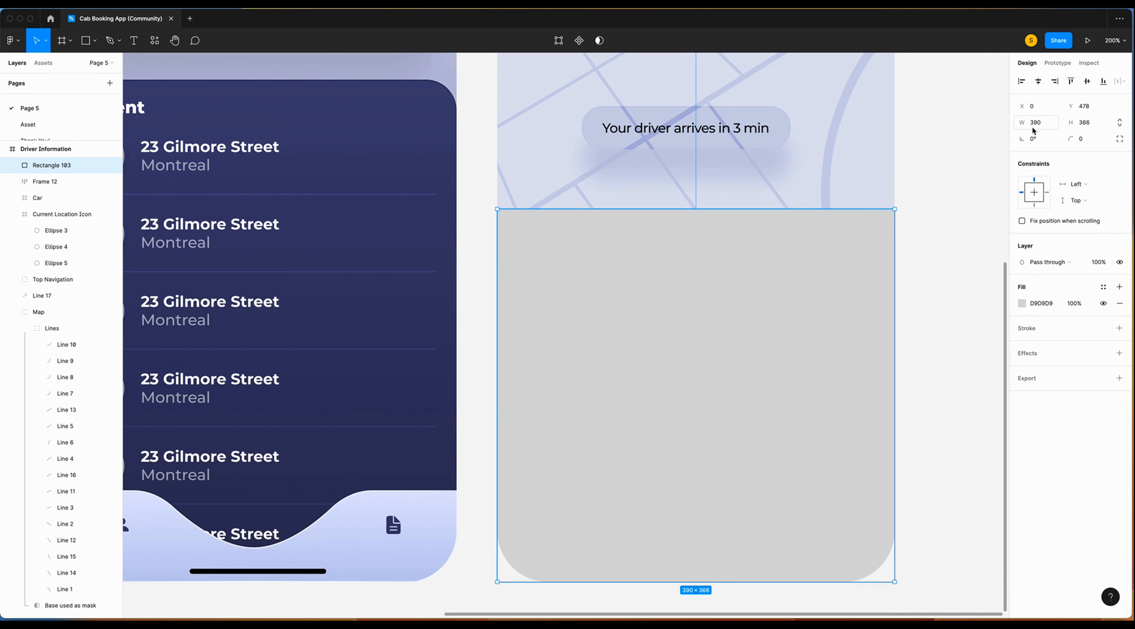
Make the rectangle 300 tall, bottom-aligned and centred on the screen, with corner radius 50.
{"action": "left_click", "coordinate": [1091, 125]}
{"action": "type", "text": "300"}
{"action": "key", "text": "Return"}
{"action": "left_click", "coordinate": [1104, 81]}
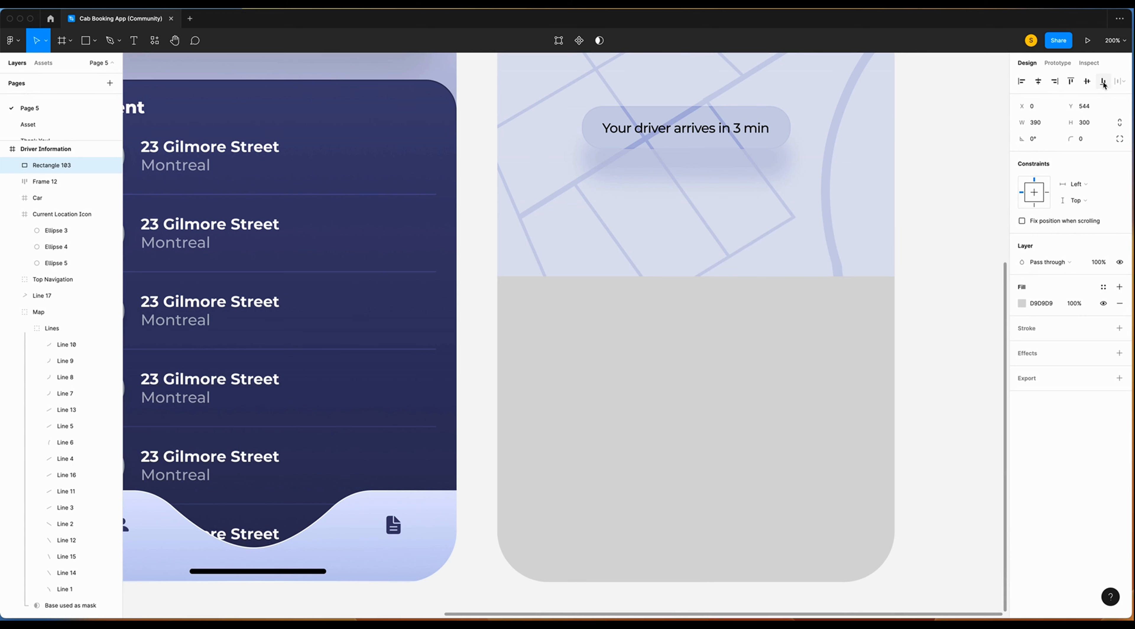
{"action": "left_click", "coordinate": [1039, 82]}
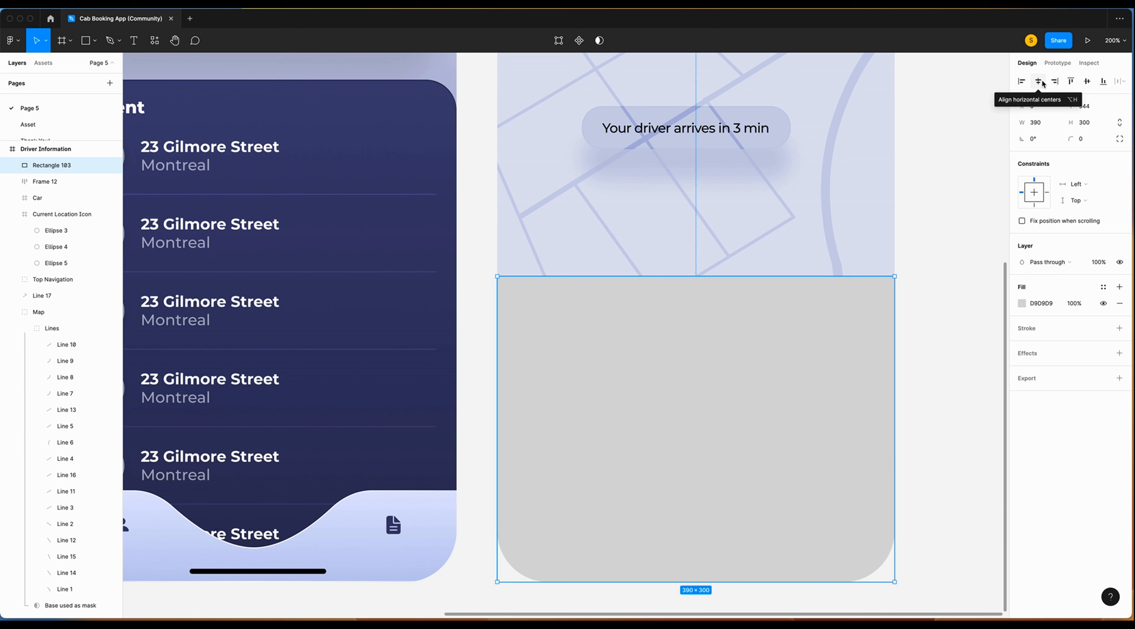
{"action": "left_click", "coordinate": [1090, 144]}
{"action": "type", "text": "5"}
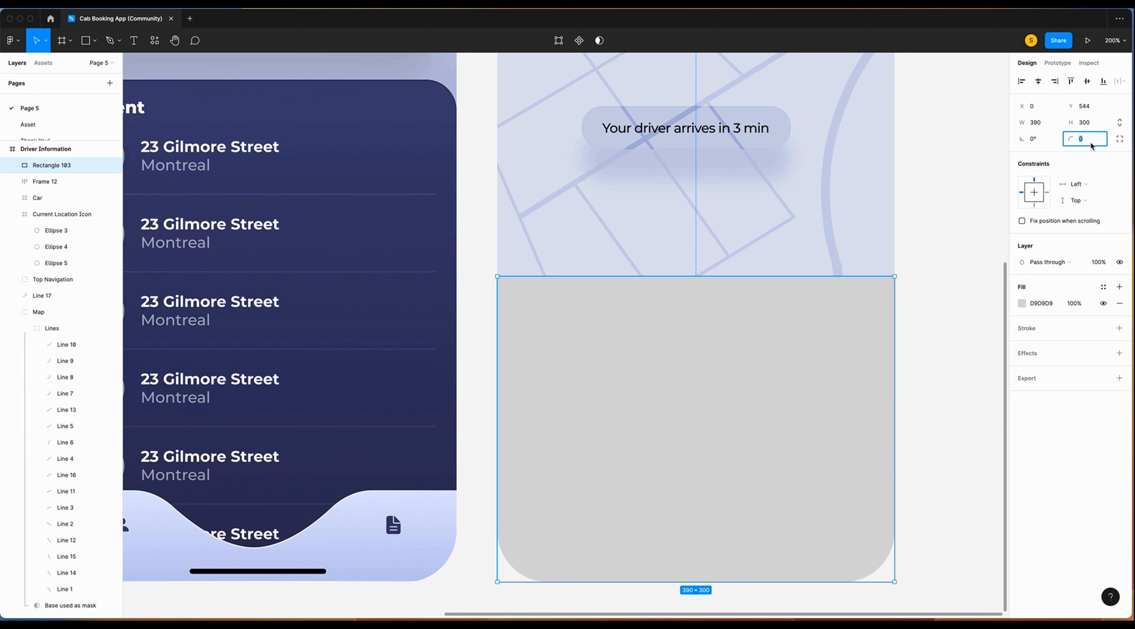
{"action": "type", "text": "0"}
{"action": "key", "text": "Return"}
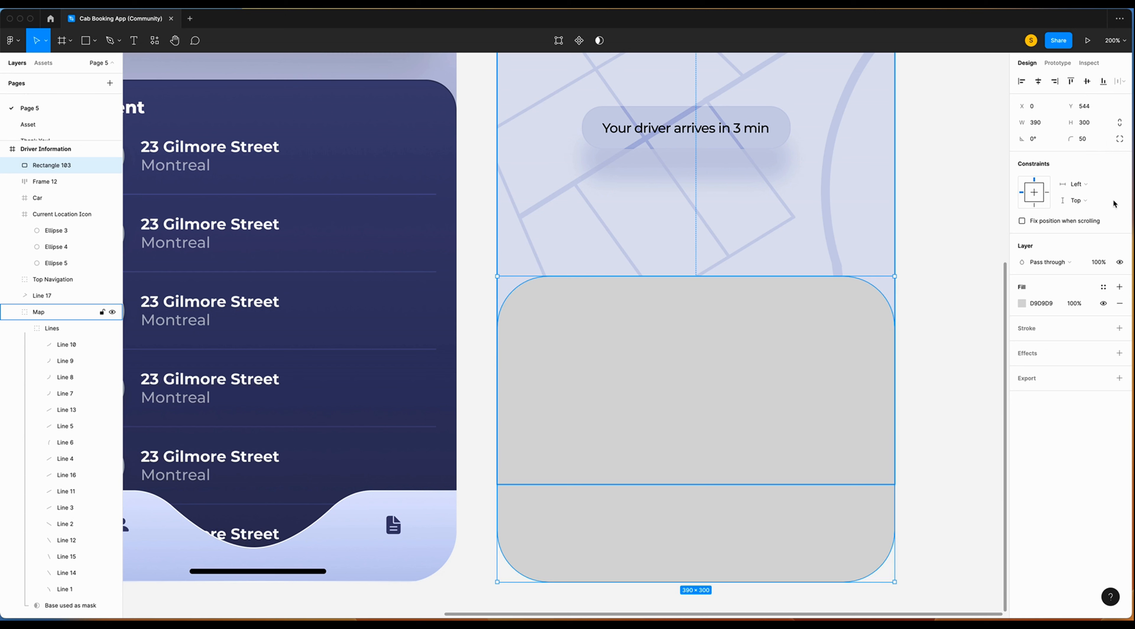
Give the card a linear gradient fill with both stops set to 313562 at 100%.
{"action": "left_click", "coordinate": [1023, 303]}
{"action": "left_click", "coordinate": [904, 303]}
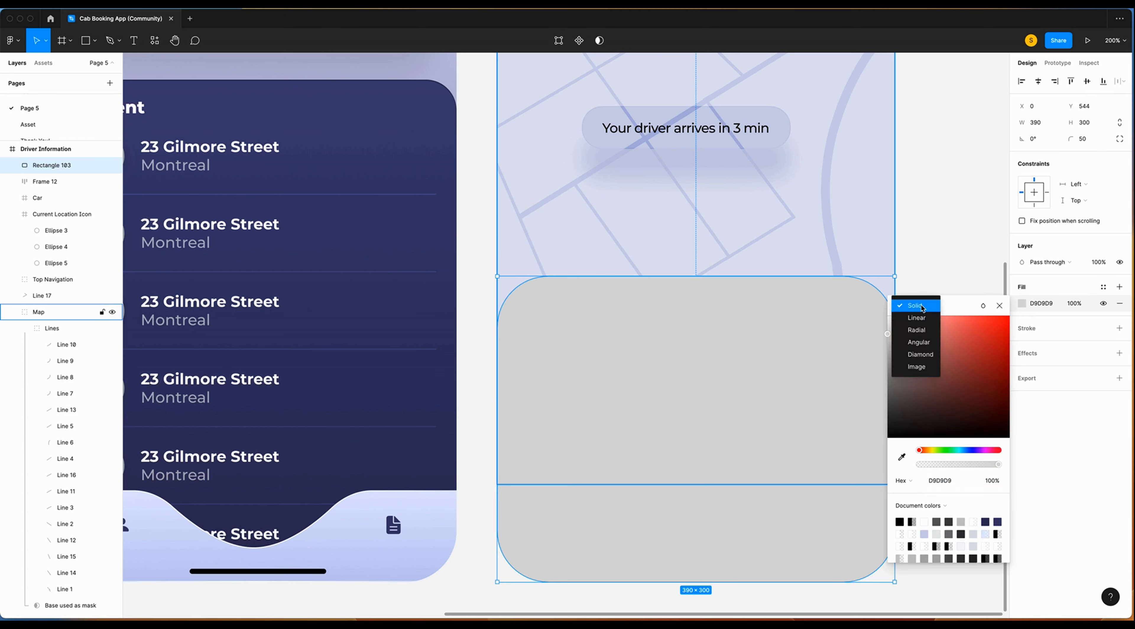
{"action": "left_click", "coordinate": [923, 318]}
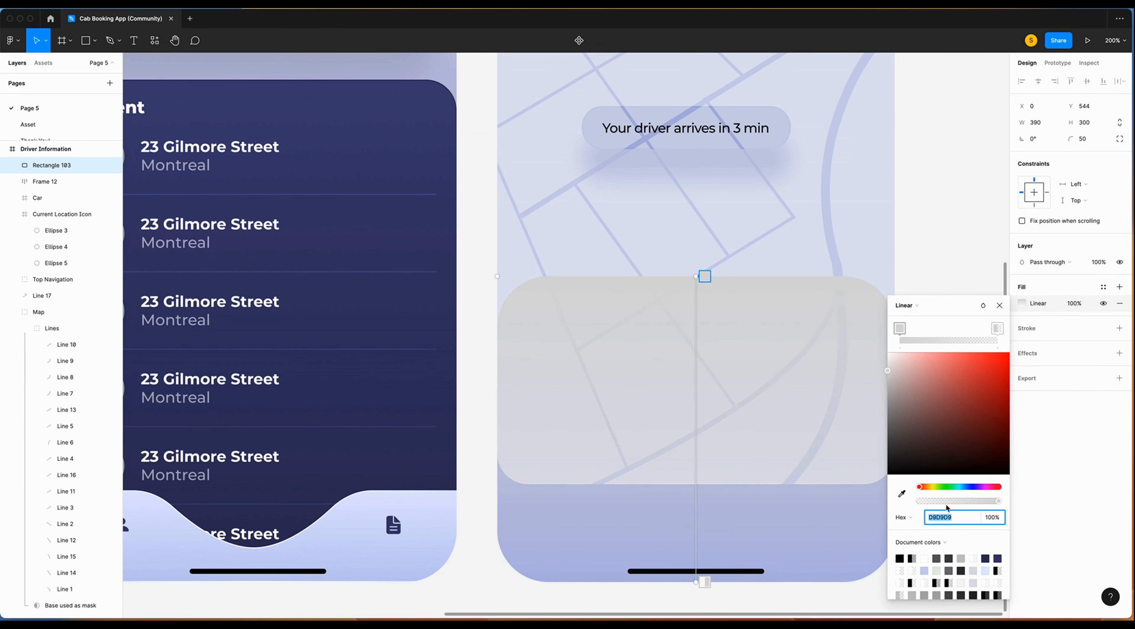
{"action": "type", "text": "313562"}
{"action": "key", "text": "Return"}
{"action": "left_click", "coordinate": [705, 583]}
{"action": "left_click", "coordinate": [953, 517]}
{"action": "type", "text": "31"}
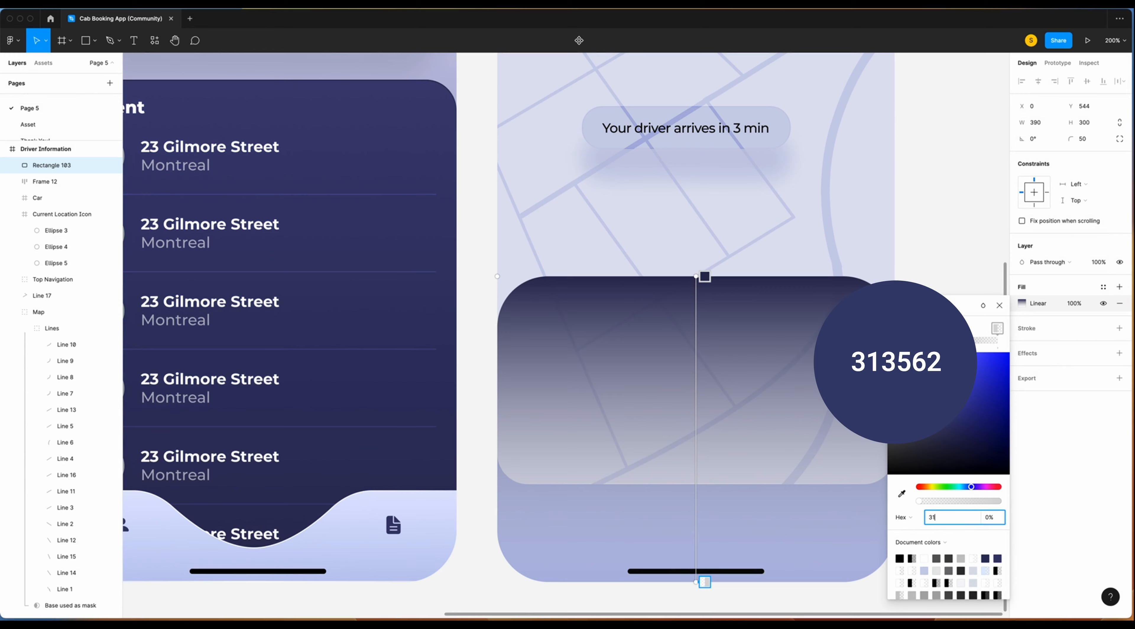
{"action": "type", "text": "3562"}
{"action": "key", "text": "Return"}
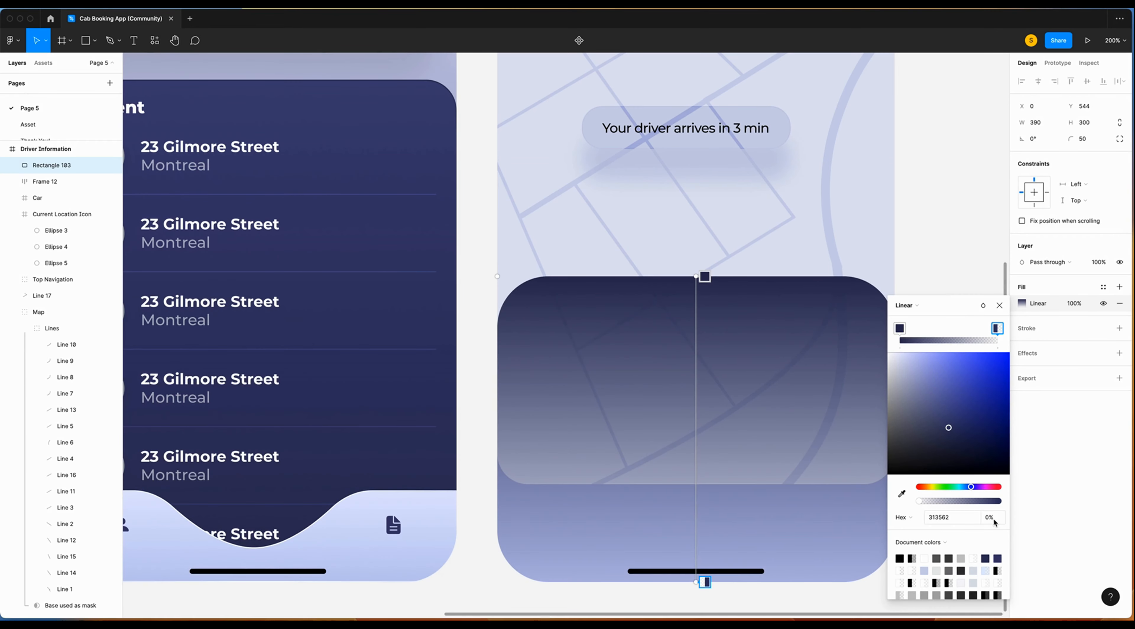
{"action": "key", "text": "Tab"}
{"action": "type", "text": "1"}
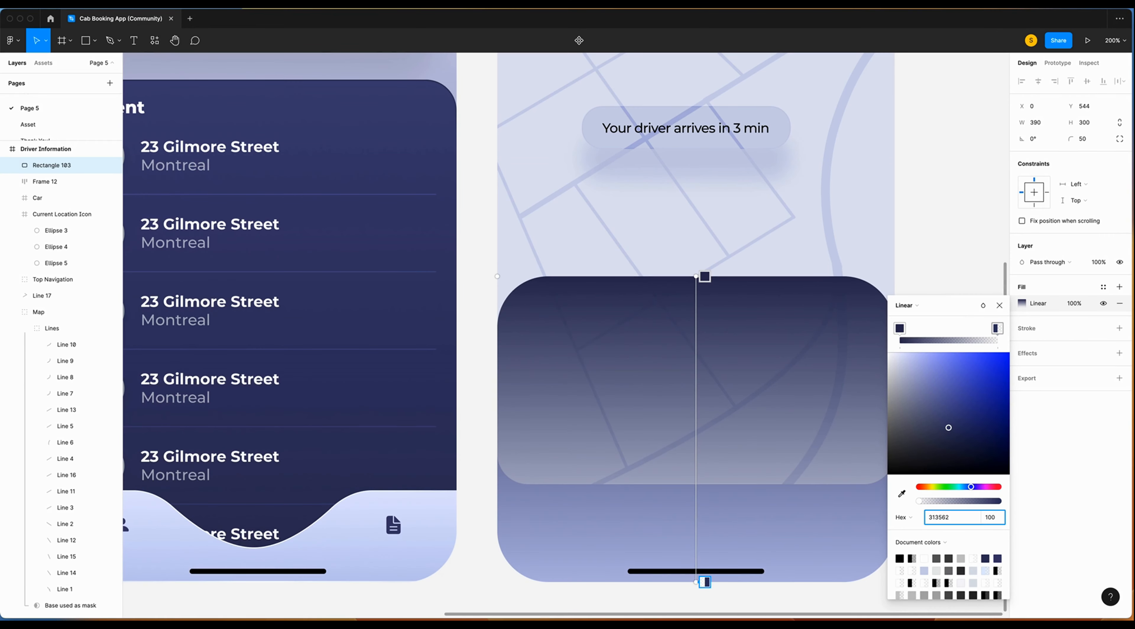
{"action": "type", "text": "00"}
{"action": "key", "text": "Return"}
{"action": "key", "text": "Escape"}
Add a drop shadow to the card in 303460 with Y offset -20 and blur 60.
{"action": "left_click", "coordinate": [1120, 353]}
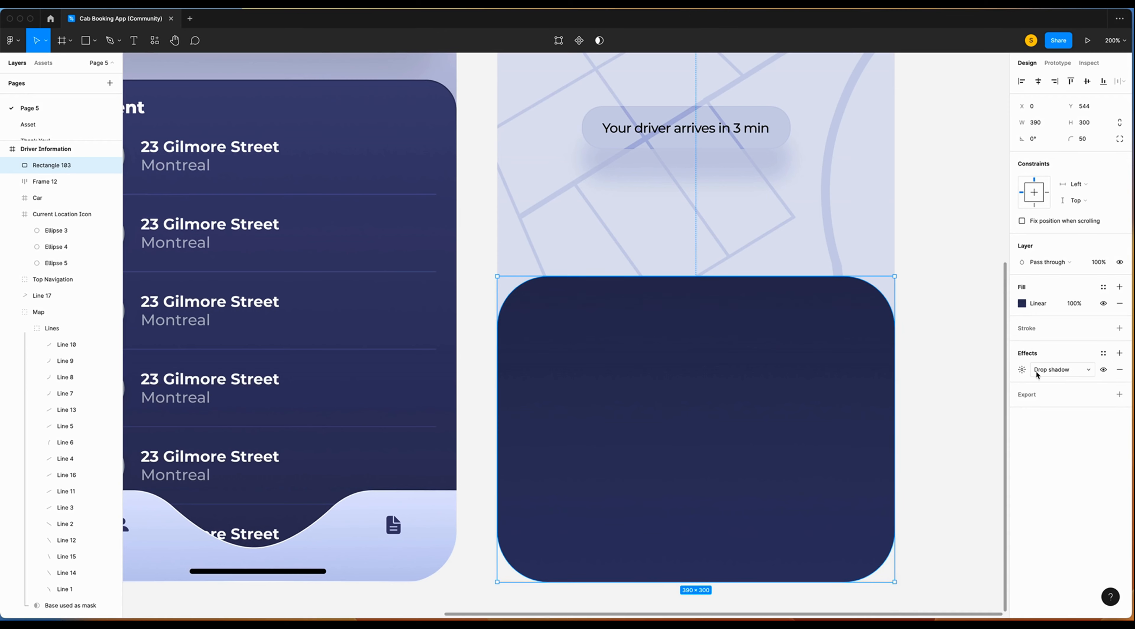
{"action": "left_click", "coordinate": [1022, 369]}
{"action": "left_click", "coordinate": [921, 427]}
{"action": "type", "text": "303460"}
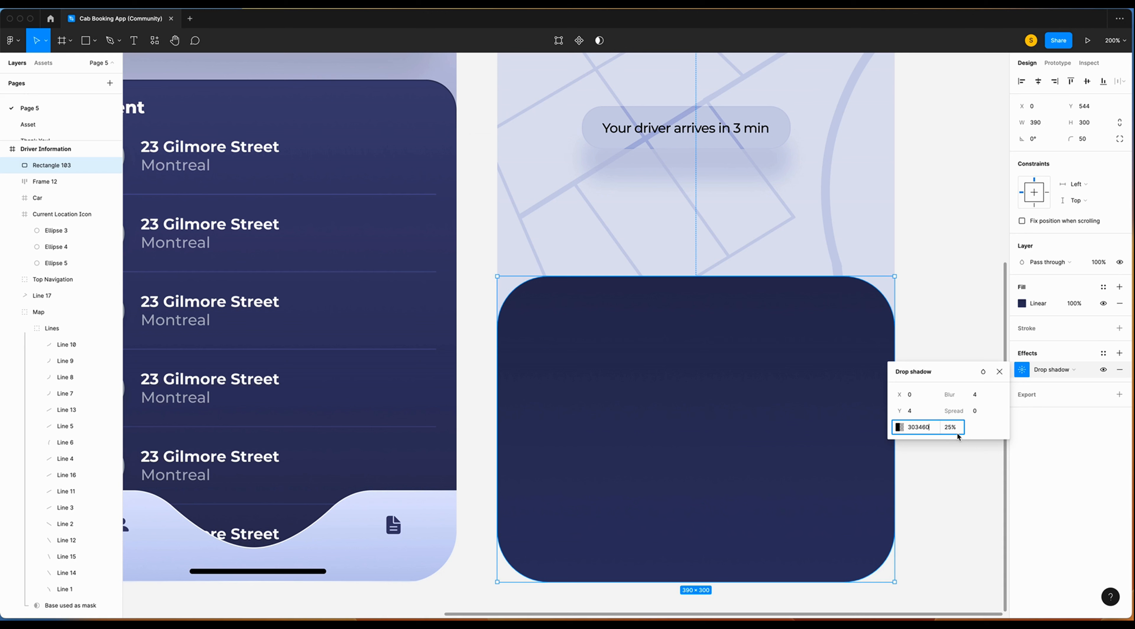
{"action": "left_click", "coordinate": [924, 415]}
{"action": "type", "text": "-20"}
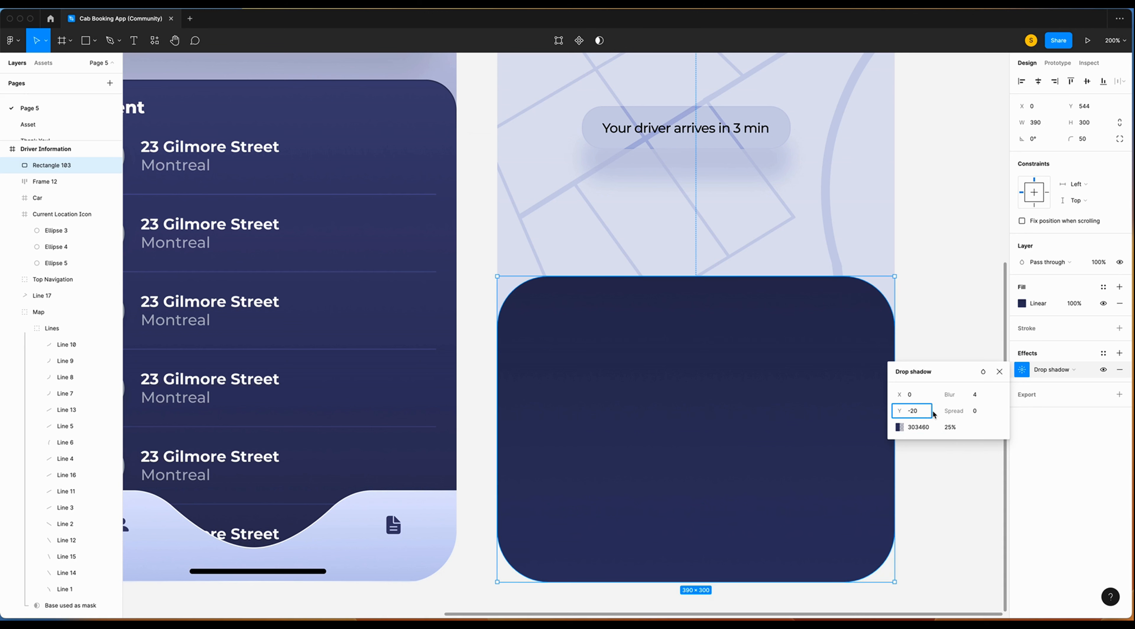
{"action": "left_click", "coordinate": [981, 398]}
{"action": "left_click", "coordinate": [1072, 224]}
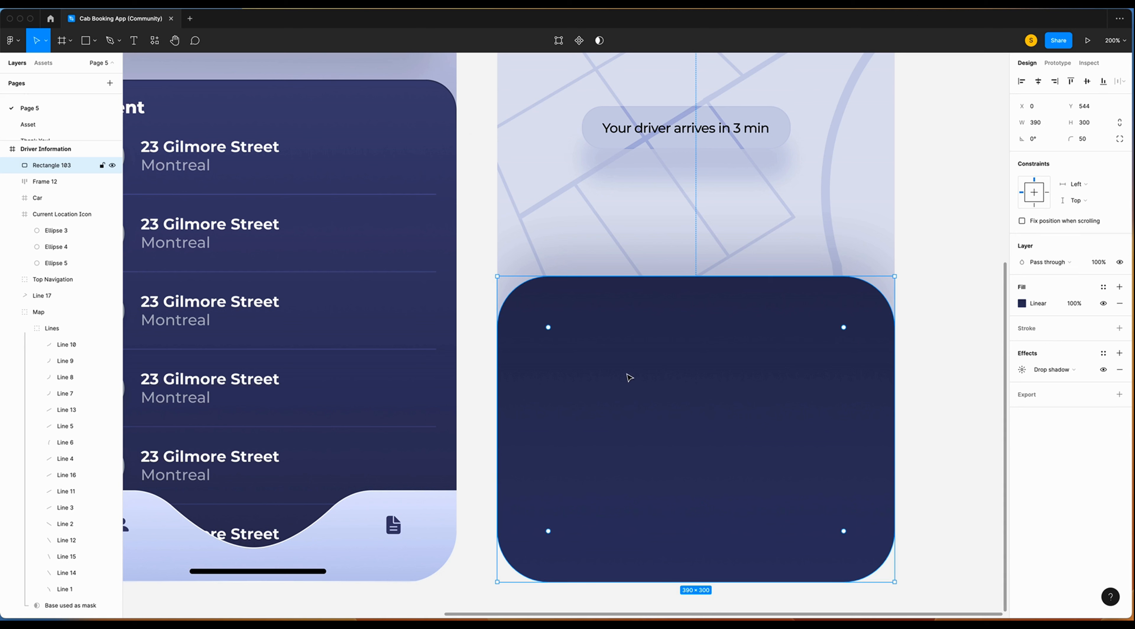
{"action": "key", "text": "t"}
{"action": "left_click_drag", "start_coordinate": [542, 342], "coordinate": [665, 365]}
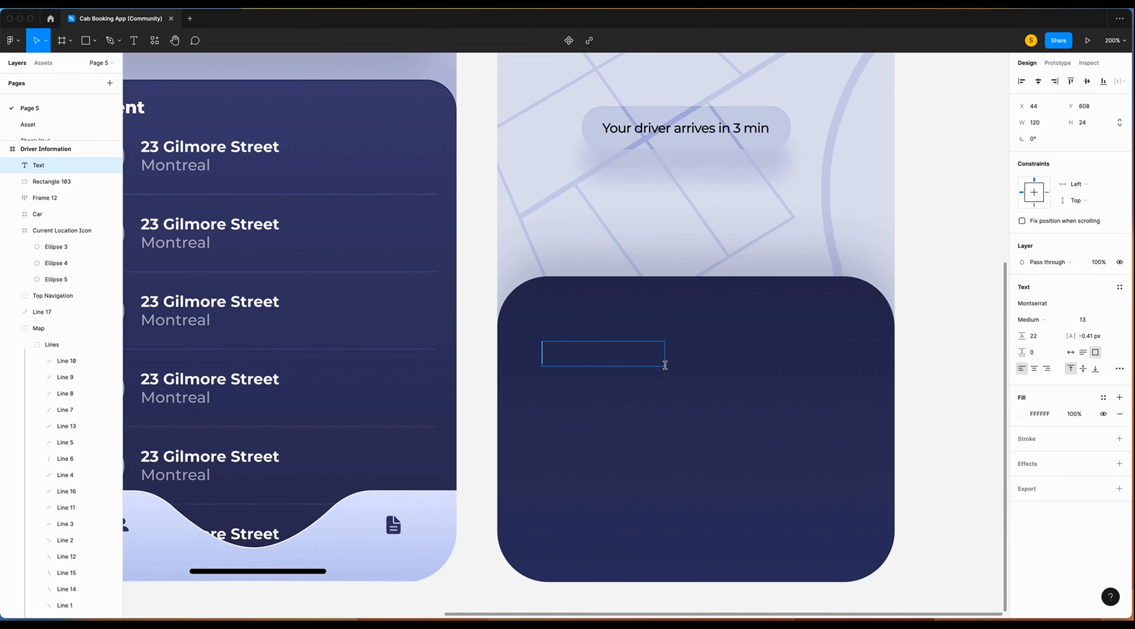
Paste the driver's name into the text box and make it bold at size 15.
{"action": "type", "text": "Alex Gondron"}
{"action": "left_click", "coordinate": [1032, 319]}
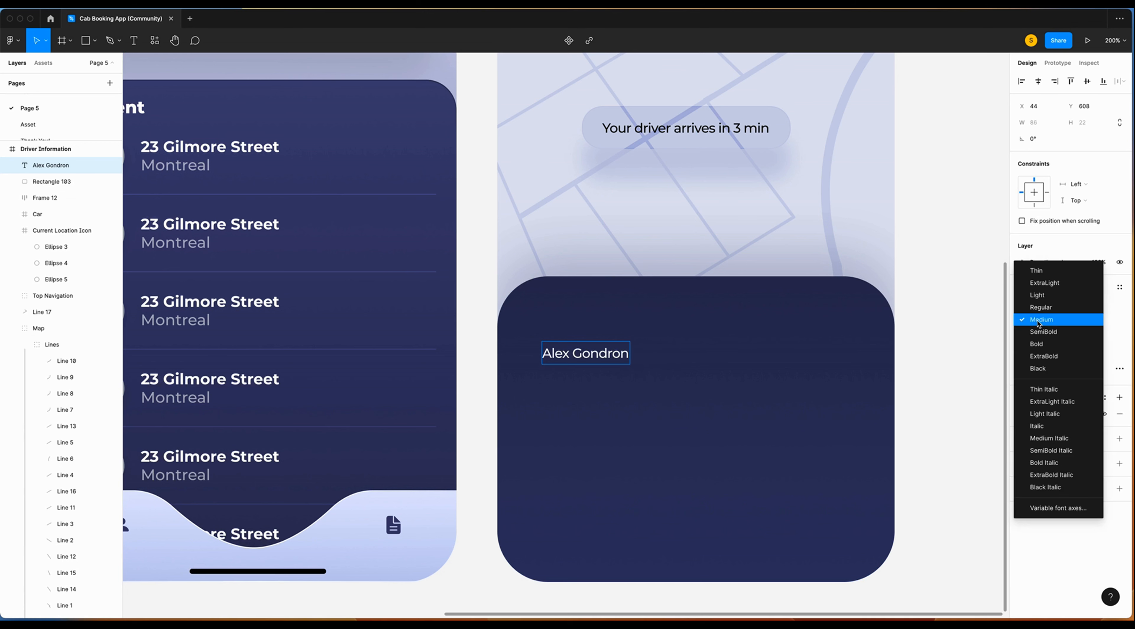
{"action": "left_click", "coordinate": [1040, 345]}
{"action": "left_click", "coordinate": [1093, 320]}
{"action": "type", "text": "15"}
{"action": "key", "text": "Return"}
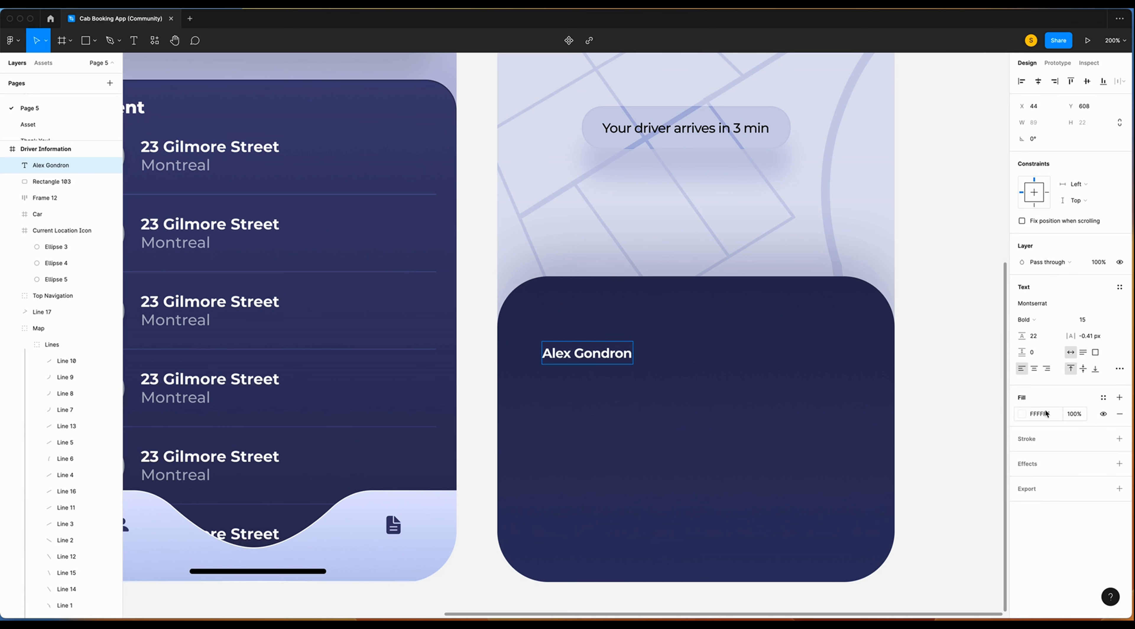
Draw a 4×4 white FFFFFF dot to the right of the name.
{"action": "scroll", "coordinate": [669, 363], "scroll_direction": "up", "scroll_amount": 5}
{"action": "left_click", "coordinate": [708, 343]}
{"action": "key", "text": "o"}
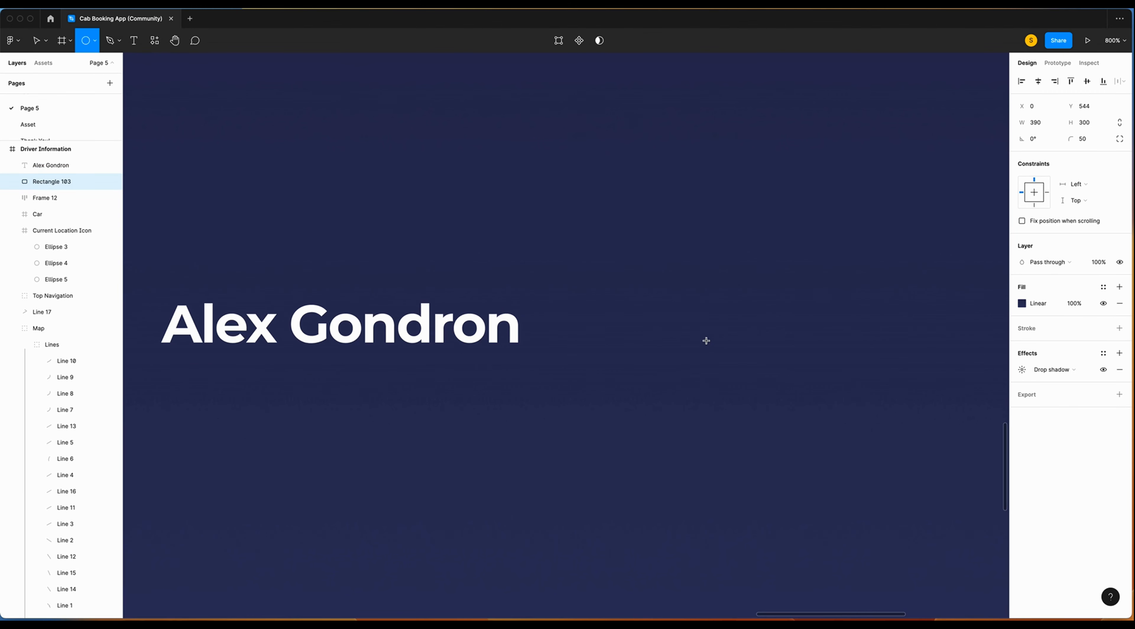
{"action": "left_click_drag", "start_coordinate": [566, 329], "coordinate": [573, 338]}
{"action": "left_click", "coordinate": [1041, 125]}
{"action": "type", "text": "4"}
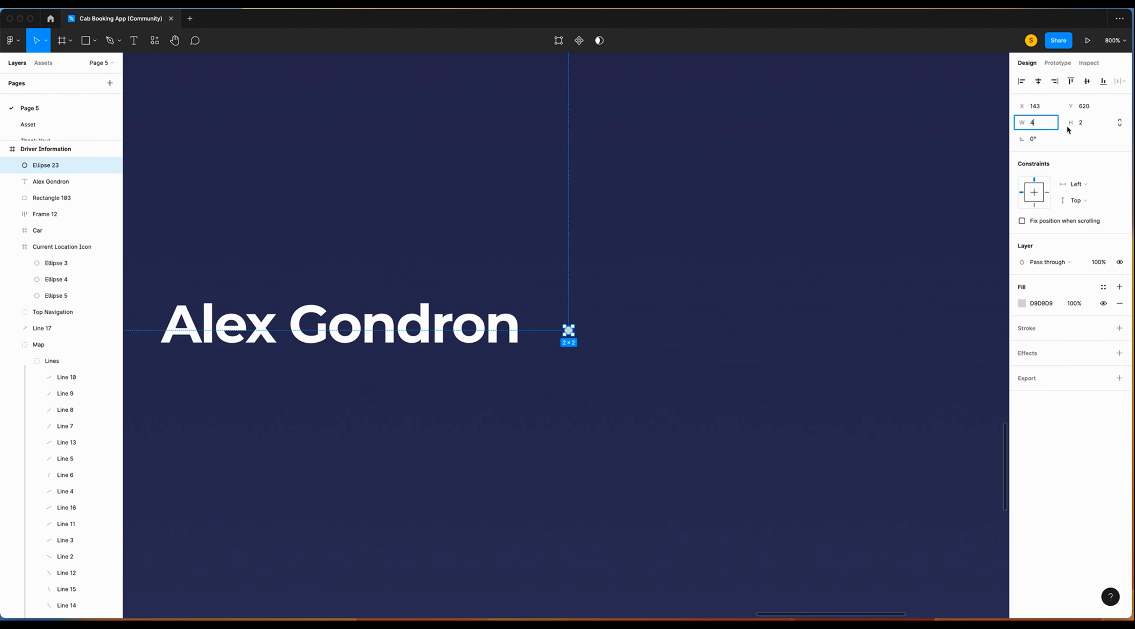
{"action": "left_click", "coordinate": [1089, 125]}
{"action": "type", "text": "4"}
{"action": "left_click", "coordinate": [1023, 304]}
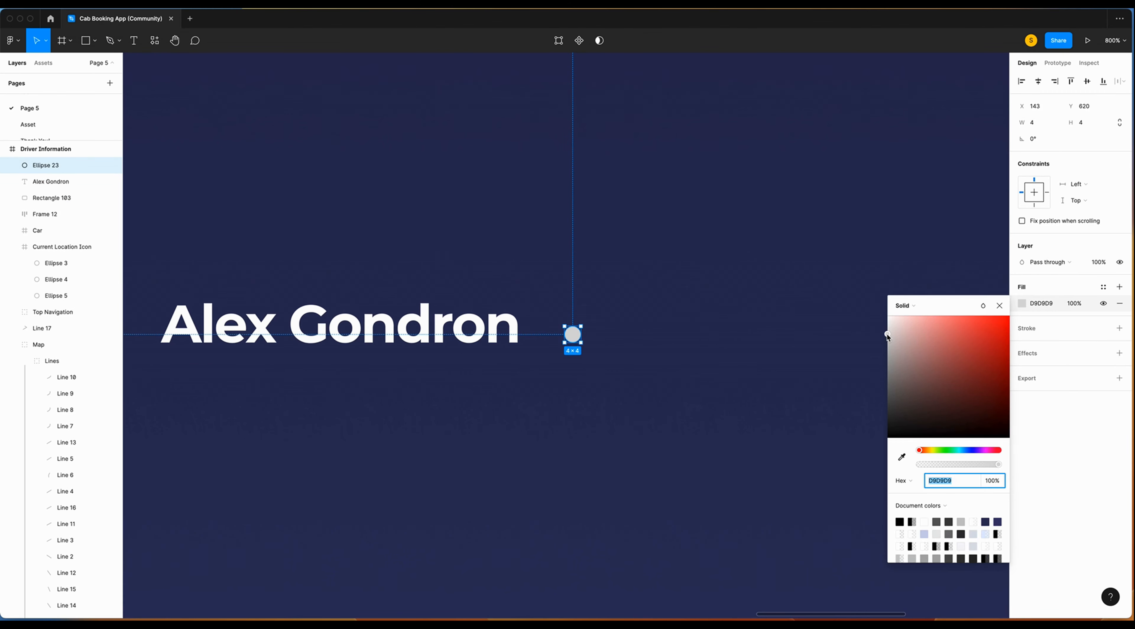
{"action": "type", "text": "FFFFFF"}
Rename the dot layer to 'Dots' and the card rectangle layer to 'Base'.
{"action": "double_click", "coordinate": [49, 167]}
{"action": "type", "text": "Dots"}
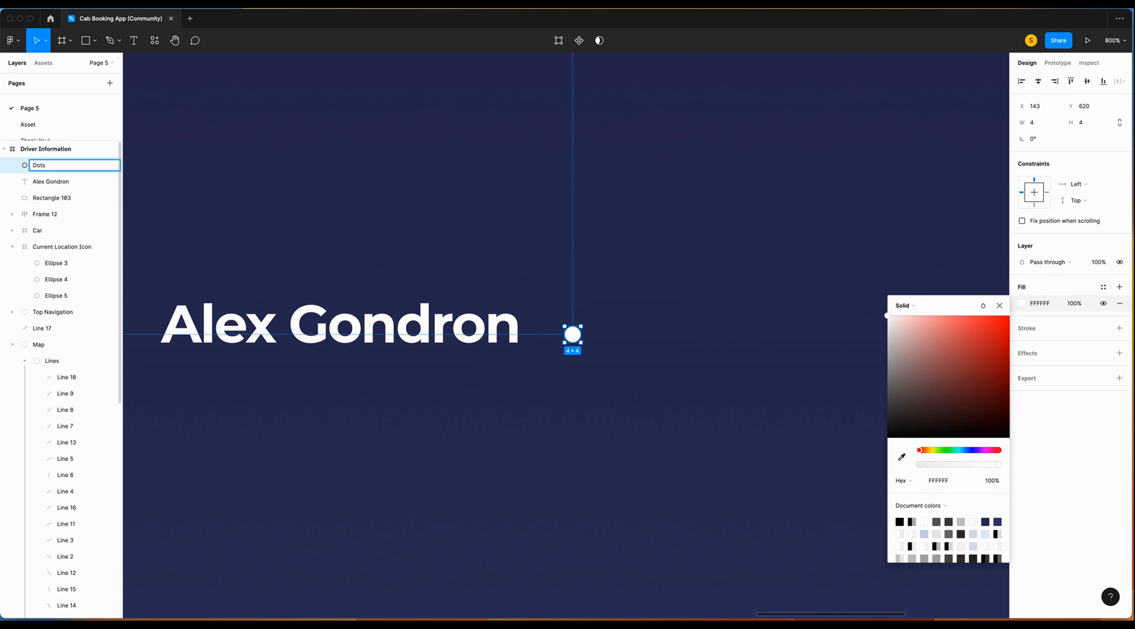
{"action": "key", "text": "Return"}
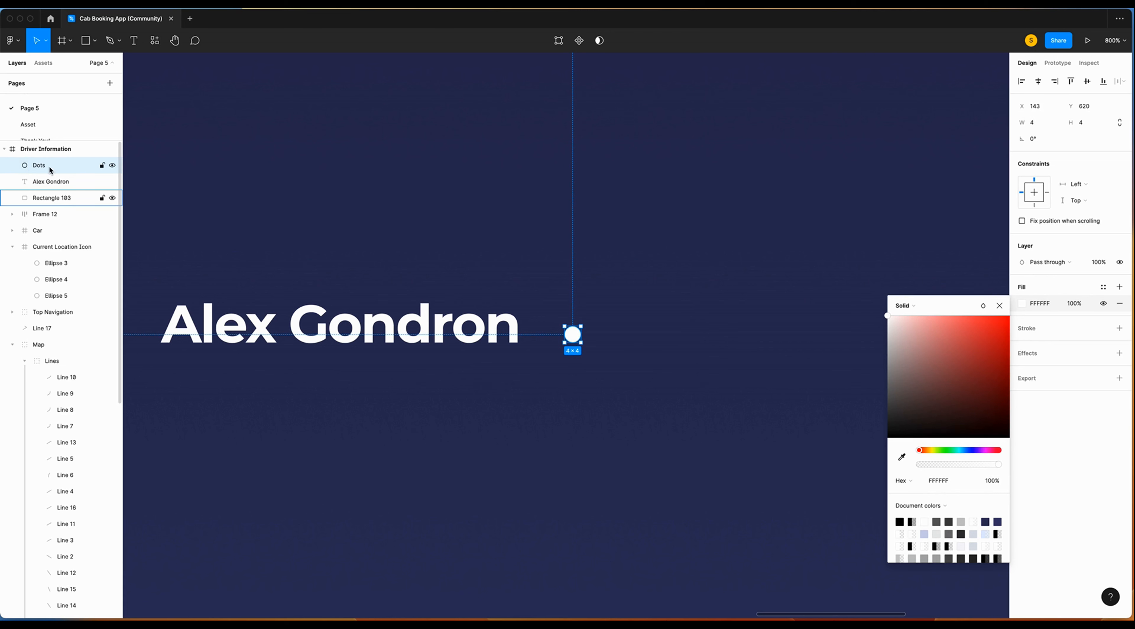
{"action": "left_click", "coordinate": [49, 198]}
{"action": "double_click", "coordinate": [49, 199]}
{"action": "type", "text": "B"}
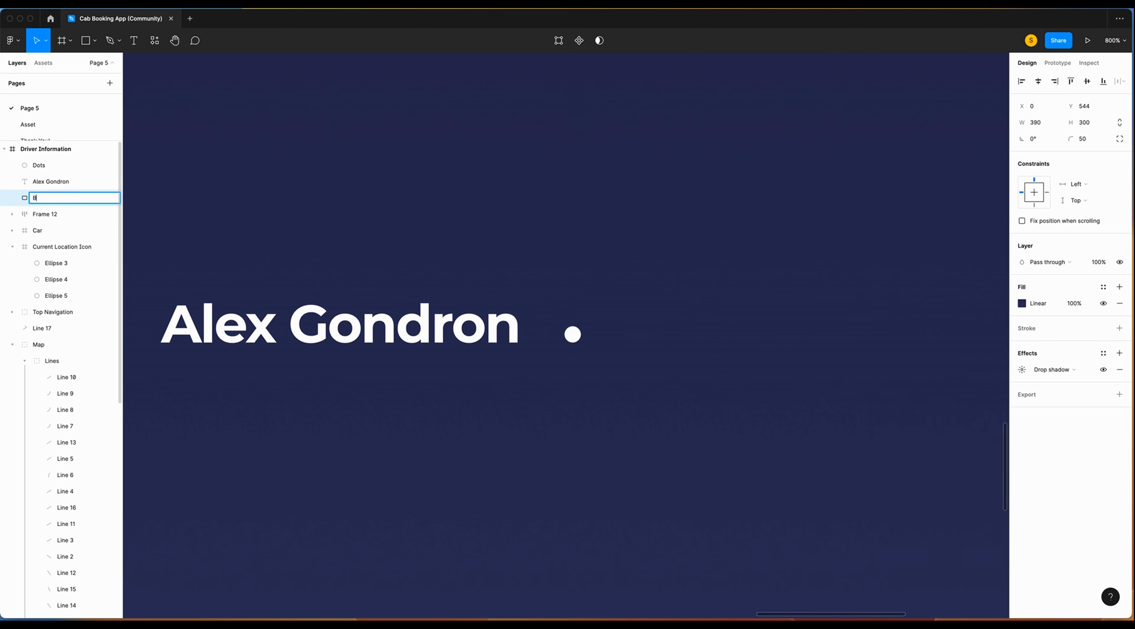
{"action": "type", "text": "ase"}
{"action": "key", "text": "Return"}
Insert a star symbol via the Symbols plugin, white at size 15, placed right of the dot.
{"action": "type", "text": "star"}
{"action": "left_click", "coordinate": [905, 386]}
{"action": "left_click", "coordinate": [921, 269]}
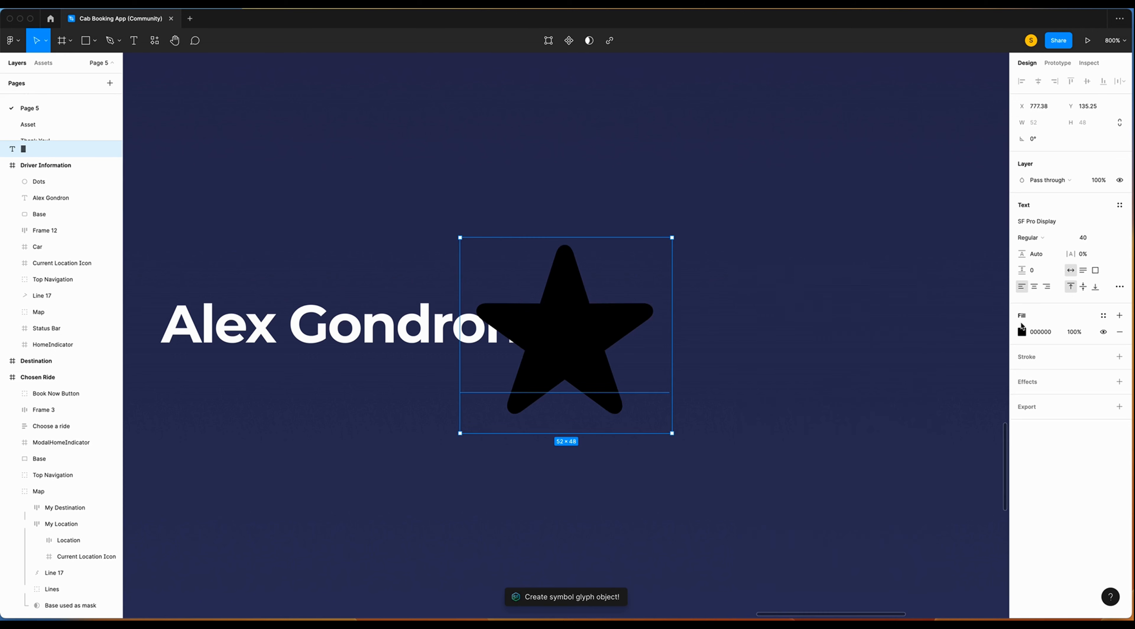
{"action": "left_click", "coordinate": [1022, 332]}
{"action": "type", "text": "FFFFFF"}
{"action": "key", "text": "Return"}
{"action": "left_click", "coordinate": [1083, 238]}
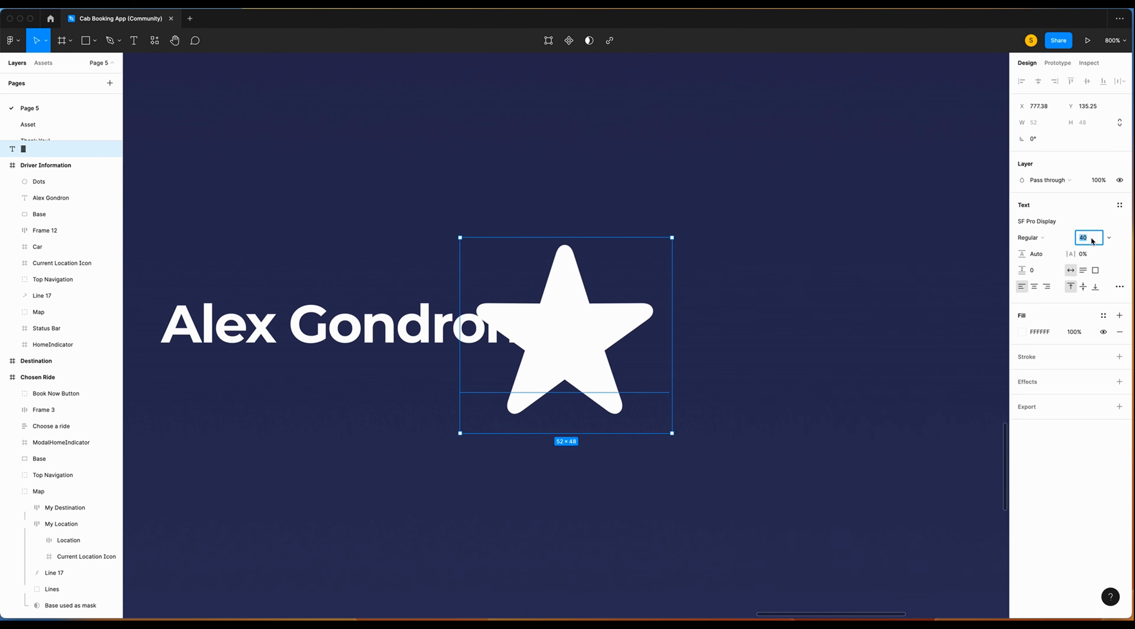
{"action": "type", "text": "15"}
{"action": "key", "text": "Return"}
{"action": "left_click_drag", "start_coordinate": [491, 283], "coordinate": [642, 332]}
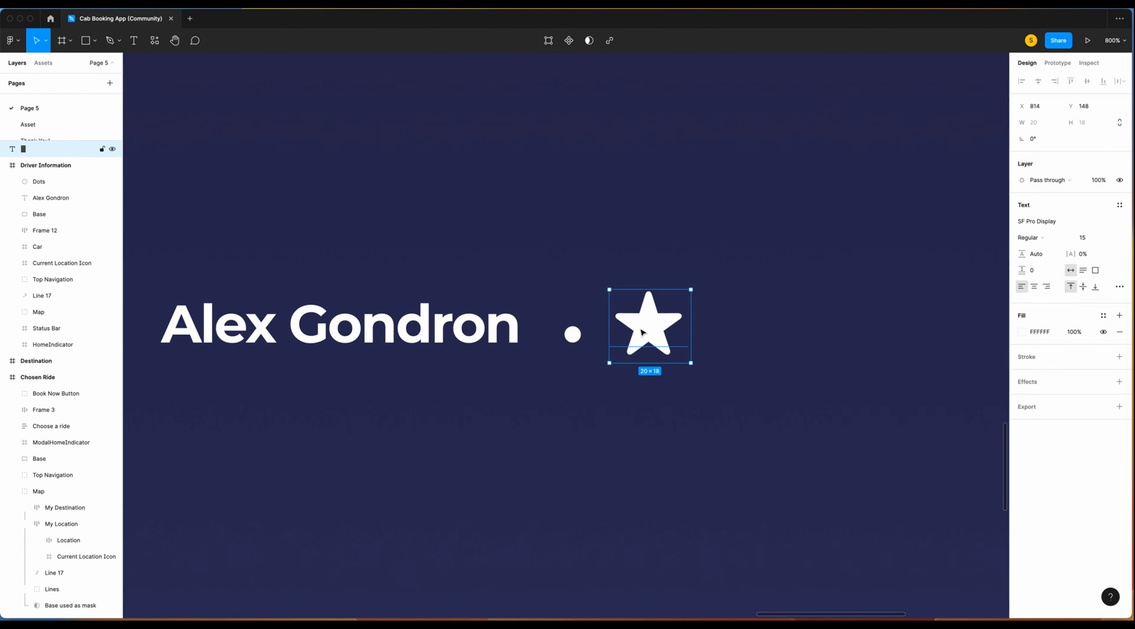
Colour the star 00ADC8.
{"action": "left_click", "coordinate": [1055, 334]}
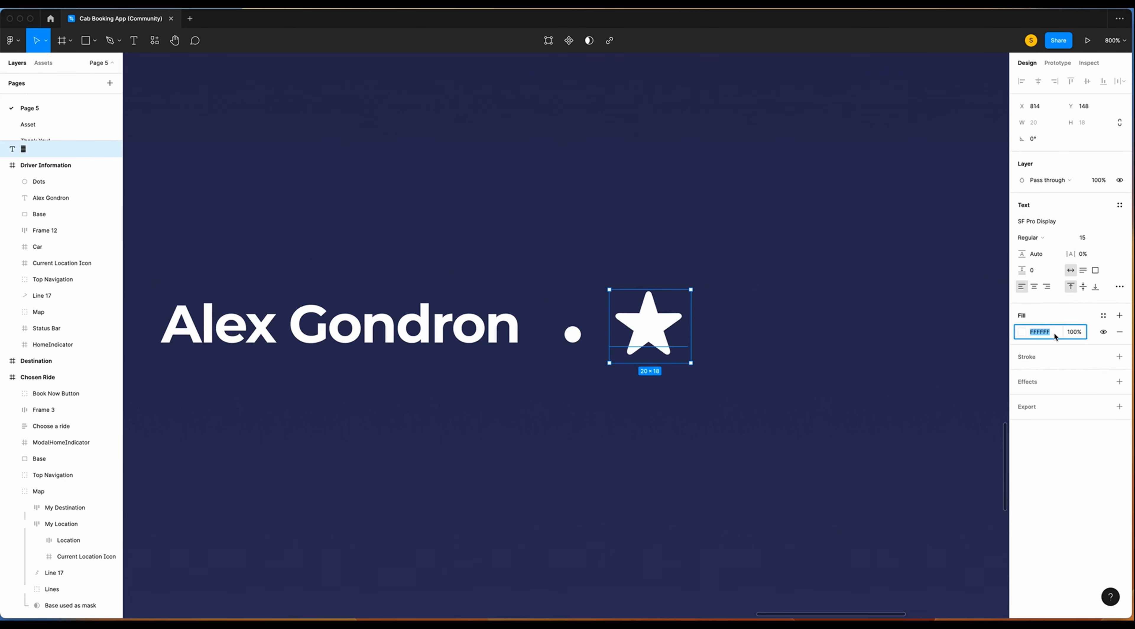
{"action": "type", "text": "00adc8"}
{"action": "key", "text": "Return"}
{"action": "scroll", "coordinate": [684, 344], "scroll_direction": "right", "scroll_amount": 2}
{"action": "left_click", "coordinate": [684, 343]}
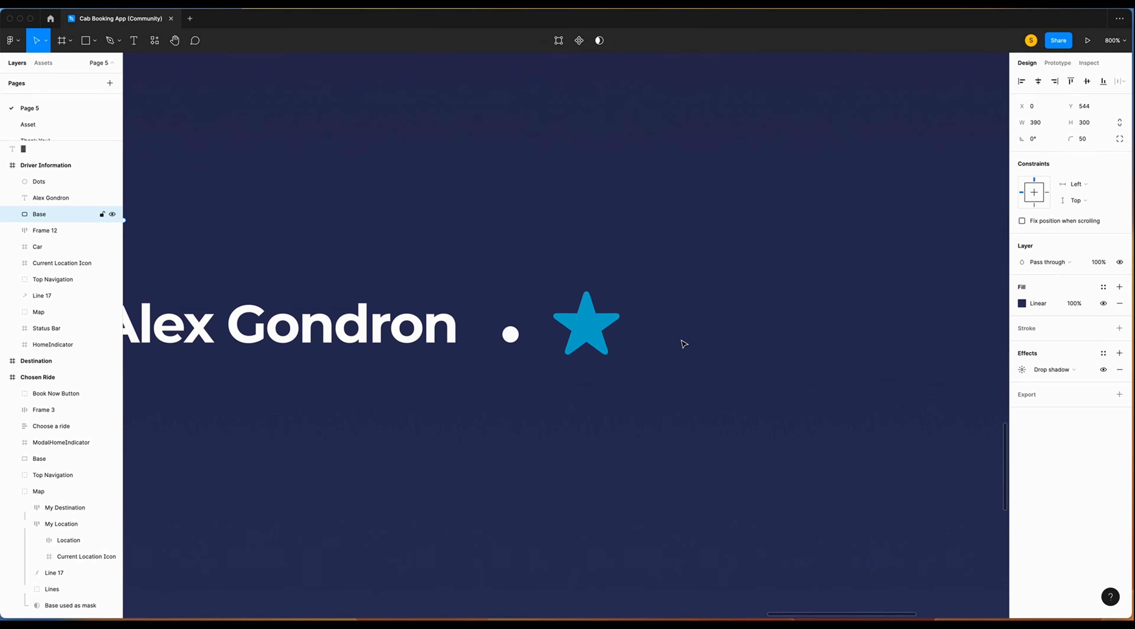
Add a '5.0' rating right of the star in Montserrat with auto width.
{"action": "key", "text": "t"}
{"action": "left_click_drag", "start_coordinate": [666, 302], "coordinate": [821, 359]}
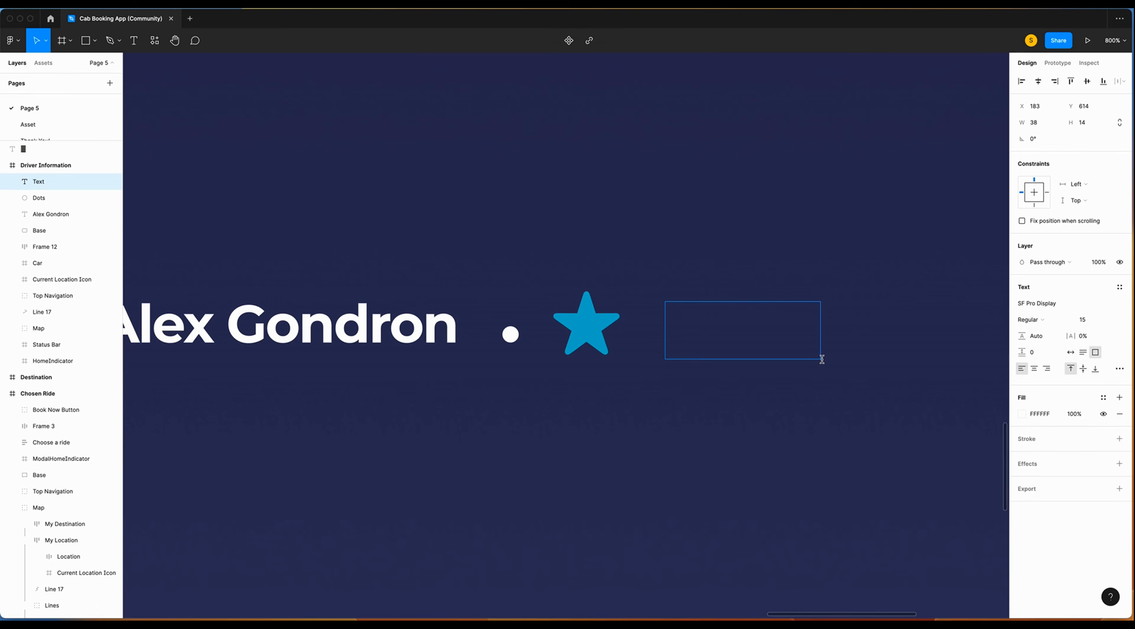
{"action": "type", "text": "5.0"}
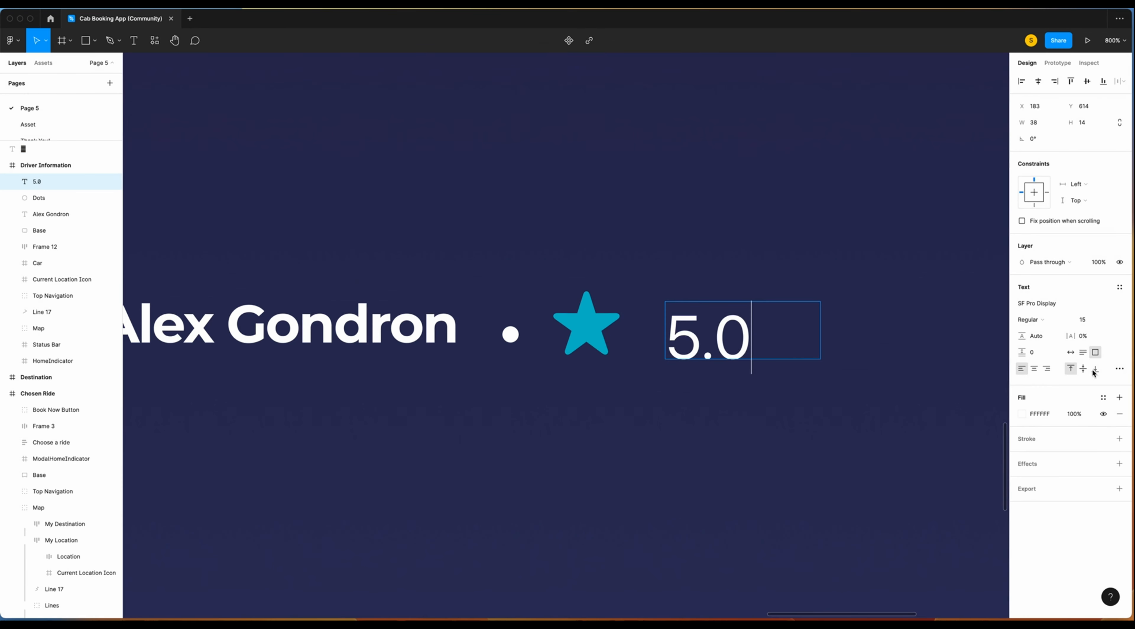
{"action": "left_click", "coordinate": [1071, 352]}
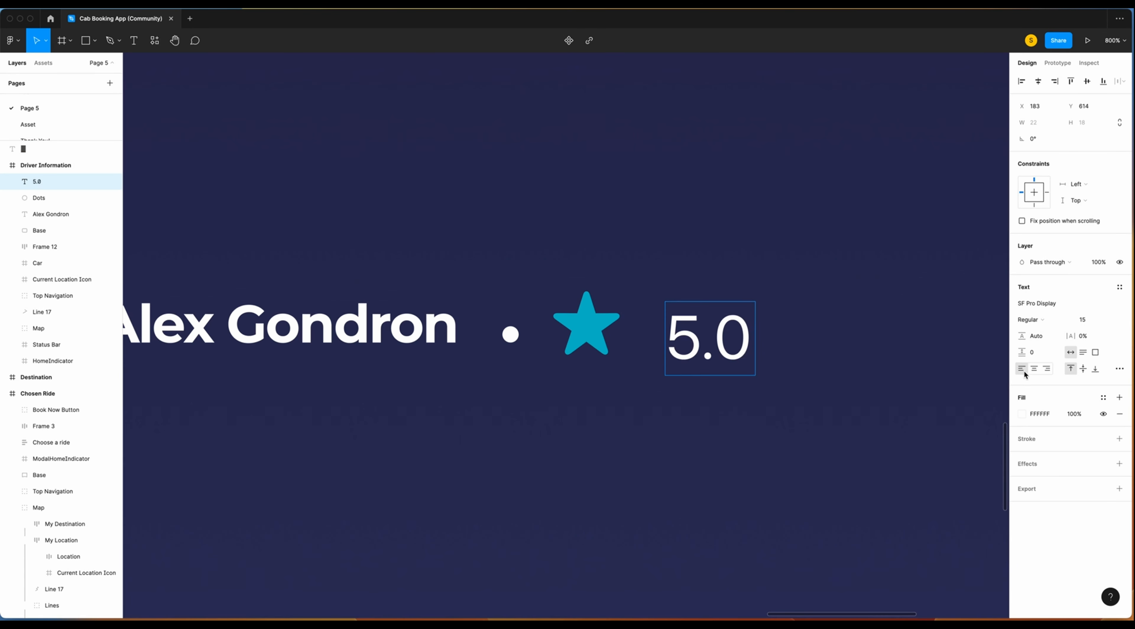
{"action": "left_click", "coordinate": [1037, 303]}
{"action": "type", "text": "Monsts"}
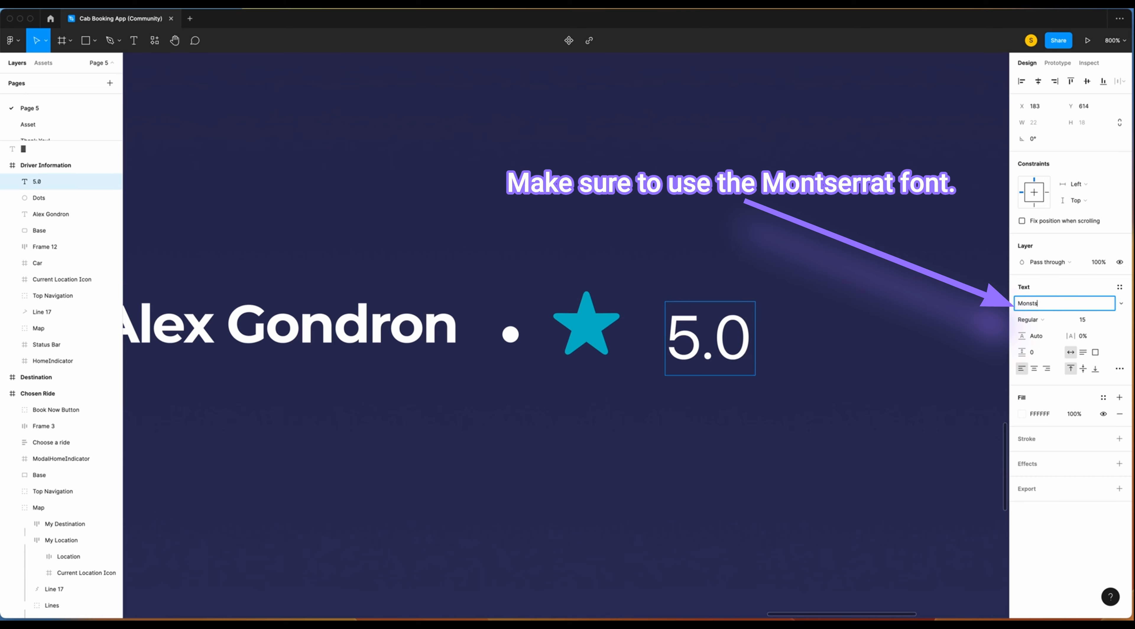
{"action": "key", "text": "BackSpace"}
{"action": "key", "text": "BackSpace"}
{"action": "key", "text": "BackSpace"}
{"action": "type", "text": "tserrat"}
{"action": "key", "text": "Return"}
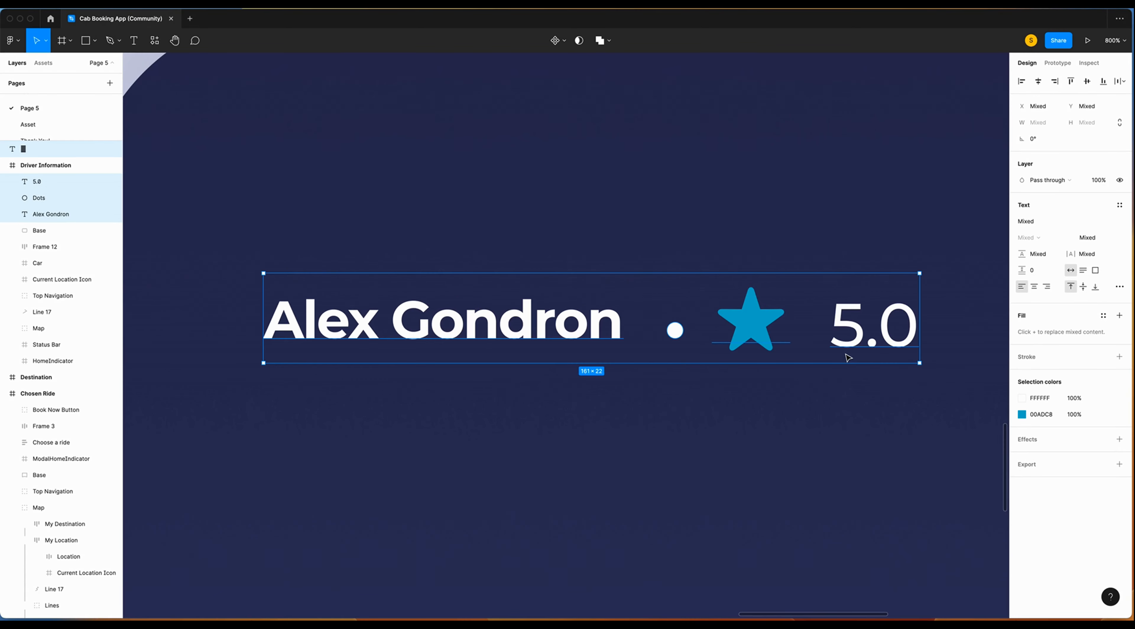
Wrap name, dot, star and rating in auto layout with spacing 8, vertically centred.
{"action": "key", "text": "shift+a"}
{"action": "left_click", "coordinate": [1033, 247]}
{"action": "type", "text": "8"}
{"action": "key", "text": "Return"}
{"action": "left_click", "coordinate": [1081, 239]}
{"action": "scroll", "coordinate": [639, 322], "scroll_direction": "up", "scroll_amount": 1}
{"action": "scroll", "coordinate": [699, 427], "scroll_direction": "down", "scroll_amount": 1}
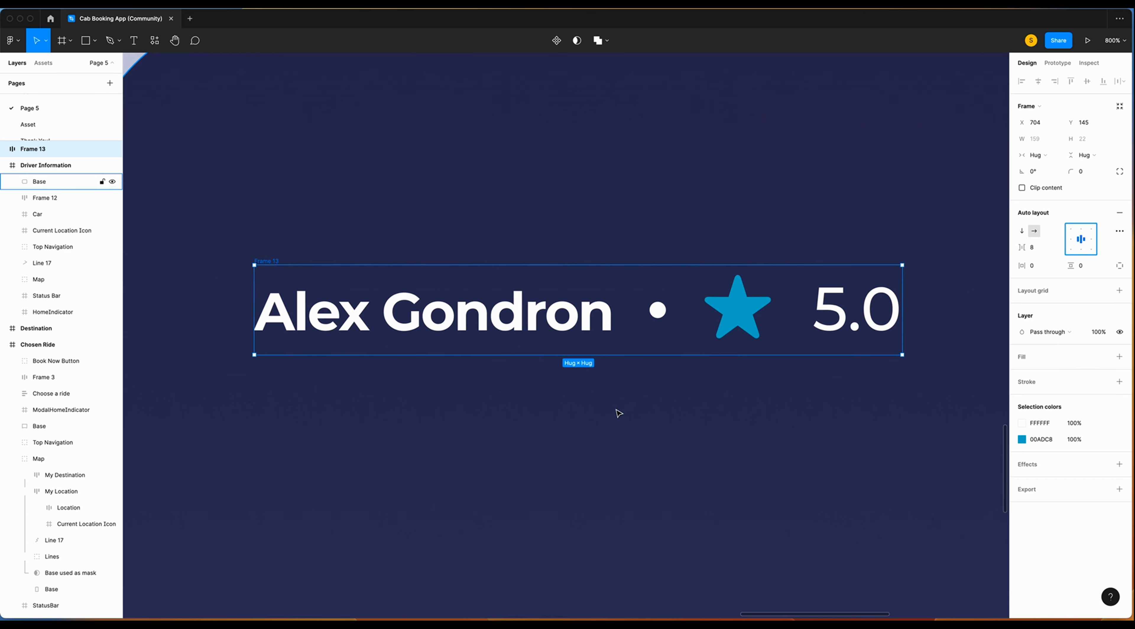
{"action": "key", "text": "t"}
{"action": "left_click_drag", "start_coordinate": [292, 367], "coordinate": [592, 427]}
Enter 'Audi TT' as the car model, fit its box to the text, and set fill opacity to 60%.
{"action": "type", "text": "Audi TT"}
{"action": "left_click", "coordinate": [1072, 352]}
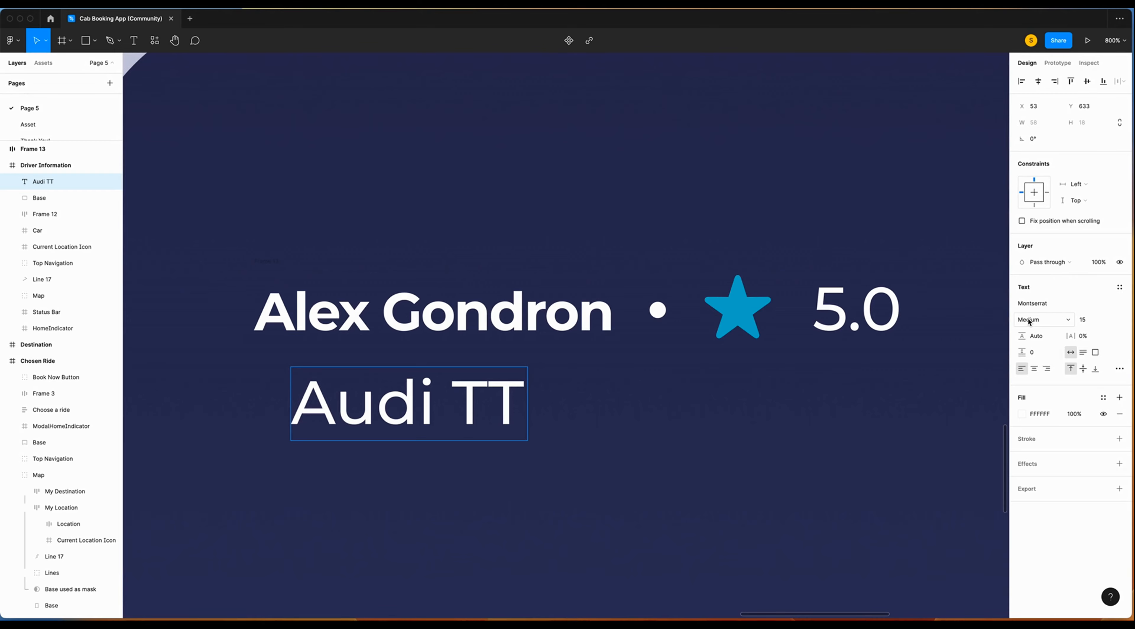
{"action": "left_click", "coordinate": [1083, 416]}
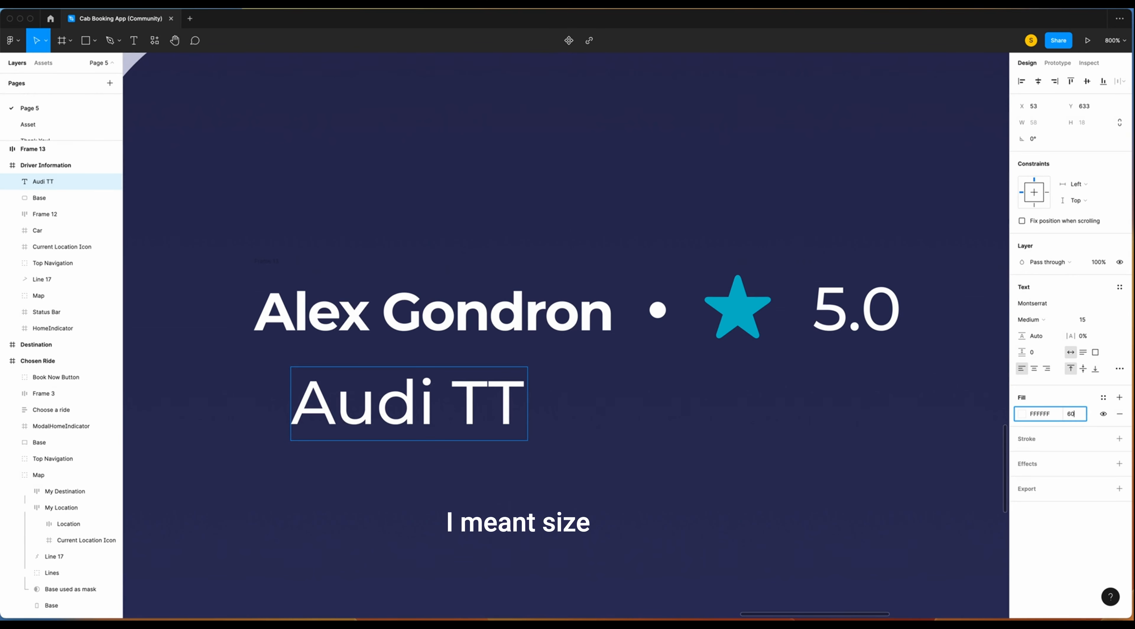
{"action": "key", "text": "super+a"}
{"action": "left_click", "coordinate": [1075, 415]}
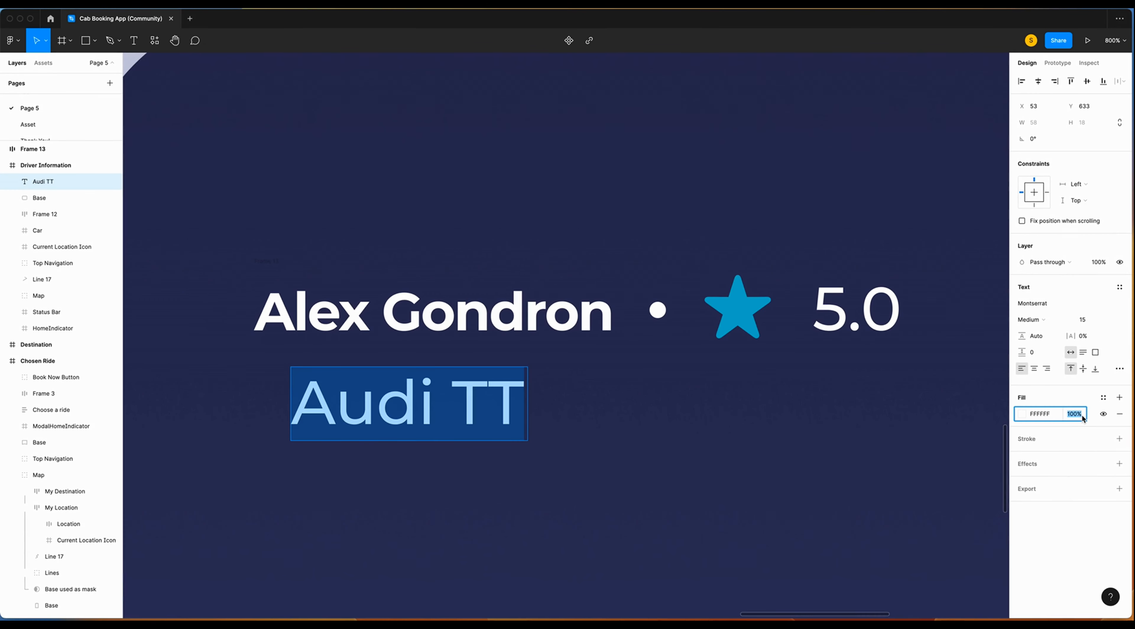
{"action": "type", "text": "60"}
{"action": "key", "text": "Return"}
{"action": "left_click", "coordinate": [626, 469]}
{"action": "left_click", "coordinate": [494, 422]}
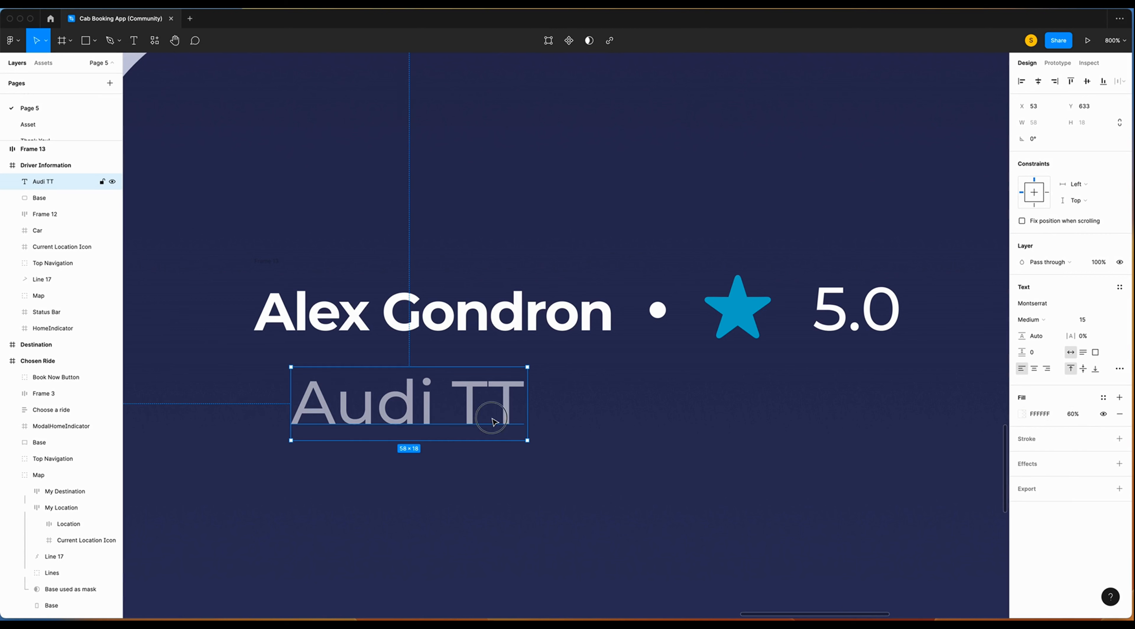
{"action": "left_click_drag", "start_coordinate": [461, 419], "coordinate": [783, 407]}
{"action": "double_click", "coordinate": [805, 415]}
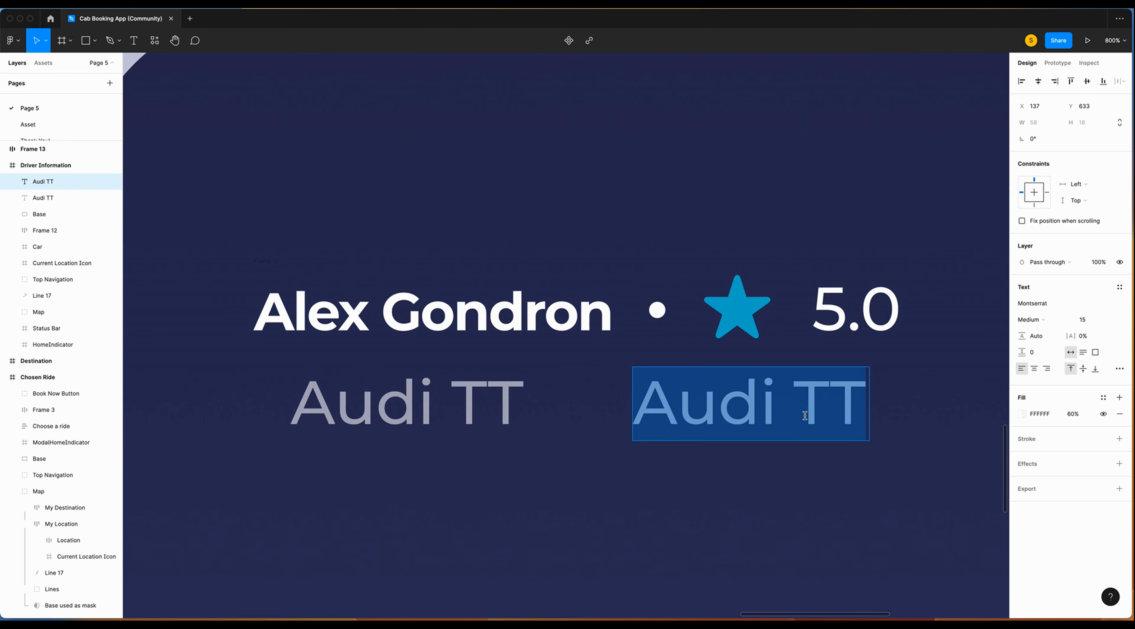
{"action": "type", "text": "YH1S44T"}
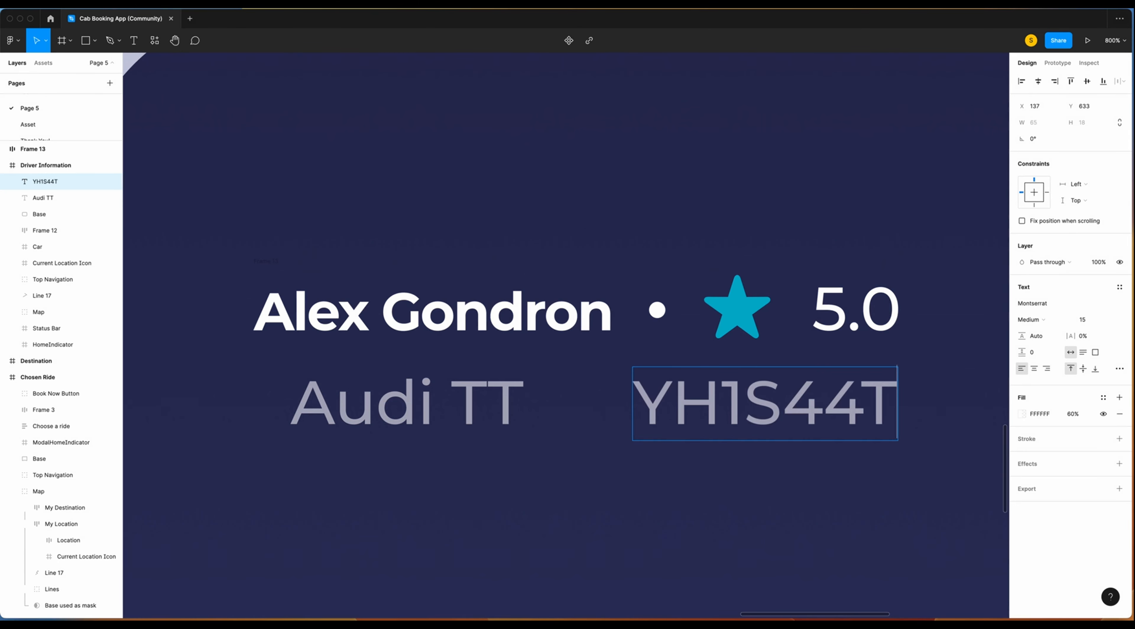
Copy the separator dot between Audi TT and YH1S44T and give it 60% opacity.
{"action": "left_click", "coordinate": [657, 312]}
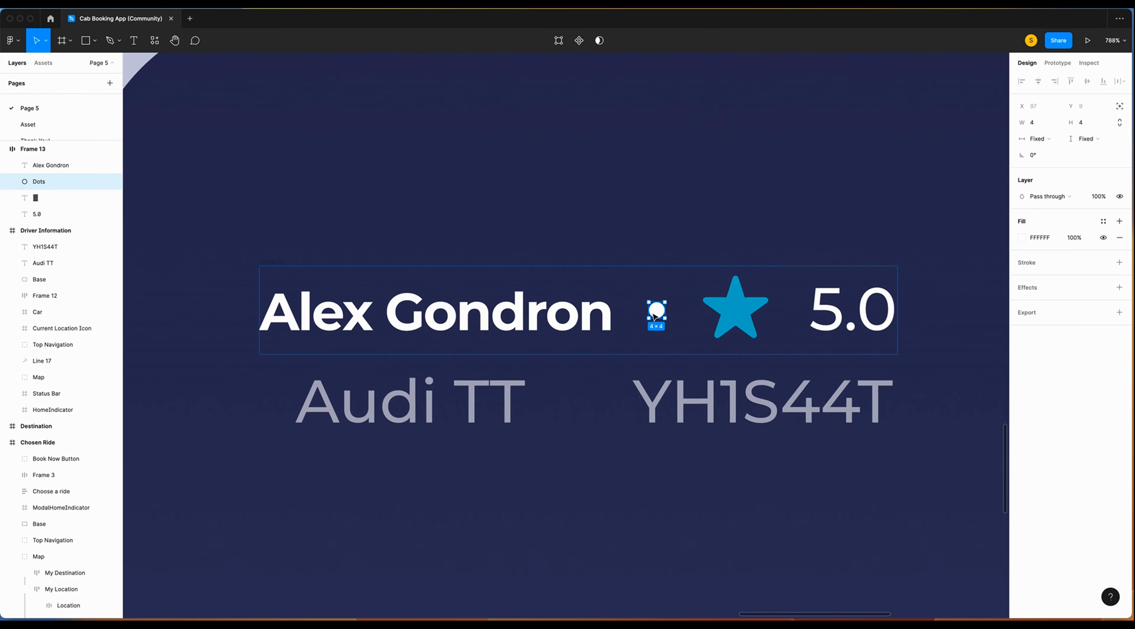
{"action": "right_click", "coordinate": [564, 405]}
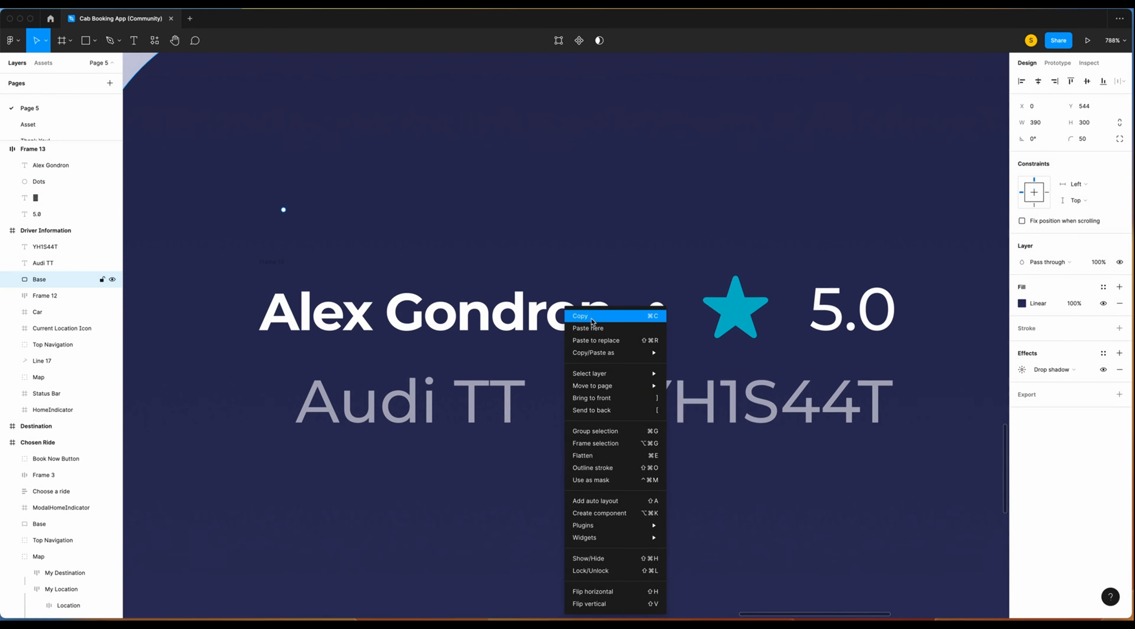
{"action": "left_click", "coordinate": [573, 310]}
{"action": "left_click_drag", "start_coordinate": [618, 358], "coordinate": [581, 403]}
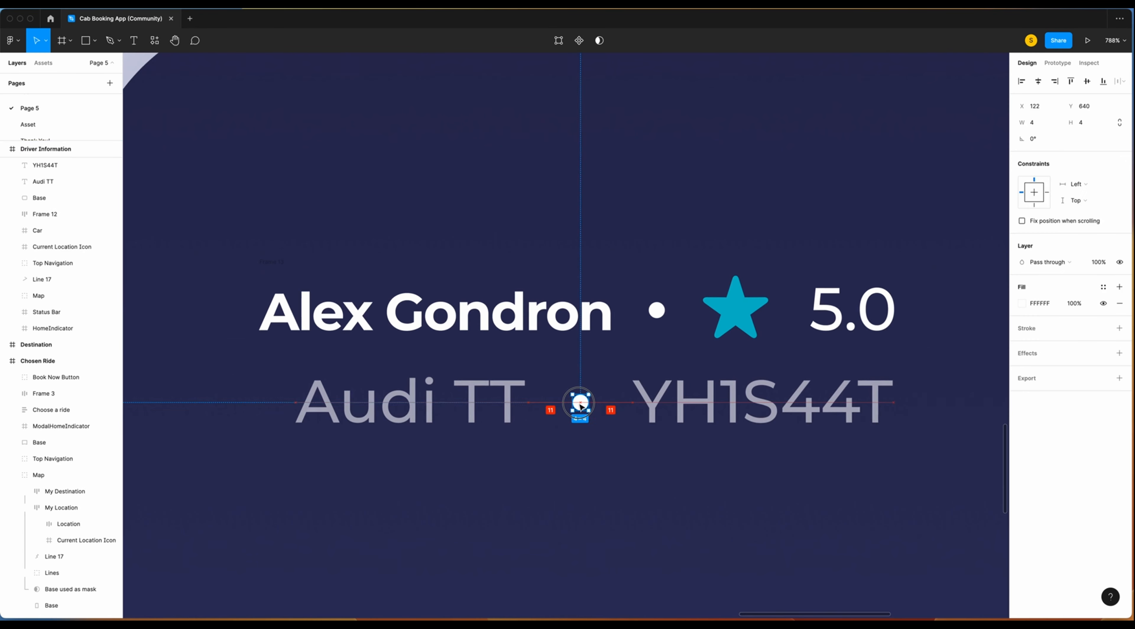
{"action": "left_click", "coordinate": [1081, 304]}
{"action": "type", "text": "60"}
Wrap Audi TT, the dot and YH1S44T in a centred auto-layout row with 8 spacing.
{"action": "left_click", "coordinate": [485, 408], "text": "shift"}
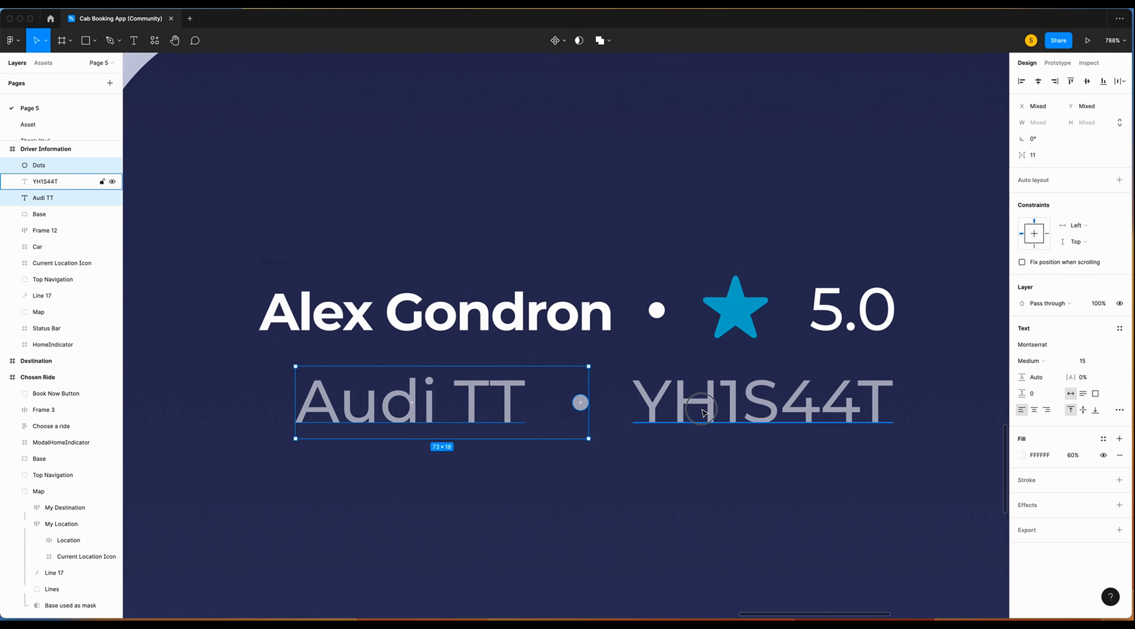
{"action": "left_click", "coordinate": [704, 413], "text": "shift"}
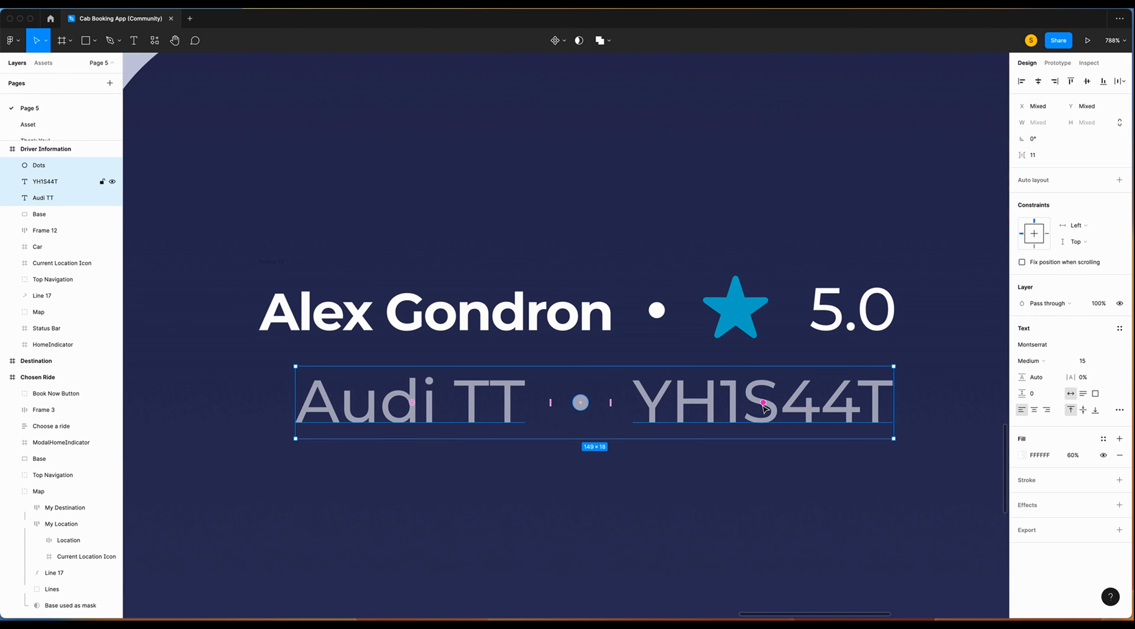
{"action": "key", "text": "shift+a"}
{"action": "left_click", "coordinate": [1041, 249]}
{"action": "type", "text": "8"}
{"action": "key", "text": "Return"}
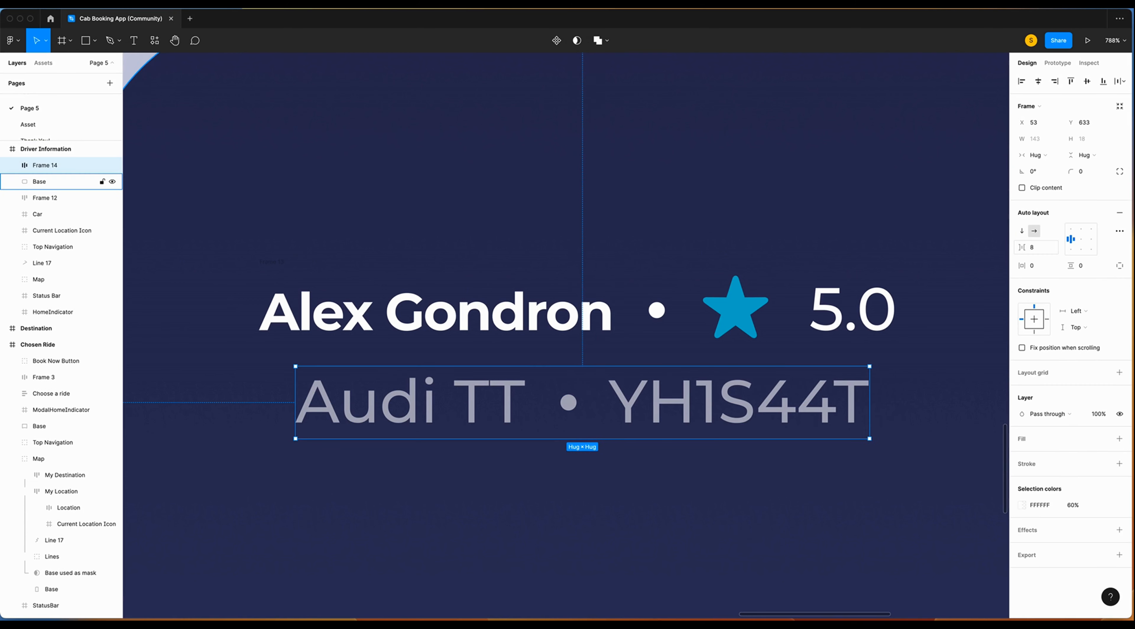
{"action": "left_click", "coordinate": [1081, 239]}
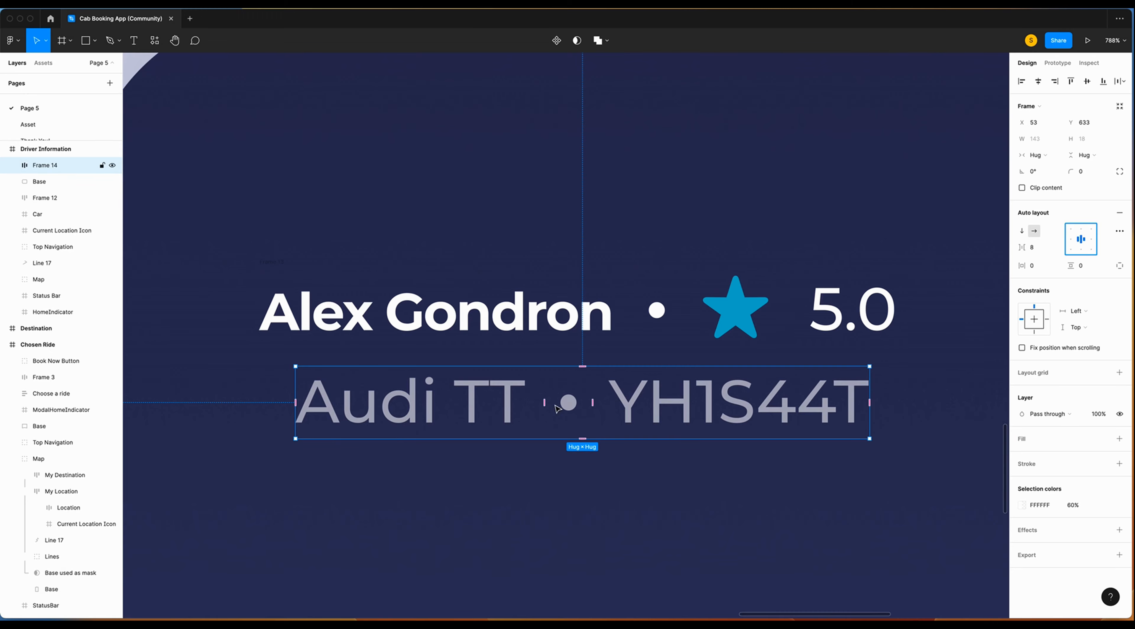
Move Frame 13 into Driver Information above Frame 14 and stack both rows in auto layout.
{"action": "left_click", "coordinate": [46, 151]}
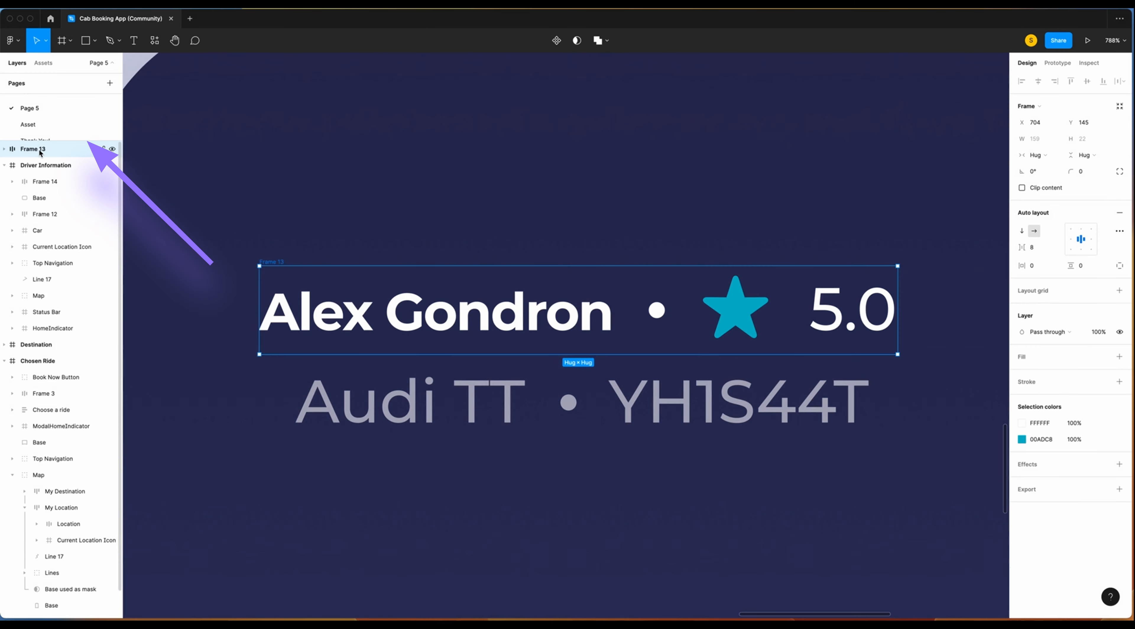
{"action": "left_click_drag", "start_coordinate": [42, 152], "coordinate": [55, 182]}
{"action": "left_click", "coordinate": [53, 182], "text": "shift"}
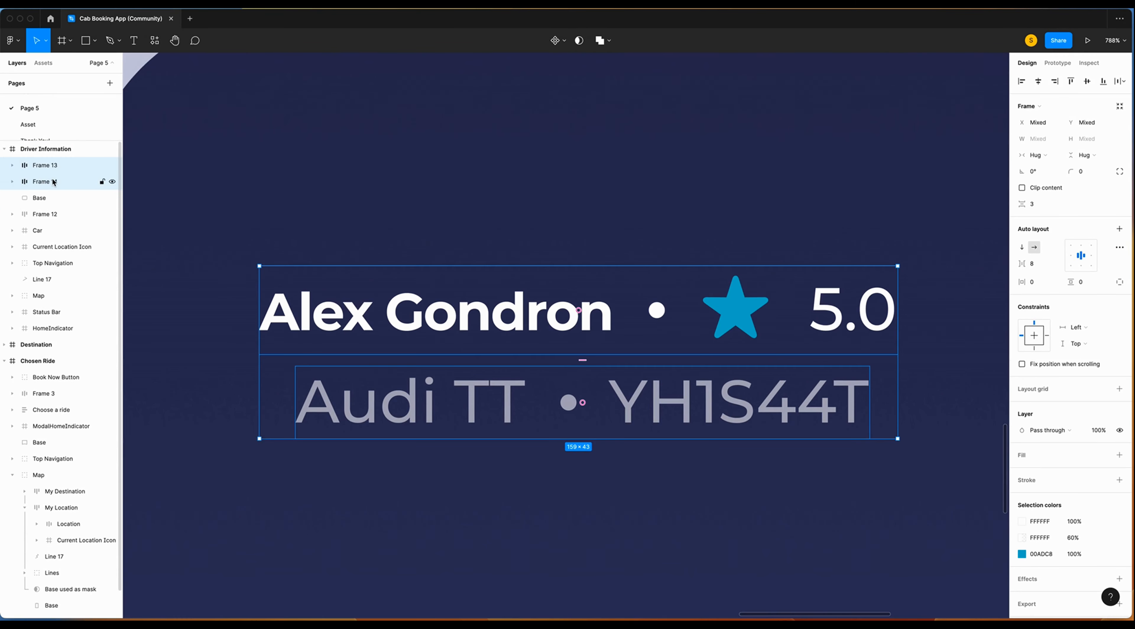
{"action": "key", "text": "shift+a"}
Draw a circle at the top of the card and set its width to 86.
{"action": "key", "text": "o"}
{"action": "left_click_drag", "start_coordinate": [463, 239], "coordinate": [582, 358]}
{"action": "left_click", "coordinate": [1034, 122]}
{"action": "type", "text": "86"}
{"action": "key", "text": "Tab"}
Set the circle's height to 86 so it measures 86×86.
{"action": "type", "text": "86"}
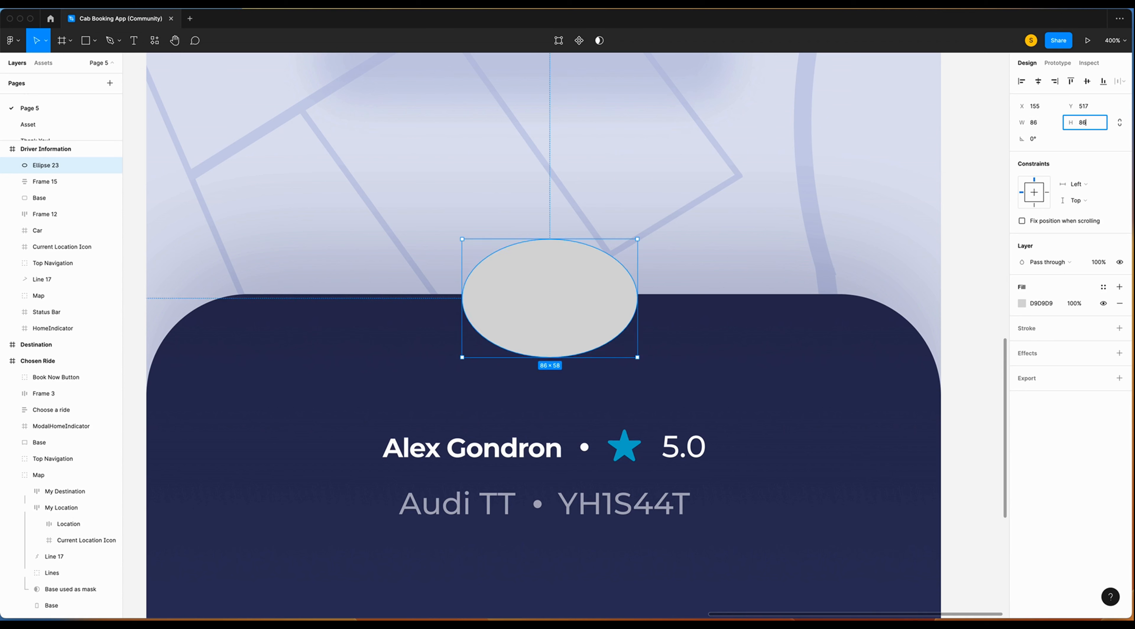
{"action": "key", "text": "Return"}
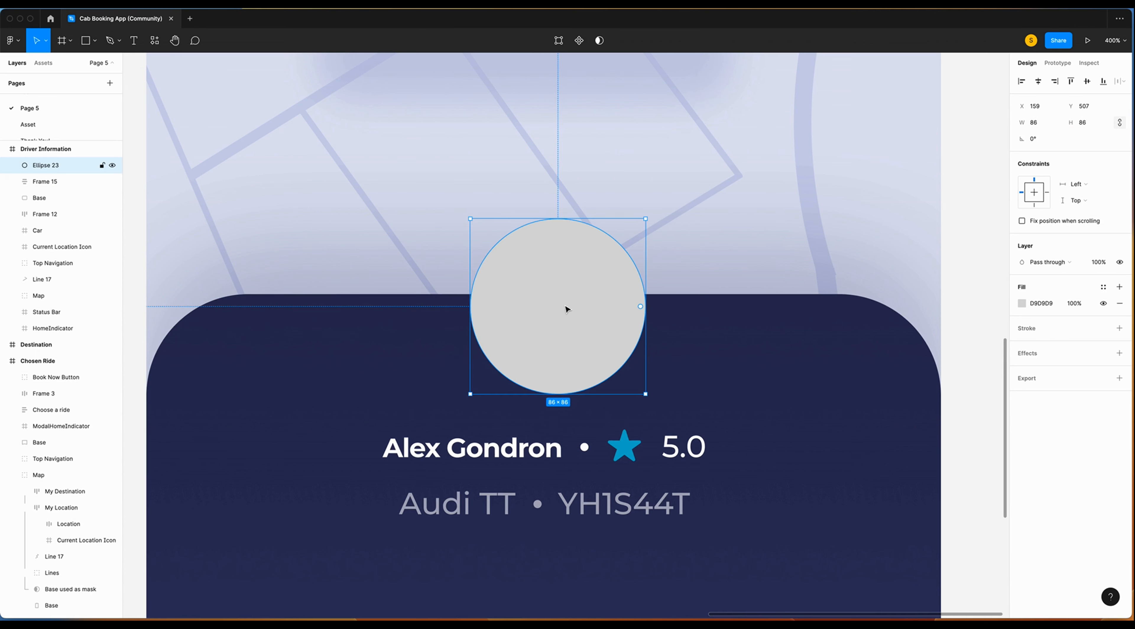
Duplicate the 86 px circle and resize the copy to 76 px.
{"action": "key", "text": "super+d"}
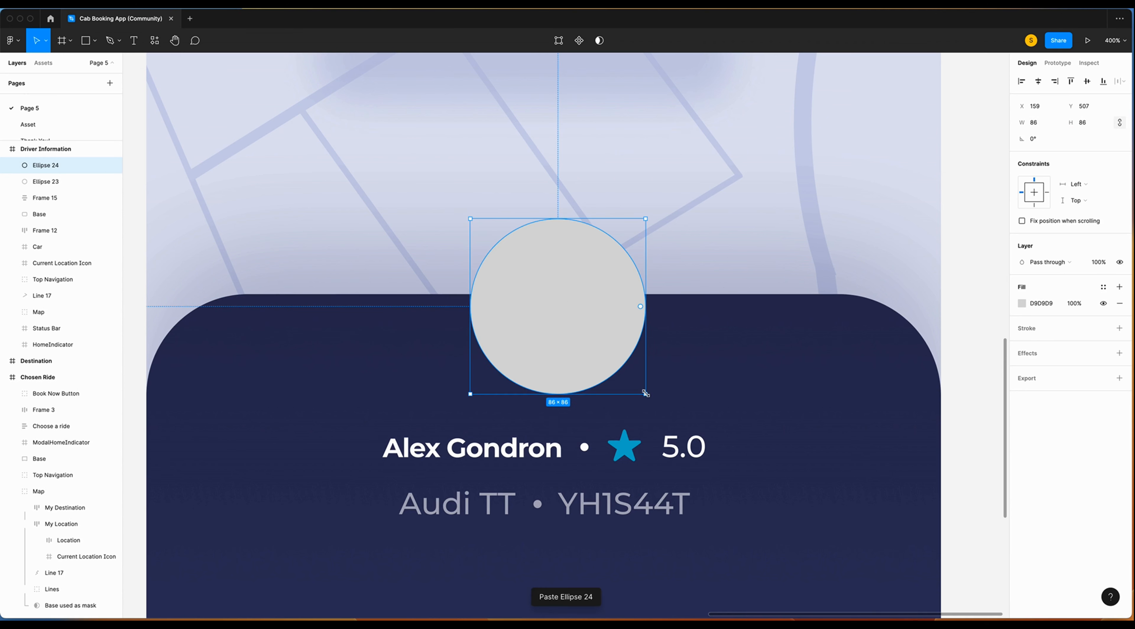
{"action": "left_click", "coordinate": [1034, 122]}
{"action": "type", "text": "7"}
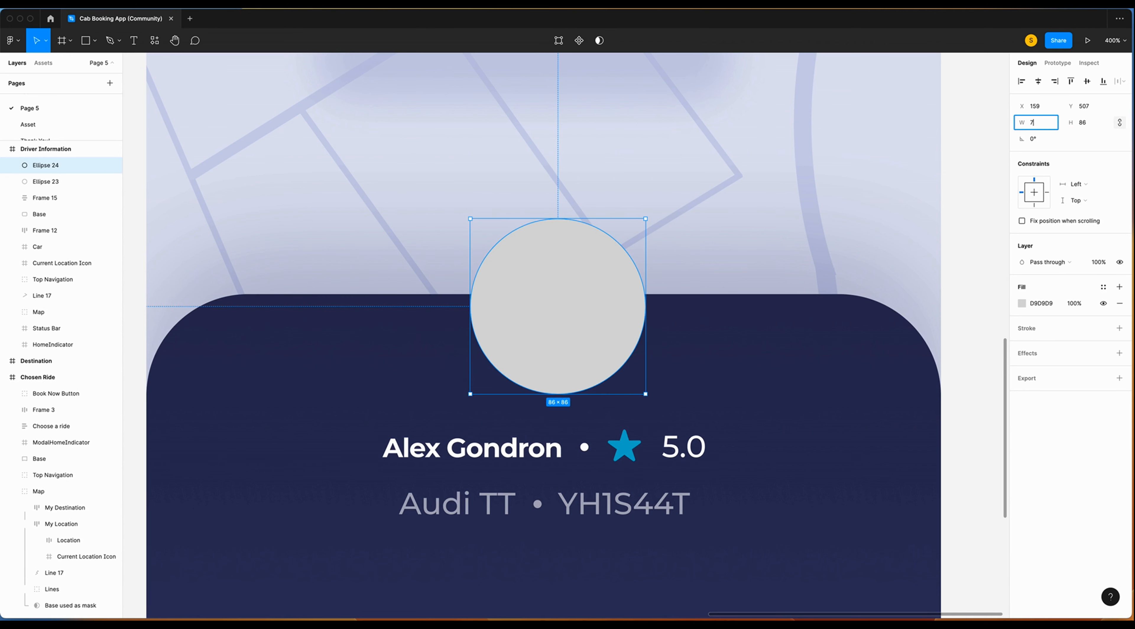
{"action": "type", "text": "6"}
{"action": "key", "text": "Return"}
{"action": "scroll", "coordinate": [550, 266], "scroll_direction": "down", "scroll_amount": 1}
{"action": "scroll", "coordinate": [550, 266], "scroll_direction": "right", "scroll_amount": 1}
{"action": "left_click_drag", "start_coordinate": [550, 266], "coordinate": [566, 277]}
Fill the larger circle navy 2F325E and centre the 76 px circle over it.
{"action": "left_click", "coordinate": [42, 181]}
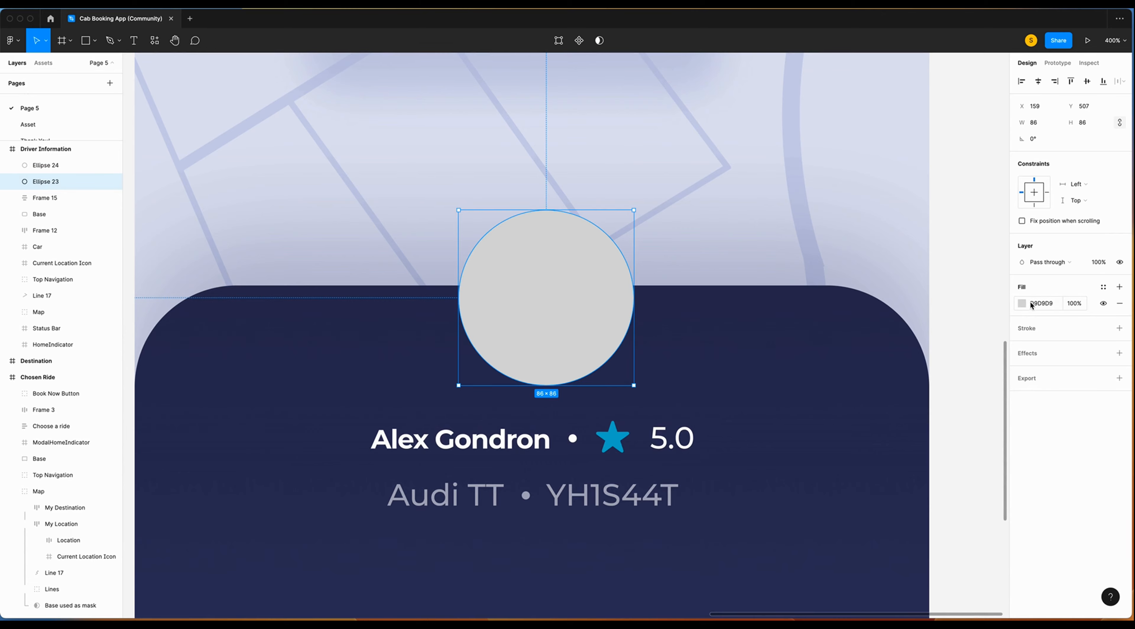
{"action": "left_click", "coordinate": [1042, 303]}
{"action": "type", "text": "2f325e"}
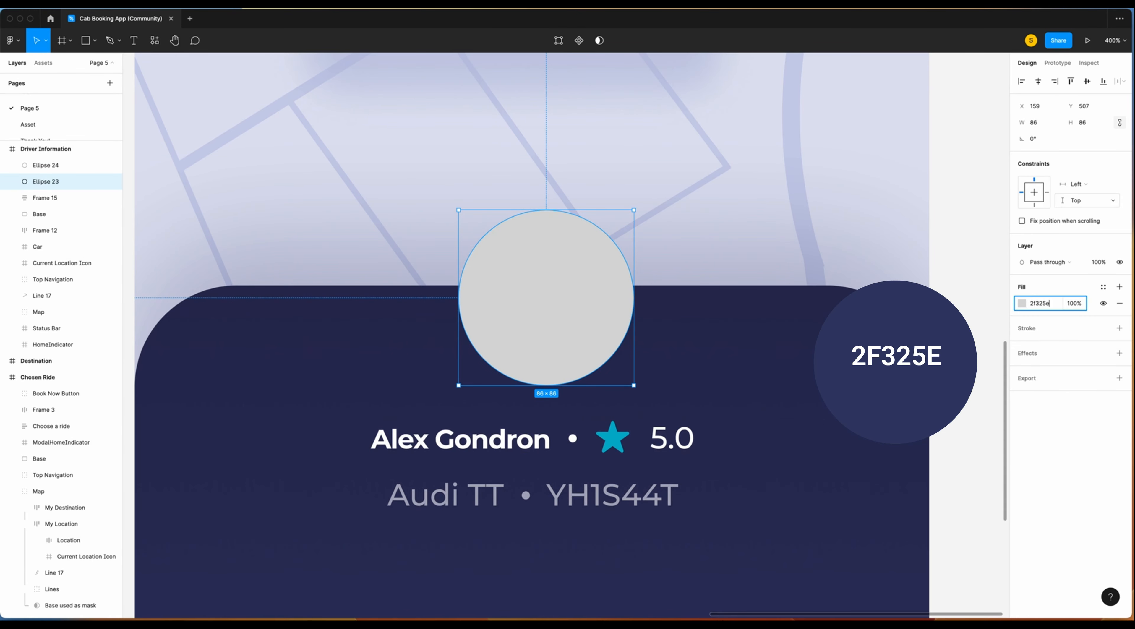
{"action": "key", "text": "Return"}
{"action": "left_click_drag", "start_coordinate": [545, 298], "coordinate": [529, 298]}
Fill the small circle with a smiling portrait photo from the Unsplash plugin.
{"action": "right_click", "coordinate": [617, 307]}
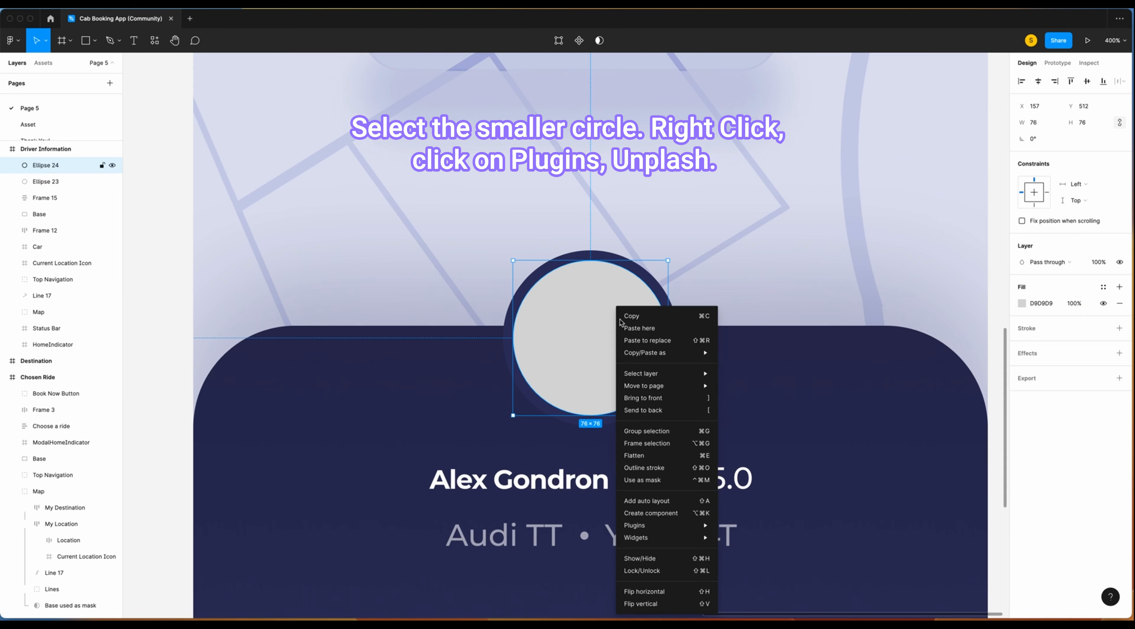
{"action": "mouse_move", "coordinate": [678, 538]}
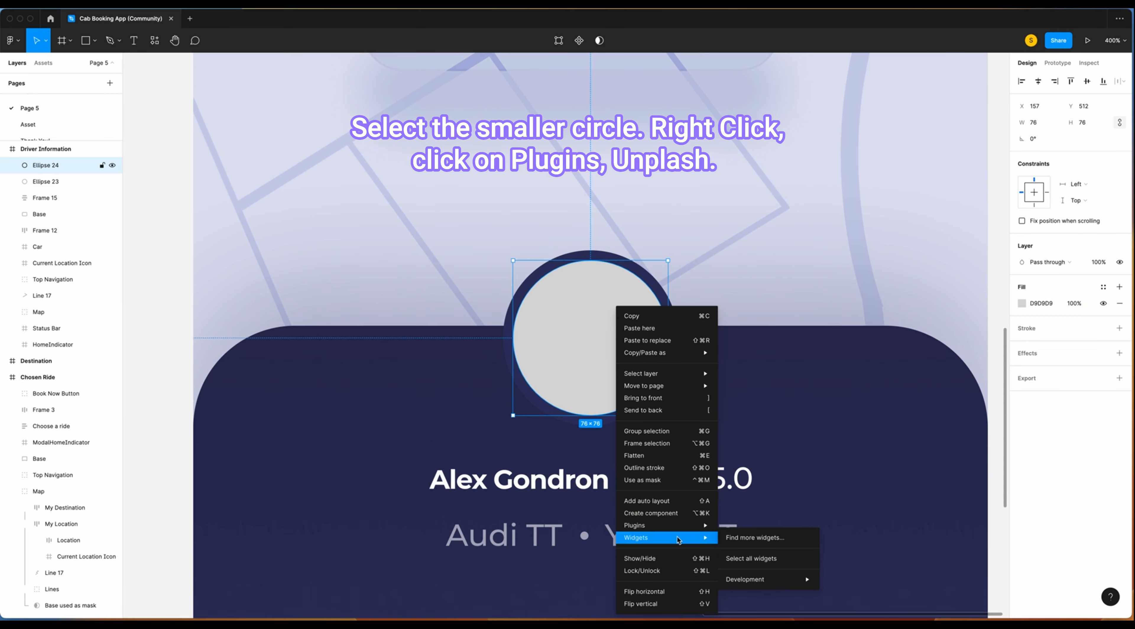
{"action": "mouse_move", "coordinate": [705, 527]}
{"action": "left_click", "coordinate": [756, 423]}
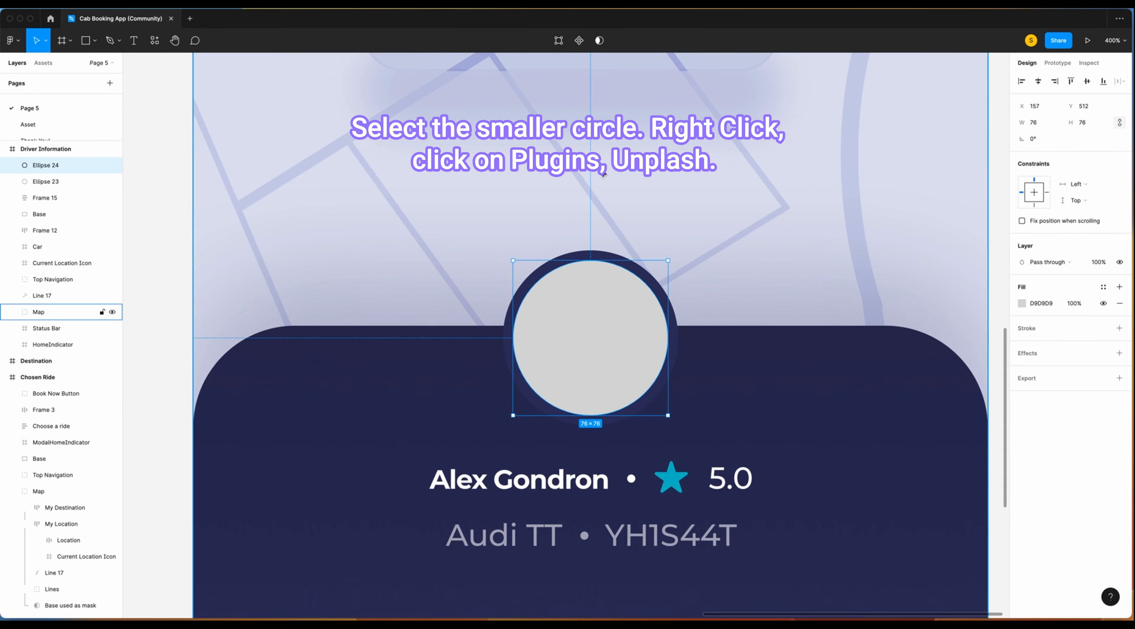
{"action": "left_click", "coordinate": [477, 181]}
{"action": "scroll", "coordinate": [578, 250], "scroll_direction": "down", "scroll_amount": 1}
{"action": "scroll", "coordinate": [579, 249], "scroll_direction": "down", "scroll_amount": 10}
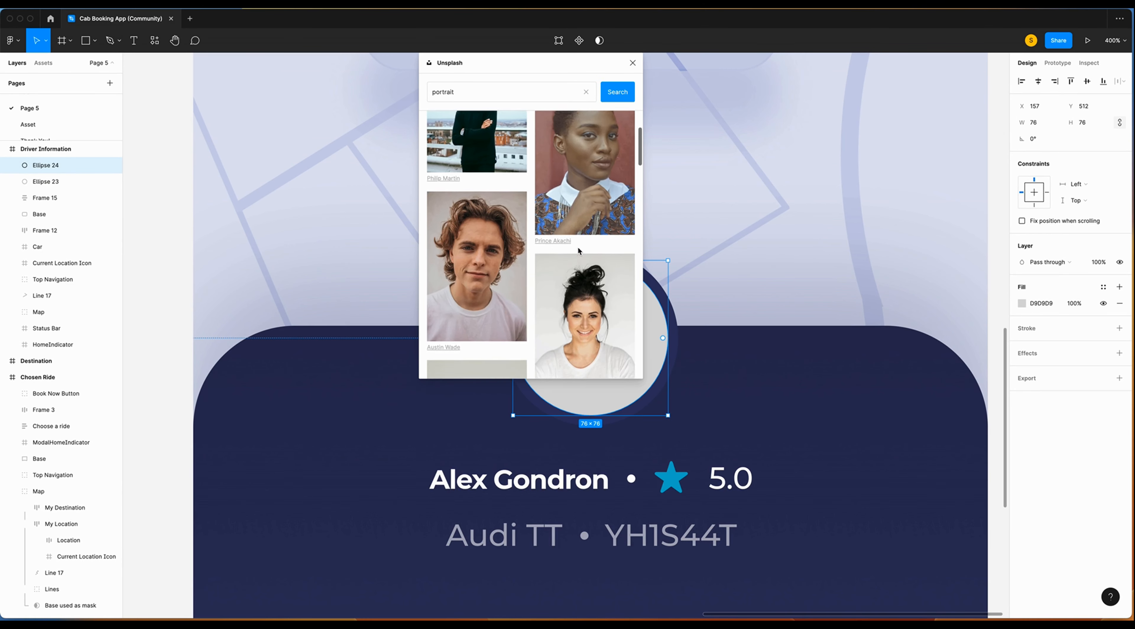
{"action": "scroll", "coordinate": [579, 247], "scroll_direction": "down", "scroll_amount": 10}
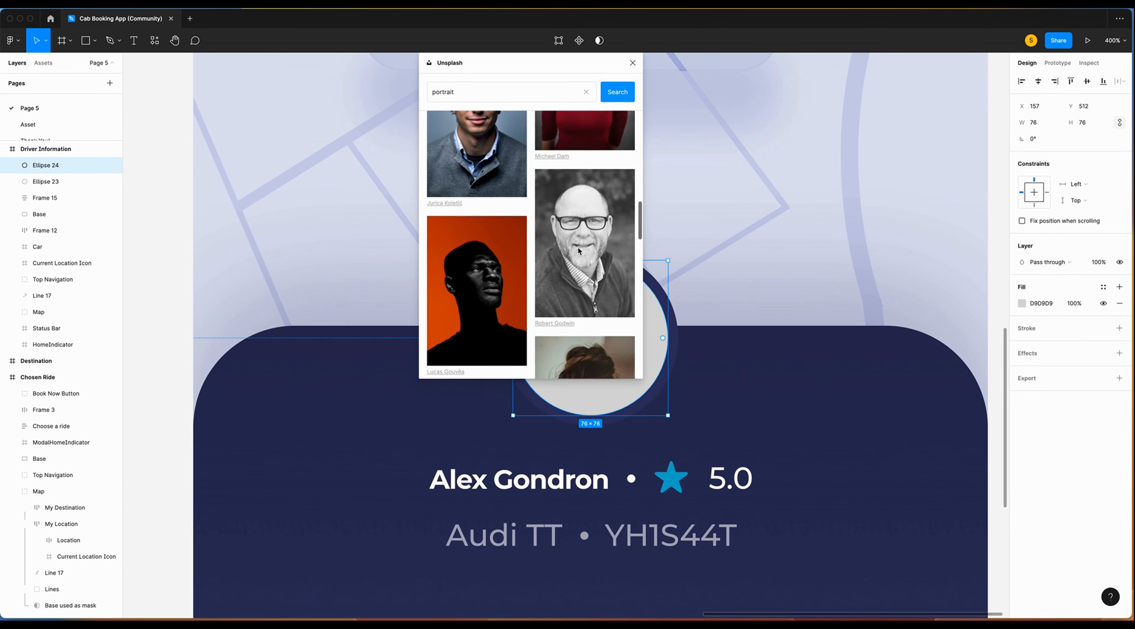
{"action": "scroll", "coordinate": [578, 249], "scroll_direction": "down", "scroll_amount": 10}
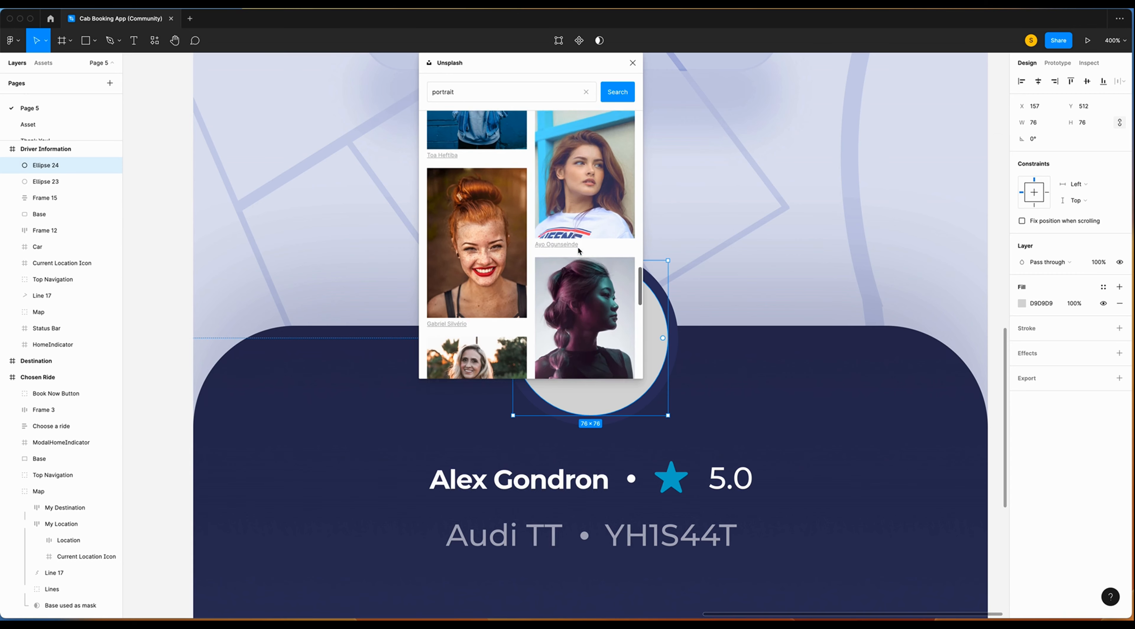
{"action": "scroll", "coordinate": [579, 247], "scroll_direction": "down", "scroll_amount": 3}
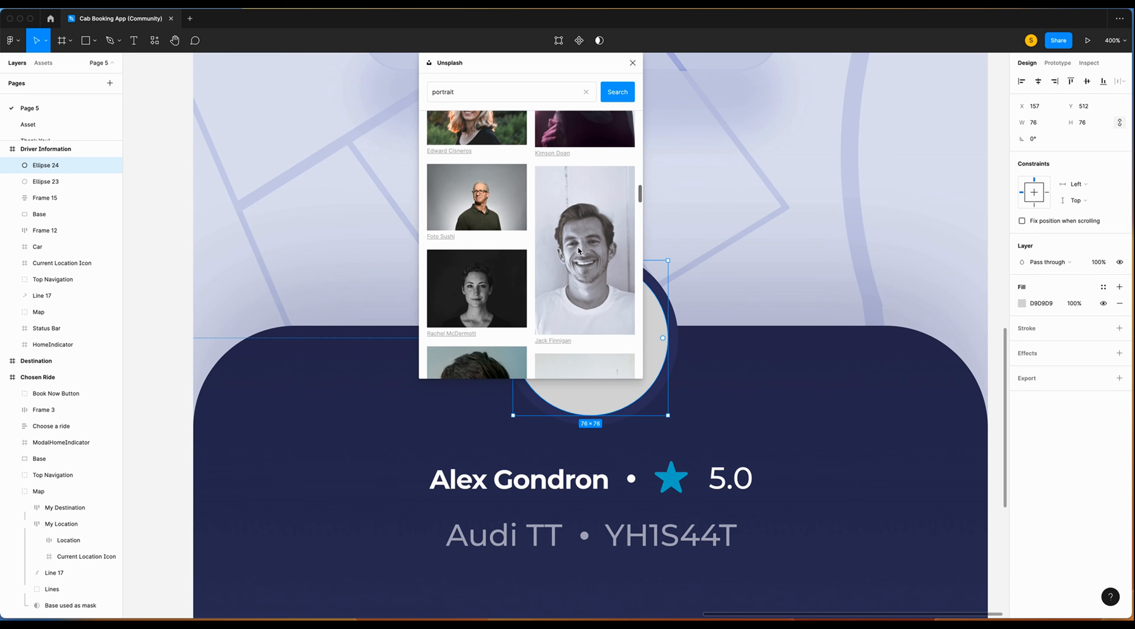
{"action": "left_click", "coordinate": [603, 249]}
Group the photo and navy circles and name the group Avatar.
{"action": "left_click", "coordinate": [49, 181], "text": "shift"}
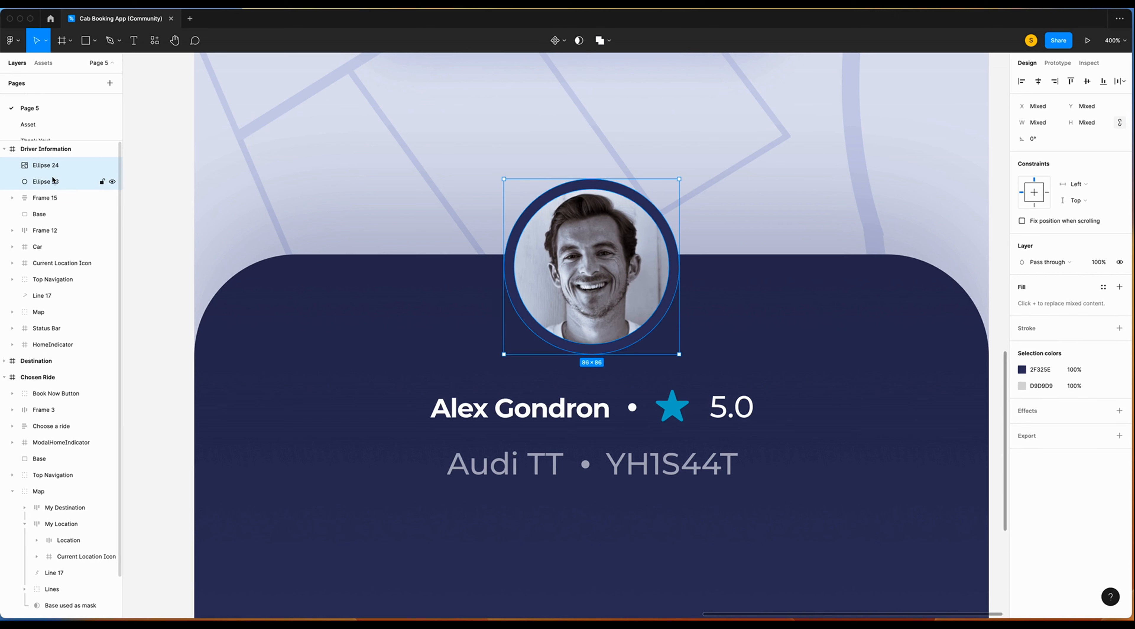
{"action": "key", "text": "ctrl+g"}
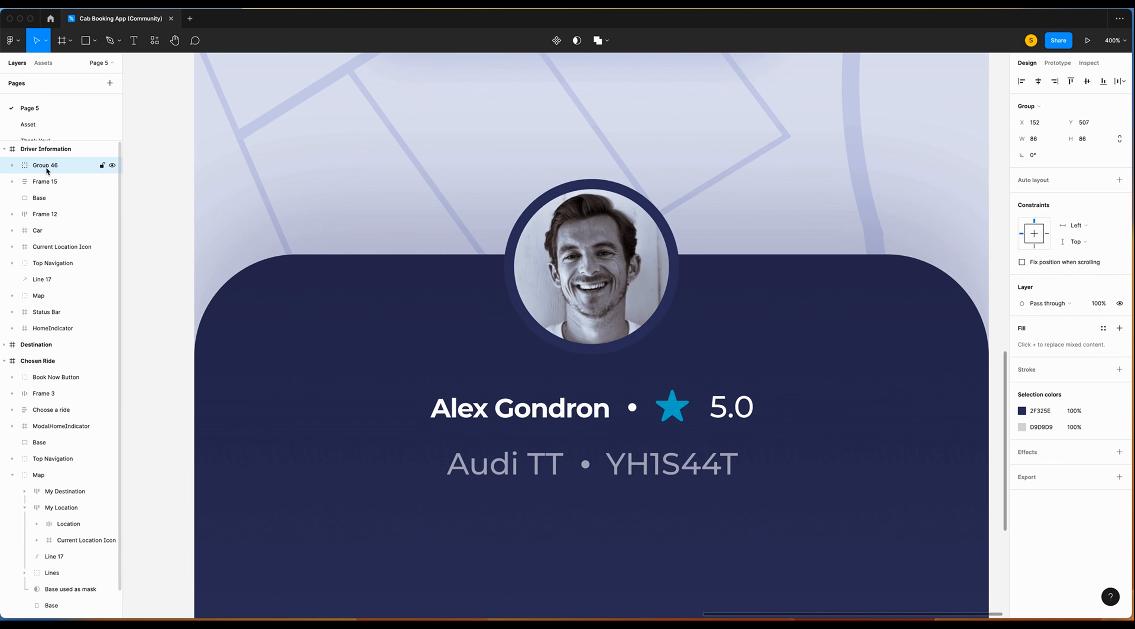
{"action": "double_click", "coordinate": [48, 170]}
{"action": "type", "text": "AvATAR"}
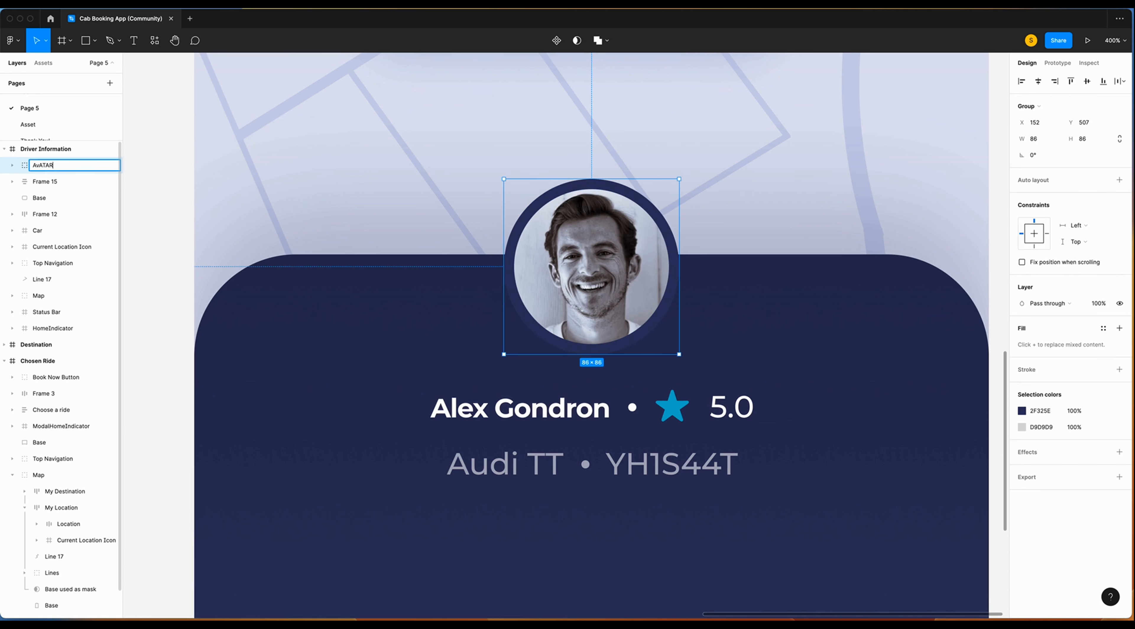
{"action": "left_click", "coordinate": [44, 181]}
Rename the stacked text rows frame to 'Driver Information' and zoom out to all screens.
{"action": "double_click", "coordinate": [46, 183]}
{"action": "type", "text": "Driver Informa"}
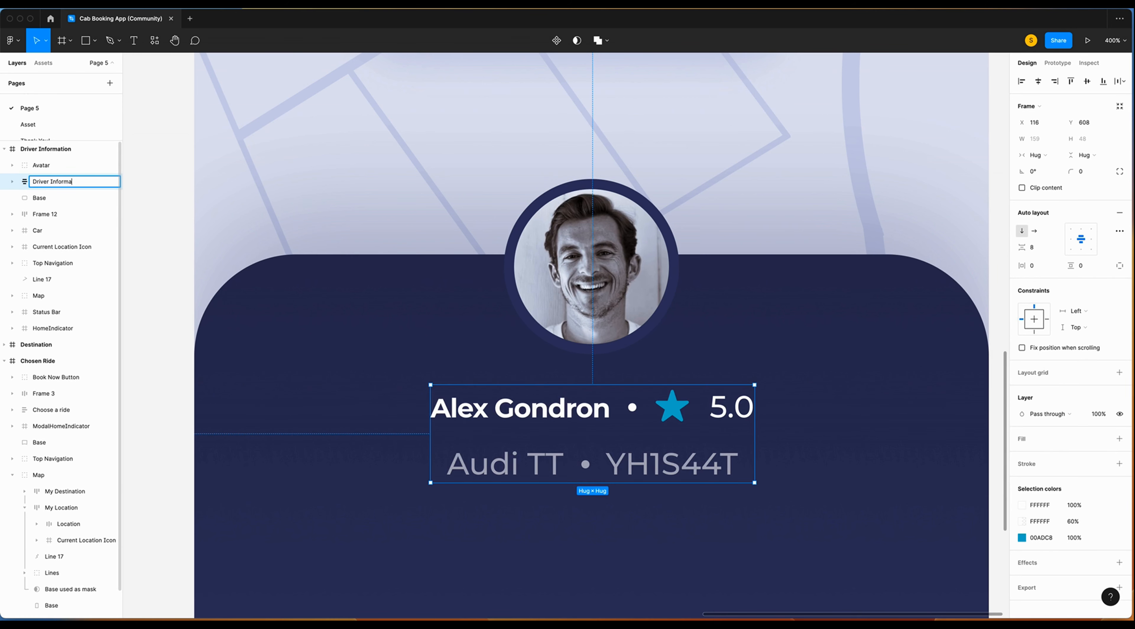
{"action": "key", "text": "Return"}
{"action": "left_click", "coordinate": [335, 176]}
{"action": "scroll", "coordinate": [335, 176], "scroll_direction": "right", "scroll_amount": 1}
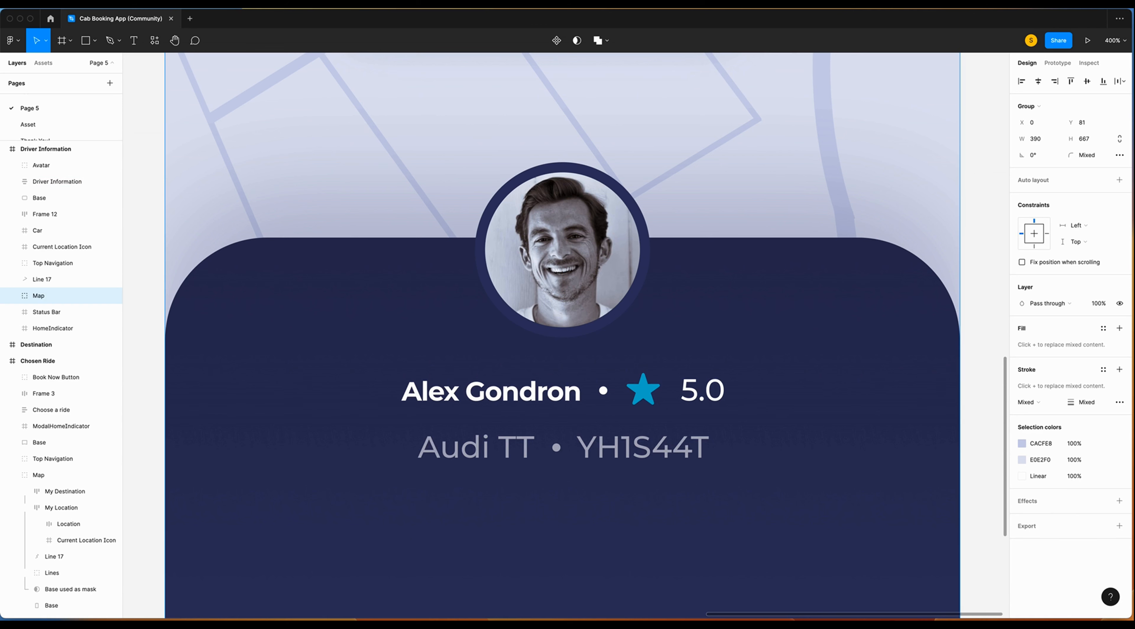
{"action": "key", "text": "shift+0"}
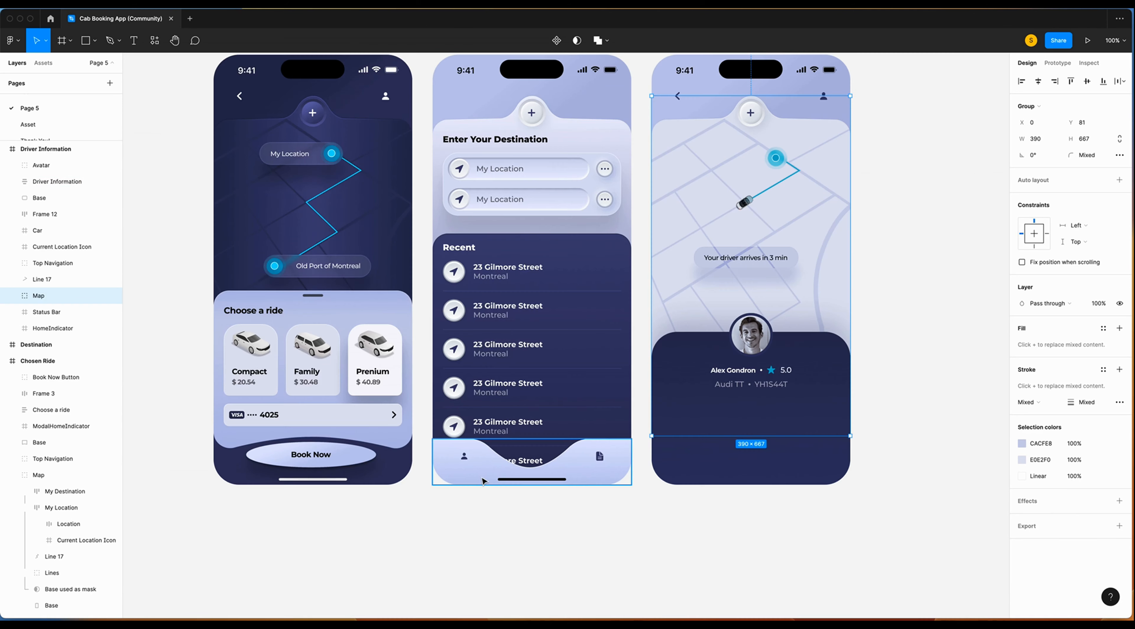
Paste the destination screen's tab bar into the driver screen and zoom in on it.
{"action": "left_click", "coordinate": [471, 463]}
{"action": "scroll", "coordinate": [766, 454], "scroll_direction": "right", "scroll_amount": 2}
{"action": "scroll", "coordinate": [670, 453], "scroll_direction": "right", "scroll_amount": 1}
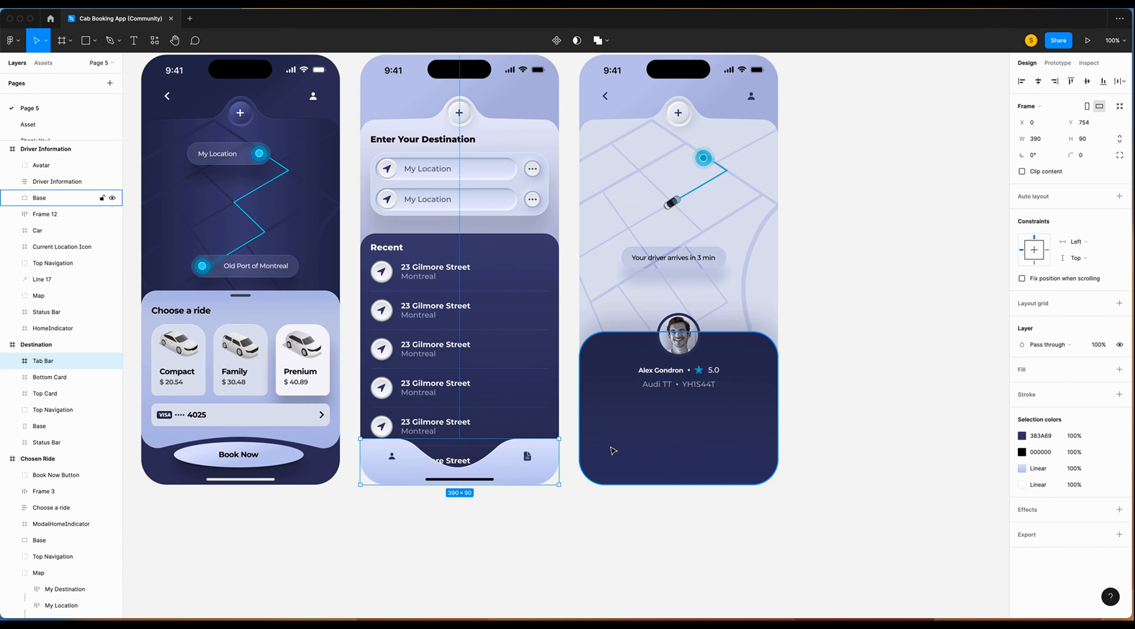
{"action": "left_click", "coordinate": [612, 450]}
{"action": "key", "text": "super+v"}
{"action": "scroll", "coordinate": [617, 452], "scroll_direction": "right", "scroll_amount": 1}
{"action": "double_click", "coordinate": [676, 457]}
{"action": "key", "text": "super+="}
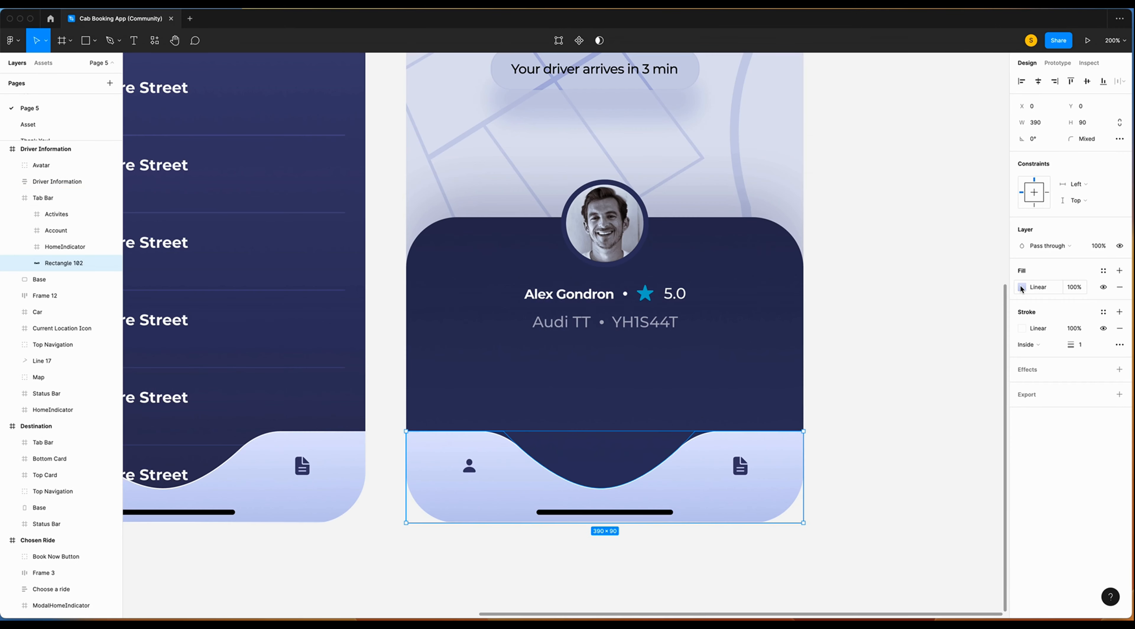
Give the tab bar a navy gradient from 3D4073 to 25264A, angled across it.
{"action": "left_click", "coordinate": [1022, 289]}
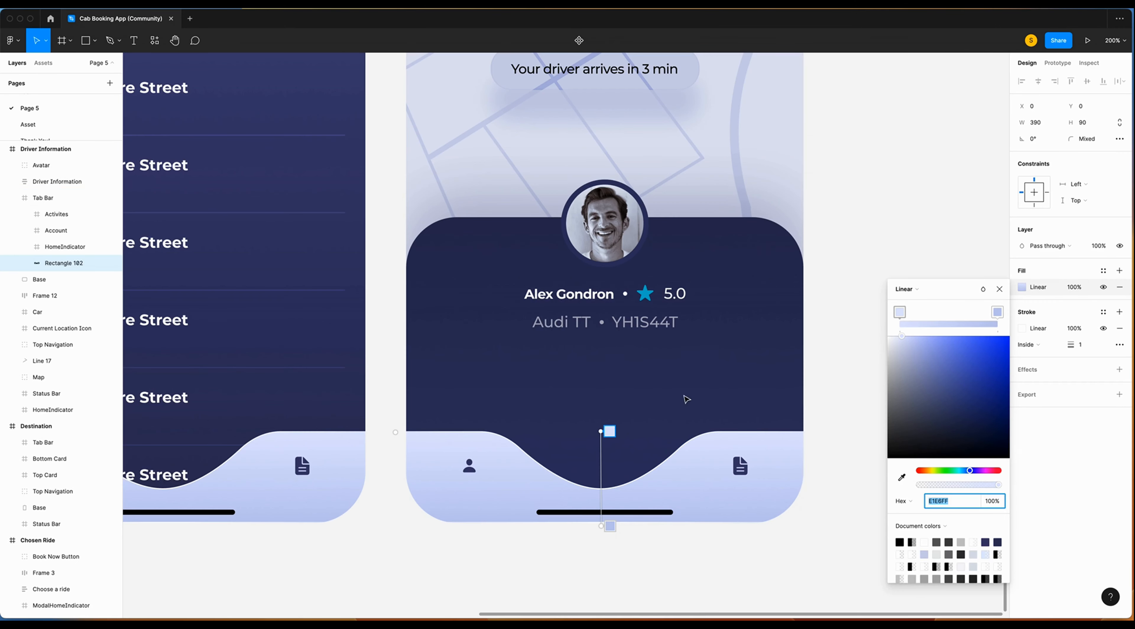
{"action": "left_click", "coordinate": [611, 432]}
{"action": "left_click", "coordinate": [962, 504]}
{"action": "type", "text": "3d4073"}
{"action": "key", "text": "Return"}
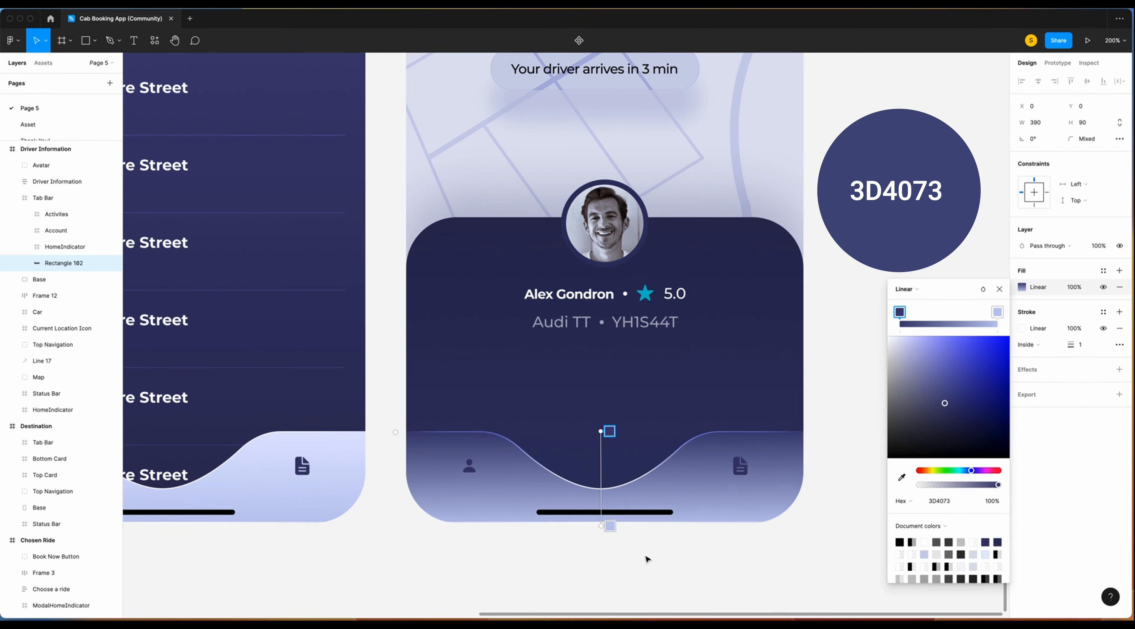
{"action": "left_click", "coordinate": [964, 505]}
{"action": "type", "text": "2526"}
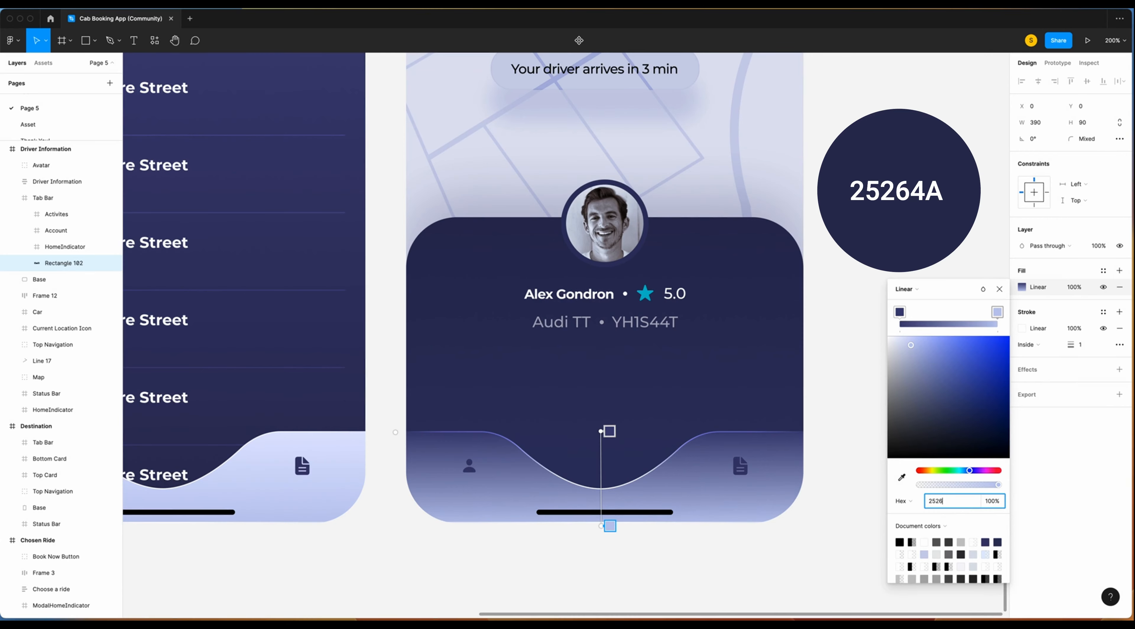
{"action": "type", "text": "4A"}
{"action": "key", "text": "Return"}
{"action": "left_click_drag", "start_coordinate": [610, 431], "coordinate": [590, 453]}
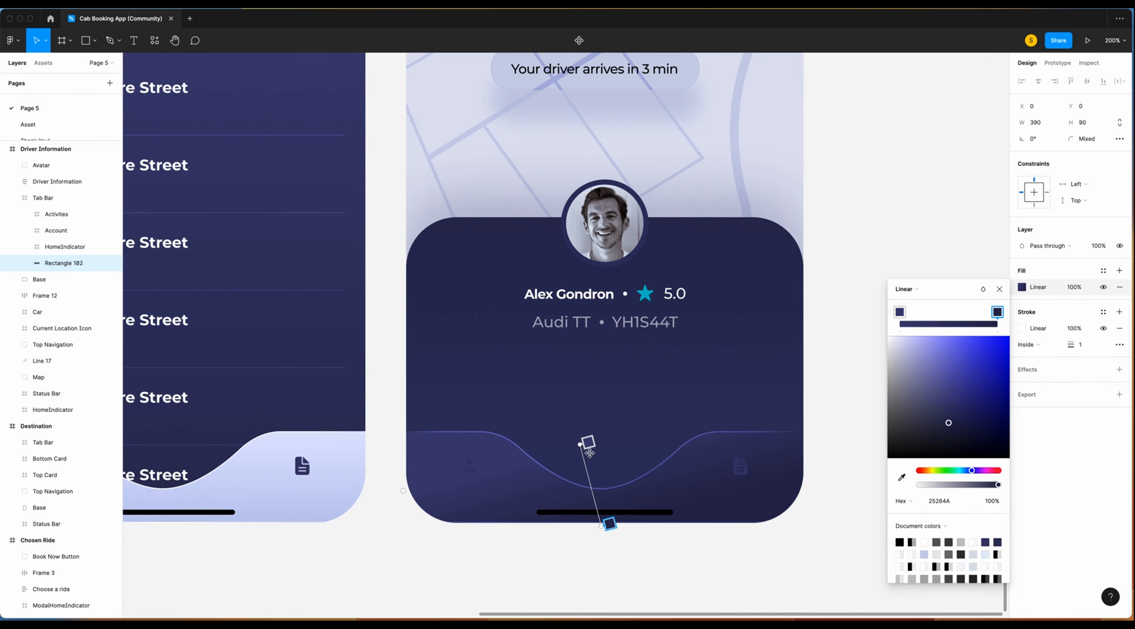
Make the home indicator bar white FFFFFF at 60% fill opacity.
{"action": "left_click", "coordinate": [605, 513]}
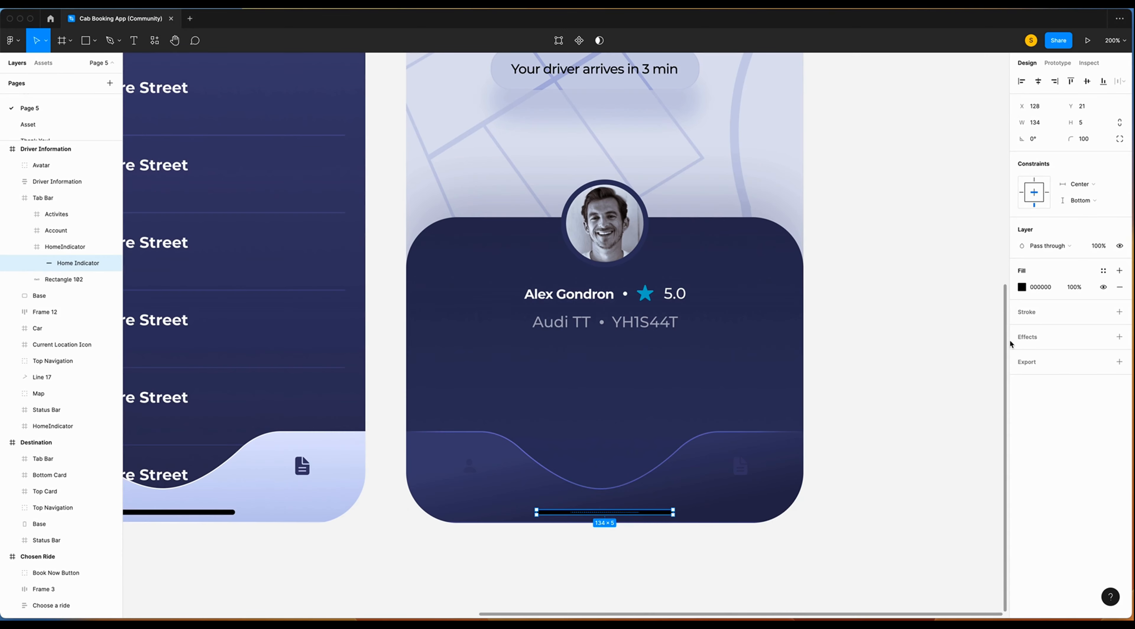
{"action": "left_click", "coordinate": [1023, 287]}
{"action": "type", "text": "FFFFFF"}
{"action": "key", "text": "Return"}
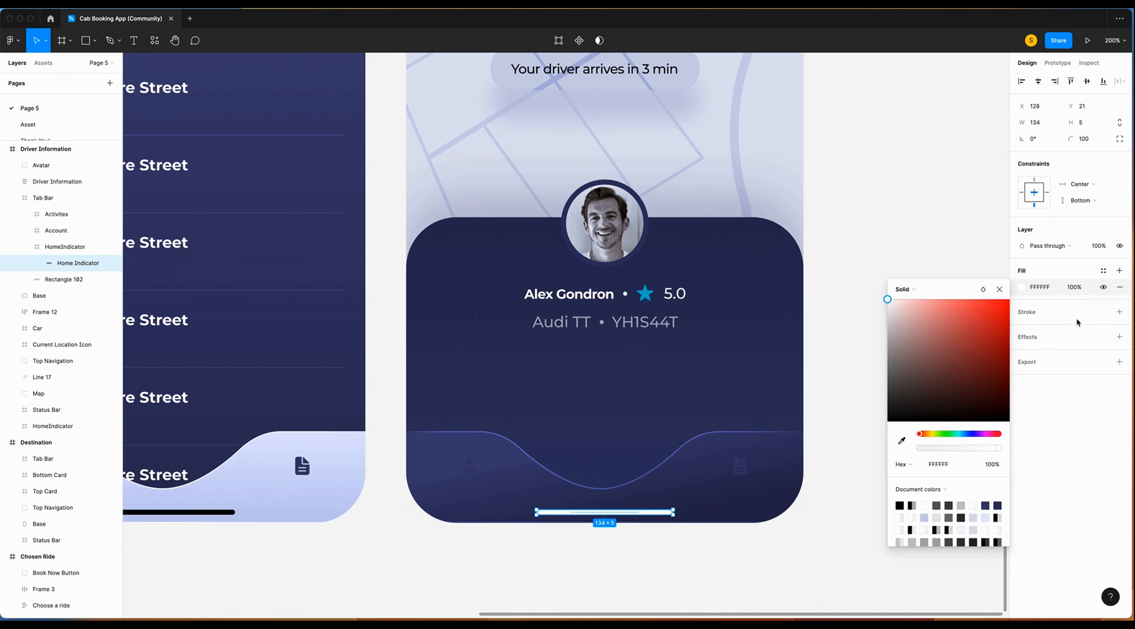
{"action": "left_click", "coordinate": [1074, 287]}
{"action": "type", "text": "60"}
{"action": "key", "text": "Return"}
{"action": "left_click", "coordinate": [927, 484]}
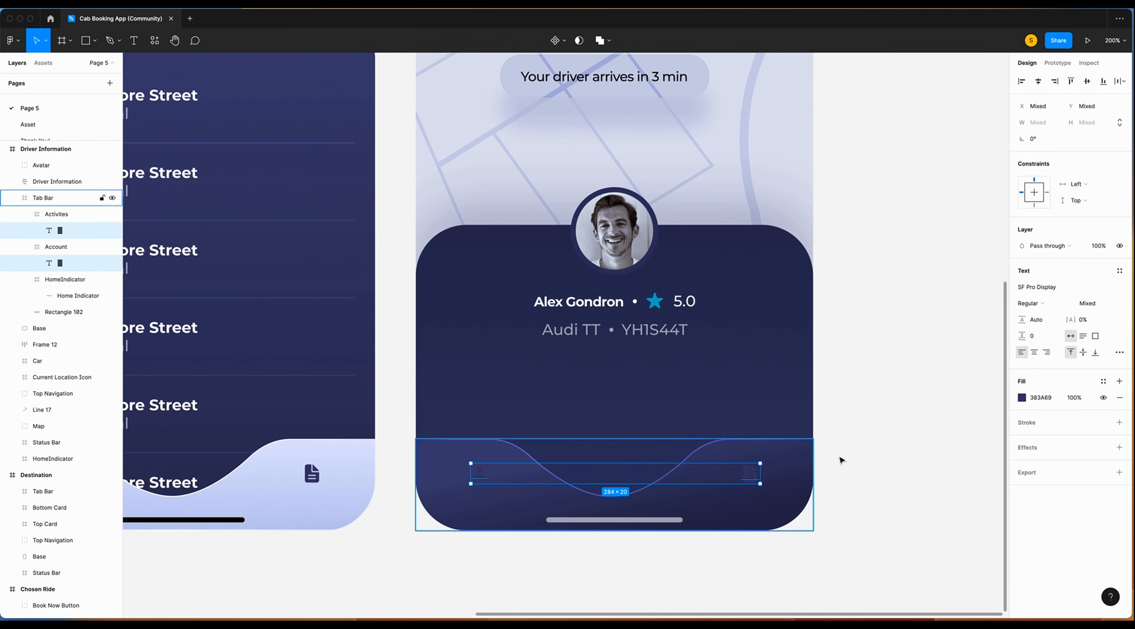
{"action": "left_click", "coordinate": [880, 469]}
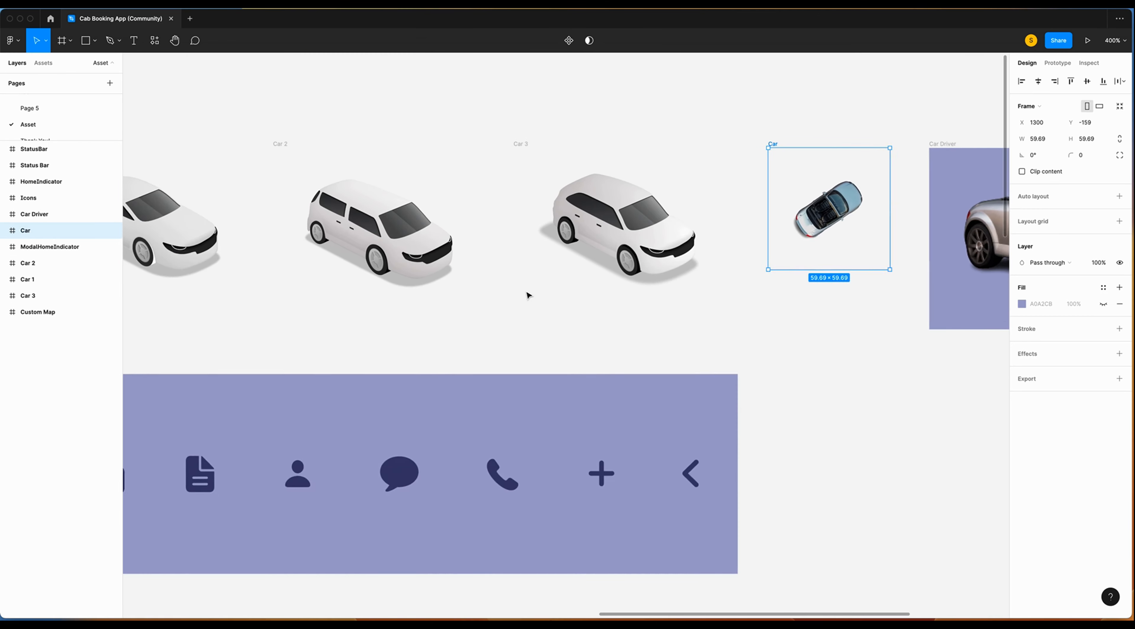
Copy the chat and phone icons from the assets and replace the tab bar's person icon with the phone.
{"action": "scroll", "coordinate": [550, 297], "scroll_direction": "down", "scroll_amount": 2}
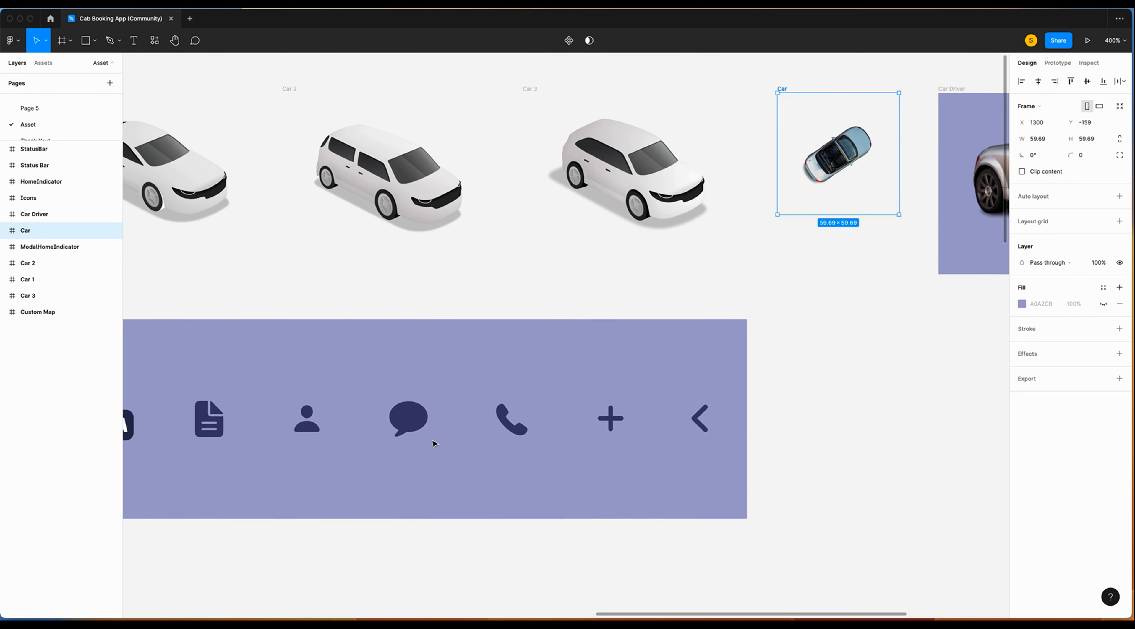
{"action": "left_click", "coordinate": [408, 419]}
{"action": "left_click", "coordinate": [514, 429], "text": "shift"}
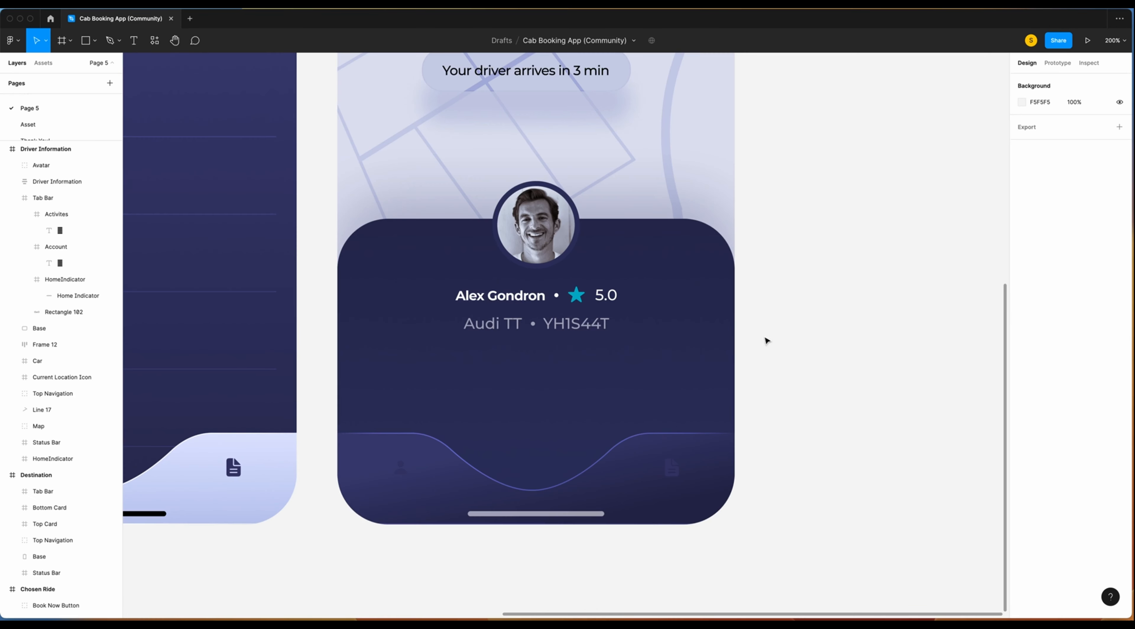
{"action": "key", "text": "ctrl+v"}
{"action": "left_click", "coordinate": [844, 350]}
{"action": "left_click_drag", "start_coordinate": [844, 350], "coordinate": [405, 476]}
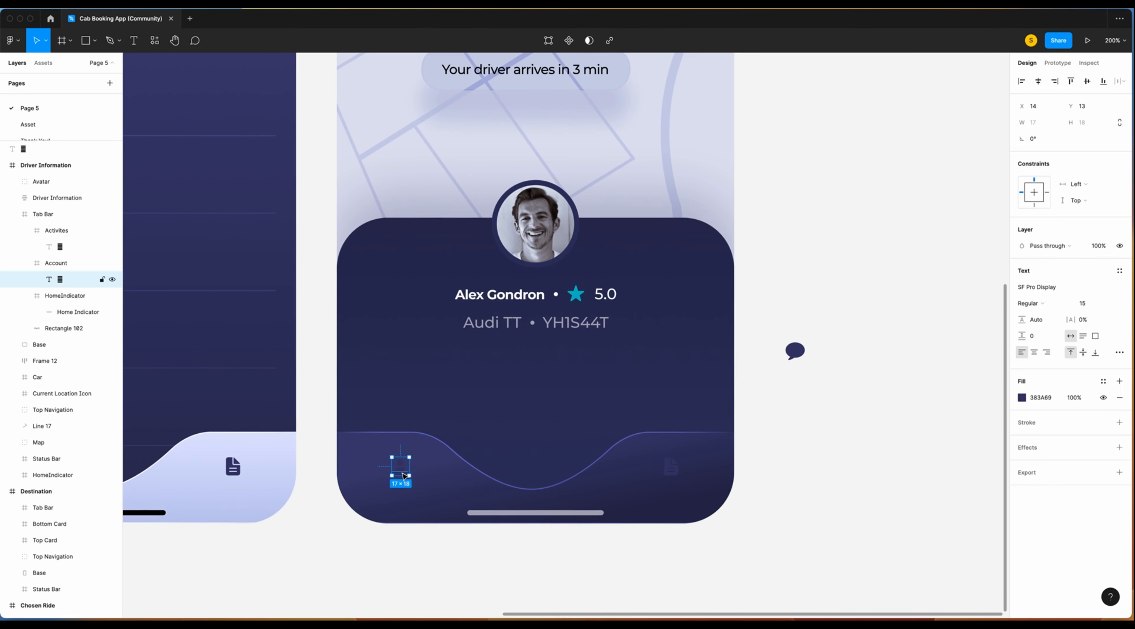
{"action": "right_click", "coordinate": [405, 476]}
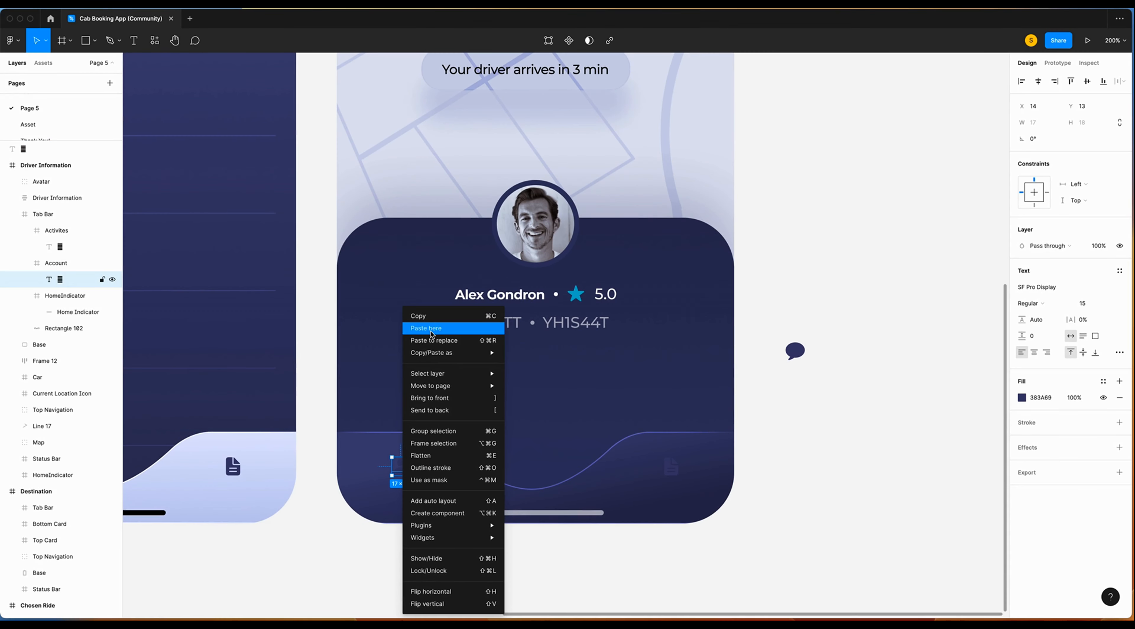
{"action": "left_click", "coordinate": [441, 346]}
{"action": "left_click", "coordinate": [910, 432]}
Replace the tab bar's document icon with the chat bubble and delete the stray copy.
{"action": "right_click", "coordinate": [798, 352]}
{"action": "left_click", "coordinate": [814, 329]}
{"action": "key", "text": "Delete"}
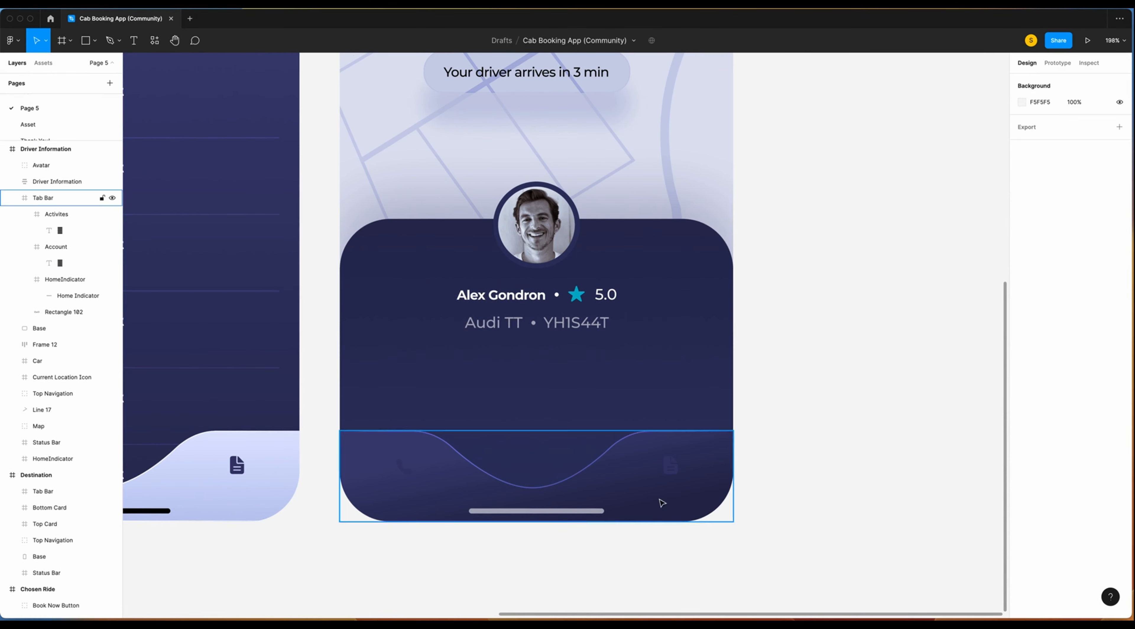
{"action": "left_click", "coordinate": [671, 466], "text": "super"}
{"action": "right_click", "coordinate": [671, 467]}
Make both new tab bar icons white at 60% opacity, then return to the Asset page.
{"action": "left_click", "coordinate": [711, 340]}
{"action": "left_click", "coordinate": [402, 466], "text": "super"}
{"action": "left_click", "coordinate": [674, 465], "text": "shift+super"}
{"action": "left_click", "coordinate": [1024, 398]}
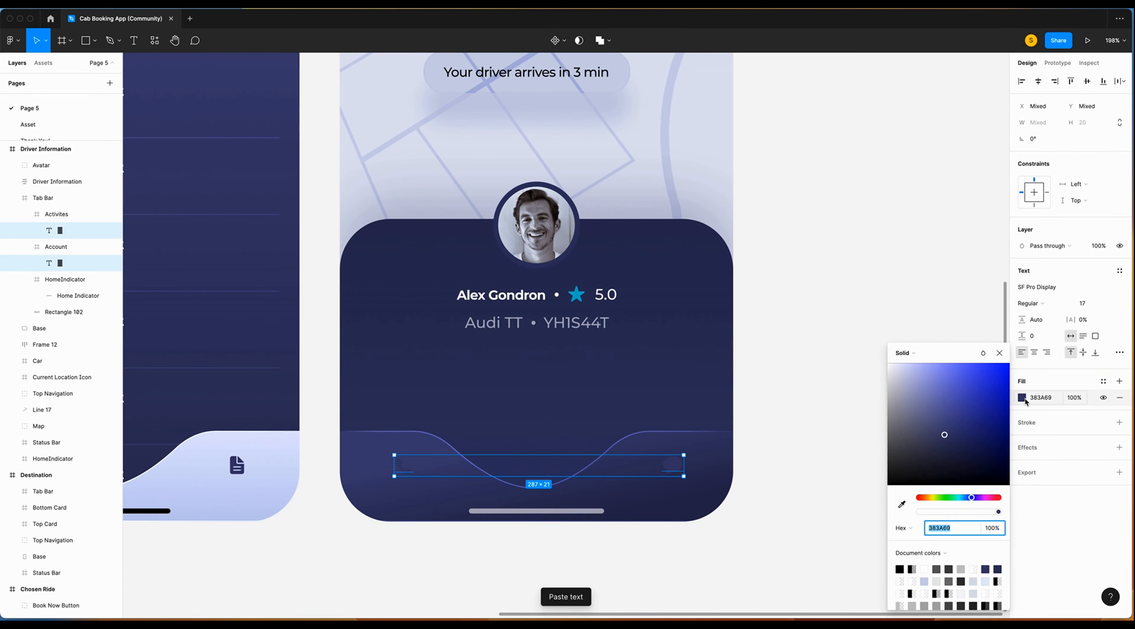
{"action": "left_click_drag", "start_coordinate": [945, 435], "coordinate": [841, 199]}
{"action": "left_click", "coordinate": [992, 528]}
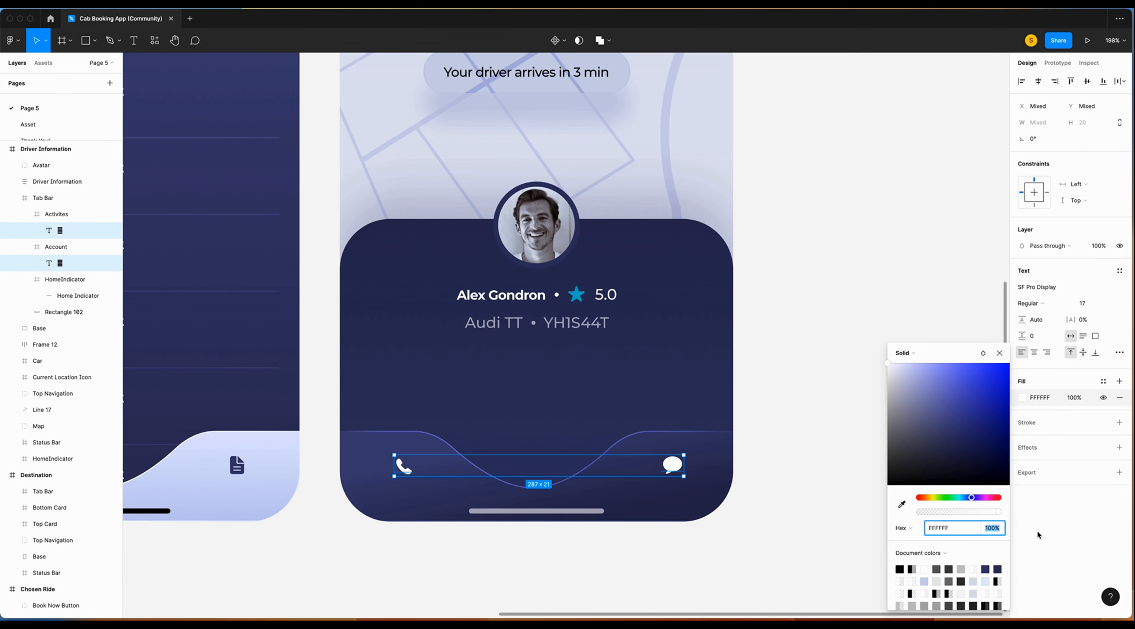
{"action": "key", "text": "Return"}
{"action": "left_click", "coordinate": [881, 426]}
{"action": "scroll", "coordinate": [693, 365], "scroll_direction": "left", "scroll_amount": 2}
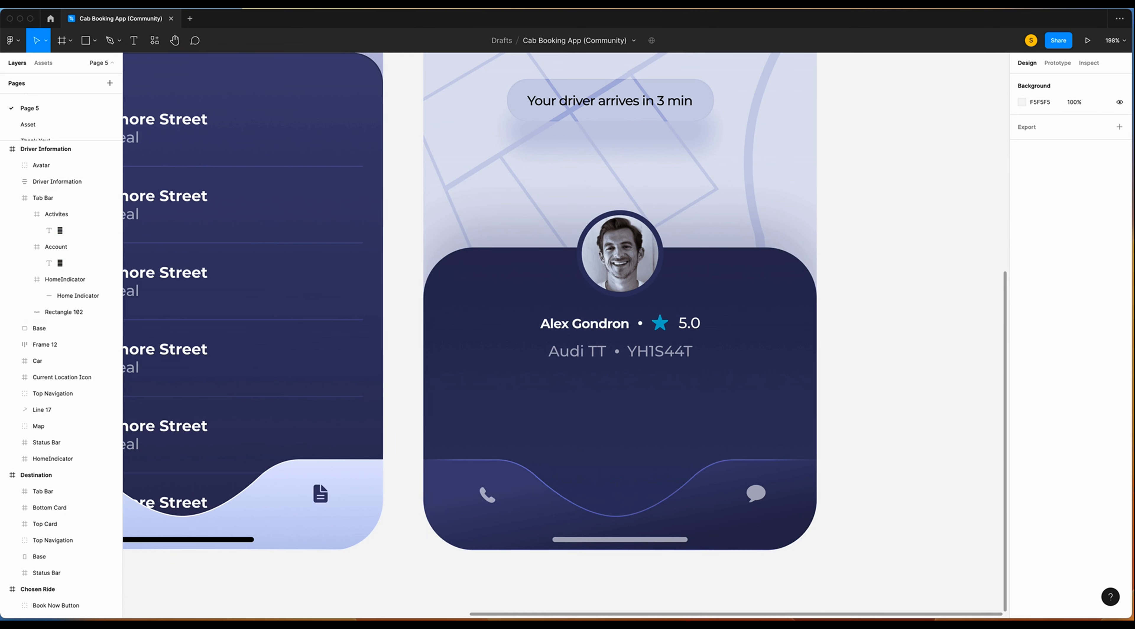
{"action": "left_click", "coordinate": [28, 124]}
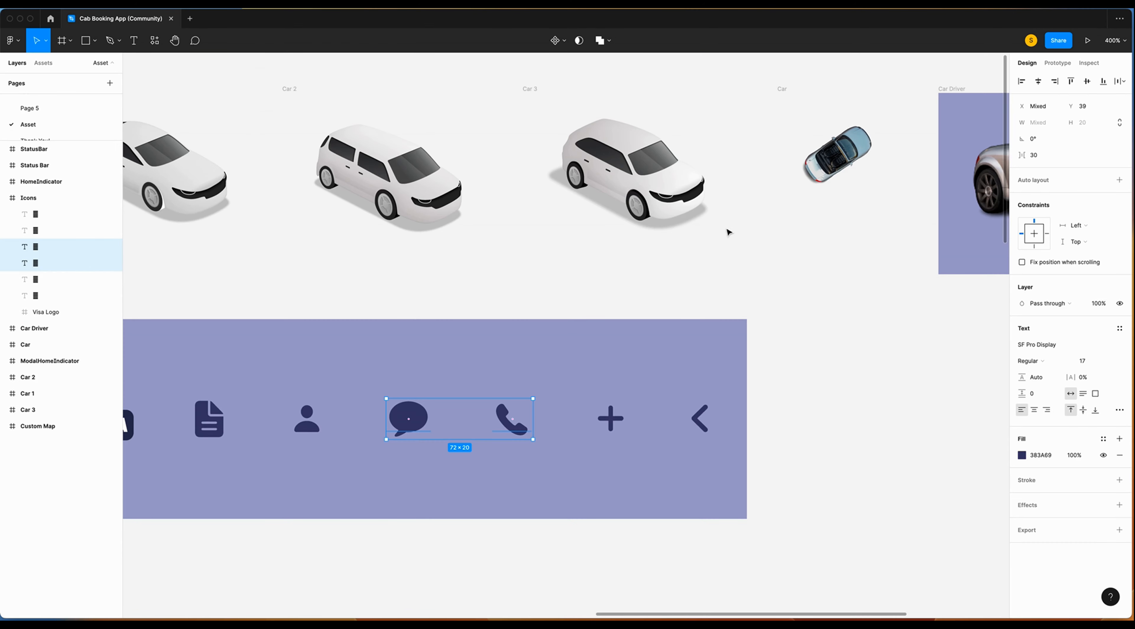
Paste the Car Driver image onto the driver card, remove its purple fill, and place it below the details.
{"action": "scroll", "coordinate": [808, 271], "scroll_direction": "right", "scroll_amount": 5}
{"action": "left_click", "coordinate": [807, 259]}
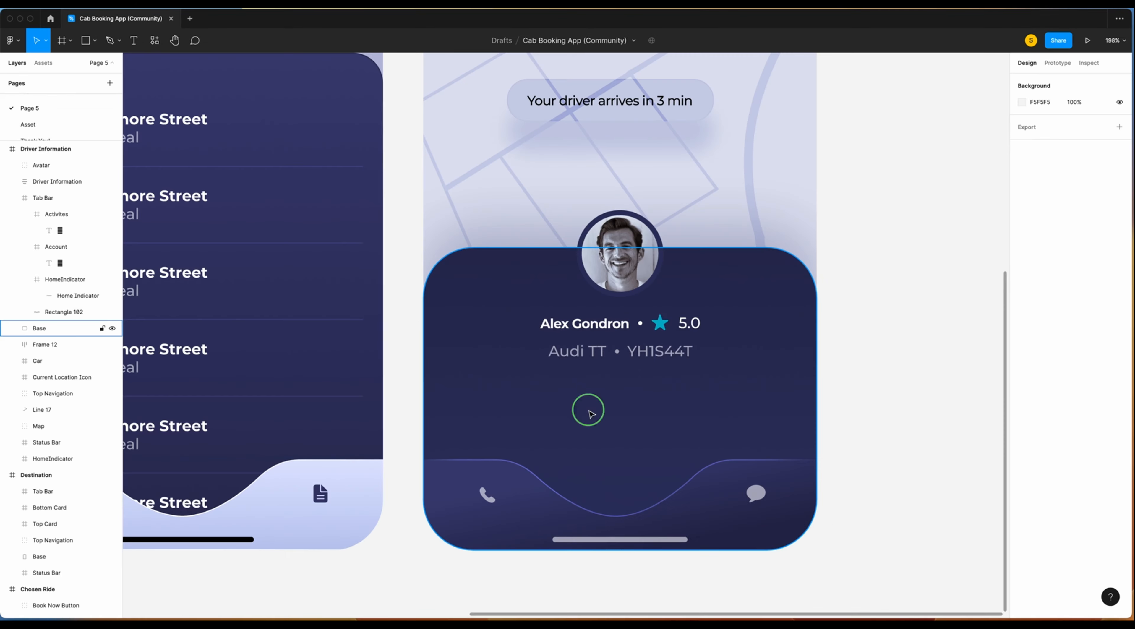
{"action": "right_click", "coordinate": [590, 413]}
{"action": "left_click", "coordinate": [626, 327]}
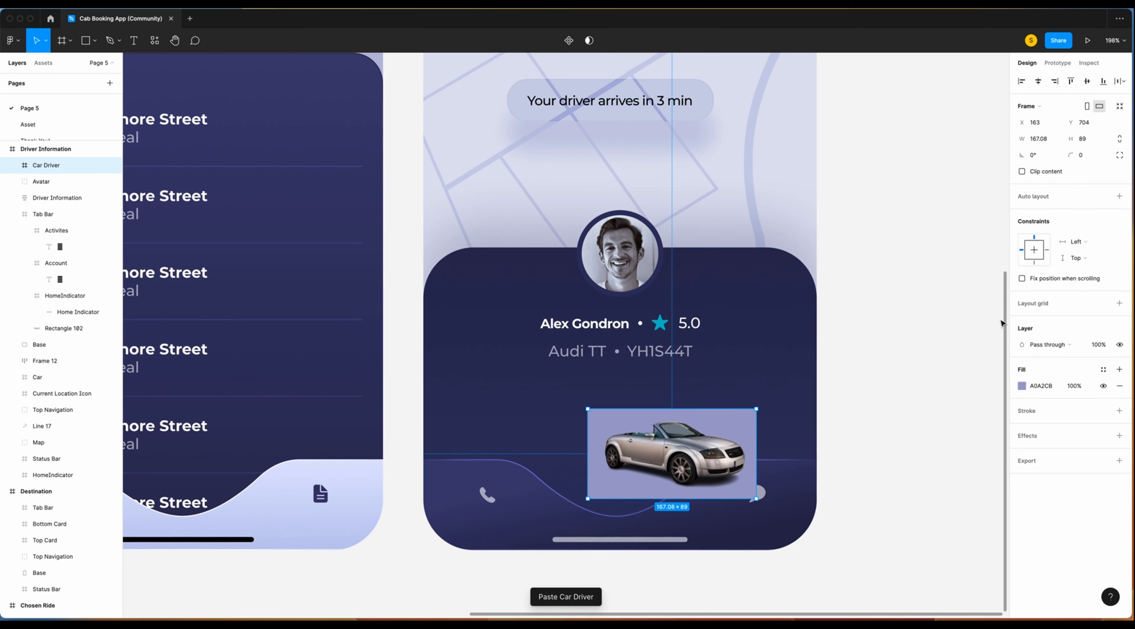
{"action": "left_click", "coordinate": [1120, 387]}
{"action": "left_click_drag", "start_coordinate": [698, 463], "coordinate": [633, 448]}
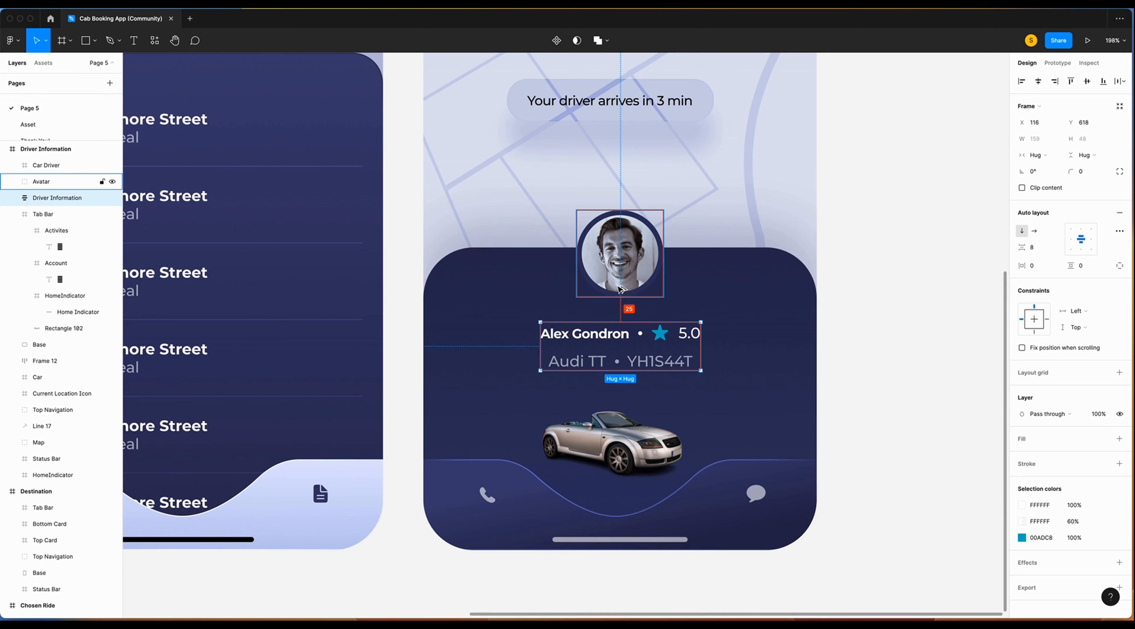
Move the driver's avatar up slightly on the card.
{"action": "key", "text": "Up"}
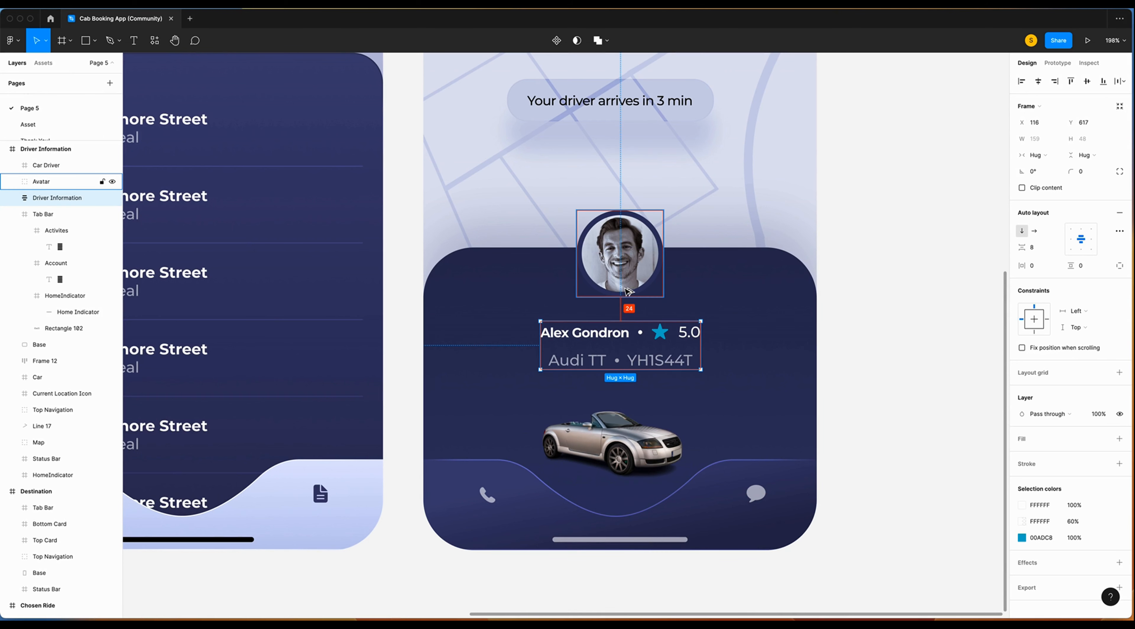
{"action": "scroll", "coordinate": [635, 308], "scroll_direction": "up", "scroll_amount": 3}
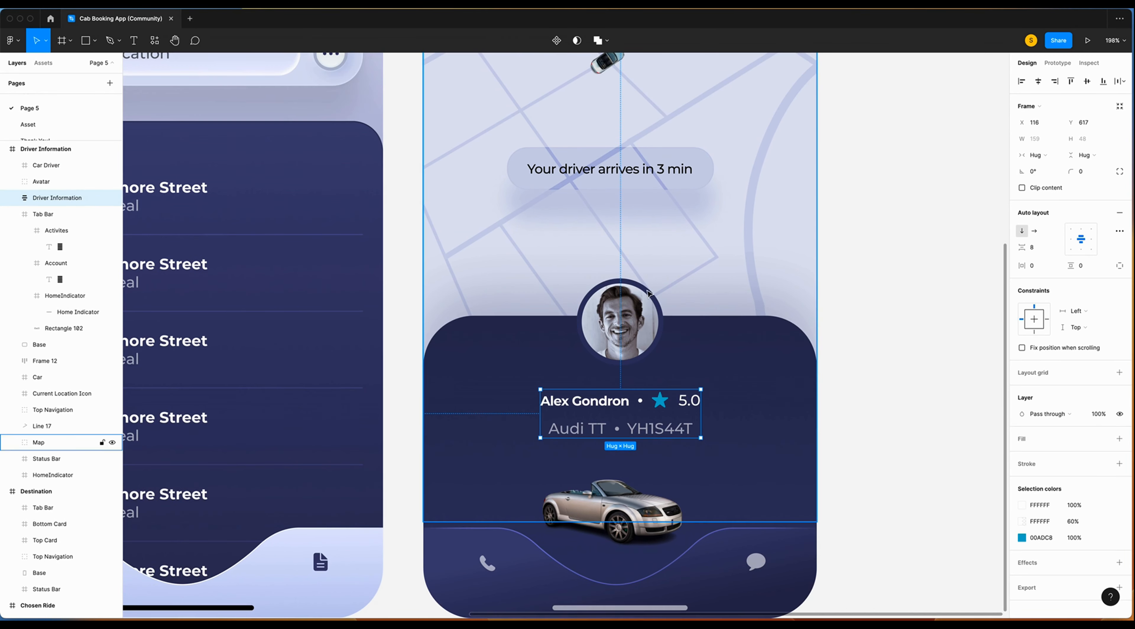
{"action": "left_click", "coordinate": [644, 326]}
{"action": "left_click_drag", "start_coordinate": [639, 340], "coordinate": [639, 332]}
{"action": "scroll", "coordinate": [639, 332], "scroll_direction": "up", "scroll_amount": 5}
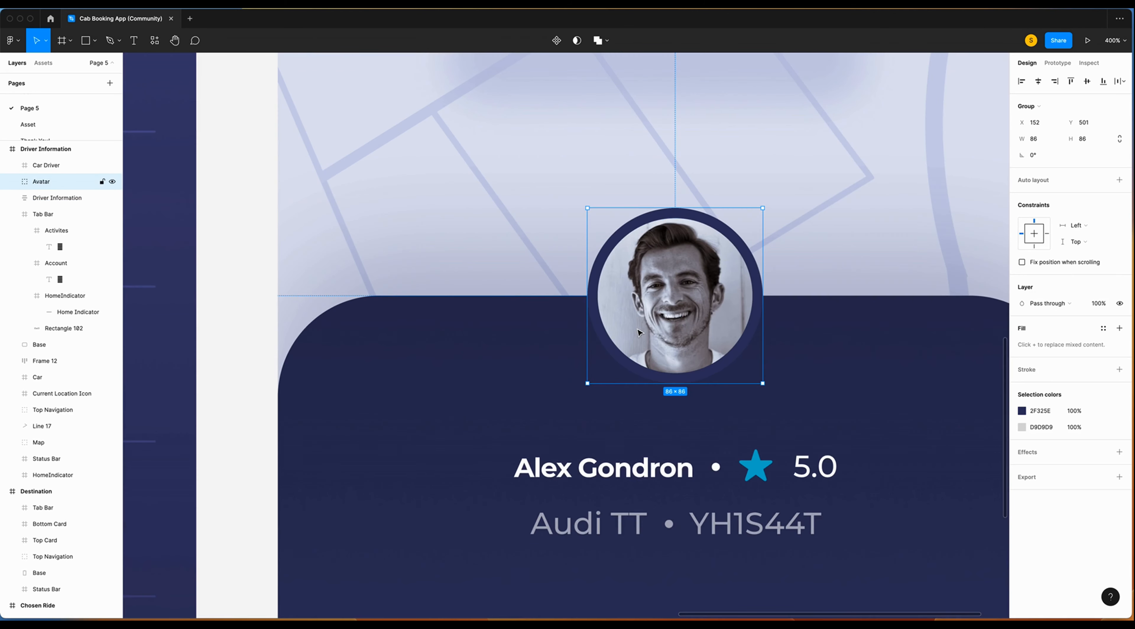
{"action": "scroll", "coordinate": [639, 333], "scroll_direction": "right", "scroll_amount": 2}
{"action": "scroll", "coordinate": [640, 333], "scroll_direction": "up", "scroll_amount": 5}
{"action": "scroll", "coordinate": [617, 326], "scroll_direction": "right", "scroll_amount": 3}
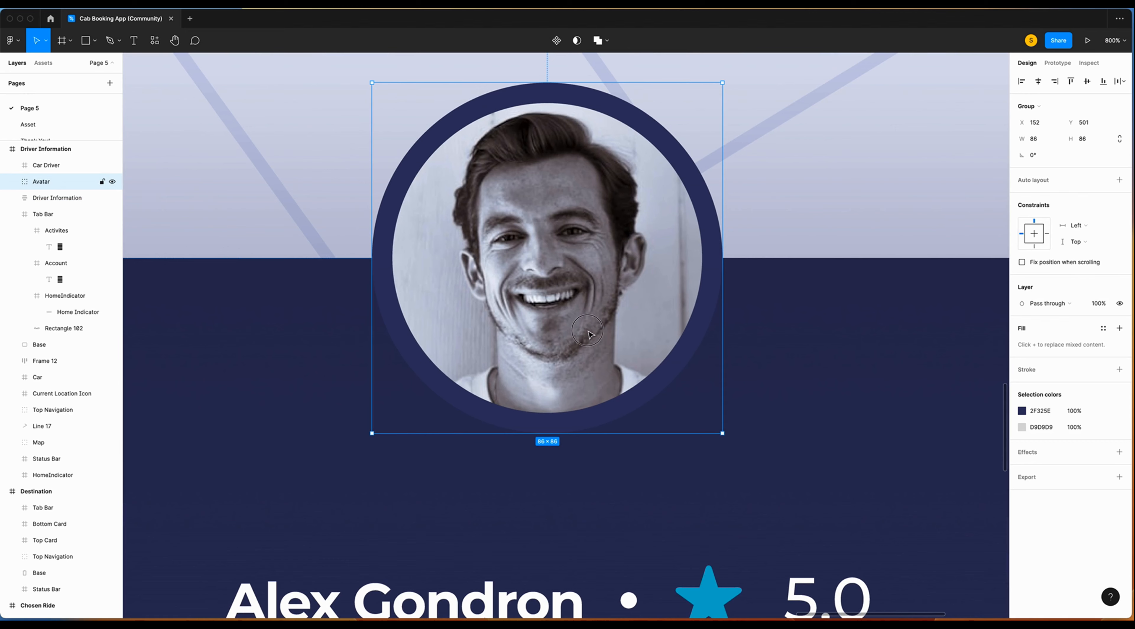
{"action": "mouse_move", "coordinate": [591, 328]}
{"action": "left_mouse_down"}
{"action": "mouse_move", "coordinate": [590, 307]}
{"action": "mouse_move", "coordinate": [590, 337]}
{"action": "left_mouse_up"}
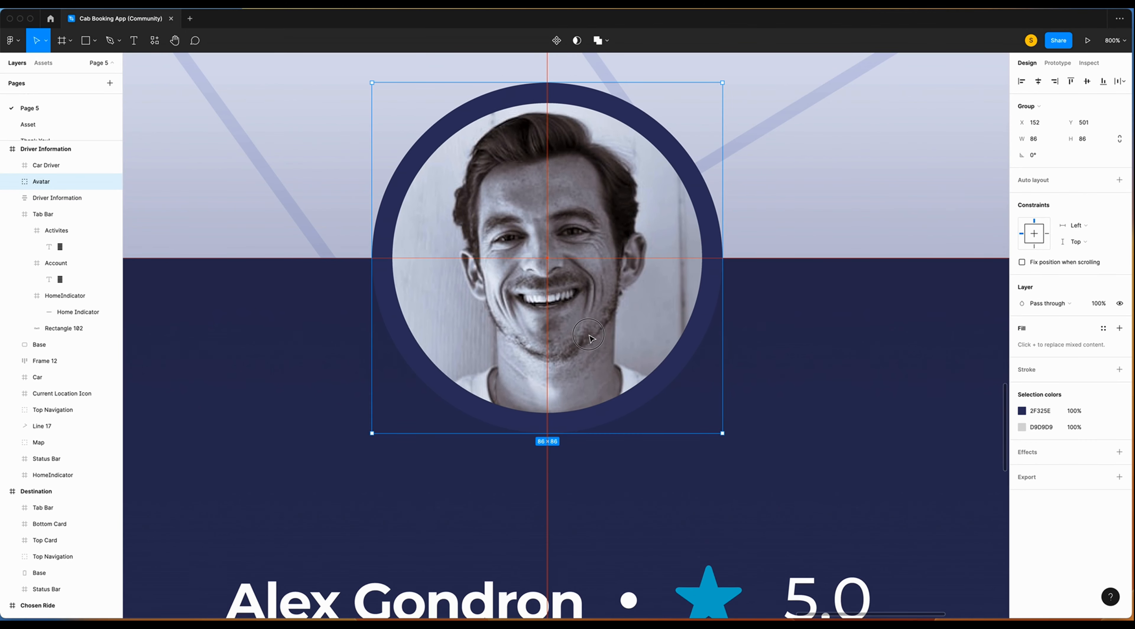
Nudge the driver name and car details block upward.
{"action": "scroll", "coordinate": [591, 337], "scroll_direction": "down", "scroll_amount": 5}
{"action": "left_click", "coordinate": [540, 469]}
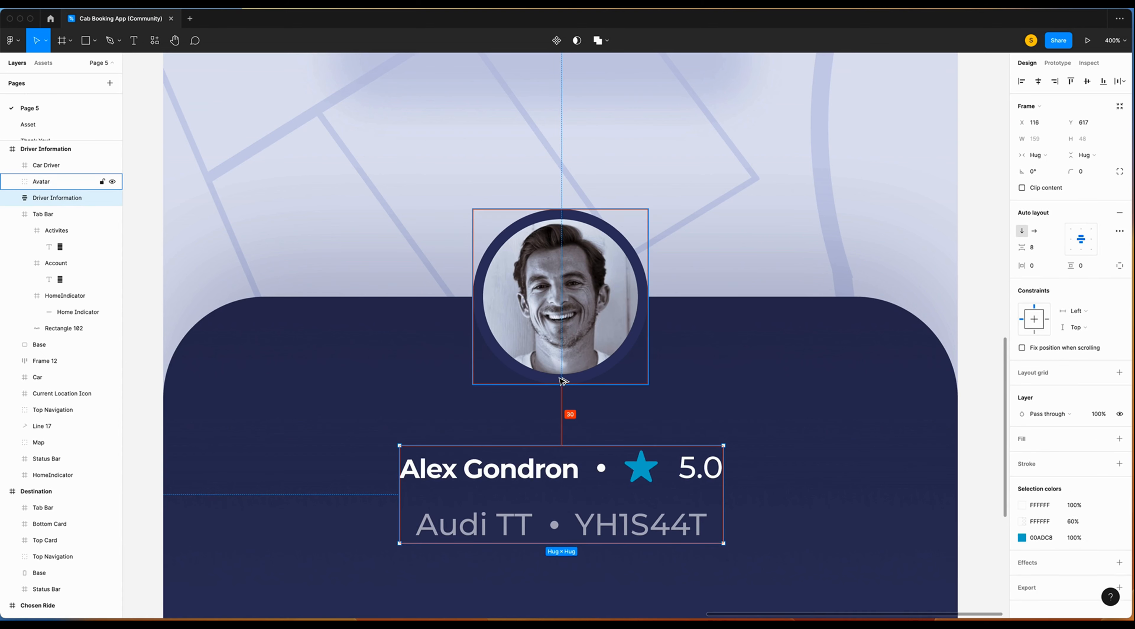
{"action": "key", "text": "Up"}
{"action": "key", "text": "Up"}
{"action": "key", "text": "Up"}
{"action": "key", "text": "alt"}
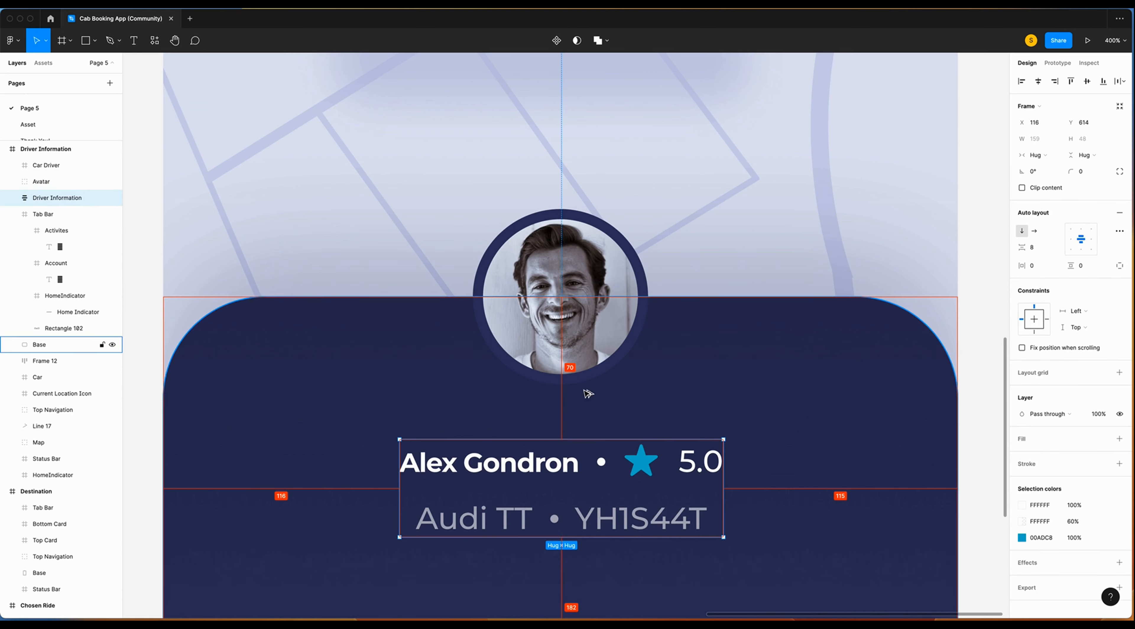
{"action": "key", "text": "Up"}
{"action": "key", "text": "Up"}
{"action": "key", "text": "Up"}
{"action": "scroll", "coordinate": [581, 387], "scroll_direction": "down", "scroll_amount": 10}
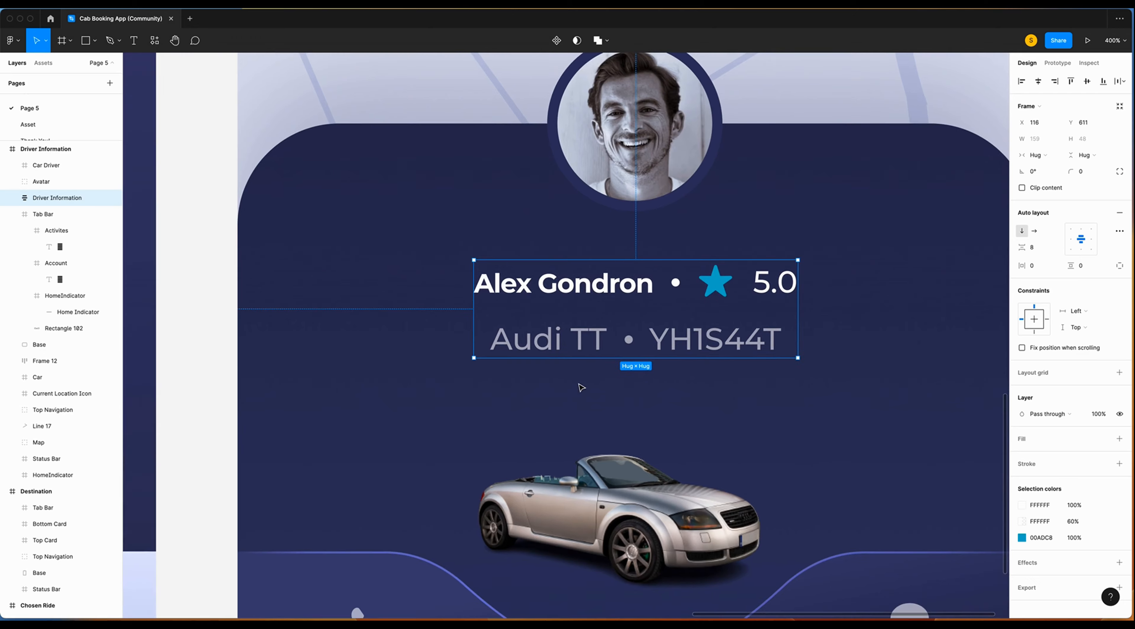
{"action": "left_click", "coordinate": [894, 495]}
{"action": "scroll", "coordinate": [893, 494], "scroll_direction": "left", "scroll_amount": 5}
{"action": "scroll", "coordinate": [894, 494], "scroll_direction": "up", "scroll_amount": 2}
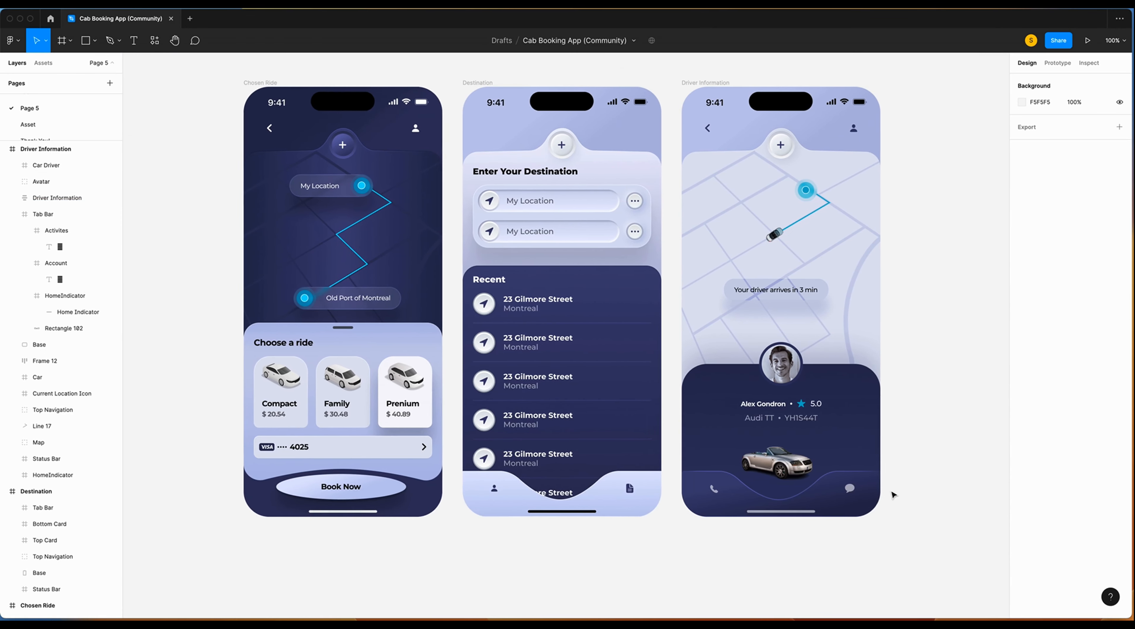
{"action": "scroll", "coordinate": [816, 353], "scroll_direction": "up", "scroll_amount": 5}
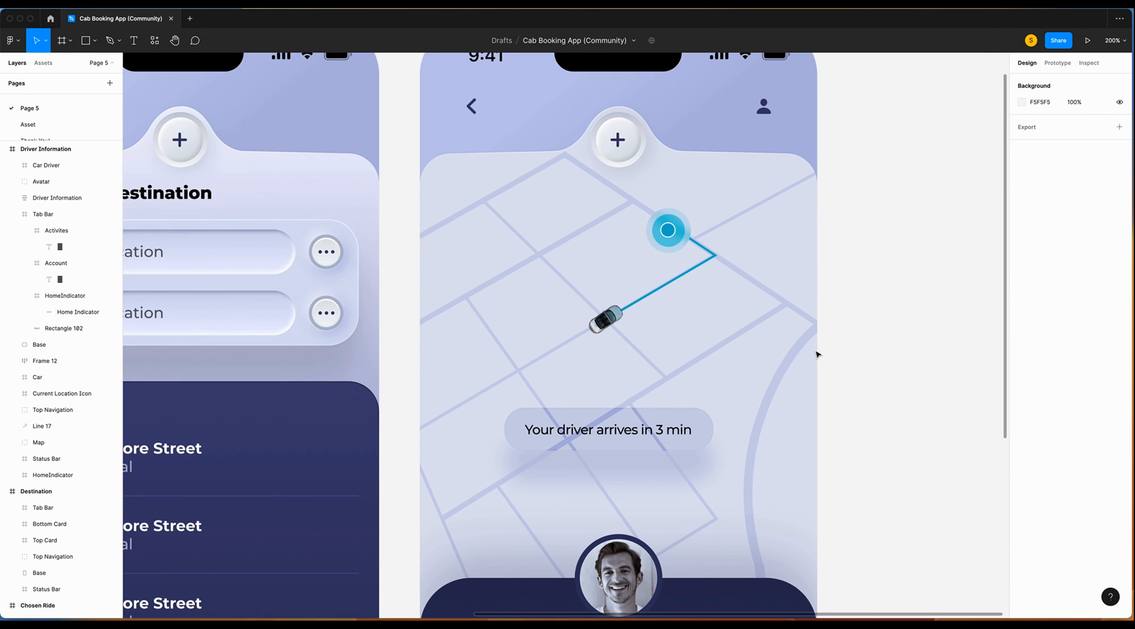
{"action": "scroll", "coordinate": [816, 352], "scroll_direction": "up", "scroll_amount": 1}
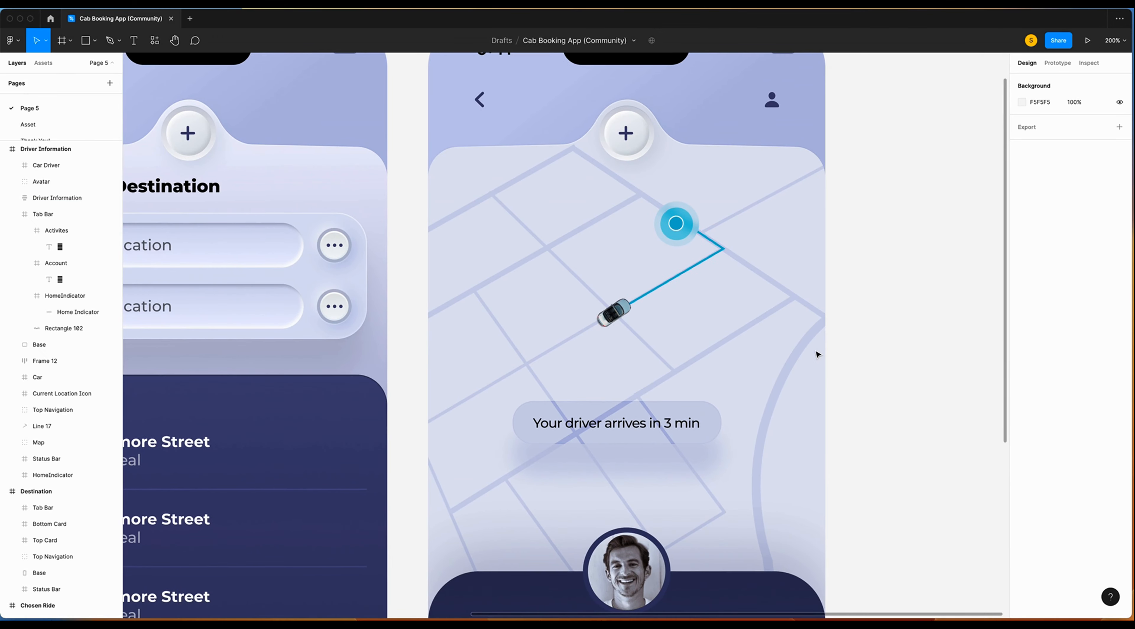
{"action": "scroll", "coordinate": [816, 354], "scroll_direction": "up", "scroll_amount": 5}
{"action": "scroll", "coordinate": [816, 354], "scroll_direction": "down", "scroll_amount": 3}
{"action": "scroll", "coordinate": [816, 354], "scroll_direction": "right", "scroll_amount": 3}
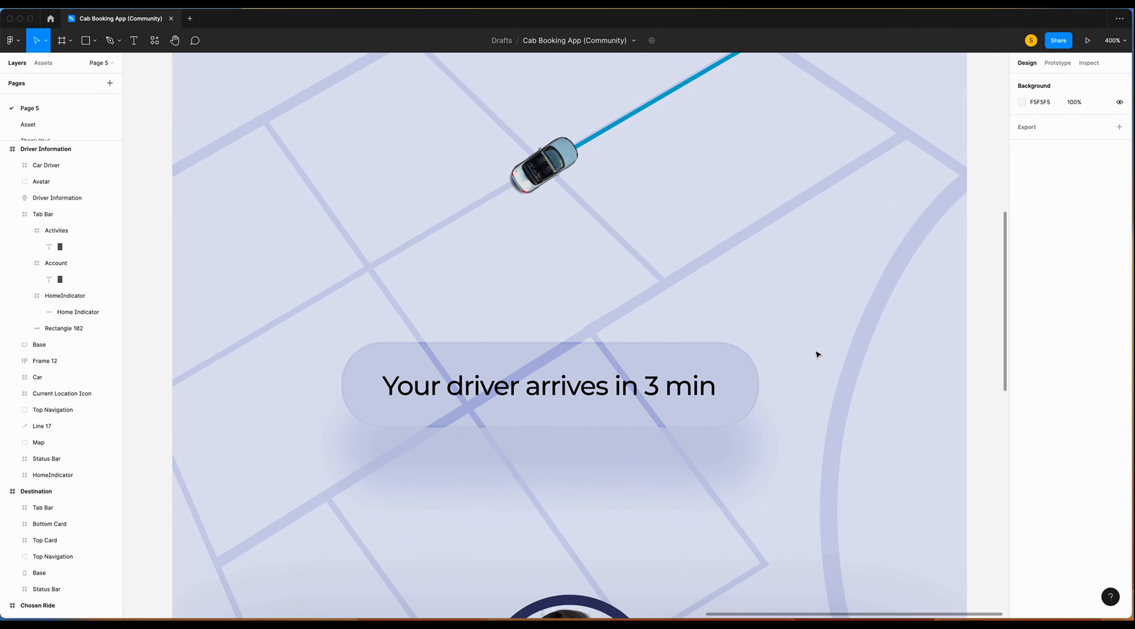
{"action": "scroll", "coordinate": [815, 353], "scroll_direction": "down", "scroll_amount": 1}
Add a background blur effect of 20 to the 'Your driver arrives in 3 min' pill.
{"action": "left_click", "coordinate": [733, 353]}
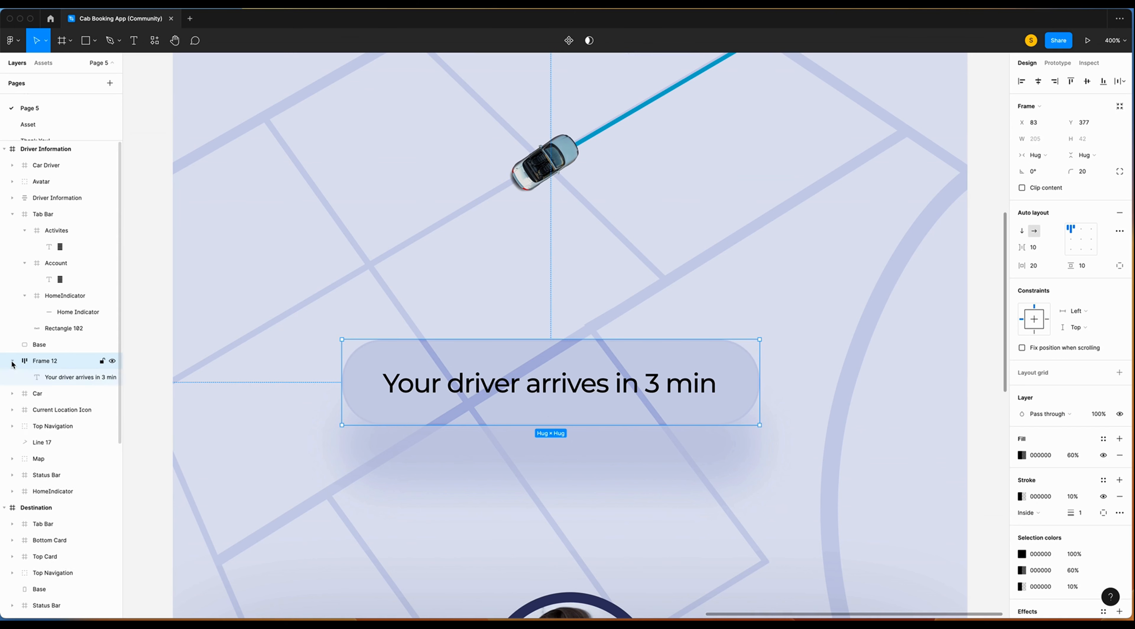
{"action": "scroll", "coordinate": [1108, 441], "scroll_direction": "down", "scroll_amount": 3}
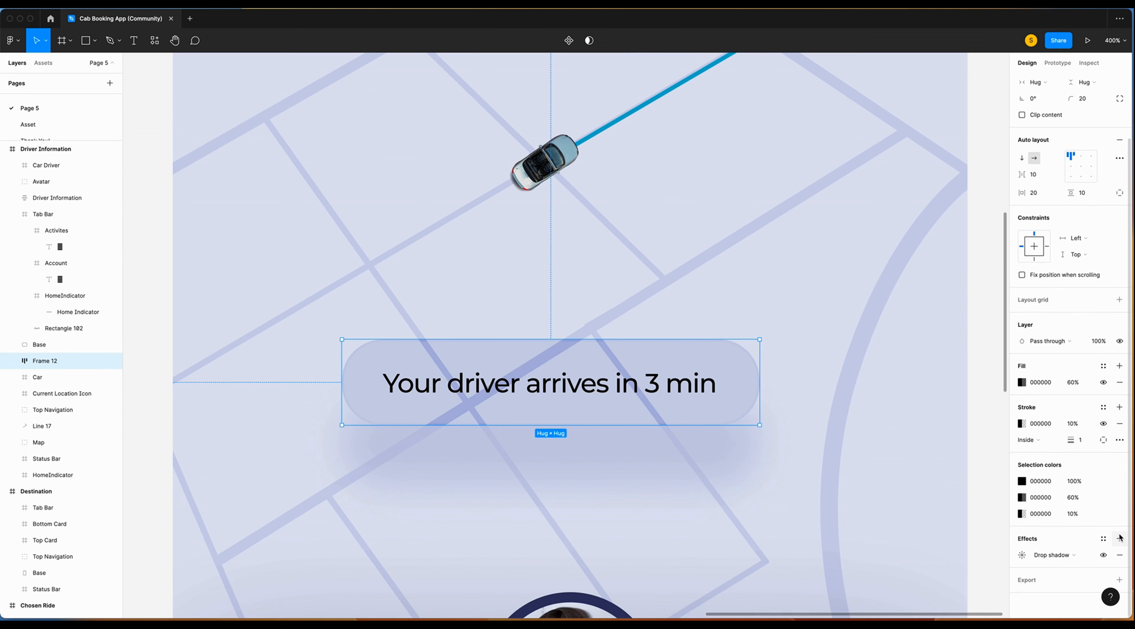
{"action": "left_click", "coordinate": [1120, 539]}
{"action": "left_click", "coordinate": [1051, 555]}
{"action": "left_click", "coordinate": [1060, 578]}
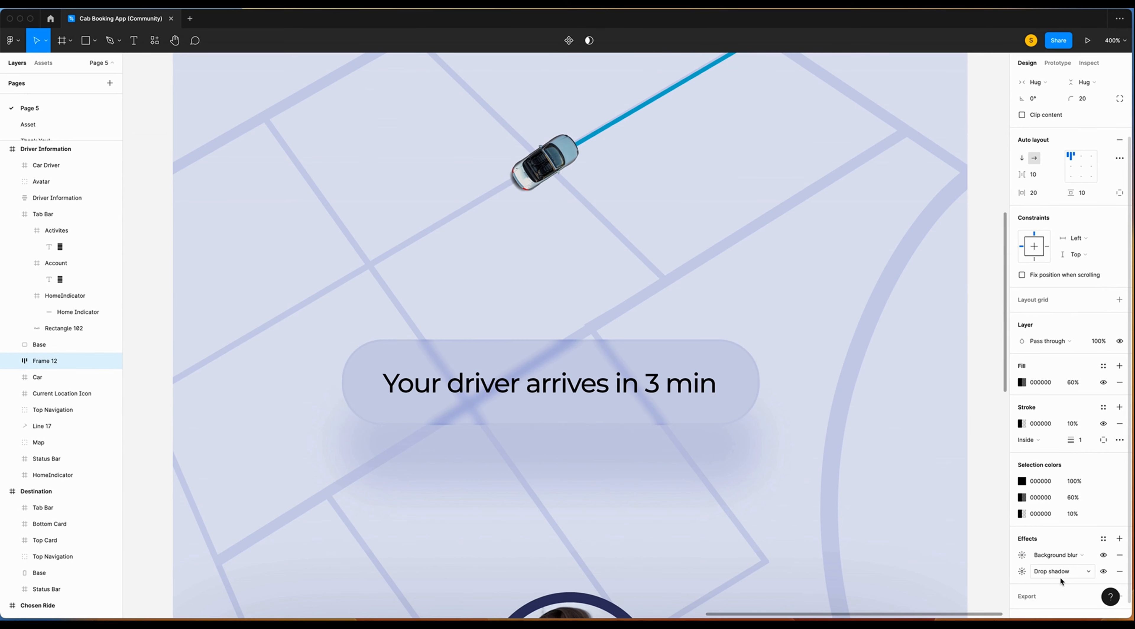
{"action": "left_click", "coordinate": [1023, 554]}
{"action": "key", "text": "Return"}
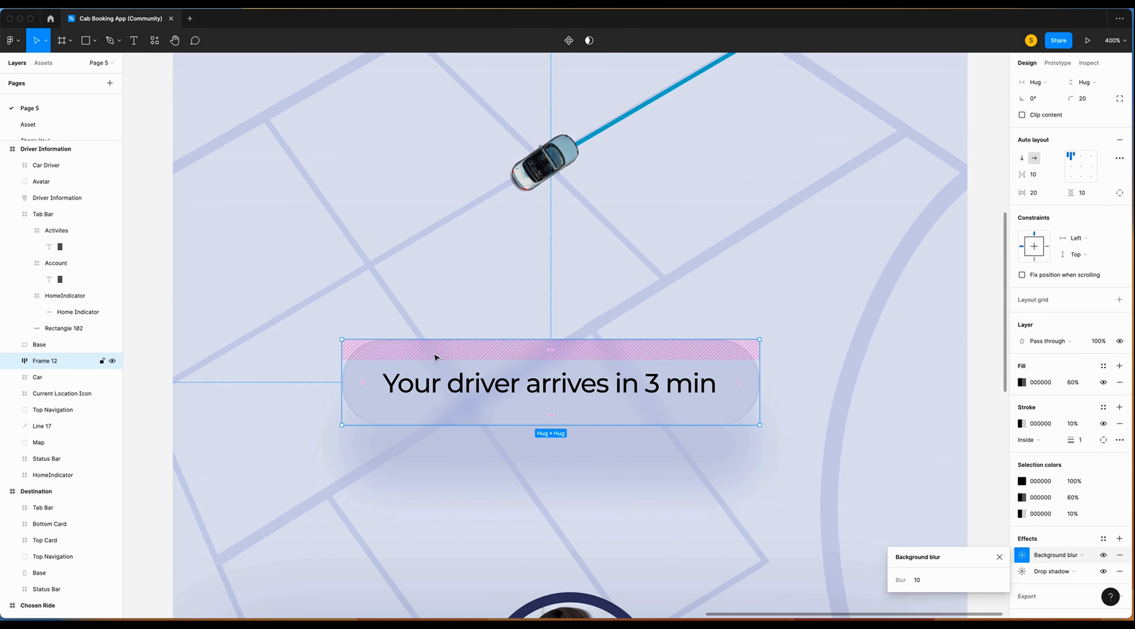
{"action": "left_click", "coordinate": [920, 584]}
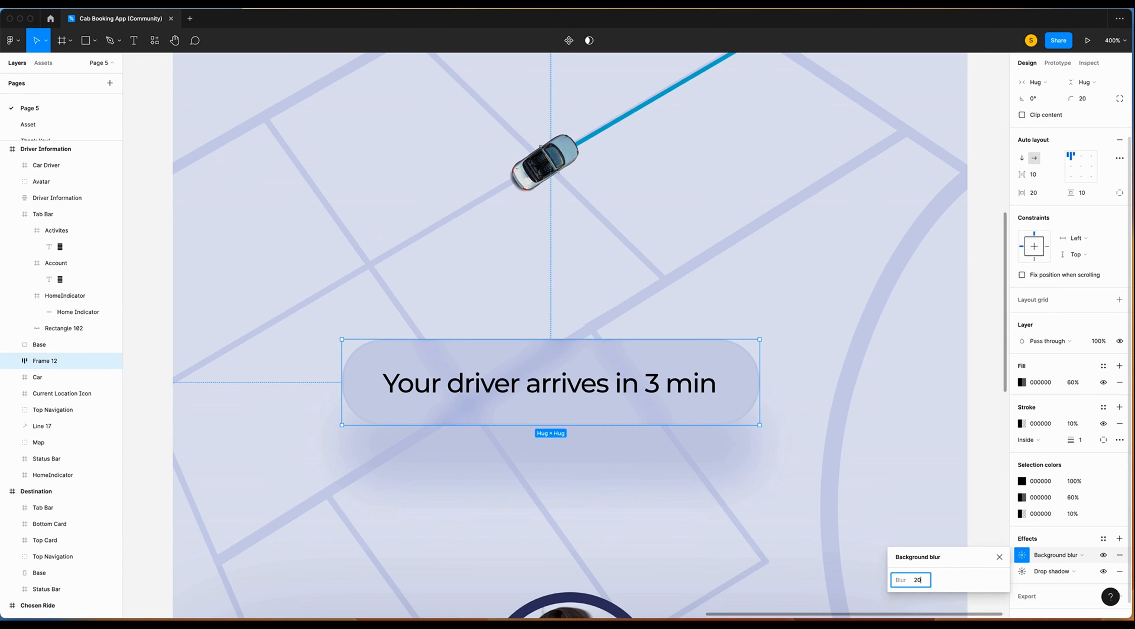
{"action": "key", "text": "Return"}
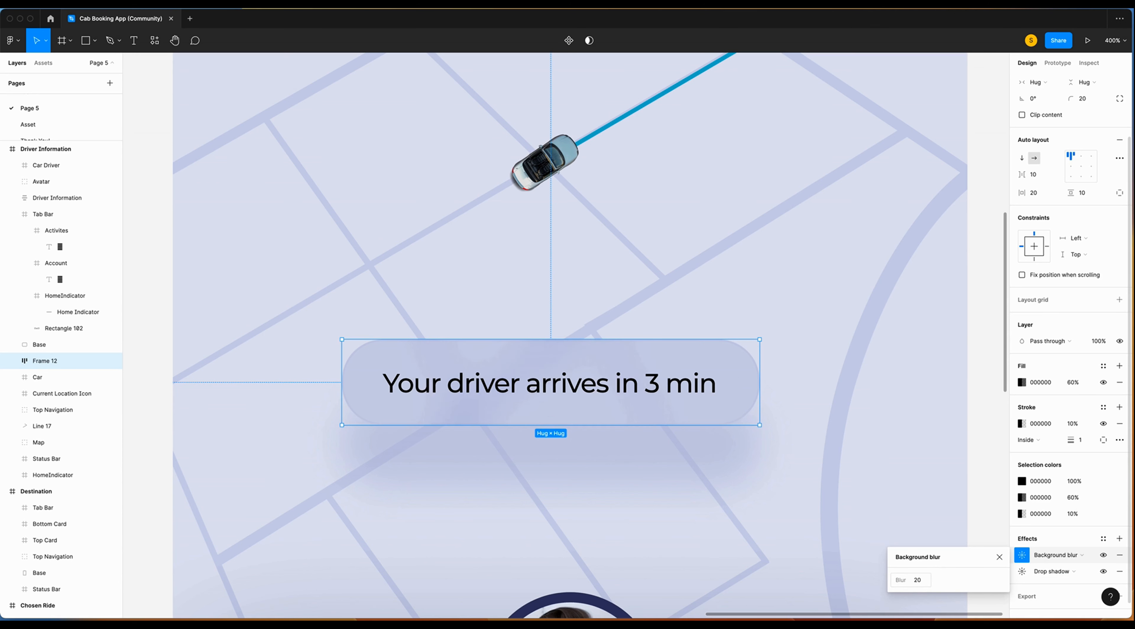
{"action": "left_click", "coordinate": [925, 480]}
{"action": "scroll", "coordinate": [797, 400], "scroll_direction": "up", "scroll_amount": 2}
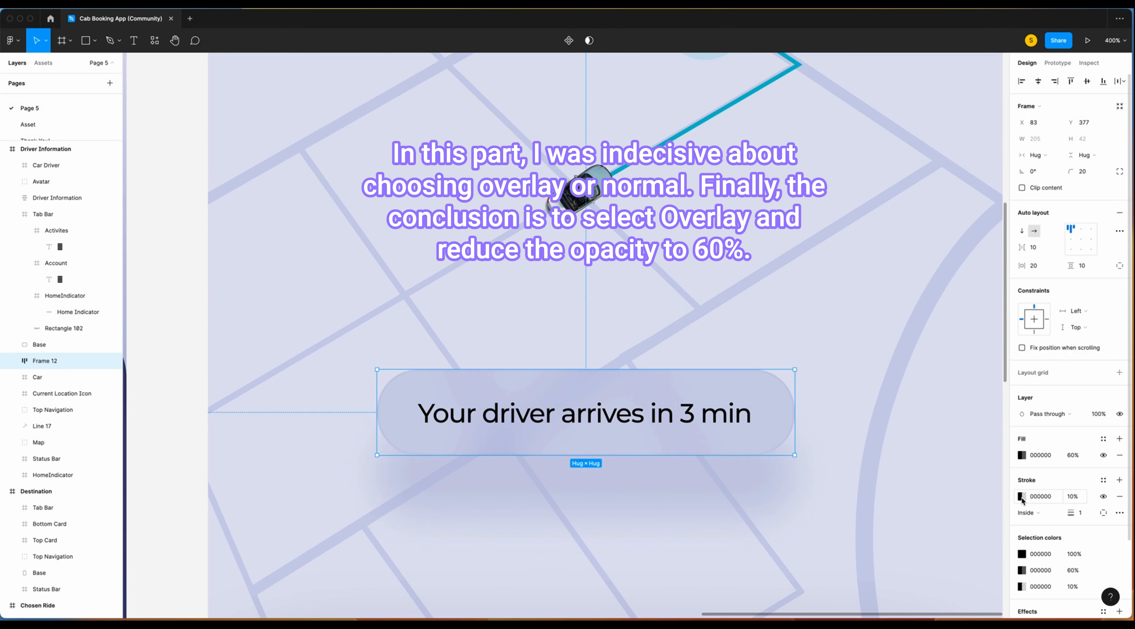
Review the pill stroke's blend mode, keeping it on Overlay, while adjusting its opacity.
{"action": "left_click", "coordinate": [1021, 498]}
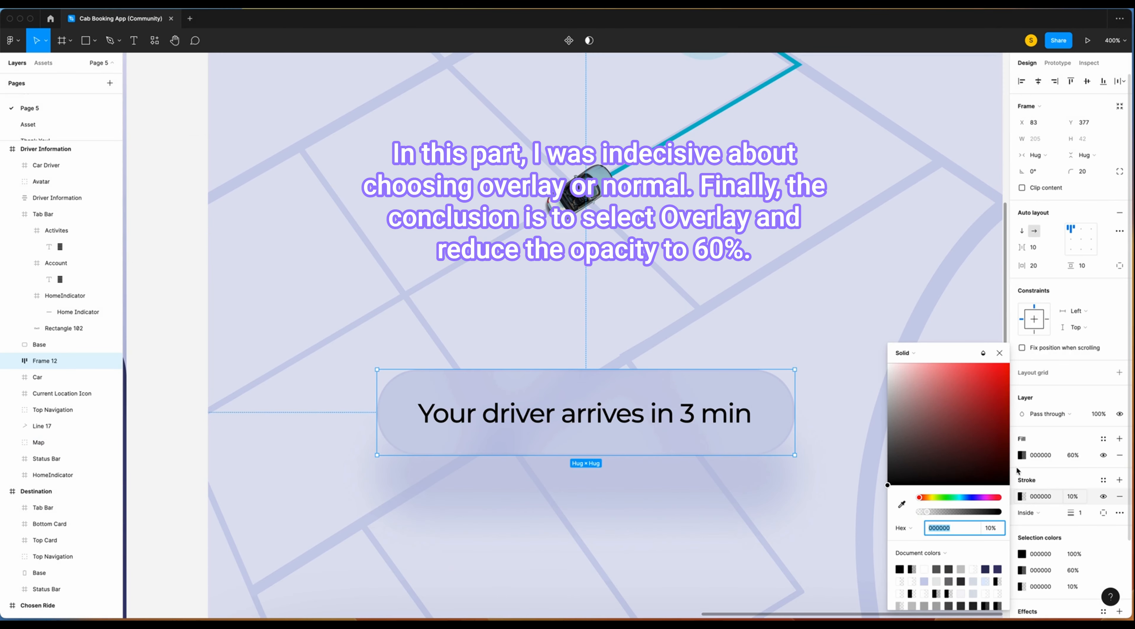
{"action": "left_click", "coordinate": [983, 354]}
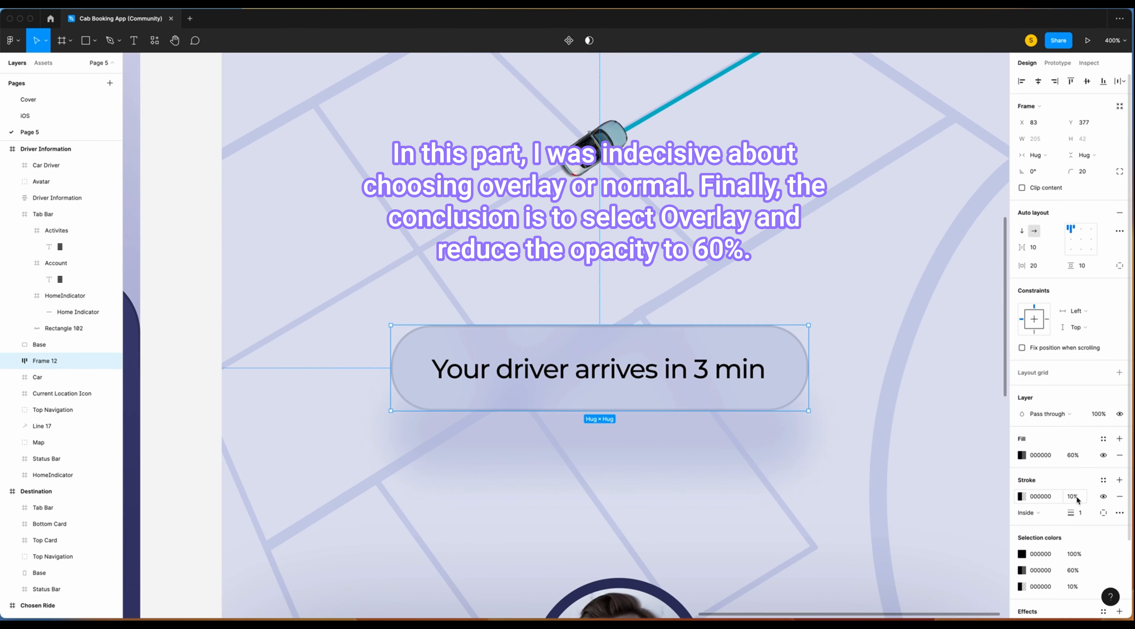
{"action": "left_click", "coordinate": [1081, 498]}
{"action": "type", "text": "100"}
{"action": "left_click", "coordinate": [1022, 497]}
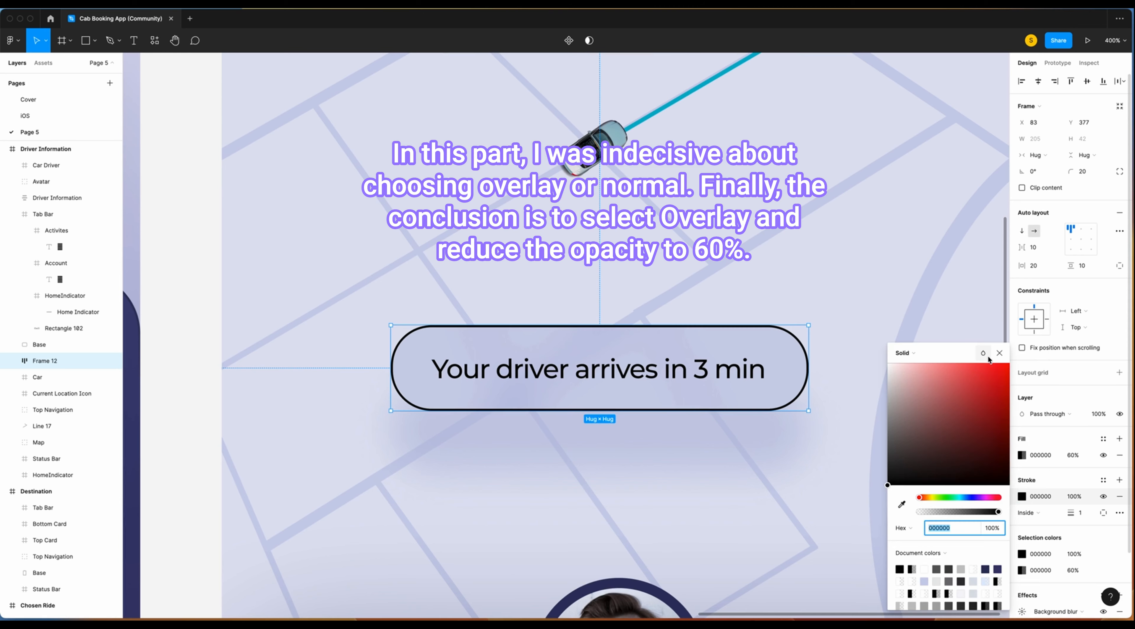
{"action": "left_click", "coordinate": [986, 354]}
{"action": "left_click", "coordinate": [1010, 465]}
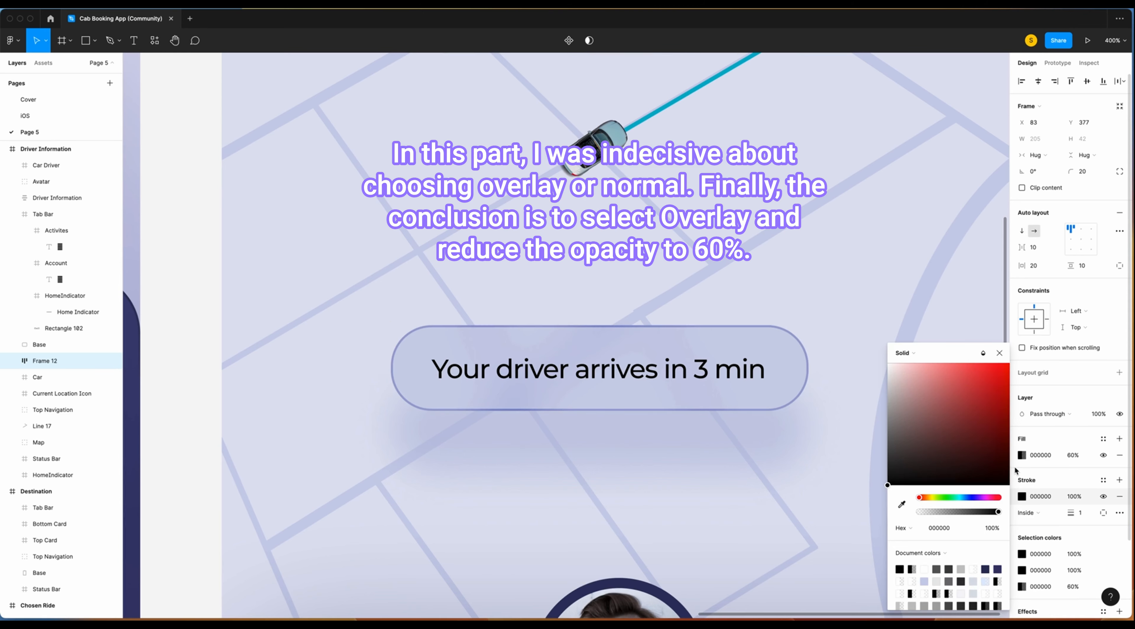
{"action": "left_click", "coordinate": [821, 493]}
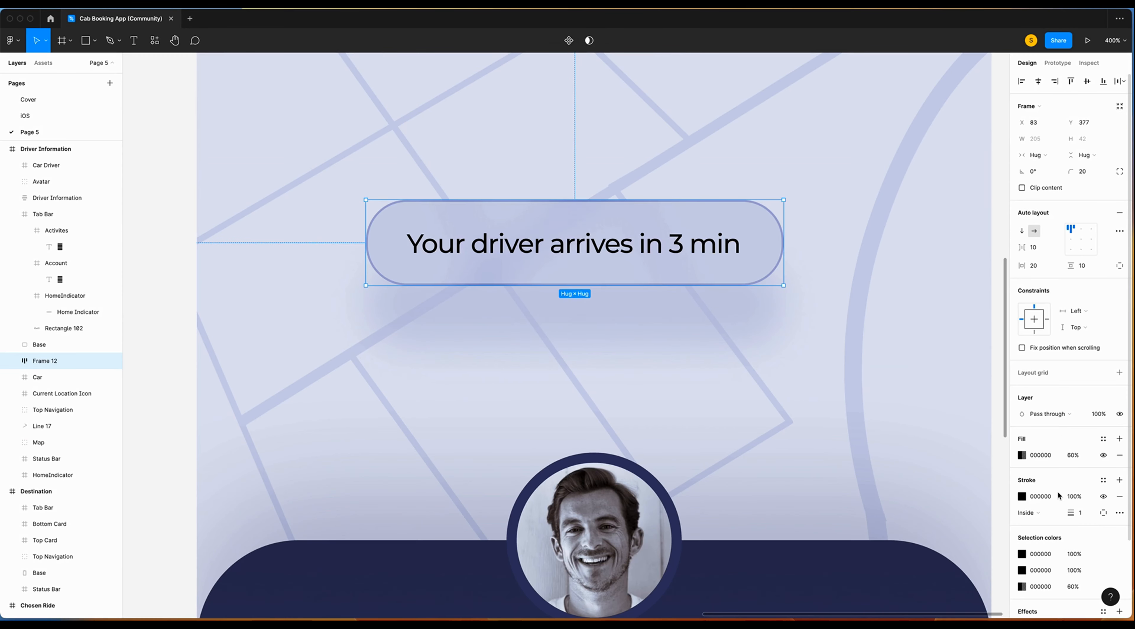
Set the pill's stroke opacity to 60% and recheck its Overlay blend mode.
{"action": "left_click", "coordinate": [1082, 497]}
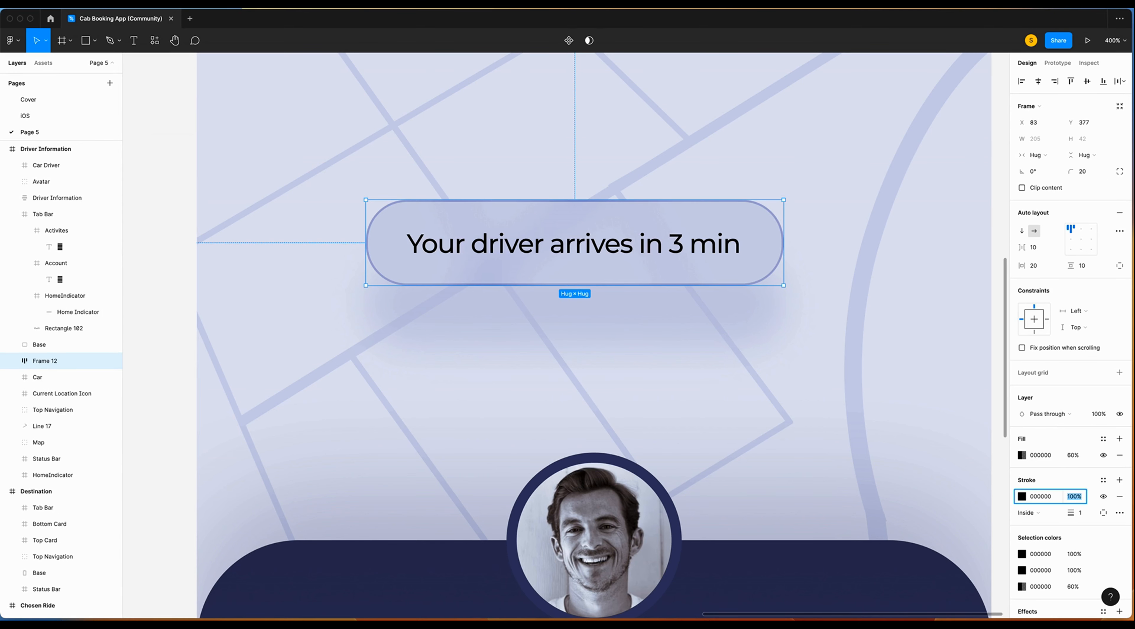
{"action": "key", "text": "Return"}
{"action": "scroll", "coordinate": [978, 512], "scroll_direction": "up", "scroll_amount": 5}
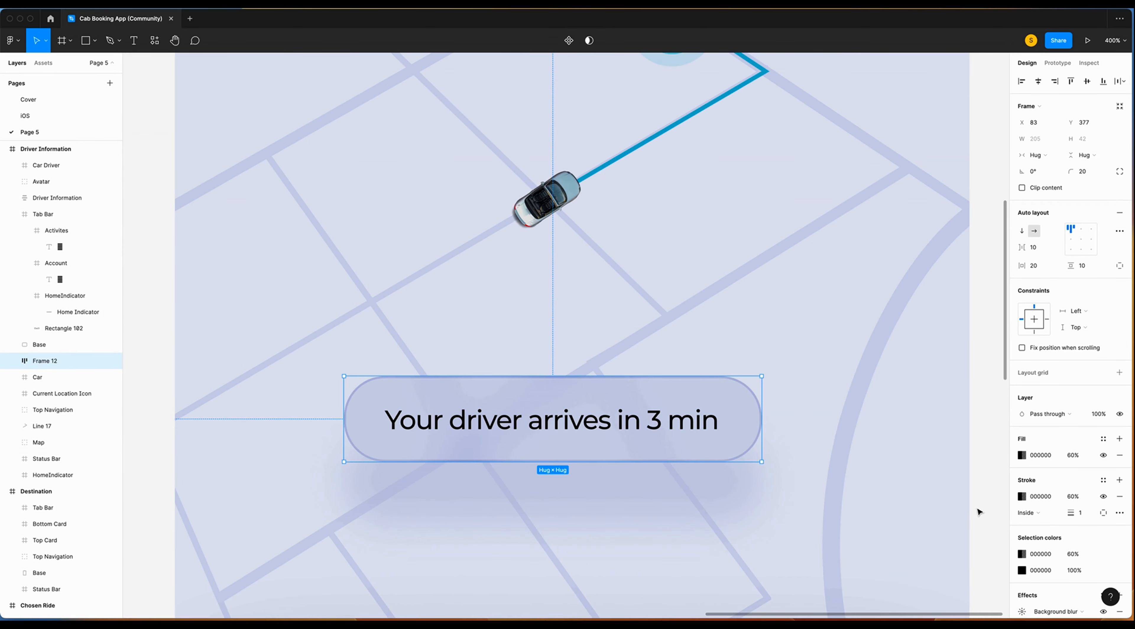
{"action": "left_click", "coordinate": [1022, 497]}
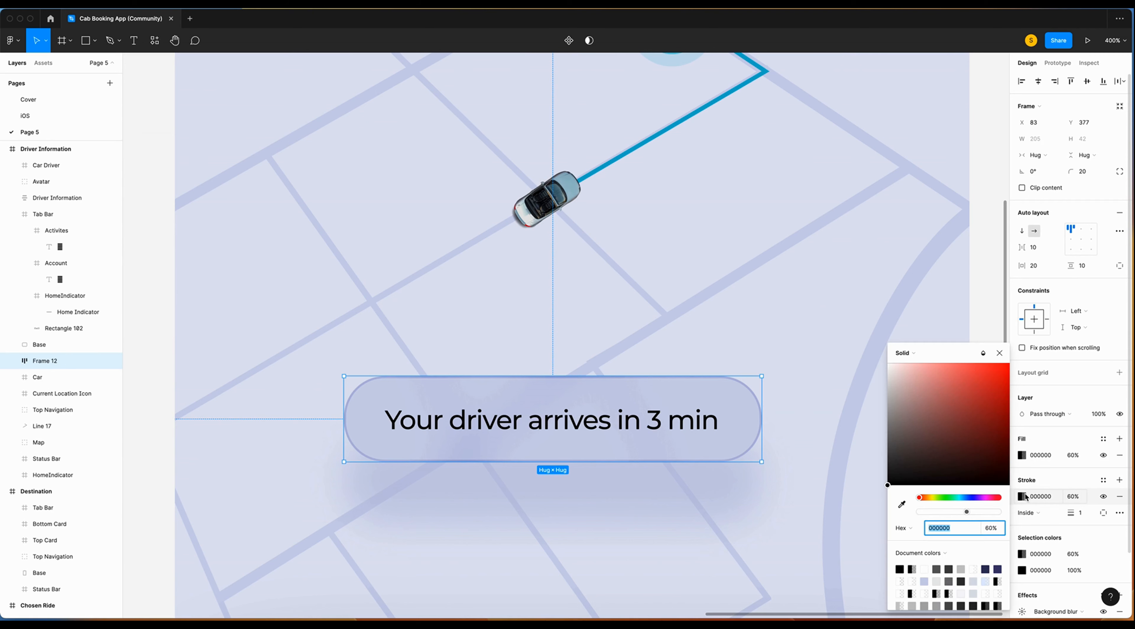
{"action": "left_click", "coordinate": [983, 354]}
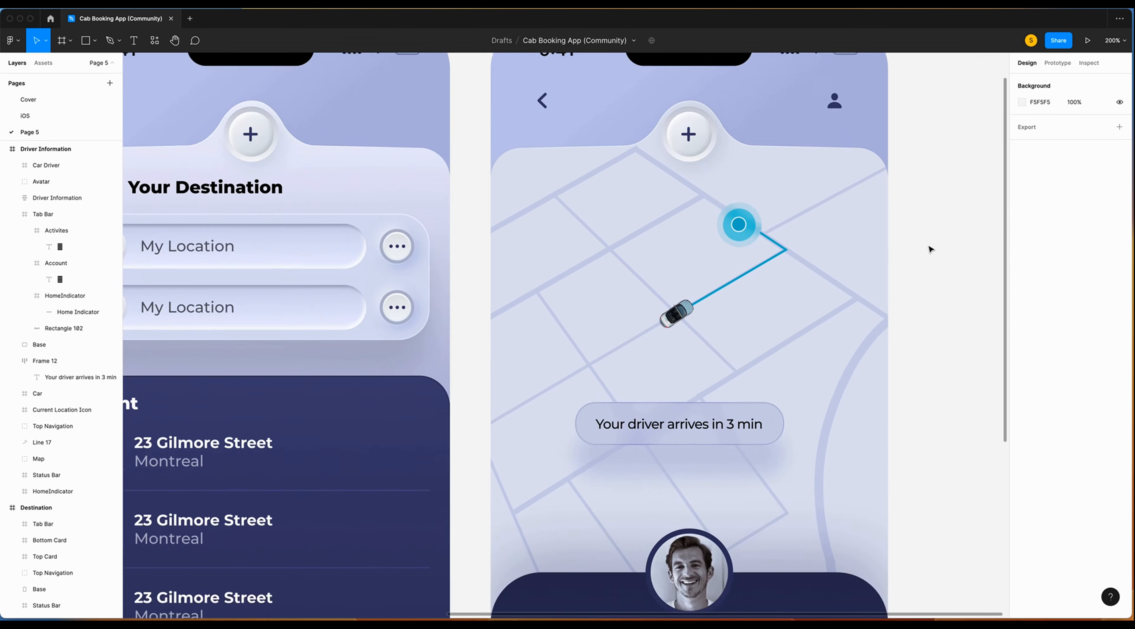
{"action": "scroll", "coordinate": [931, 249], "scroll_direction": "up", "scroll_amount": 1}
Hide the Tab Bar on the Destination screen.
{"action": "scroll", "coordinate": [931, 250], "scroll_direction": "left", "scroll_amount": 1}
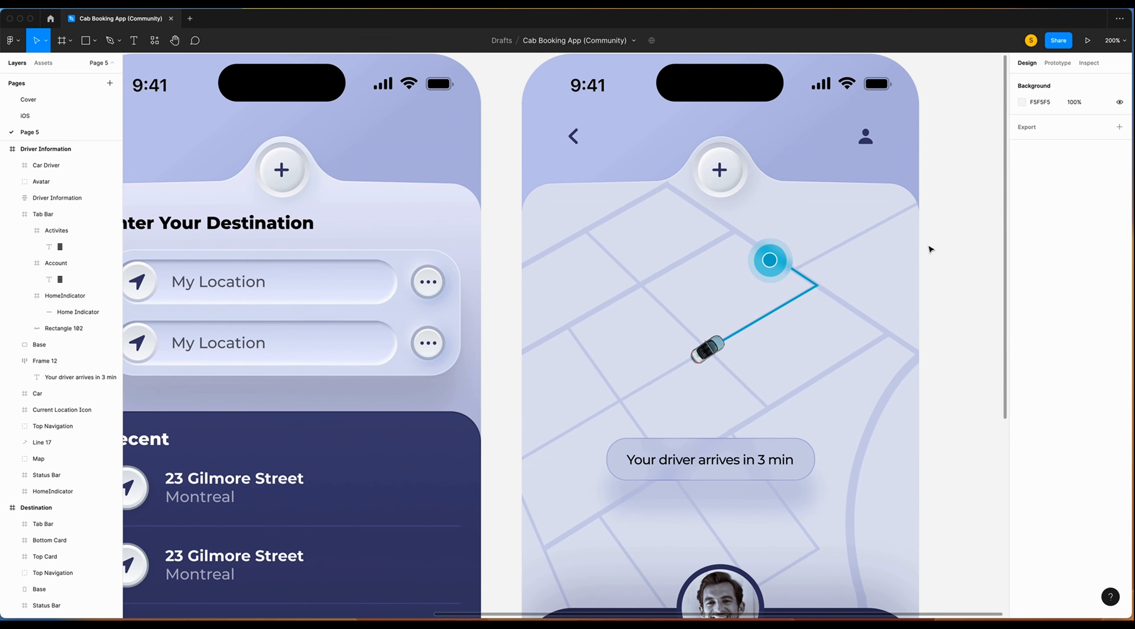
{"action": "scroll", "coordinate": [931, 250], "scroll_direction": "left", "scroll_amount": 3}
{"action": "scroll", "coordinate": [931, 249], "scroll_direction": "left", "scroll_amount": 7}
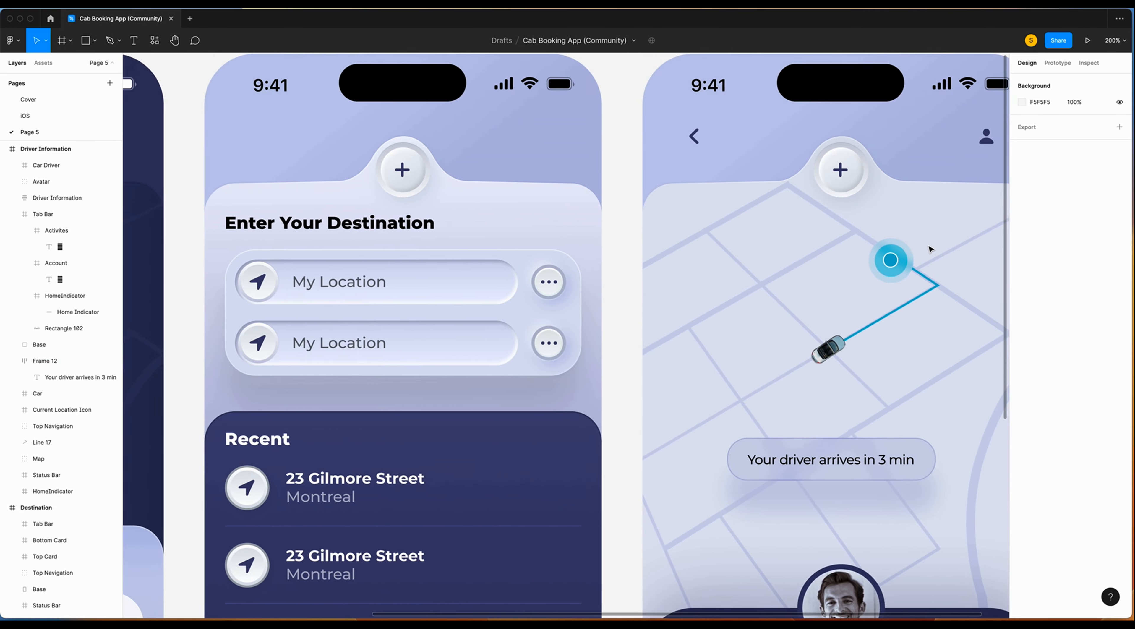
{"action": "scroll", "coordinate": [931, 250], "scroll_direction": "down", "scroll_amount": 6}
{"action": "scroll", "coordinate": [930, 249], "scroll_direction": "down", "scroll_amount": 2}
{"action": "scroll", "coordinate": [930, 249], "scroll_direction": "right", "scroll_amount": 1}
{"action": "scroll", "coordinate": [931, 249], "scroll_direction": "down", "scroll_amount": 1}
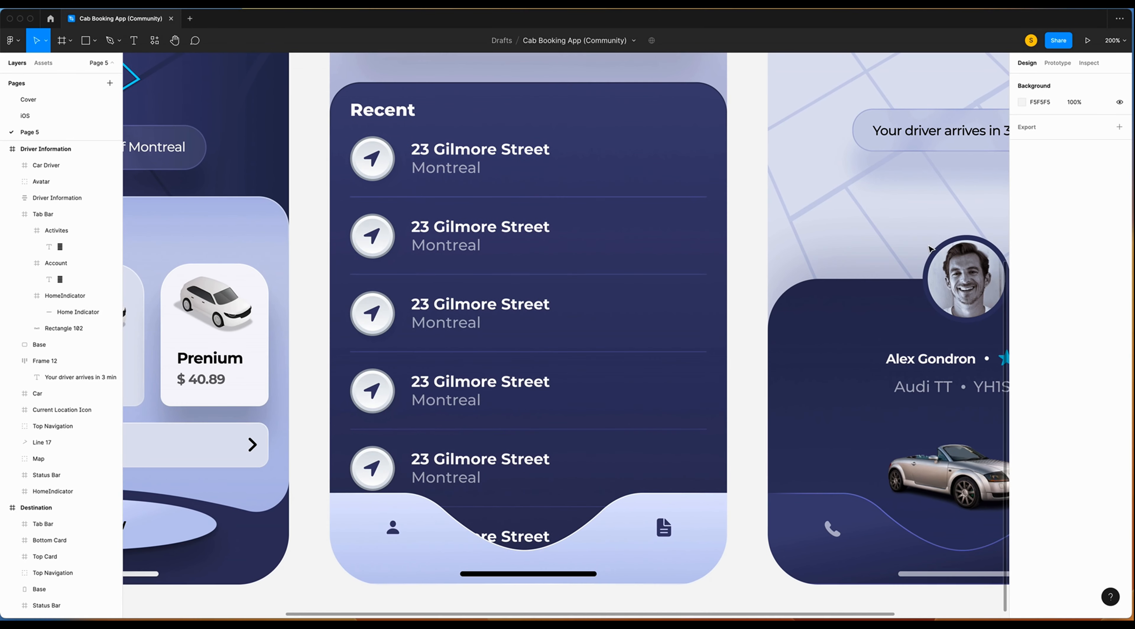
{"action": "left_click", "coordinate": [706, 572]}
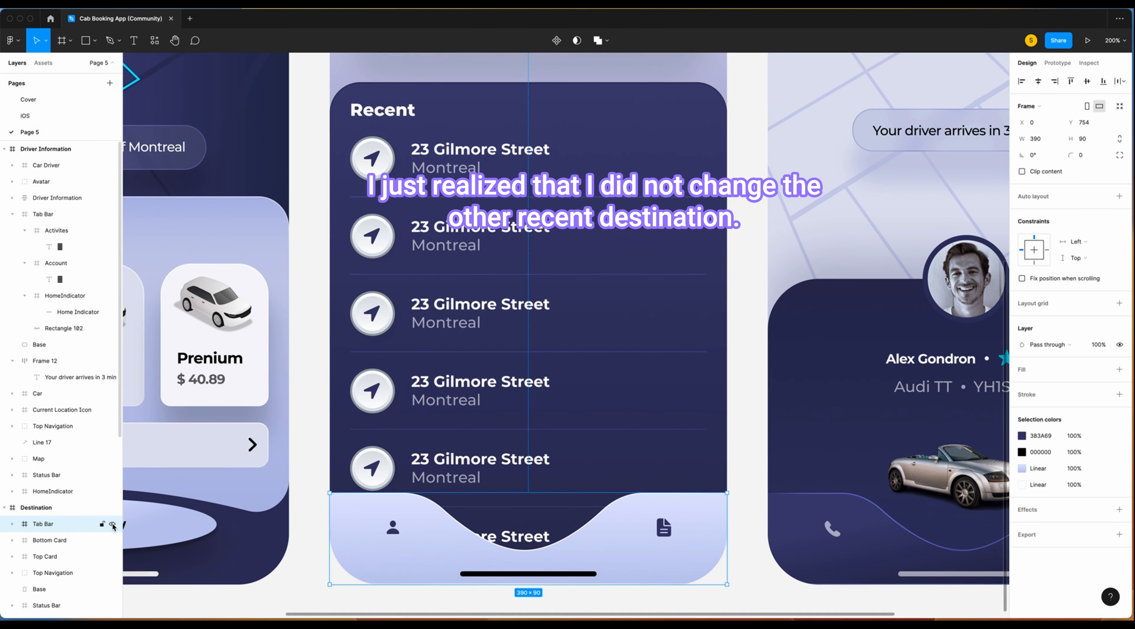
{"action": "left_click", "coordinate": [113, 525]}
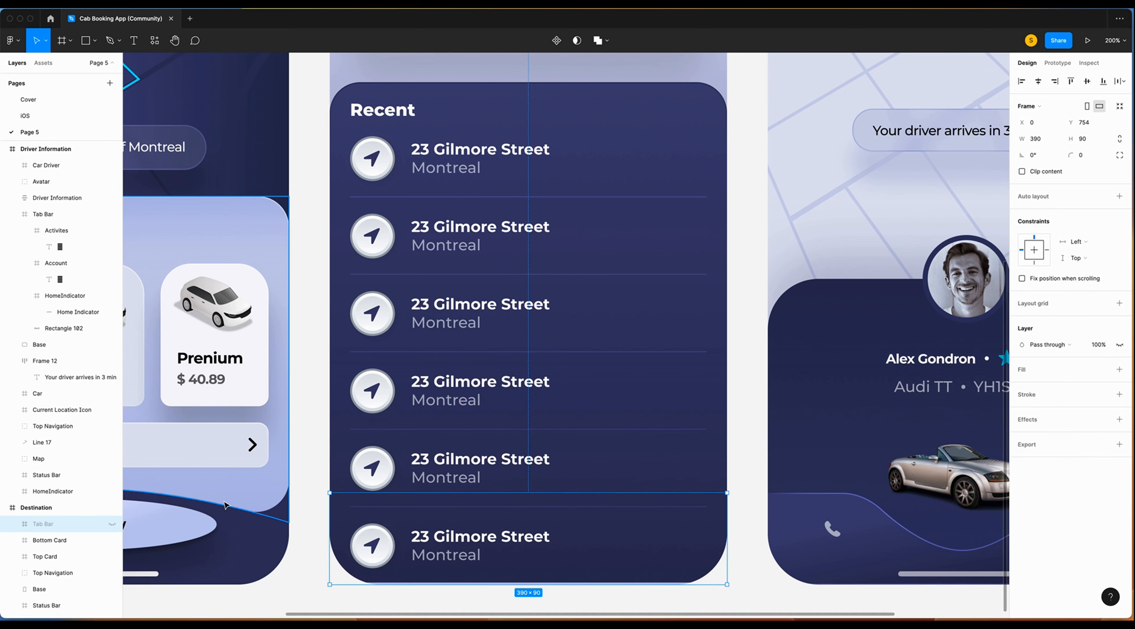
Check the hidden Tab Bar layer and the now fully visible Recent card.
{"action": "left_click", "coordinate": [39, 528]}
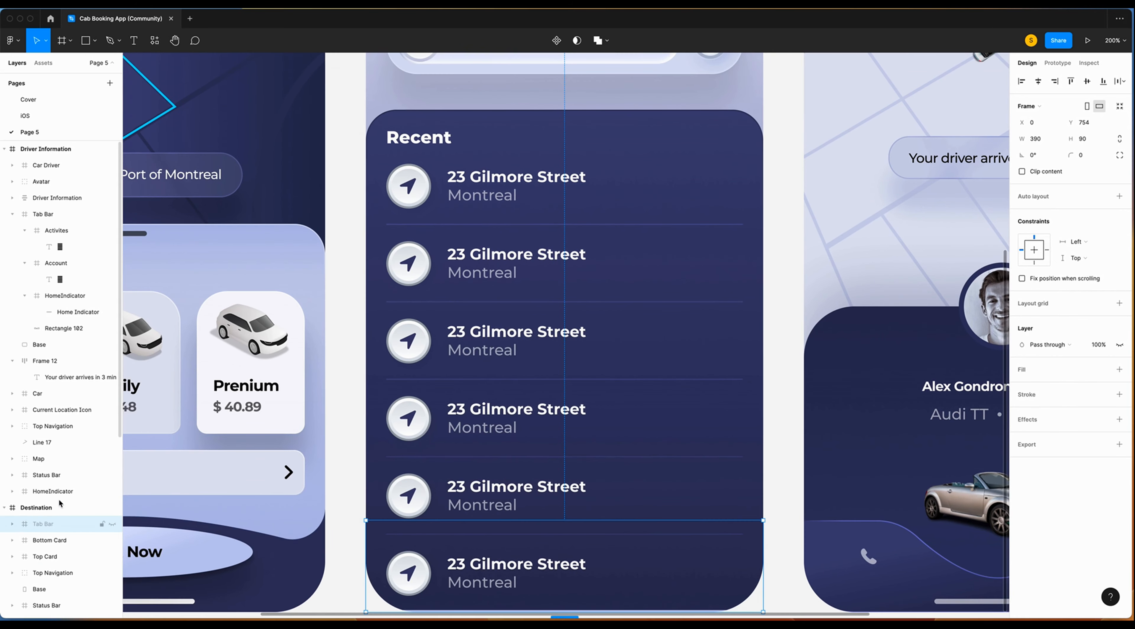
{"action": "left_click", "coordinate": [346, 295]}
{"action": "scroll", "coordinate": [332, 305], "scroll_direction": "down", "scroll_amount": 2}
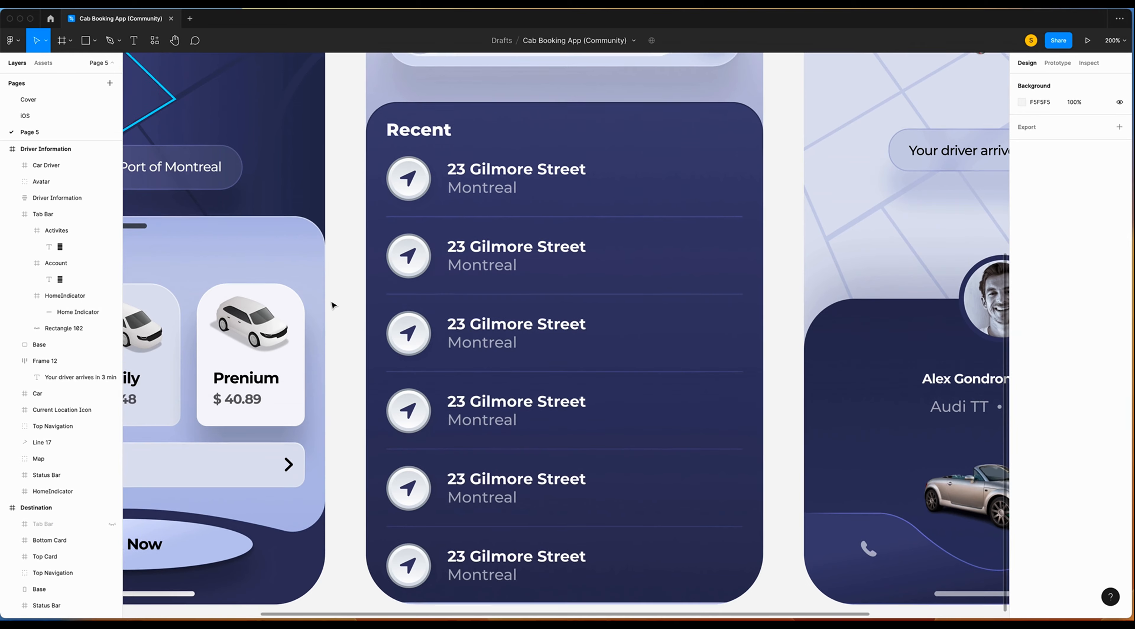
{"action": "left_click", "coordinate": [738, 119]}
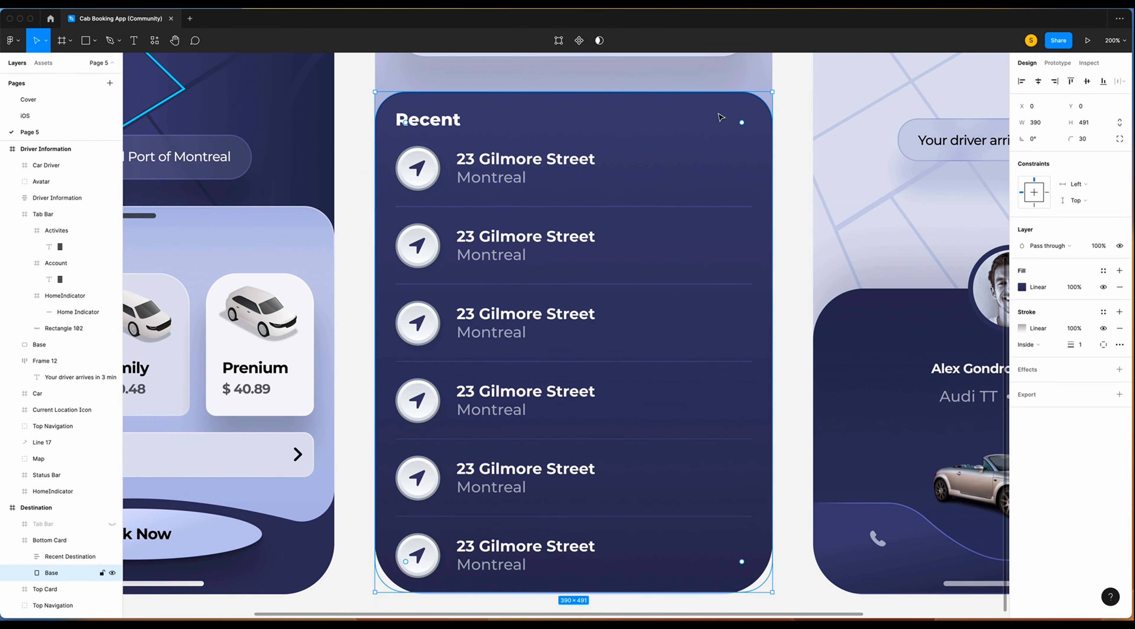
{"action": "left_click", "coordinate": [800, 401]}
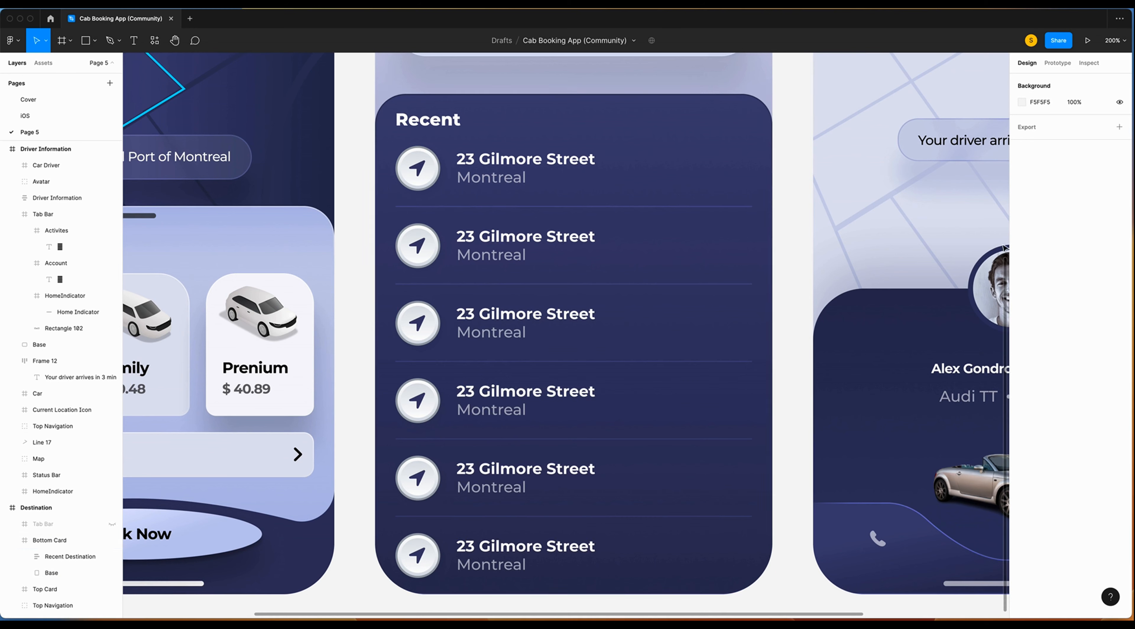
Rename Recent rows to La Ronde, Home, 2323 Rene-Levesque Street and 22138 Guillaume Street.
{"action": "double_click", "coordinate": [448, 228]}
{"action": "double_click", "coordinate": [448, 228]}
{"action": "type", "text": "La Ronde"}
{"action": "double_click", "coordinate": [447, 305]}
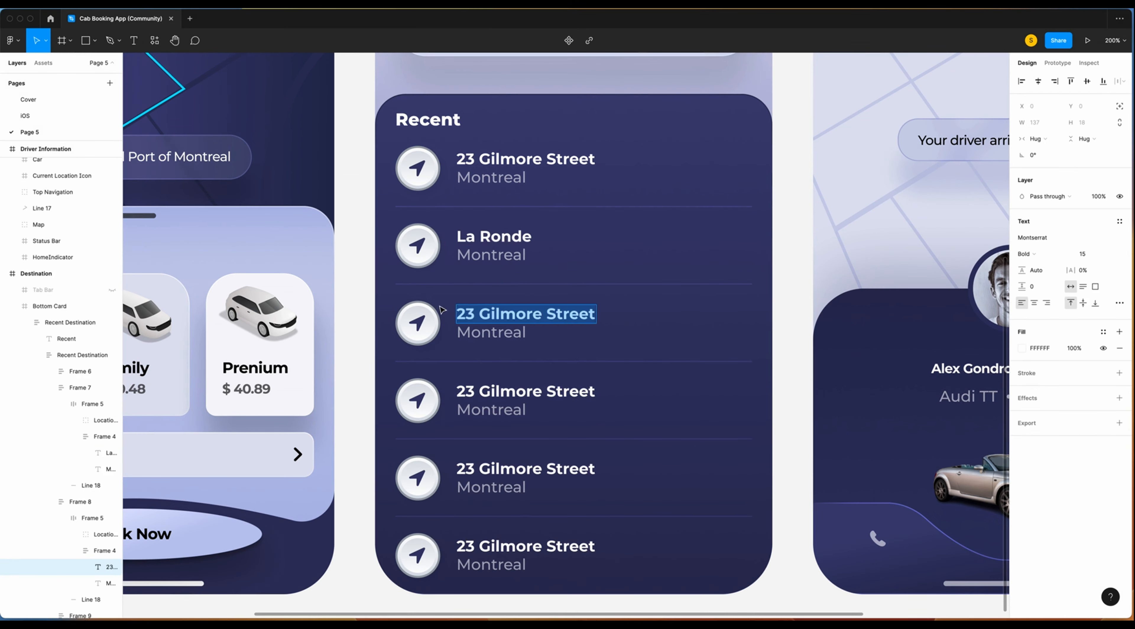
{"action": "type", "text": "Home"}
{"action": "double_click", "coordinate": [463, 388]}
{"action": "type", "text": "2323 Rene-levers"}
{"action": "key", "text": "BackSpace"}
{"action": "key", "text": "BackSpace"}
{"action": "key", "text": "BackSpace"}
{"action": "key", "text": "BackSpace"}
{"action": "key", "text": "BackSpace"}
{"action": "key", "text": "BackSpace"}
{"action": "type", "text": "Le"}
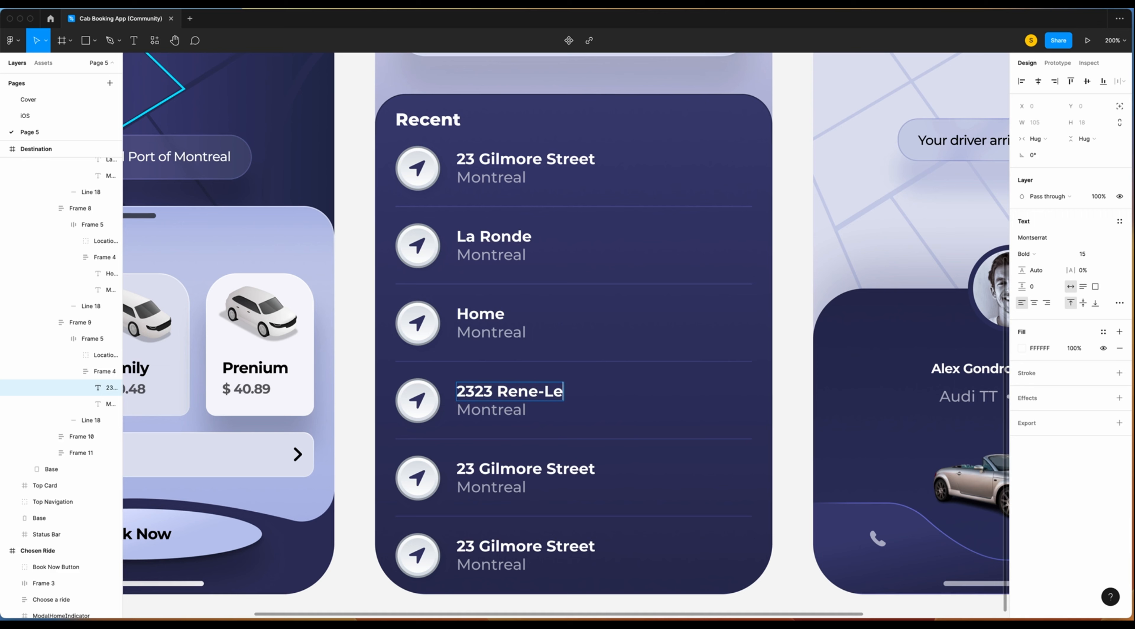
{"action": "type", "text": "vesque Street"}
{"action": "double_click", "coordinate": [469, 469]}
{"action": "type", "text": "22138 Guillaume"}
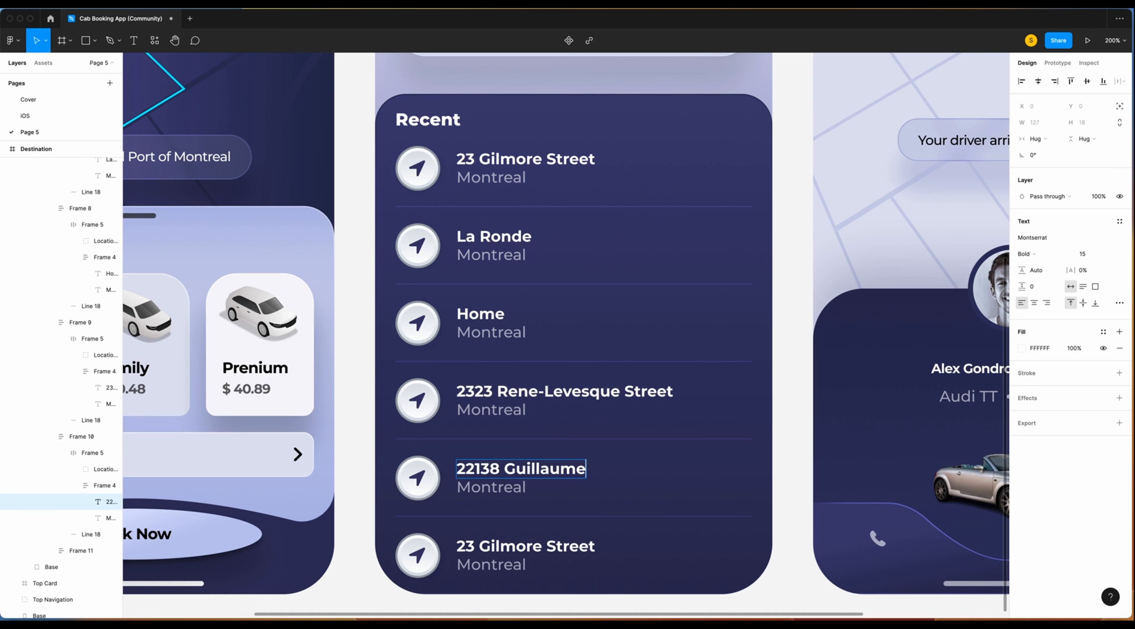
{"action": "type", "text": " Street"}
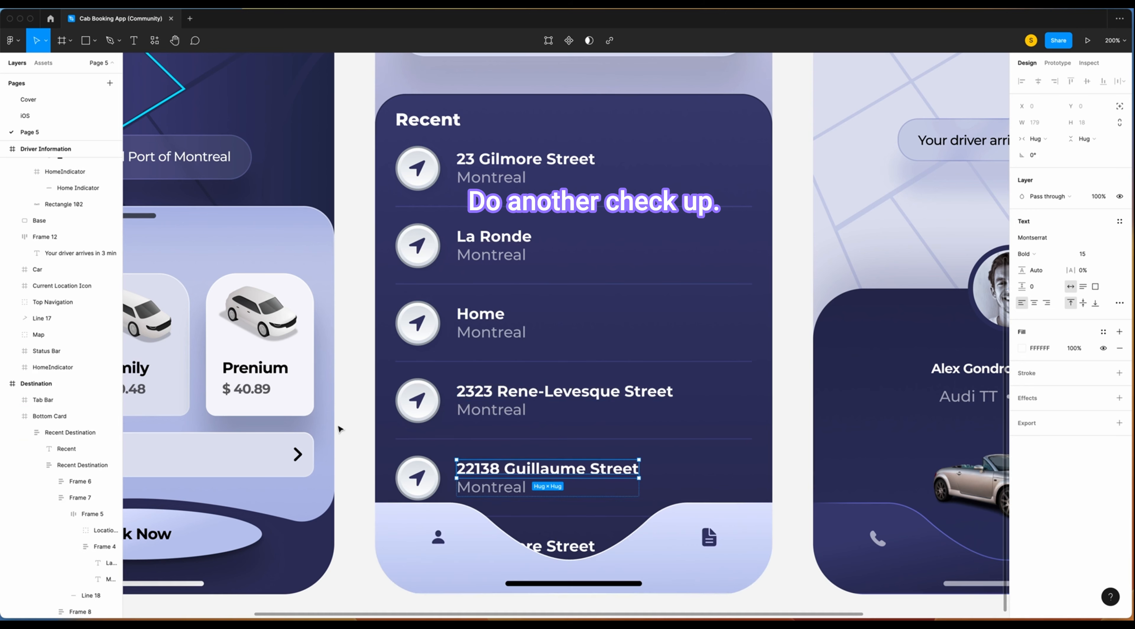
{"action": "left_click", "coordinate": [353, 420]}
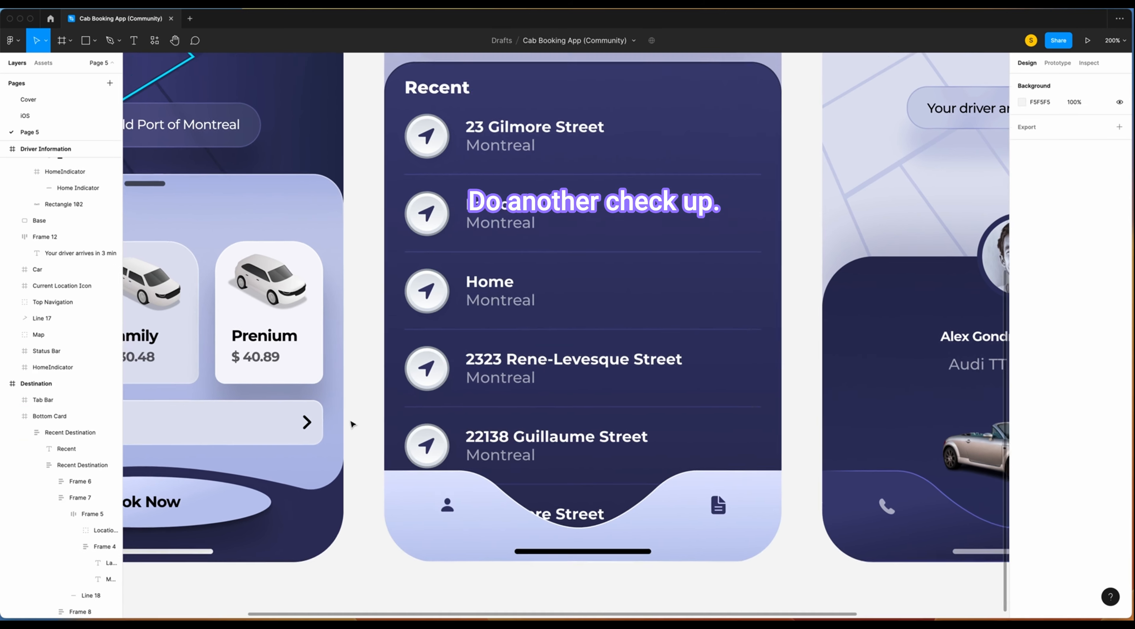
Zoom to 100% to review all three screens.
{"action": "scroll", "coordinate": [352, 424], "scroll_direction": "up", "scroll_amount": 10}
{"action": "scroll", "coordinate": [352, 424], "scroll_direction": "left", "scroll_amount": 6}
{"action": "scroll", "coordinate": [352, 424], "scroll_direction": "down", "scroll_amount": 4}
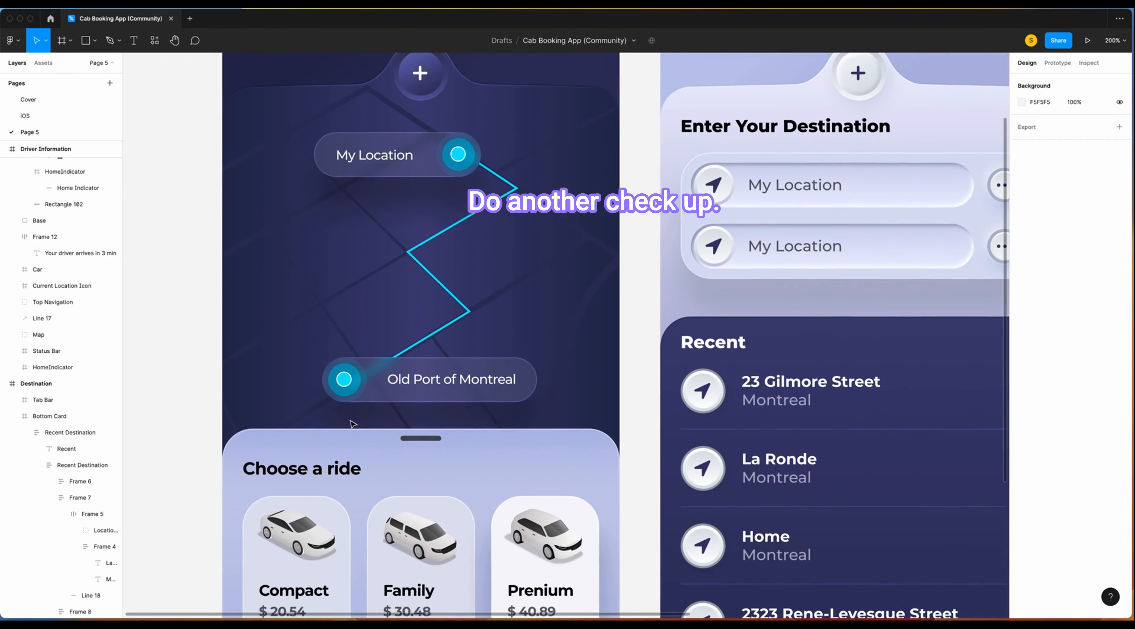
{"action": "scroll", "coordinate": [352, 424], "scroll_direction": "down", "scroll_amount": 5}
{"action": "key", "text": "shift+0"}
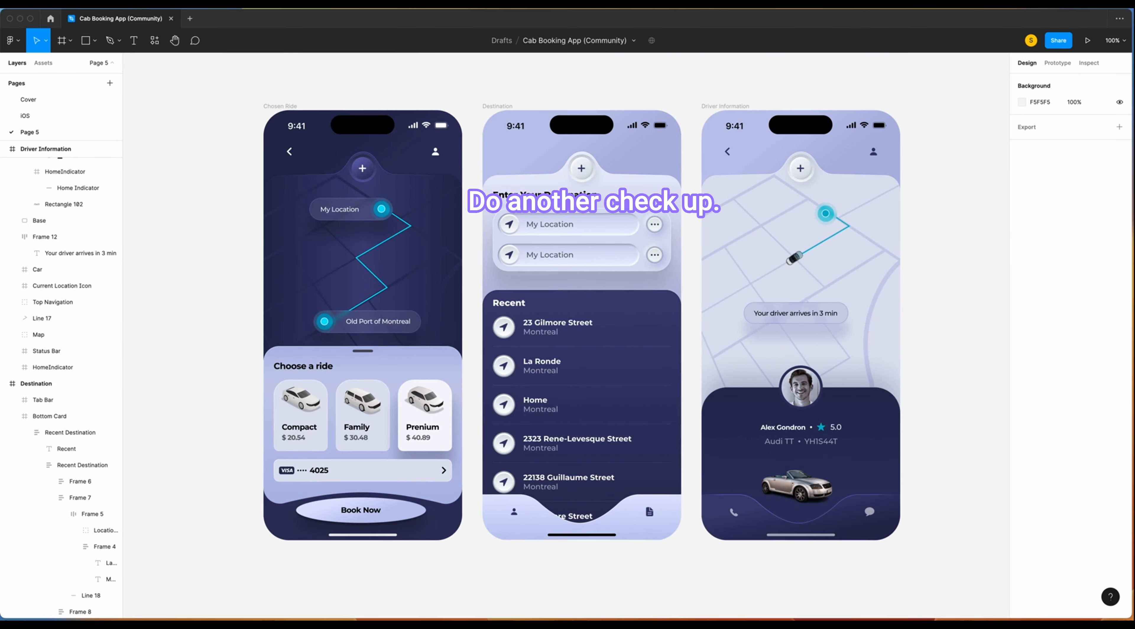